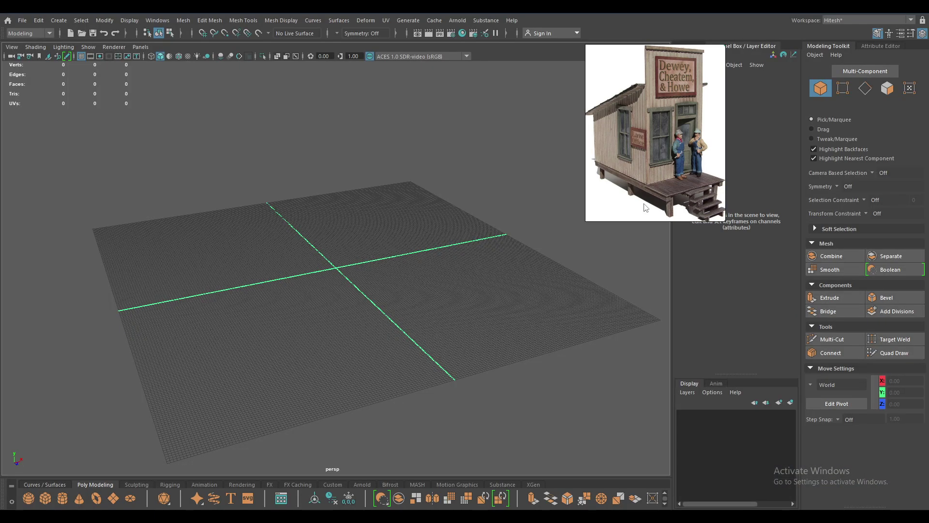
Step: Park the storefront reference image in the top-left corner of the screen
drag(658, 146, 72, 161)
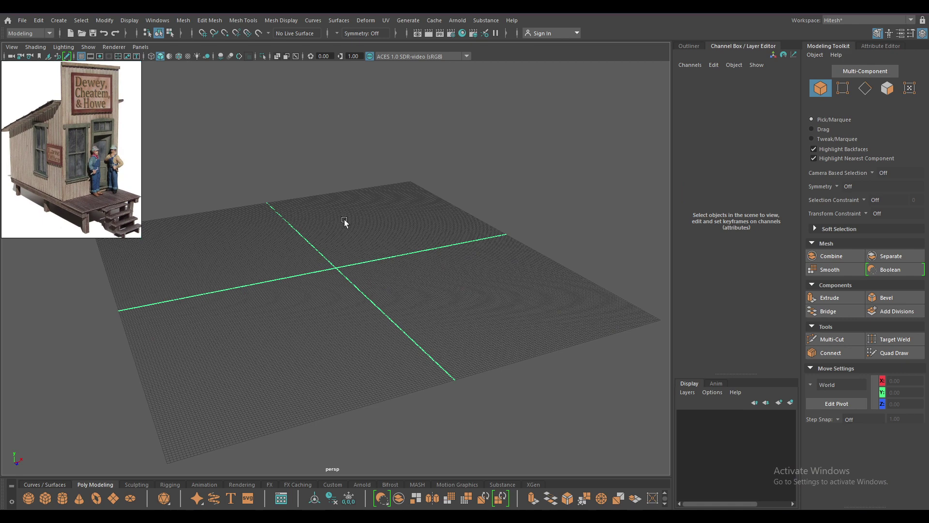
Step: Bring HumanBody.ma from Content Browser Examples > Modeling > Sculpting Base Meshes > Bipeds into the scene
mouse_move(344, 218)
alt+mouse_down()
mouse_move(294, 205)
mouse_move(326, 228)
mouse_move(343, 220)
mouse_move(353, 159)
mouse_move(374, 160)
alt+mouse_up()
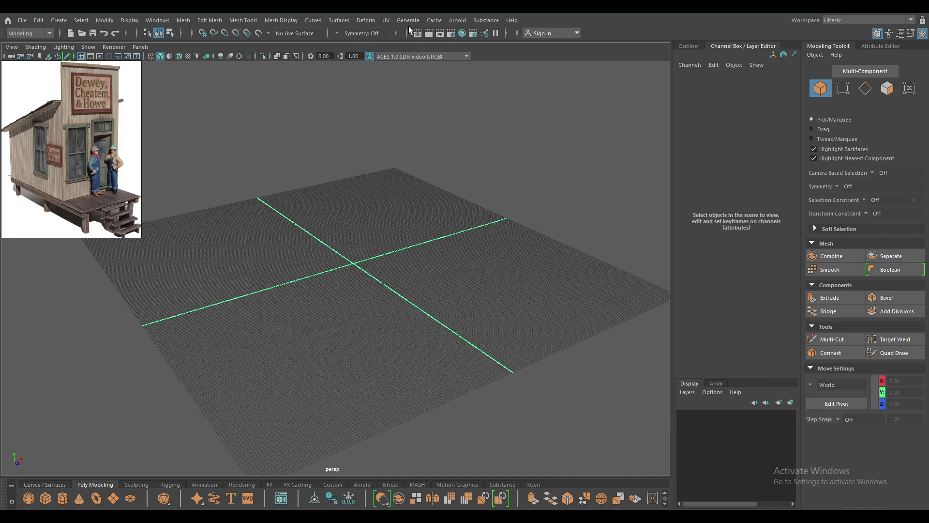
click(405, 21)
click(446, 274)
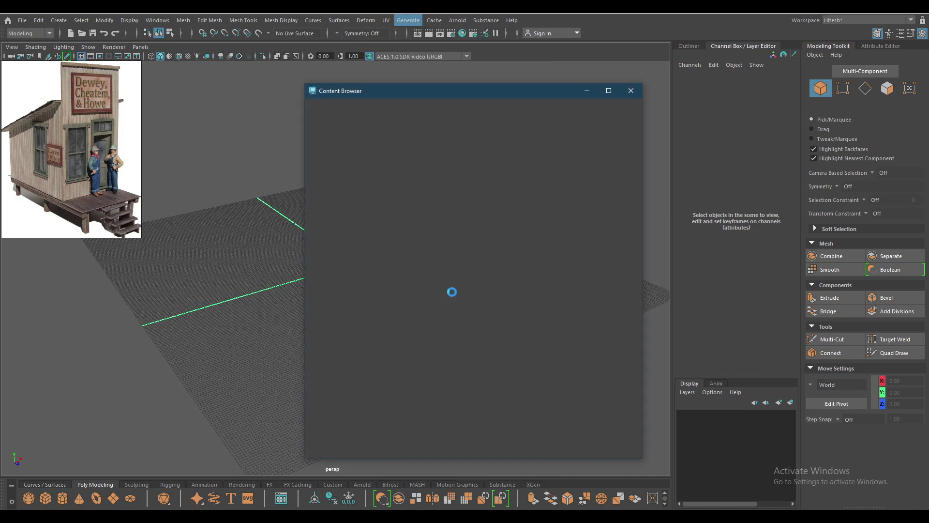
click(327, 181)
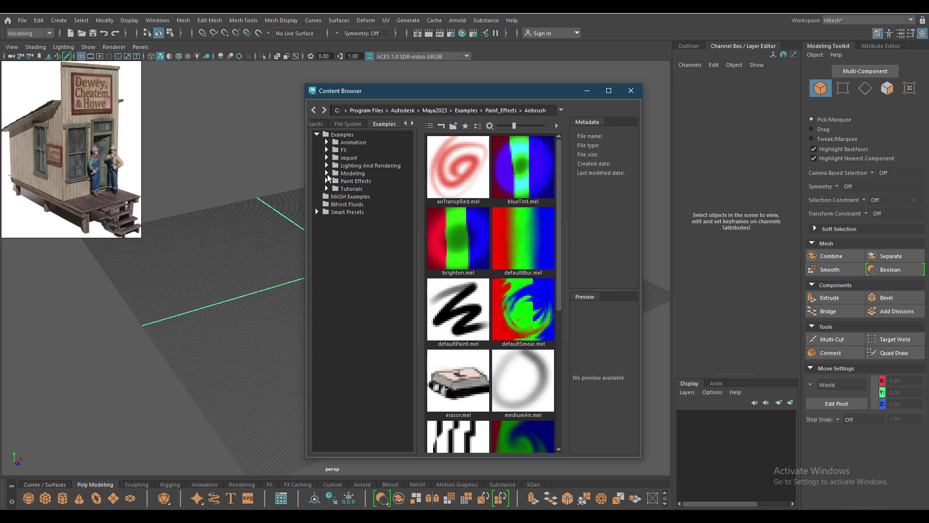
double_click(367, 189)
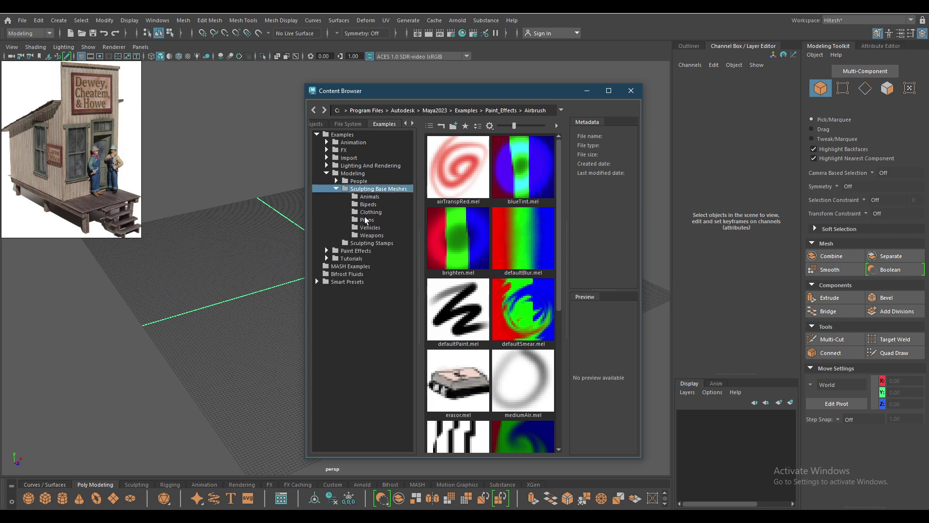
click(369, 204)
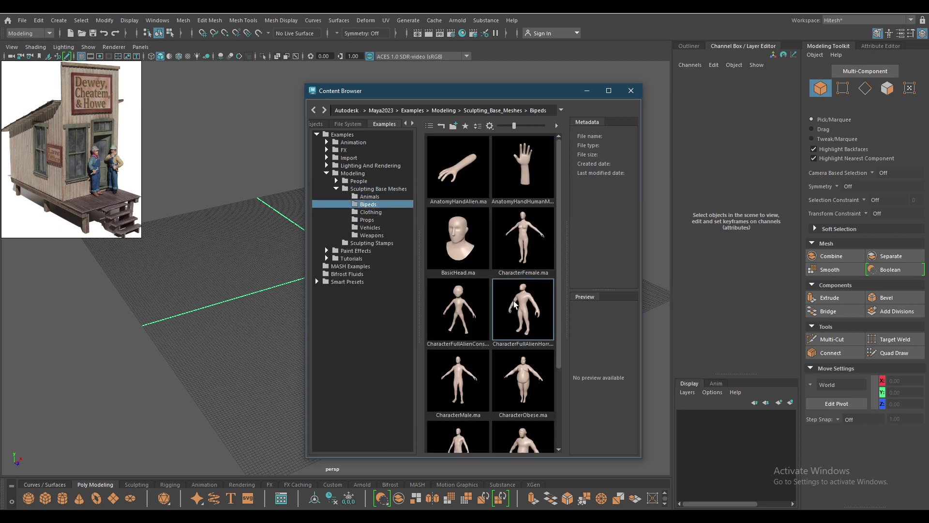
scroll(493, 339, down, 3)
drag(458, 345, 222, 335)
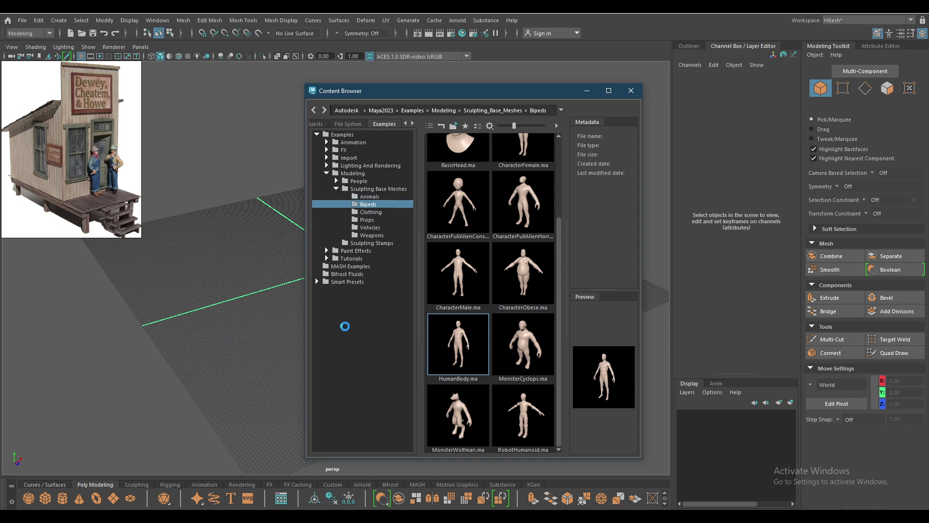
click(632, 90)
Step: Frame the HumanBody mesh and shift it off the grid centre
key(f)
alt+drag(446, 282, 313, 159)
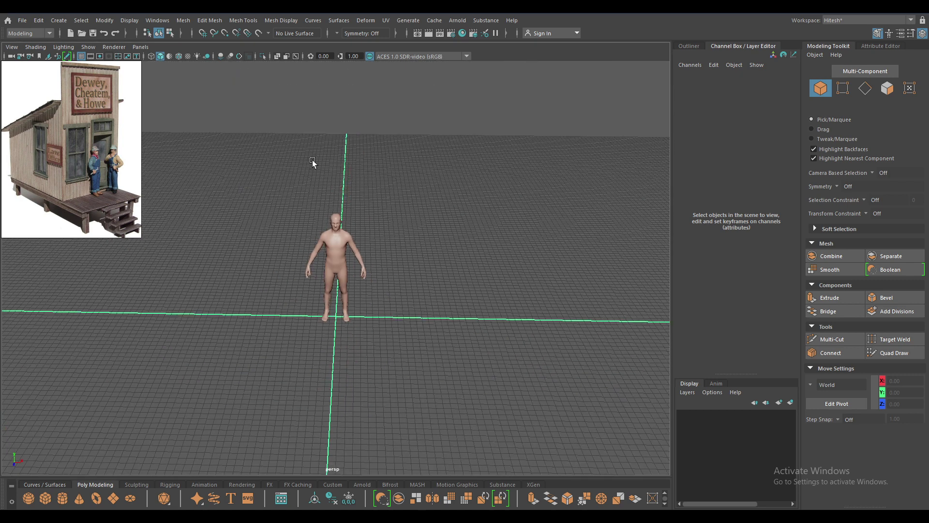
click(336, 252)
mouse_move(336, 271)
alt+mouse_down()
mouse_move(266, 342)
mouse_move(369, 328)
mouse_move(523, 339)
mouse_move(344, 326)
mouse_move(356, 326)
mouse_move(378, 369)
mouse_move(468, 282)
mouse_move(498, 270)
alt+mouse_up()
click(391, 307)
mouse_move(390, 306)
alt+mouse_down()
mouse_move(391, 379)
mouse_move(332, 322)
alt+mouse_up()
Step: Orbit, pan and zoom around the figure, dismissing the polygon primitive menu unused
mouse_move(366, 285)
alt+mouse_down()
mouse_move(346, 278)
mouse_move(388, 289)
mouse_move(429, 243)
mouse_move(410, 175)
mouse_move(401, 199)
mouse_move(413, 205)
alt+mouse_up()
shift+right_click(408, 301)
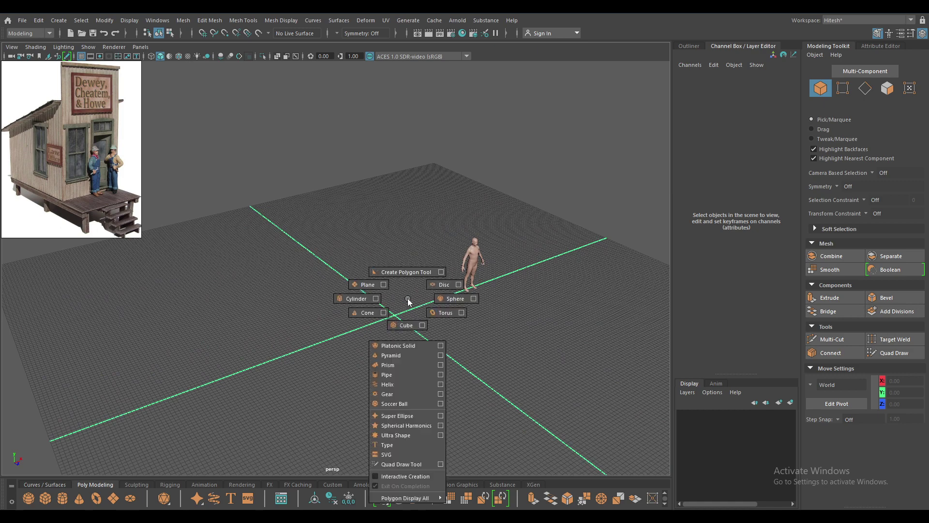
alt+drag(408, 301, 384, 271)
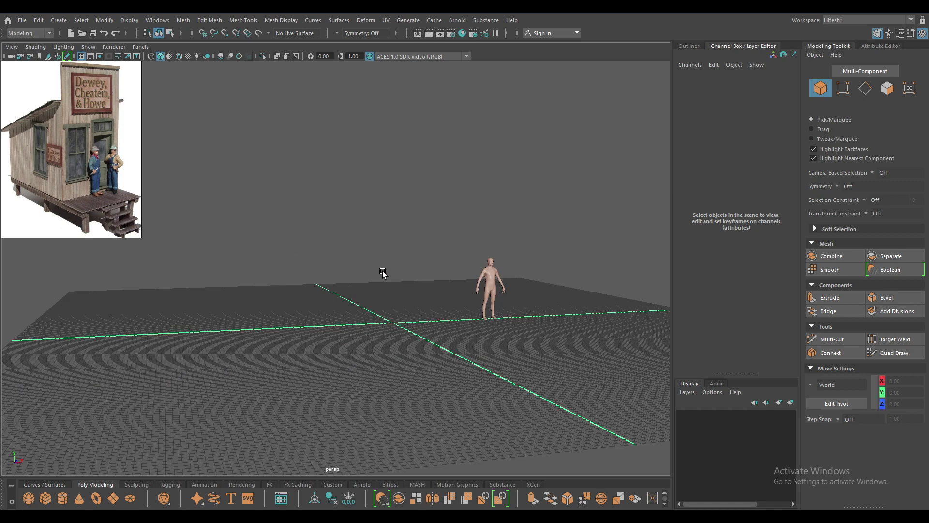
alt+middle_drag(384, 272, 280, 461)
mouse_move(280, 461)
alt+right_down()
mouse_move(698, 251)
mouse_move(427, 280)
alt+right_up()
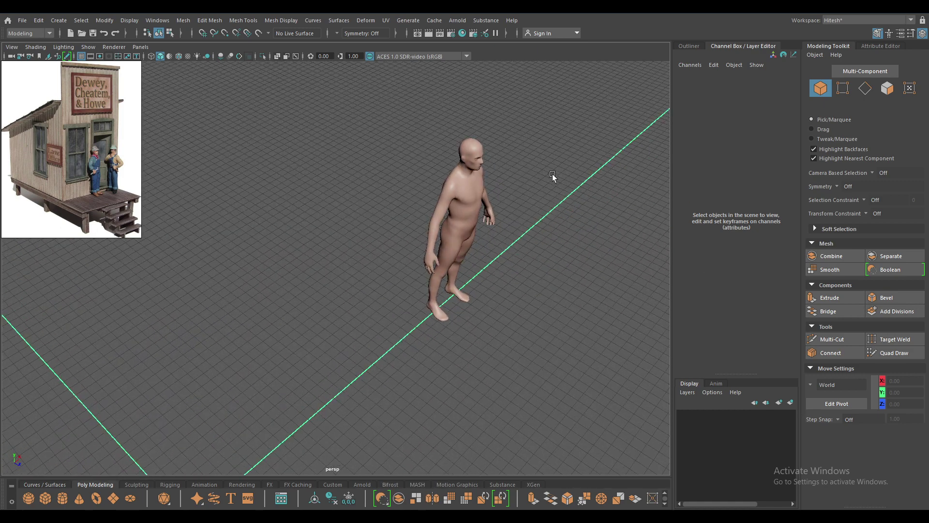
alt+right_drag(552, 173, 544, 245)
alt+drag(544, 246, 407, 239)
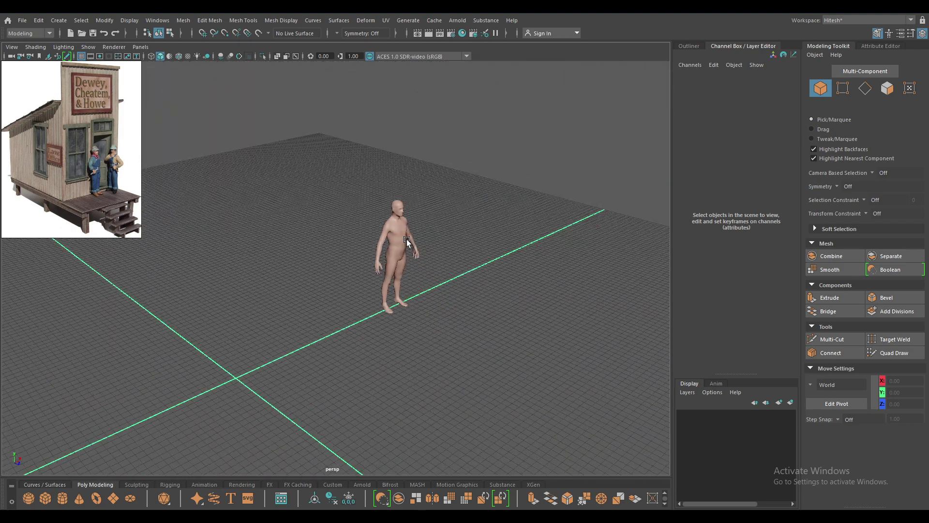
alt+right_drag(407, 239, 412, 56)
alt+drag(411, 56, 431, 139)
click(411, 22)
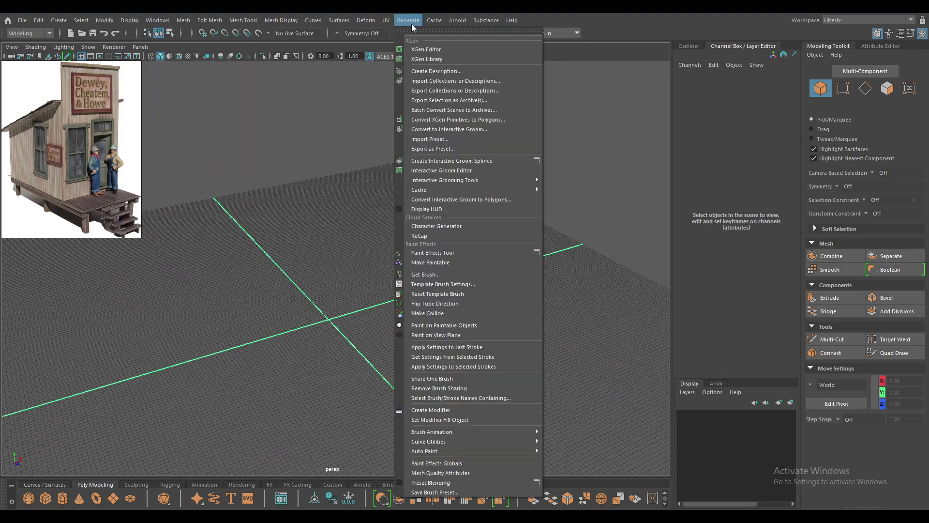
click(438, 273)
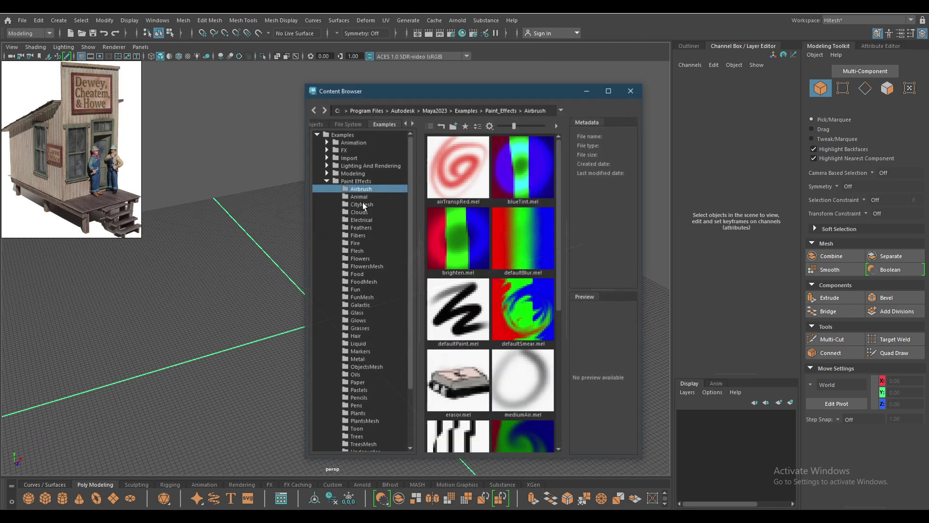
click(326, 181)
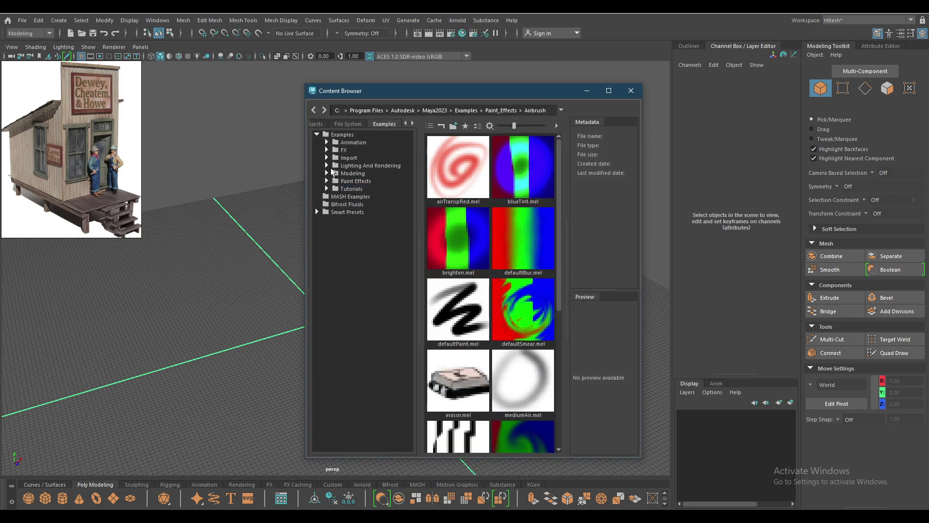
click(327, 173)
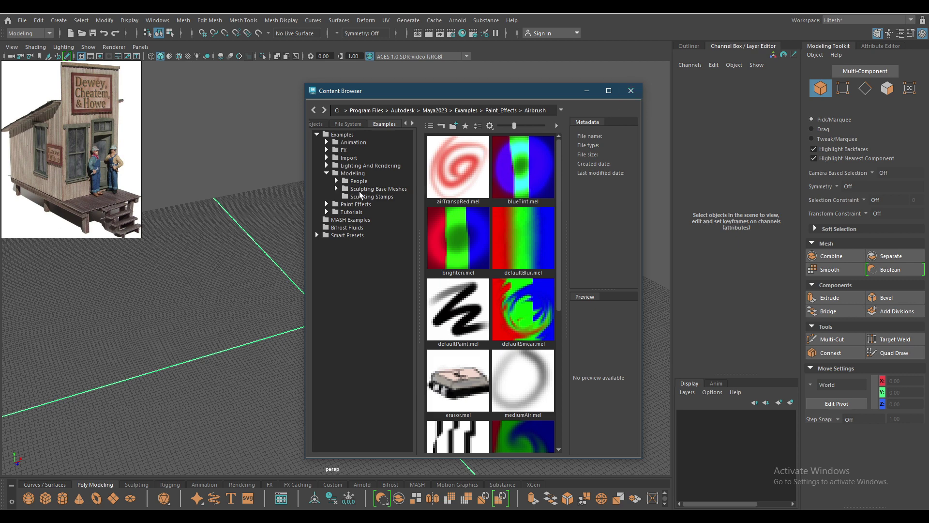
double_click(387, 190)
click(368, 205)
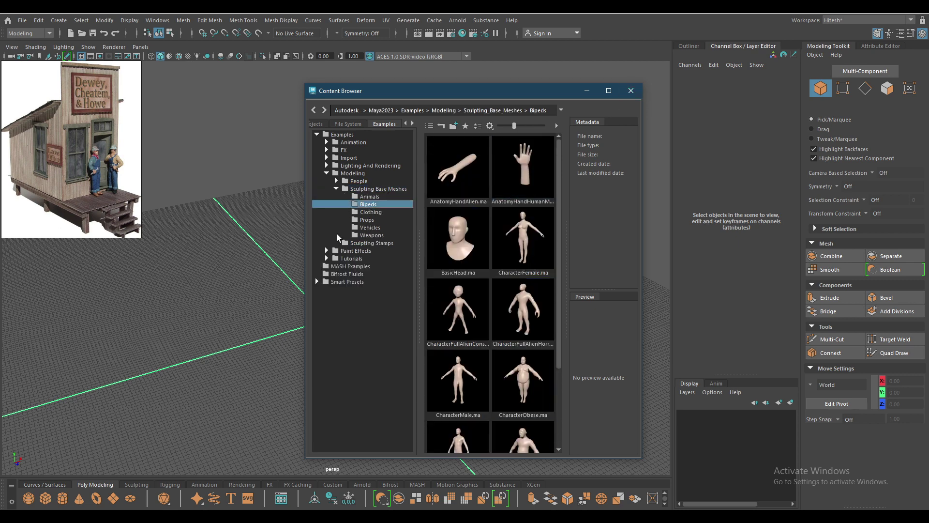
click(367, 197)
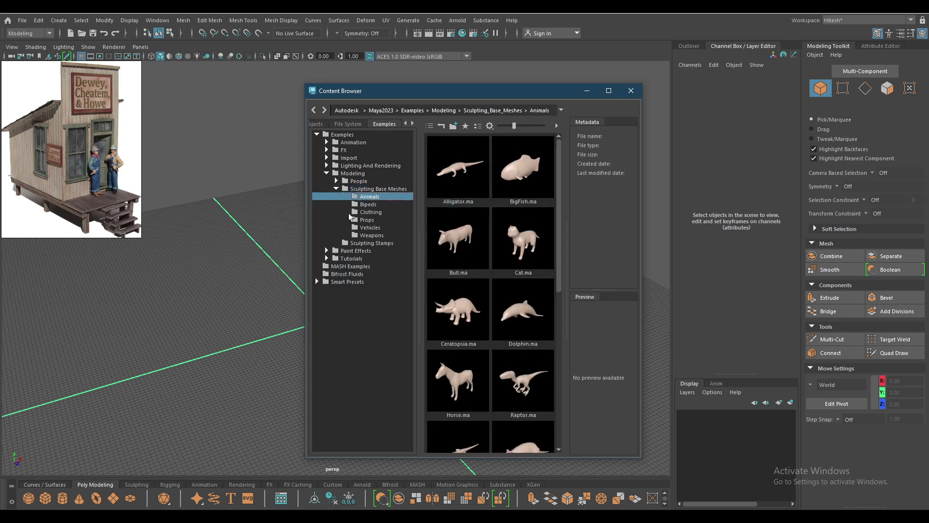
click(375, 228)
click(371, 235)
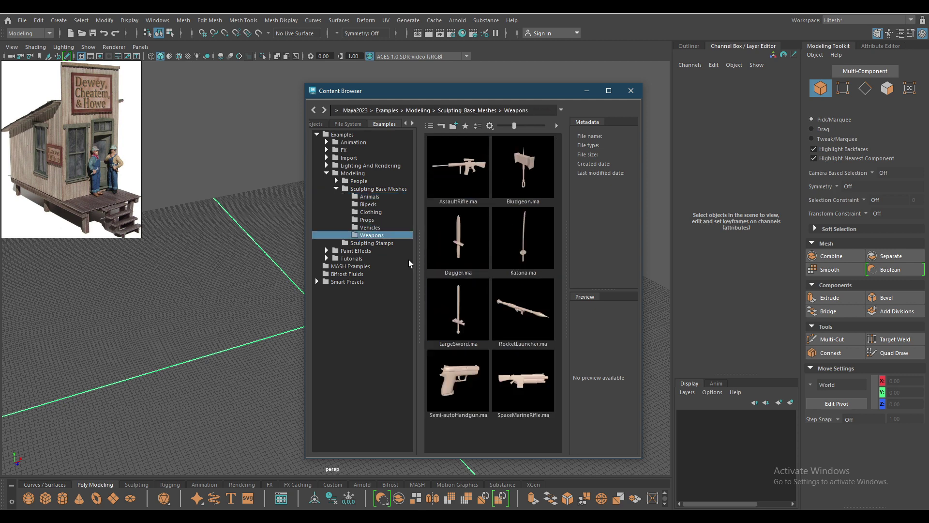
click(364, 188)
click(389, 181)
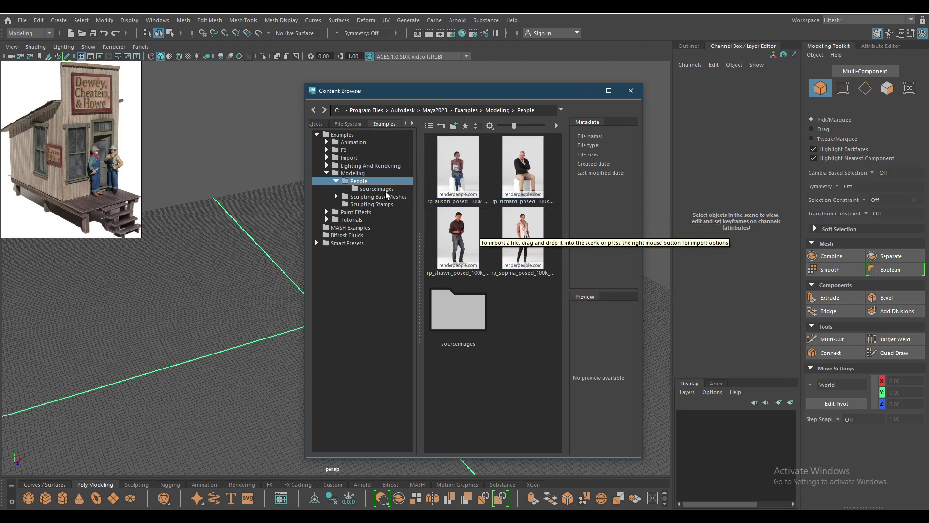
click(629, 91)
key(f)
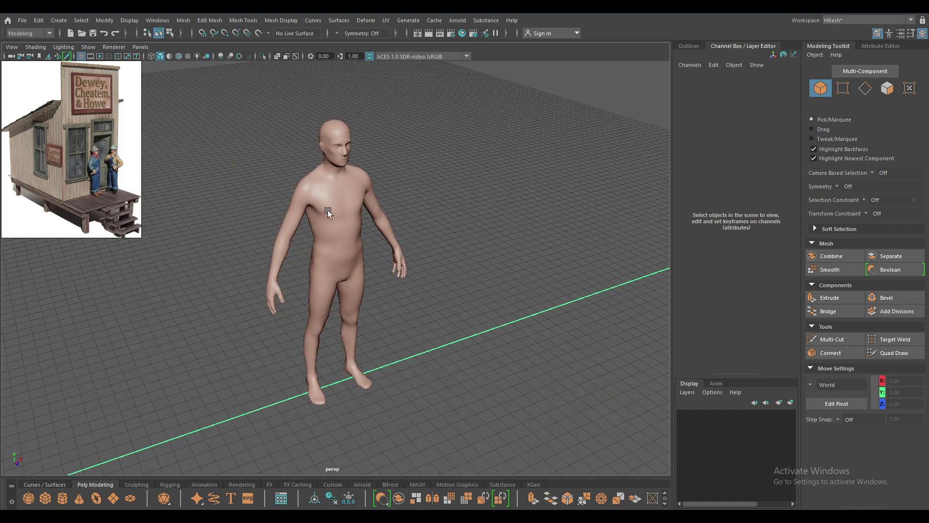
Step: Create a polygon cube at the grid origin
alt+right_drag(328, 211, 300, 77)
mouse_move(300, 77)
alt+mouse_down()
mouse_move(413, 232)
mouse_move(469, 201)
mouse_move(492, 228)
mouse_move(545, 214)
mouse_move(402, 237)
alt+mouse_up()
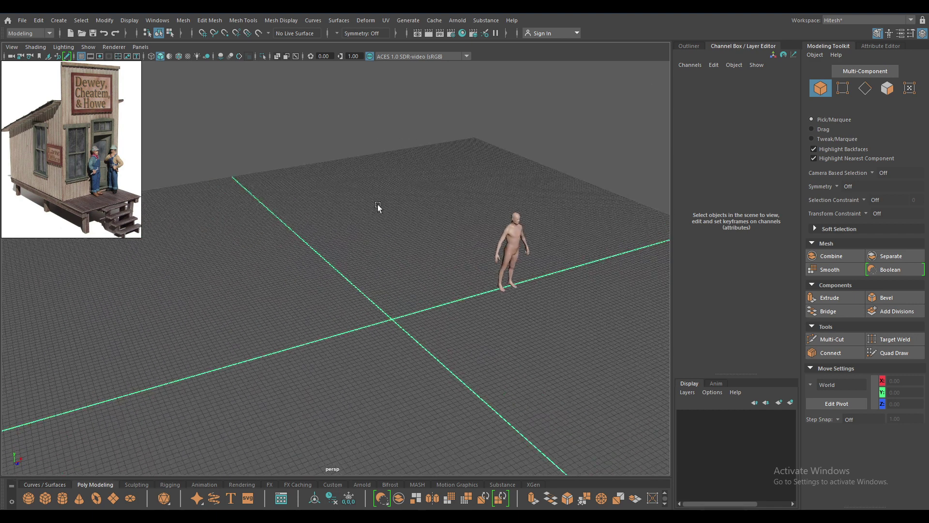
mouse_move(378, 206)
alt+mouse_down()
mouse_move(386, 202)
mouse_move(188, 173)
alt+mouse_up()
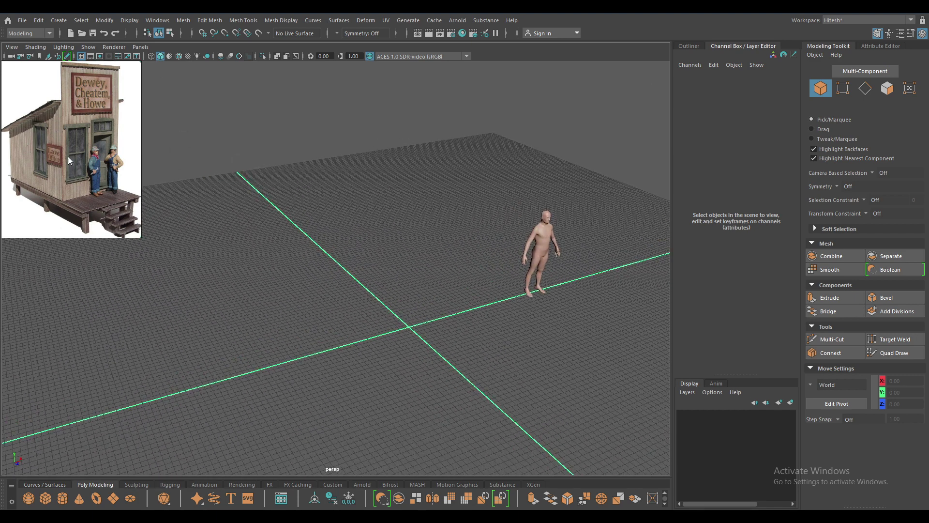
shift+right_click(360, 251)
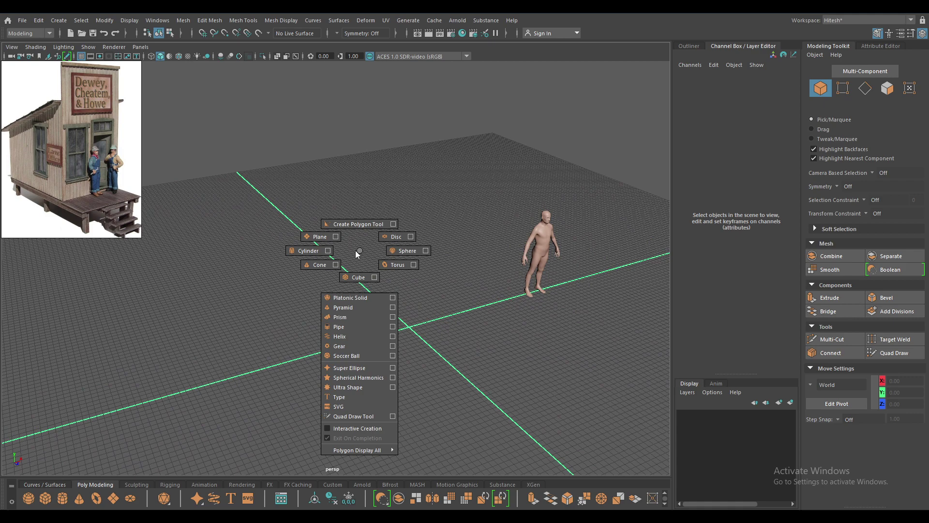
click(342, 278)
Step: Set the cube's height and depth to 80 in the in-view editor
alt+drag(382, 325, 415, 328)
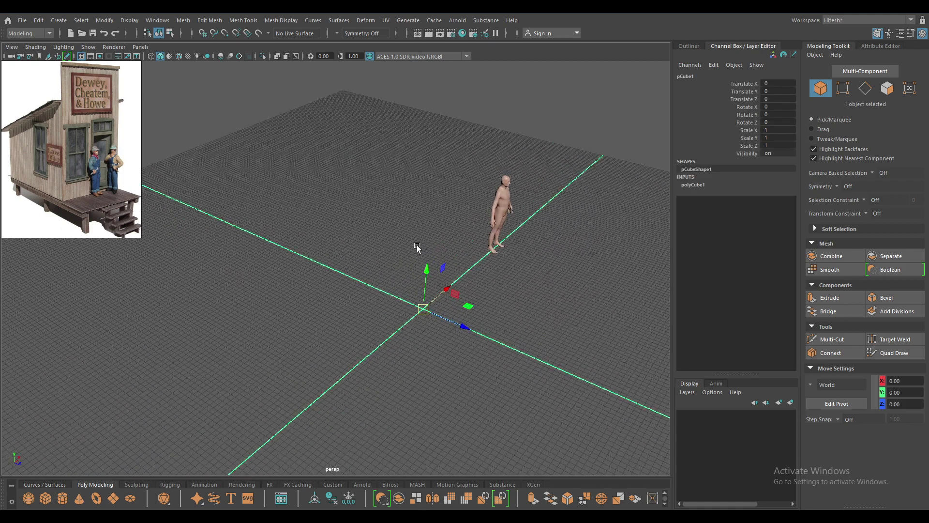
alt+drag(417, 248, 376, 266)
key(t)
text(80)
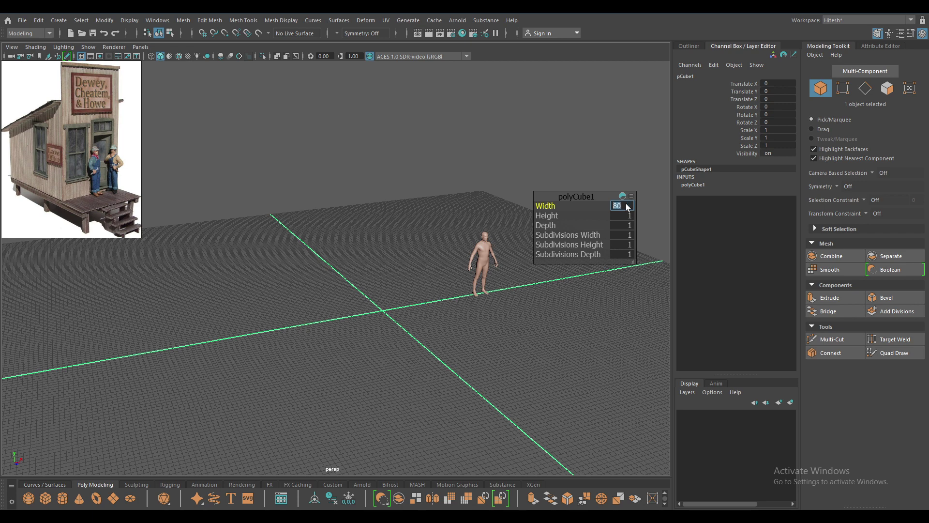
key(Tab)
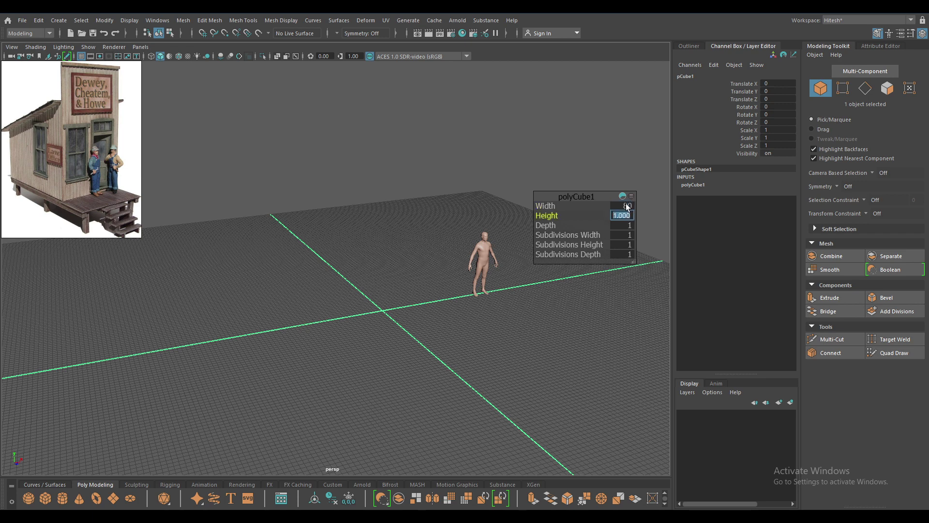
text(80)
key(Tab)
text(80)
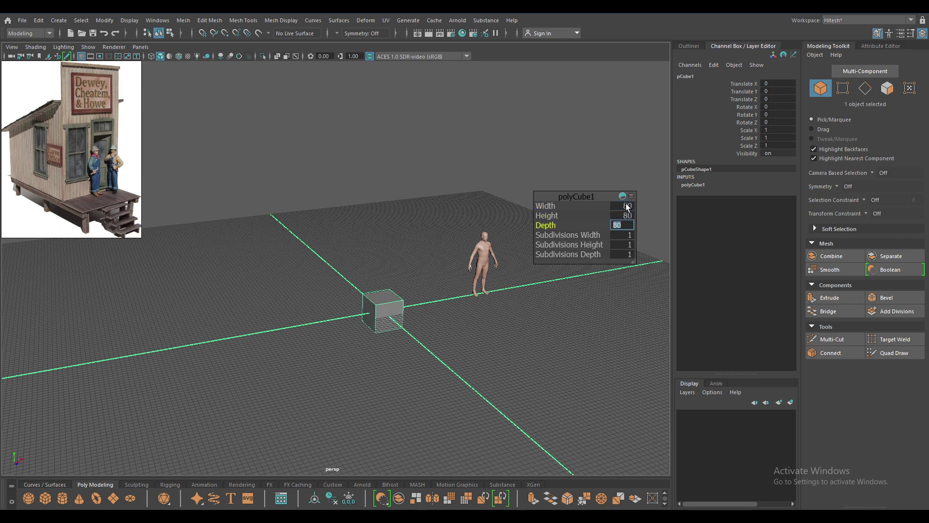
key(Return)
Step: Thin the box into a slab with a depth of 5
alt+drag(536, 298, 599, 298)
mouse_move(547, 226)
mouse_down()
mouse_move(200, 262)
mouse_move(387, 290)
mouse_up()
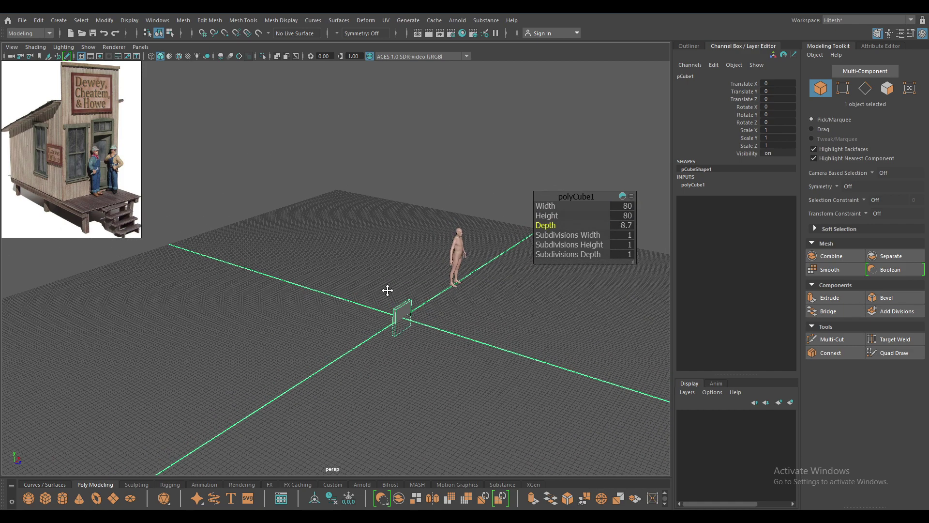
click(627, 226)
text(5)
key(Return)
Step: Raise the slab's height to 100 and widen it to 300
alt+drag(394, 232, 281, 258)
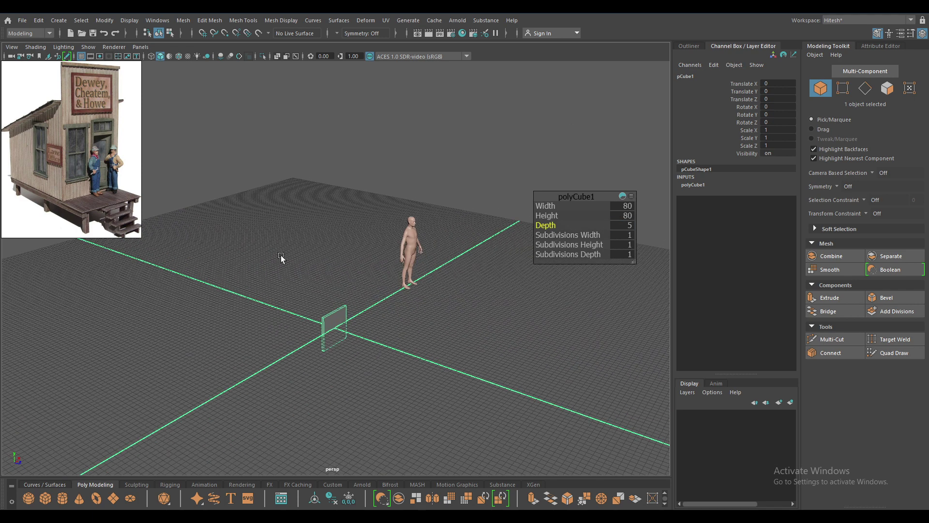
drag(567, 216, 690, 207)
mouse_move(433, 287)
alt+mouse_down()
mouse_move(532, 218)
mouse_move(789, 180)
alt+mouse_up()
click(628, 206)
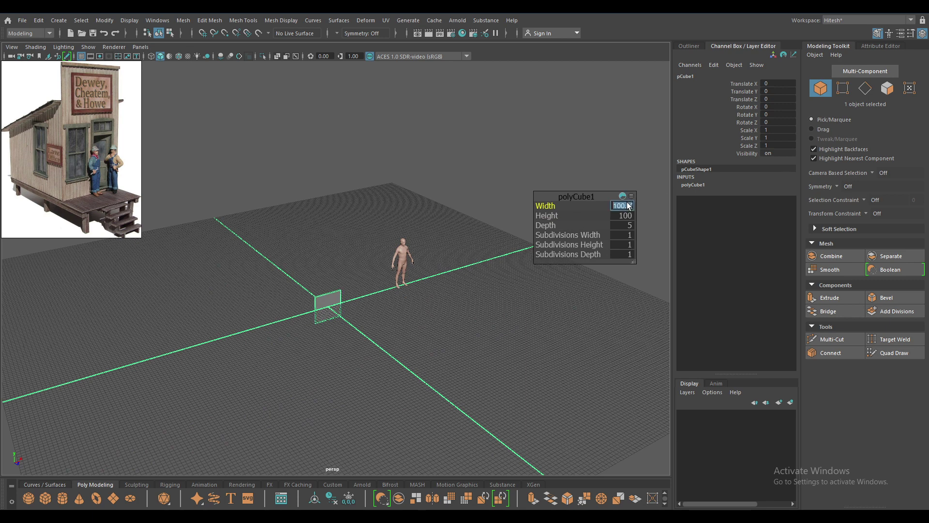
text(50)
key(Return)
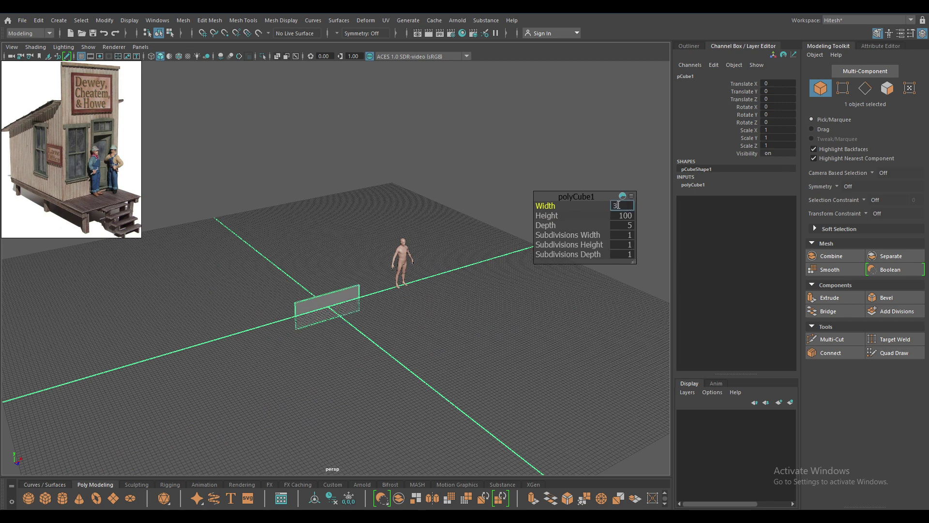
text(0)
key(Return)
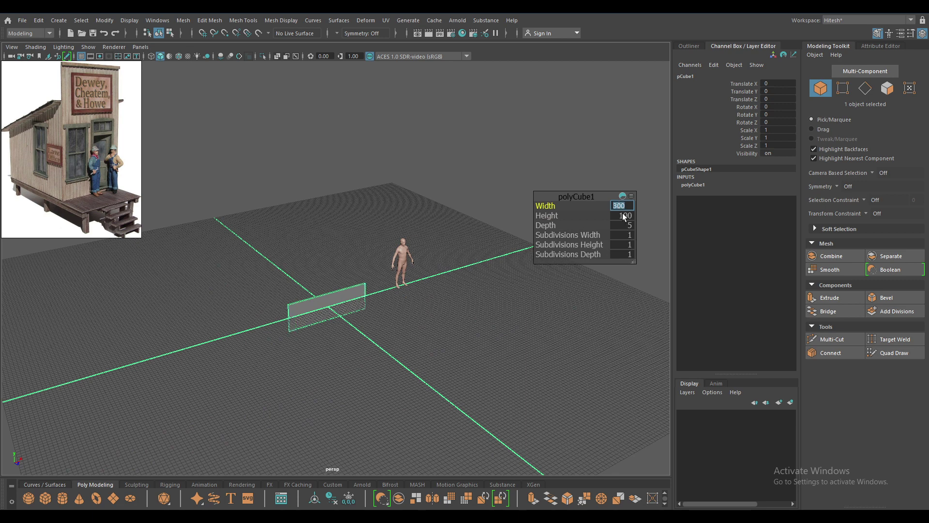
Step: Try wall heights of 1200, 900 and then 700
click(624, 216)
text(1200)
key(Return)
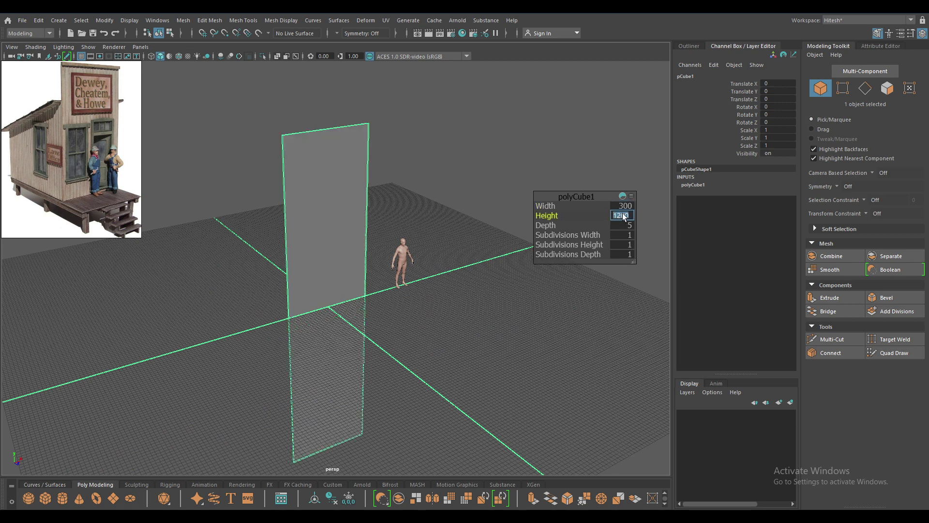
text(900)
key(Return)
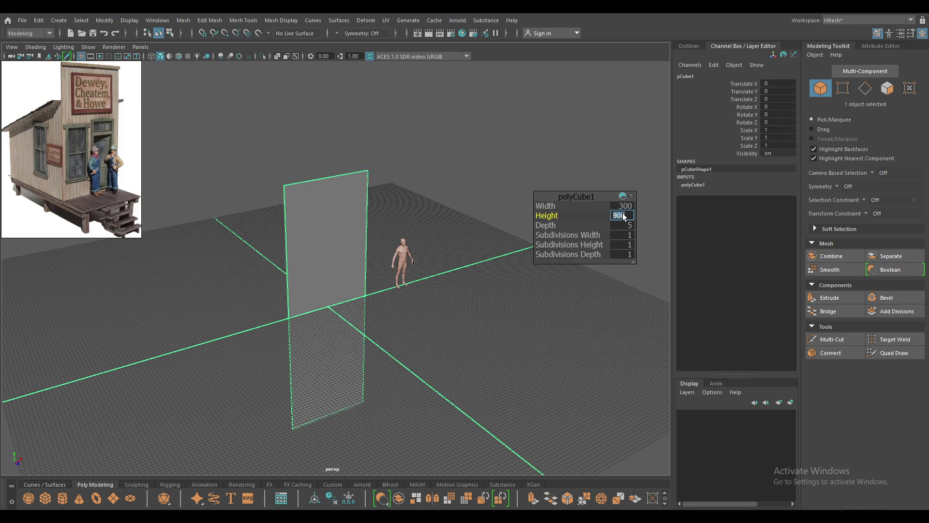
mouse_move(401, 210)
alt+mouse_down()
mouse_move(434, 176)
mouse_move(410, 205)
alt+mouse_up()
text(7)
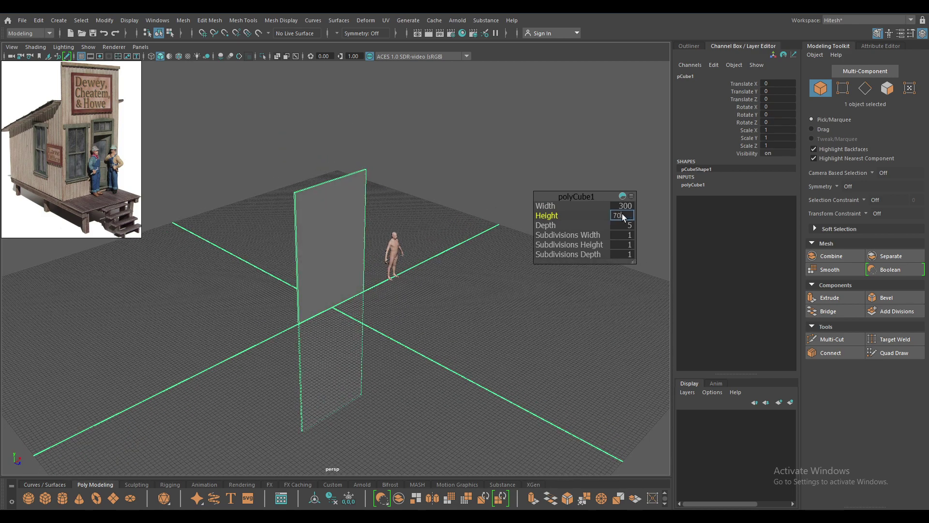
text(0)
key(Return)
Step: Set the wall's height to 500 and its width to 350
mouse_move(366, 209)
alt+mouse_down()
mouse_move(269, 161)
mouse_move(289, 176)
mouse_move(350, 188)
mouse_move(338, 203)
mouse_move(455, 338)
mouse_move(326, 319)
mouse_move(366, 292)
mouse_move(669, 208)
alt+mouse_up()
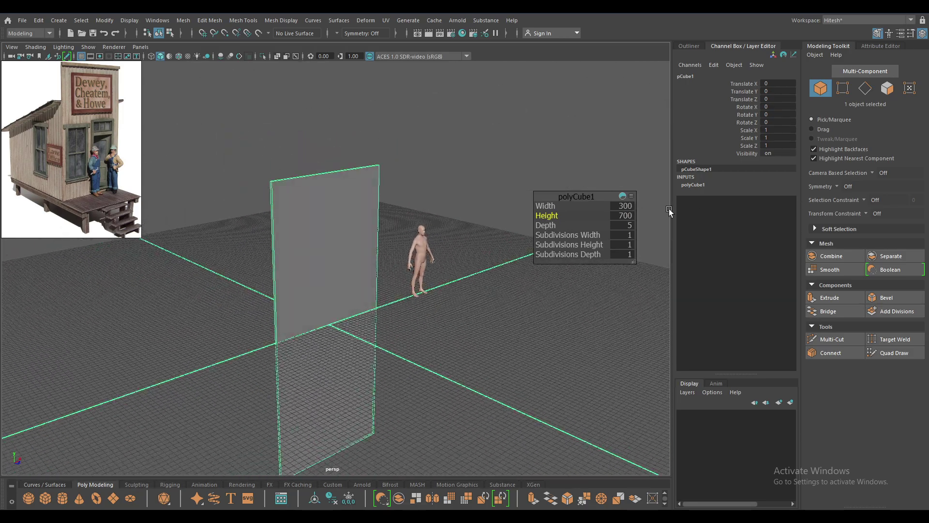
double_click(625, 216)
text(500)
key(Return)
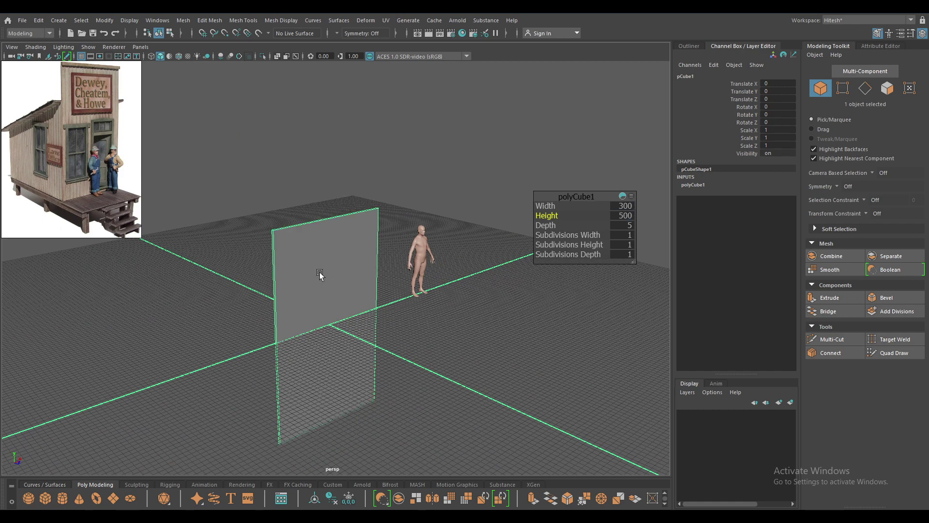
mouse_move(320, 275)
alt+mouse_down()
mouse_move(257, 255)
mouse_move(322, 266)
alt+mouse_up()
double_click(624, 206)
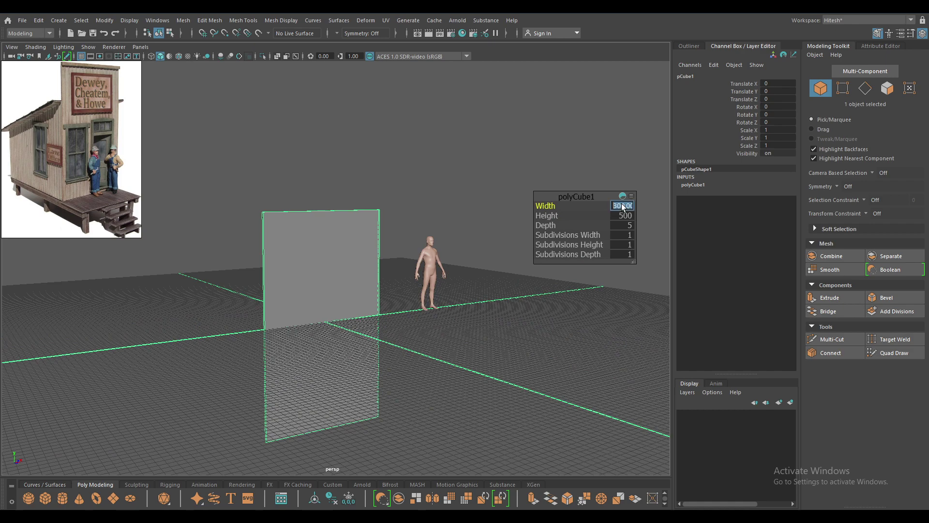
text(350)
key(Return)
Step: Reduce the wall's depth to 8
mouse_move(573, 330)
alt+mouse_down()
mouse_move(449, 277)
mouse_move(416, 285)
mouse_move(433, 289)
mouse_move(368, 273)
mouse_move(342, 256)
mouse_move(354, 242)
alt+mouse_up()
key(w)
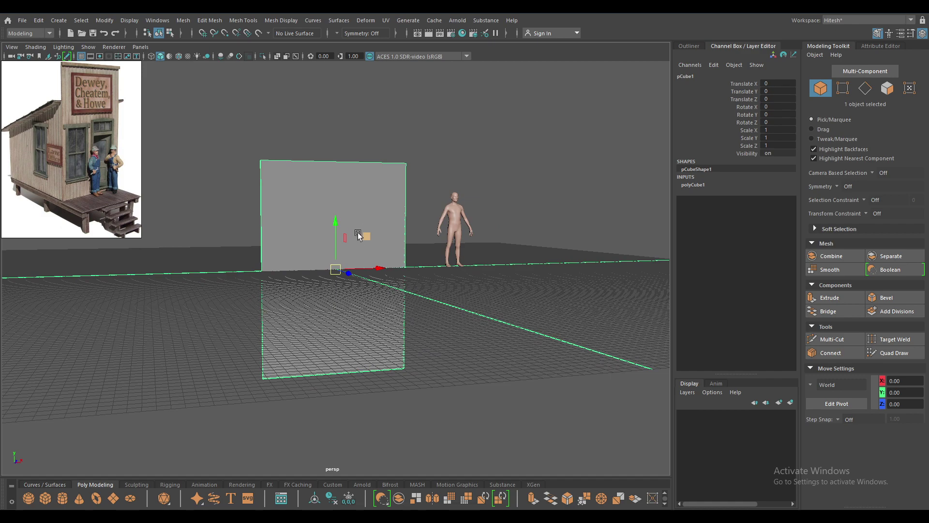
alt+drag(354, 241, 357, 245)
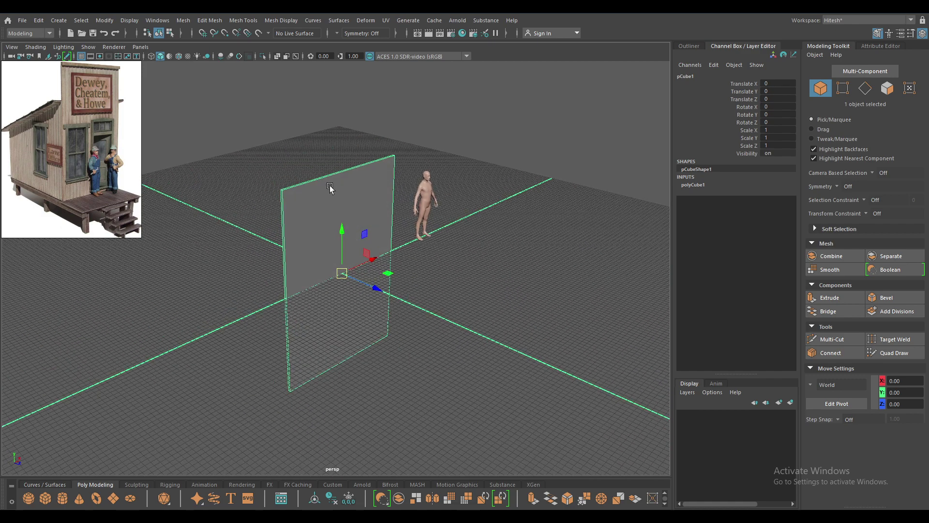
alt+drag(328, 187, 429, 323)
key(t)
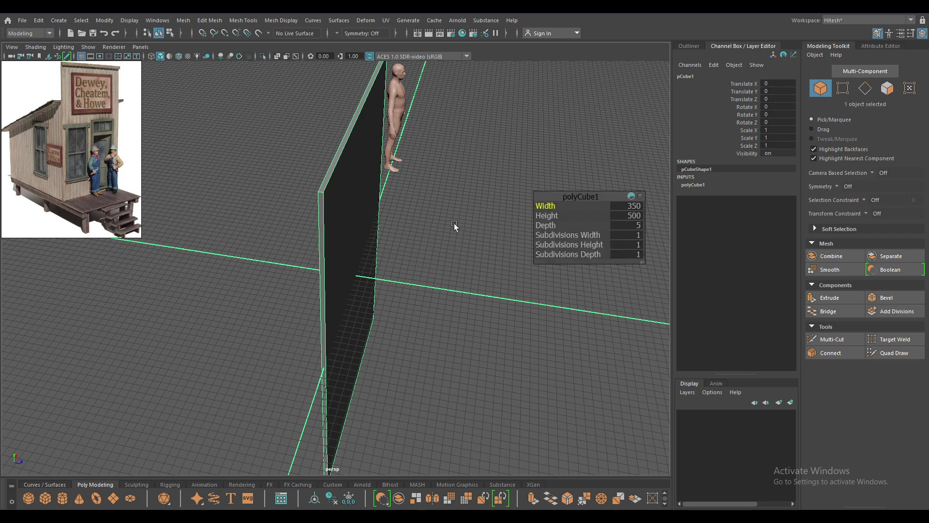
click(625, 225)
text(8)
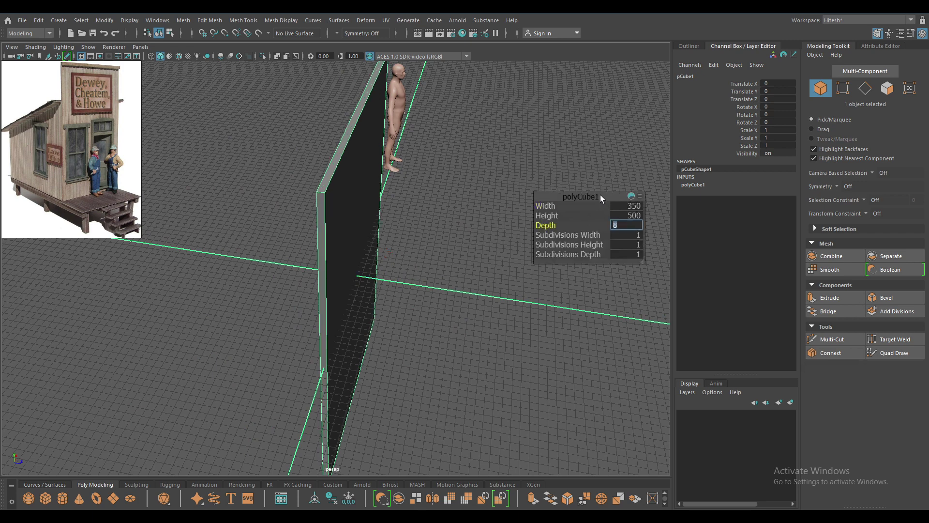
key(Return)
Step: Raise Subdivisions Width to split the wall into 14 vertical strips
key(w)
mouse_move(600, 197)
alt+mouse_down()
mouse_move(442, 190)
mouse_move(405, 228)
mouse_move(385, 130)
alt+mouse_up()
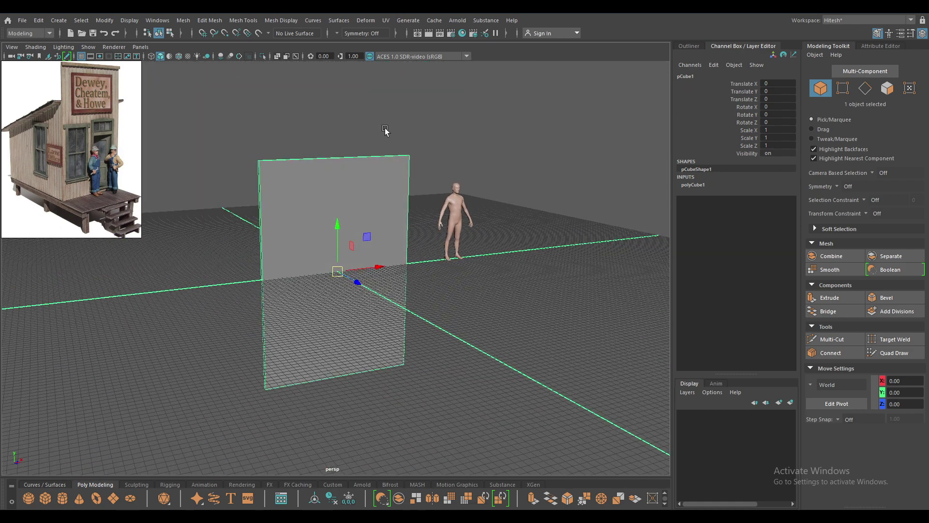
key(t)
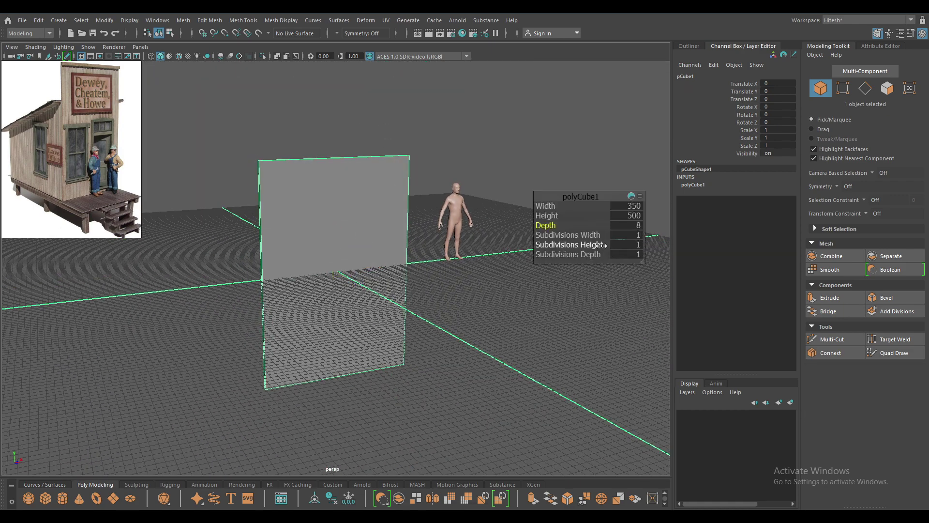
mouse_move(581, 234)
mouse_down()
mouse_move(636, 239)
mouse_move(594, 231)
mouse_move(603, 231)
mouse_up()
Step: Select all the wall's vertical edge loops with Select Similar in edge mode
key(w)
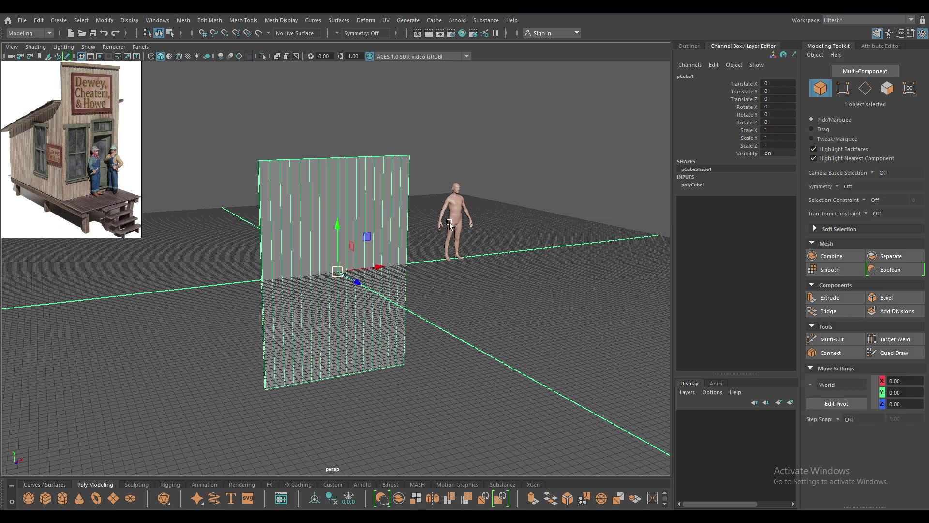
alt+drag(449, 221, 312, 252)
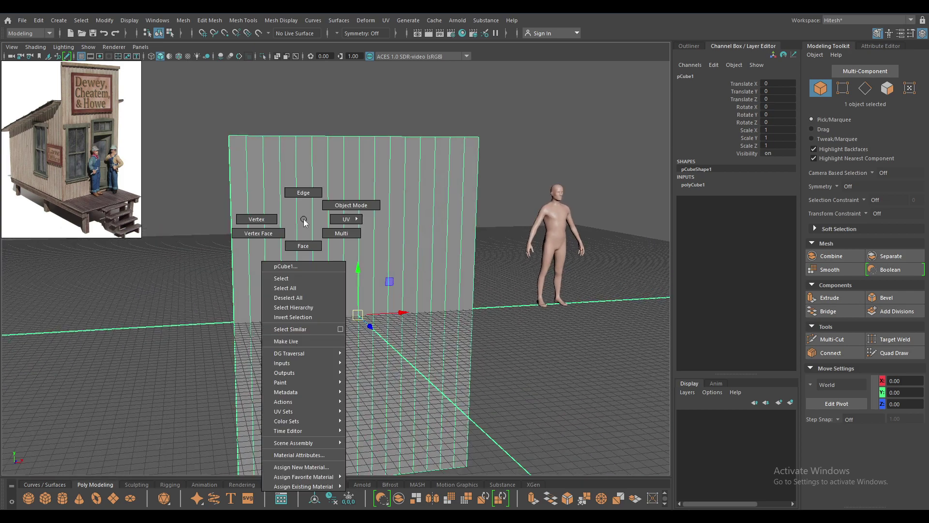
right_drag(312, 252, 303, 191)
mouse_move(252, 201)
alt+mouse_down()
mouse_move(268, 200)
mouse_move(263, 208)
alt+mouse_up()
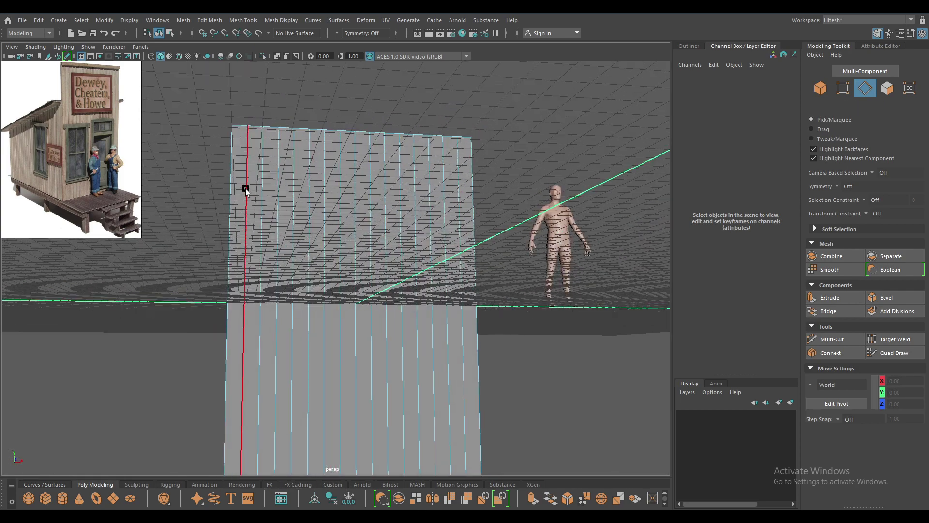
double_click(264, 207)
right_click(264, 207)
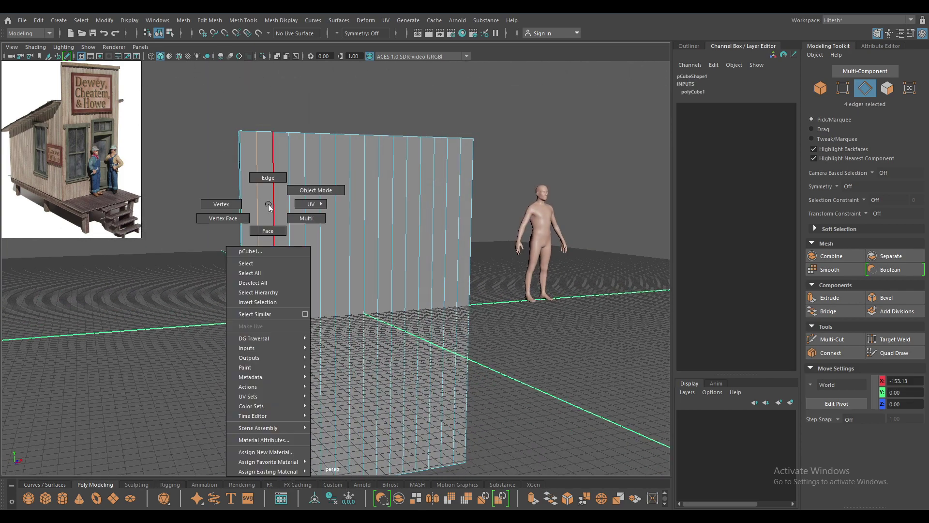
click(263, 316)
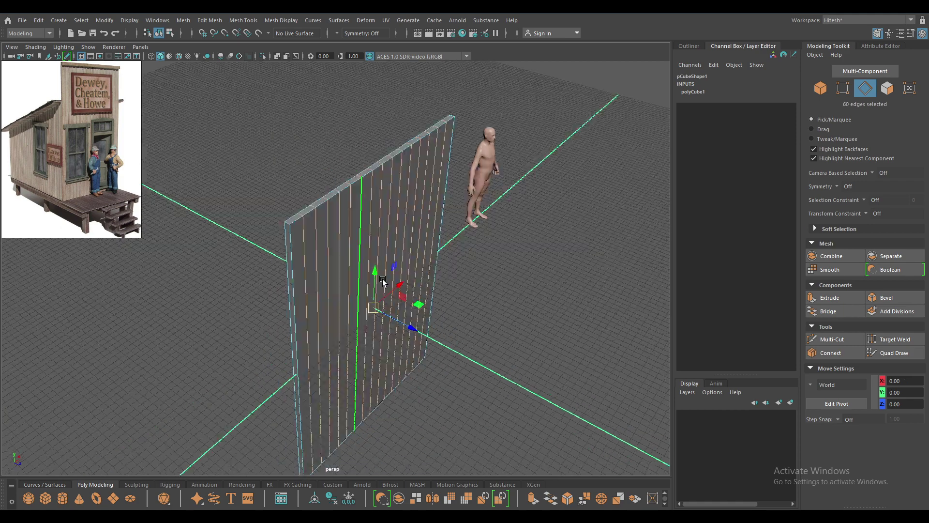
alt+drag(263, 315, 567, 172)
Step: Bevel the selected vertical edges, settling the fraction at about 0.21
key(ctrl+b)
scroll(366, 270, up, 5)
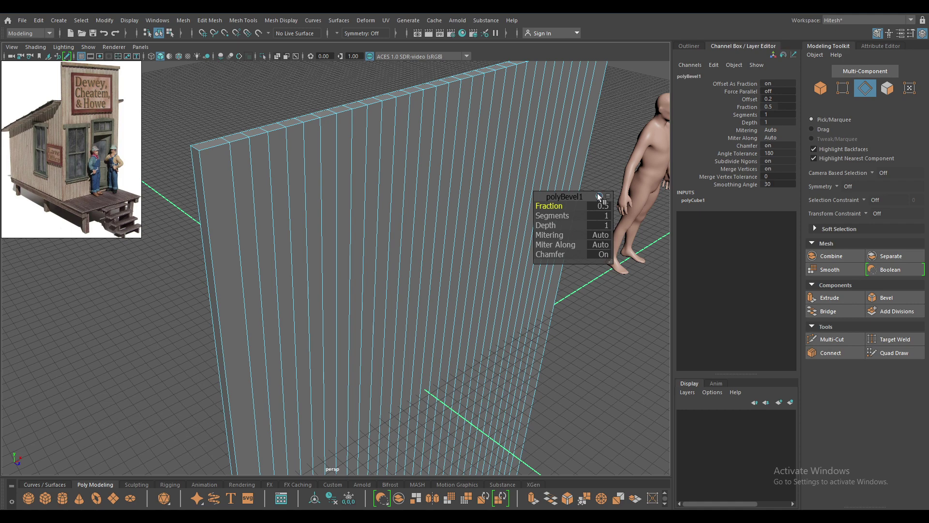
drag(541, 211, 529, 206)
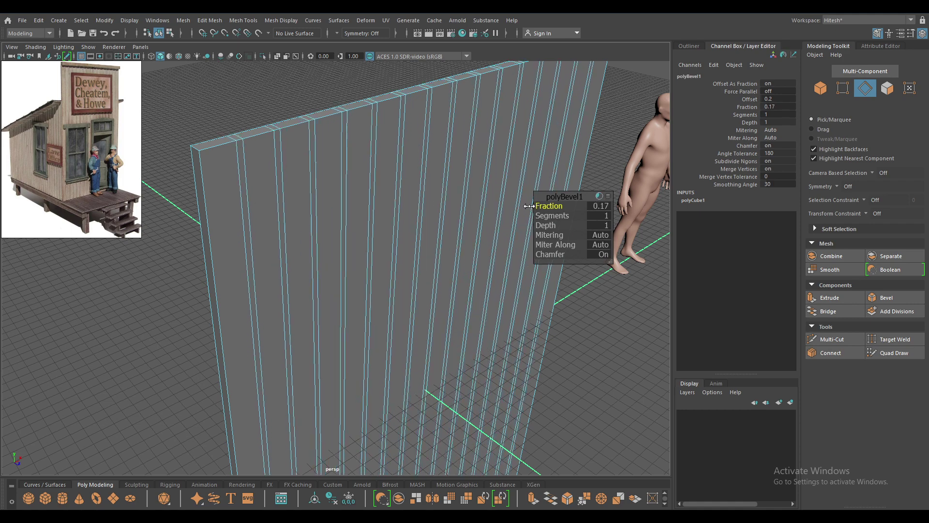
scroll(431, 318, down, 10)
mouse_move(318, 176)
alt+mouse_down()
mouse_move(363, 245)
mouse_move(426, 264)
alt+mouse_up()
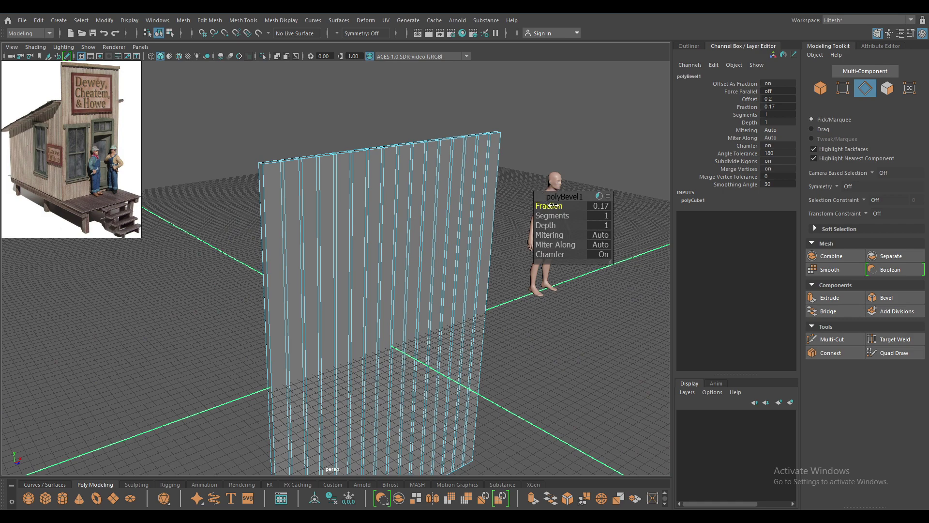
drag(553, 206, 554, 205)
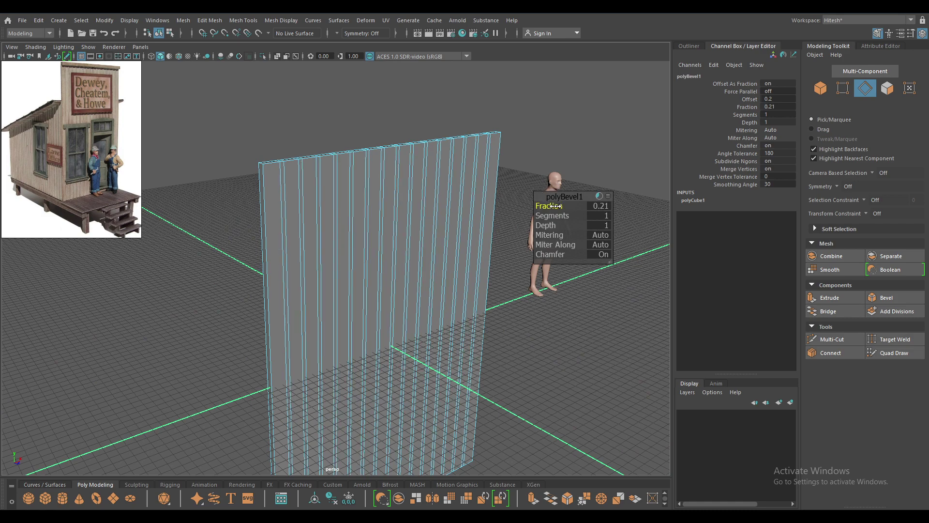
key(w)
mouse_move(411, 271)
alt+mouse_down()
mouse_move(427, 279)
mouse_move(409, 269)
mouse_move(423, 254)
mouse_move(406, 256)
alt+mouse_up()
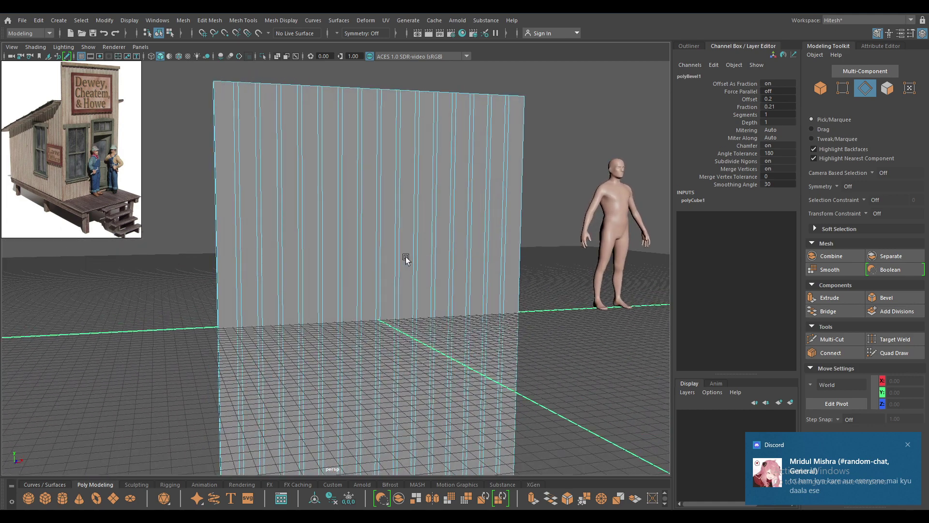
click(888, 477)
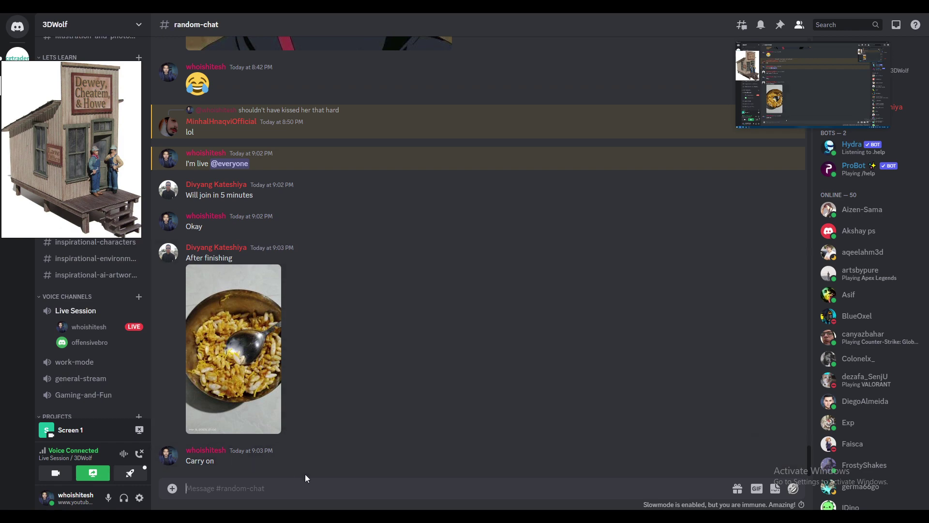
Step: Back in Maya, set the wall bevel's Fraction to 0.3
key(alt+Tab)
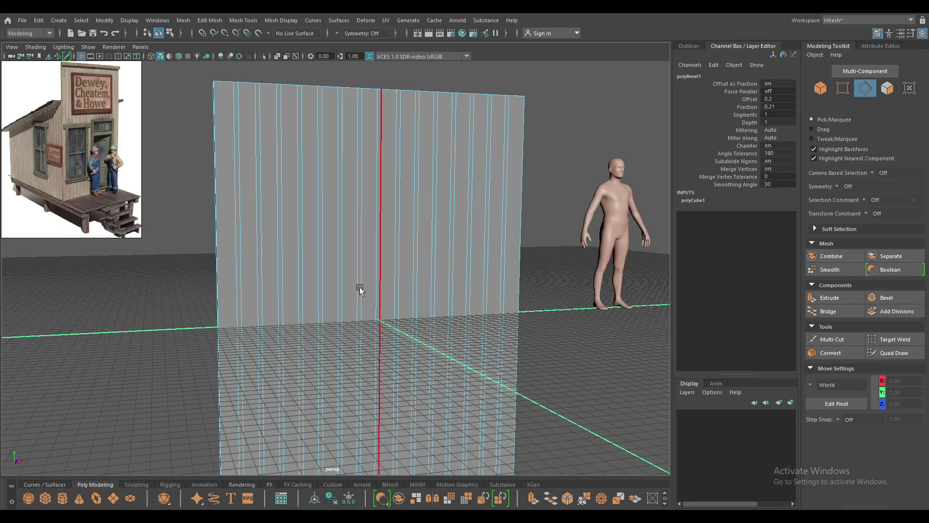
mouse_move(359, 288)
alt+mouse_down()
mouse_move(404, 326)
mouse_move(398, 301)
mouse_move(332, 260)
mouse_move(317, 266)
mouse_move(291, 158)
alt+mouse_up()
right_drag(290, 154, 350, 135)
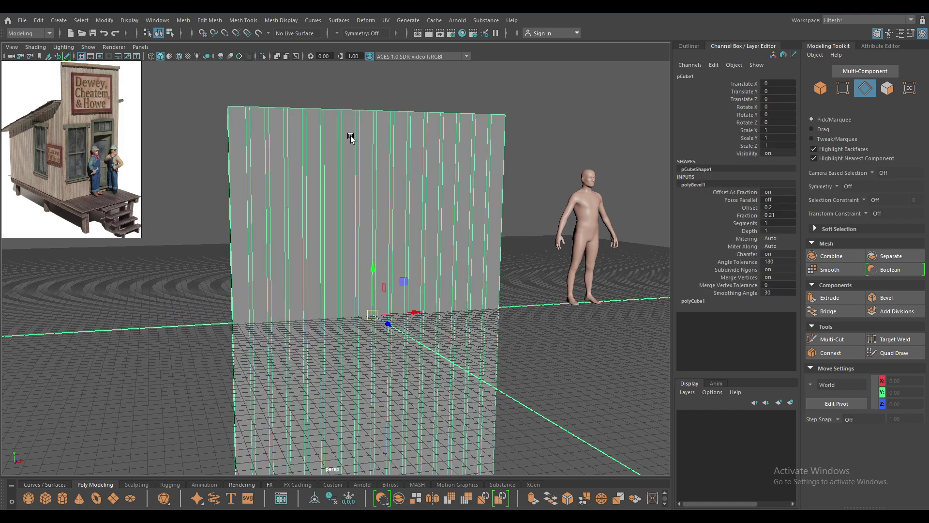
mouse_move(350, 135)
alt+mouse_down()
mouse_move(397, 183)
mouse_move(383, 179)
alt+mouse_up()
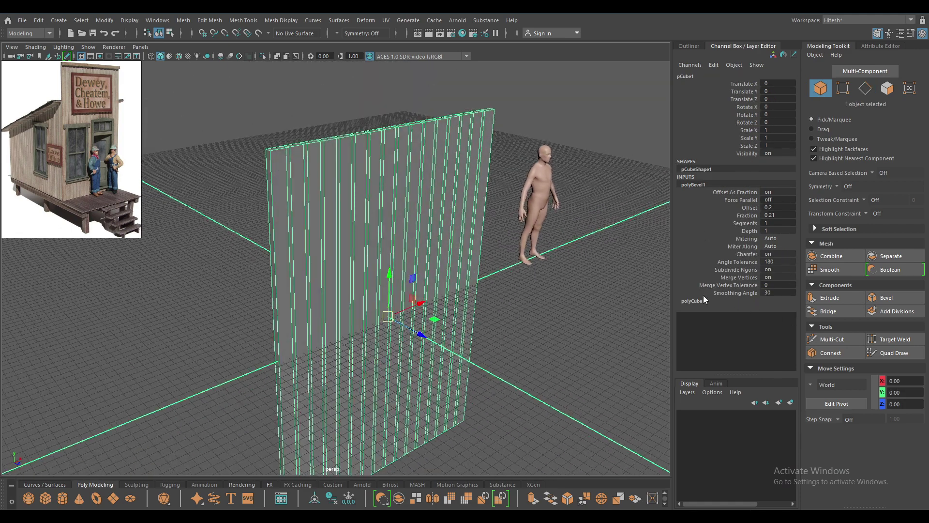
click(752, 207)
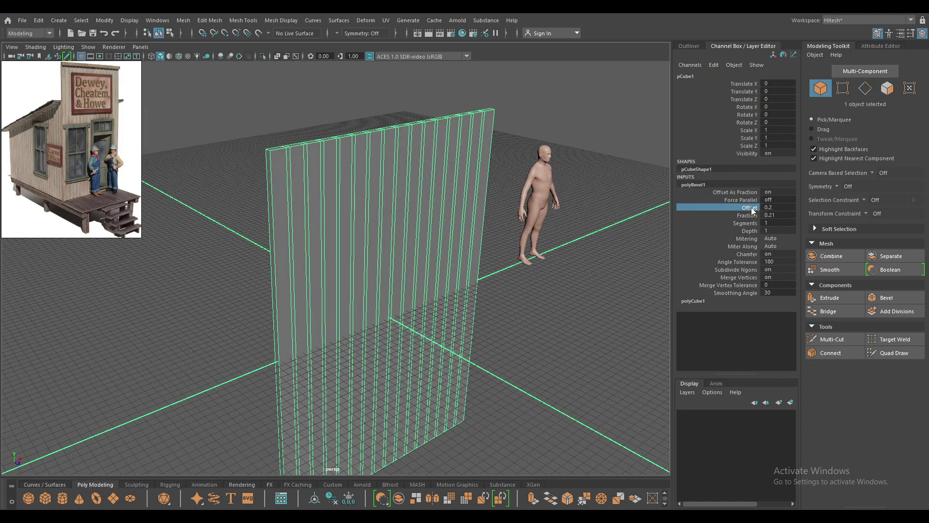
middle_drag(530, 251, 536, 248)
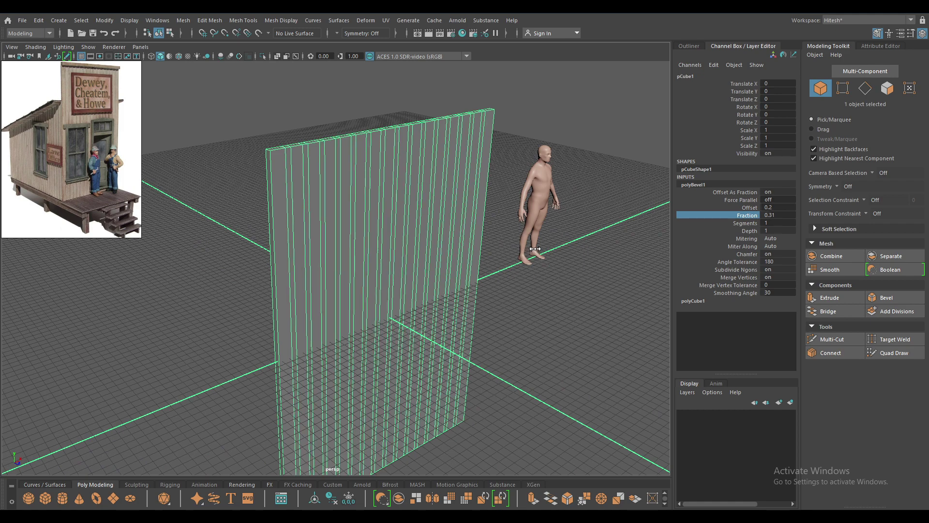
alt+drag(536, 248, 652, 252)
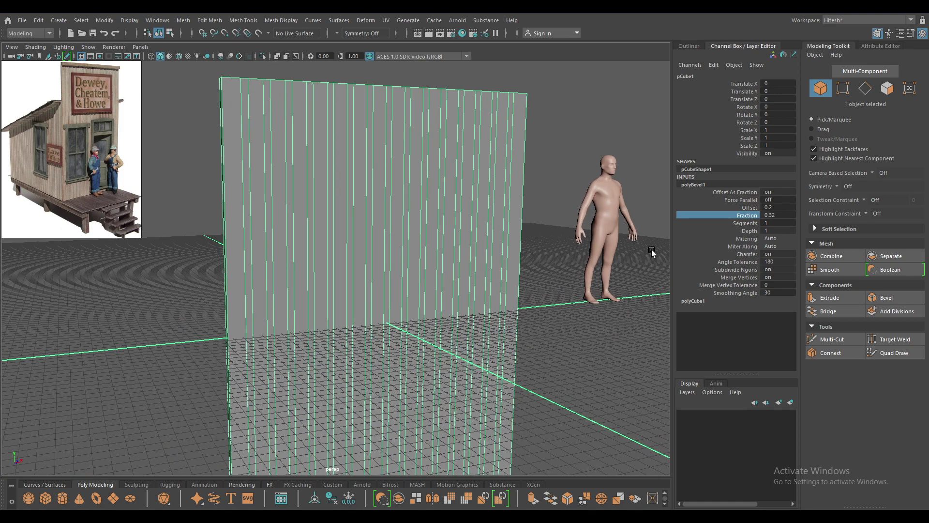
double_click(770, 217)
text(0.1)
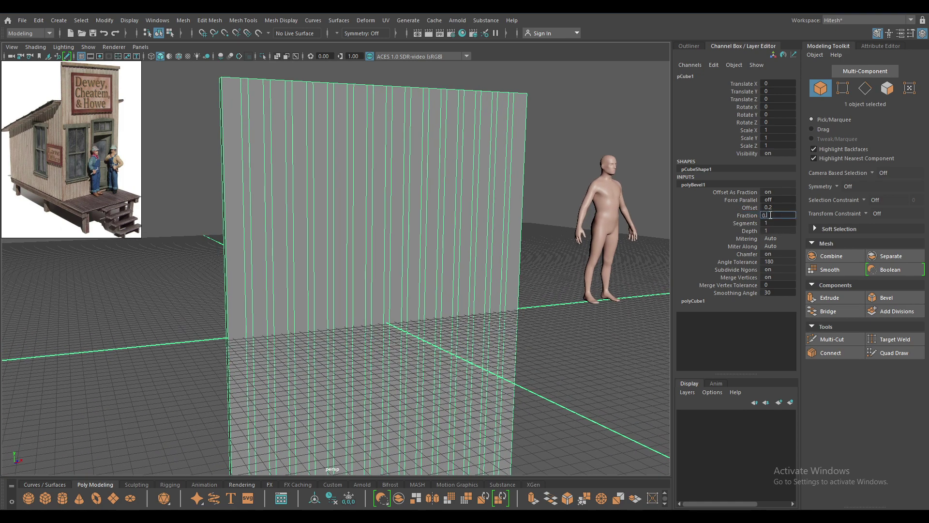
text(3)
key(Return)
Step: Clear the selection and reselect the plank wall
alt+right_drag(468, 355, 327, 141)
key(w)
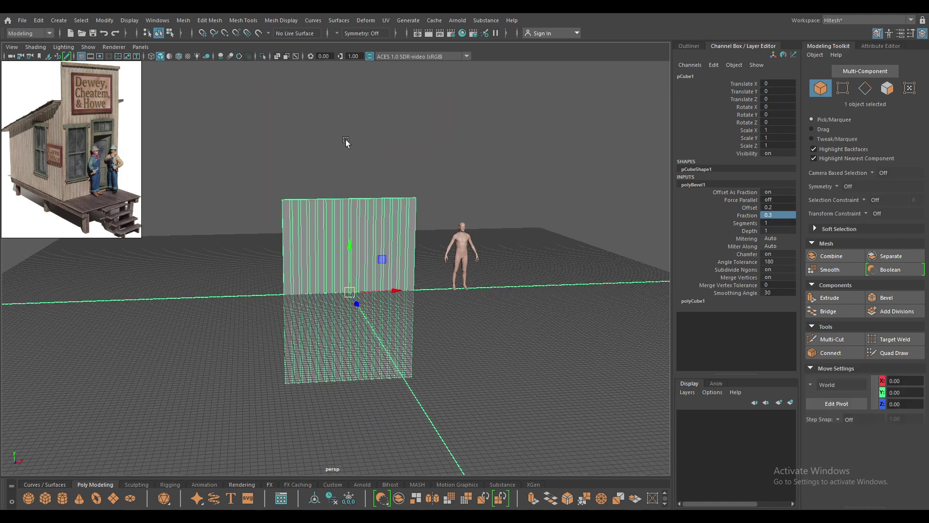
alt+drag(364, 150, 417, 143)
click(433, 140)
mouse_move(457, 201)
alt+mouse_down()
mouse_move(392, 233)
mouse_move(396, 221)
mouse_move(373, 205)
mouse_move(373, 253)
alt+mouse_up()
click(373, 253)
alt+right_drag(374, 254, 413, 339)
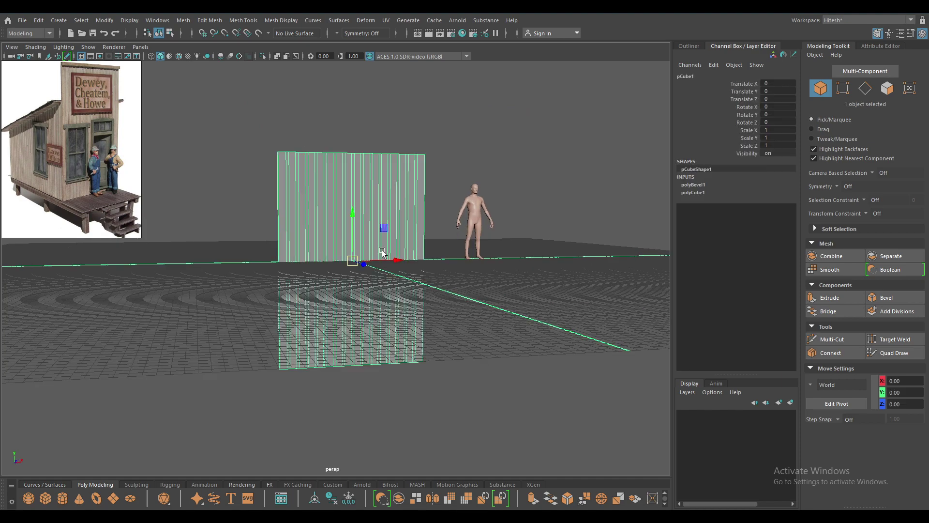
alt+drag(413, 339, 461, 332)
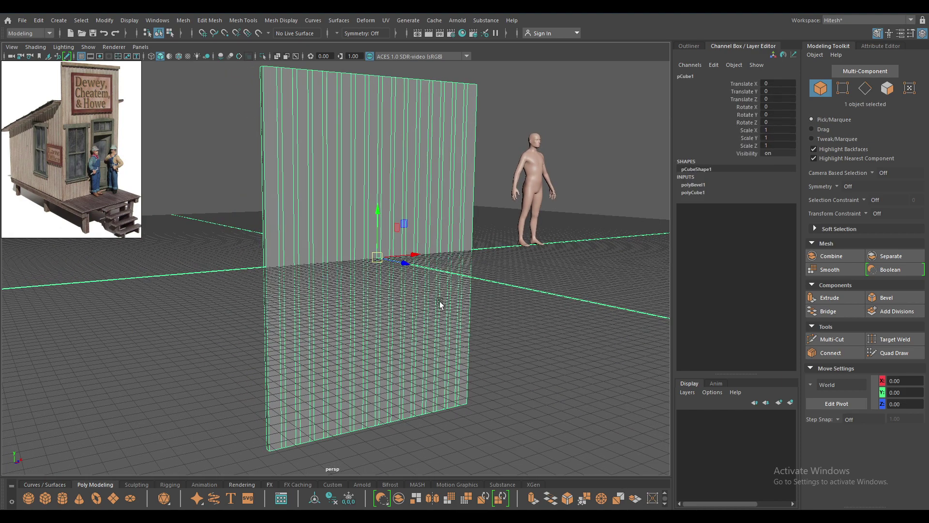
Step: Switch the wall to face mode and pick one plank face
mouse_move(333, 137)
alt+mouse_down()
mouse_move(315, 111)
mouse_move(335, 144)
alt+mouse_up()
mouse_move(377, 246)
alt+mouse_down()
mouse_move(346, 242)
mouse_move(336, 125)
alt+mouse_up()
mouse_move(336, 124)
right_down()
mouse_move(298, 333)
mouse_move(289, 252)
right_up()
click(306, 145)
Step: Narrow the similar-face selection to only the 15 front plank faces using the top view
key(space)
drag(229, 246, 231, 208)
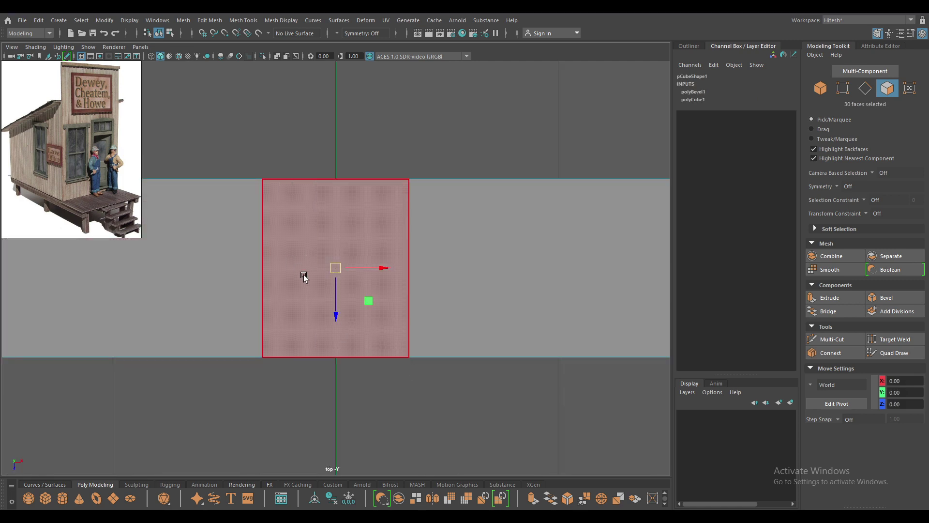
scroll(380, 386, down, 2)
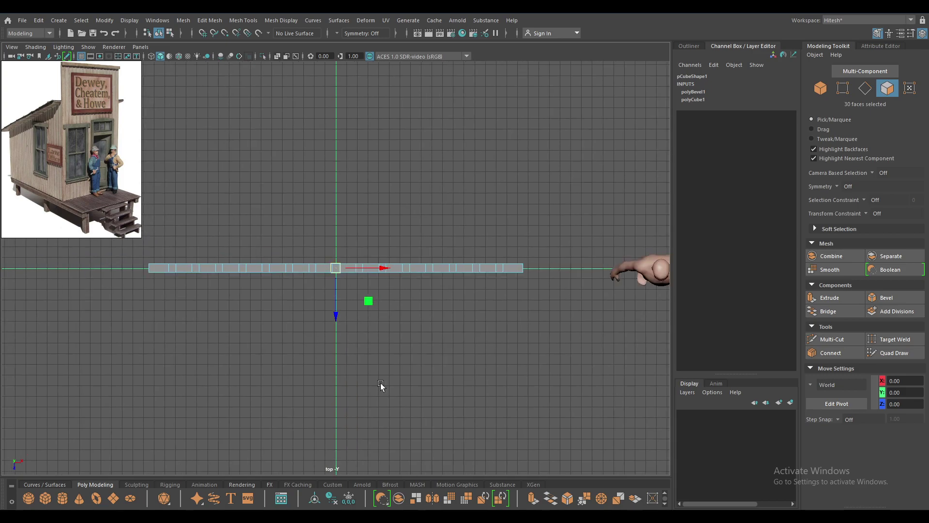
scroll(502, 229, down, 3)
drag(502, 225, 184, 271)
key(space)
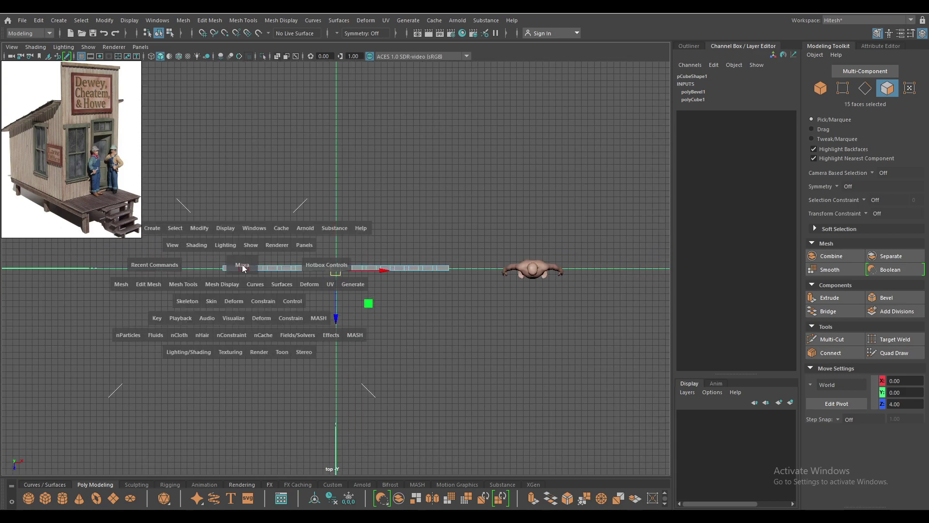
click(243, 266)
mouse_move(256, 238)
alt+mouse_down()
mouse_move(357, 236)
mouse_move(265, 230)
mouse_move(341, 295)
mouse_move(313, 241)
mouse_move(321, 310)
mouse_move(317, 253)
mouse_move(409, 290)
mouse_move(553, 219)
mouse_move(617, 221)
alt+mouse_up()
Step: Extrude the front plank faces with thickness 1.38 and offset 0.97
key(ctrl+e)
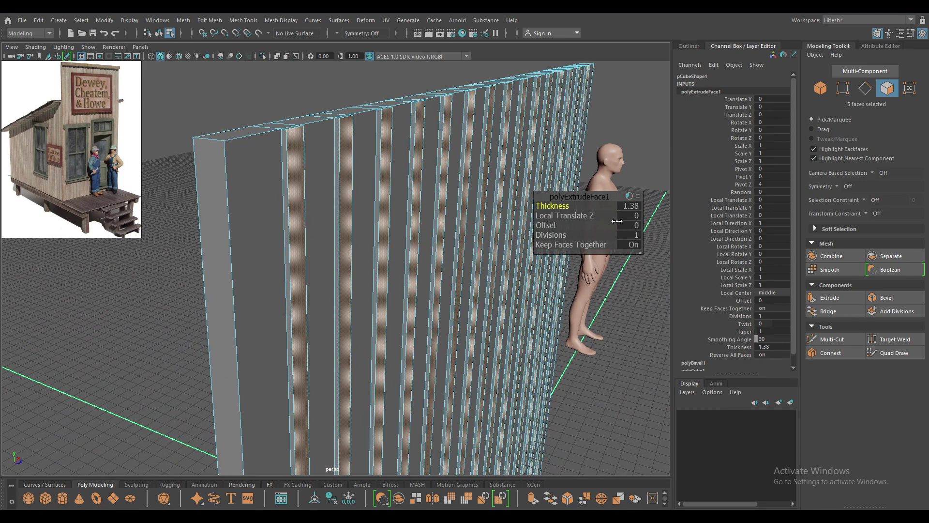
drag(546, 225, 571, 226)
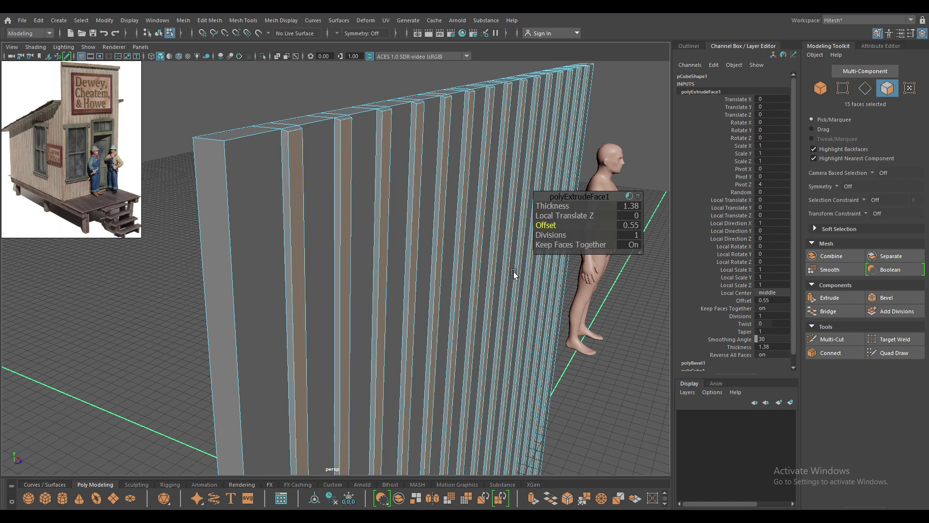
mouse_move(514, 274)
alt+mouse_down()
mouse_move(372, 299)
mouse_move(378, 315)
alt+mouse_up()
drag(547, 225, 568, 223)
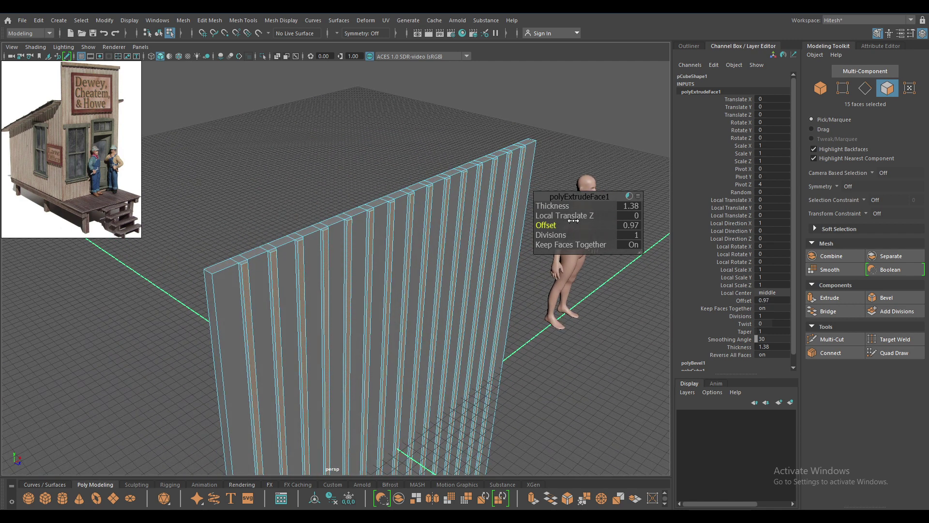
right_drag(334, 237, 343, 118)
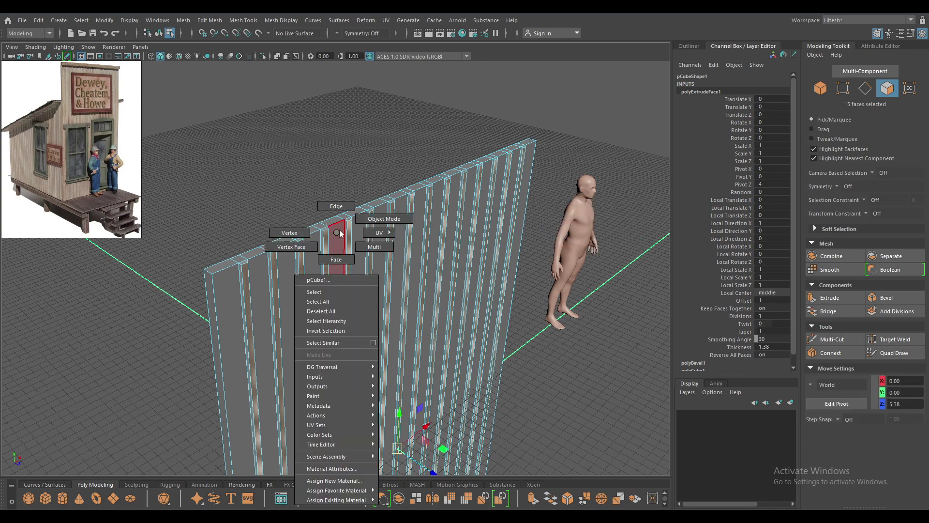
Step: Orbit to a lower, frontal angle on the wall and select it
scroll(390, 214, down, 5)
click(391, 214)
mouse_move(390, 215)
alt+mouse_down()
mouse_move(340, 213)
mouse_move(426, 436)
mouse_move(442, 446)
alt+mouse_up()
scroll(447, 349, up, 3)
scroll(448, 349, down, 3)
scroll(421, 312, down, 2)
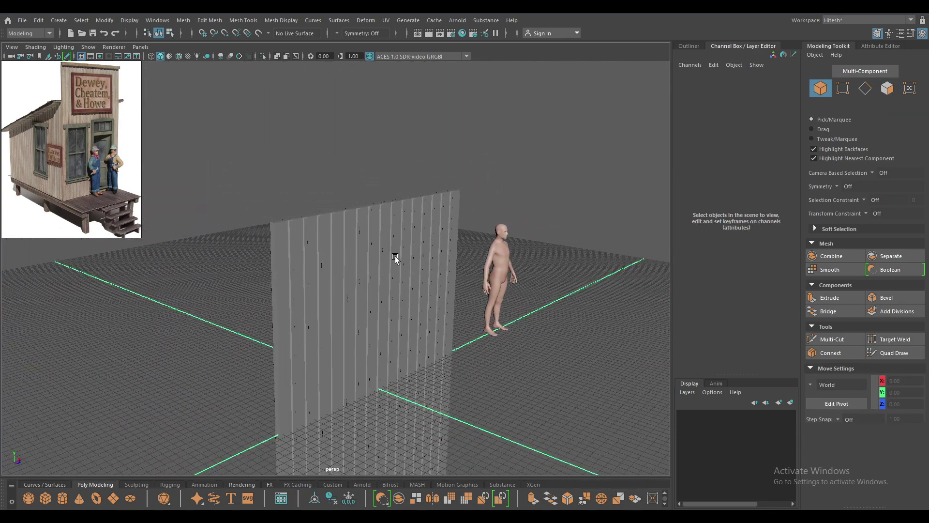
click(394, 260)
Step: Set the persp camera's Near Clip Plane to 10 and Far Clip Plane to 100000
click(689, 46)
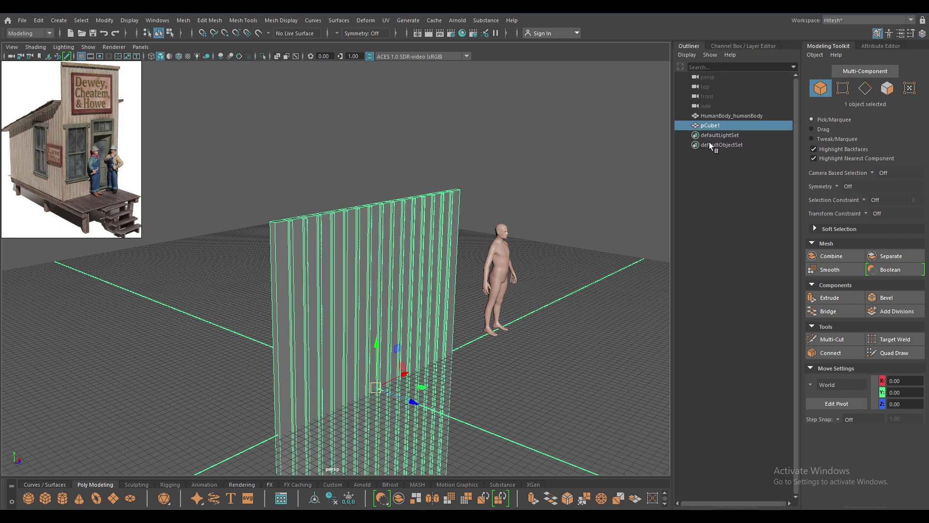
click(723, 77)
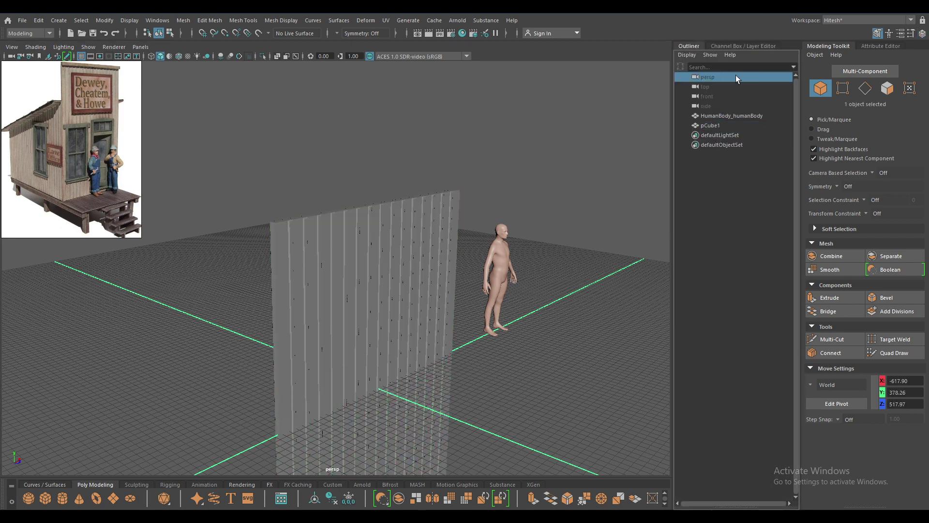
click(871, 46)
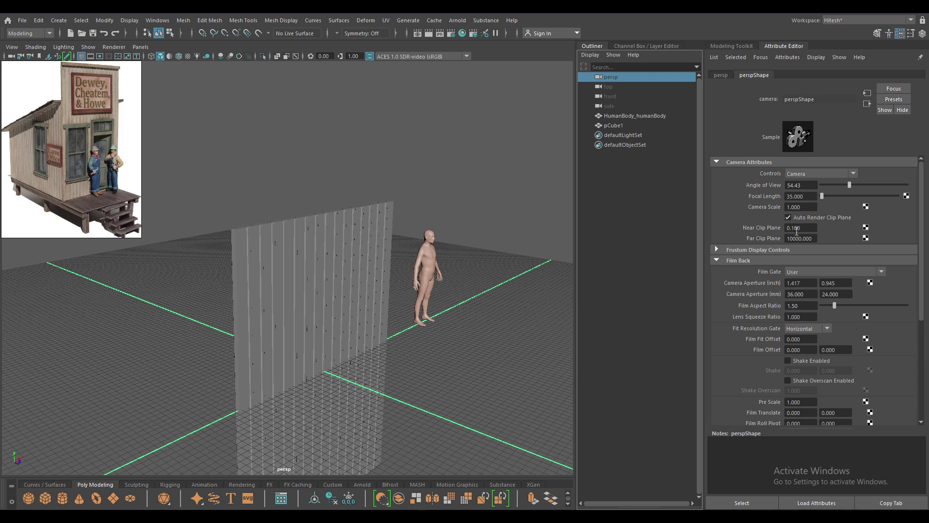
double_click(799, 228)
text(1)
key(Return)
text(10)
key(Return)
click(799, 239)
text(0)
key(Return)
click(731, 46)
Step: Frame the wall and figure, then toggle two viewport shading buttons
click(647, 45)
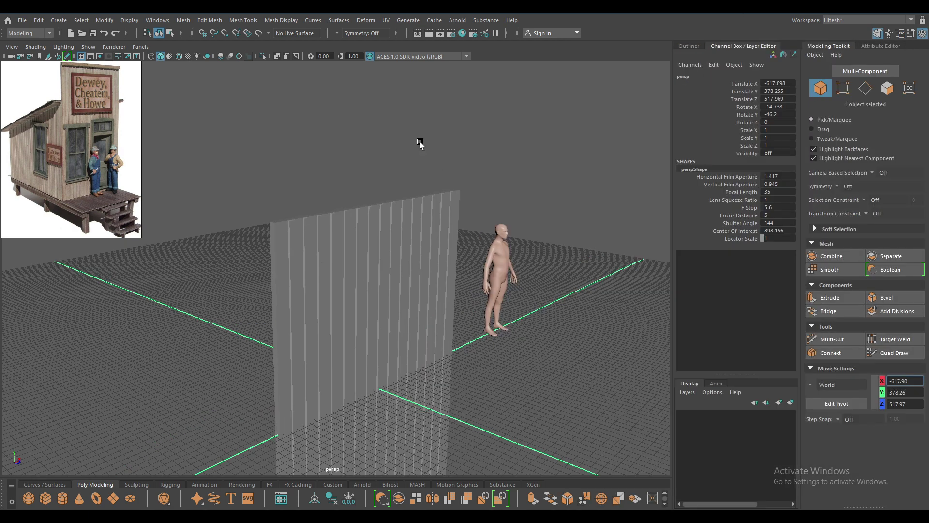
scroll(422, 145, up, 5)
alt+drag(628, 168, 448, 105)
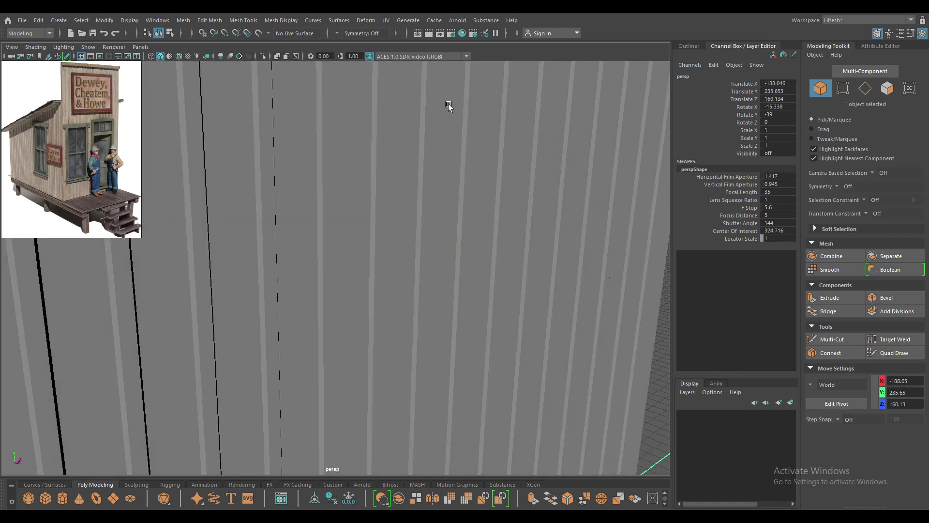
scroll(243, 77, down, 5)
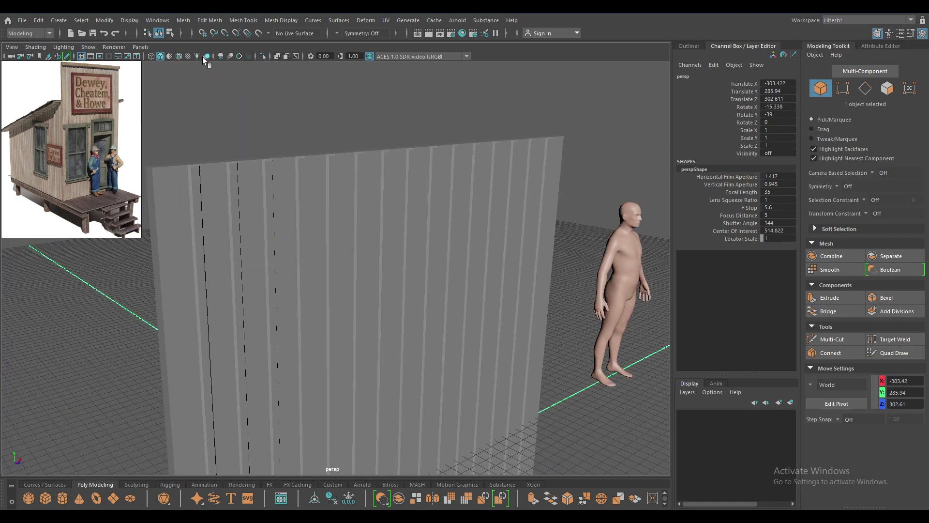
click(221, 57)
click(238, 56)
Step: Enable Wireframe on Shaded and orbit to an angled view of the wall
scroll(264, 154, up, 2)
alt+drag(265, 154, 323, 242)
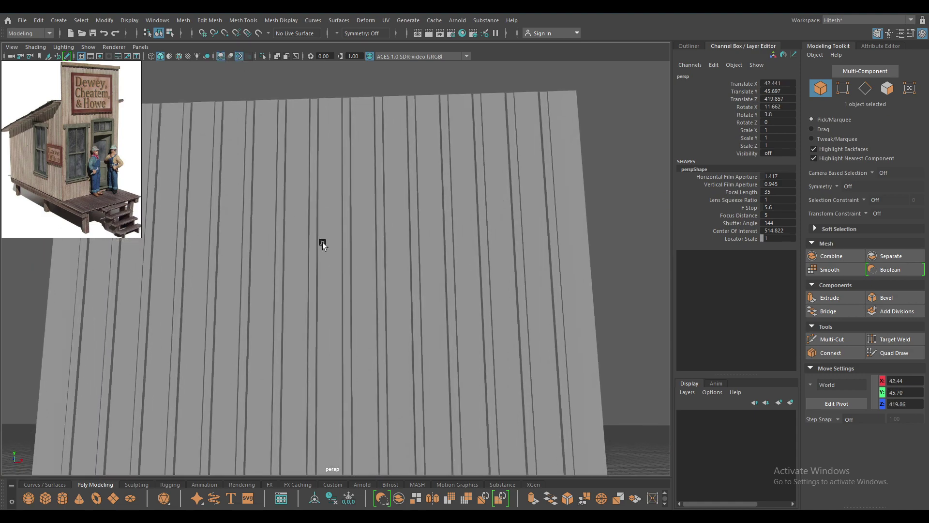
scroll(399, 224, down, 4)
scroll(380, 230, up, 2)
scroll(368, 203, down, 4)
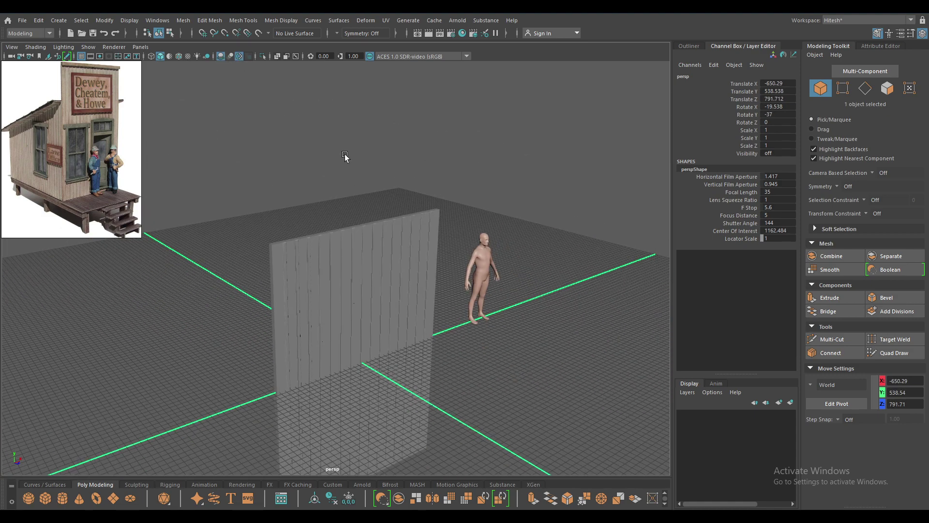
mouse_move(345, 154)
alt+mouse_down()
mouse_move(383, 108)
mouse_move(318, 193)
alt+mouse_up()
scroll(224, 90, up, 3)
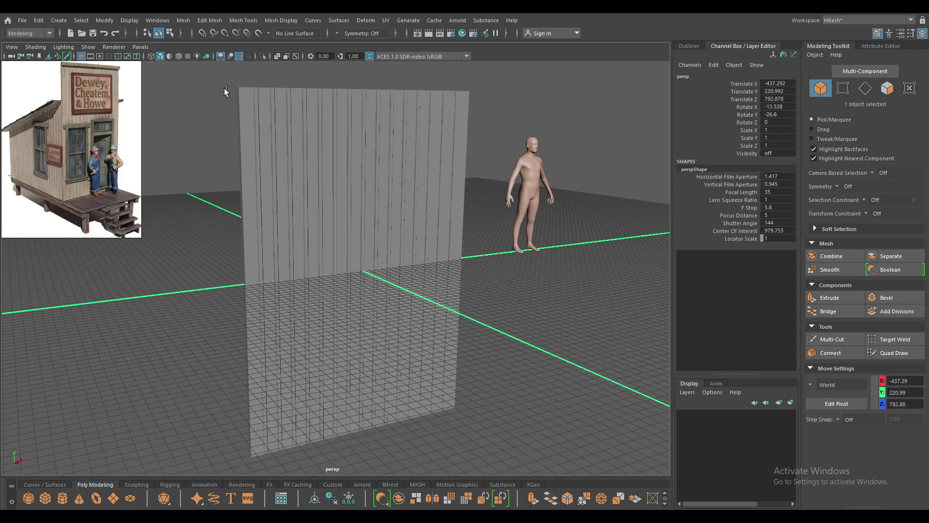
click(179, 57)
alt+drag(369, 292, 335, 225)
scroll(335, 225, down, 2)
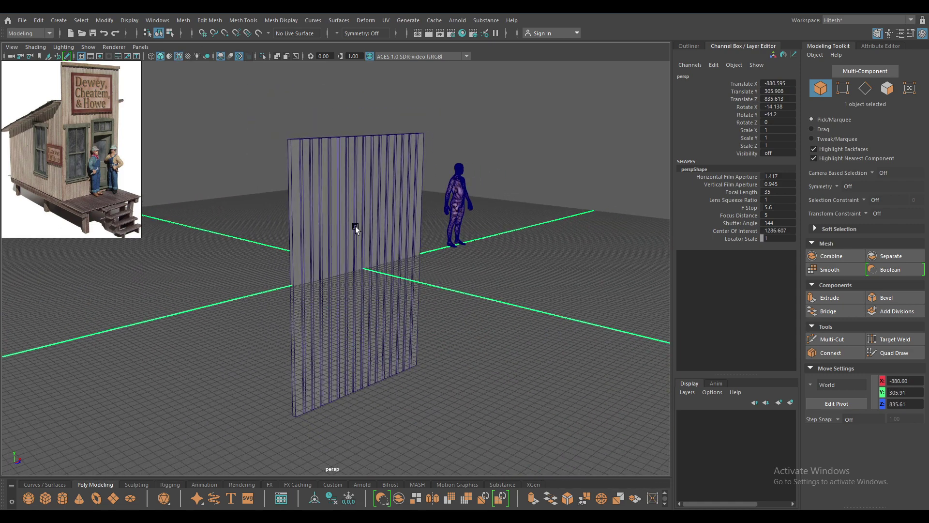
mouse_move(348, 229)
alt+mouse_down()
mouse_move(313, 242)
mouse_move(346, 264)
mouse_move(324, 264)
mouse_move(332, 236)
mouse_move(477, 258)
mouse_move(465, 216)
alt+mouse_up()
scroll(347, 263, up, 2)
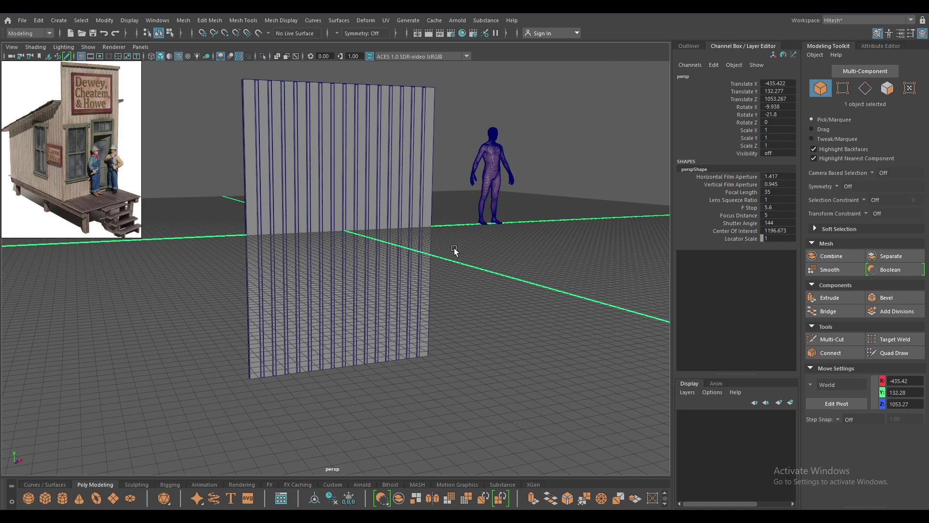
Step: Switch the viewport to the front orthographic view using the hotbox
key(space)
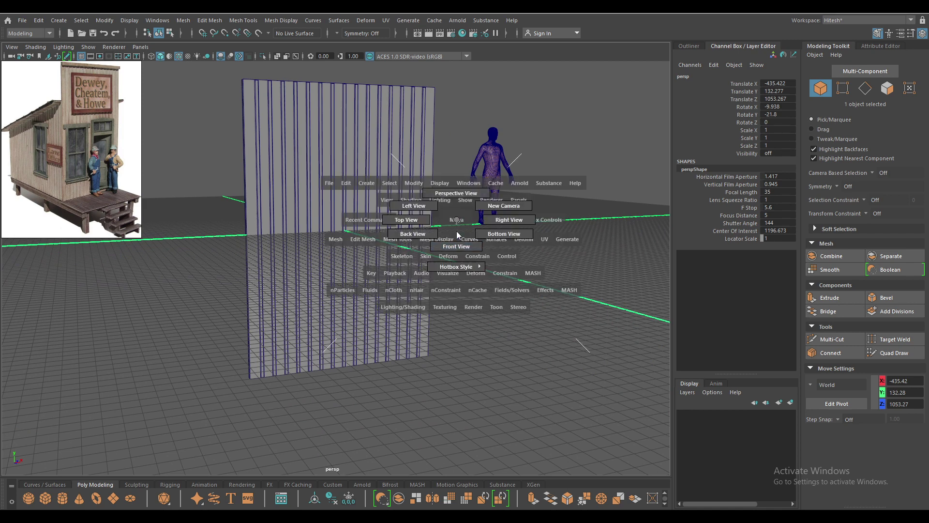
drag(457, 231, 461, 296)
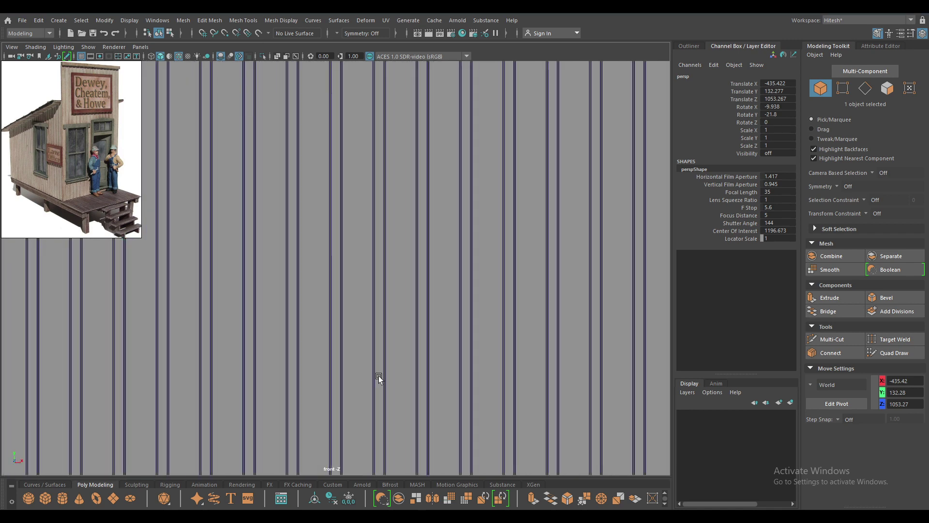
scroll(267, 96, down, 3)
scroll(555, 296, down, 2)
scroll(495, 278, down, 1)
Step: With Multi-Cut, insert an upper and a lower horizontal edge loop across the plank wall
scroll(494, 278, down, 2)
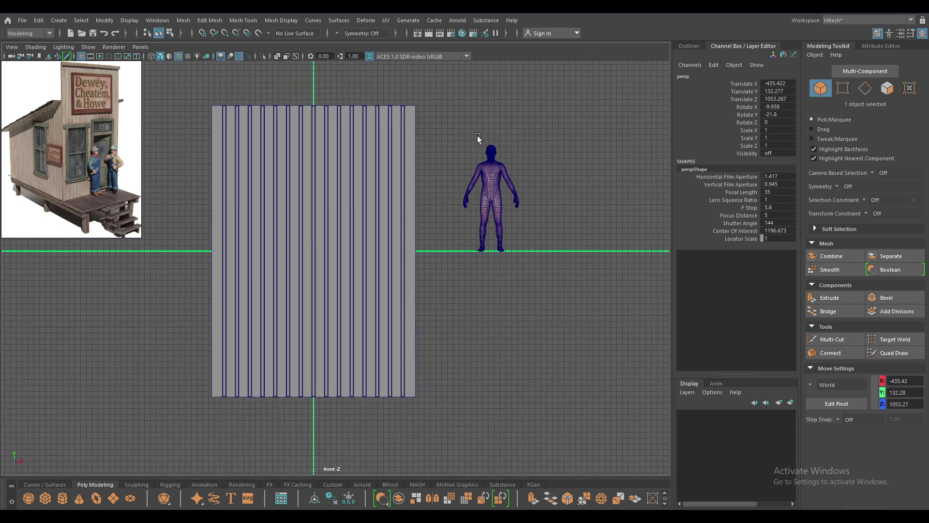
alt+middle_drag(477, 135, 484, 177)
shift+right_click(471, 237)
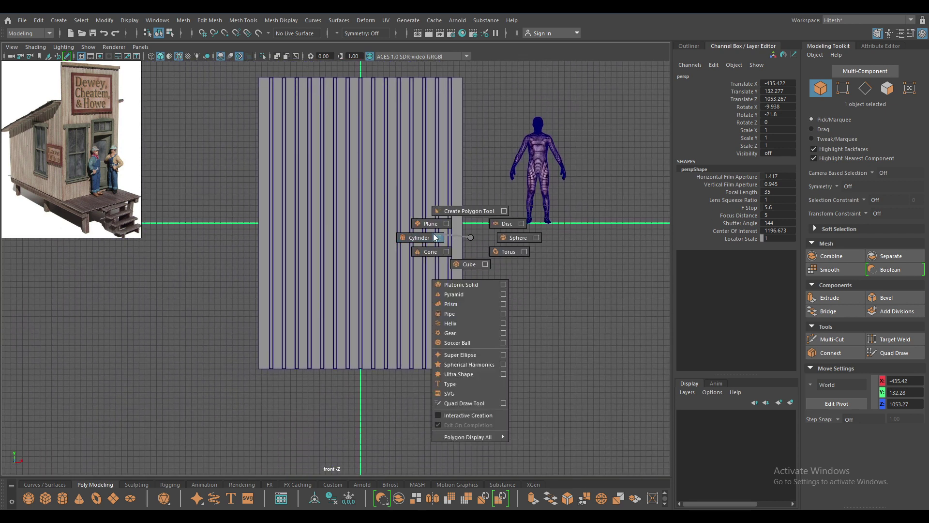
mouse_move(471, 238)
shift+right_down()
mouse_move(446, 252)
mouse_move(469, 237)
shift+right_up()
click(363, 197)
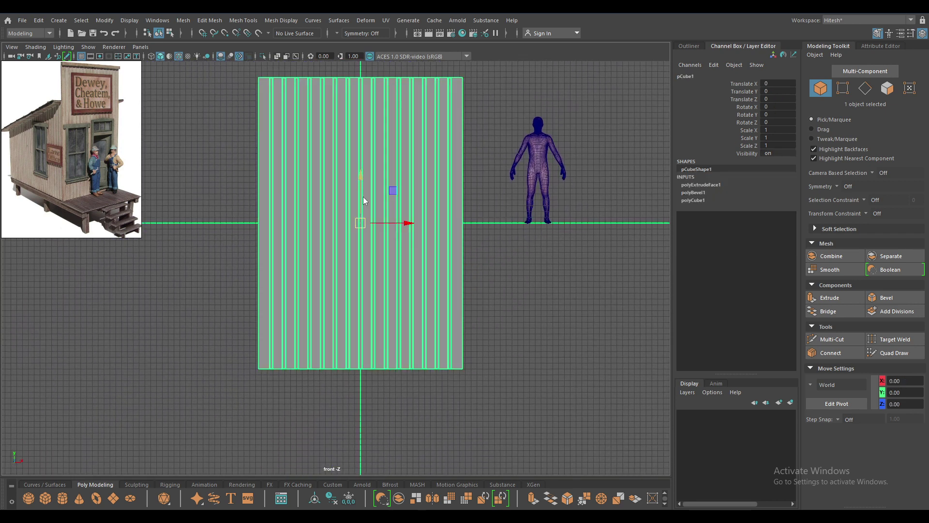
shift+right_drag(363, 196, 310, 198)
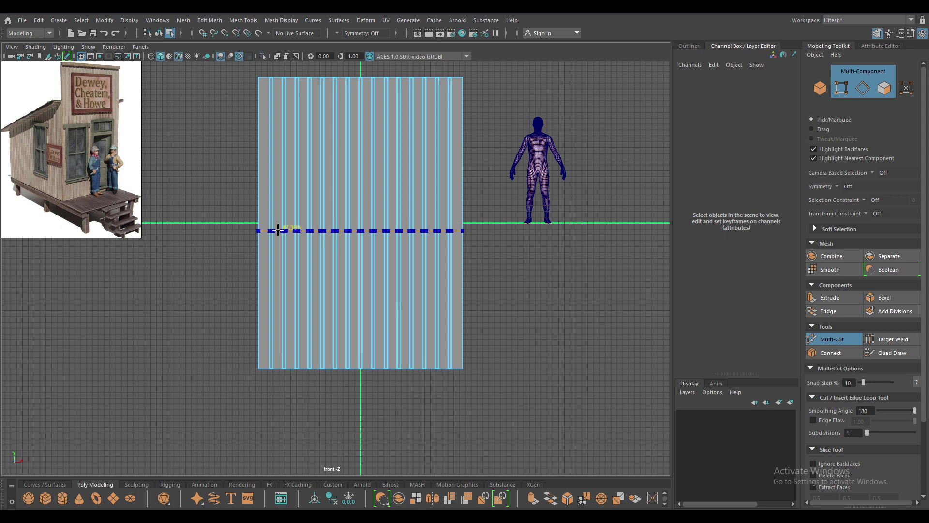
ctrl+click(278, 231)
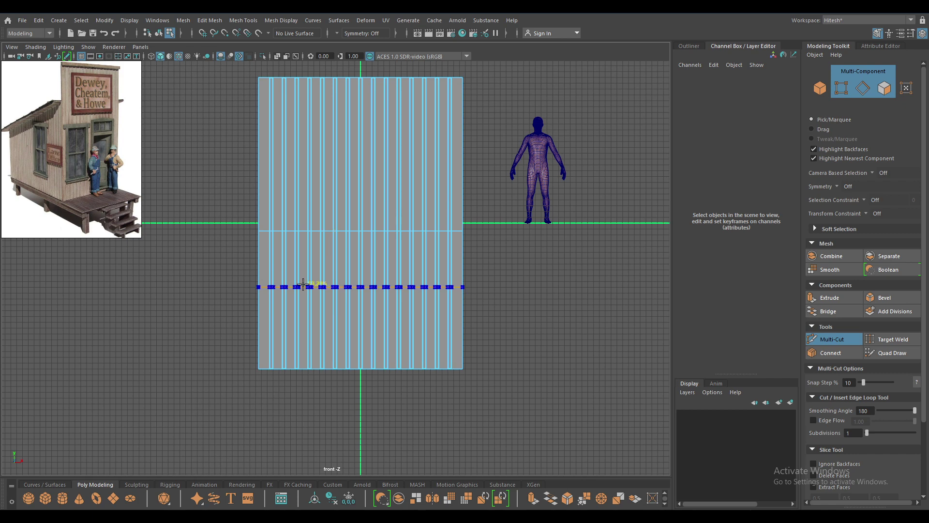
scroll(311, 288, up, 2)
alt+middle_drag(336, 375, 365, 297)
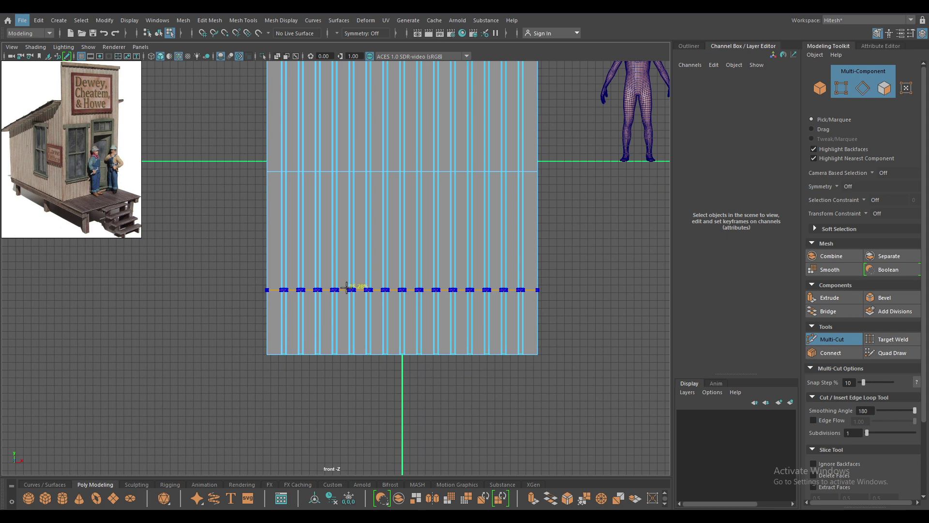
click(347, 288)
Step: Select the faces in the window area and delete them to cut the window opening
scroll(368, 281, up, 1)
key(w)
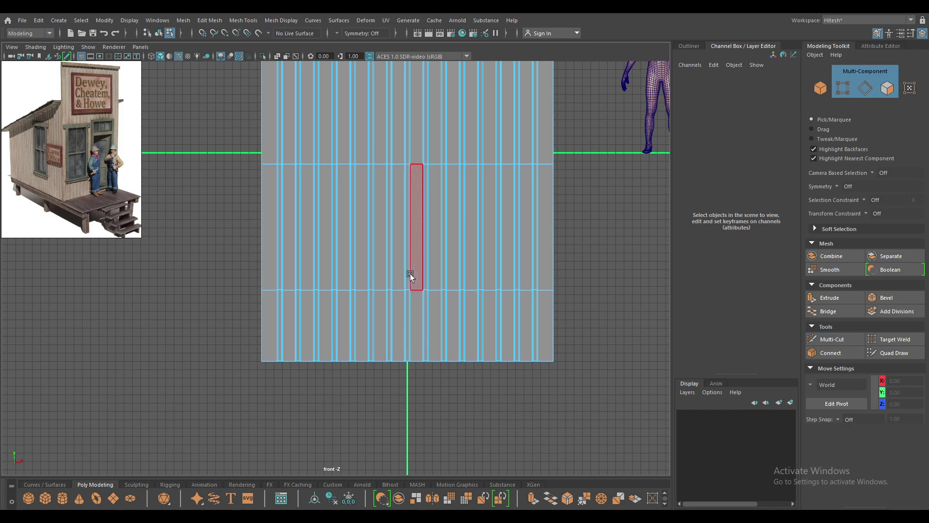
mouse_move(408, 272)
mouse_down()
mouse_move(399, 282)
mouse_move(339, 272)
mouse_move(380, 319)
mouse_up()
drag(349, 272, 349, 288)
scroll(345, 252, up, 1)
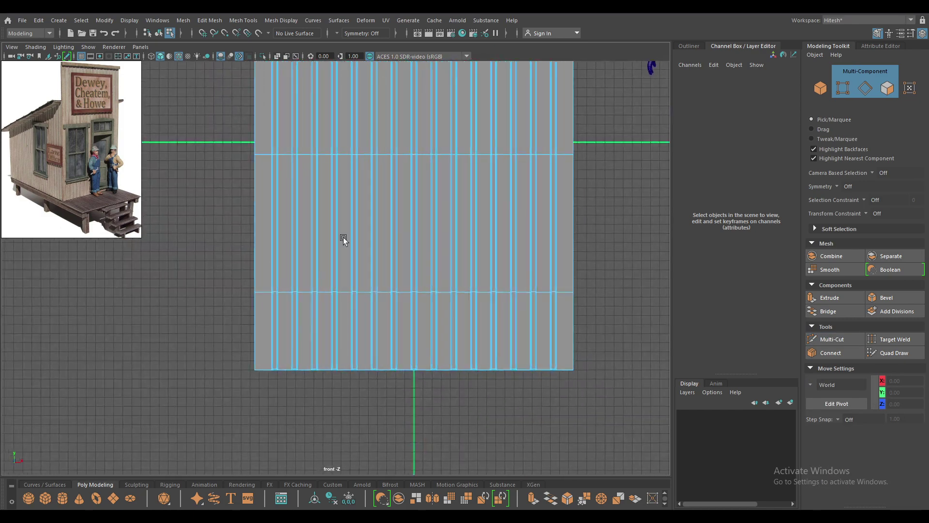
right_drag(332, 208, 335, 232)
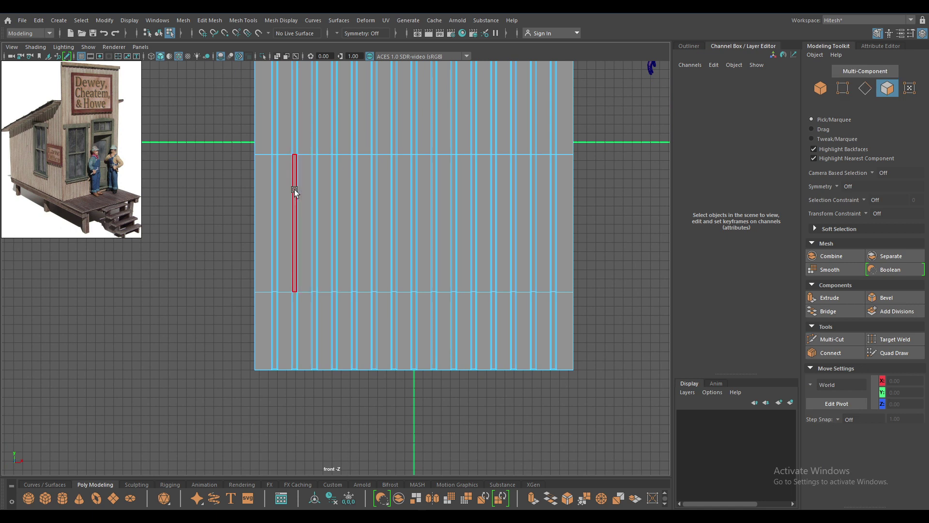
mouse_move(289, 185)
mouse_down()
mouse_move(337, 229)
mouse_move(425, 236)
mouse_move(305, 301)
mouse_move(332, 266)
mouse_move(365, 353)
mouse_move(356, 243)
mouse_move(275, 247)
mouse_move(297, 293)
mouse_move(291, 239)
mouse_move(292, 281)
mouse_up()
key(space)
key(Delete)
Step: Delete the block of faces right of the window, then return to perspective view
key(space)
scroll(353, 295, down, 2)
alt+middle_drag(354, 294, 304, 234)
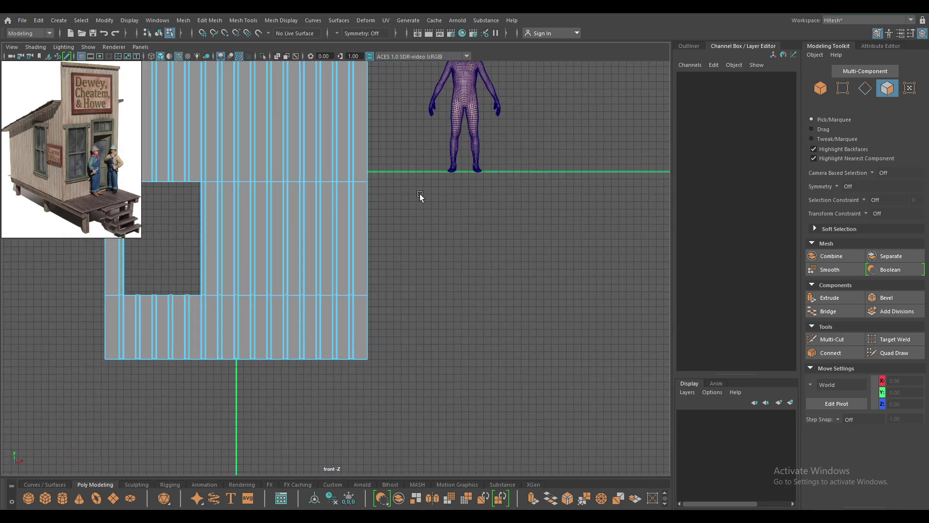
alt+middle_drag(420, 193, 462, 187)
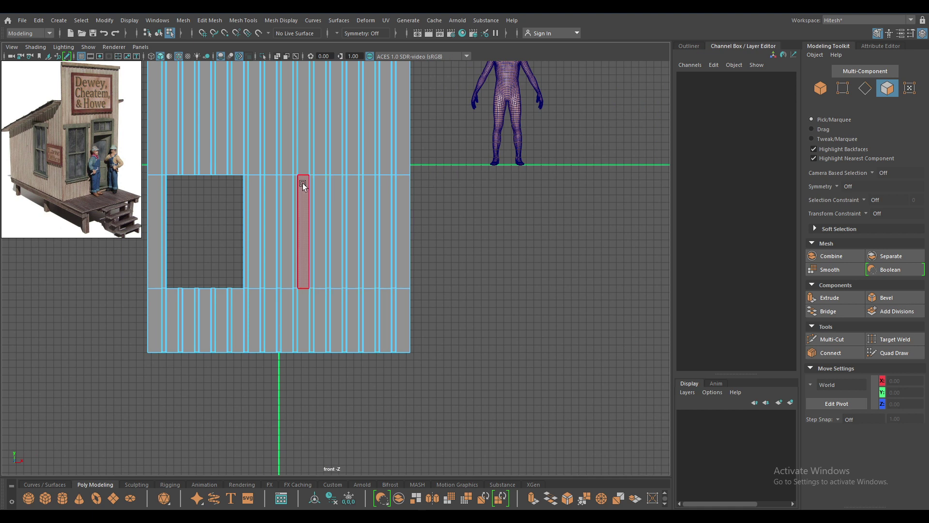
drag(303, 185, 384, 355)
scroll(436, 330, up, 2)
scroll(443, 330, up, 2)
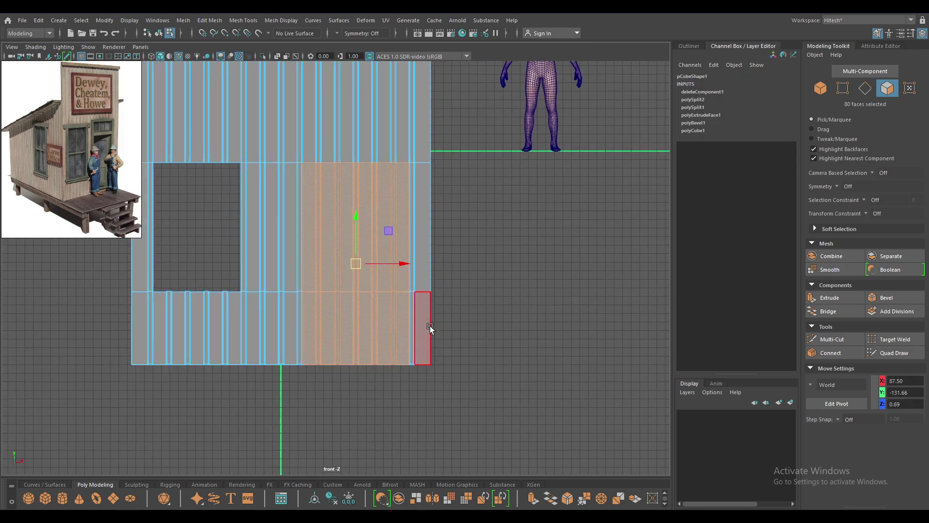
key(Delete)
key(space)
mouse_move(493, 195)
mouse_down()
mouse_move(372, 226)
mouse_move(518, 150)
mouse_move(508, 249)
mouse_move(368, 346)
mouse_move(338, 415)
mouse_move(314, 315)
mouse_move(329, 272)
mouse_up()
Step: In Edge mode, bridge the first pair of opposite open edges across the cut
right_click(398, 207)
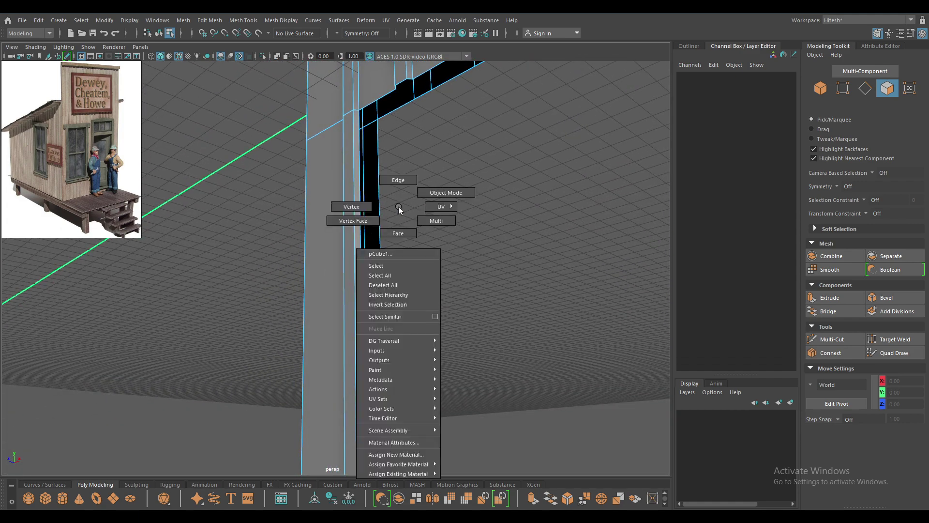
right_drag(398, 207, 398, 183)
click(377, 196)
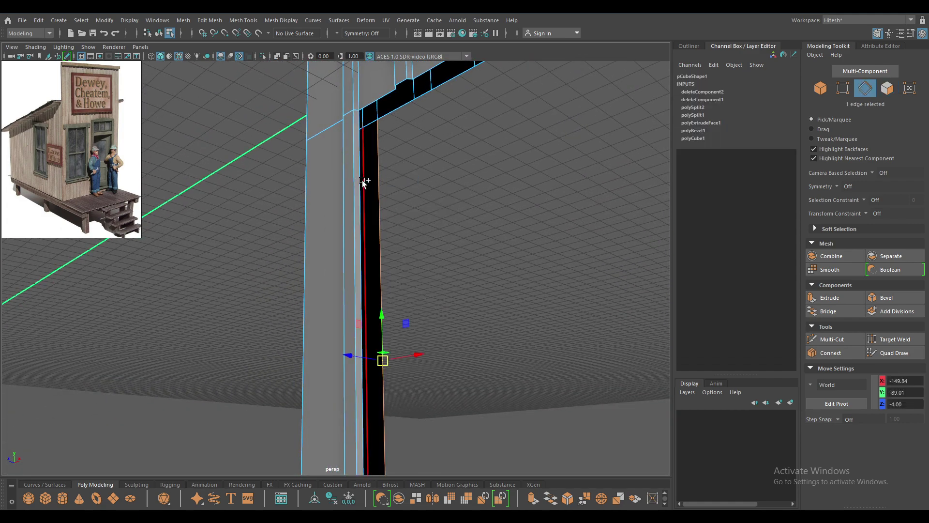
shift+click(363, 183)
shift+right_drag(415, 178, 402, 295)
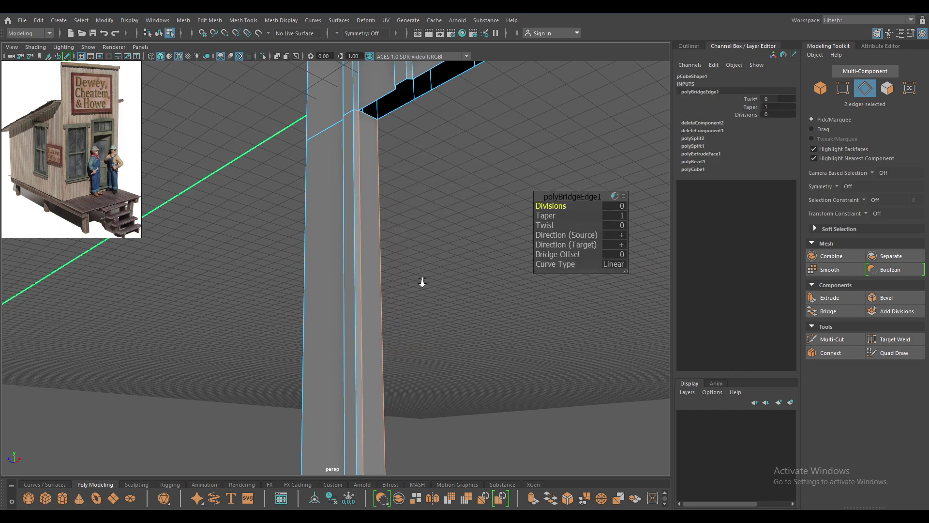
Step: Bridge the next pair of open edges by repeating the last command with G
scroll(422, 282, up, 5)
key(w)
mouse_move(453, 261)
alt+mouse_down()
mouse_move(461, 231)
mouse_move(419, 251)
mouse_move(407, 332)
mouse_move(384, 300)
mouse_move(369, 370)
mouse_move(300, 159)
mouse_move(342, 150)
mouse_move(386, 300)
mouse_move(227, 425)
alt+mouse_up()
click(457, 219)
key(g)
key(alt+Tab)
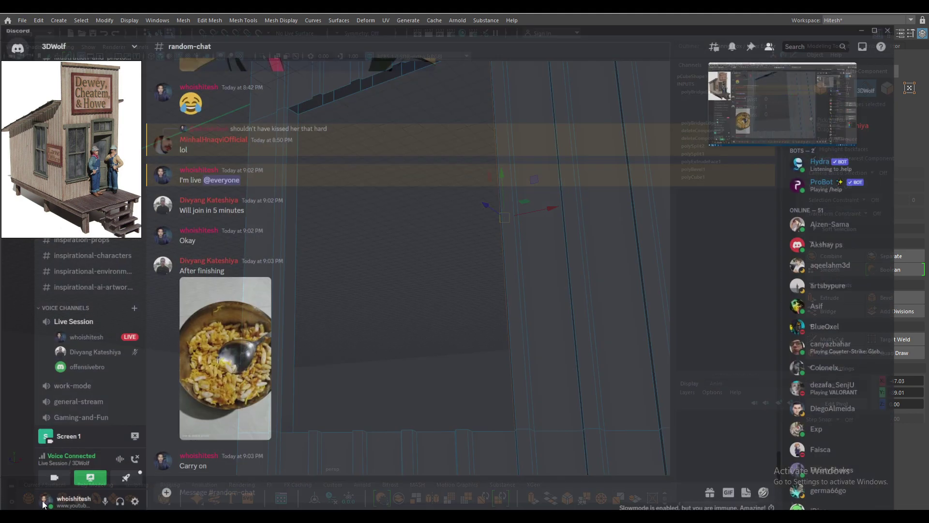
drag(78, 130, 296, 140)
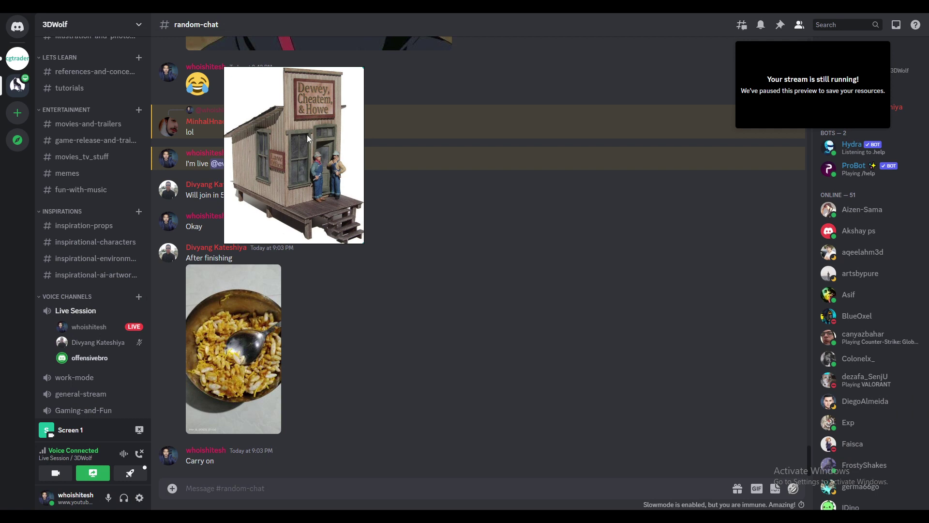
drag(307, 135, 145, 128)
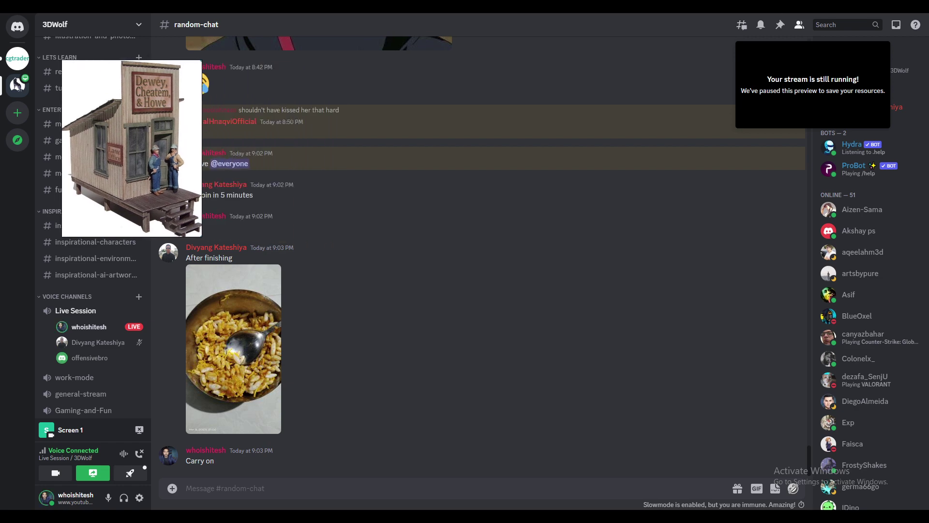
key(alt+Tab)
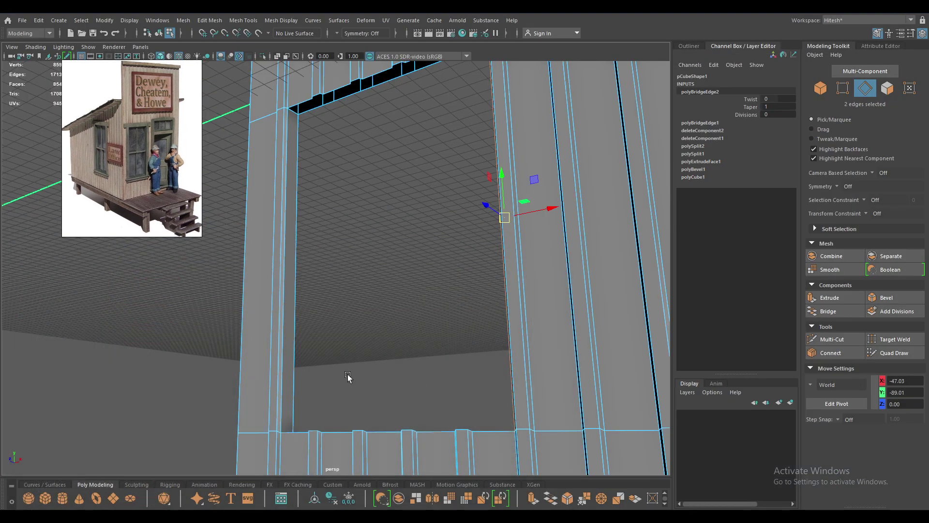
Step: Orbit to face the bridged opening and move the reference photo back to the corner
alt+drag(438, 226, 402, 210)
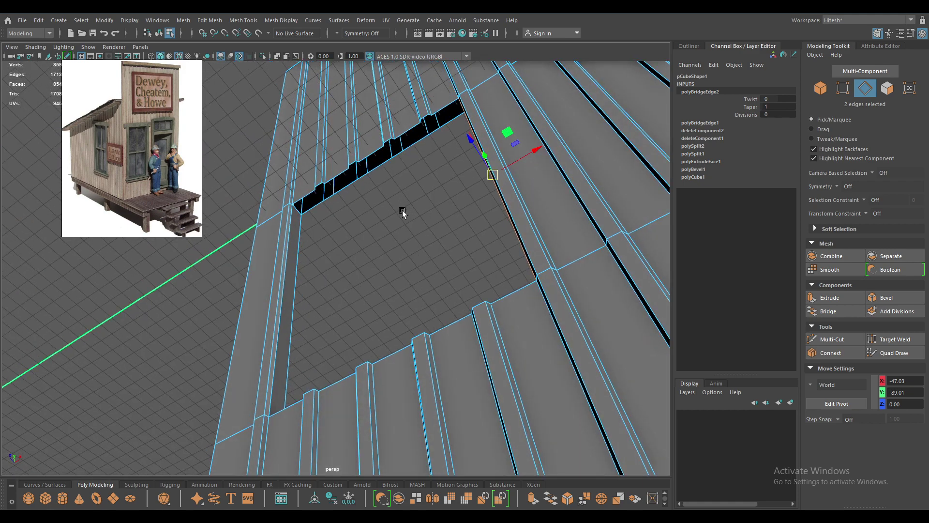
alt+drag(403, 212, 347, 220)
drag(152, 115, 91, 115)
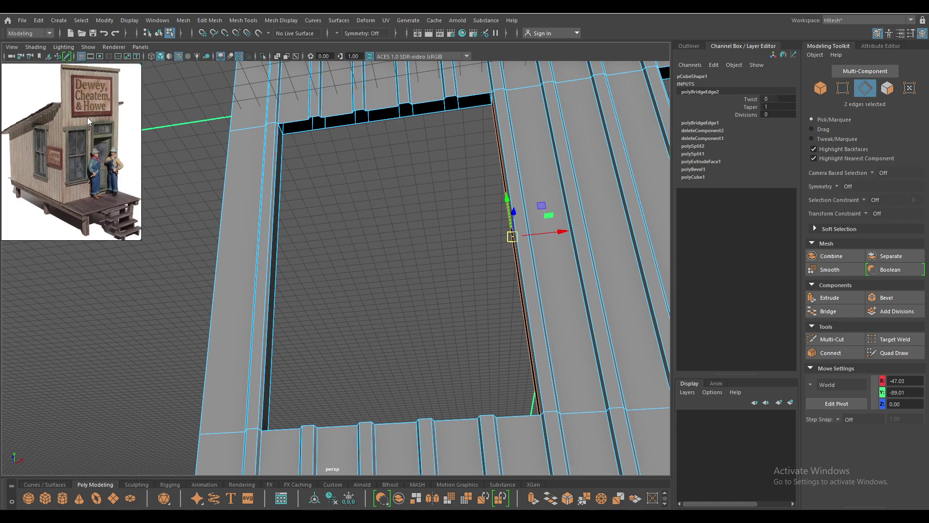
mouse_move(385, 210)
alt+mouse_down()
mouse_move(348, 172)
mouse_move(293, 142)
mouse_move(346, 118)
mouse_move(378, 195)
mouse_move(364, 177)
mouse_move(357, 245)
mouse_move(365, 274)
mouse_move(348, 241)
mouse_move(284, 225)
alt+mouse_up()
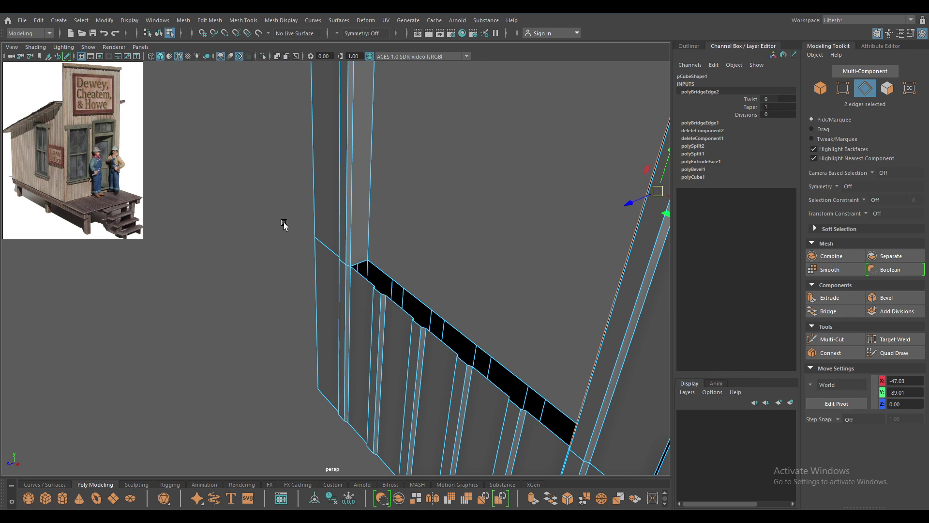
Step: Fill the open border along the strip and select the second border loop
double_click(361, 277)
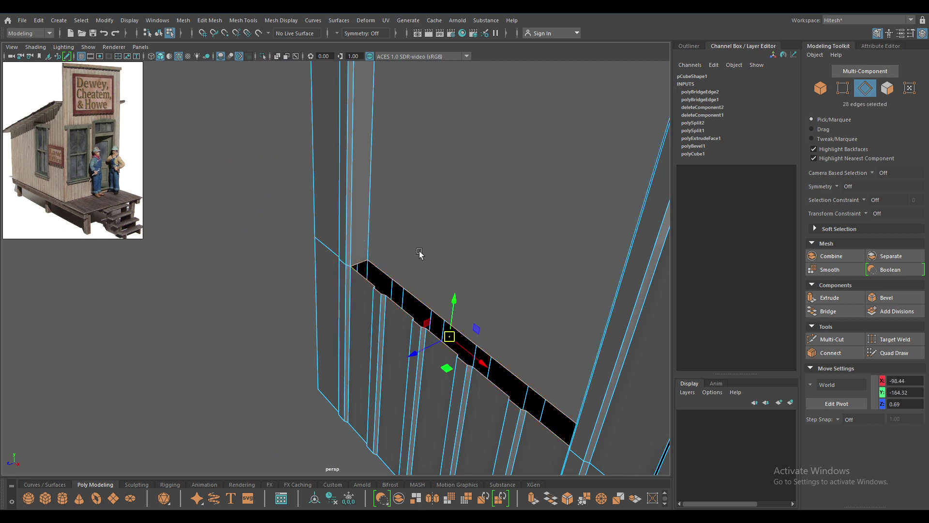
shift+right_drag(436, 244, 420, 364)
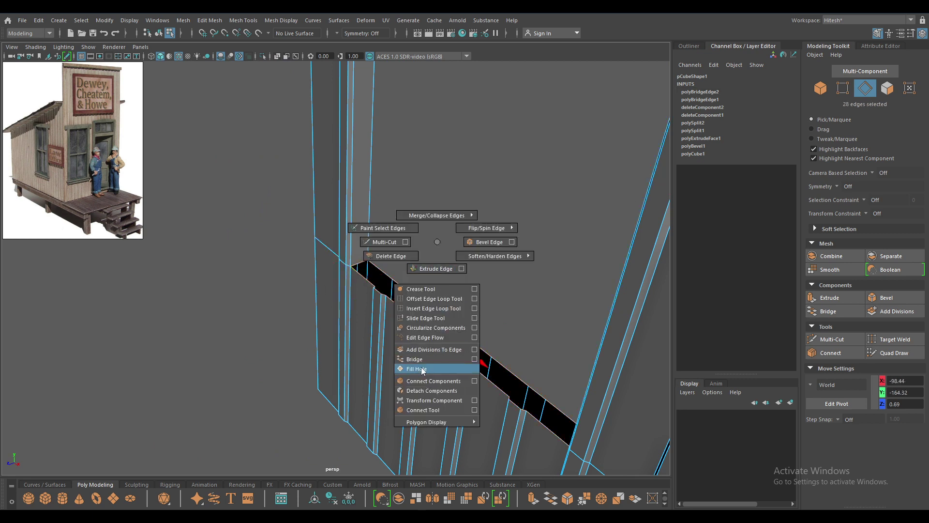
mouse_move(438, 263)
alt+mouse_down()
mouse_move(481, 199)
mouse_move(443, 186)
alt+mouse_up()
double_click(402, 187)
Step: Fill the second hole, then select a cap-face corner vertex and frame it
key(g)
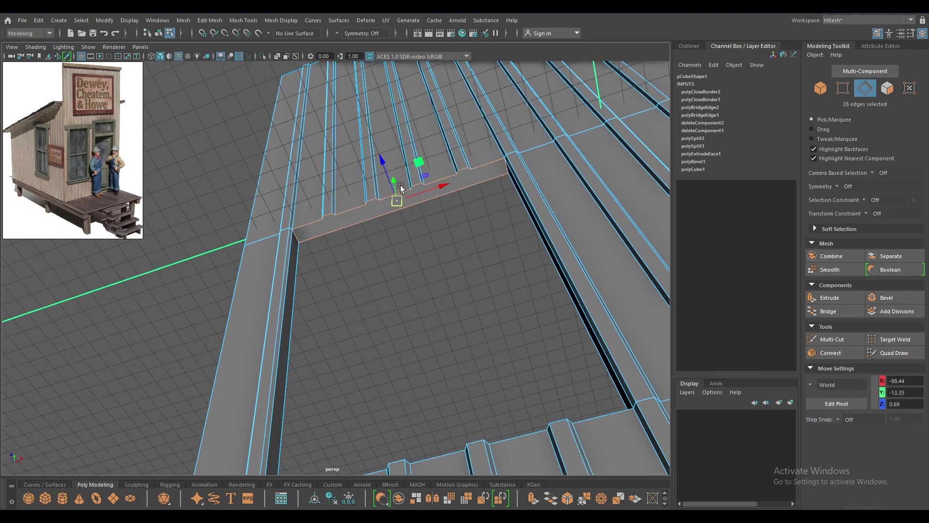
mouse_move(315, 260)
alt+mouse_down()
mouse_move(315, 245)
mouse_move(355, 379)
mouse_move(369, 307)
mouse_move(349, 299)
mouse_move(402, 324)
mouse_move(438, 324)
mouse_move(349, 201)
mouse_move(346, 179)
alt+mouse_up()
right_drag(318, 152, 270, 151)
click(267, 149)
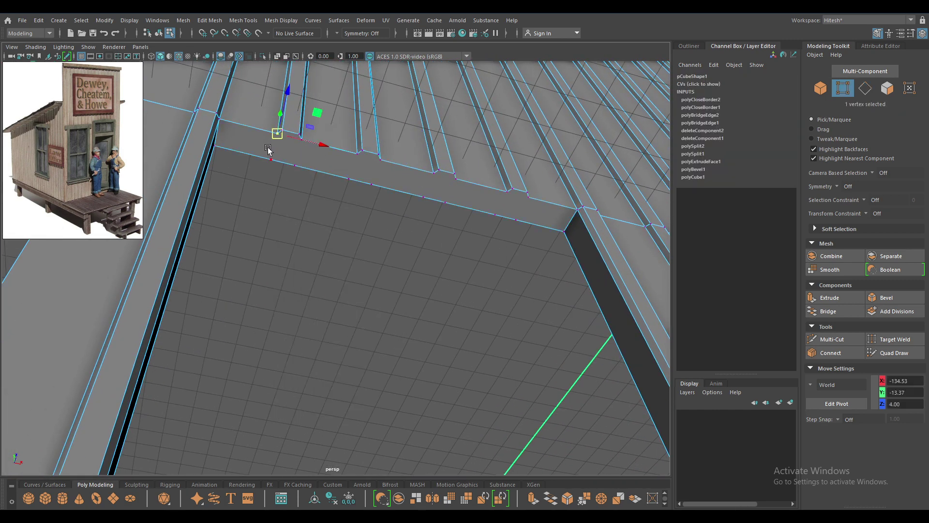
key(f)
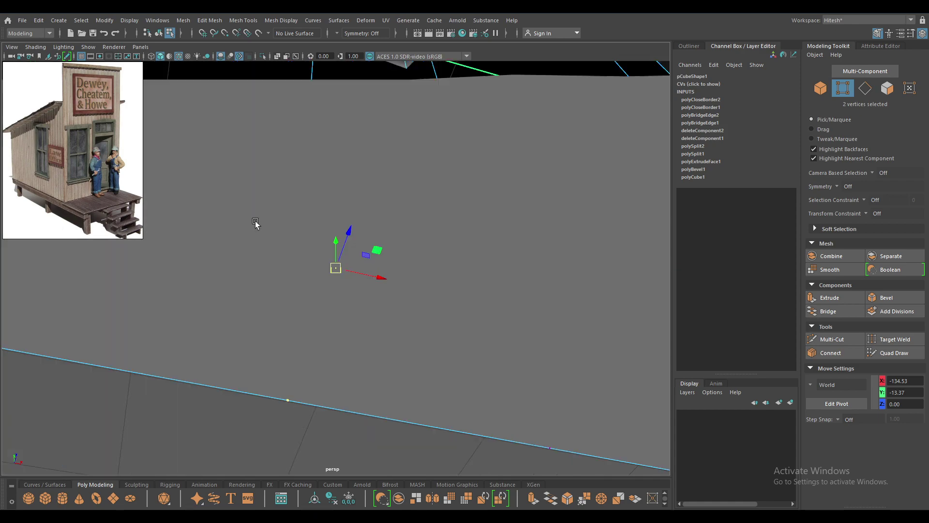
mouse_move(310, 329)
alt+mouse_down()
mouse_move(276, 228)
mouse_move(455, 276)
mouse_move(463, 253)
mouse_move(316, 250)
mouse_move(290, 234)
alt+mouse_up()
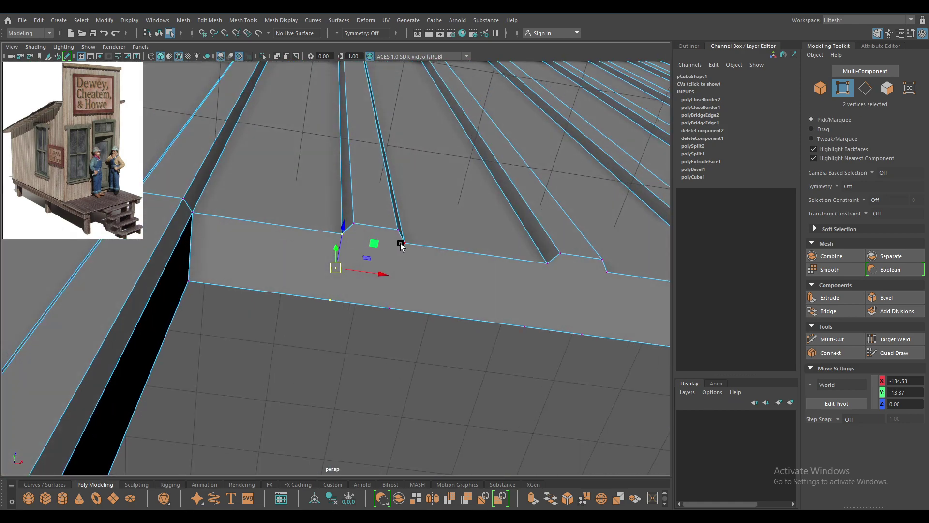
Step: Connect the first groove vertex pairs across the cap face with new edges
click(406, 247)
shift+click(342, 237)
shift+right_drag(342, 238, 334, 325)
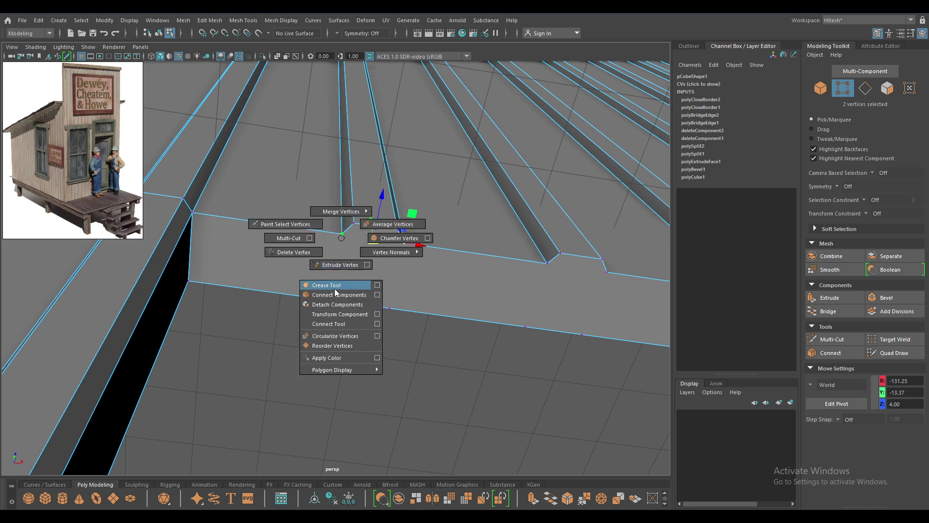
click(330, 300)
key(w)
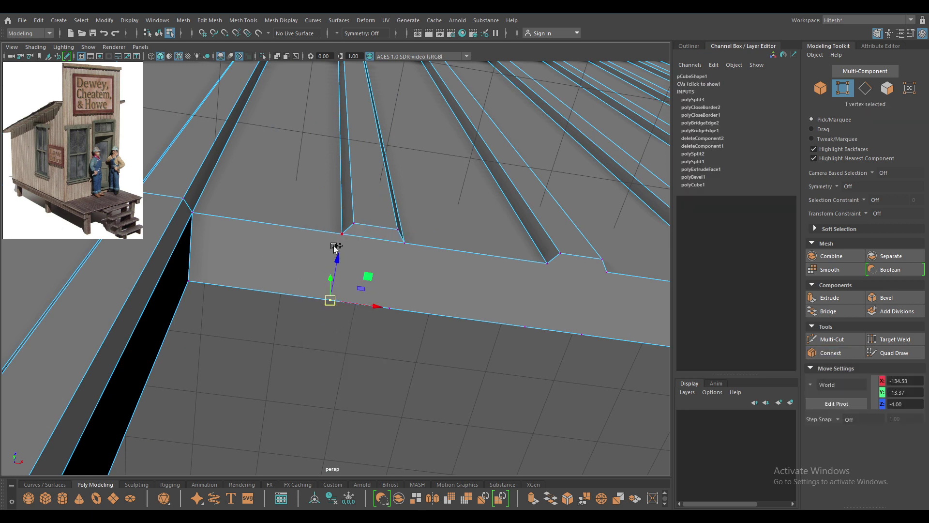
shift+click(341, 236)
shift+right_drag(341, 236, 334, 244)
Step: Add more connecting edges at the remaining plank grooves, repeating with G
click(389, 308)
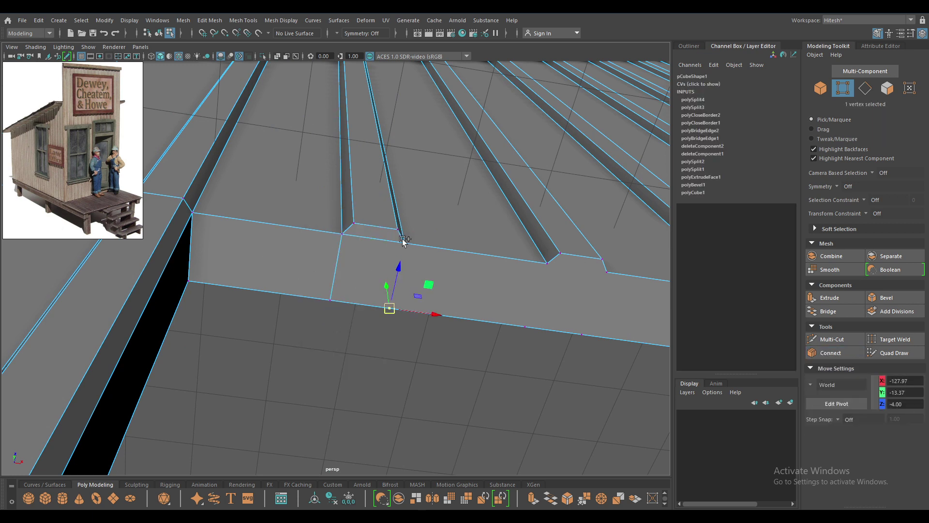
shift+click(405, 242)
click(422, 323)
alt+drag(421, 323, 290, 247)
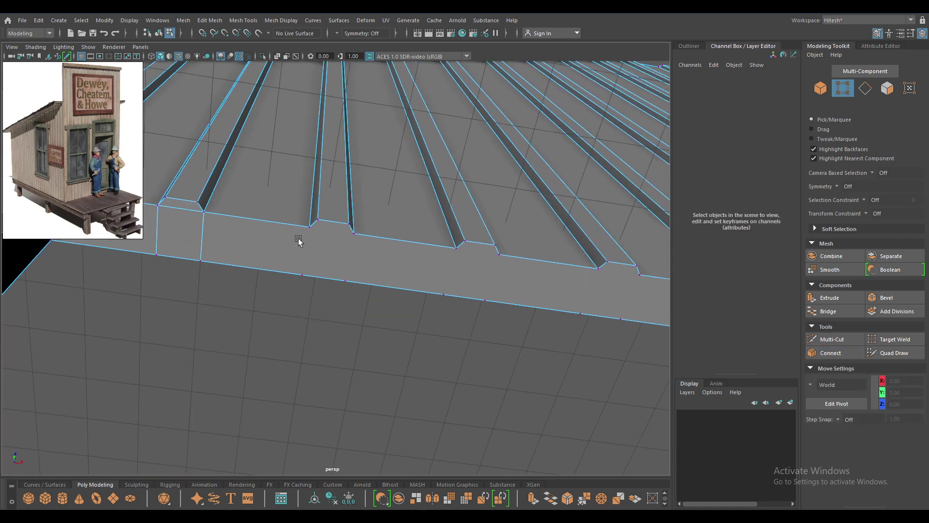
click(290, 247)
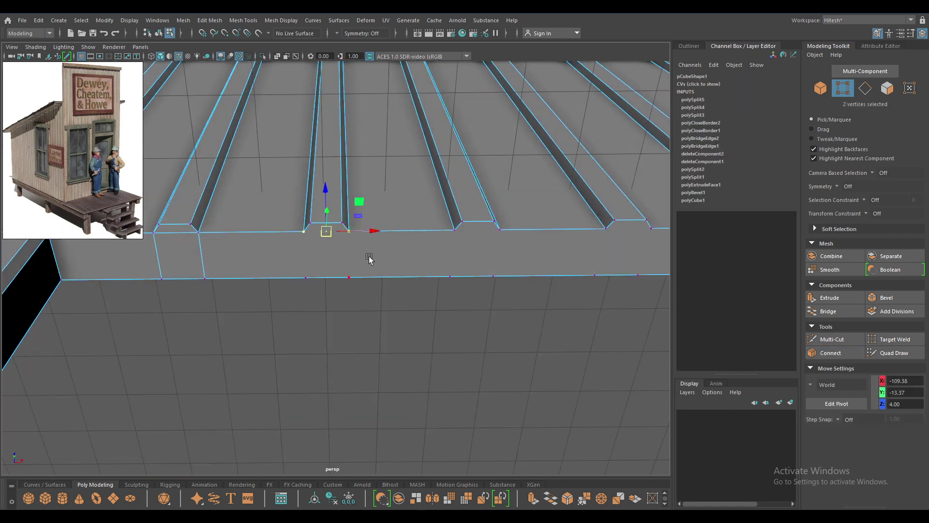
key(g)
click(450, 241)
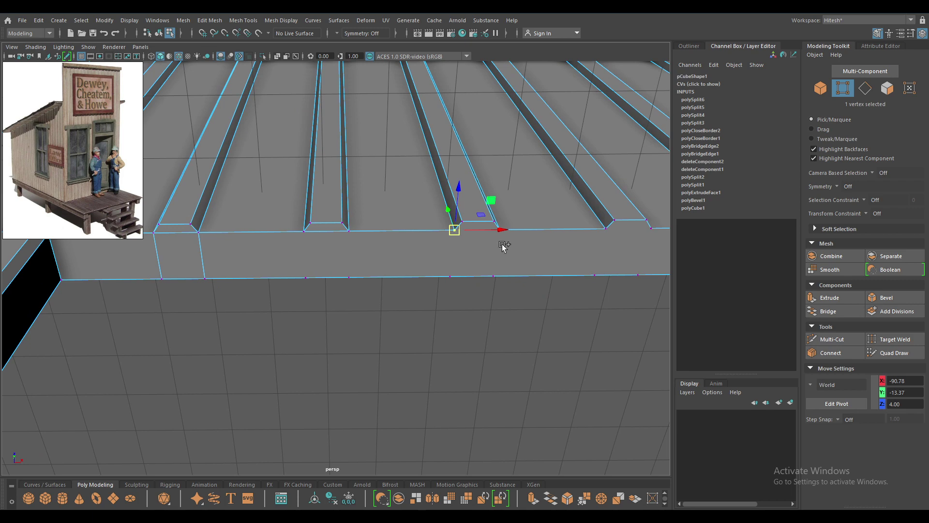
key(g)
click(514, 270)
Step: Connect vertex pairs across the top band at the first plank grooves
alt+drag(518, 274, 329, 270)
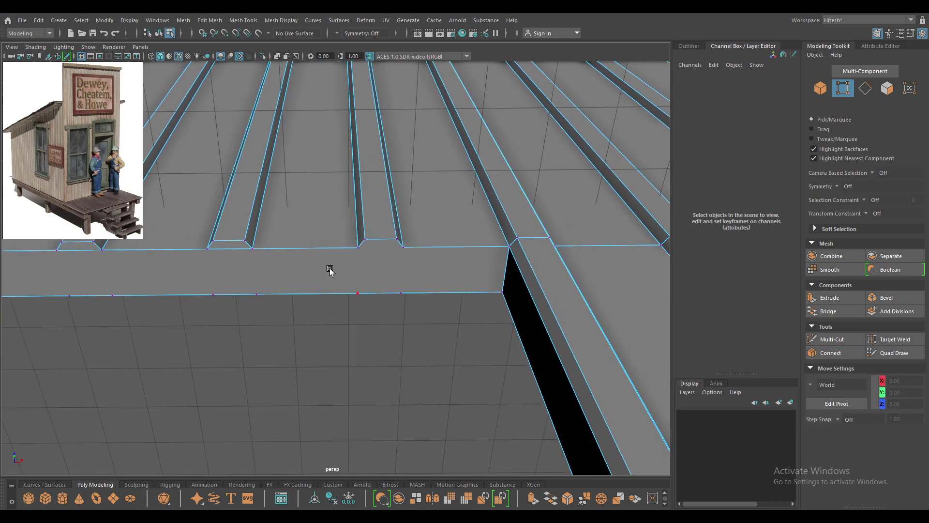
key(g)
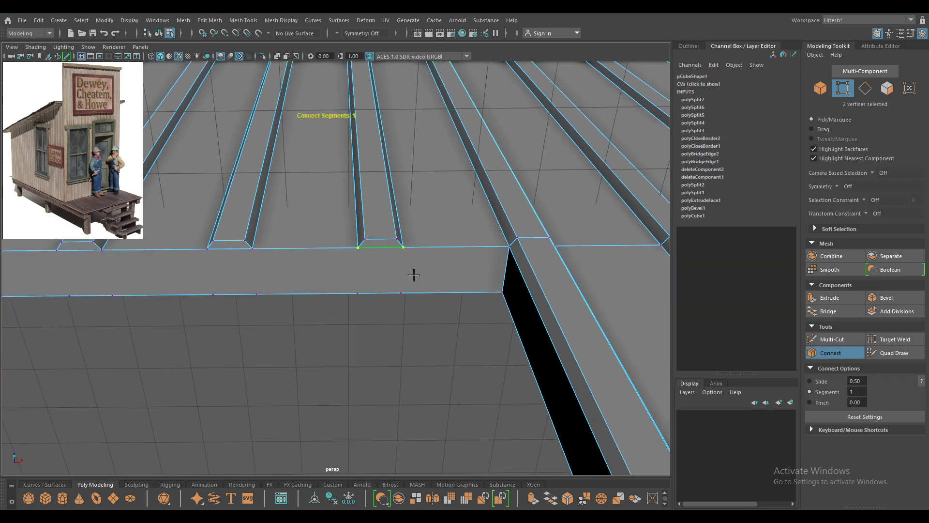
click(402, 294)
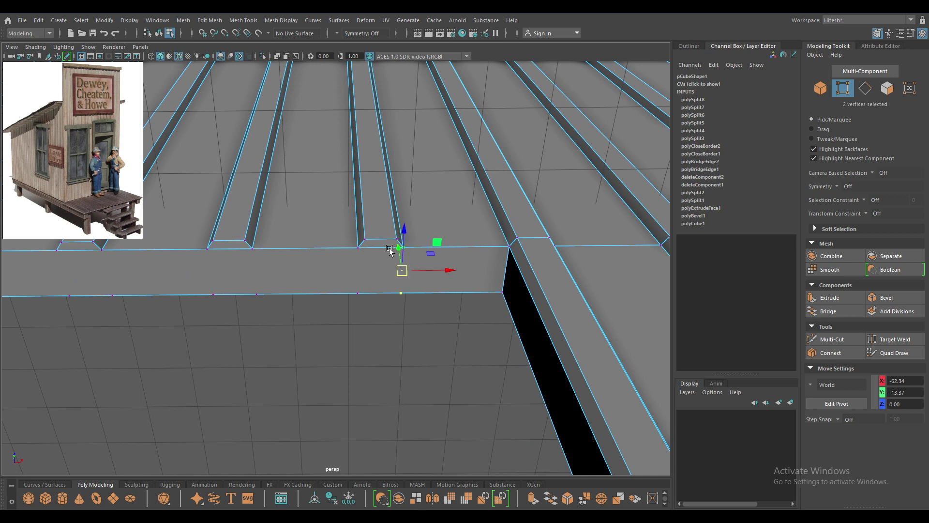
click(339, 272)
key(g)
click(347, 263)
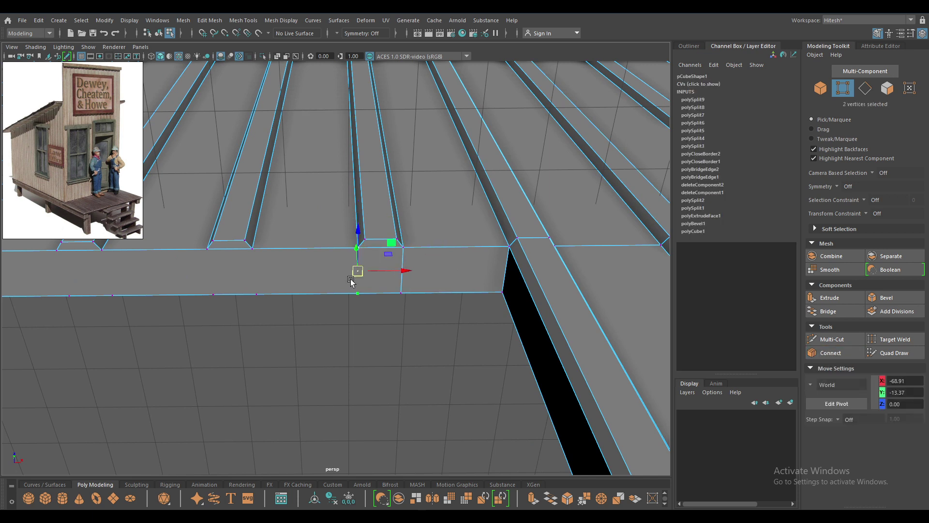
click(315, 276)
Step: Extend the next grooves up through the band with new connecting edges
alt+middle_drag(315, 275, 392, 274)
key(g)
click(359, 270)
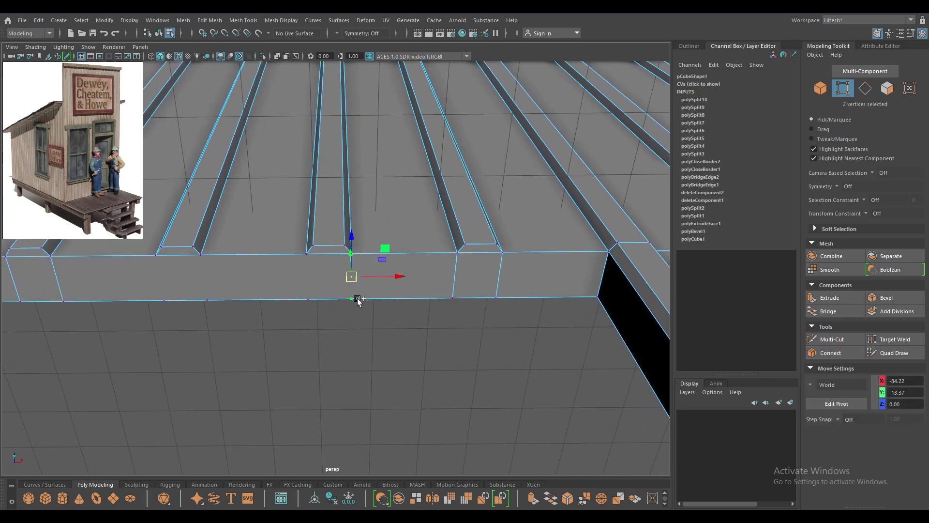
click(307, 290)
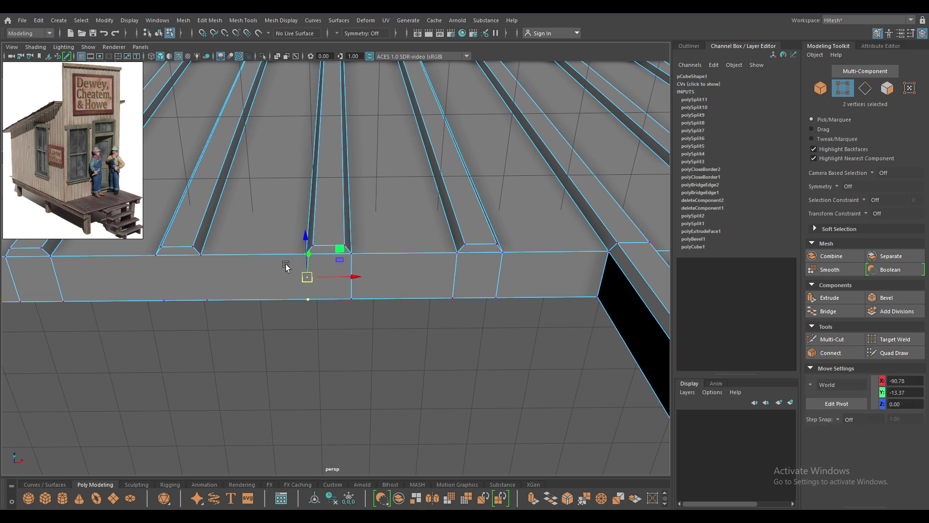
key(g)
mouse_move(285, 266)
alt+mouse_down()
mouse_move(270, 280)
mouse_move(317, 269)
alt+mouse_up()
click(317, 274)
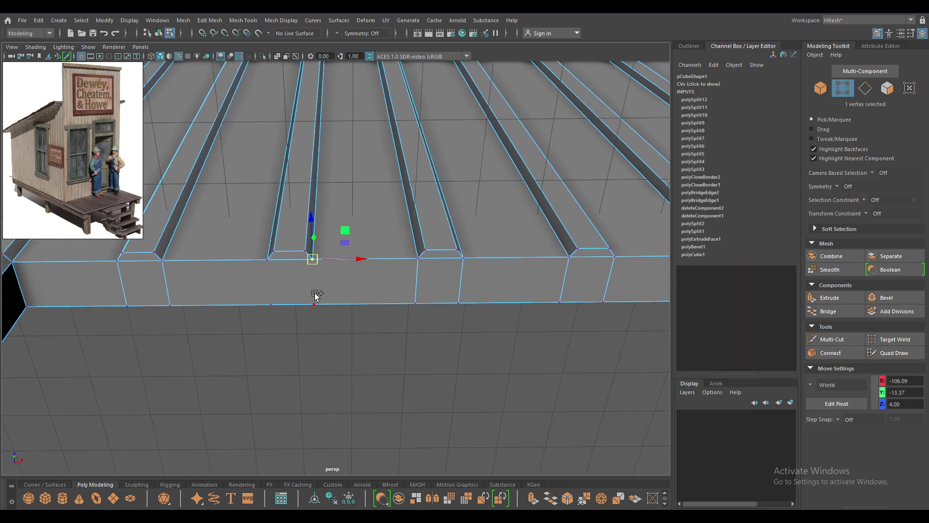
click(269, 284)
click(267, 272)
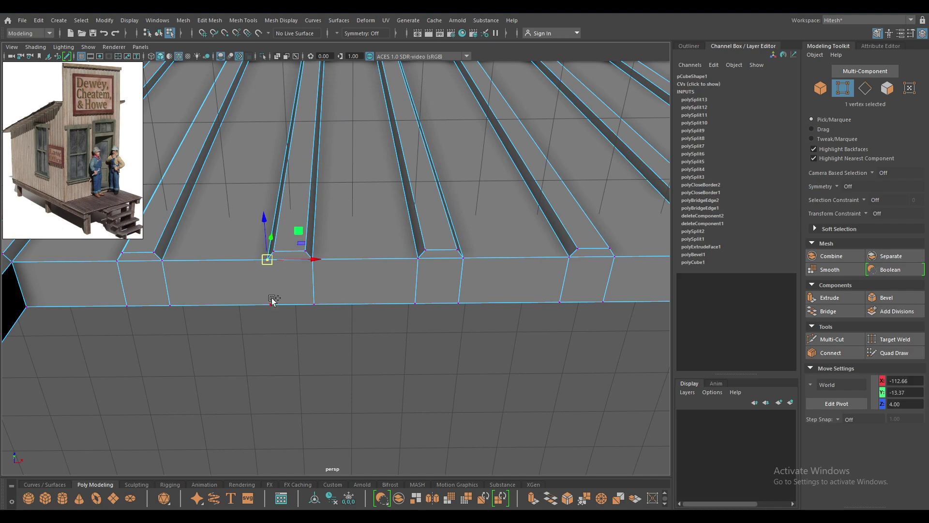
key(g)
Step: From above the band, select matching groove vertices on its lower and top edges
mouse_move(332, 326)
alt+mouse_down()
mouse_move(311, 161)
mouse_move(348, 290)
mouse_move(419, 224)
mouse_move(415, 317)
mouse_move(396, 181)
mouse_move(492, 317)
mouse_move(380, 414)
mouse_move(460, 195)
alt+mouse_up()
click(466, 209)
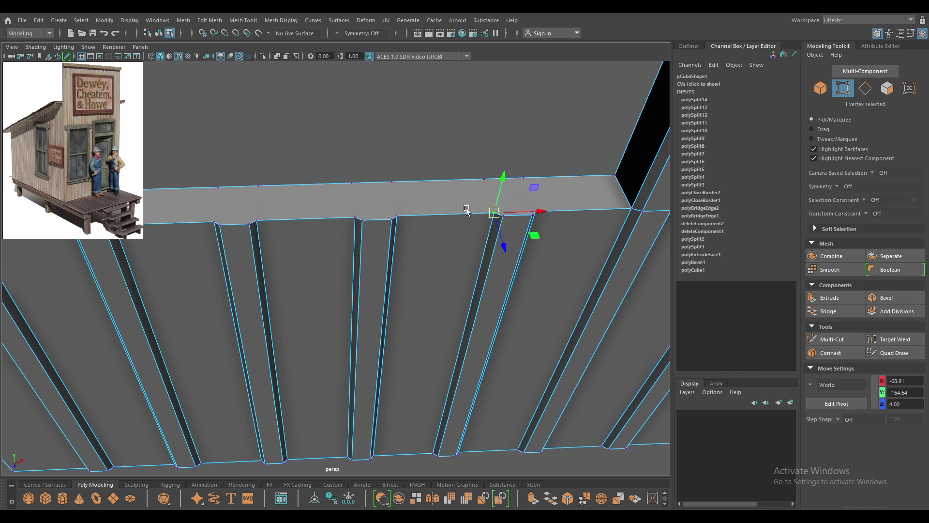
shift+click(548, 191)
click(396, 203)
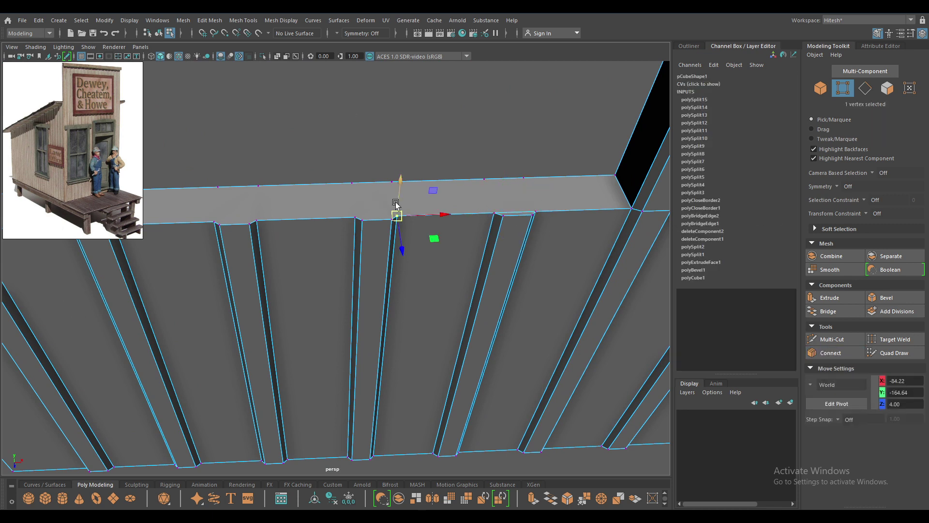
shift+click(342, 203)
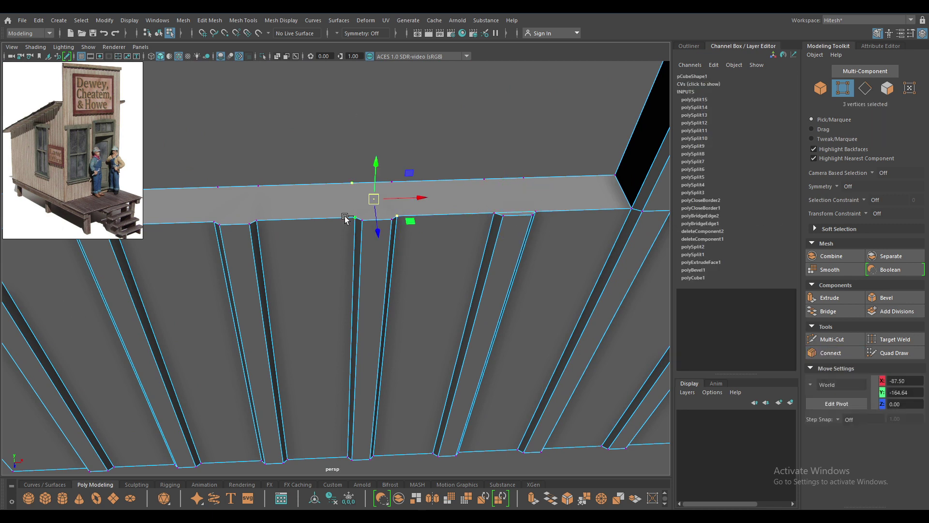
ctrl+click(352, 185)
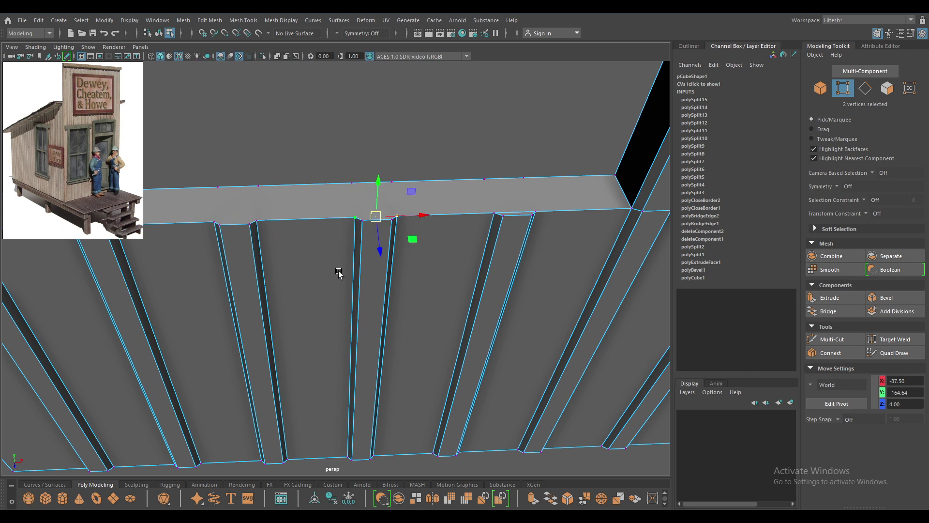
click(338, 273)
Step: Connect the band's top vertices to the groove corners below at further grooves
alt+drag(307, 219, 462, 248)
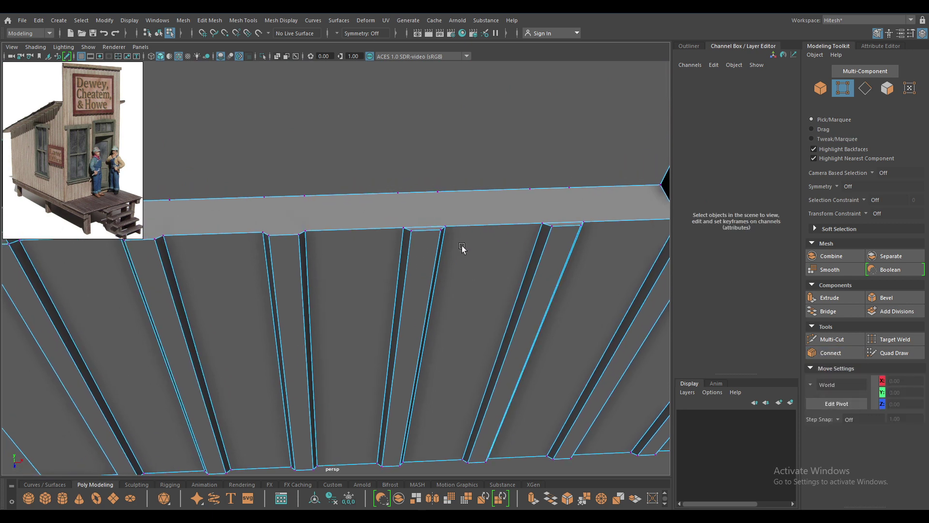
click(303, 225)
click(258, 220)
mouse_move(259, 221)
alt+mouse_down()
mouse_move(423, 167)
mouse_move(401, 251)
mouse_move(487, 232)
alt+mouse_up()
click(370, 237)
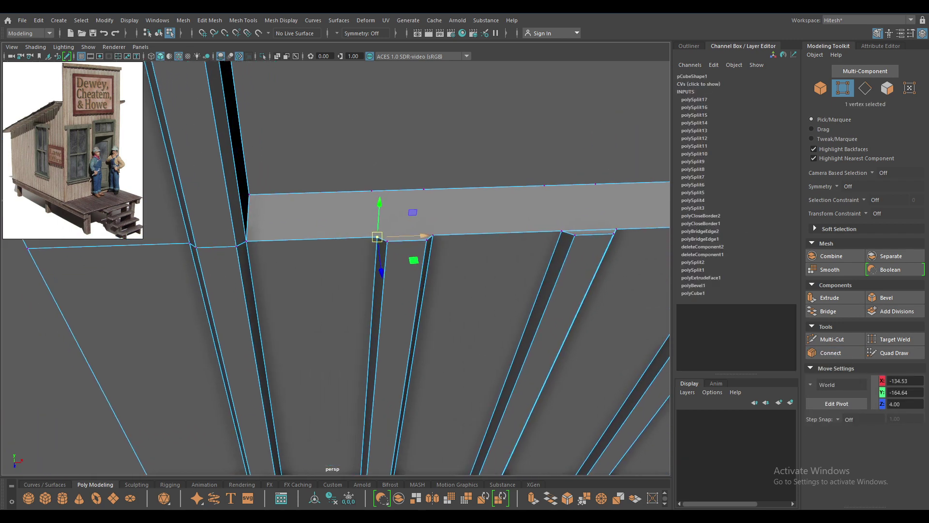
shift+click(459, 228)
shift+right_drag(459, 229, 379, 209)
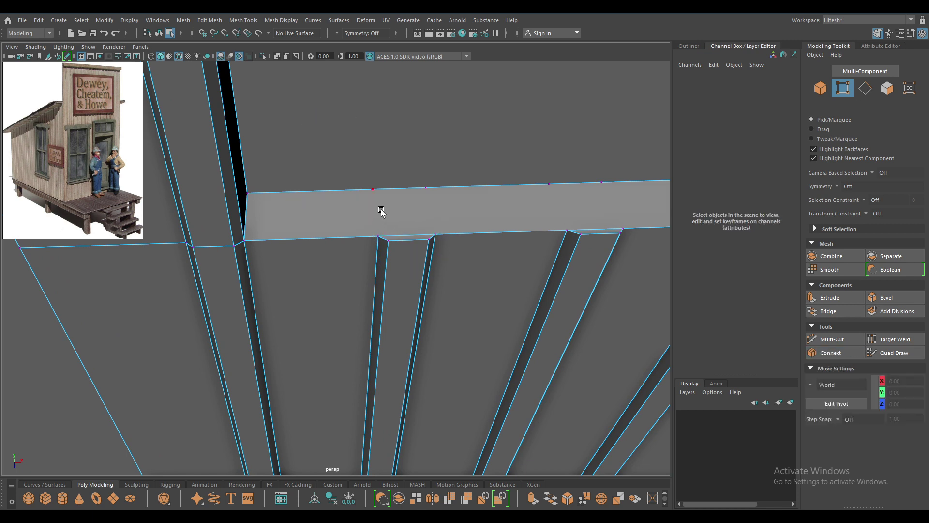
shift+click(371, 188)
key(g)
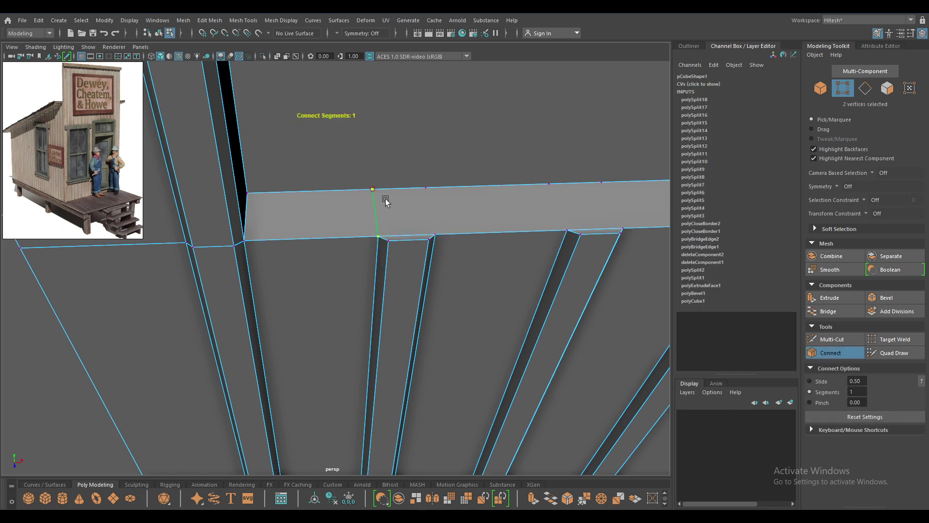
shift+click(424, 189)
key(g)
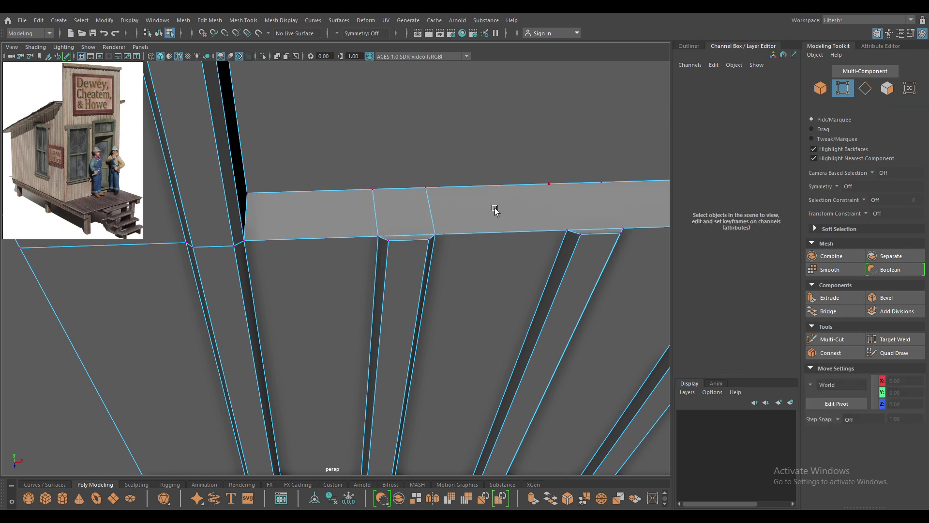
Step: Join another groove vertex pair across the band and frame the next pair
alt+drag(492, 208, 159, 269)
click(550, 237)
shift+click(513, 196)
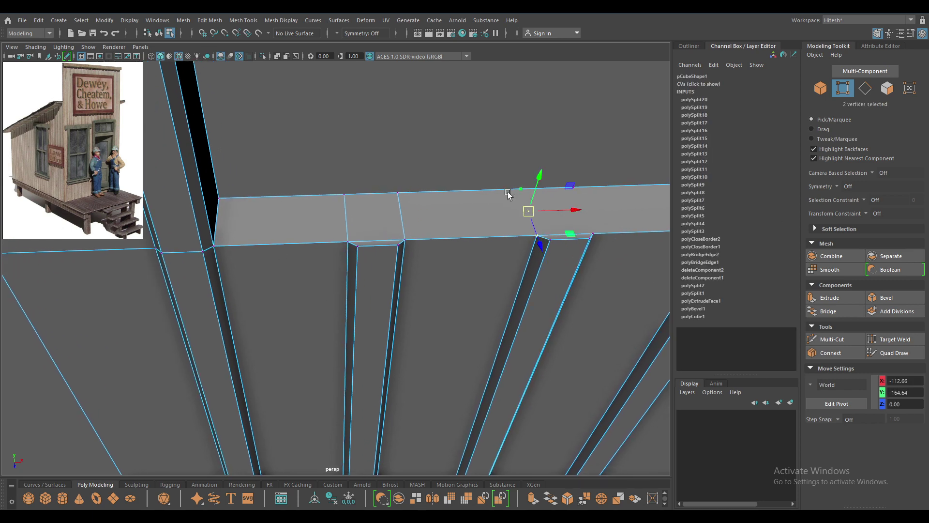
key(g)
scroll(508, 192, down, 10)
scroll(514, 202, up, 5)
alt+drag(214, 344, 539, 297)
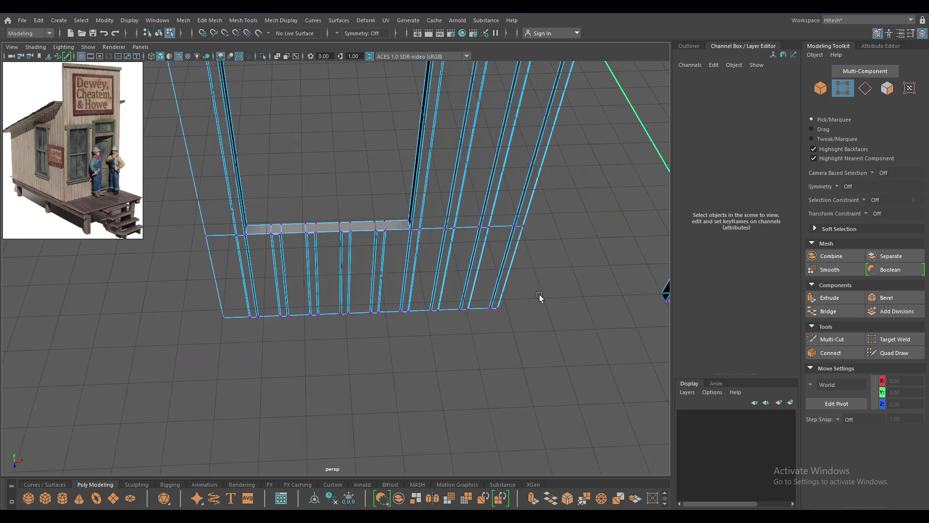
scroll(423, 369, up, 3)
click(305, 165)
shift+click(286, 148)
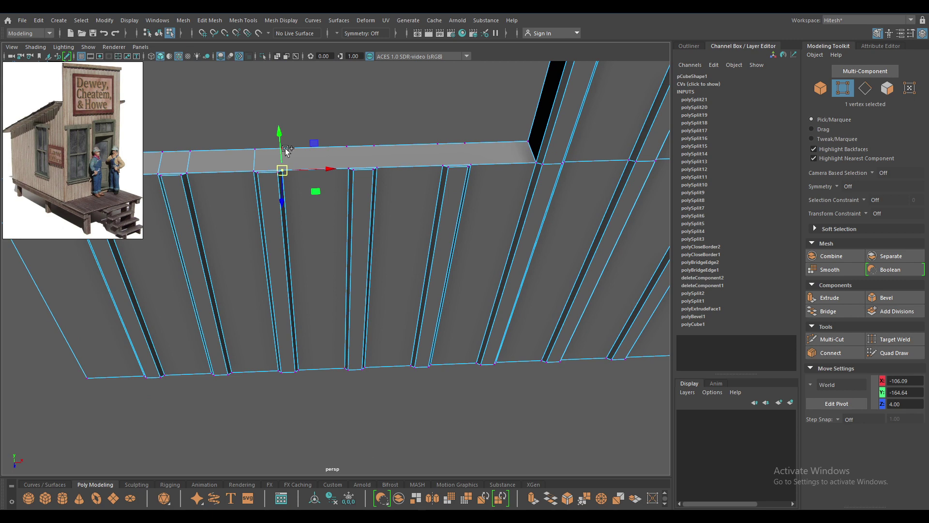
key(f)
Step: Connect the vertices at the wall's top corner through the cap strip
scroll(299, 165, down, 3)
mouse_move(299, 165)
alt+mouse_down()
mouse_move(378, 228)
mouse_move(376, 293)
mouse_move(401, 264)
mouse_move(355, 266)
mouse_move(377, 267)
mouse_move(440, 205)
alt+mouse_up()
shift+right_drag(440, 206, 432, 290)
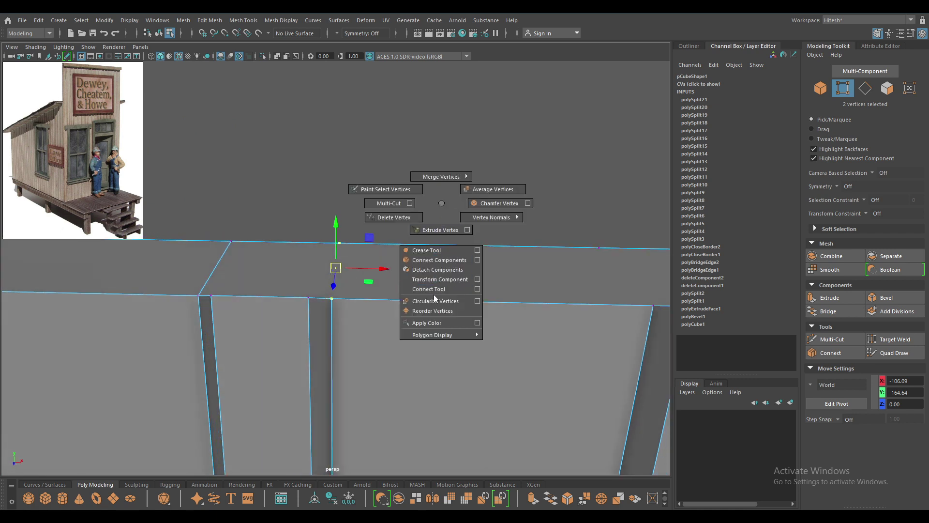
key(w)
mouse_move(432, 288)
alt+mouse_down()
mouse_move(430, 162)
mouse_move(466, 245)
mouse_move(471, 304)
alt+mouse_up()
click(464, 273)
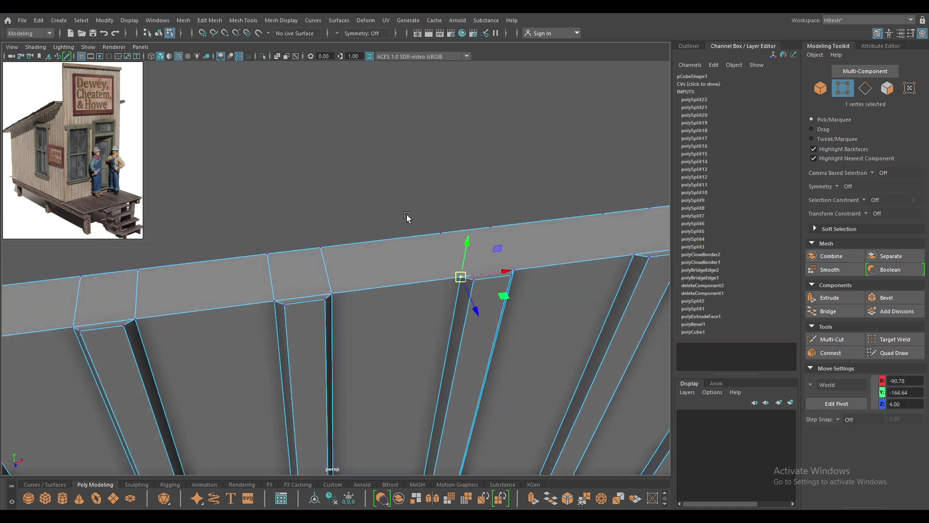
shift+right_drag(429, 234, 465, 261)
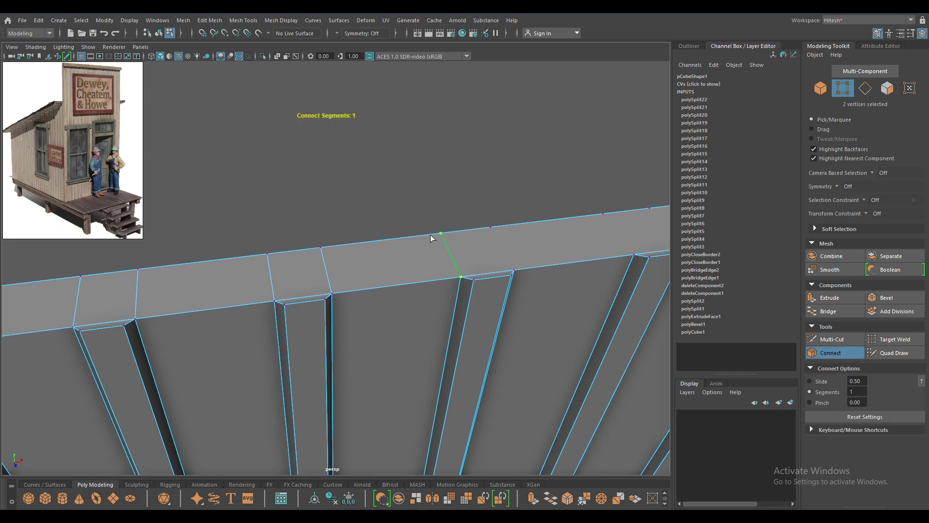
click(491, 227)
shift+click(516, 269)
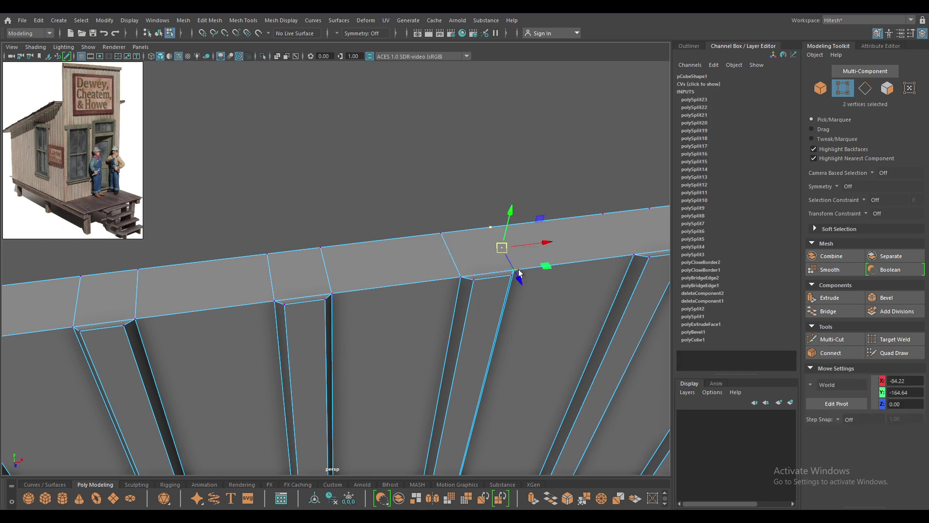
click(583, 223)
Step: Split the band at the last grooves toward the wall's end
alt+drag(583, 224, 300, 260)
click(322, 265)
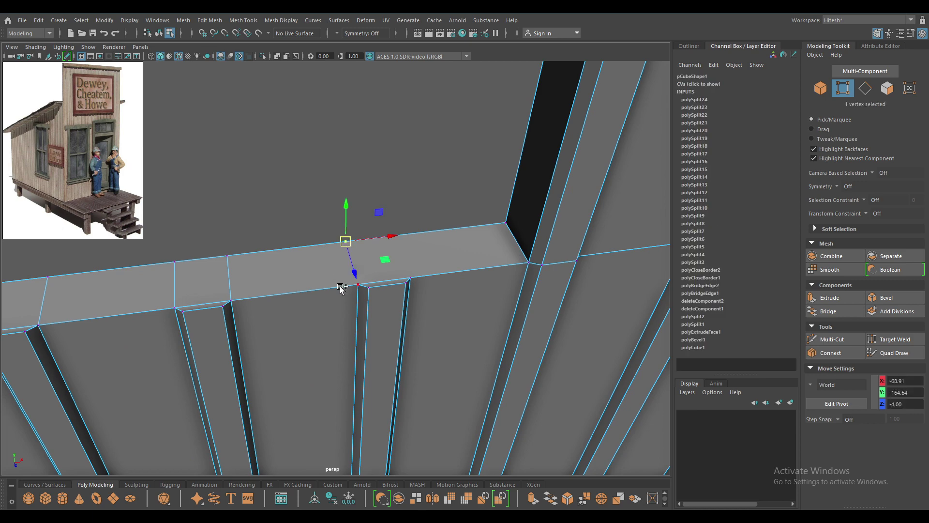
shift+click(342, 287)
shift+right_drag(342, 287, 368, 310)
click(399, 252)
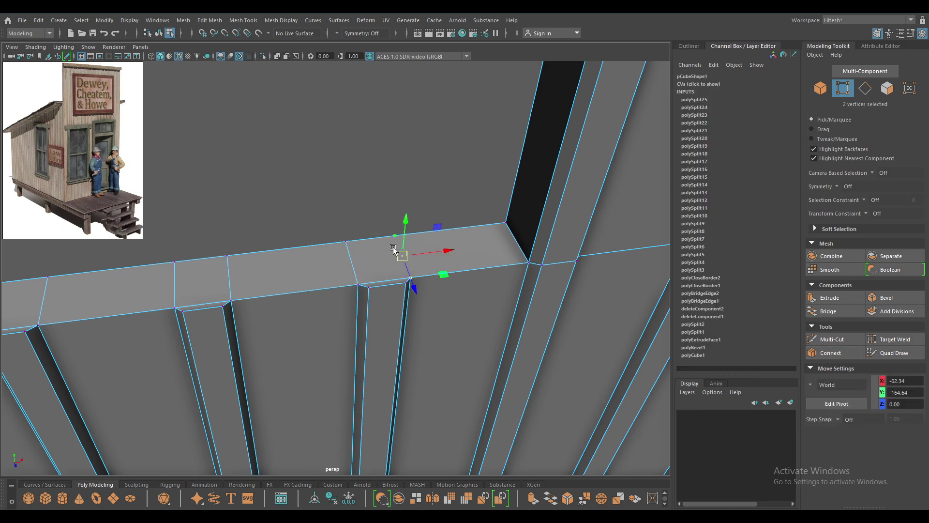
click(393, 249)
key(space)
Step: In the front view, scale the 24 sill-line vertices flat in Y
drag(393, 249, 326, 237)
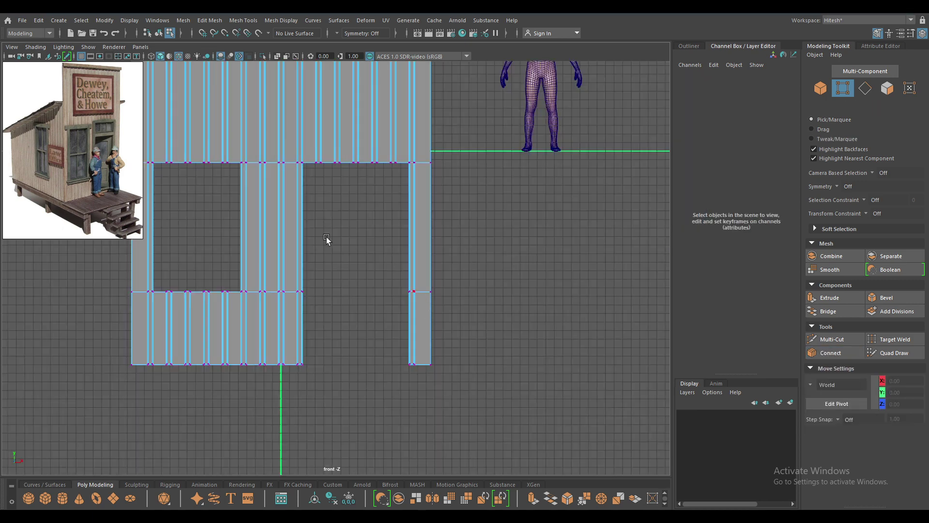
alt+middle_drag(326, 237, 479, 142)
scroll(544, 202, up, 5)
scroll(210, 208, down, 4)
scroll(292, 224, up, 3)
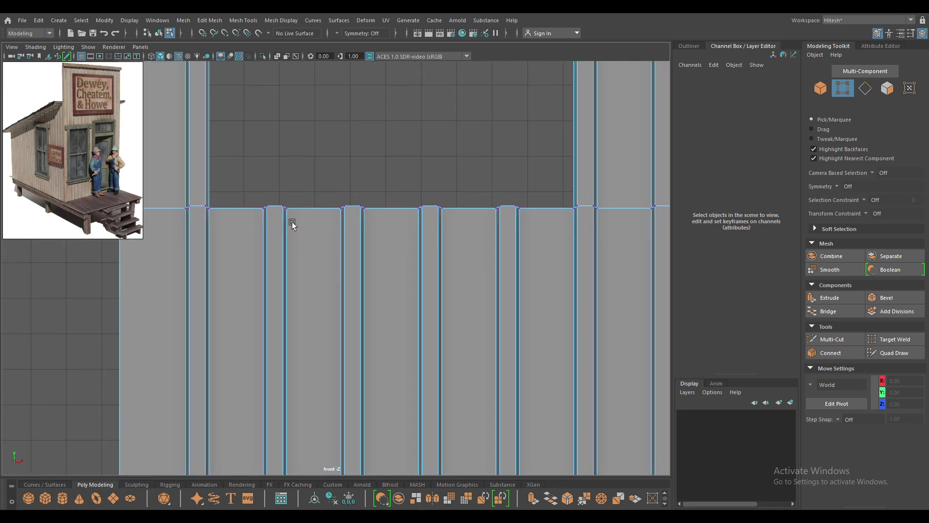
drag(250, 146, 522, 252)
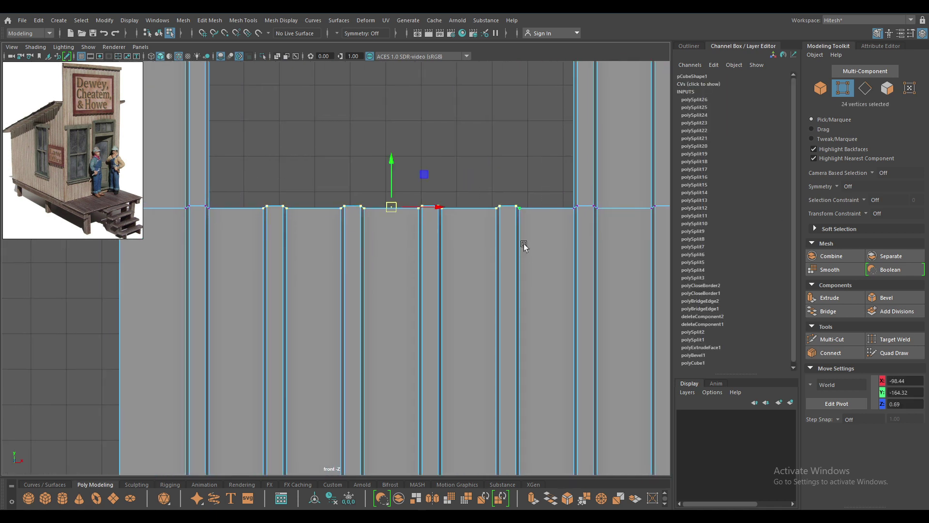
key(r)
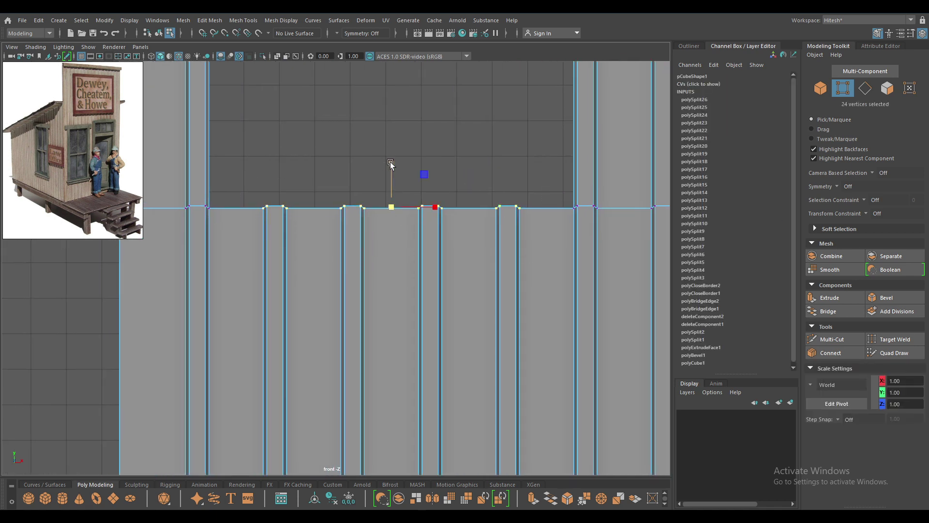
drag(391, 164, 396, 275)
Step: Select the vertices along the window opening's top edge, then return to the perspective view
scroll(376, 323, down, 2)
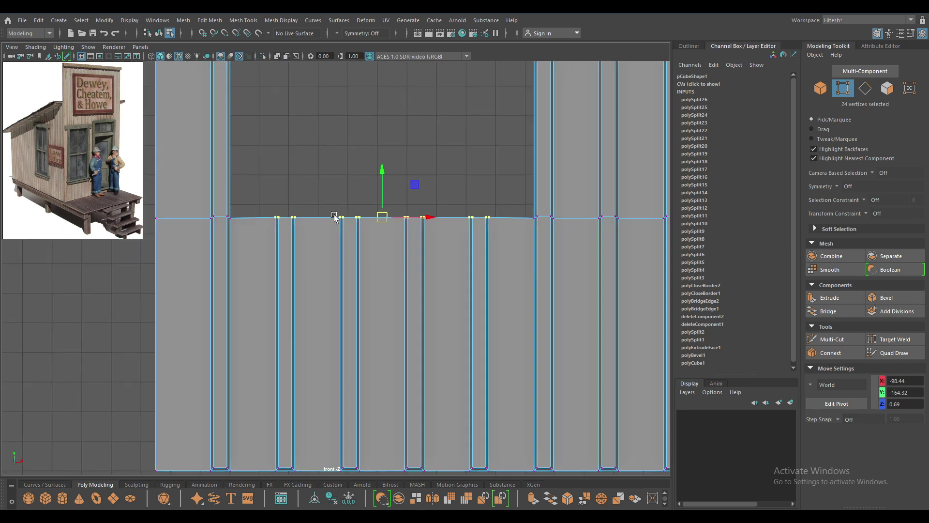
alt+middle_drag(319, 143, 284, 376)
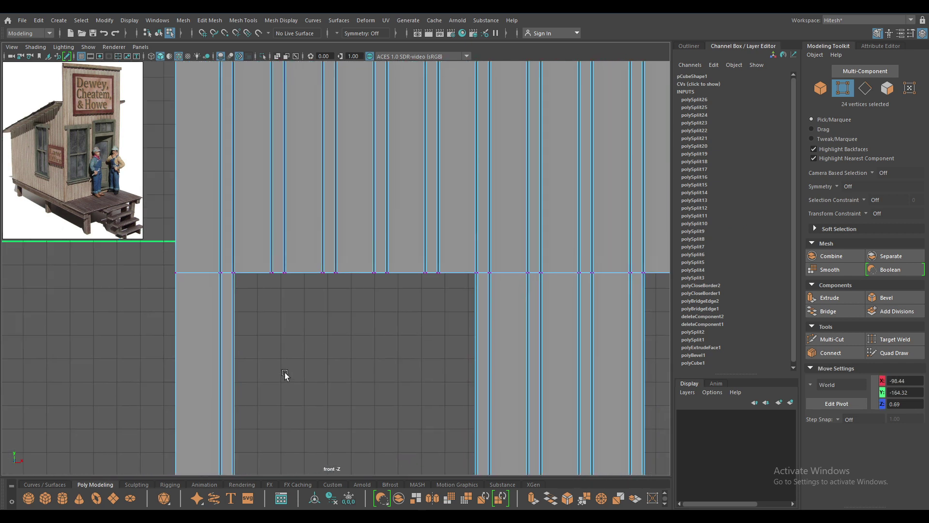
scroll(334, 320, up, 1)
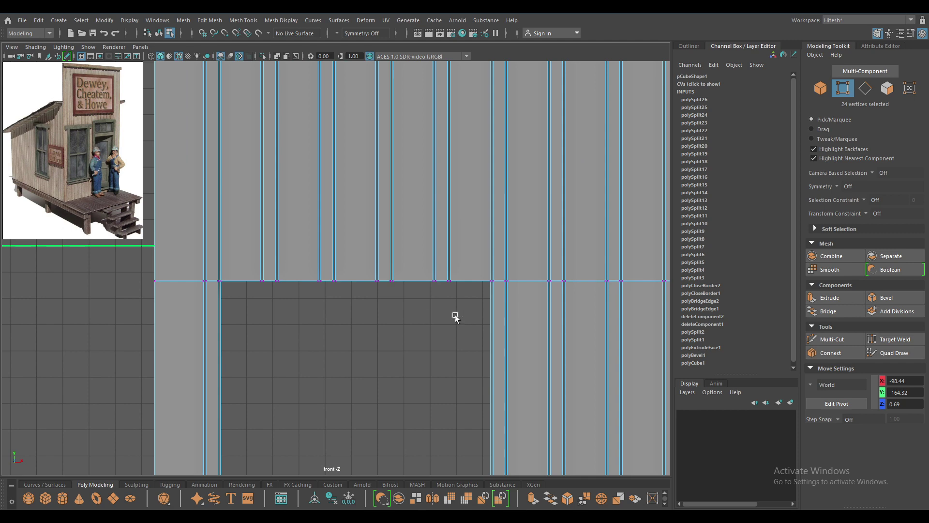
drag(455, 317, 253, 264)
key(r)
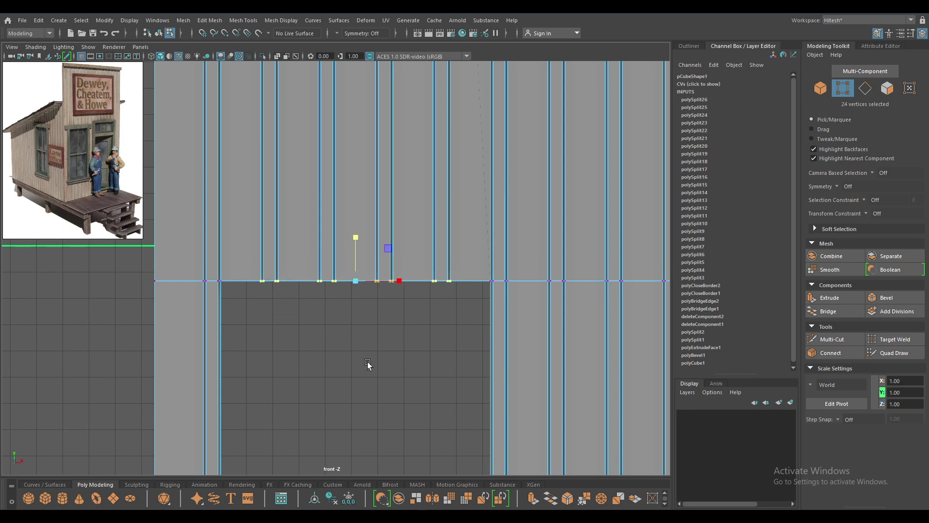
key(w)
key(space)
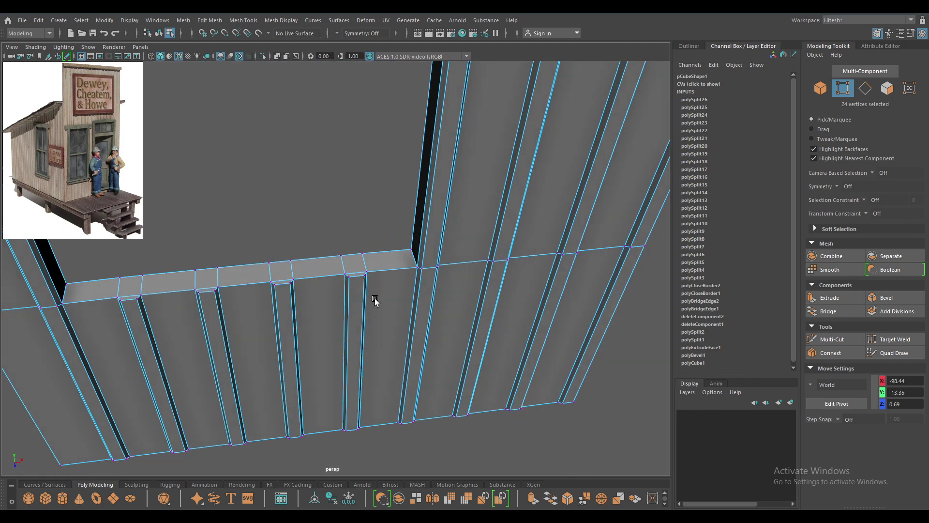
mouse_move(375, 301)
alt+mouse_down()
mouse_move(391, 185)
mouse_move(425, 376)
mouse_move(440, 307)
alt+mouse_up()
Step: Bridge the two sides of the black gap at the strip's corner
right_drag(439, 234, 438, 210)
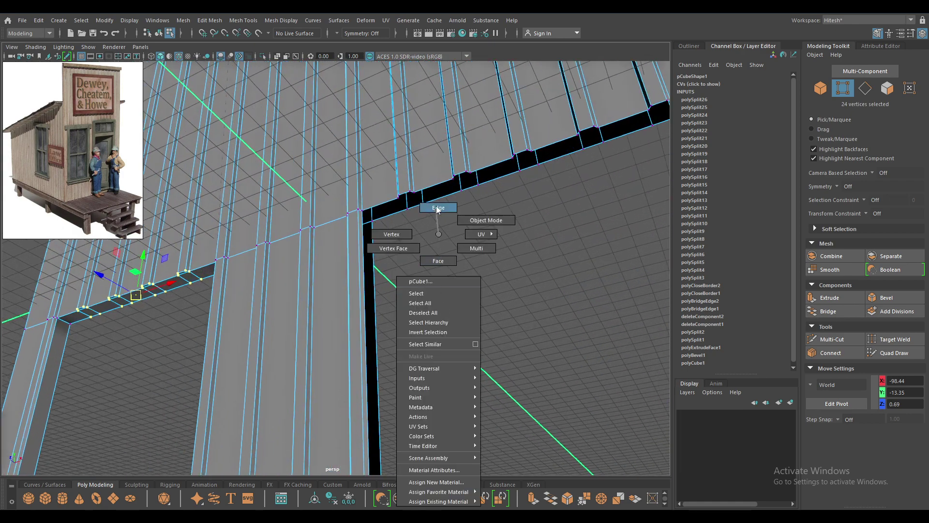
click(379, 265)
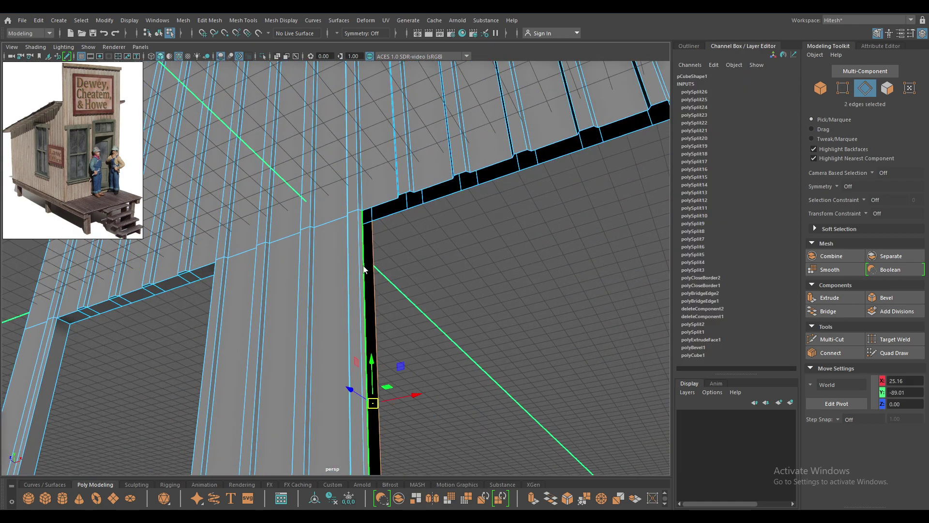
shift+right_drag(364, 270, 356, 382)
mouse_move(386, 359)
alt+mouse_down()
mouse_move(396, 172)
mouse_move(513, 256)
mouse_move(473, 242)
alt+mouse_up()
Step: Bridge two opposite border edges of the strip with a new face
click(463, 247)
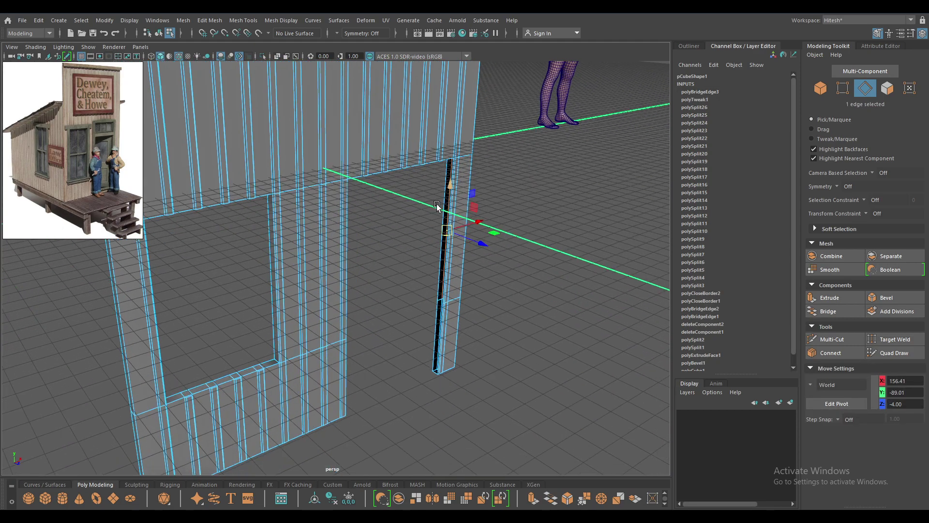
scroll(457, 291, up, 6)
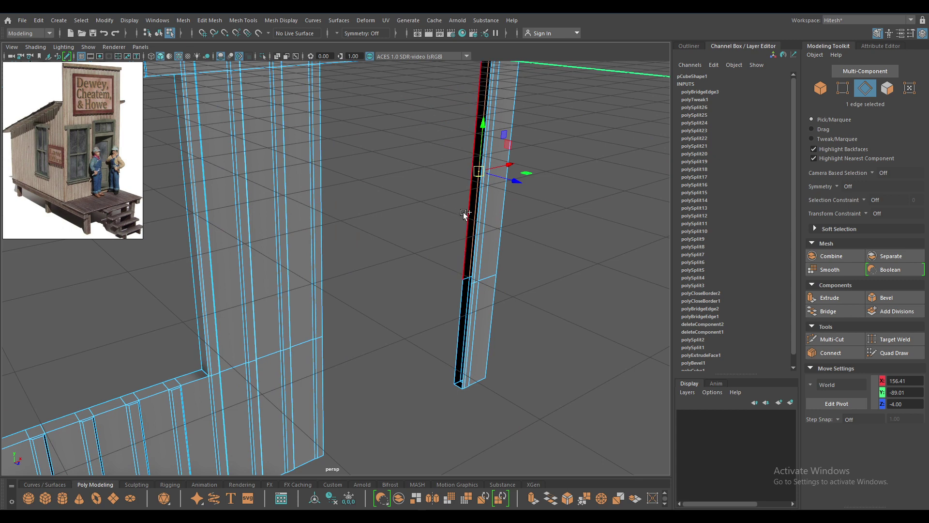
shift+click(464, 212)
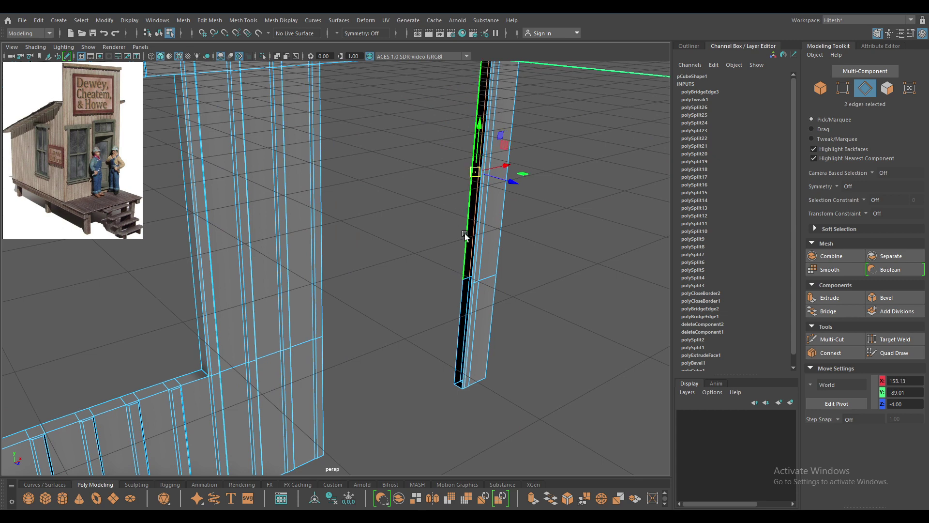
shift+click(475, 267)
shift+right_drag(475, 269, 464, 380)
Step: Cap the strip's remaining open borders with Fill Hole
click(469, 346)
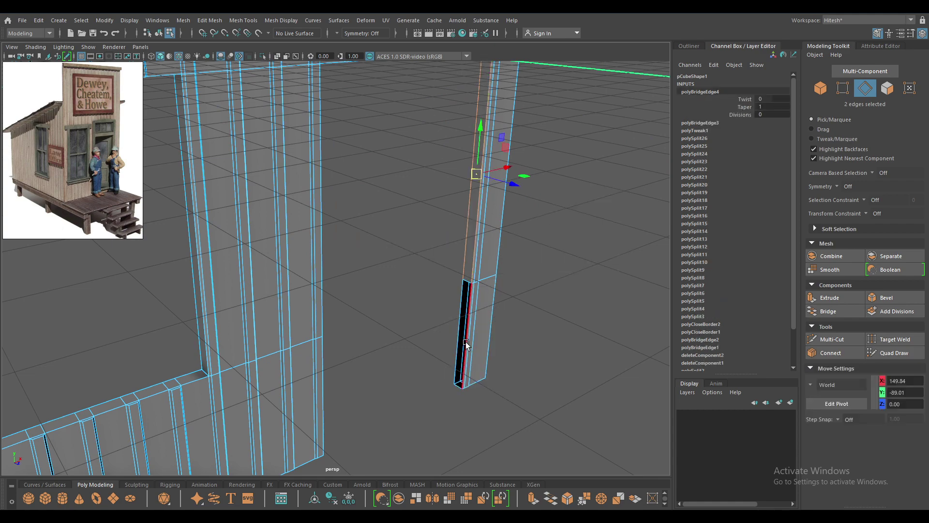
alt+drag(461, 337, 353, 265)
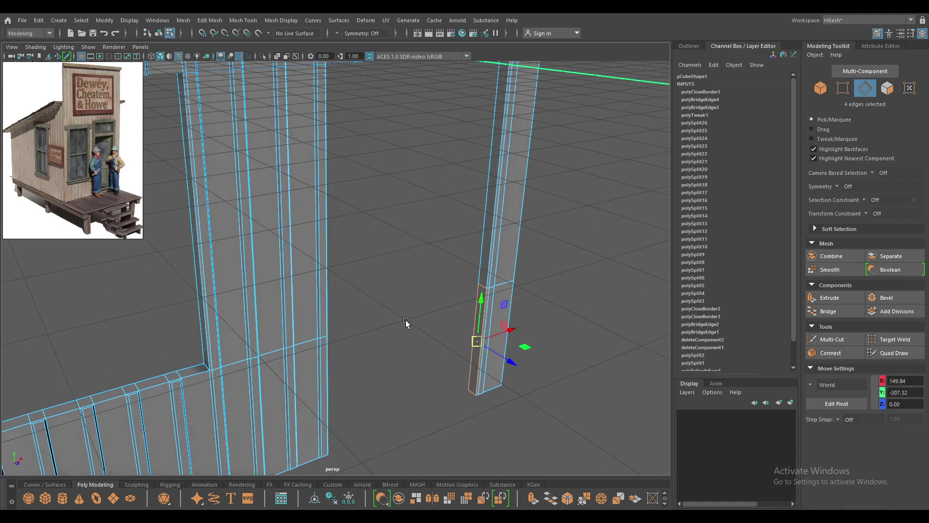
click(386, 333)
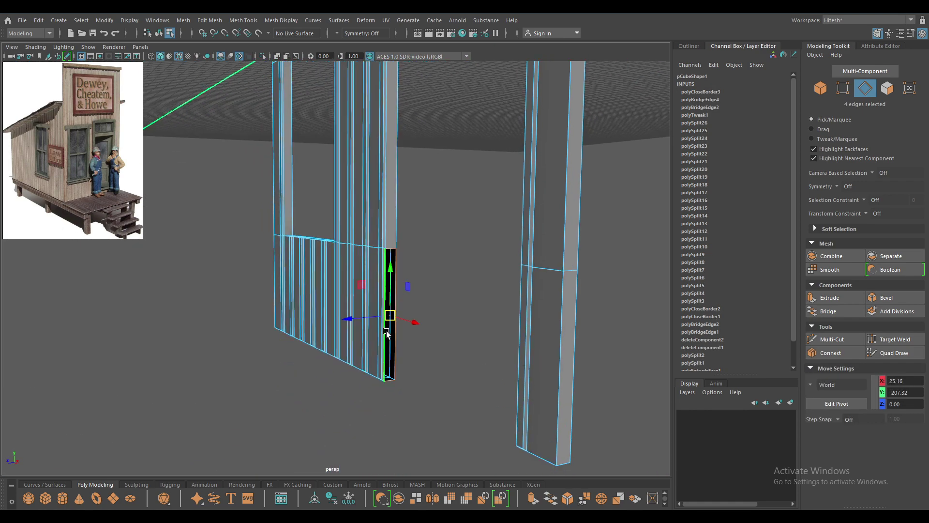
shift+right_drag(387, 332, 426, 272)
alt+drag(426, 272, 396, 285)
Step: Fill the long black strip under the planks with a new face
scroll(406, 233, up, 3)
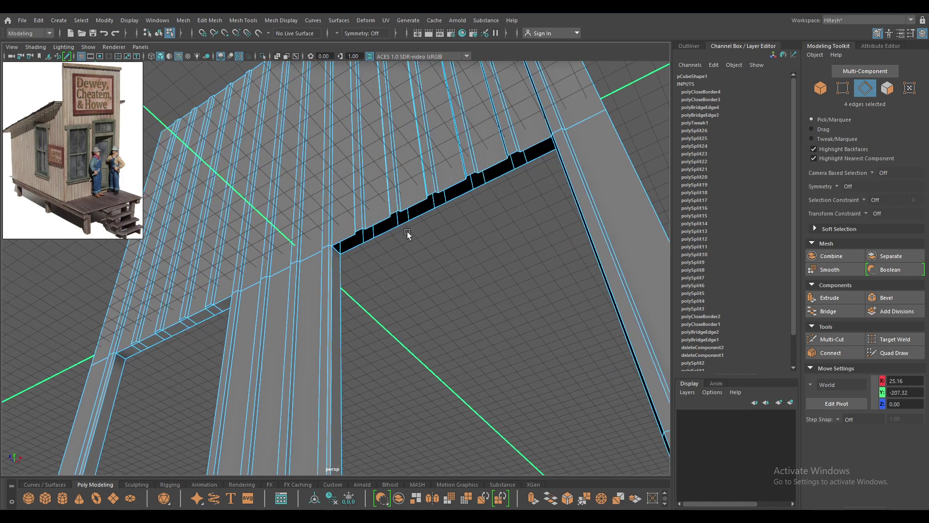
scroll(426, 292, up, 5)
alt+drag(391, 220, 393, 194)
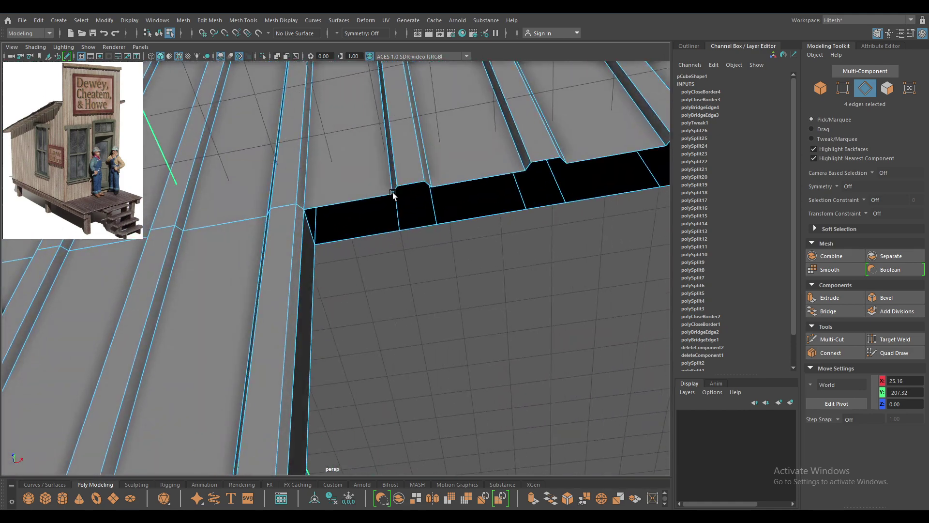
click(373, 195)
shift+right_drag(372, 196, 356, 325)
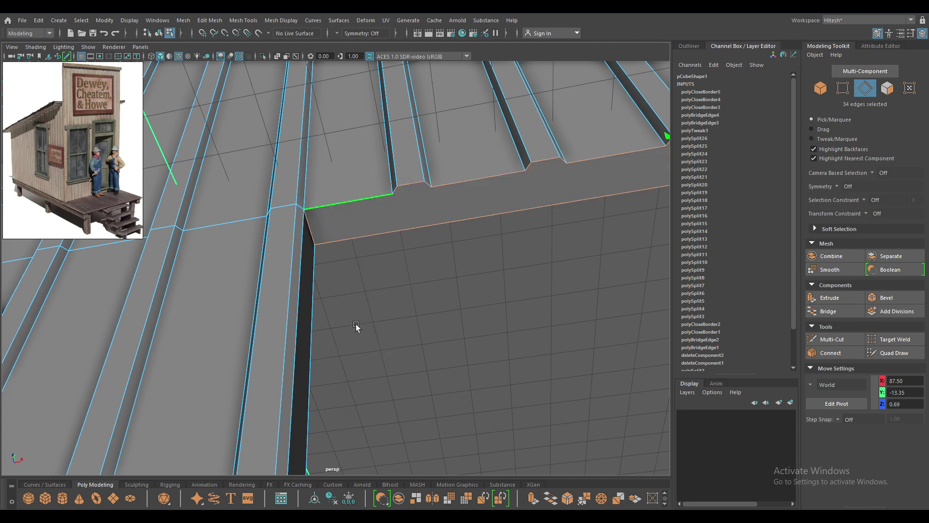
Step: Connect the first groove vertex pairs across the filled strip with new edges
right_drag(426, 198, 390, 199)
drag(387, 200, 435, 183)
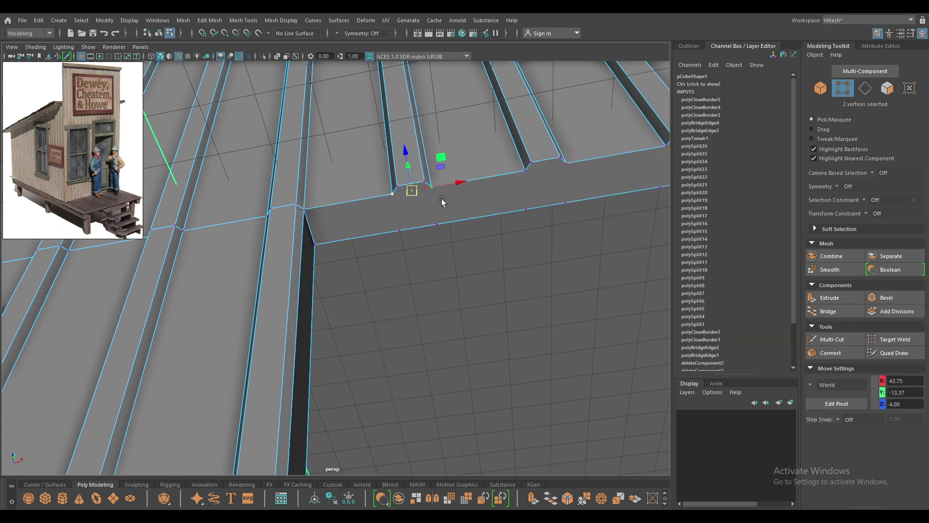
shift+right_drag(442, 199, 441, 290)
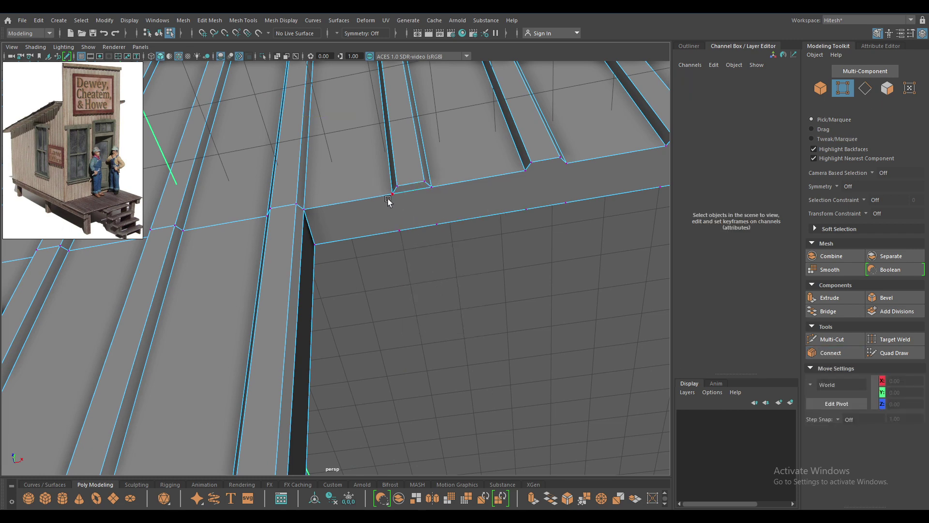
click(393, 193)
click(393, 228)
key(w)
Step: Add connecting edges at the next plank grooves across the filled face
click(437, 224)
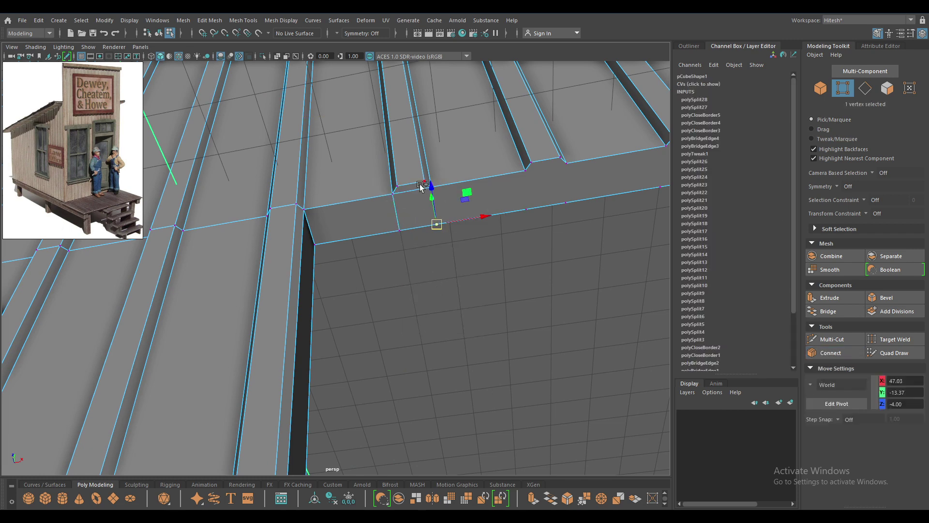
shift+click(443, 191)
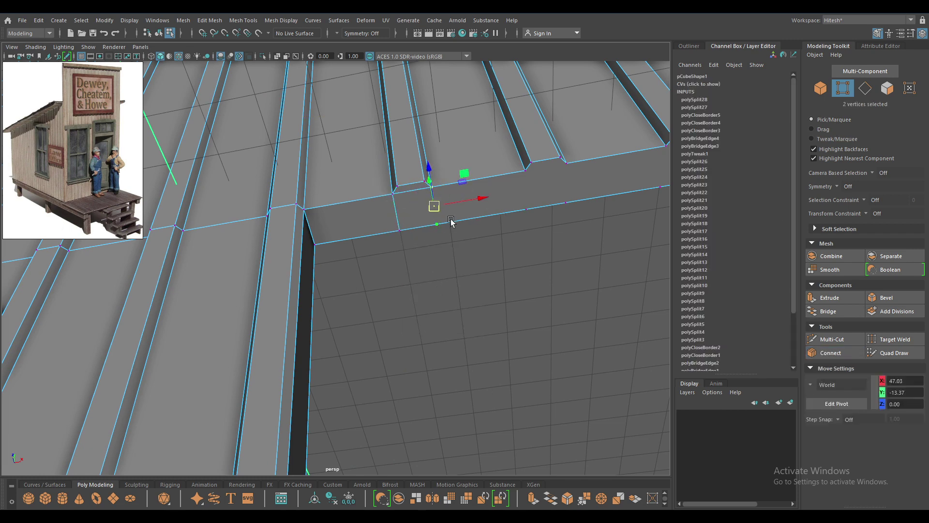
shift+right_drag(451, 222, 503, 217)
alt+middle_drag(504, 218, 317, 206)
click(317, 203)
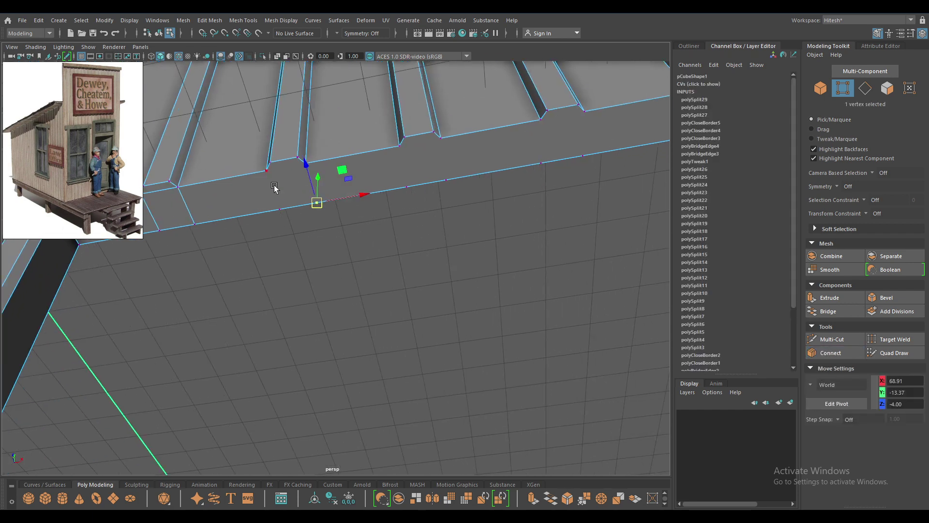
click(274, 187)
shift+click(310, 178)
shift+right_drag(308, 179, 290, 209)
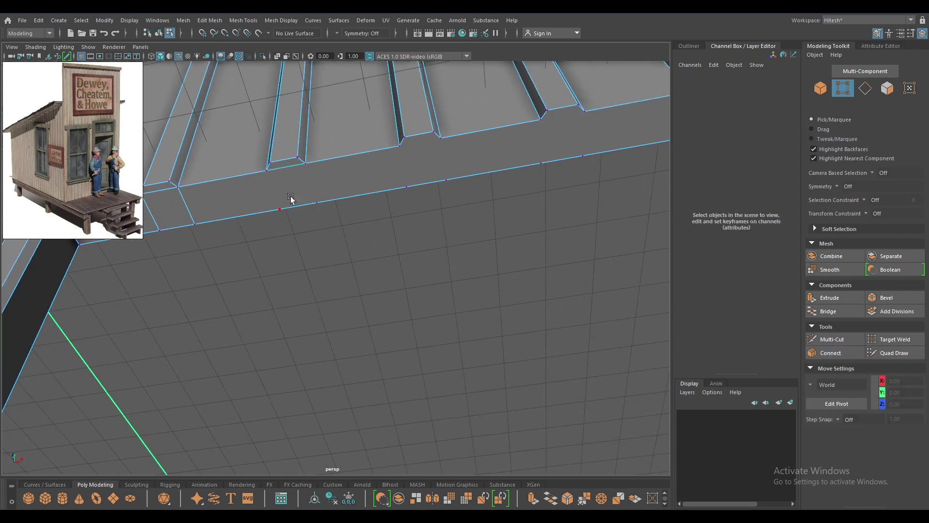
Step: Link further groove vertex pairs across the strip with new edges
click(283, 208)
click(399, 147)
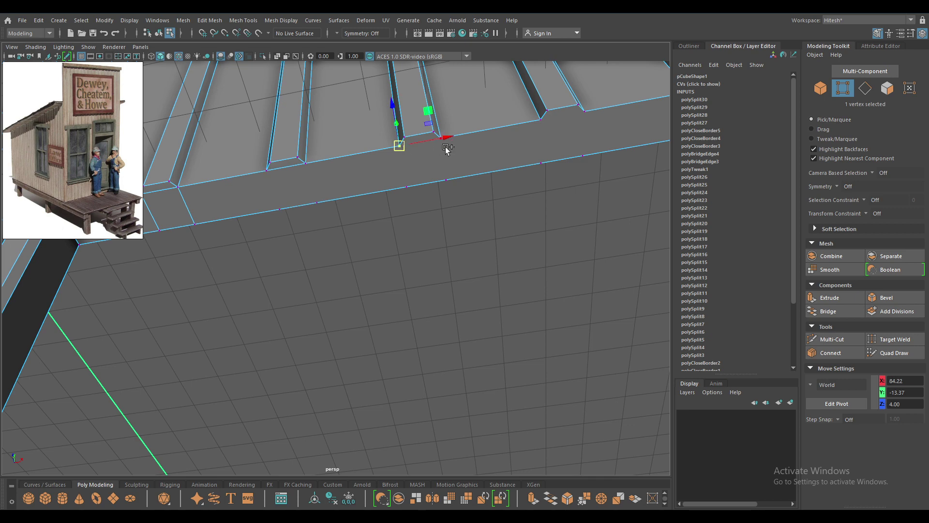
shift+click(441, 140)
shift+right_drag(444, 147, 540, 132)
click(539, 132)
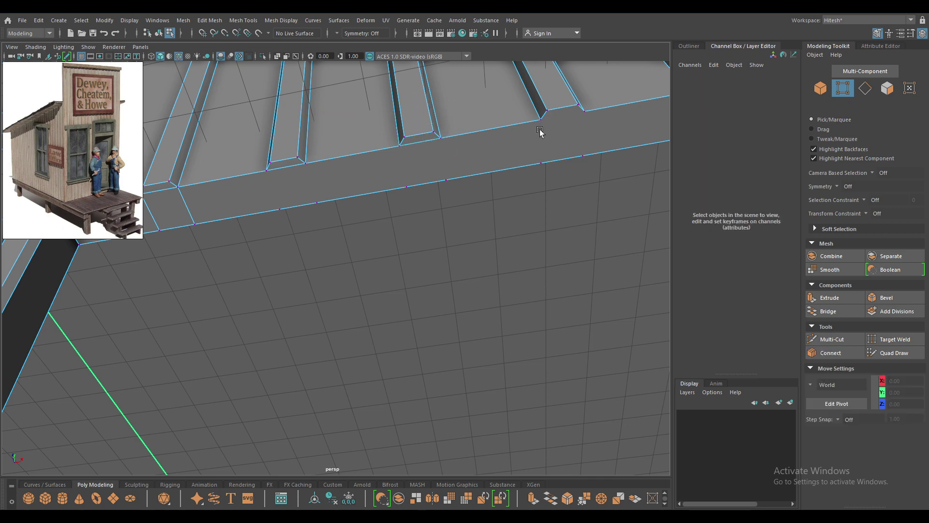
shift+click(587, 122)
key(w)
mouse_move(609, 185)
alt+mouse_down()
mouse_move(395, 191)
mouse_move(481, 224)
alt+mouse_up()
Step: Connect the groove vertices further along the strip with new edges
click(384, 182)
click(345, 200)
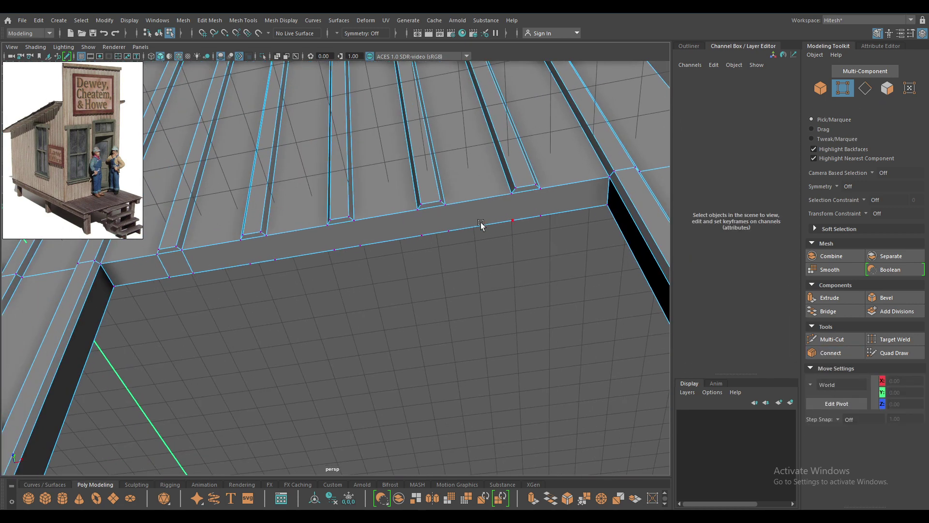
click(543, 214)
shift+click(550, 194)
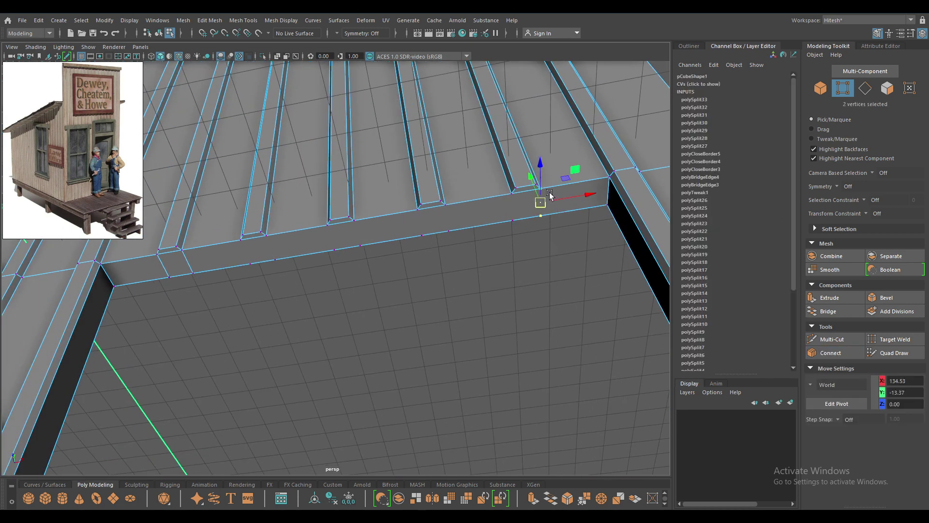
shift+right_drag(550, 194, 512, 202)
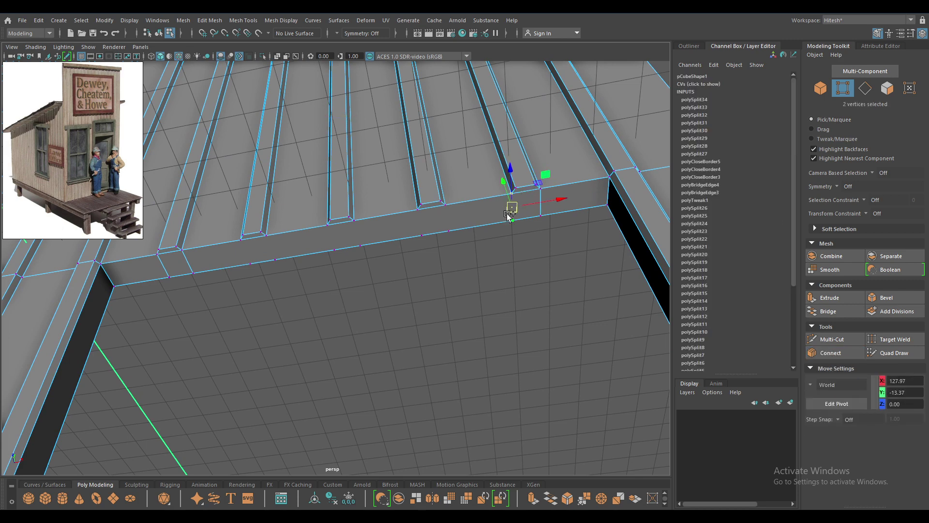
key(w)
click(454, 231)
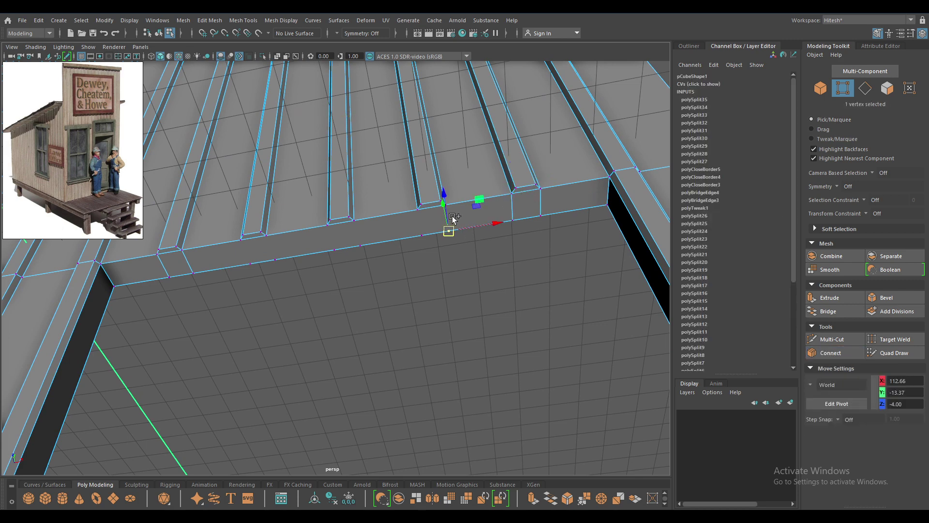
shift+right_drag(456, 216, 415, 217)
click(415, 218)
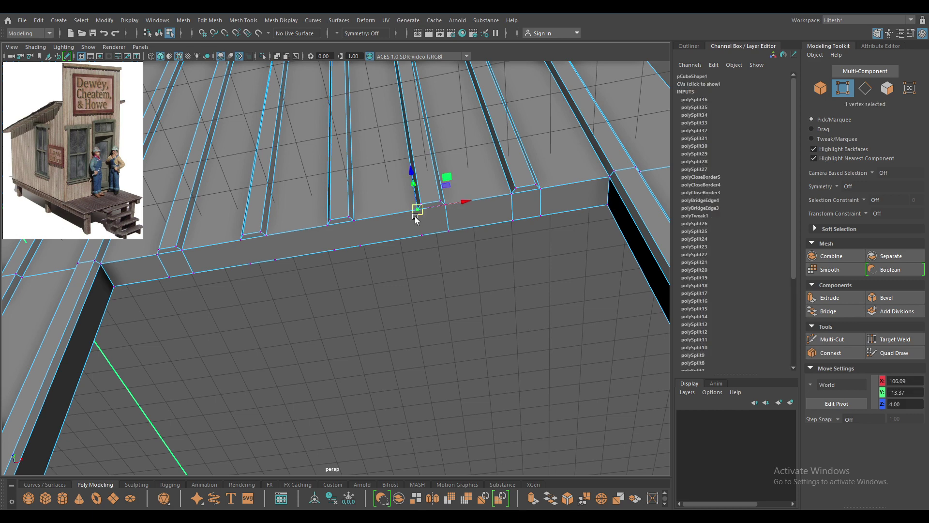
click(419, 235)
alt+drag(420, 236, 489, 258)
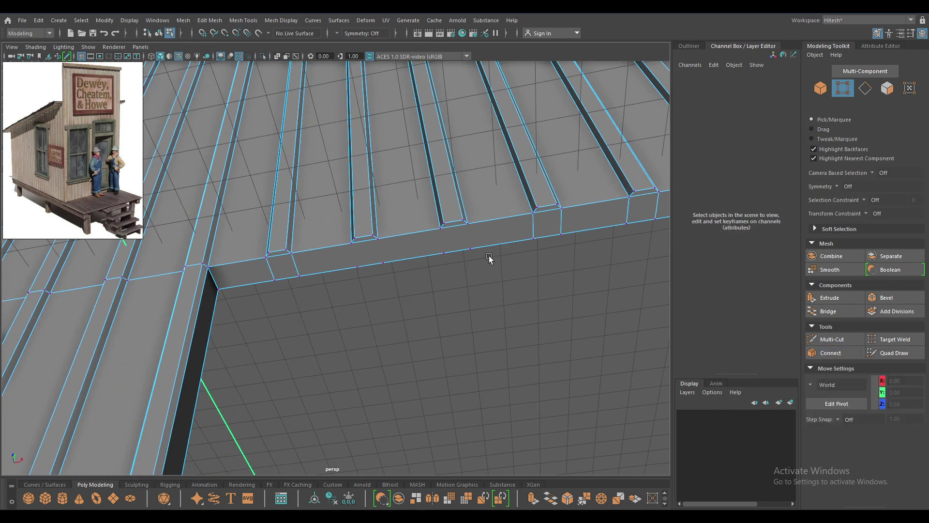
Step: Connect the remaining groove vertex pairs, then return to object mode facing the wall
click(469, 252)
shift+click(466, 224)
mouse_move(469, 234)
shift+right_down()
mouse_move(431, 237)
mouse_move(412, 256)
shift+right_up()
click(449, 235)
shift+click(444, 257)
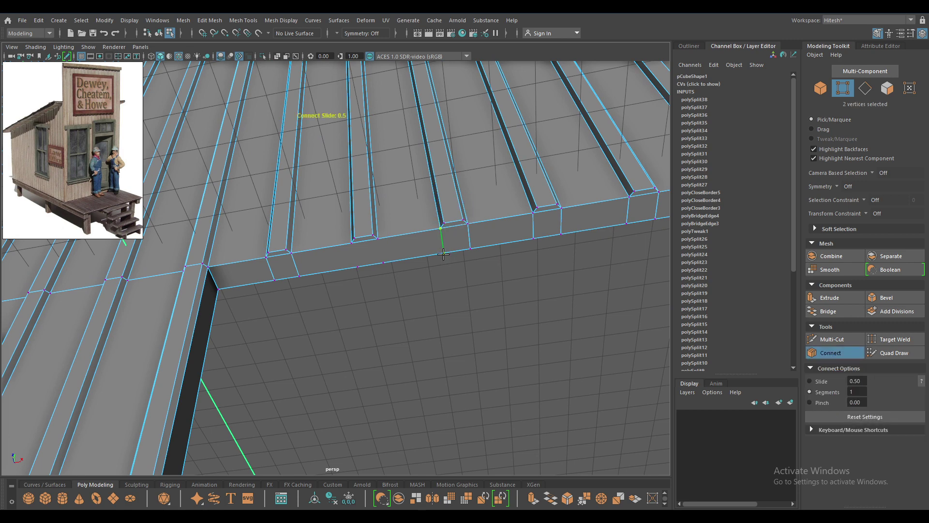
click(411, 257)
key(ctrl+shift+x)
ctrl+click(348, 245)
key(w)
click(359, 266)
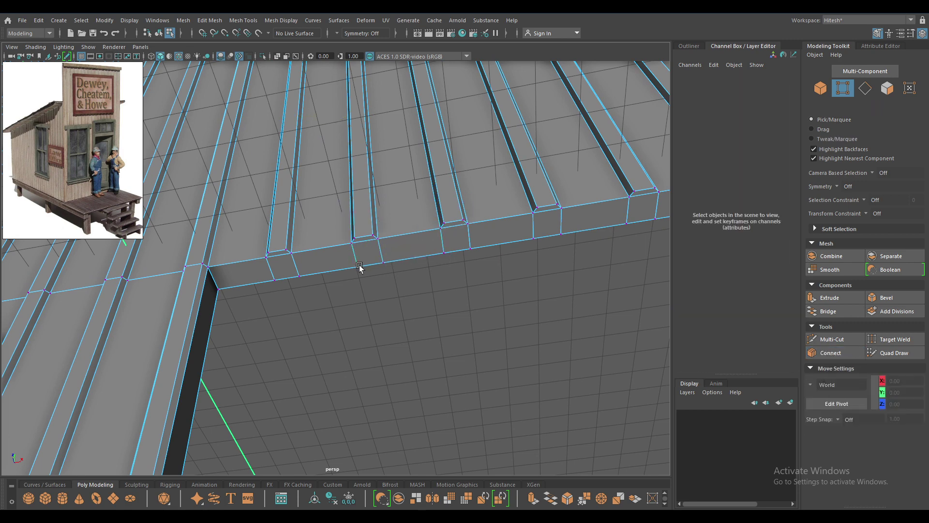
mouse_move(359, 266)
alt+mouse_down()
mouse_move(440, 335)
mouse_move(364, 155)
mouse_move(481, 251)
mouse_move(322, 189)
alt+mouse_up()
key(F8)
mouse_move(514, 318)
alt+mouse_down()
mouse_move(603, 234)
mouse_move(625, 240)
mouse_move(512, 230)
alt+mouse_up()
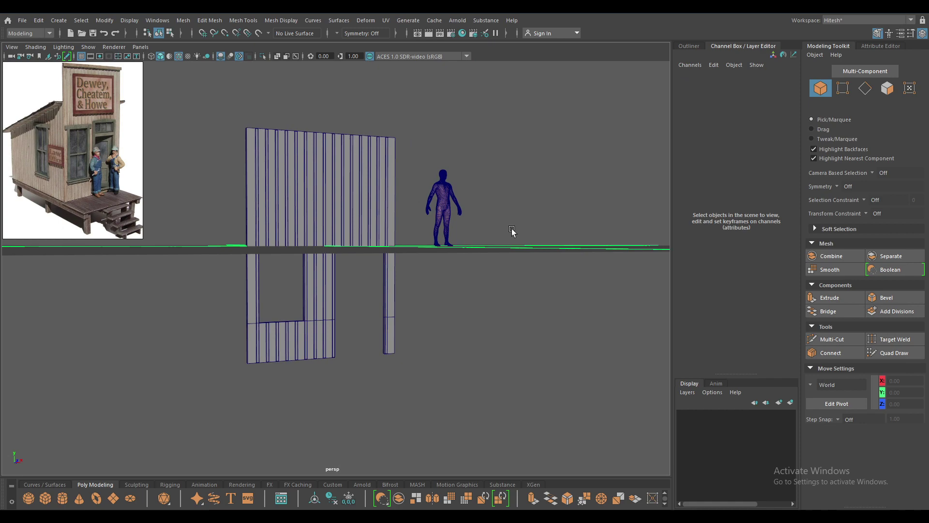
Step: Select the wall and frame it in the front orthographic view
mouse_move(324, 179)
alt+mouse_down()
mouse_move(276, 181)
mouse_move(321, 191)
mouse_move(338, 326)
mouse_move(318, 314)
mouse_move(338, 332)
mouse_move(326, 334)
mouse_move(333, 288)
mouse_move(382, 281)
mouse_move(419, 288)
mouse_move(249, 293)
mouse_move(324, 289)
mouse_move(313, 280)
mouse_move(382, 260)
mouse_move(374, 272)
alt+mouse_up()
click(321, 190)
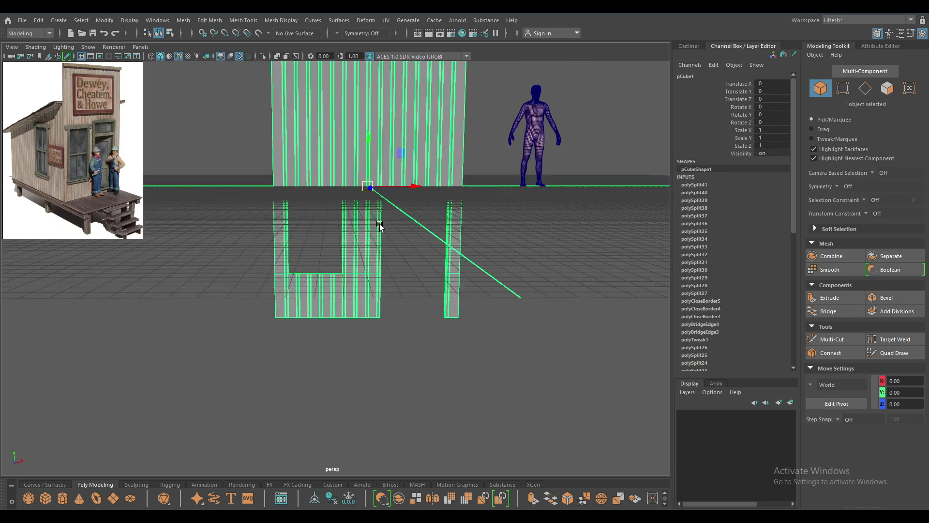
mouse_move(380, 226)
alt+mouse_down()
mouse_move(383, 210)
mouse_move(406, 225)
alt+mouse_up()
key(space)
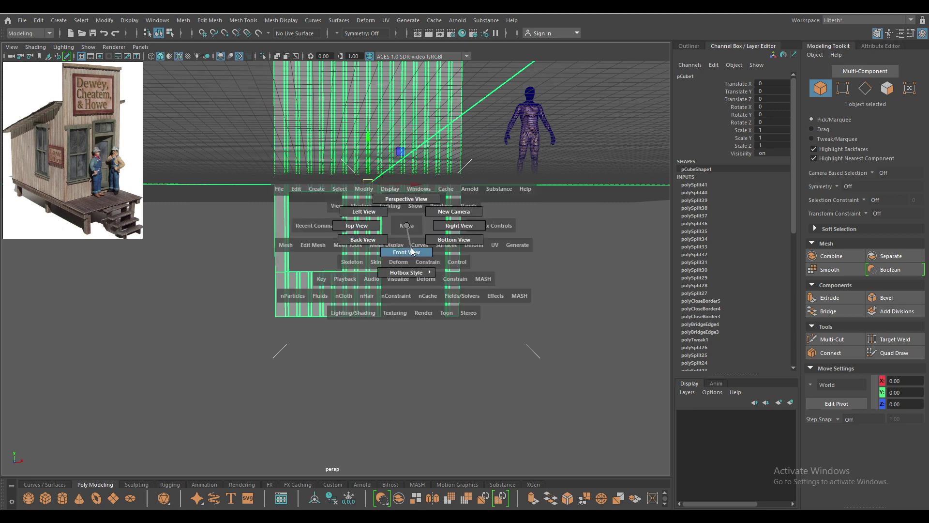
click(412, 251)
scroll(240, 121, down, 3)
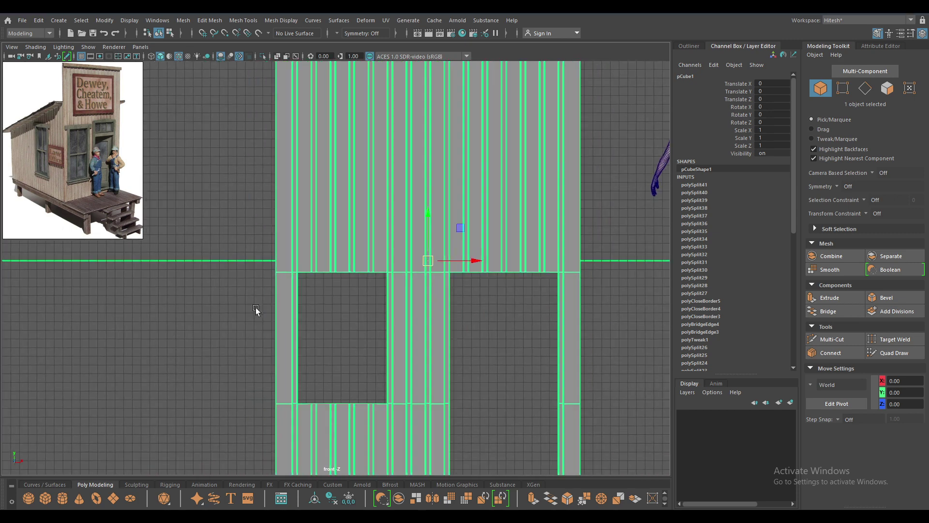
scroll(256, 307, down, 3)
alt+middle_drag(336, 205, 358, 228)
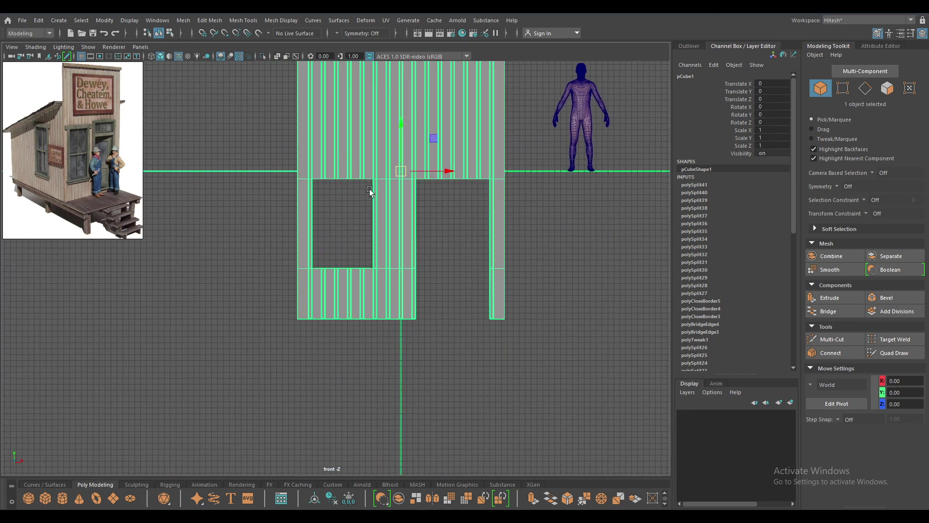
Step: Marquee-select the vertex row above the right opening and raise it along Y
right_drag(370, 189, 319, 185)
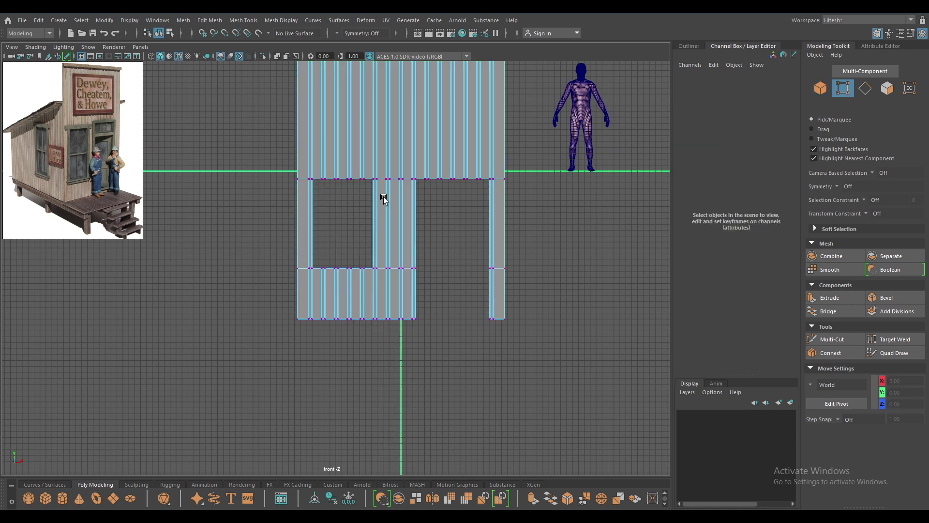
drag(382, 197, 305, 158)
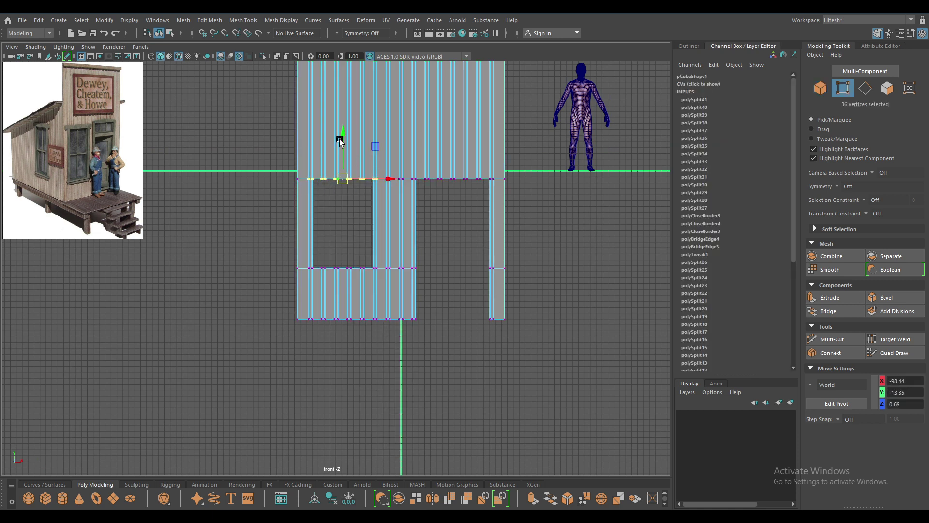
drag(342, 127, 343, 118)
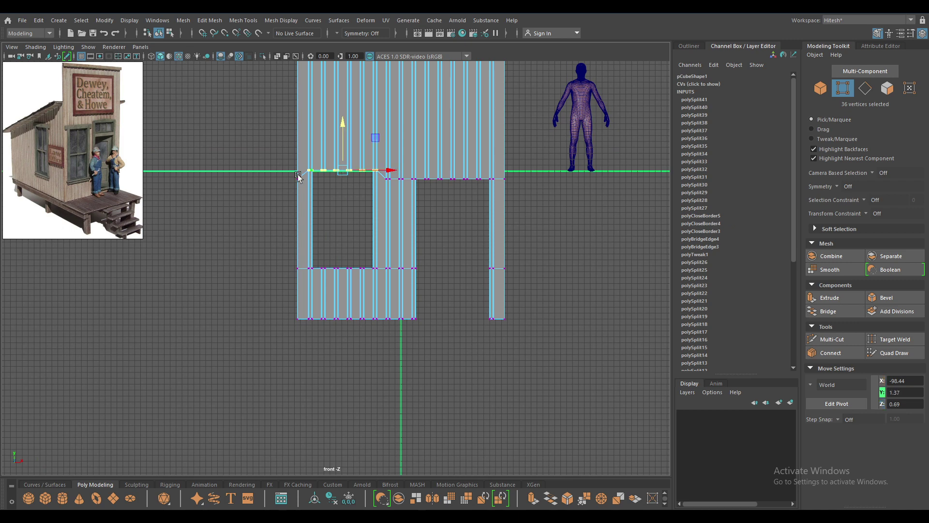
drag(276, 167, 298, 193)
drag(297, 126, 297, 118)
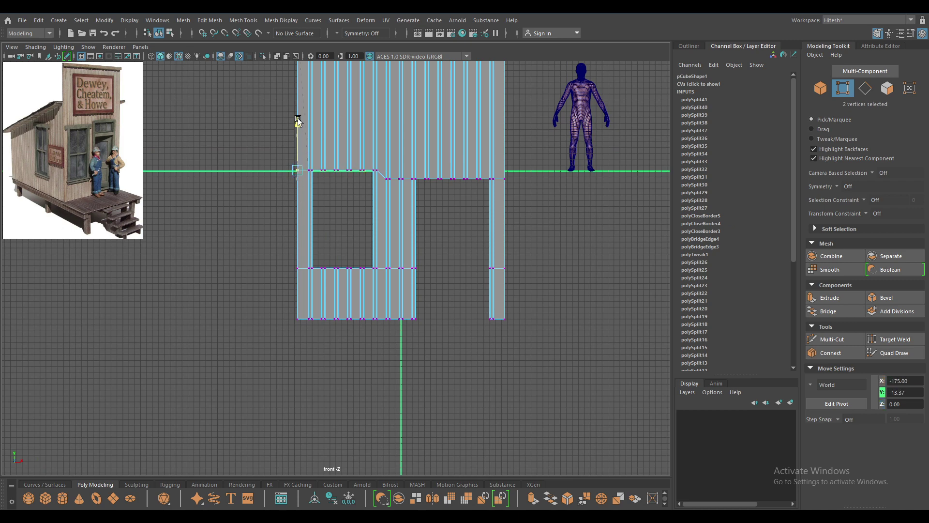
Step: Check in perspective, then fine-tune the row's height to level with the window top
mouse_move(376, 198)
alt+mouse_down()
mouse_move(372, 289)
mouse_move(313, 271)
alt+mouse_up()
key(space)
mouse_move(395, 193)
mouse_down()
mouse_move(409, 236)
mouse_move(367, 236)
mouse_up()
scroll(404, 234, down, 2)
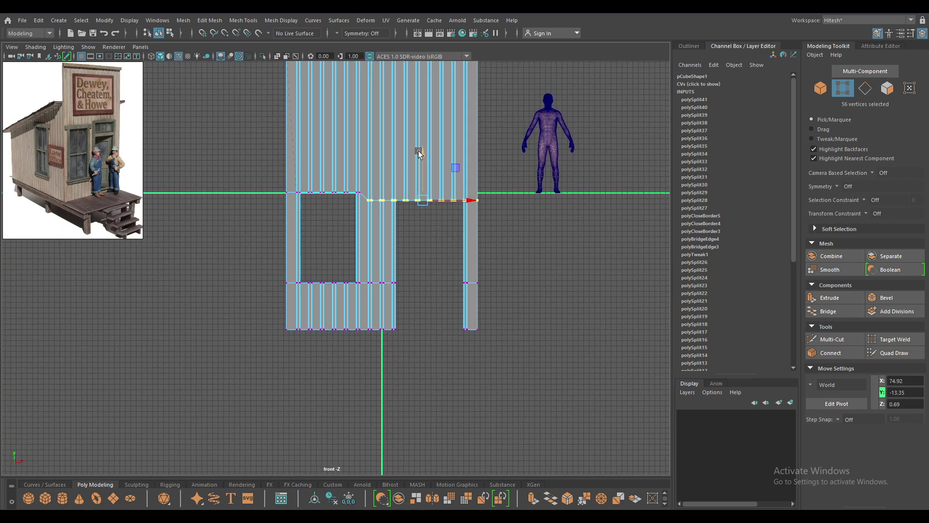
drag(423, 149, 432, 133)
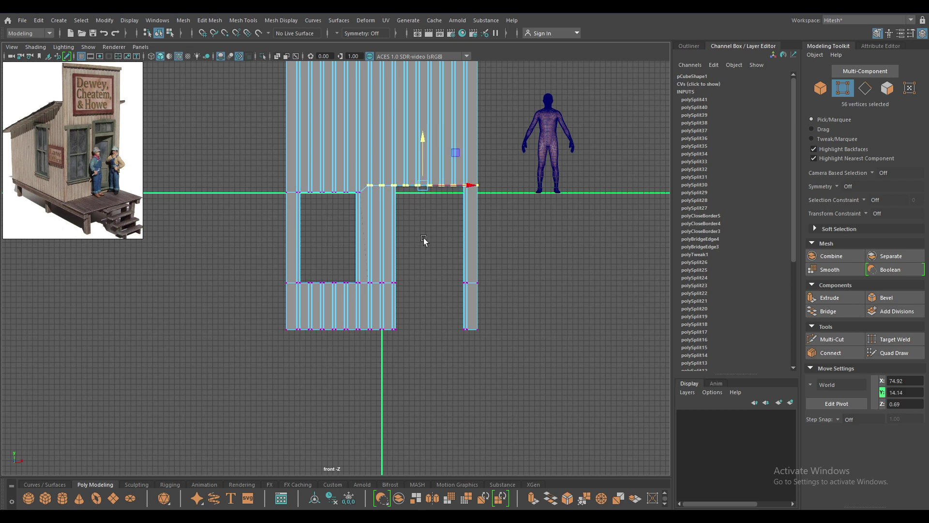
scroll(423, 237, down, 2)
mouse_move(407, 179)
mouse_down()
mouse_move(341, 138)
mouse_move(349, 185)
mouse_move(332, 205)
mouse_move(341, 226)
mouse_up()
key(space)
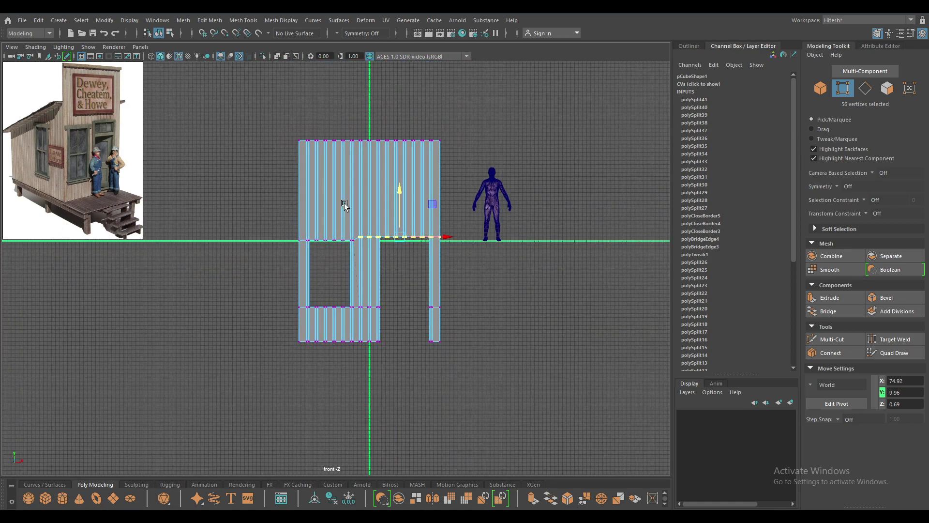
drag(259, 167, 370, 397)
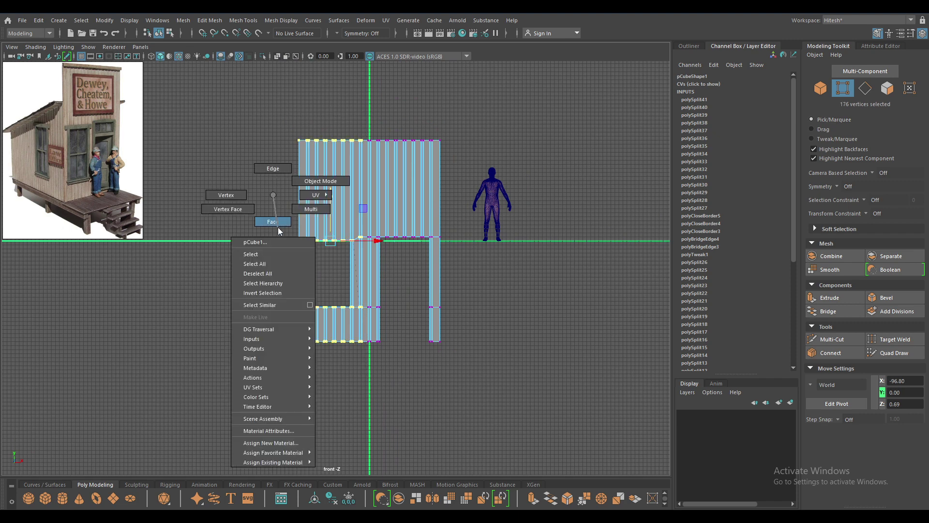
Step: Extract the left wall section's faces into a separate piece
right_drag(271, 198, 278, 228)
mouse_move(281, 80)
mouse_down()
mouse_move(341, 334)
mouse_move(375, 410)
mouse_up()
drag(437, 259, 383, 242)
shift+right_drag(410, 243, 400, 412)
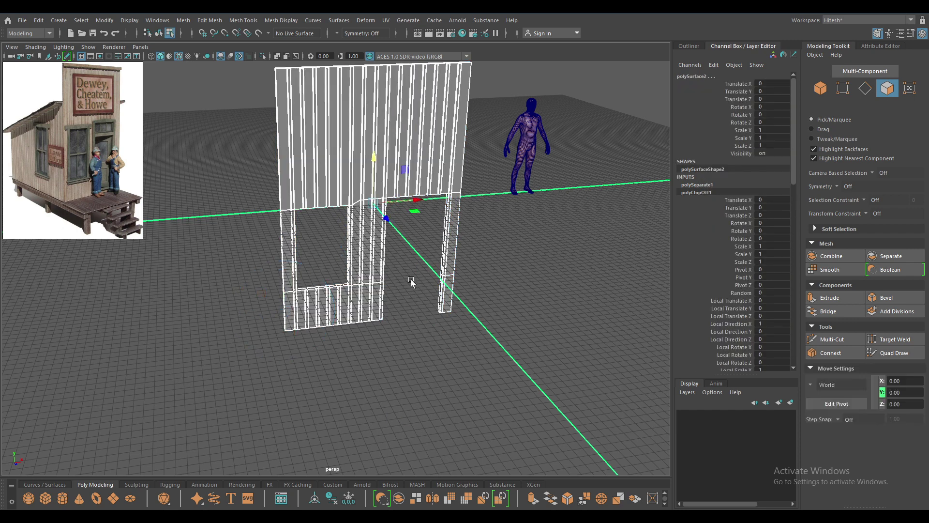
right_drag(397, 229, 412, 220)
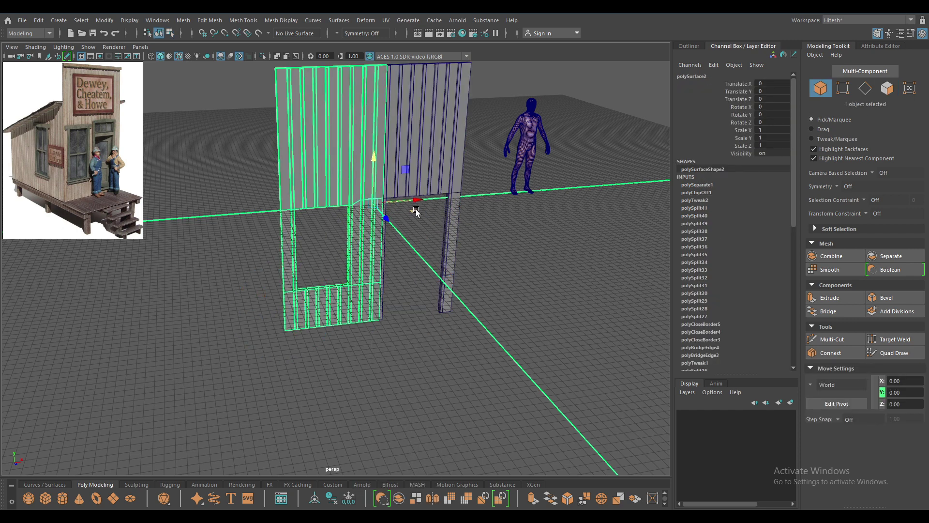
Step: Snap the new piece's pivot onto the wall corner with point snapping
alt+drag(376, 222, 364, 274)
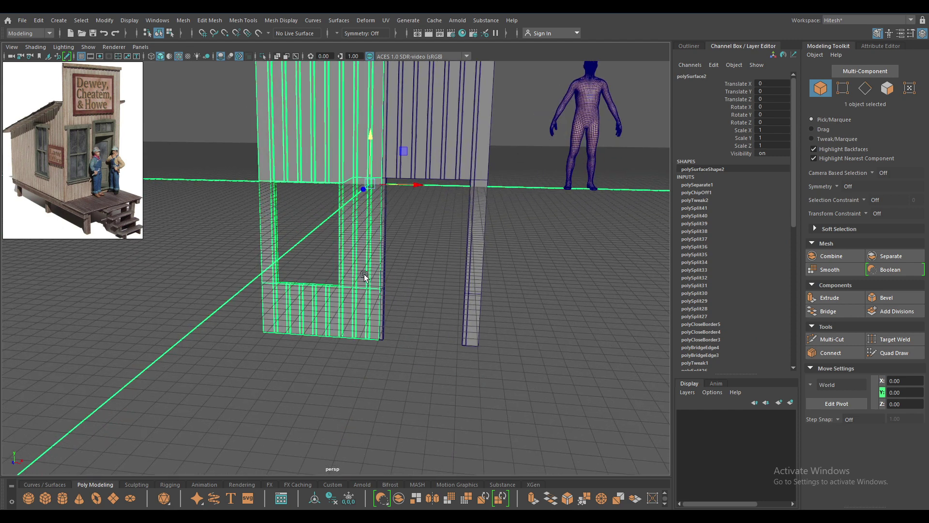
key(d)
key(v)
drag(408, 187, 377, 199)
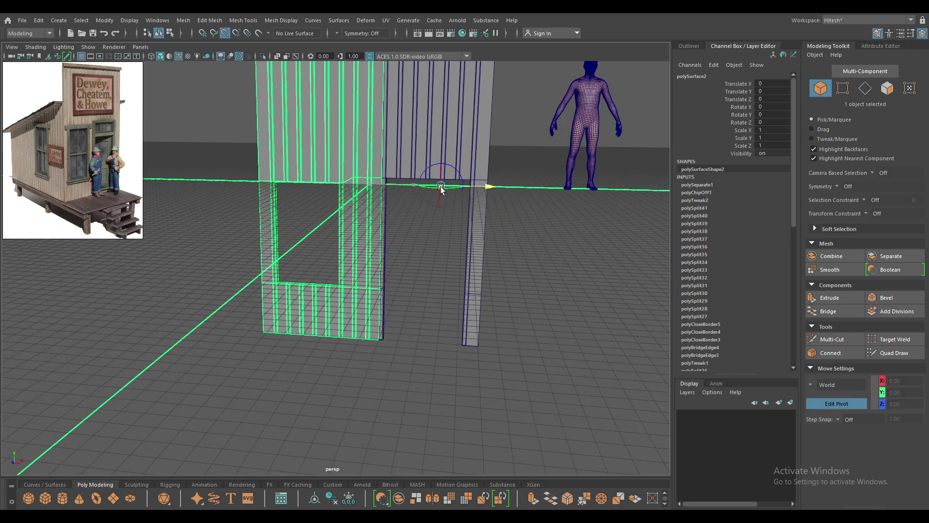
key(d)
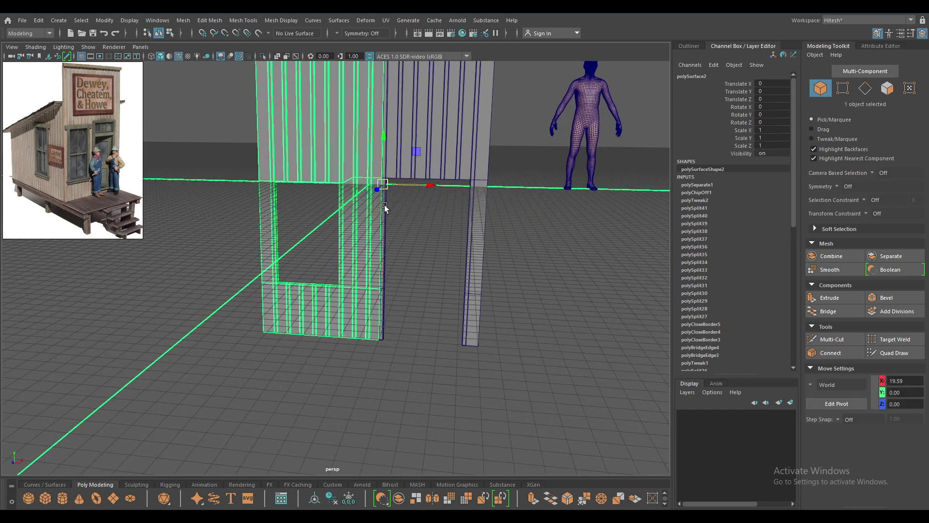
Step: Rotate the piece -90° about Y, move it to X -194.594, and isolate it
key(e)
alt+drag(384, 205, 438, 245)
click(437, 246)
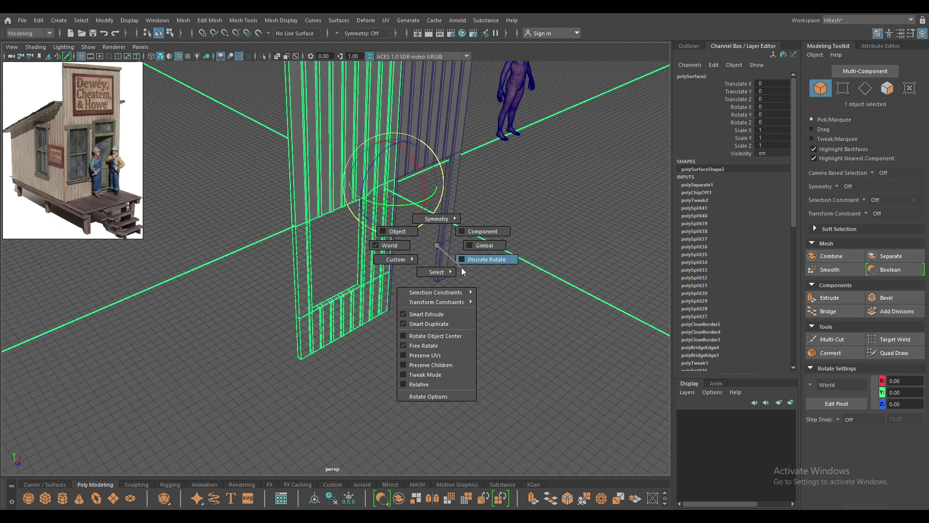
click(484, 260)
mouse_move(415, 199)
mouse_down()
mouse_move(391, 213)
mouse_move(360, 213)
mouse_up()
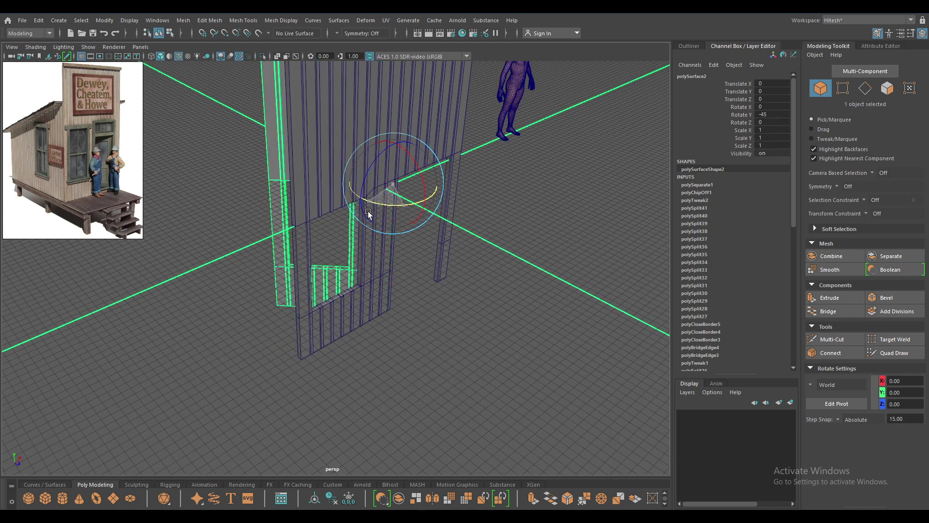
key(w)
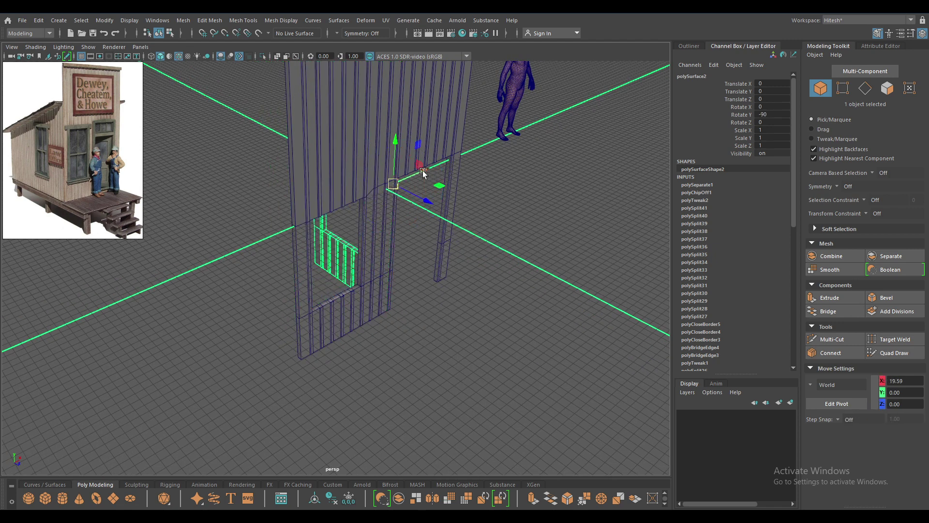
mouse_move(423, 174)
mouse_down()
mouse_move(297, 248)
mouse_move(315, 242)
mouse_move(332, 260)
mouse_up()
key(alt+h)
Step: Select the open border edge loop on the cut side and cap it with Fill Hole
alt+right_drag(332, 259, 400, 422)
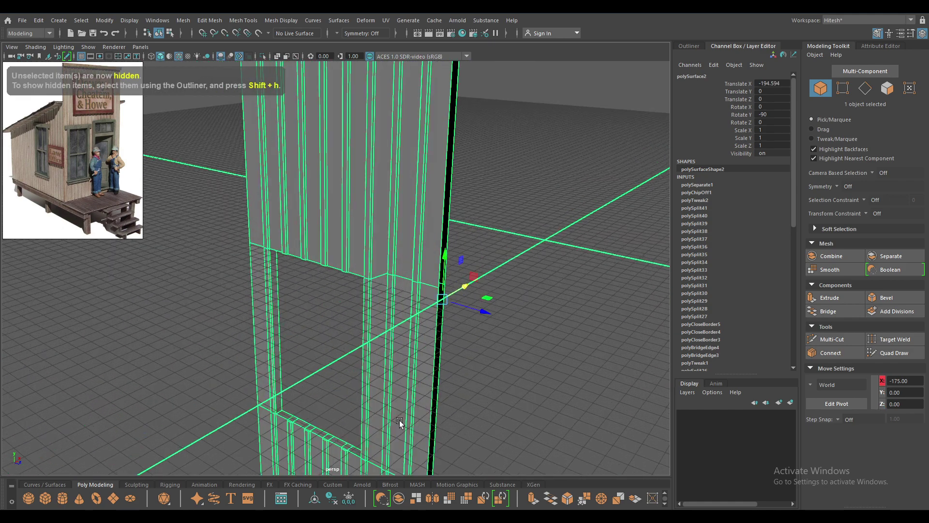
mouse_move(400, 423)
alt+mouse_down()
mouse_move(373, 259)
mouse_move(356, 307)
alt+mouse_up()
alt+right_drag(357, 307, 446, 252)
right_drag(456, 163, 457, 126)
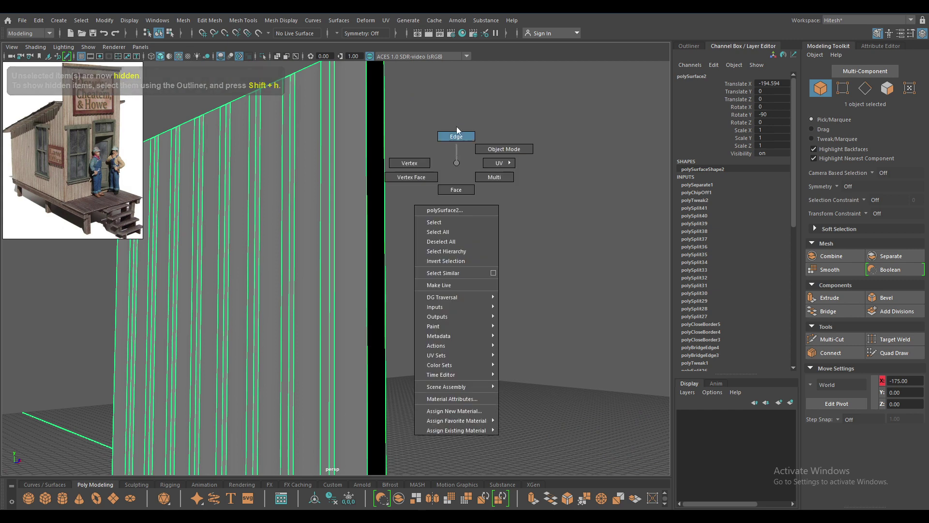
double_click(368, 158)
alt+drag(368, 159, 445, 160)
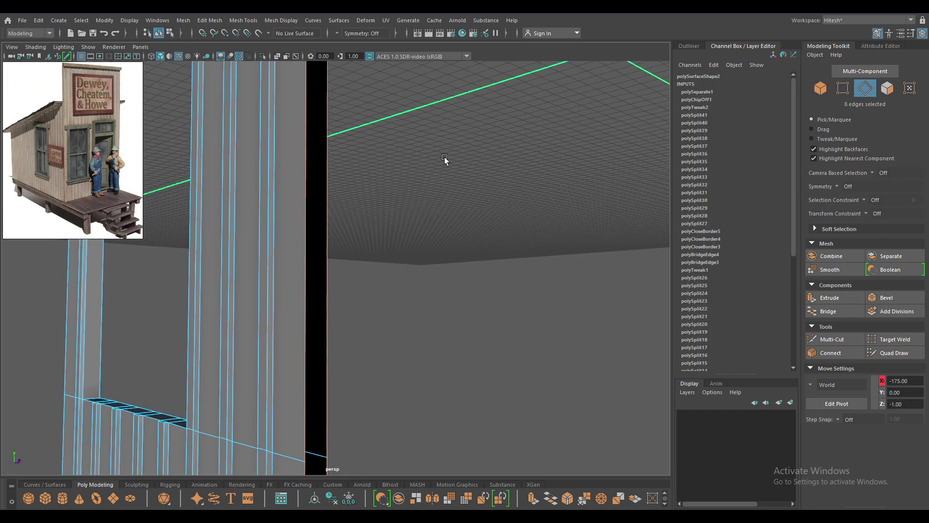
alt+right_drag(445, 160, 335, 330)
alt+drag(336, 330, 445, 387)
shift+right_click(439, 210)
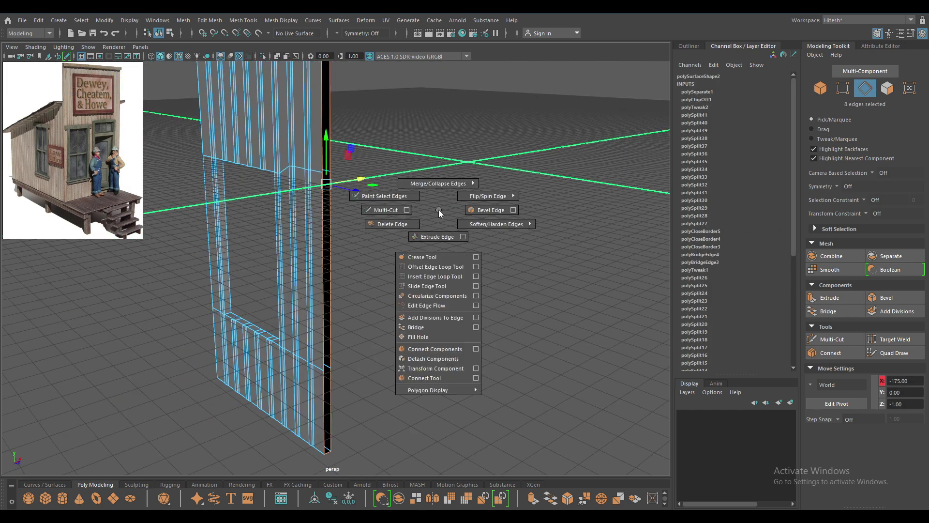
click(436, 336)
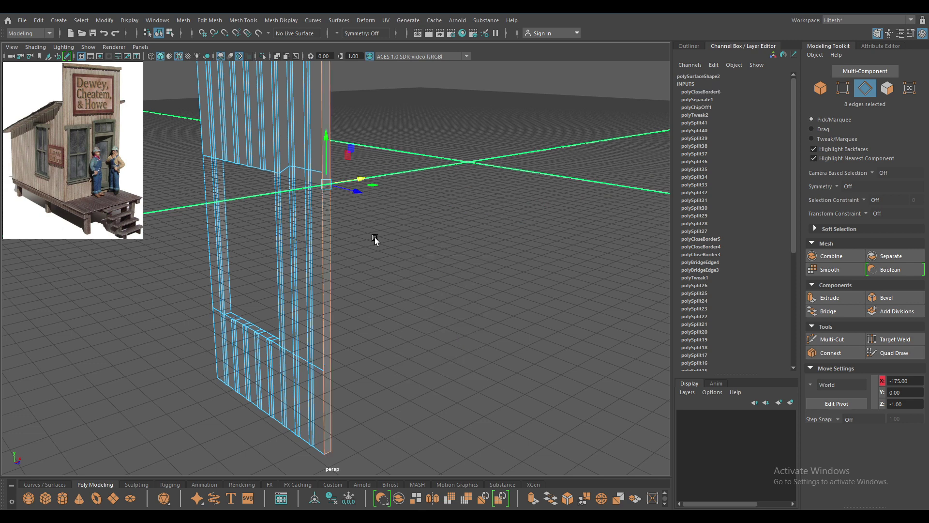
Step: Apply Circularize Vertices to two top-corner vertices, then briefly check Discord
right_drag(353, 176, 324, 177)
click(324, 177)
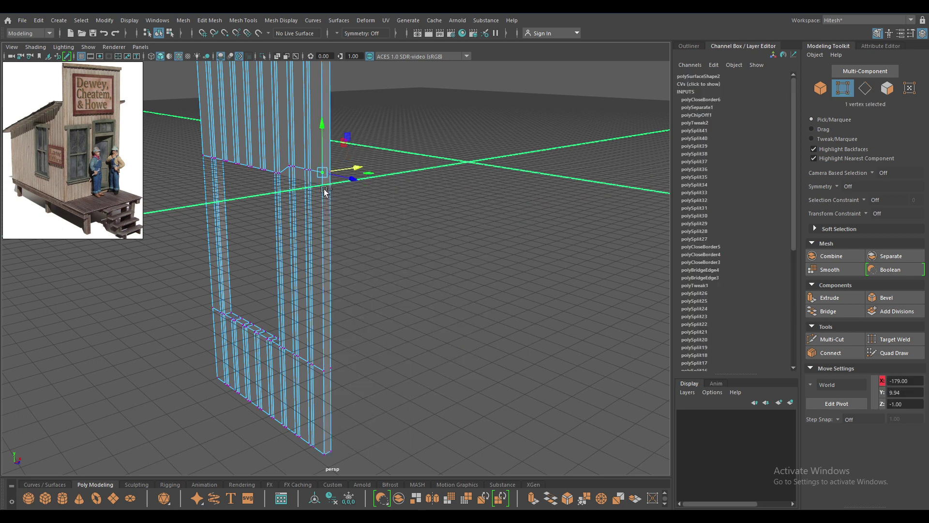
shift+click(329, 188)
shift+right_drag(330, 189, 333, 284)
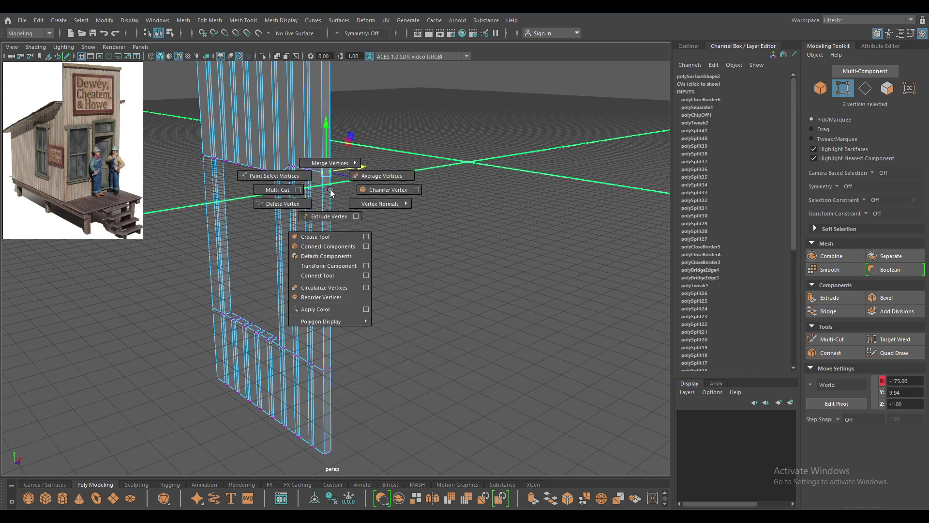
click(333, 342)
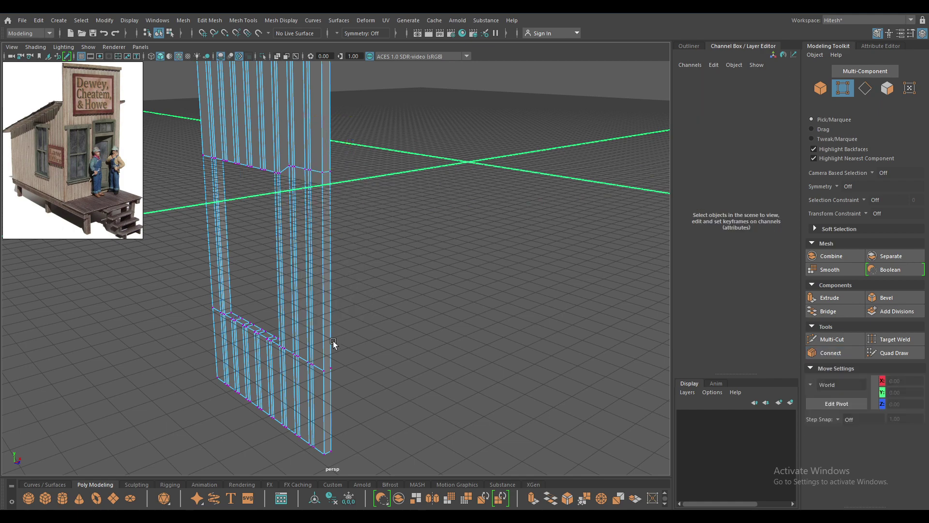
click(330, 369)
click(321, 379)
mouse_move(321, 379)
alt+mouse_down()
mouse_move(325, 307)
mouse_move(395, 344)
mouse_move(415, 320)
mouse_move(412, 330)
alt+mouse_up()
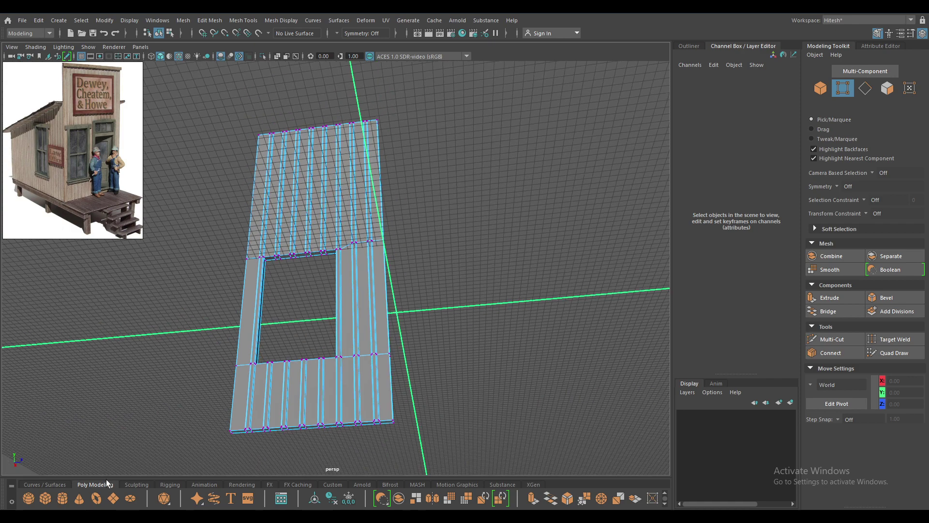
key(alt+Tab)
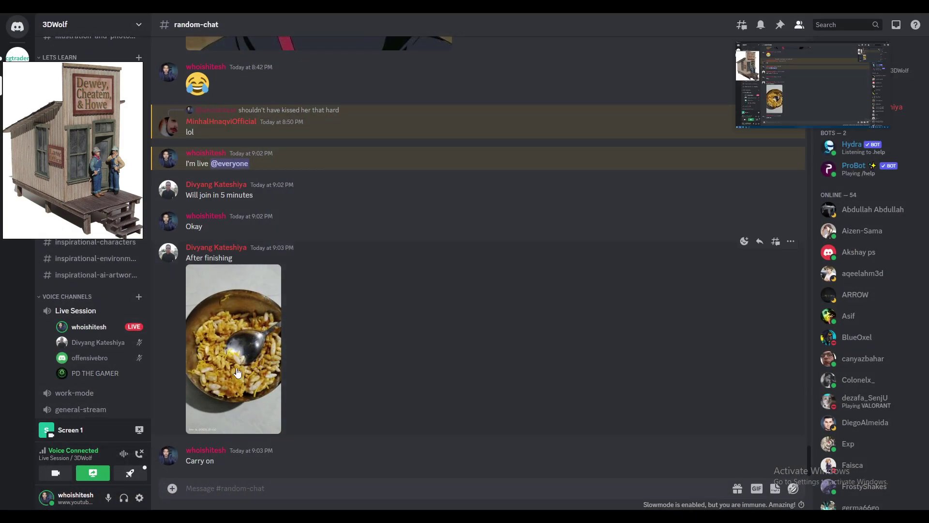
key(alt+Tab)
Step: Unhide the main wall and reference figure, then orbit and zoom around the corner joint
alt+drag(320, 194, 313, 240)
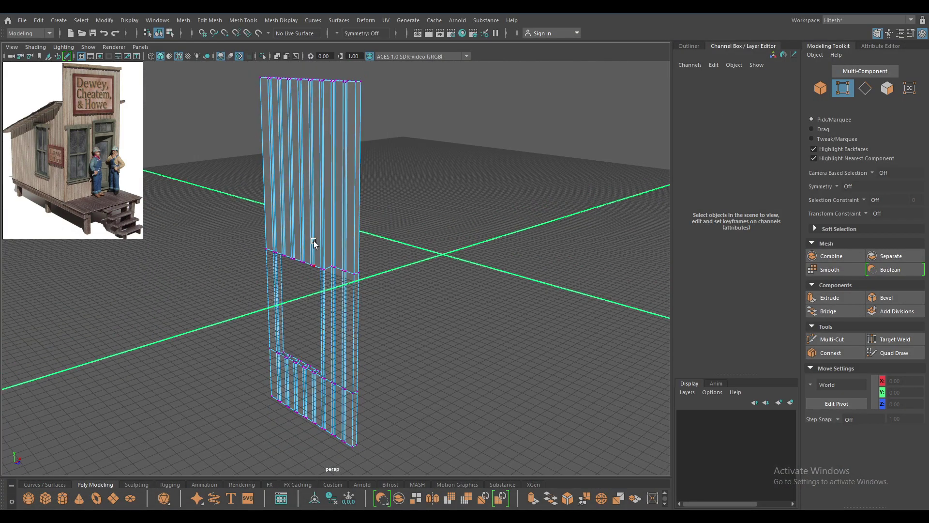
right_drag(314, 241, 398, 187)
key(ctrl+1)
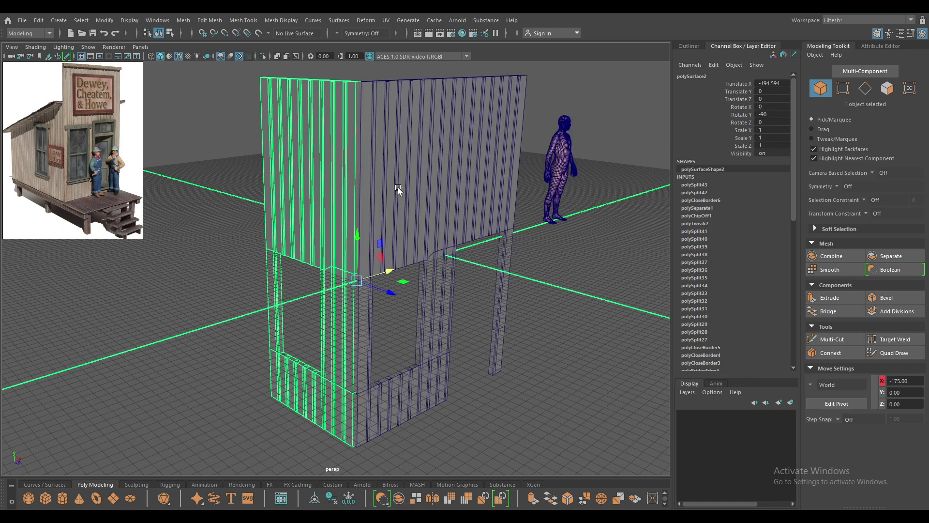
mouse_move(401, 185)
alt+mouse_down()
mouse_move(449, 185)
mouse_move(726, 240)
alt+mouse_up()
key(space)
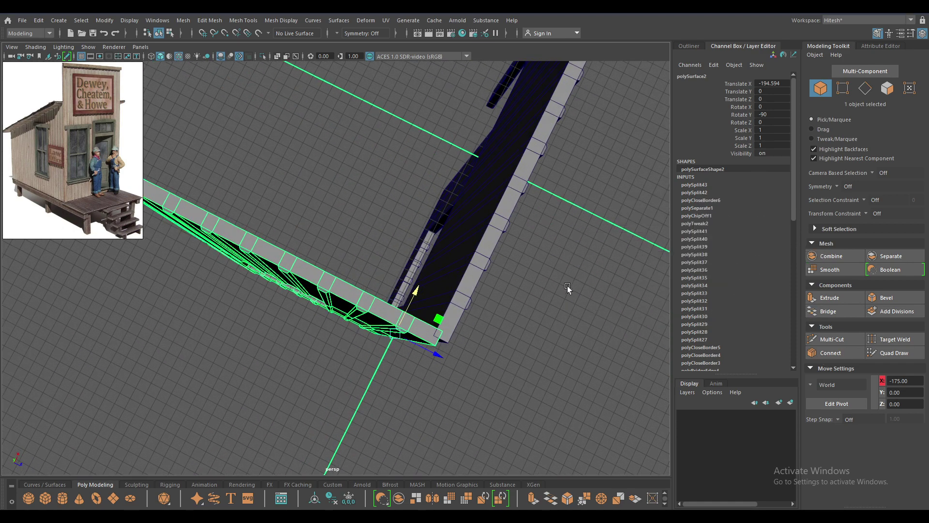
scroll(567, 285, up, 5)
scroll(584, 241, down, 5)
alt+drag(536, 228, 439, 232)
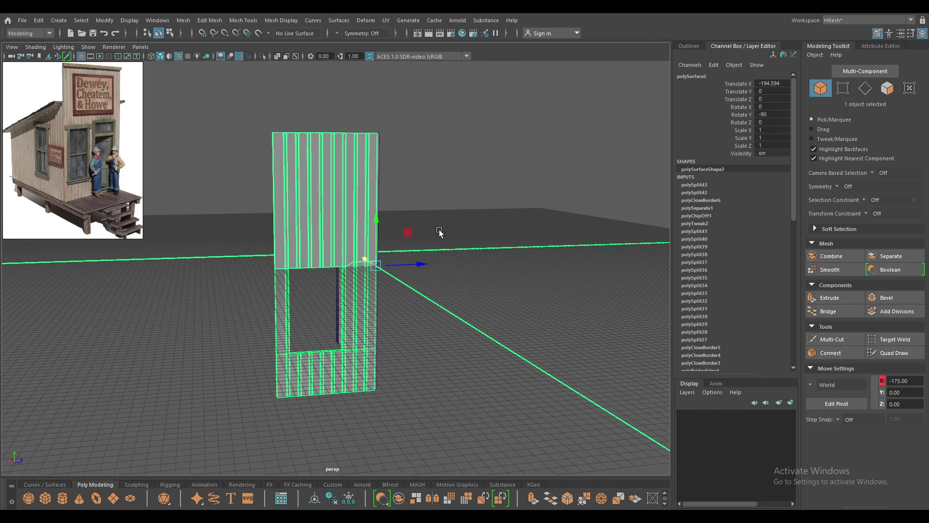
mouse_move(403, 276)
alt+mouse_down()
mouse_move(364, 282)
mouse_move(391, 324)
mouse_move(367, 332)
mouse_move(470, 307)
mouse_move(444, 308)
alt+mouse_up()
scroll(391, 324, up, 3)
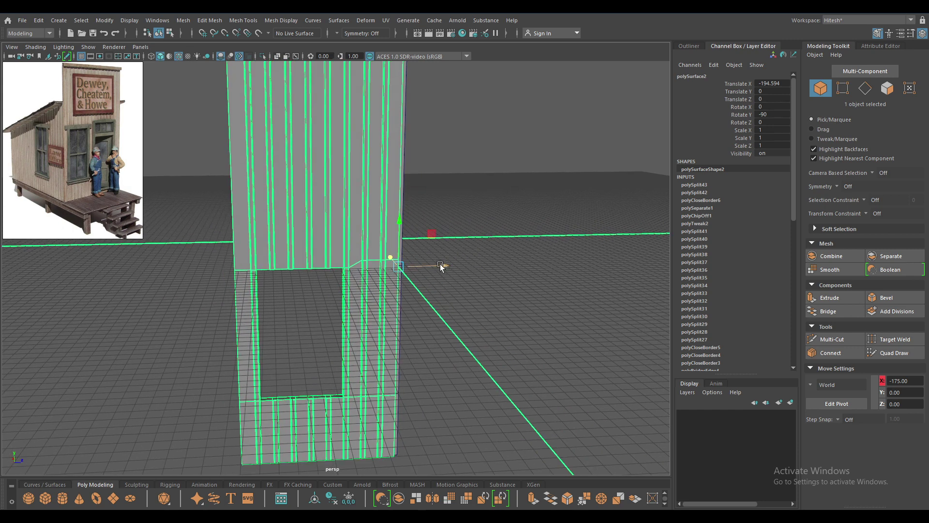
Step: Duplicate the window wall, slide the copy beside it and delete its lower faces
key(ctrl+d)
mouse_move(440, 265)
mouse_down()
mouse_move(267, 289)
mouse_move(411, 282)
mouse_move(411, 292)
mouse_up()
scroll(333, 275, down, 5)
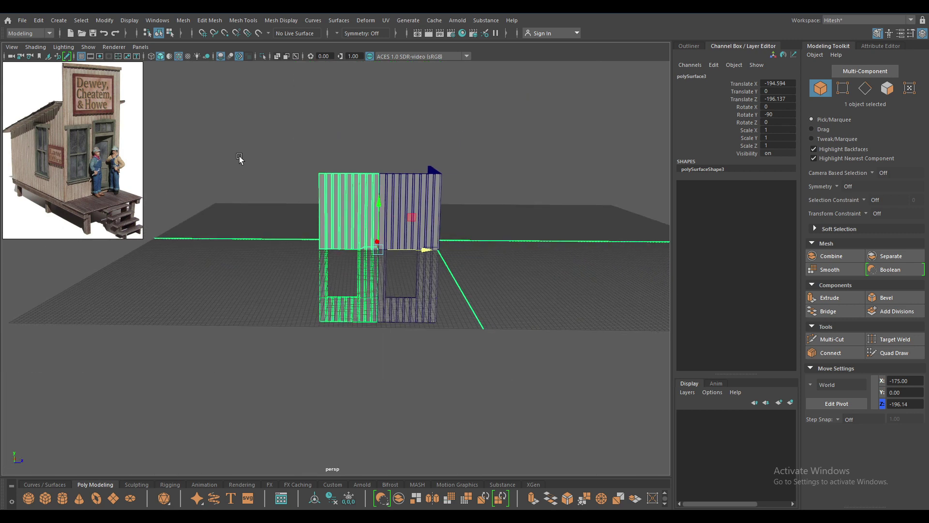
right_drag(239, 156, 239, 182)
mouse_move(319, 222)
alt+mouse_down()
mouse_move(306, 255)
mouse_move(387, 325)
alt+mouse_up()
key(Delete)
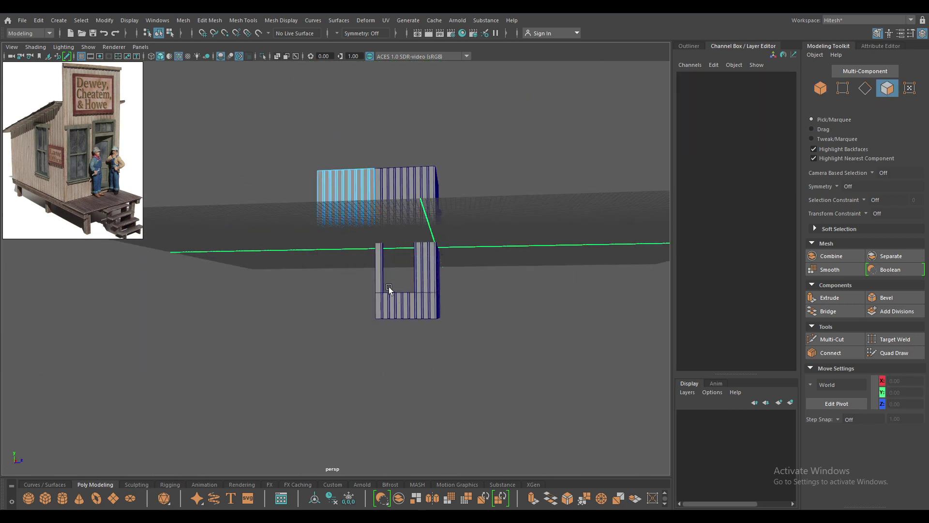
Step: Delete the leftover thin strip of faces from the copied panel
alt+drag(389, 289, 460, 441)
scroll(459, 442, up, 5)
scroll(440, 321, down, 2)
drag(451, 110, 417, 202)
key(Delete)
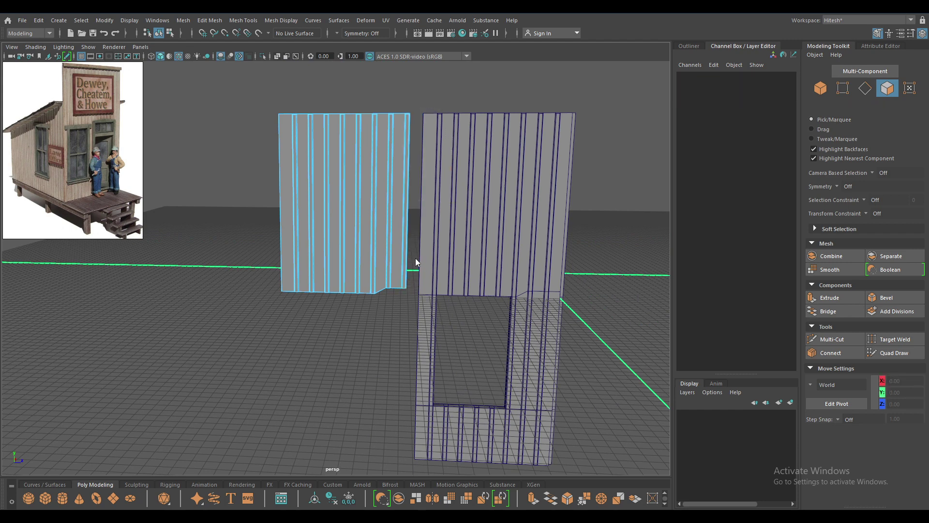
Step: In Left view, point-snap the copy's bottom vertex row down to the wall base
right_drag(416, 262, 368, 236)
drag(435, 261, 276, 329)
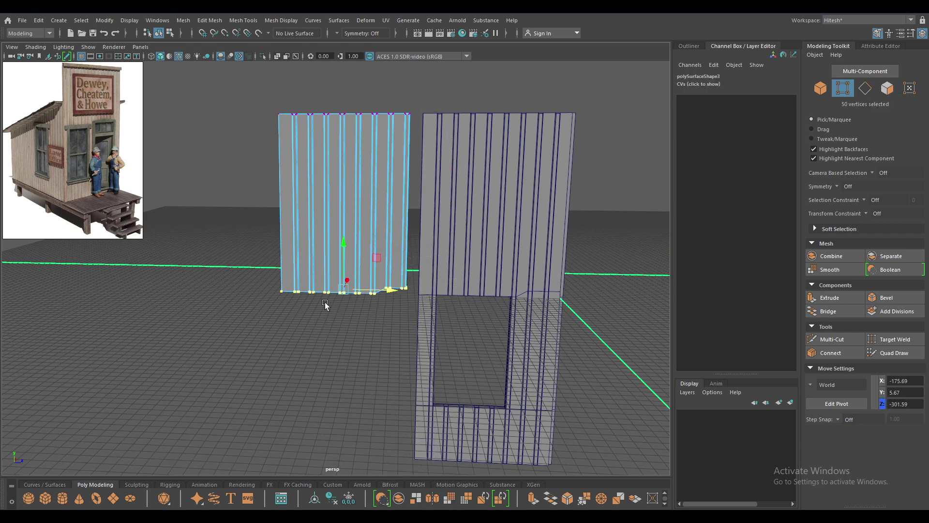
key(space)
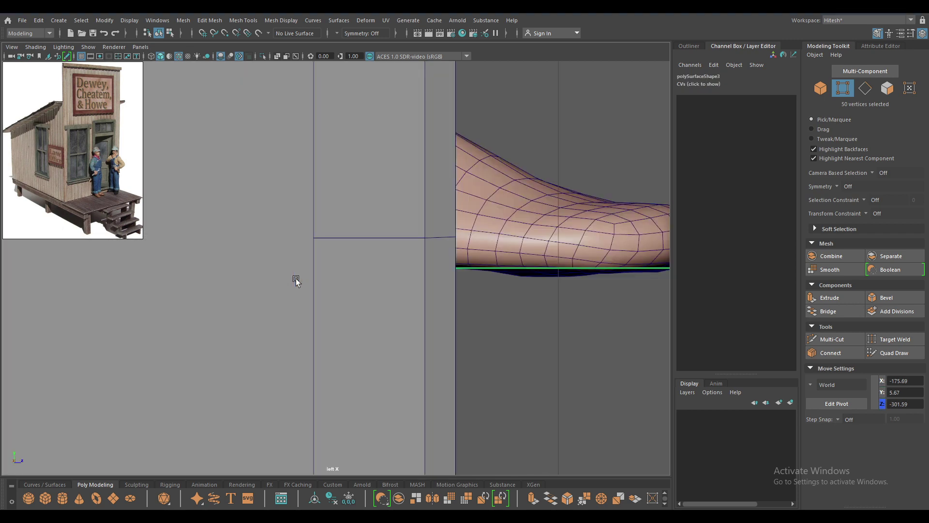
drag(338, 318, 296, 280)
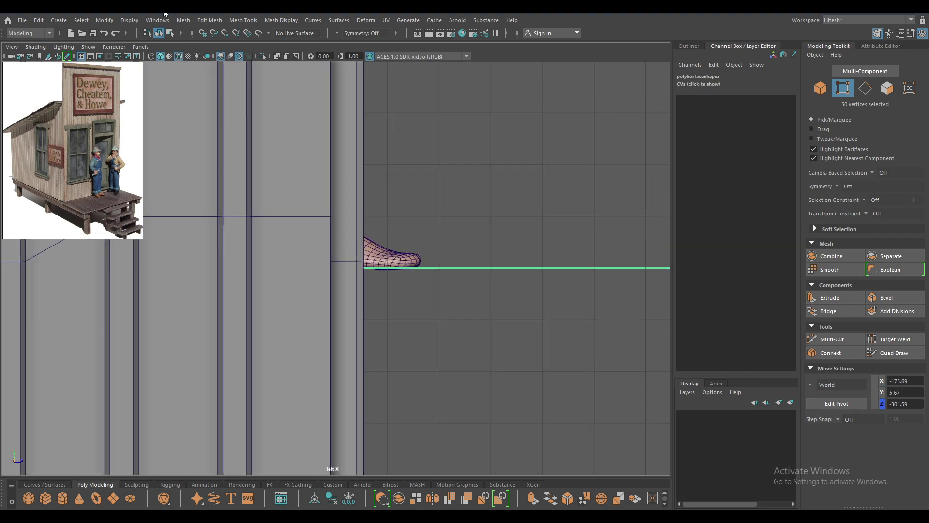
scroll(332, 363, down, 5)
scroll(328, 361, down, 2)
scroll(350, 230, down, 2)
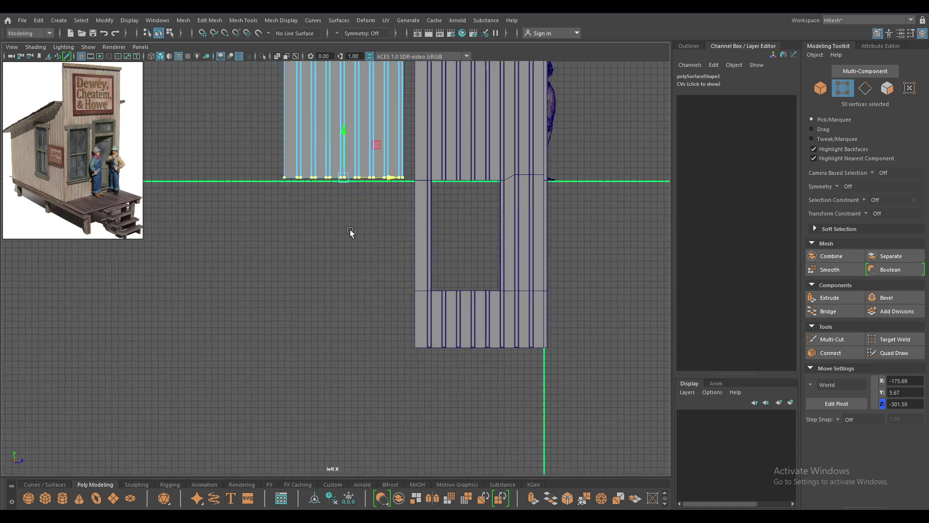
key(v)
drag(344, 179, 342, 372)
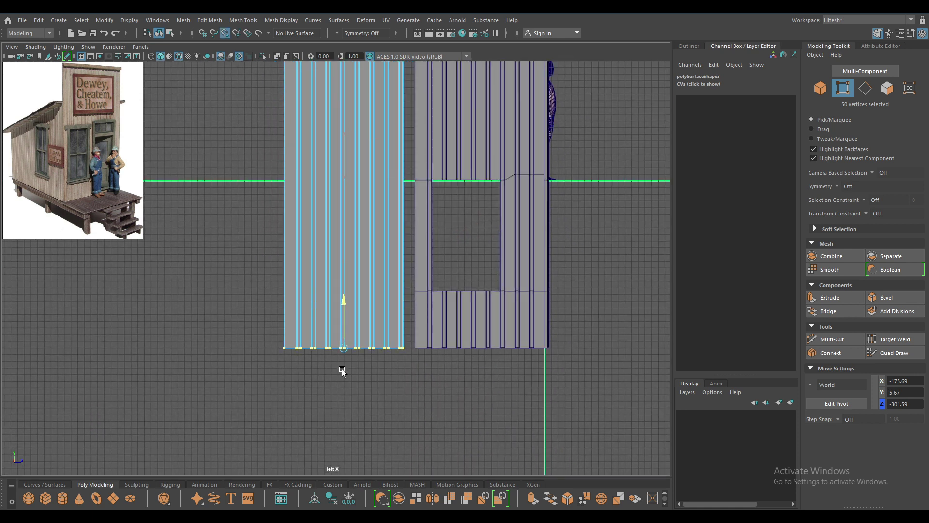
alt+middle_drag(381, 171, 389, 245)
Step: Slide the panel along Z flush against the window wall
right_drag(396, 178, 421, 182)
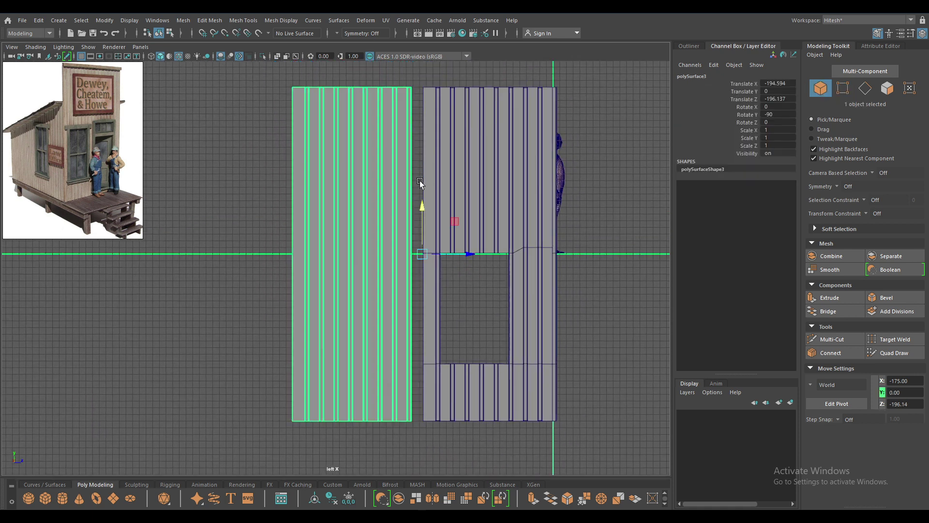
drag(472, 256, 484, 256)
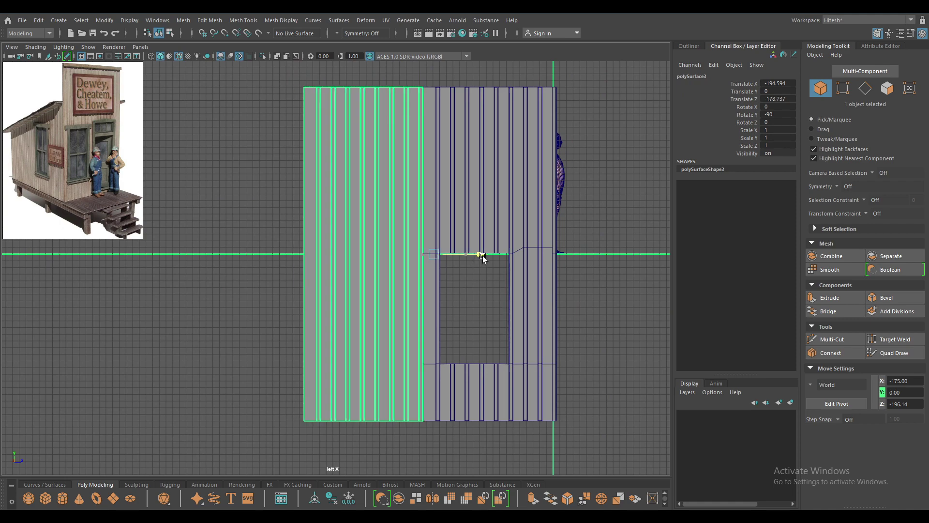
alt+middle_drag(455, 192, 414, 257)
Step: Move the window wall to Translate Z 21.92
mouse_move(415, 257)
alt+mouse_down()
mouse_move(432, 203)
mouse_move(490, 211)
alt+mouse_up()
click(432, 202)
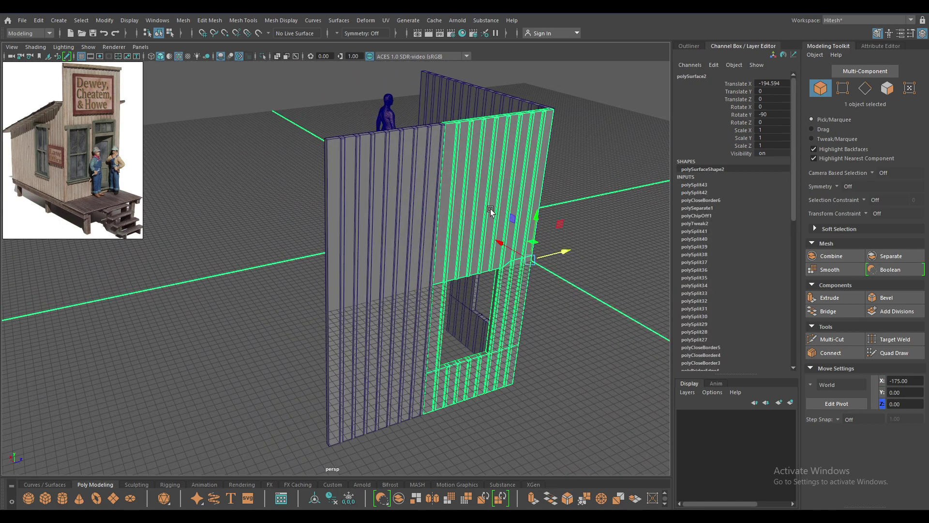
drag(568, 260, 578, 249)
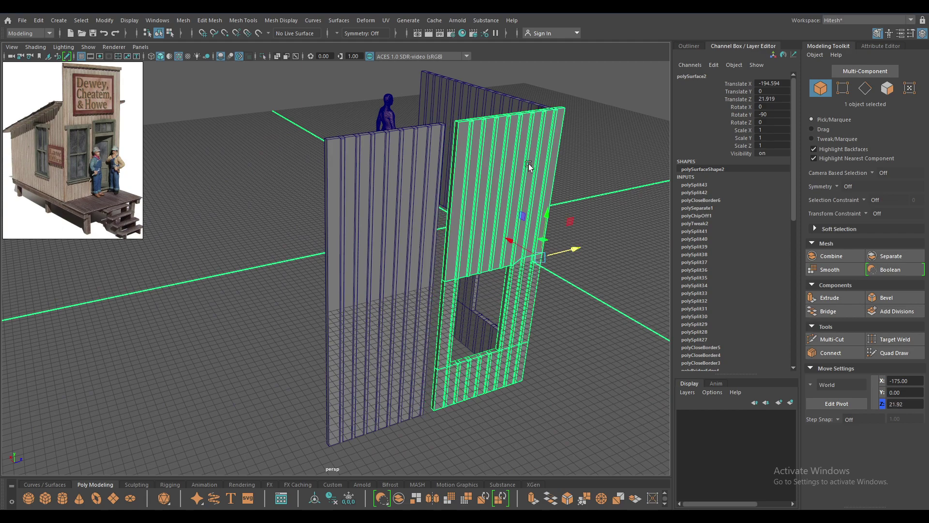
scroll(529, 166, up, 5)
alt+drag(436, 290, 321, 356)
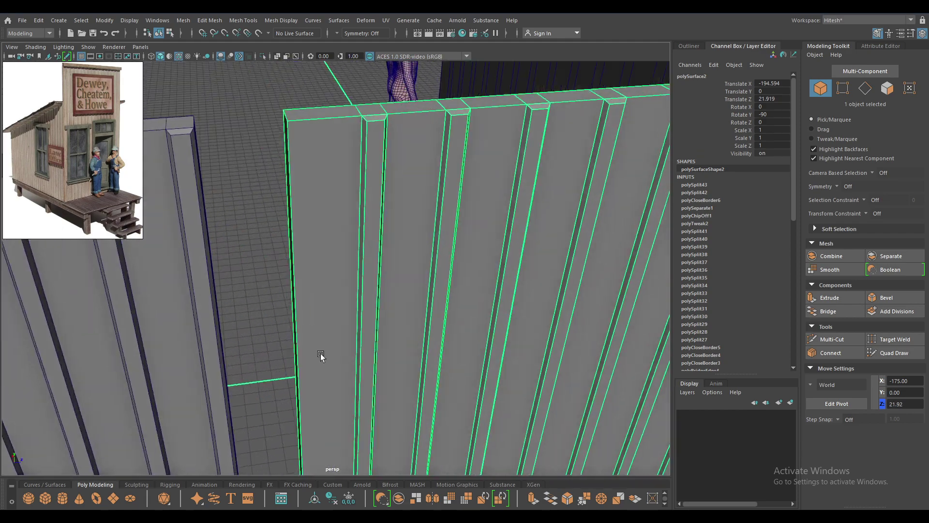
scroll(321, 356, down, 4)
mouse_move(266, 339)
alt+mouse_down()
mouse_move(452, 388)
mouse_move(624, 326)
mouse_move(634, 254)
alt+mouse_up()
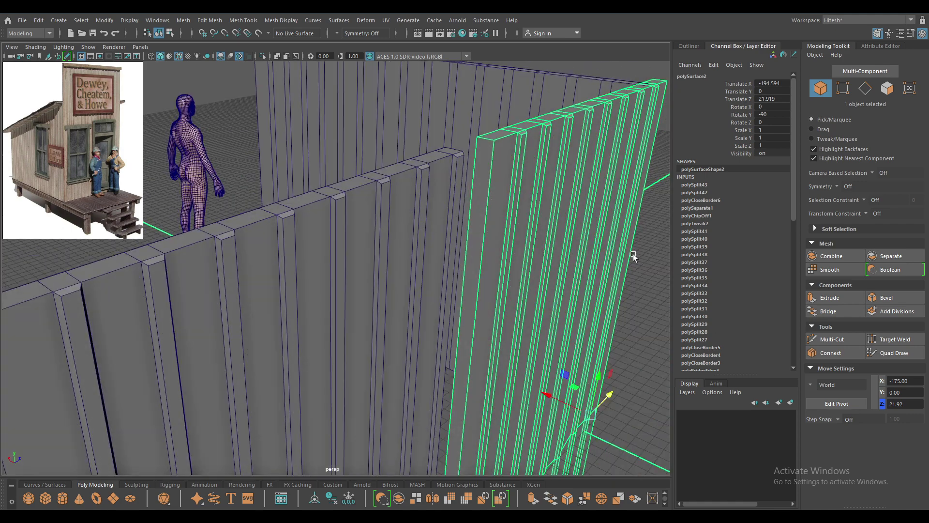
Step: Delete the edge face strips on the window wall's side facing the plain panel
right_drag(525, 181, 525, 208)
click(490, 211)
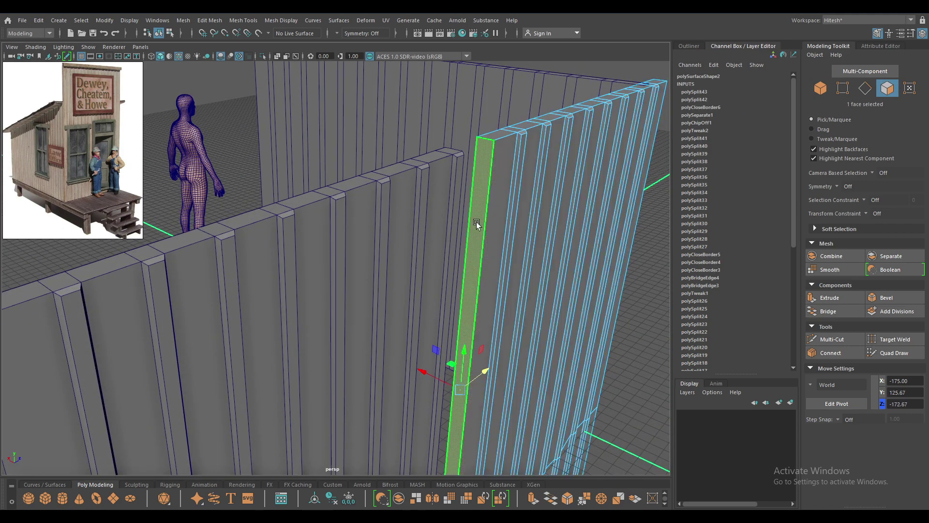
mouse_move(479, 218)
alt+mouse_down()
mouse_move(494, 218)
mouse_move(378, 259)
alt+mouse_up()
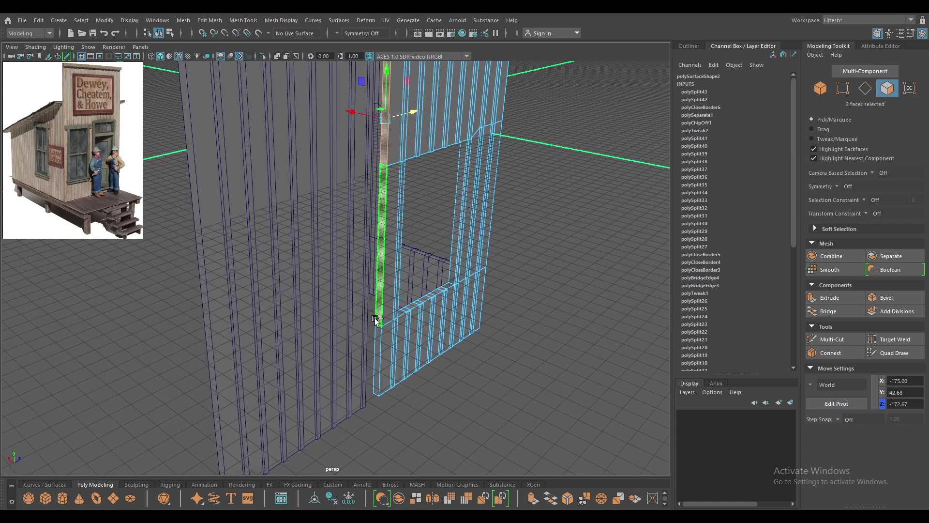
shift+click(378, 291)
shift+click(376, 347)
key(Delete)
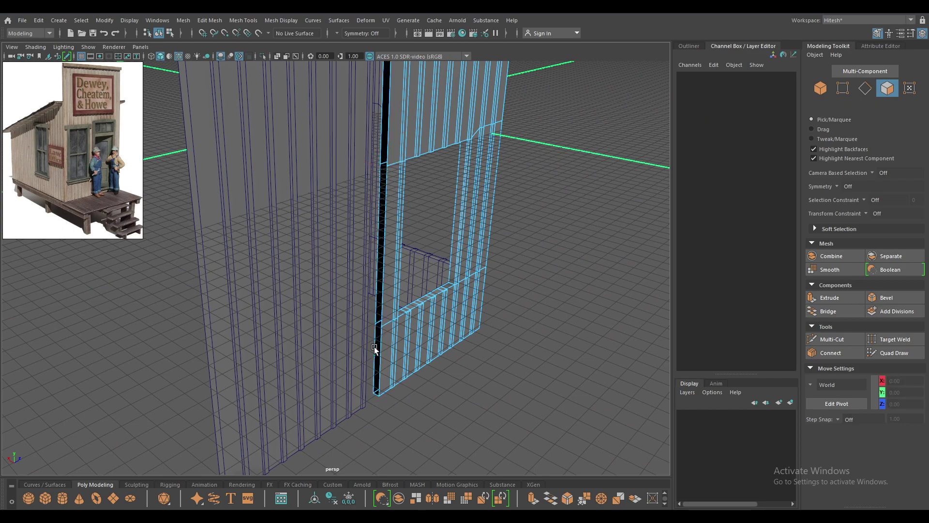
mouse_move(376, 348)
alt+mouse_down()
mouse_move(403, 277)
mouse_move(361, 282)
mouse_move(283, 343)
alt+mouse_up()
Step: Duplicate the plain plank panel and slide the copy far along Z
scroll(288, 185, down, 5)
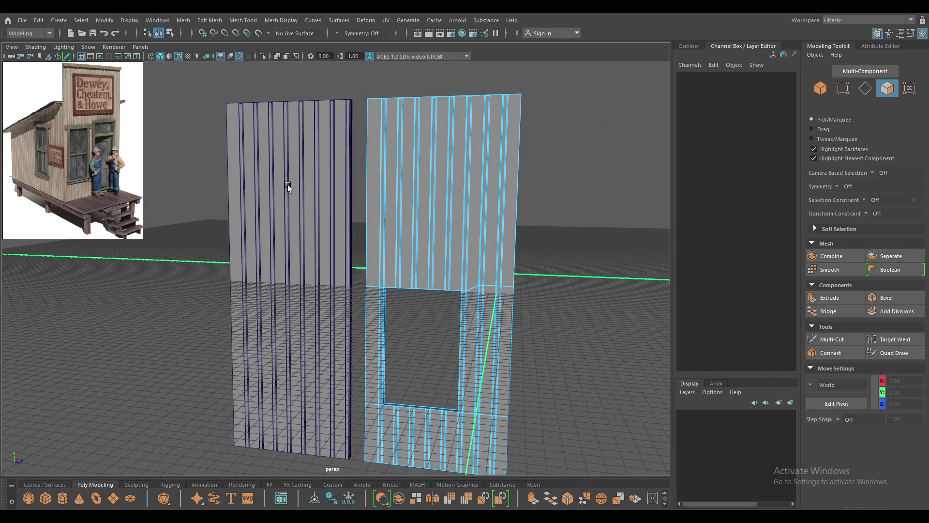
right_drag(302, 159, 332, 145)
scroll(298, 214, up, 2)
click(298, 214)
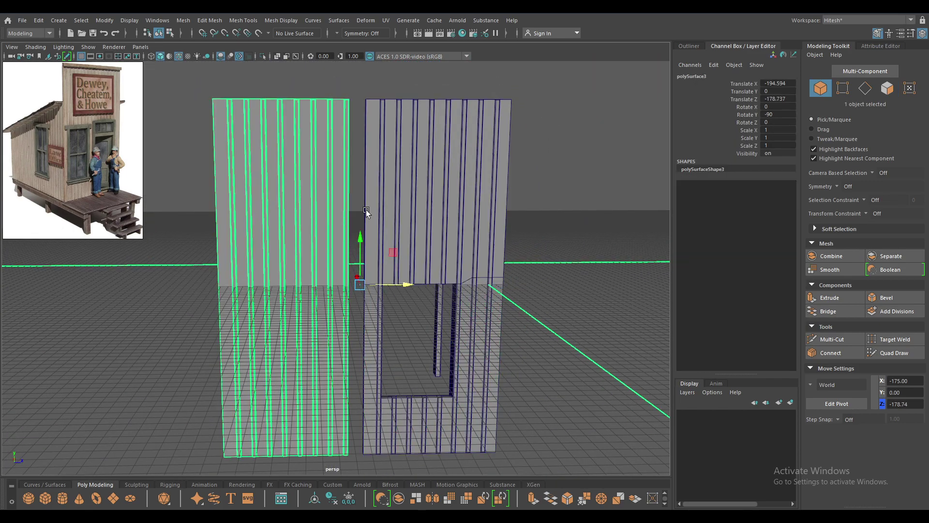
scroll(367, 213, down, 5)
alt+drag(330, 112, 367, 213)
scroll(365, 213, up, 2)
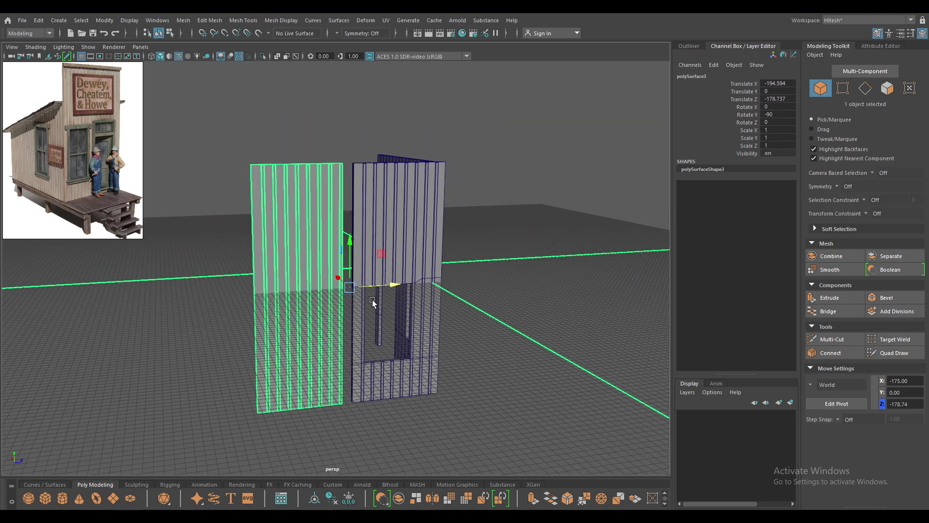
scroll(325, 262, up, 2)
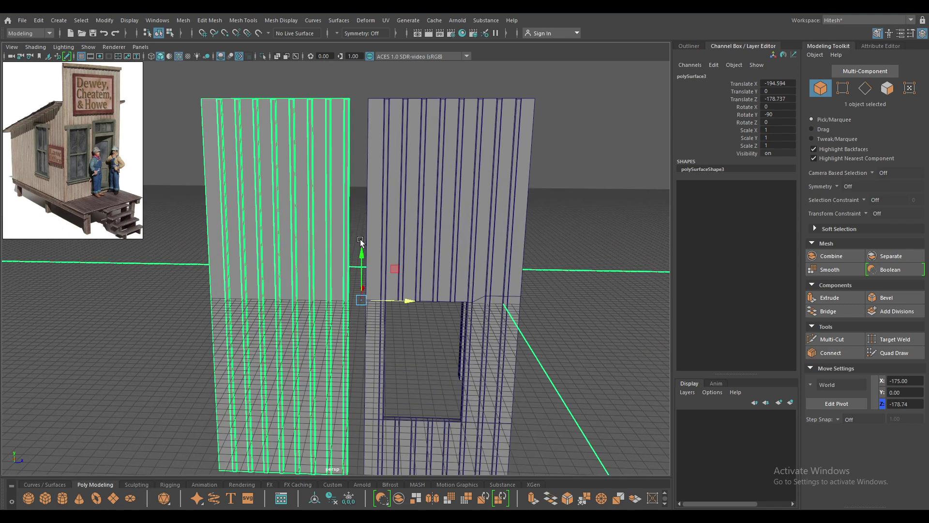
scroll(387, 213, up, 2)
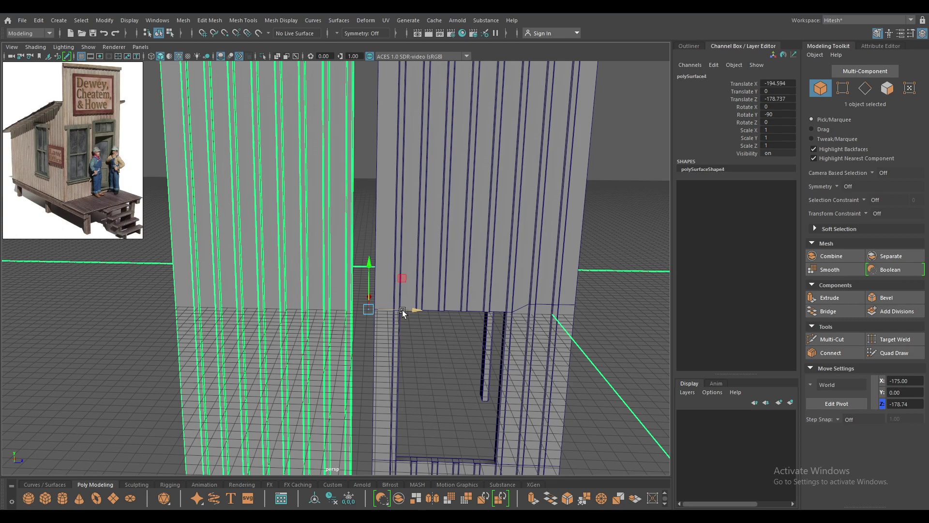
drag(402, 313, 167, 286)
mouse_move(292, 273)
alt+mouse_down()
mouse_move(259, 220)
mouse_move(267, 196)
alt+mouse_up()
Step: Slide the new panel back to Z -357.475, edge to edge with its neighbour
right_drag(266, 197, 264, 179)
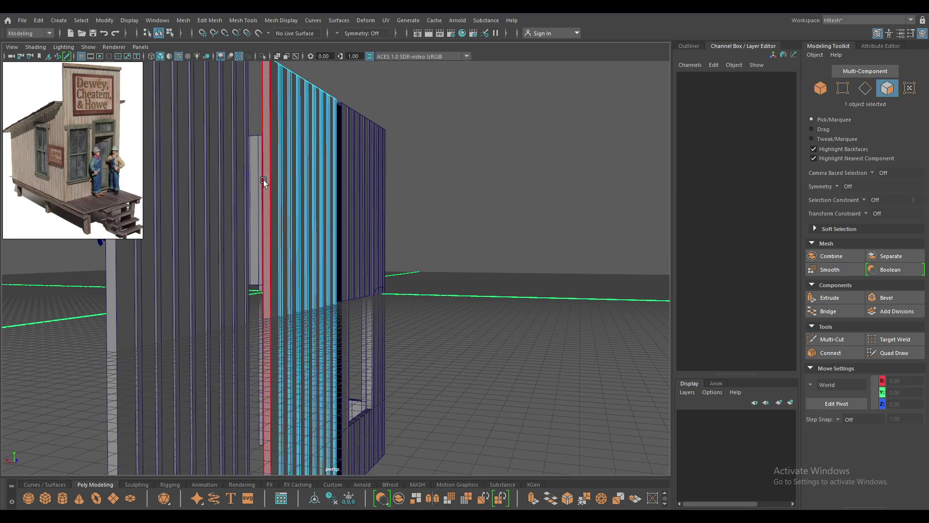
click(279, 262)
mouse_move(279, 261)
alt+mouse_down()
mouse_move(329, 203)
mouse_move(244, 246)
mouse_move(179, 202)
mouse_move(241, 166)
mouse_move(325, 262)
alt+mouse_up()
key(F8)
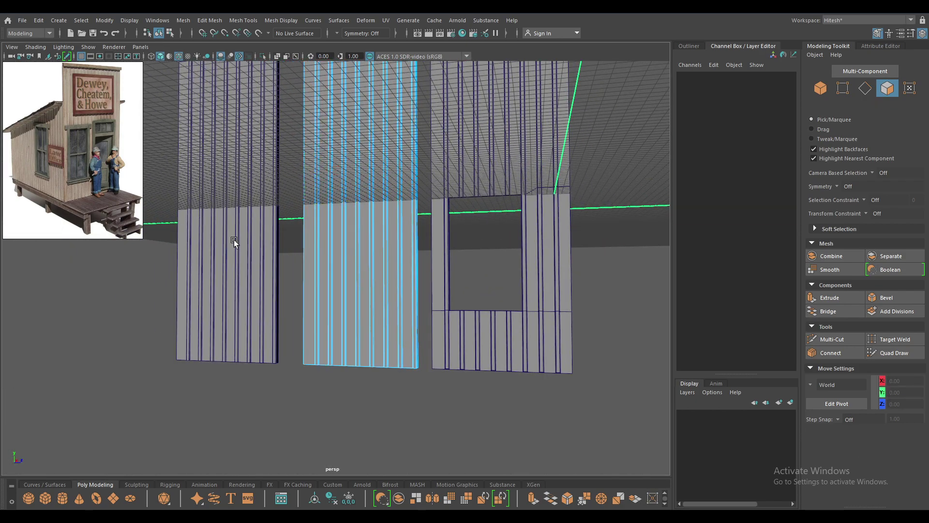
click(233, 240)
mouse_move(322, 225)
alt+mouse_down()
mouse_move(380, 292)
mouse_move(370, 219)
alt+mouse_up()
scroll(348, 313, up, 3)
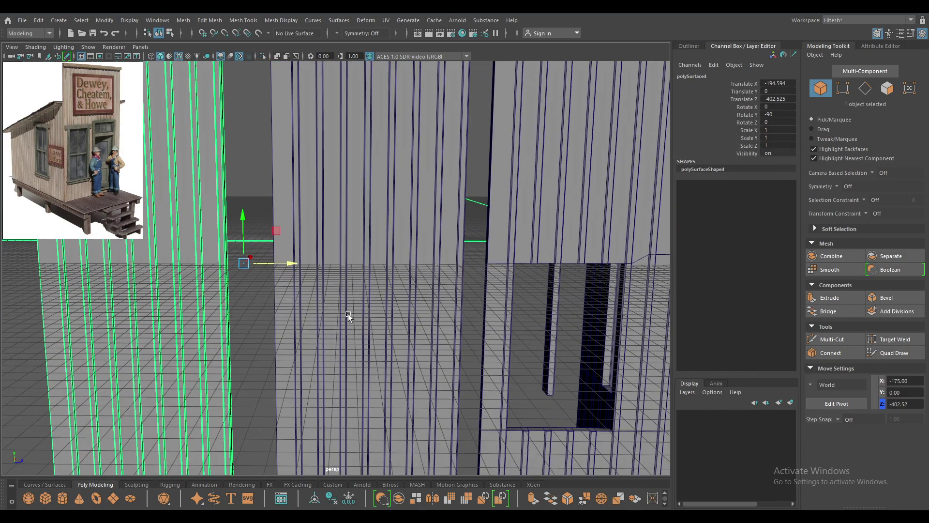
mouse_move(287, 269)
mouse_down()
mouse_move(340, 262)
mouse_move(314, 165)
mouse_up()
Step: In Left view, nudge the new panel along Z to close the seam with its neighbour
key(space)
drag(332, 220, 295, 206)
scroll(267, 208, up, 5)
scroll(336, 191, down, 2)
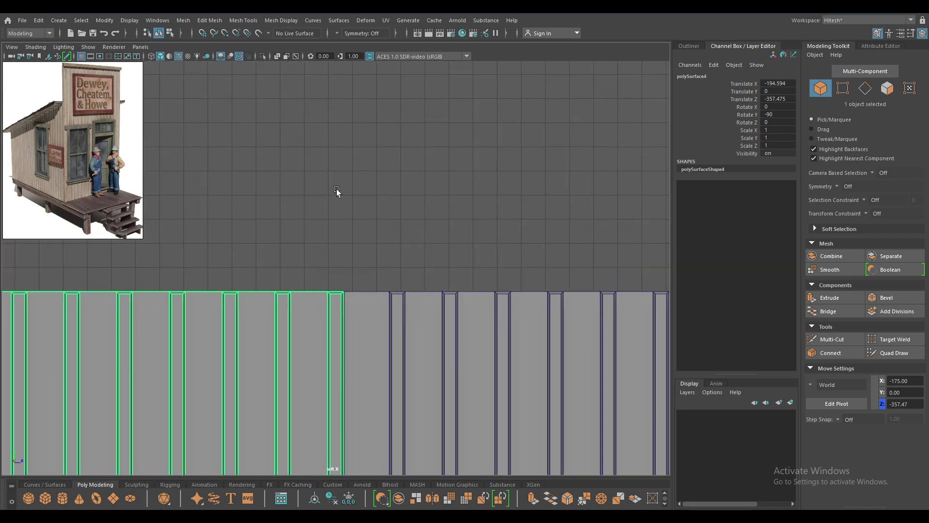
scroll(442, 312, up, 3)
scroll(443, 312, up, 2)
scroll(469, 261, up, 2)
scroll(448, 315, down, 1)
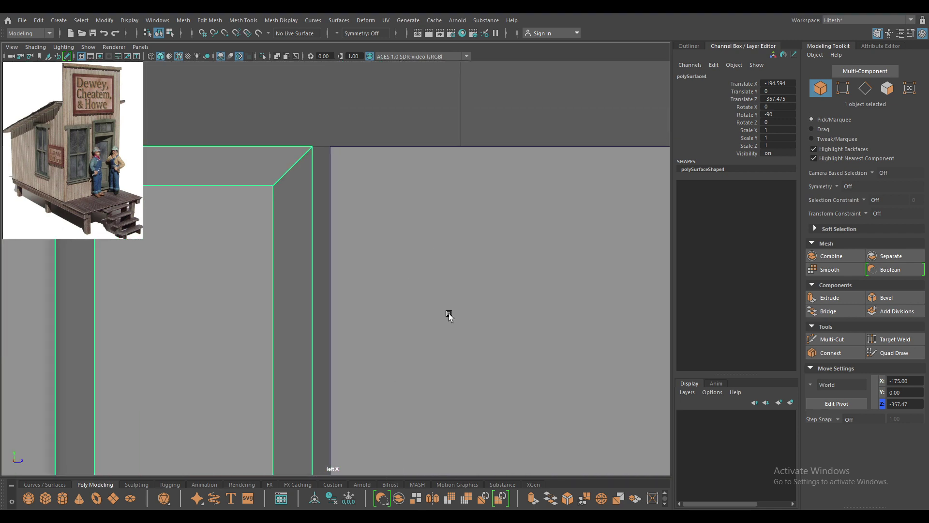
scroll(439, 232, up, 2)
middle_drag(438, 232, 461, 233)
scroll(444, 262, down, 3)
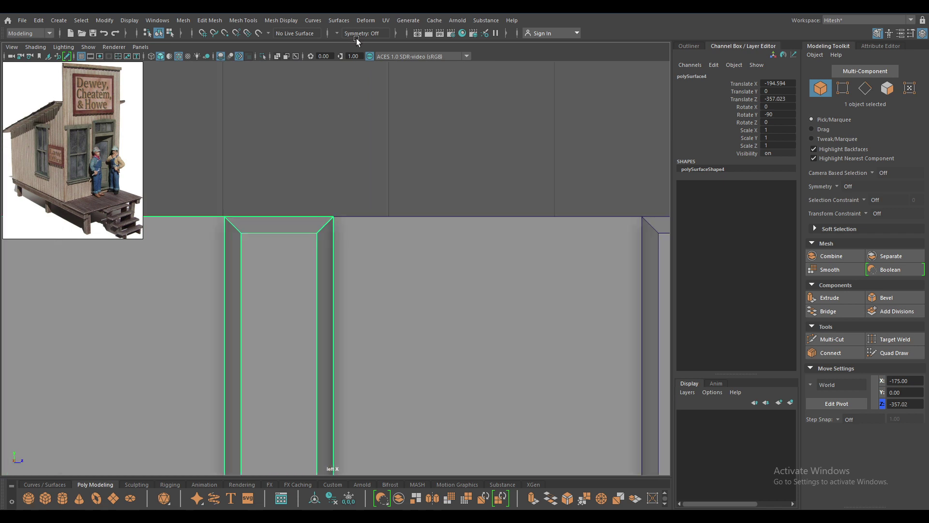
scroll(426, 287, down, 2)
scroll(426, 287, down, 2)
Step: Select both plain plank panels and Combine them into one mesh
shift+drag(279, 214, 417, 376)
shift+right_drag(423, 183, 409, 307)
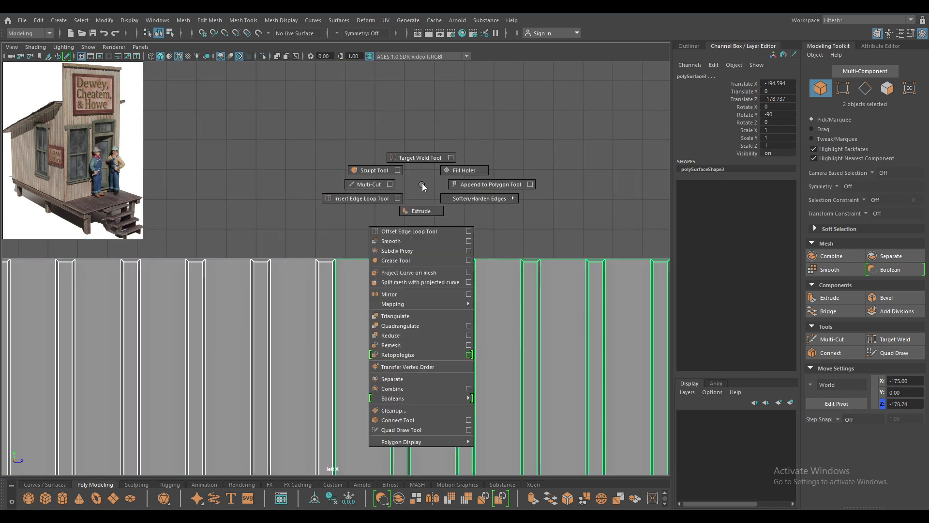
click(392, 389)
scroll(362, 230, down, 2)
scroll(362, 162, down, 2)
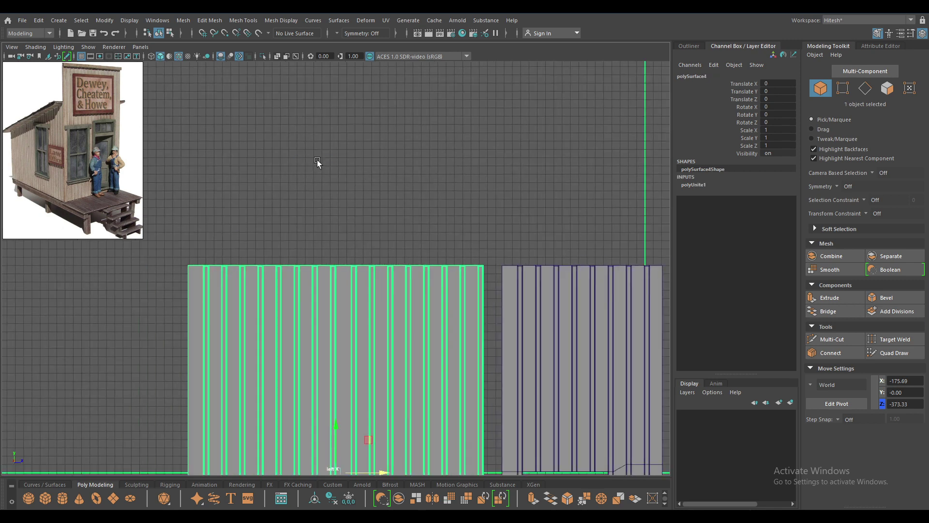
Step: Merge the vertices along the plank seam of the combined panel
key(F9)
scroll(315, 165, down, 1)
scroll(311, 167, down, 2)
alt+middle_drag(378, 295, 385, 216)
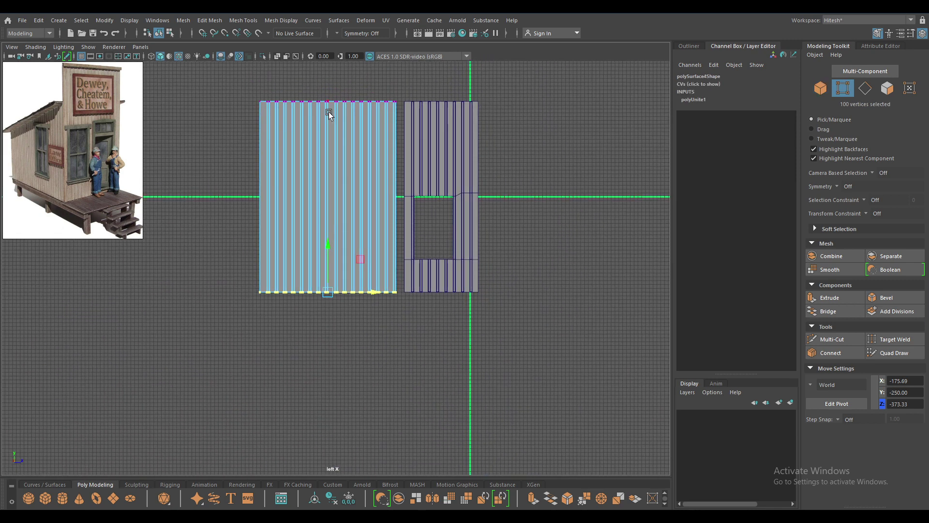
drag(336, 345, 334, 347)
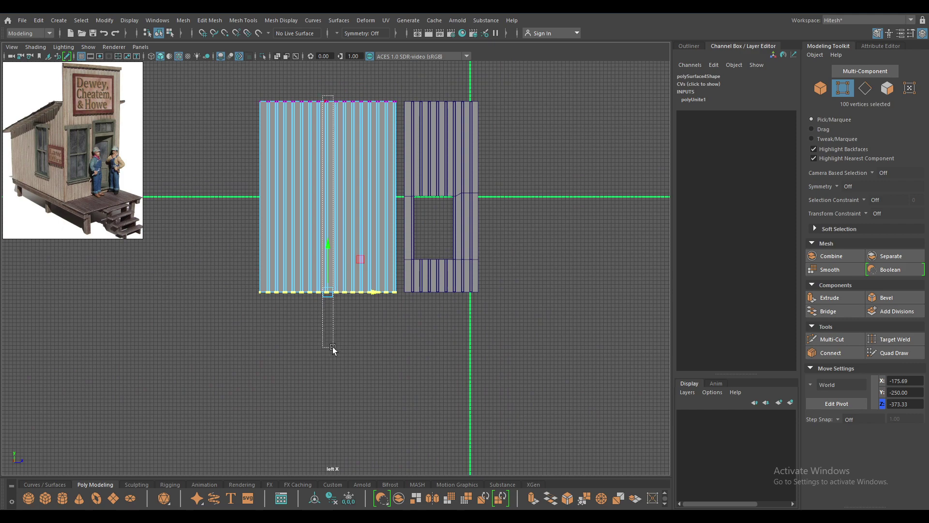
key(space)
click(359, 221)
mouse_move(345, 129)
alt+mouse_down()
mouse_move(318, 152)
mouse_move(404, 369)
mouse_move(370, 255)
alt+mouse_up()
scroll(404, 369, up, 3)
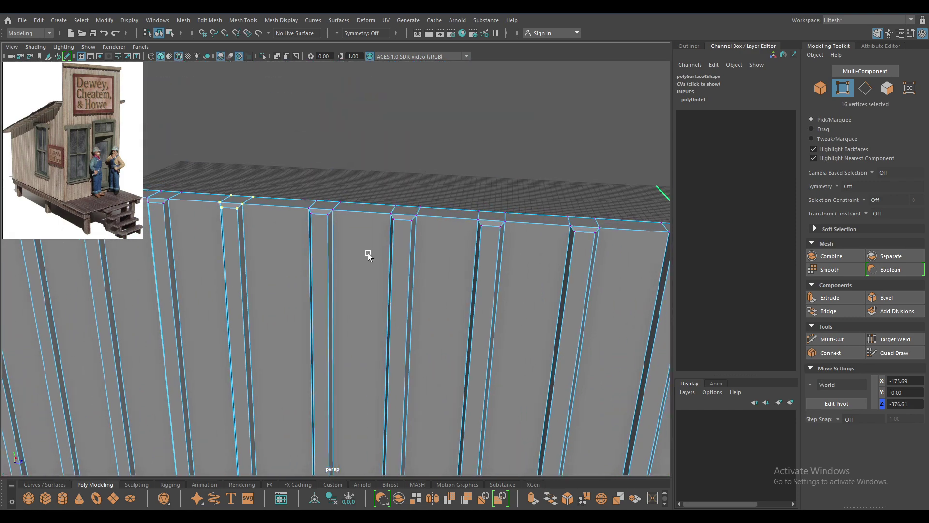
scroll(385, 307, up, 2)
scroll(434, 334, up, 2)
scroll(400, 310, up, 2)
scroll(400, 310, down, 2)
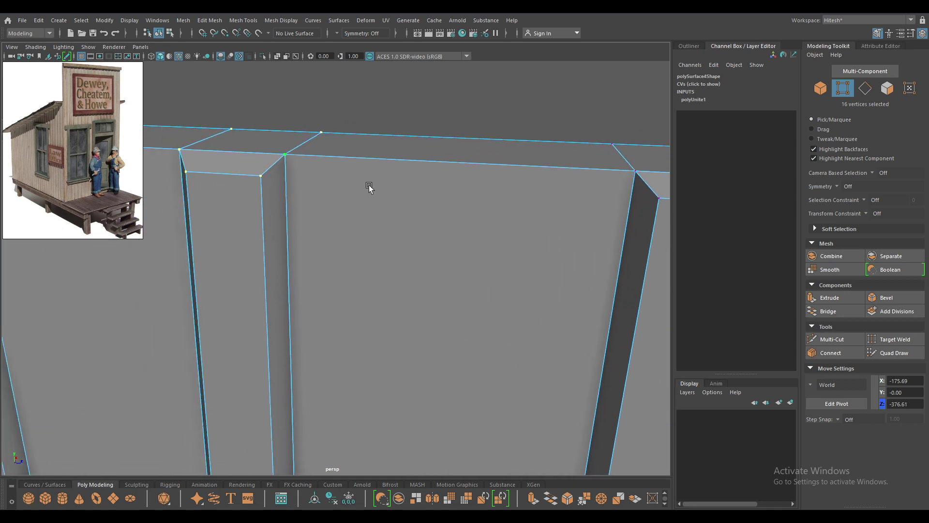
shift+right_drag(368, 183, 414, 141)
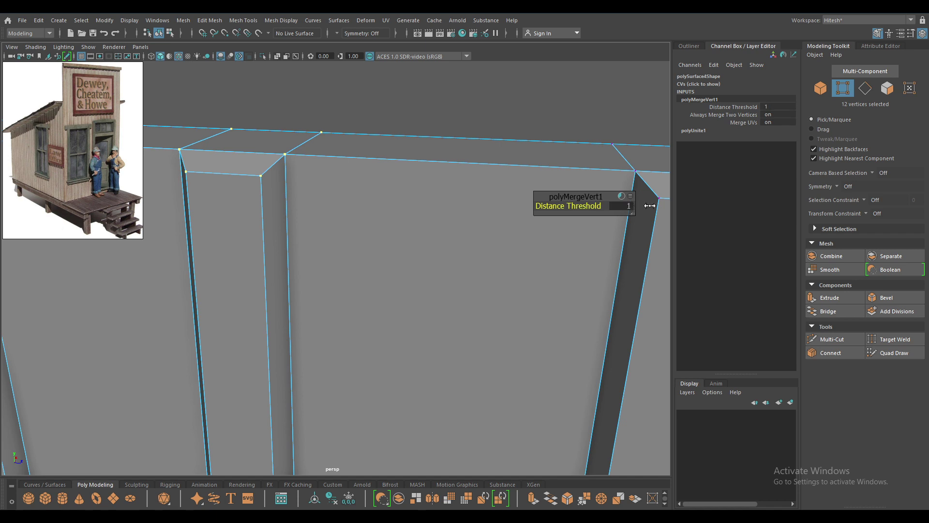
Step: Return to Object mode, reselect the plank wall and turn off its smooth preview
right_drag(287, 162, 362, 121)
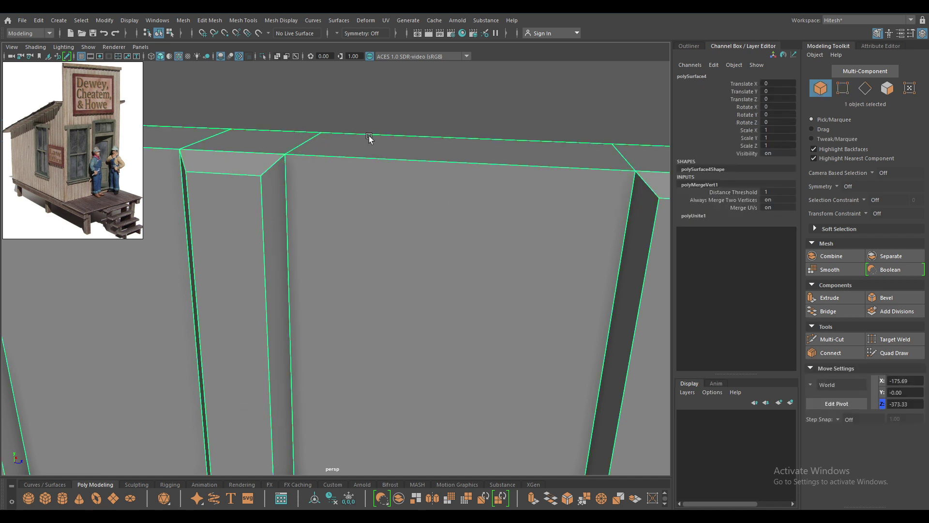
right_click(361, 185)
right_drag(361, 185, 422, 132)
scroll(420, 132, down, 5)
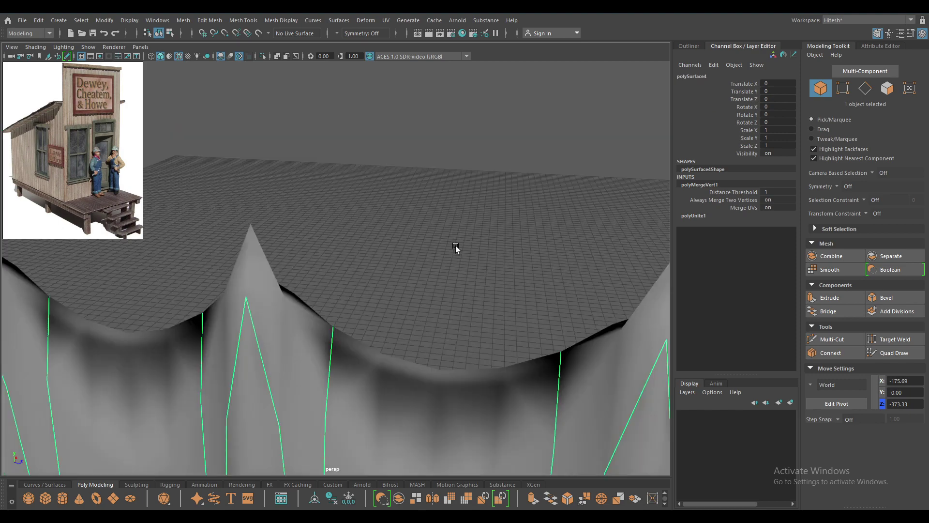
scroll(455, 245, down, 5)
scroll(421, 203, down, 3)
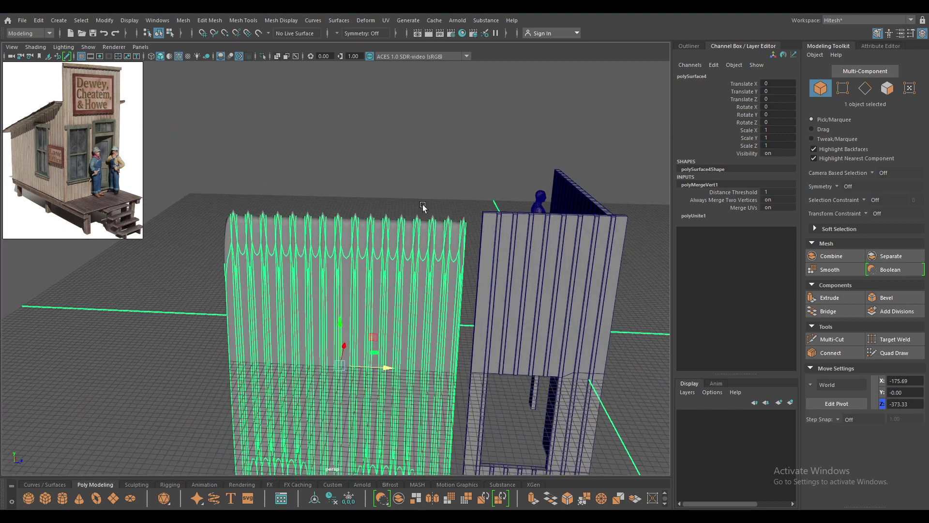
scroll(423, 207, up, 2)
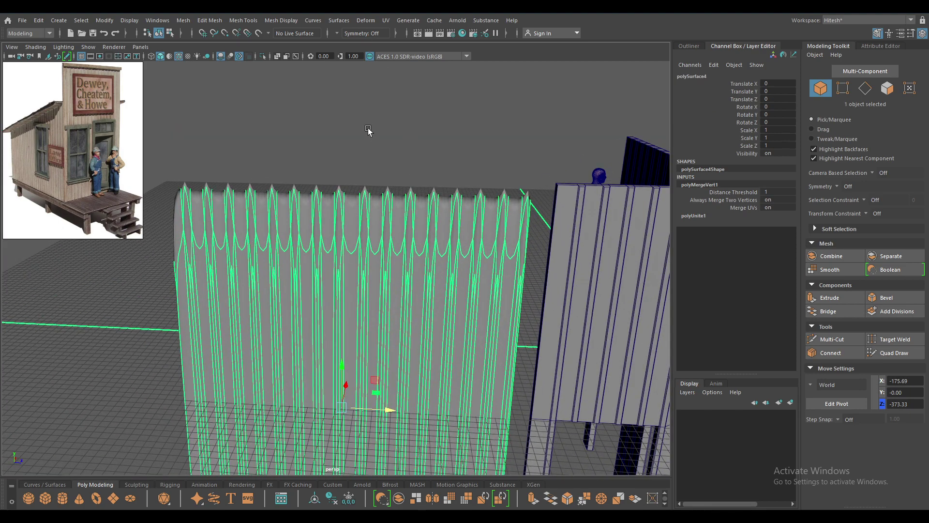
click(370, 130)
click(413, 331)
key(1)
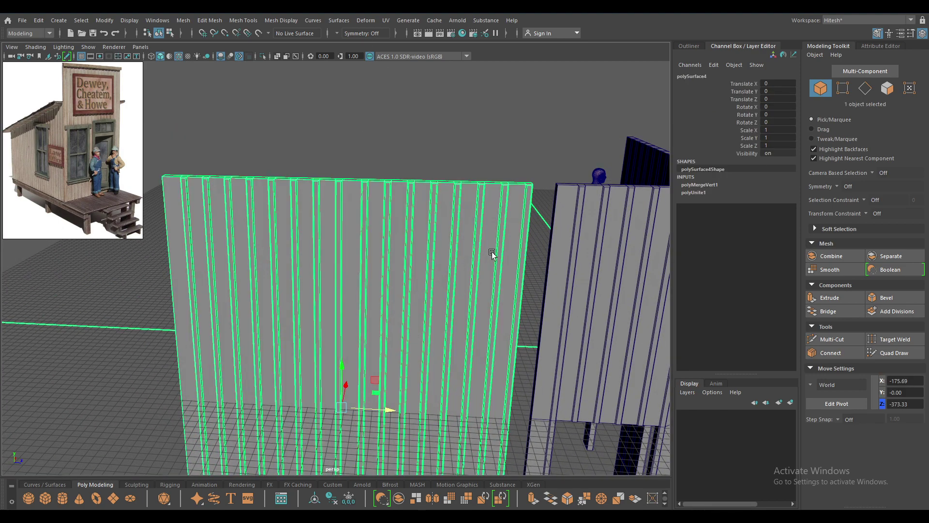
scroll(413, 168, up, 3)
Step: In Left view, move the plank wall along Z flush against the windowed wall
key(space)
mouse_move(414, 167)
mouse_down()
mouse_move(368, 155)
mouse_move(384, 141)
mouse_up()
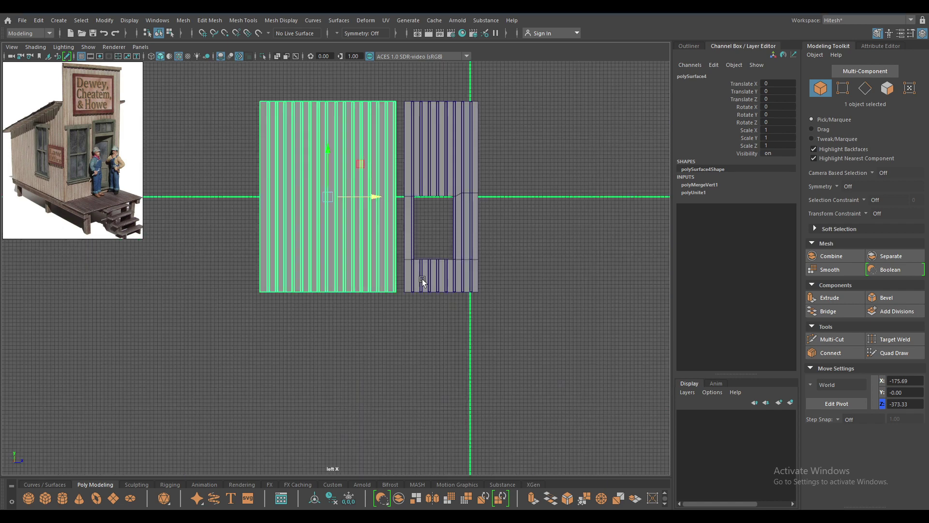
scroll(422, 278, up, 3)
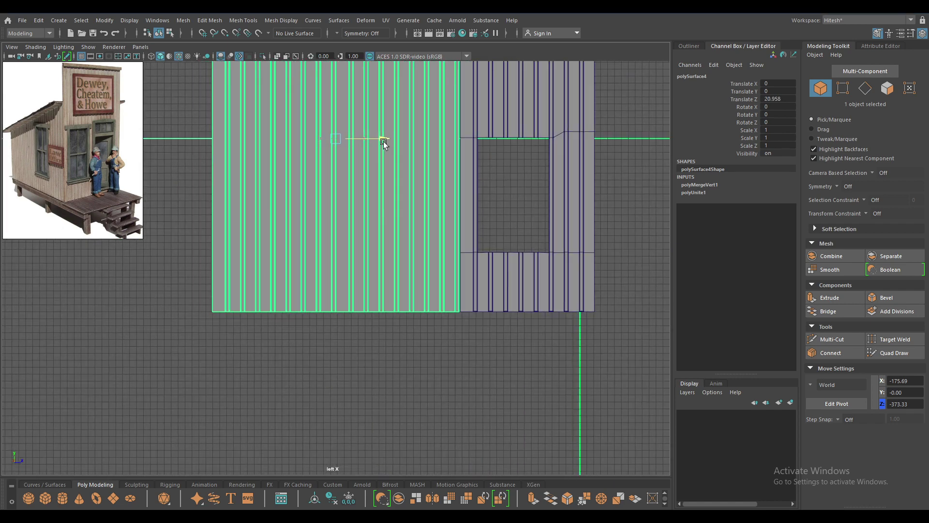
scroll(337, 358, up, 2)
scroll(413, 169, up, 3)
scroll(414, 169, up, 3)
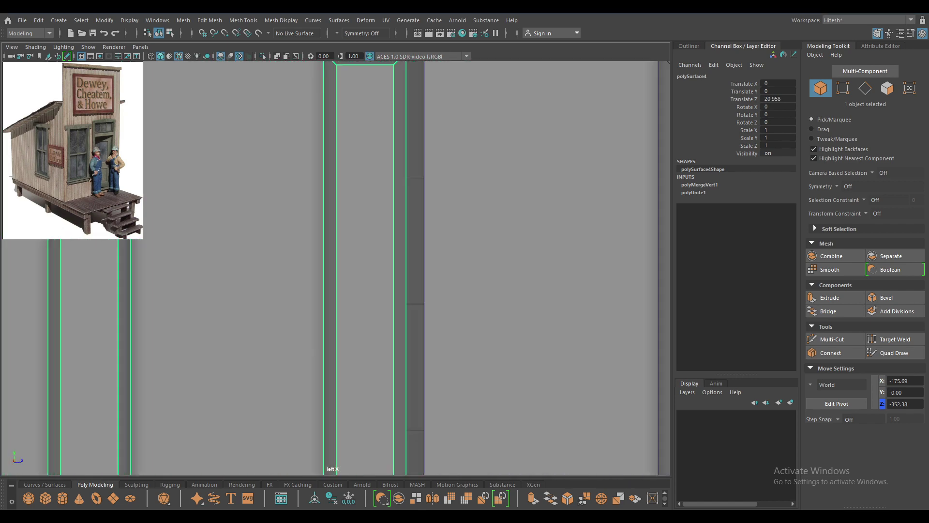
scroll(416, 321, up, 3)
middle_drag(423, 231, 458, 229)
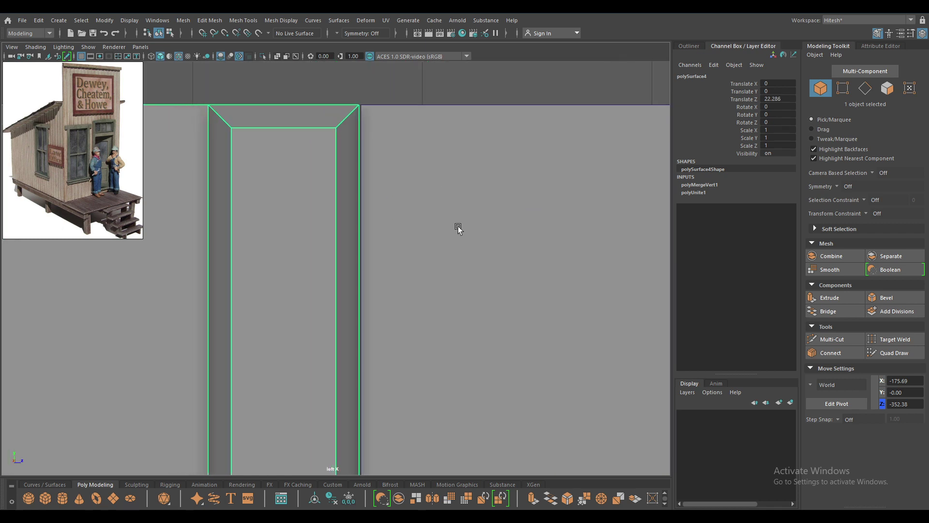
middle_drag(459, 229, 460, 228)
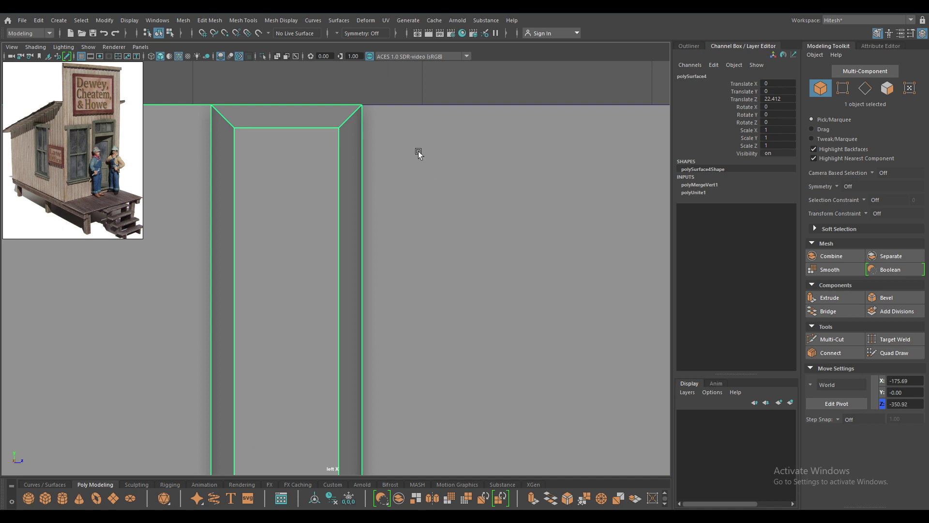
Step: Select the windowed wall and plank wall and Combine them into one mesh
click(405, 124)
scroll(425, 196, up, 1)
shift+click(310, 213)
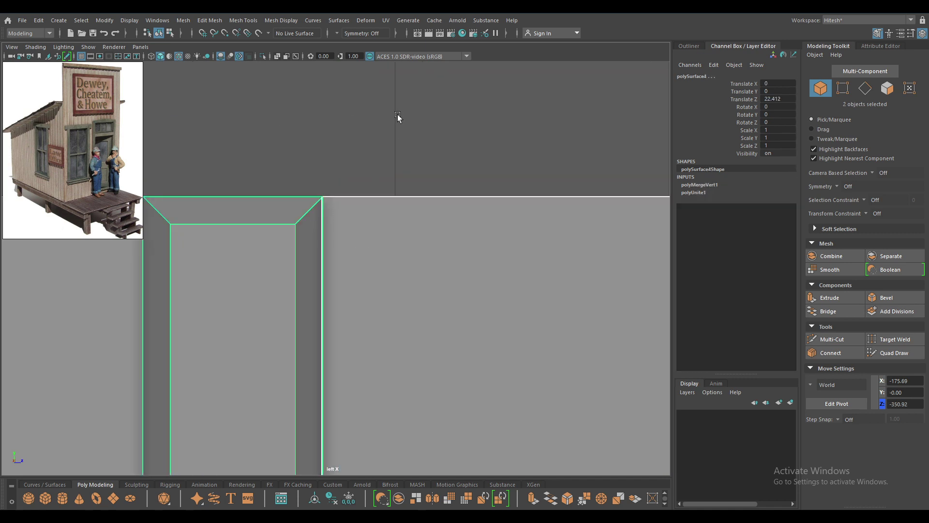
shift+right_drag(397, 112, 380, 264)
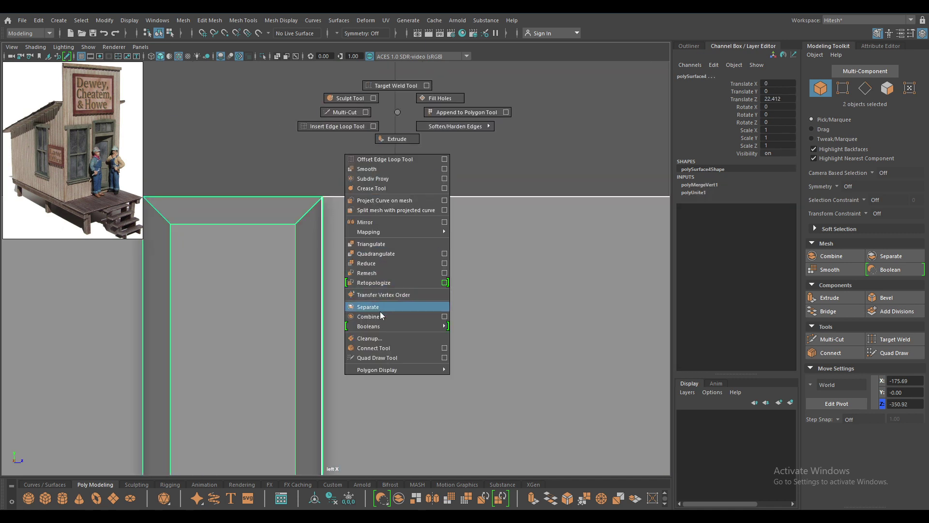
shift+right_drag(381, 315, 383, 314)
Step: Select the vertices where the two combined walls meet
right_drag(419, 139, 354, 124)
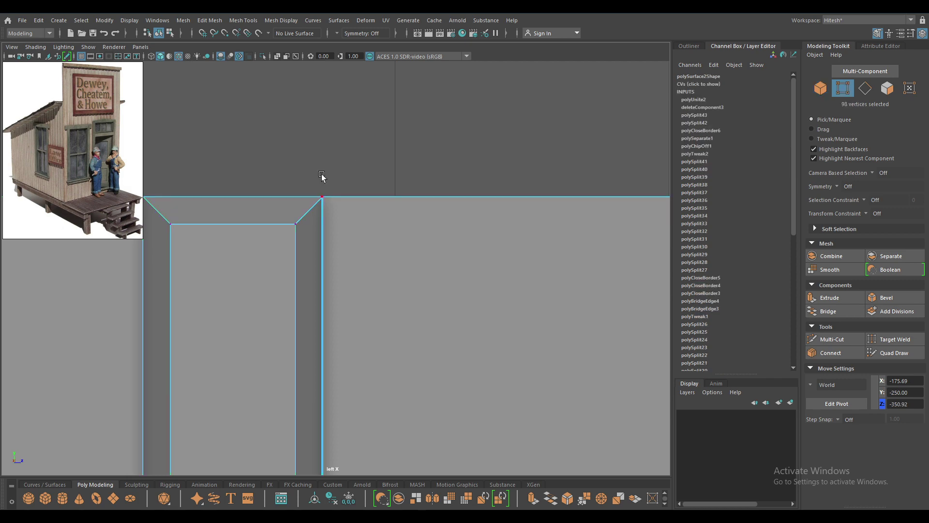
drag(339, 216, 339, 216)
scroll(339, 215, down, 5)
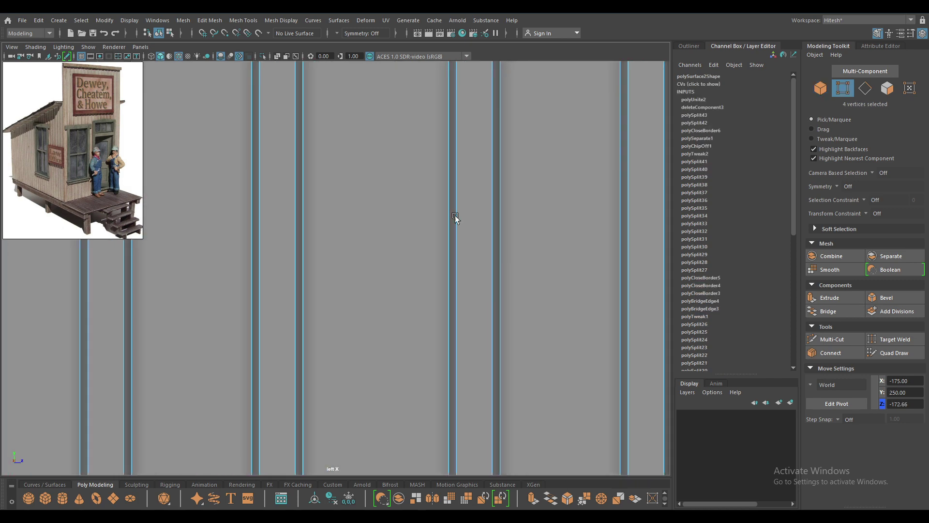
scroll(339, 216, up, 3)
scroll(282, 103, down, 3)
scroll(356, 316, down, 2)
alt+middle_drag(357, 315, 440, 208)
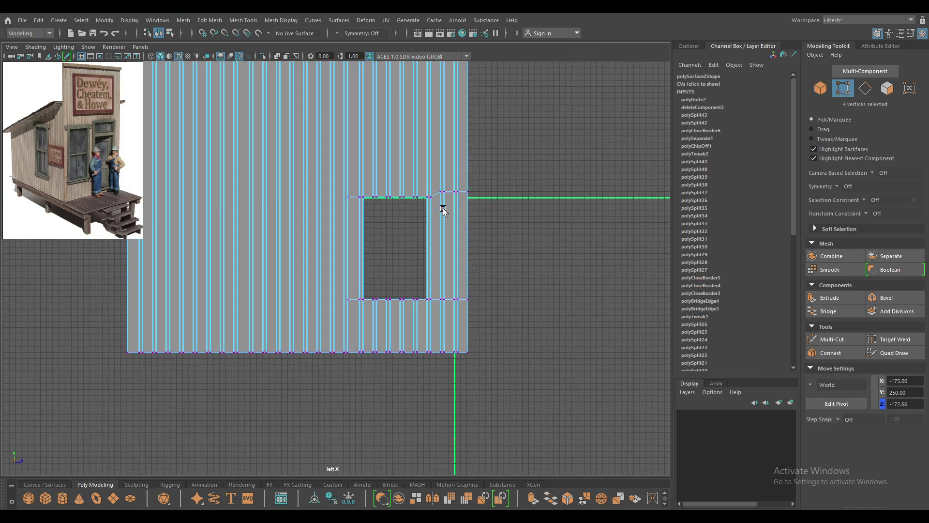
scroll(435, 250, up, 2)
scroll(448, 454, up, 3)
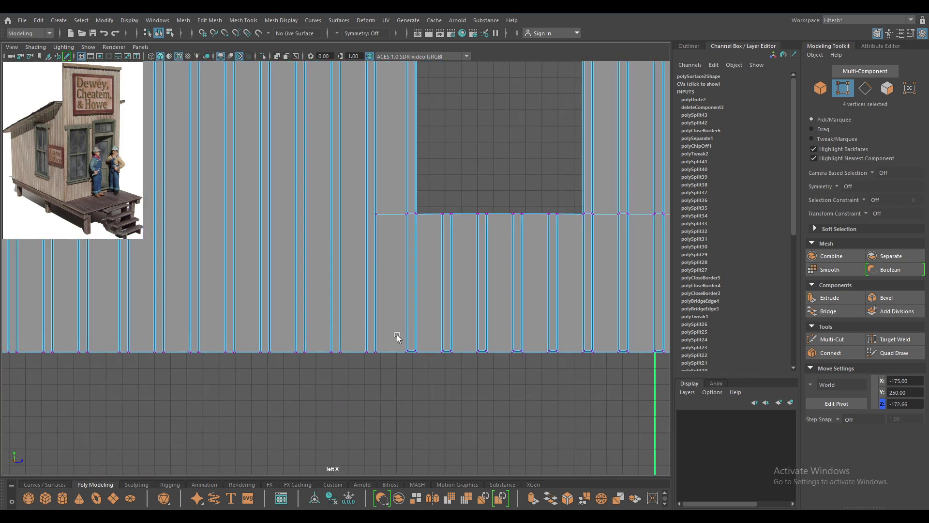
scroll(397, 338, up, 2)
scroll(384, 283, up, 1)
Step: Merge the seam vertices with a 0.18 distance threshold
drag(415, 323, 384, 372)
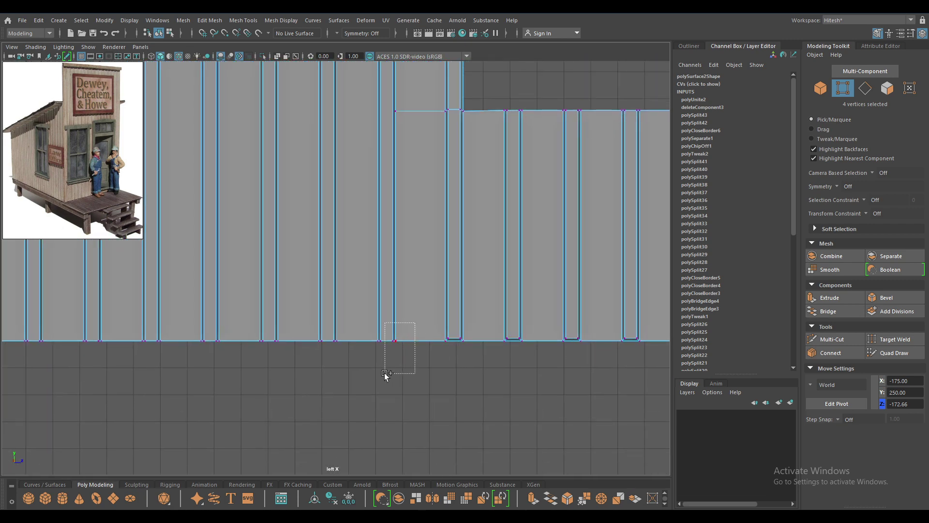
scroll(410, 175, up, 2)
scroll(514, 267, up, 2)
scroll(393, 262, down, 2)
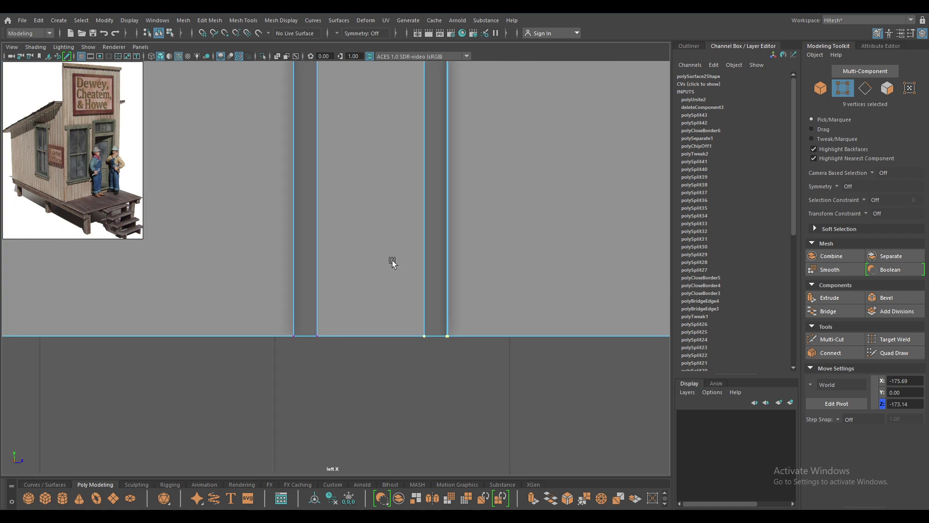
shift+right_drag(488, 258, 535, 197)
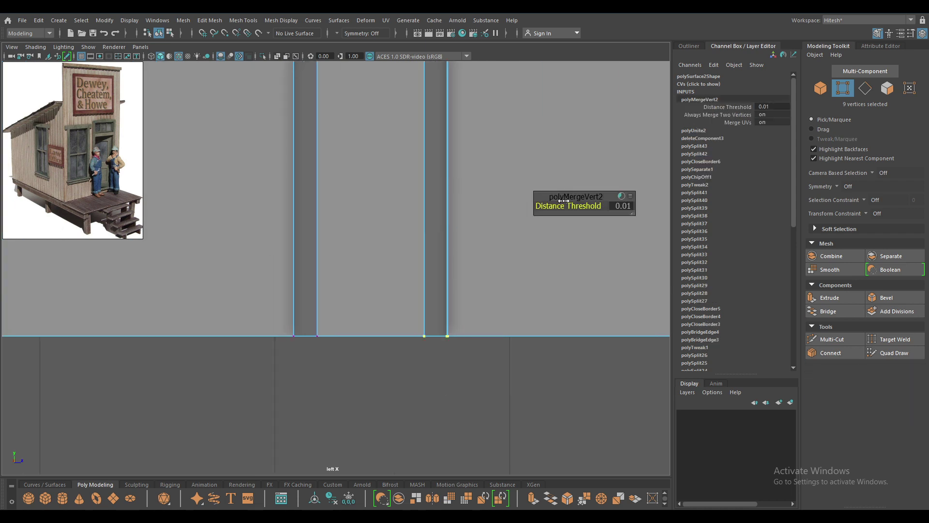
drag(588, 205, 612, 205)
key(w)
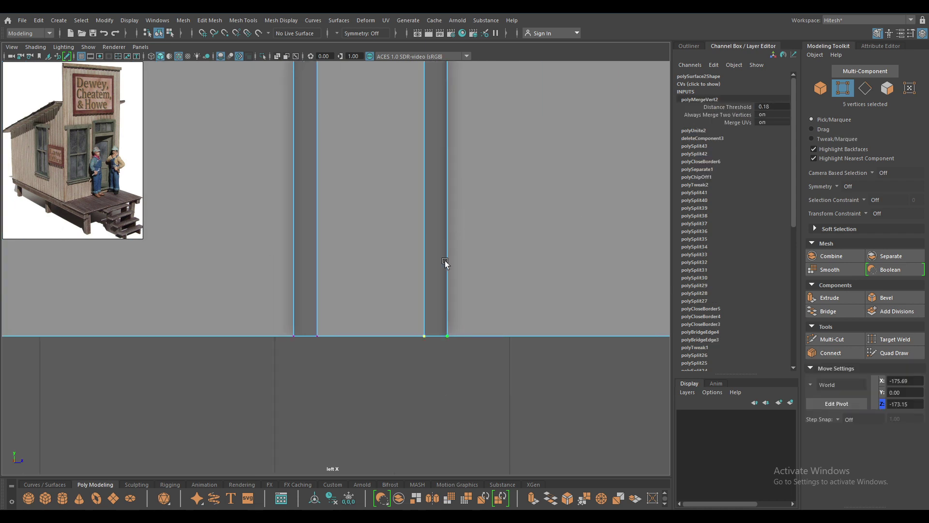
scroll(444, 262, down, 2)
scroll(421, 112, down, 2)
scroll(442, 343, down, 2)
scroll(423, 353, down, 2)
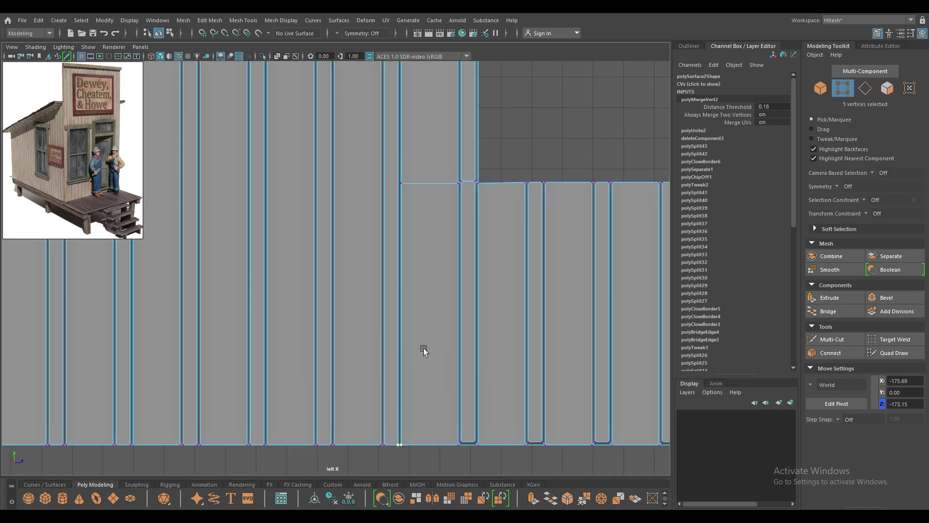
scroll(516, 297, down, 2)
Step: Put the combined wall in object mode and cut a new edge line across the boards
right_click(465, 234)
click(513, 220)
shift+right_click(444, 222)
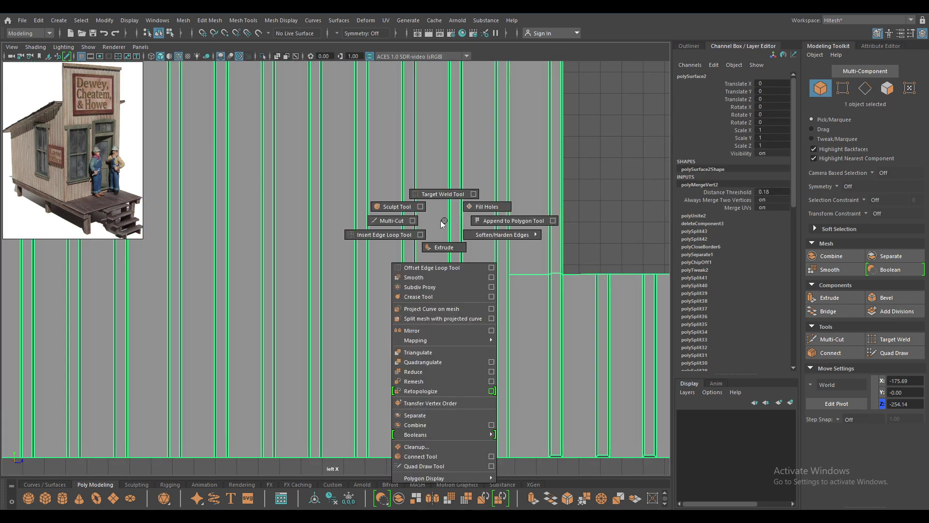
click(397, 221)
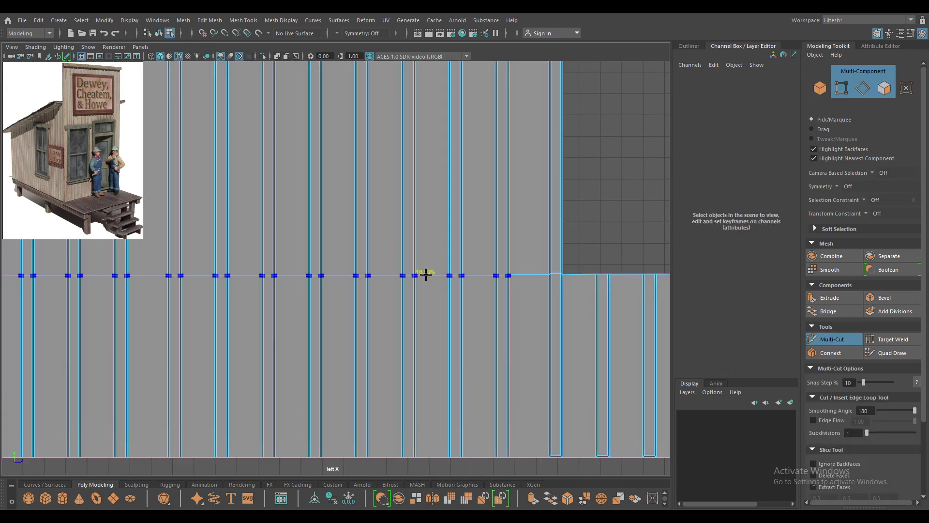
alt+middle_drag(426, 274, 417, 132)
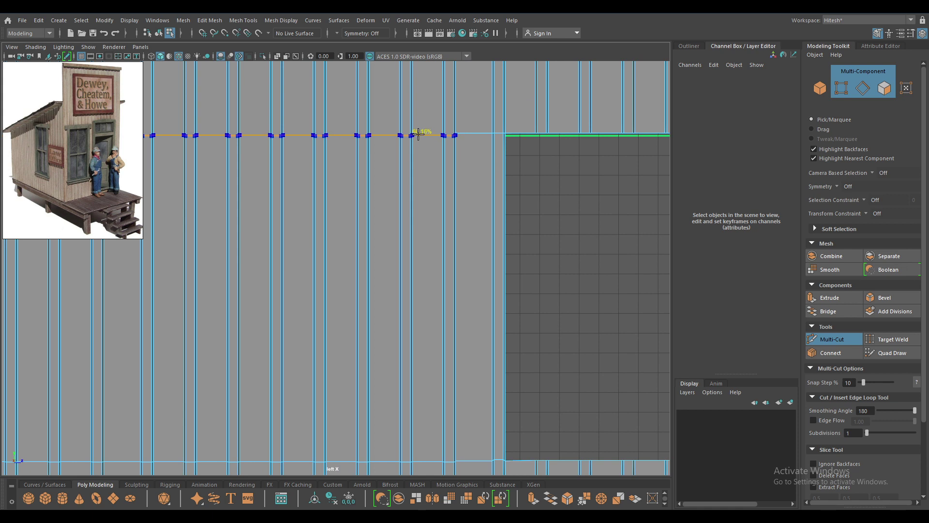
key(q)
Step: Weld the leftover seam vertices on the new cut line using Target Weld
right_drag(467, 151, 477, 180)
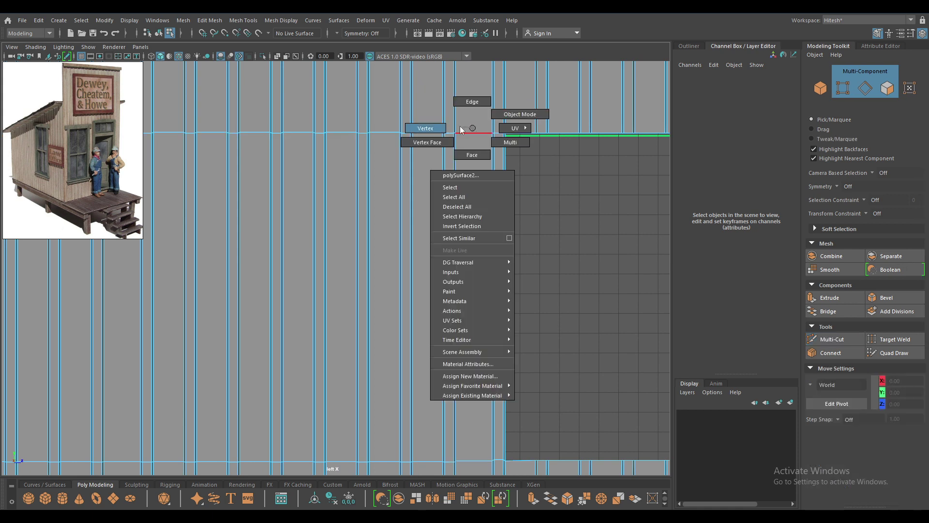
key(w)
key(f)
scroll(144, 442, down, 2)
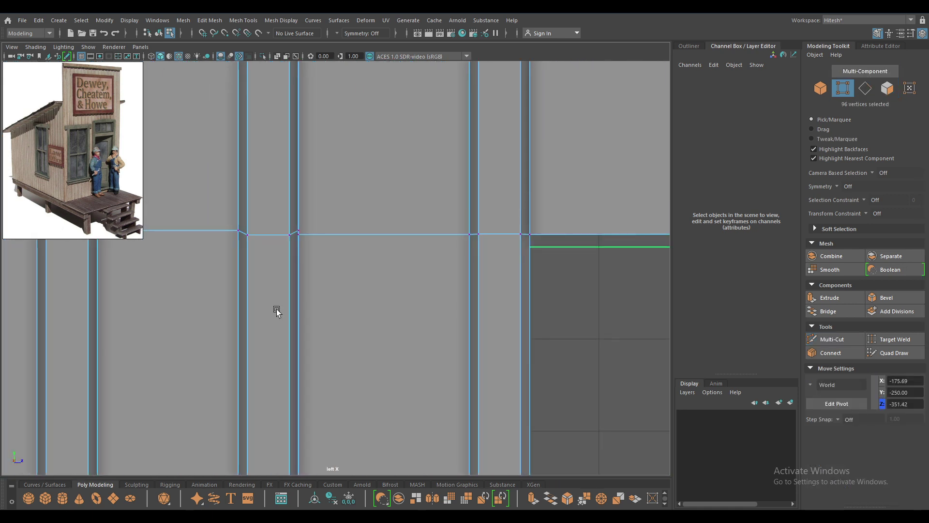
scroll(276, 307, up, 2)
scroll(376, 376, up, 1)
shift+right_click(332, 211)
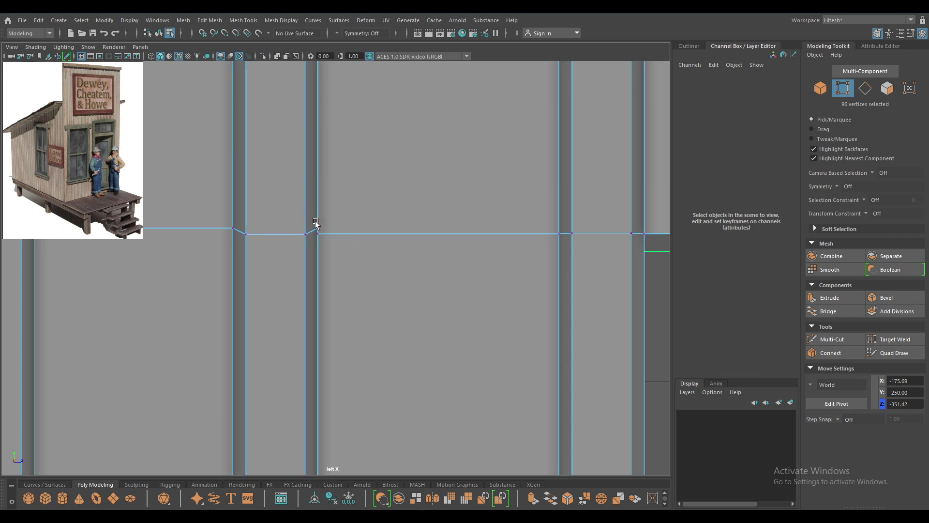
click(317, 228)
mouse_move(359, 221)
shift+right_down()
mouse_move(361, 153)
mouse_move(359, 168)
shift+right_up()
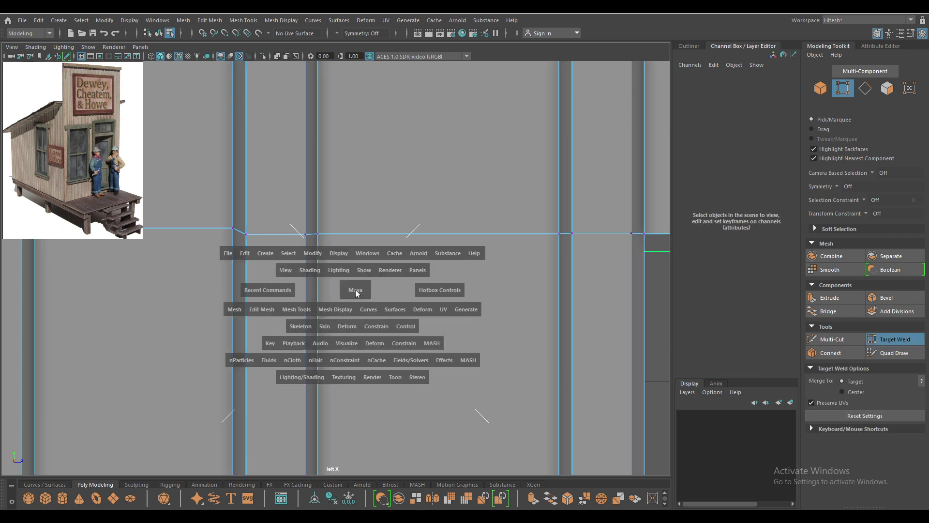
Step: Orbit and zoom around the wall to inspect the welded seam and corner
drag(348, 291, 387, 149)
scroll(387, 149, up, 3)
scroll(474, 220, up, 3)
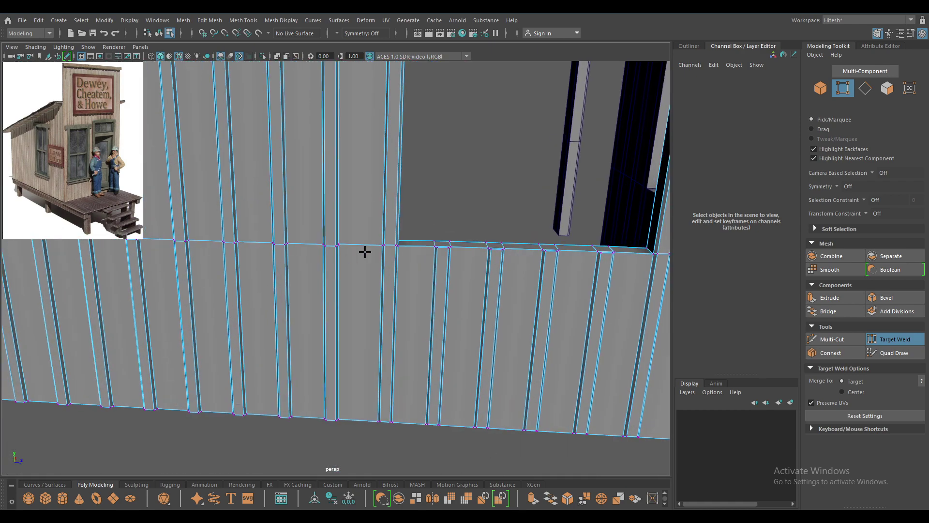
scroll(365, 251, up, 3)
scroll(350, 151, up, 2)
scroll(357, 125, up, 1)
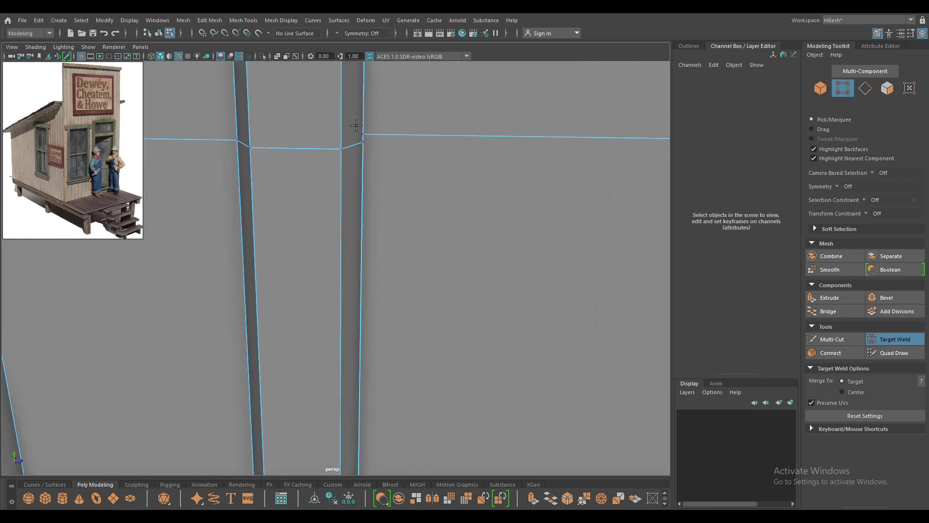
scroll(361, 135, down, 3)
scroll(305, 257, down, 3)
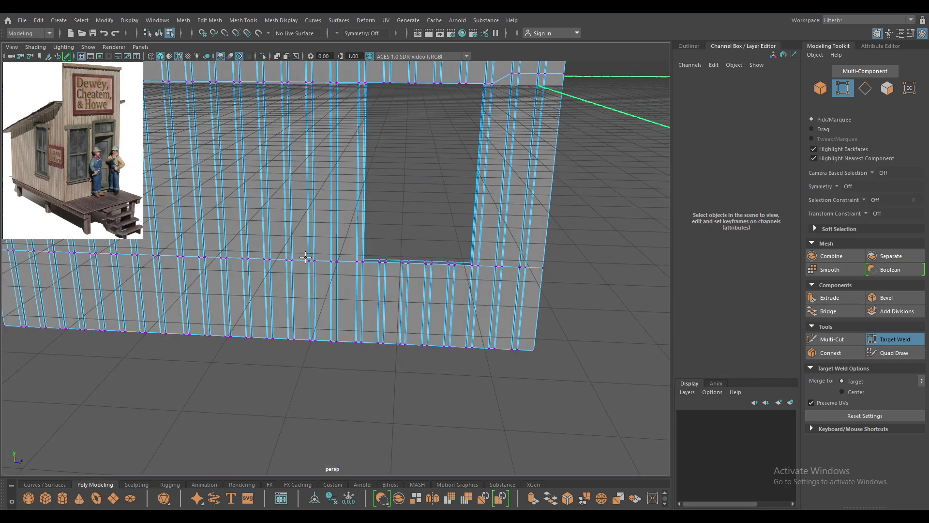
mouse_move(305, 257)
alt+mouse_down()
mouse_move(450, 279)
mouse_move(402, 290)
mouse_move(402, 442)
alt+mouse_up()
scroll(402, 291, up, 3)
scroll(368, 205, down, 2)
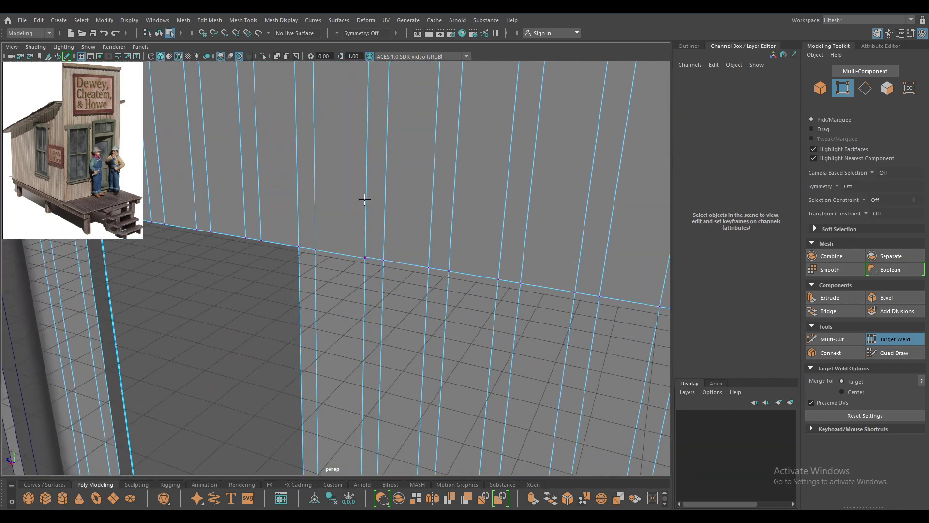
mouse_move(365, 197)
alt+mouse_down()
mouse_move(423, 363)
mouse_move(460, 304)
mouse_move(384, 270)
mouse_move(376, 141)
mouse_move(317, 141)
mouse_move(361, 141)
mouse_move(338, 234)
mouse_move(353, 36)
mouse_move(417, 328)
mouse_move(487, 289)
mouse_move(329, 497)
alt+mouse_up()
scroll(370, 342, up, 4)
scroll(369, 343, up, 3)
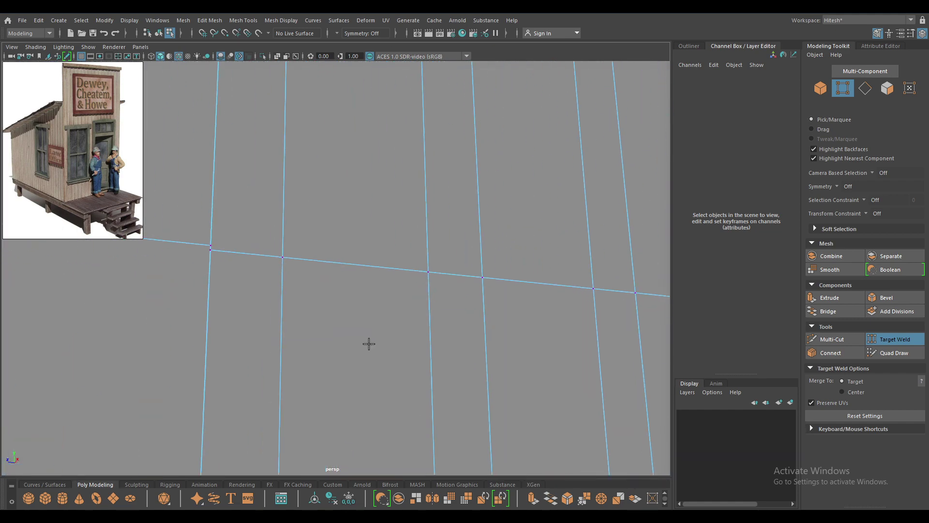
Step: Return the wall to object mode and show it in the left side view
key(w)
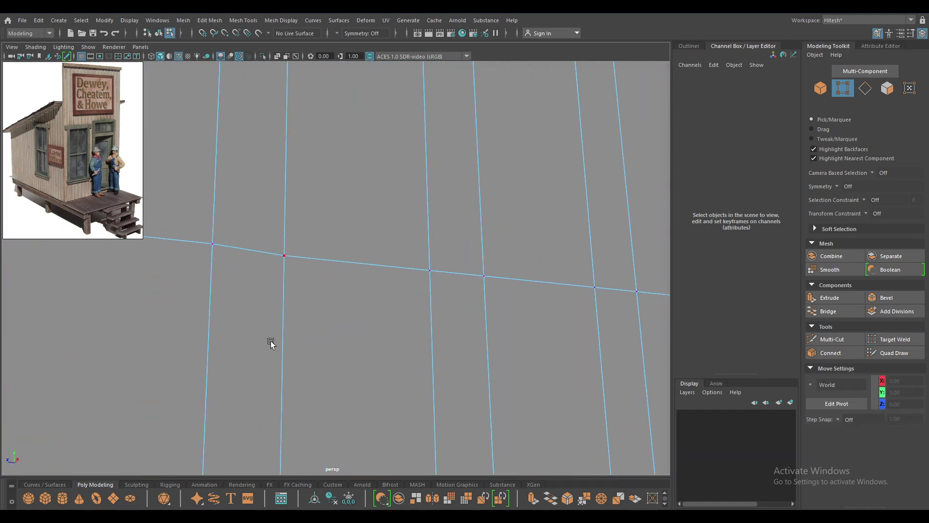
scroll(270, 342, down, 5)
alt+drag(269, 343, 223, 382)
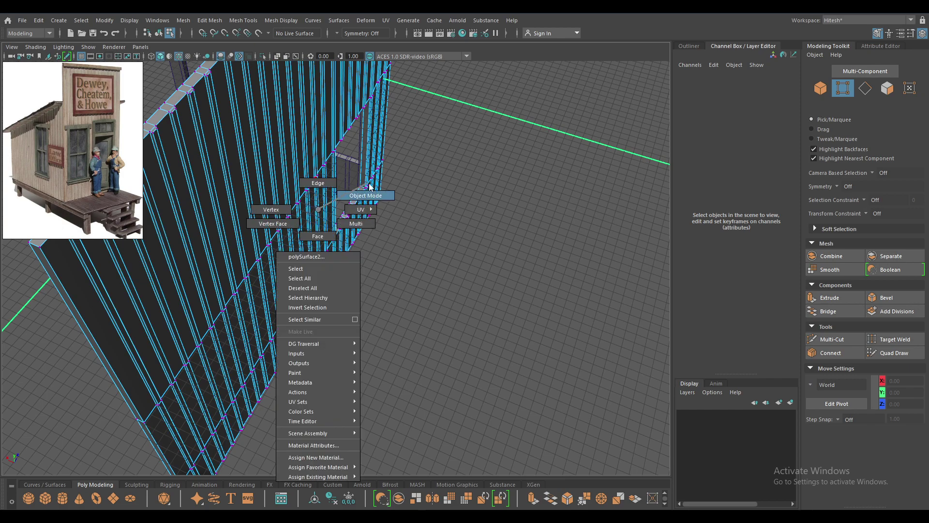
right_drag(318, 209, 360, 194)
mouse_move(361, 193)
alt+mouse_down()
mouse_move(193, 132)
mouse_move(310, 167)
mouse_move(320, 155)
mouse_move(238, 127)
alt+mouse_up()
key(space)
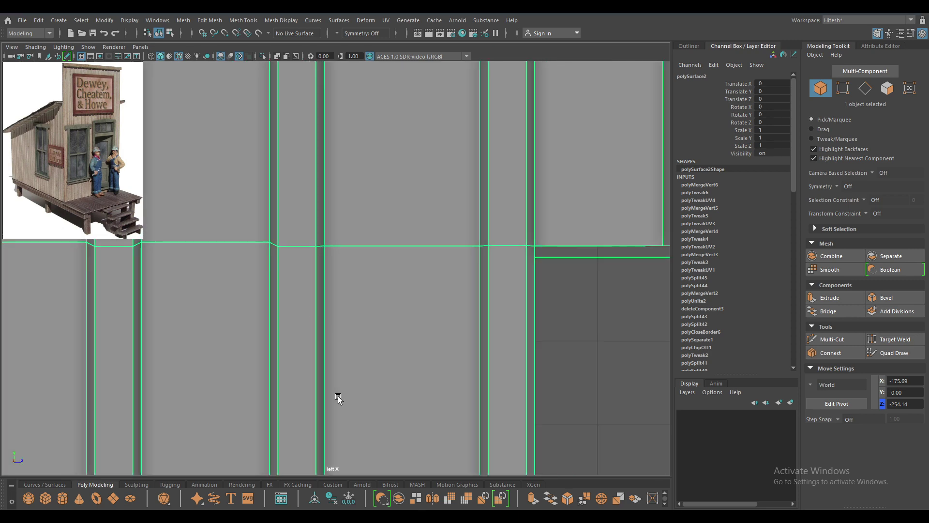
Step: Zoom to the window opening and marquee-select the 14 kinked vertices above it
scroll(316, 223, down, 3)
scroll(339, 226, down, 3)
scroll(363, 228, down, 3)
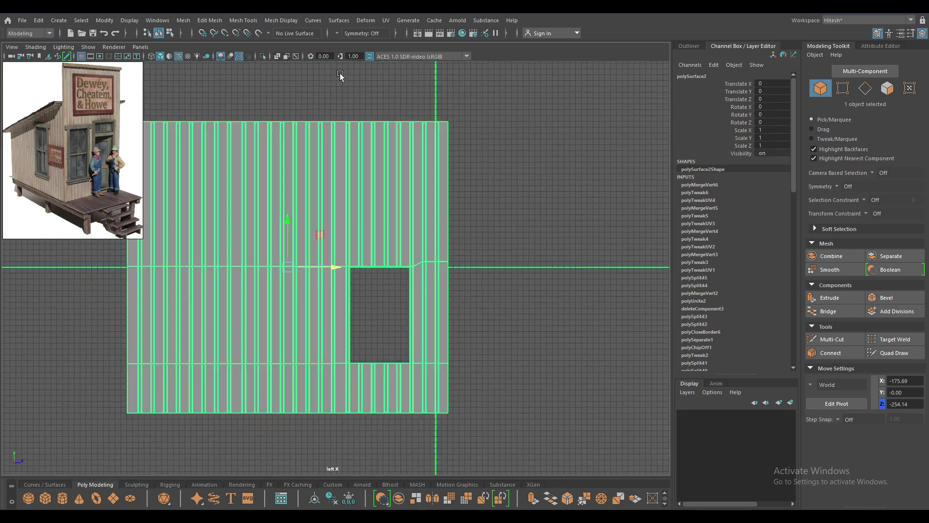
scroll(480, 237, down, 1)
scroll(445, 195, down, 1)
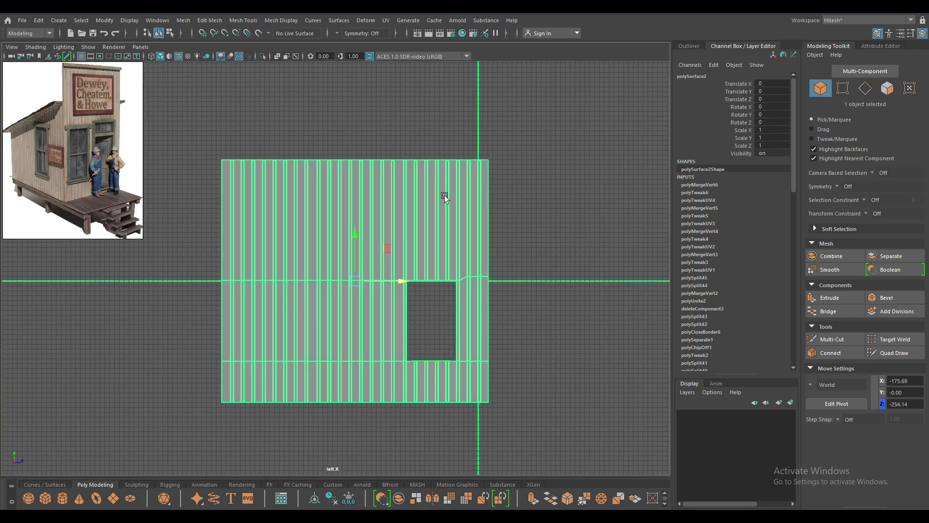
alt+middle_drag(504, 271, 473, 261)
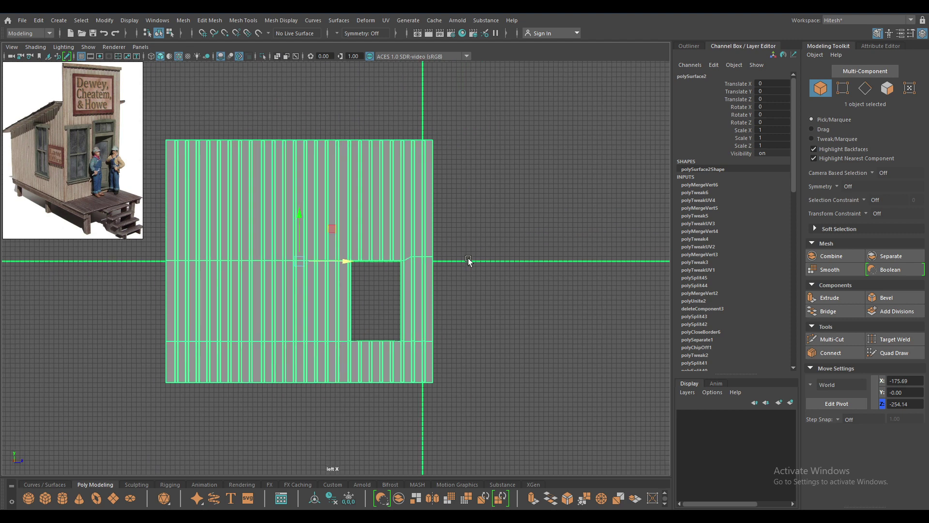
scroll(508, 291, up, 3)
alt+middle_drag(543, 315, 591, 196)
right_drag(591, 196, 544, 196)
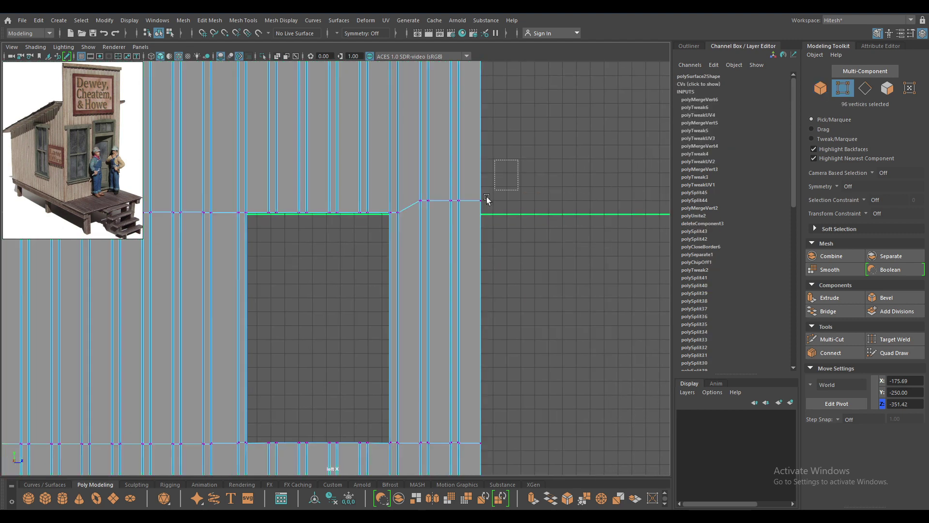
drag(519, 161, 416, 242)
Step: Lower the selected vertices on Y to straighten the seam, then return to object mode
drag(451, 156, 451, 164)
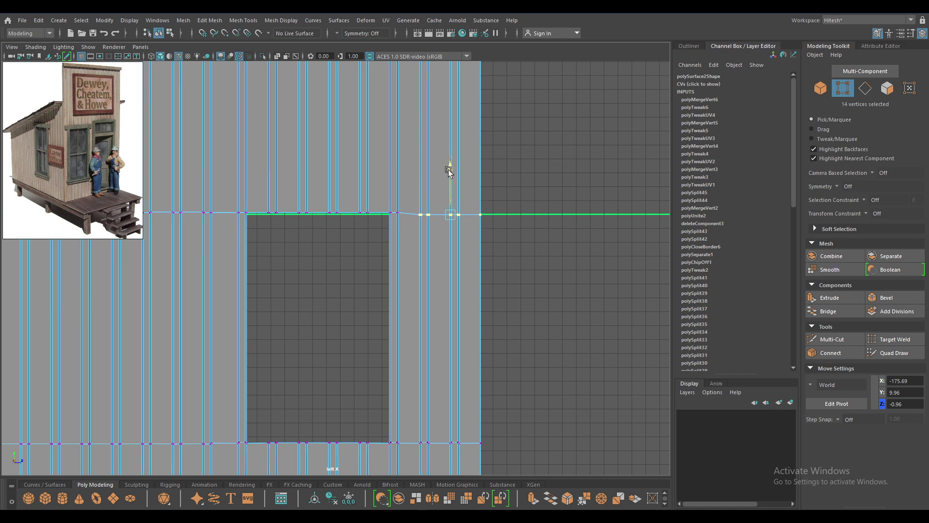
scroll(451, 168, down, 2)
text(1.6)
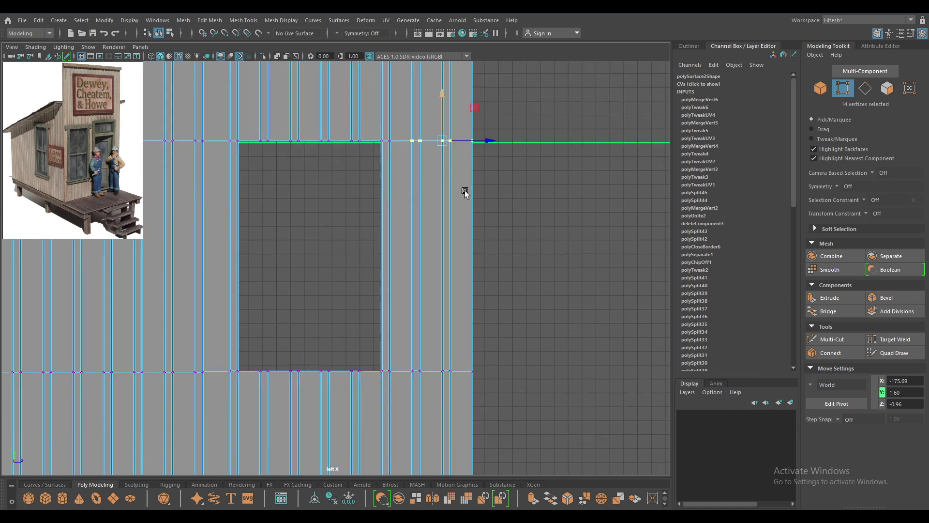
alt+middle_drag(510, 202, 437, 138)
key(F8)
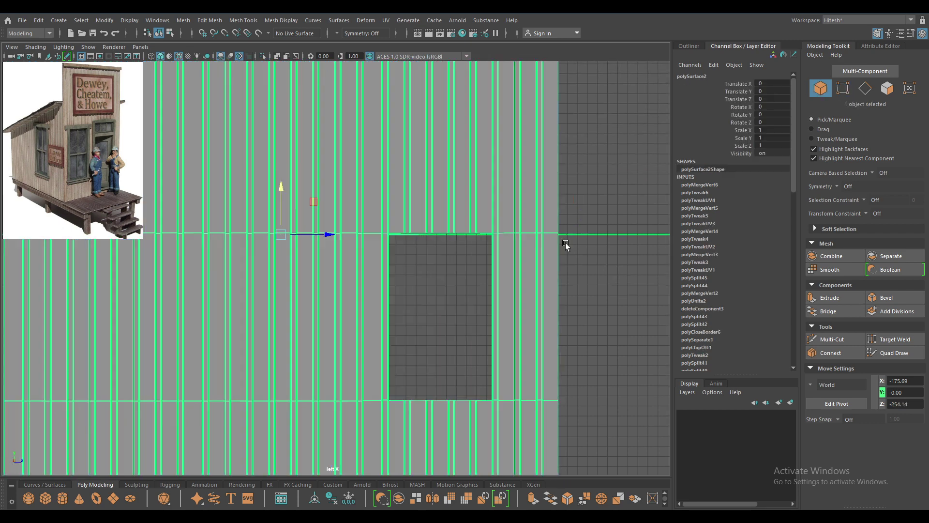
scroll(384, 201, down, 3)
scroll(385, 202, down, 1)
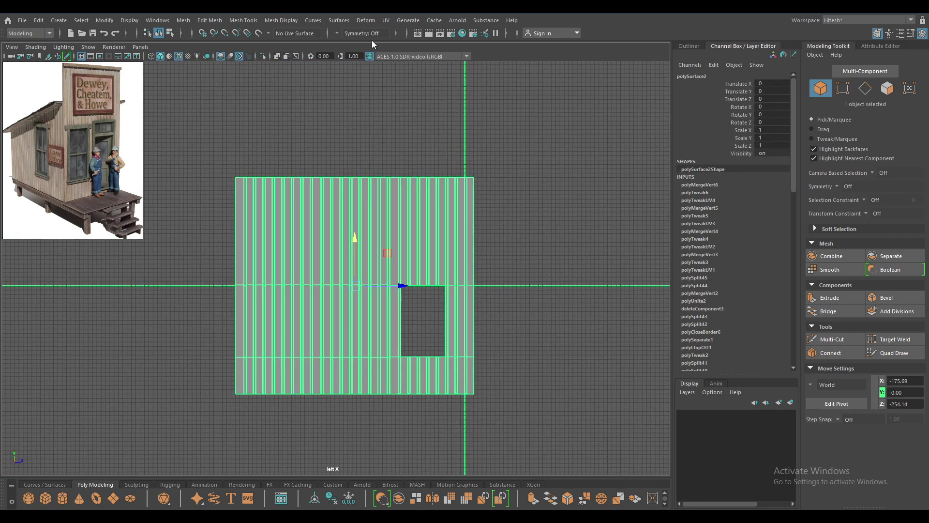
Step: Add a lattice deformer to the wall with T Divisions set to 2
click(347, 18)
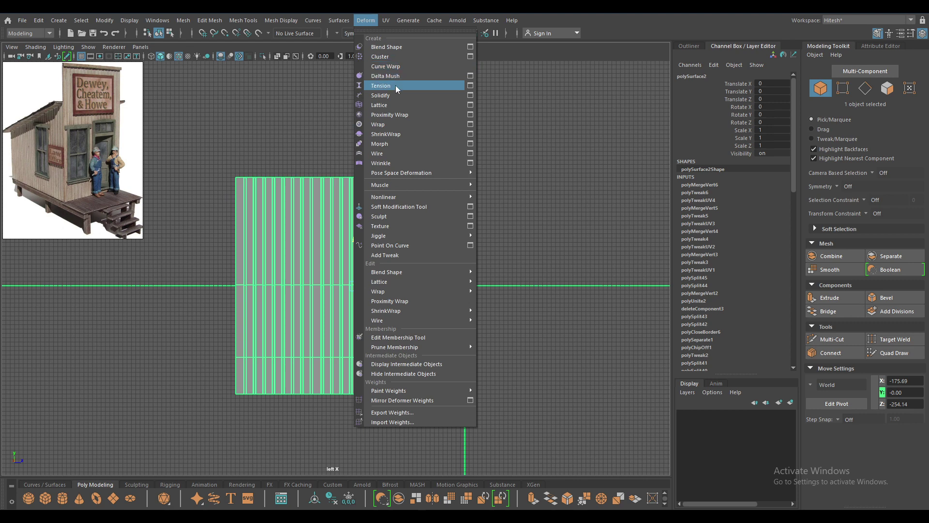
click(393, 105)
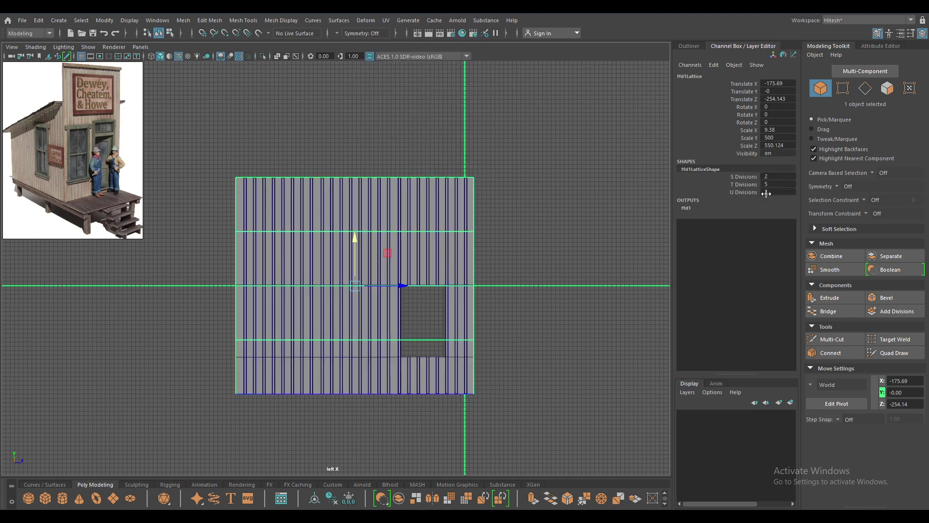
click(752, 185)
middle_drag(481, 199, 448, 171)
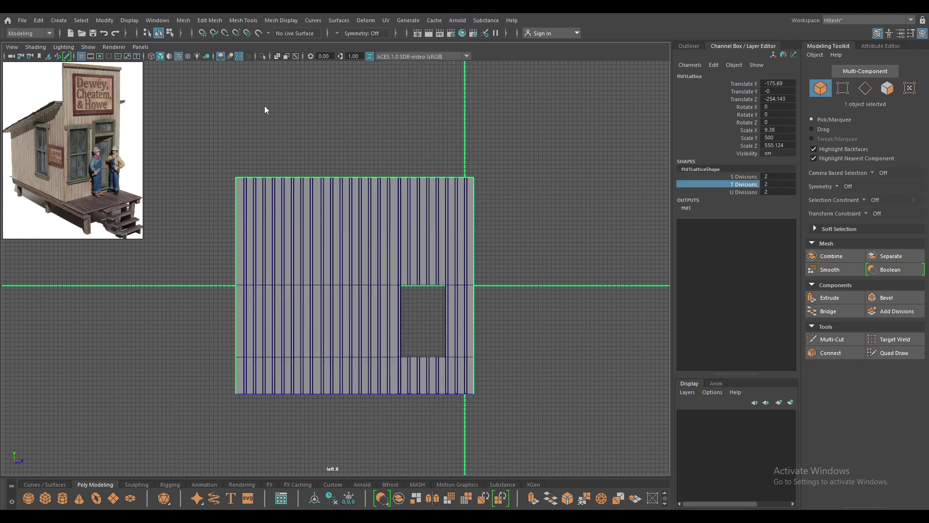
Step: Lower the lattice's top row of points to drop the wall's top edge
right_drag(264, 106, 266, 80)
drag(228, 168, 245, 189)
key(w)
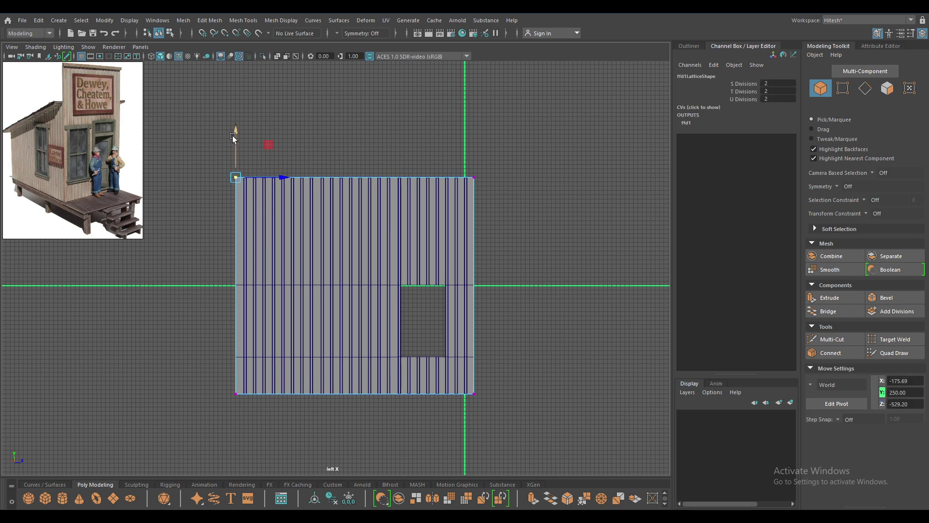
drag(233, 138, 239, 213)
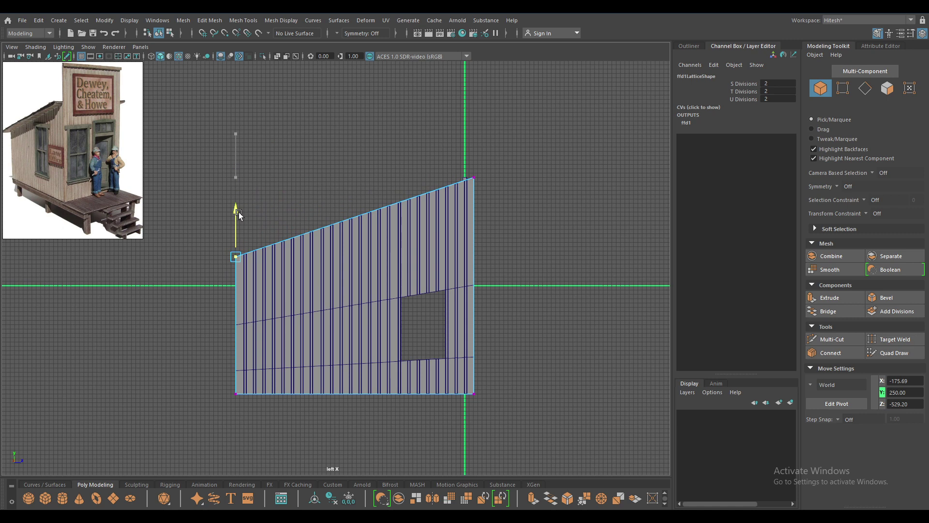
key(ctrl+z)
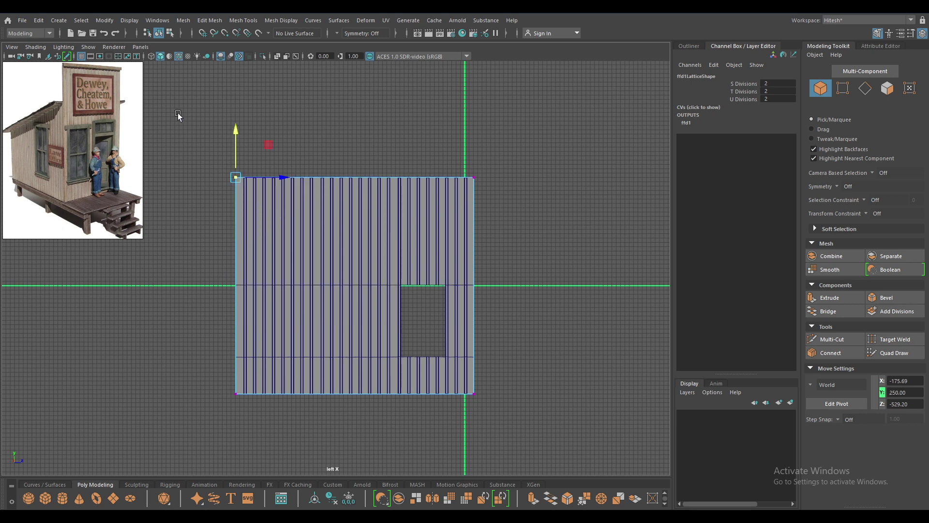
drag(185, 118, 577, 246)
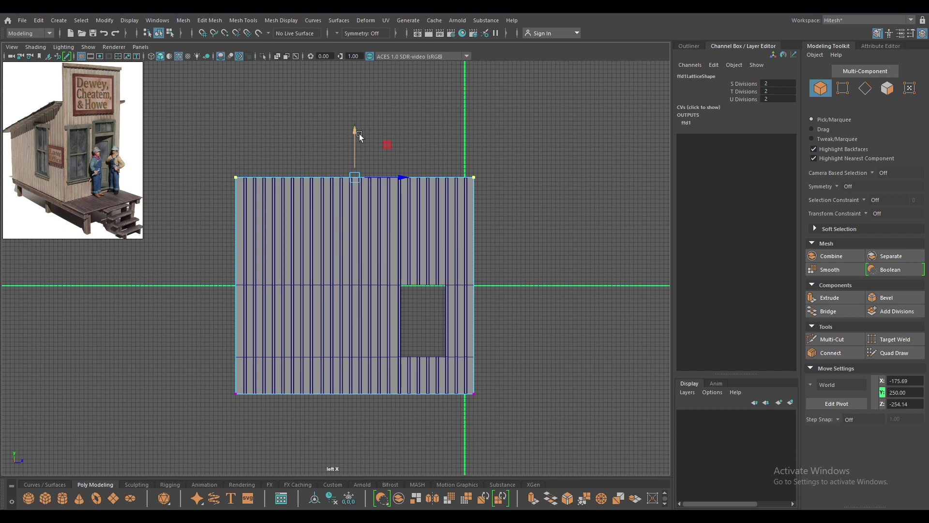
mouse_move(359, 136)
mouse_down()
mouse_move(355, 228)
mouse_move(353, 177)
mouse_up()
Step: Nudge the lattice's top row slightly back up on the Y axis
alt+right_drag(410, 197, 509, 328)
mouse_move(508, 328)
alt+middle_down()
mouse_move(425, 307)
mouse_move(425, 226)
mouse_move(509, 239)
alt+middle_up()
alt+right_drag(510, 239, 466, 150)
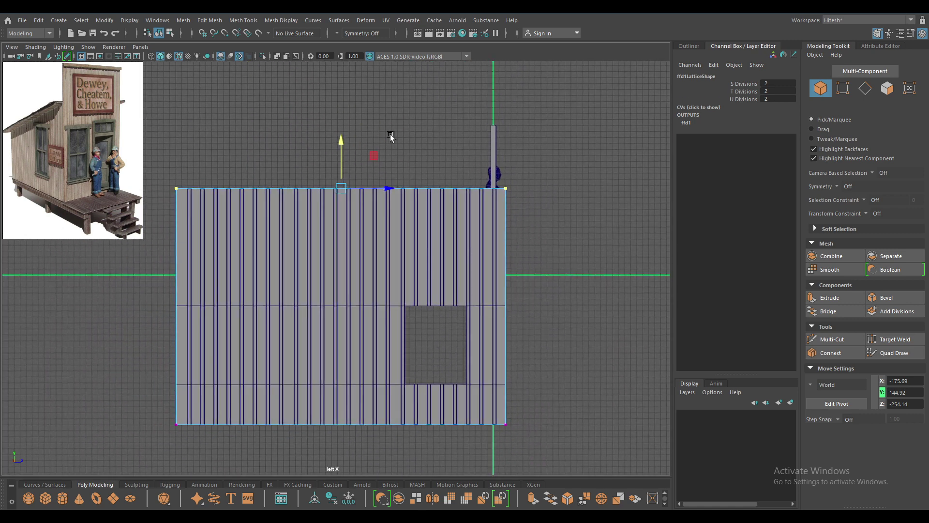
click(334, 143)
drag(344, 142, 345, 138)
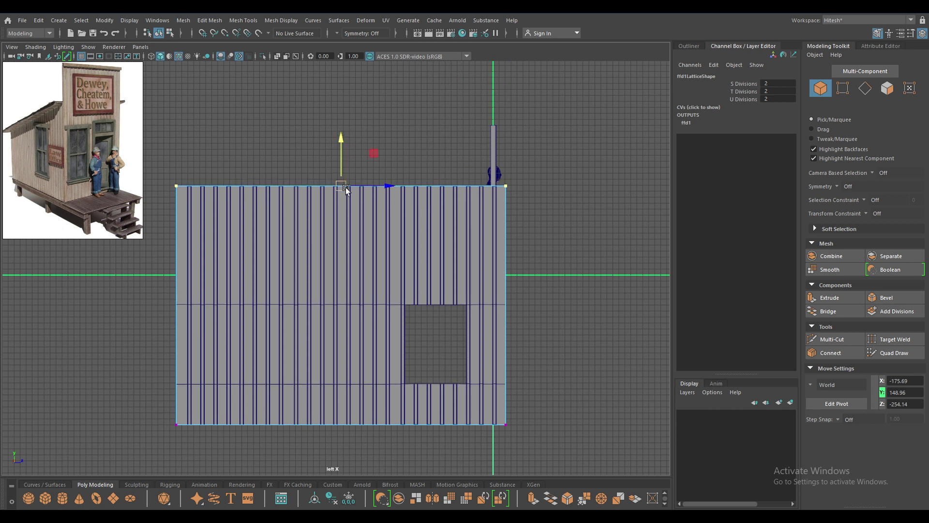
Step: Lower the lattice's top-left corner point so the wall top slopes down leftward
alt+middle_drag(326, 228, 434, 202)
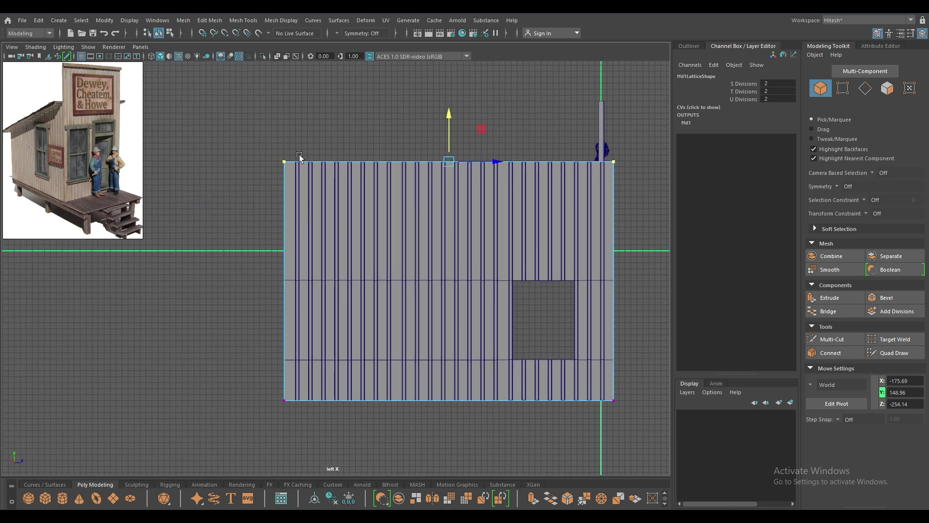
drag(263, 144, 335, 214)
drag(284, 110, 296, 192)
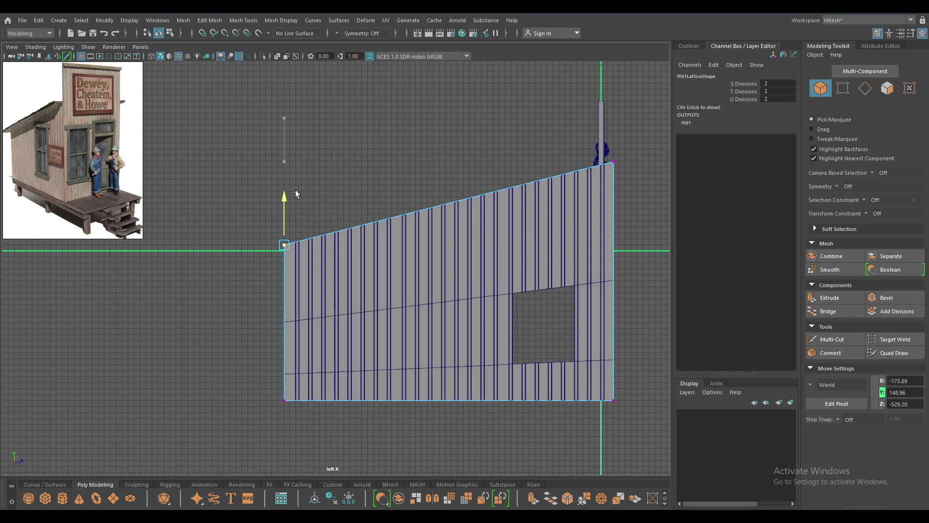
alt+middle_drag(298, 193, 310, 170)
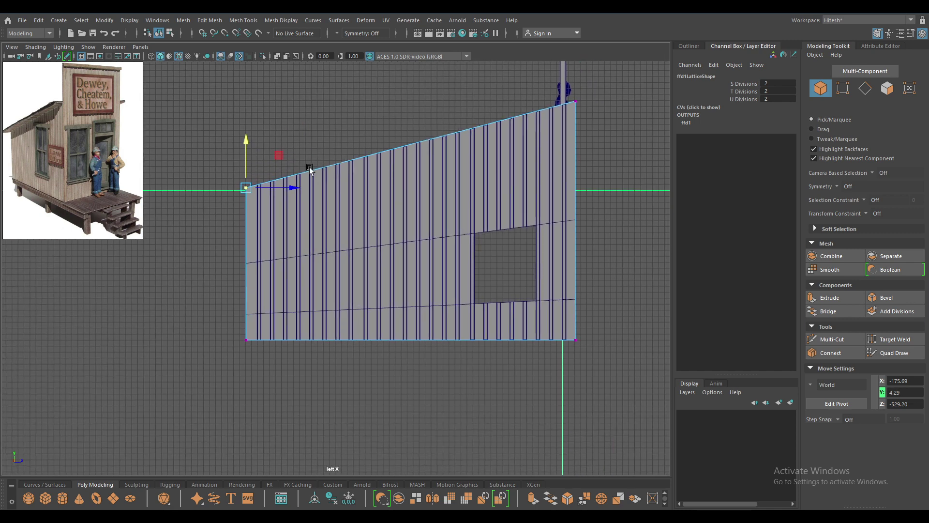
mouse_move(473, 242)
alt+middle_down()
mouse_move(386, 243)
mouse_move(478, 259)
alt+middle_up()
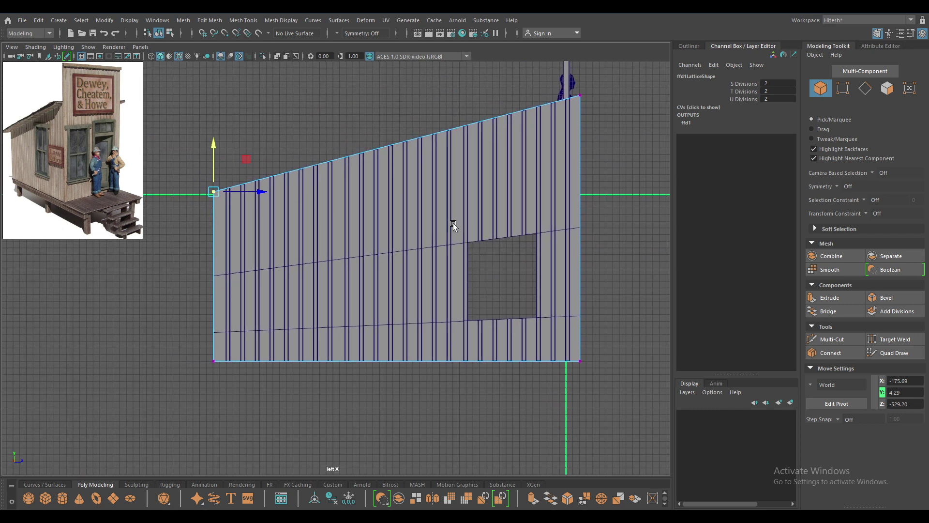
click(386, 199)
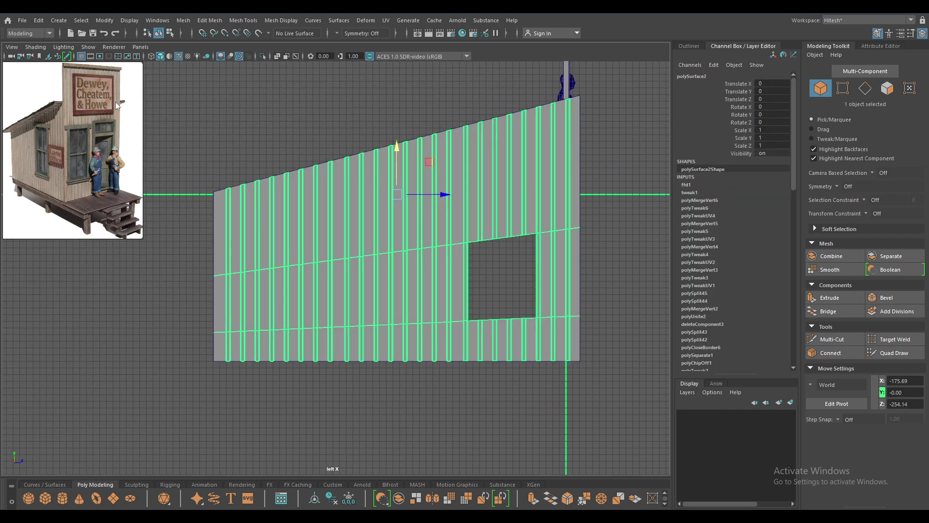
Step: Delete the wall's history and remove the leftmost strip of plank faces
click(38, 20)
click(194, 137)
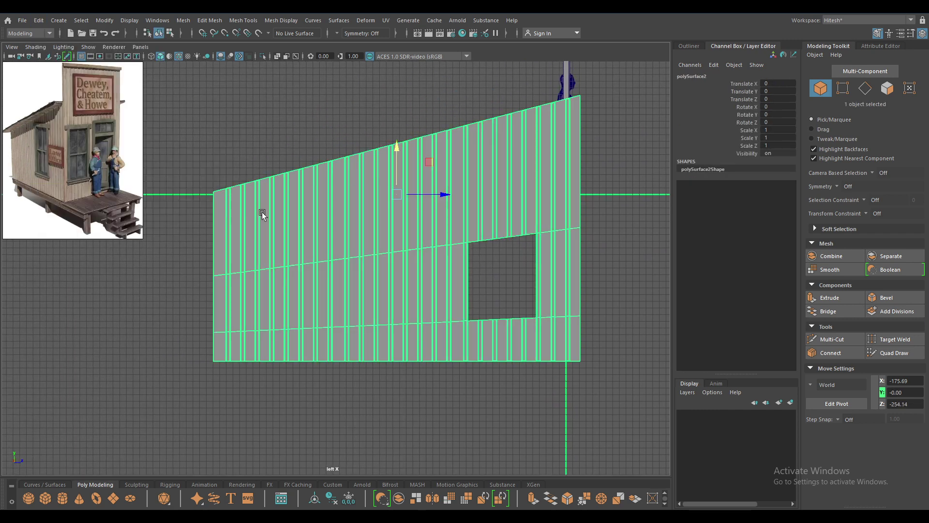
alt+middle_drag(246, 158, 284, 150)
right_drag(284, 151, 284, 193)
drag(229, 174, 281, 437)
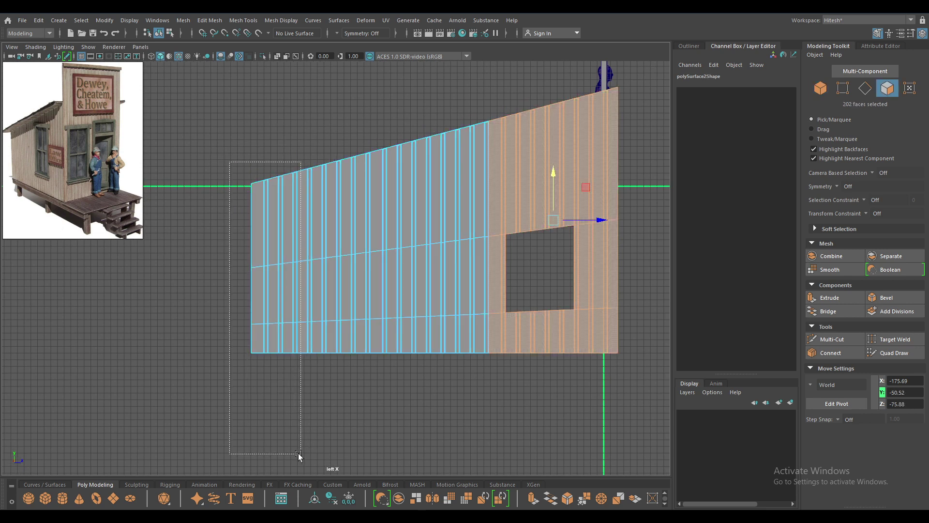
drag(191, 137, 287, 450)
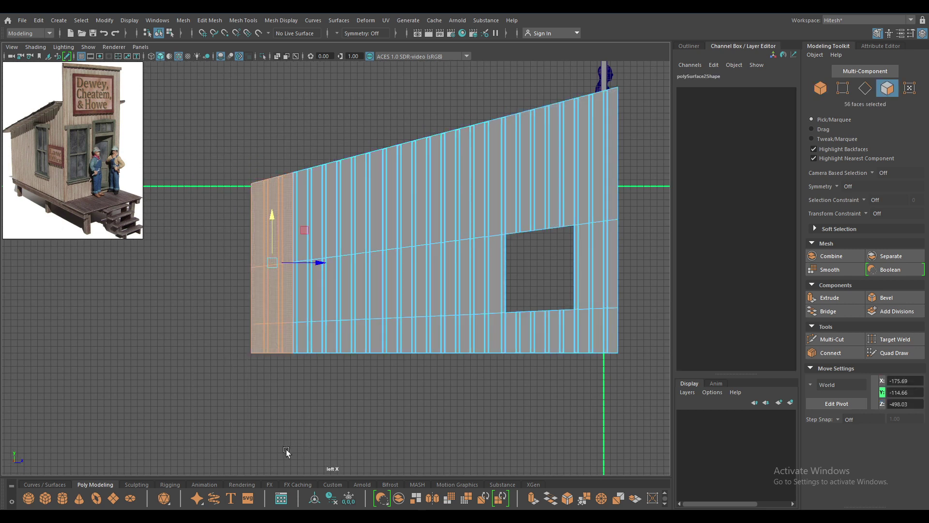
key(Delete)
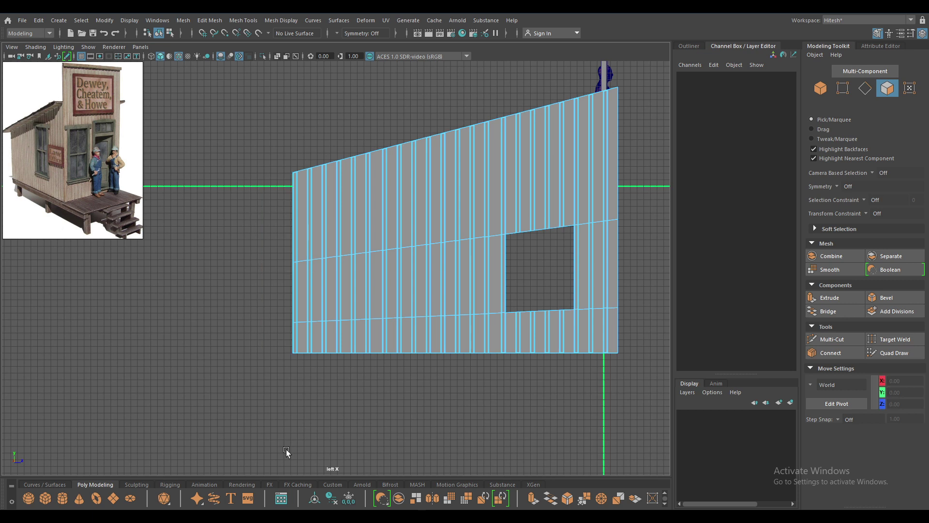
Step: Delete the next left strip of faces and select a further left column
drag(257, 135, 303, 438)
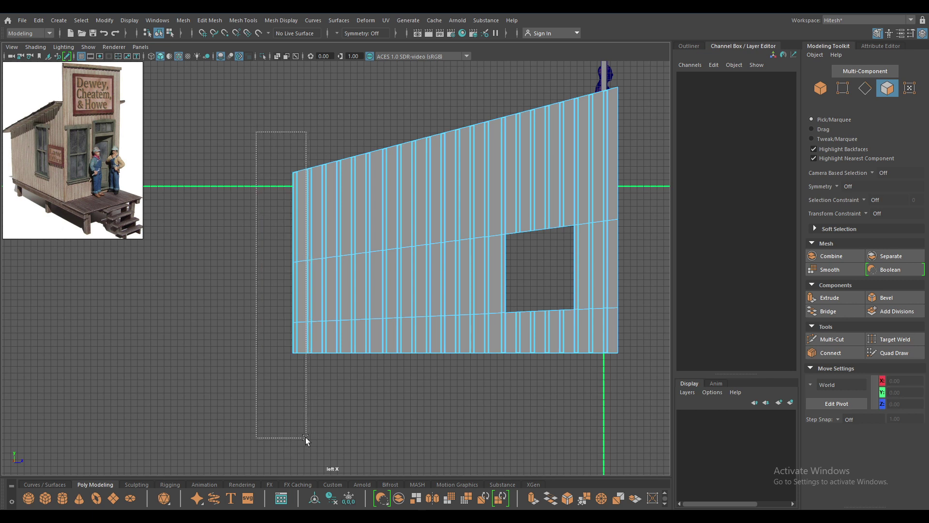
key(Delete)
drag(255, 148, 315, 479)
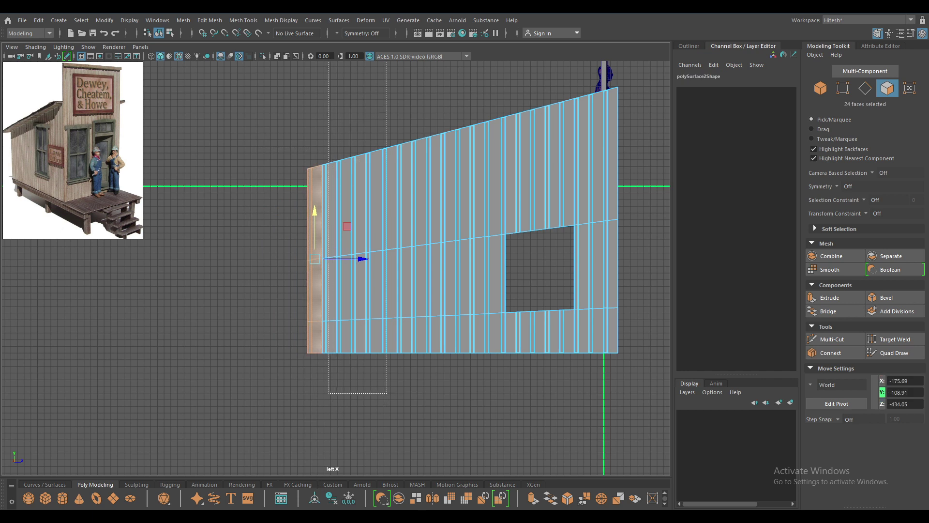
ctrl+drag(356, 101, 315, 208)
Step: Scale the vertex row beneath the window opening flat in Y into a level line
click(487, 247)
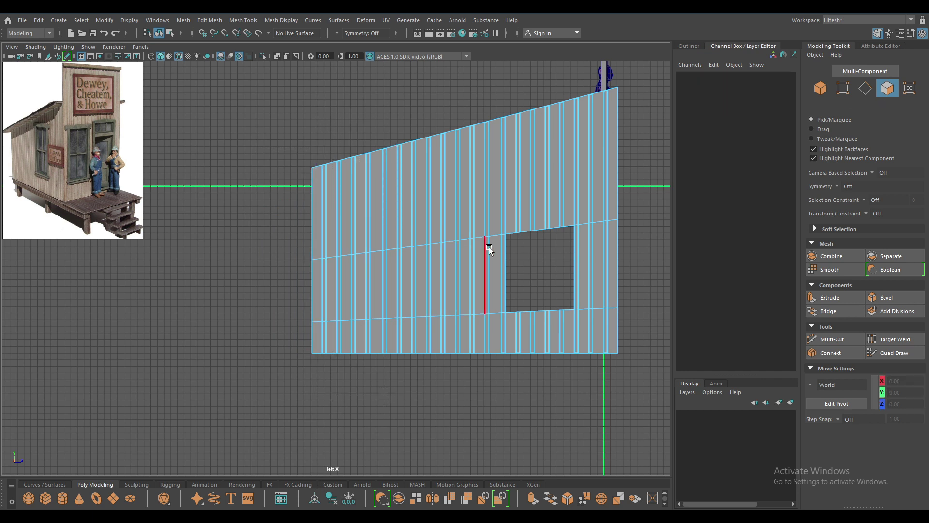
scroll(358, 213, up, 5)
scroll(373, 224, up, 2)
right_drag(374, 224, 315, 223)
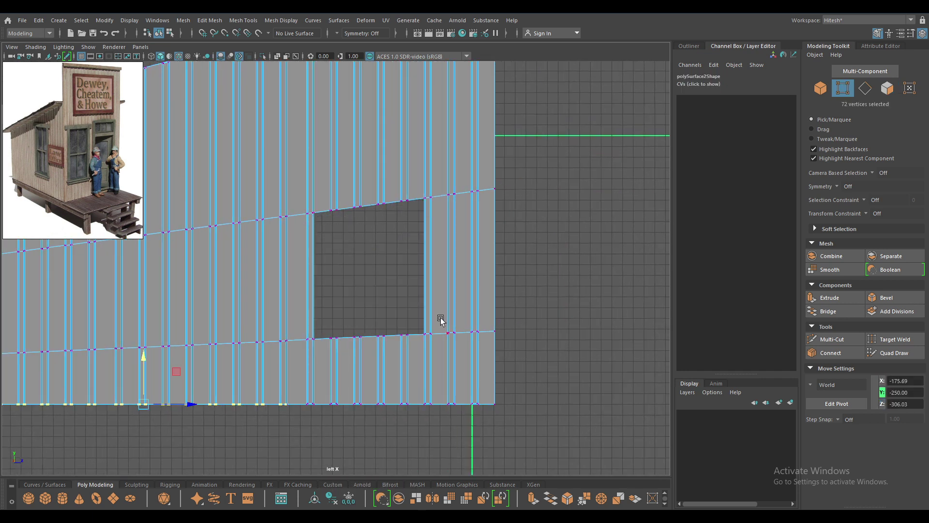
drag(303, 324, 421, 377)
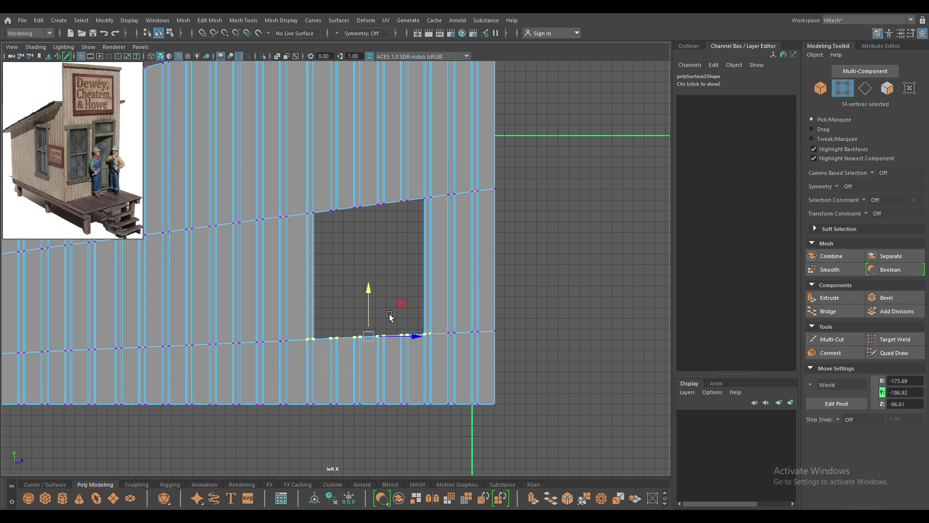
key(r)
drag(366, 292, 368, 380)
key(w)
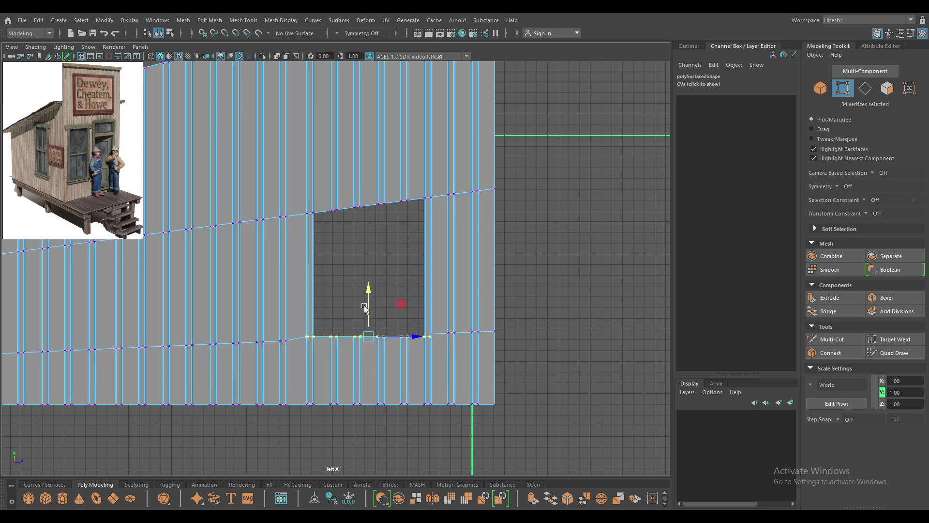
Step: Level the opening's top vertex row and raise it higher up the wall
drag(304, 190, 433, 242)
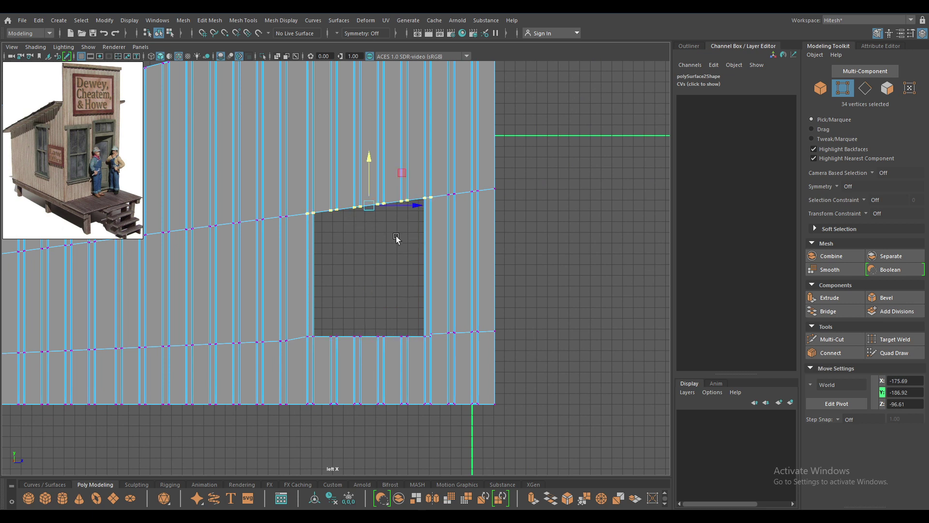
key(r)
middle_drag(351, 214, 372, 235)
key(w)
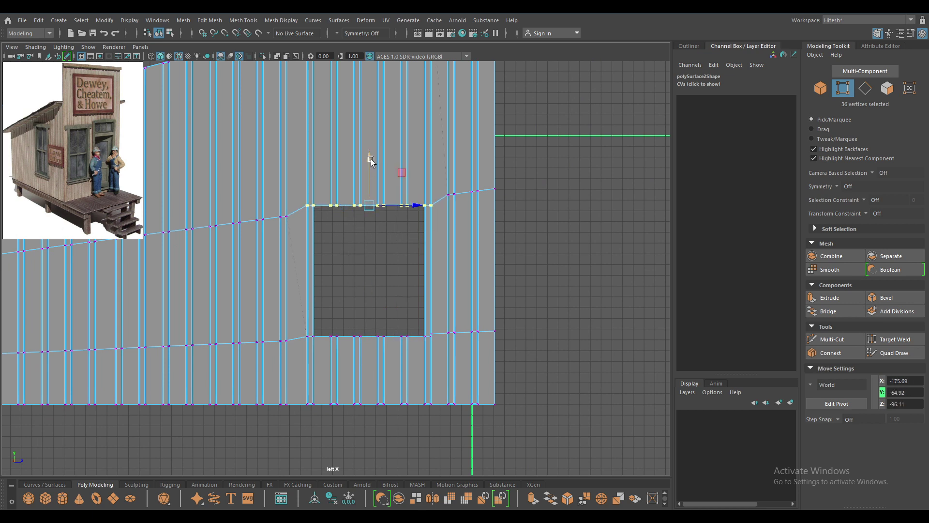
drag(372, 160, 373, 102)
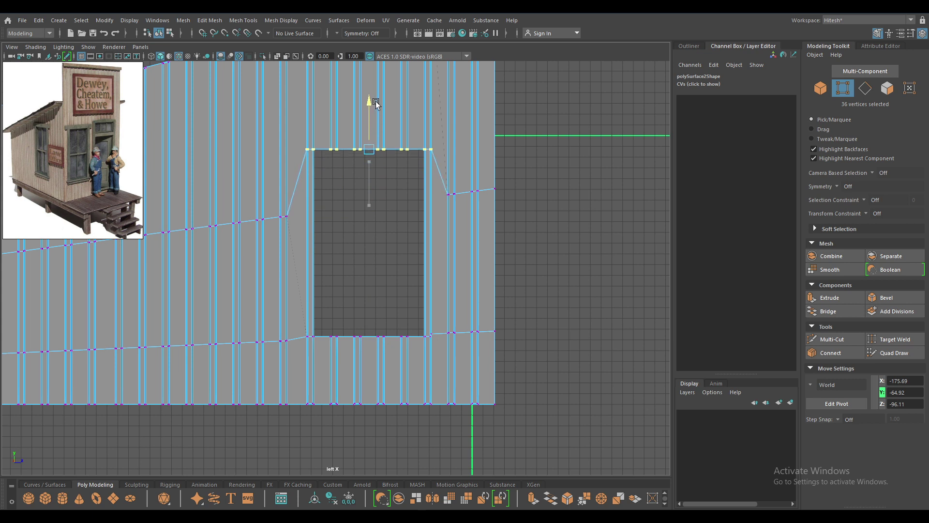
Step: Raise the vertices at the opening's left and right notches to taper into it
alt+middle_drag(322, 187, 374, 255)
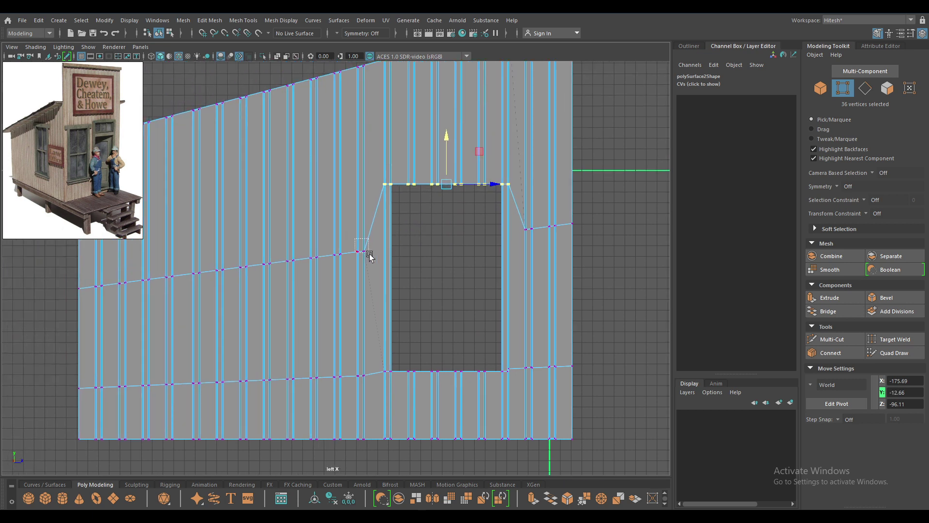
drag(355, 238, 369, 255)
drag(360, 218, 359, 173)
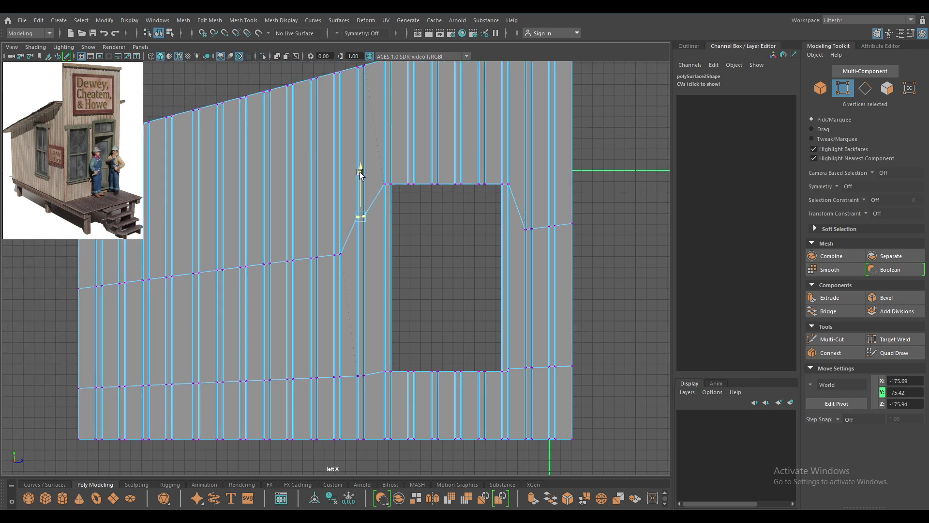
drag(540, 242, 519, 219)
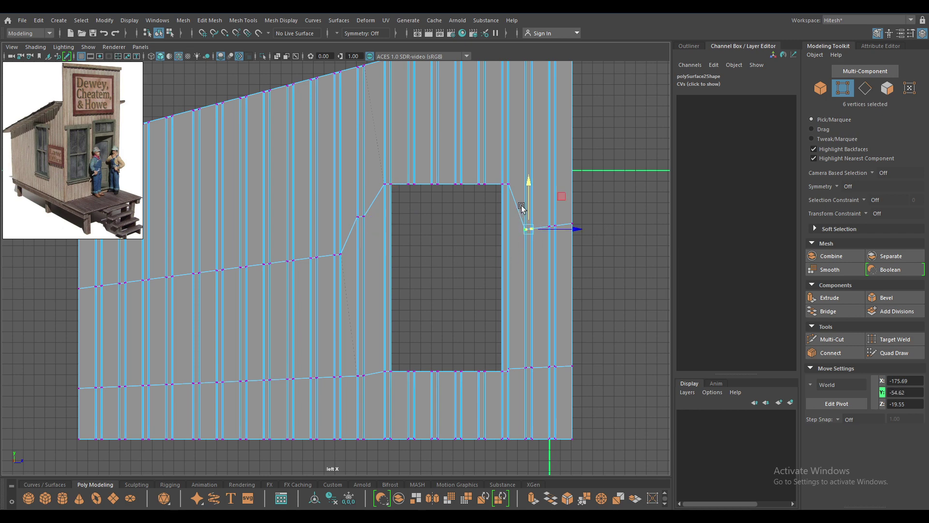
drag(528, 184, 529, 161)
alt+right_drag(521, 228, 480, 225)
mouse_move(480, 224)
alt+mouse_down()
mouse_move(461, 182)
mouse_move(416, 246)
mouse_move(379, 236)
mouse_move(395, 244)
alt+mouse_up()
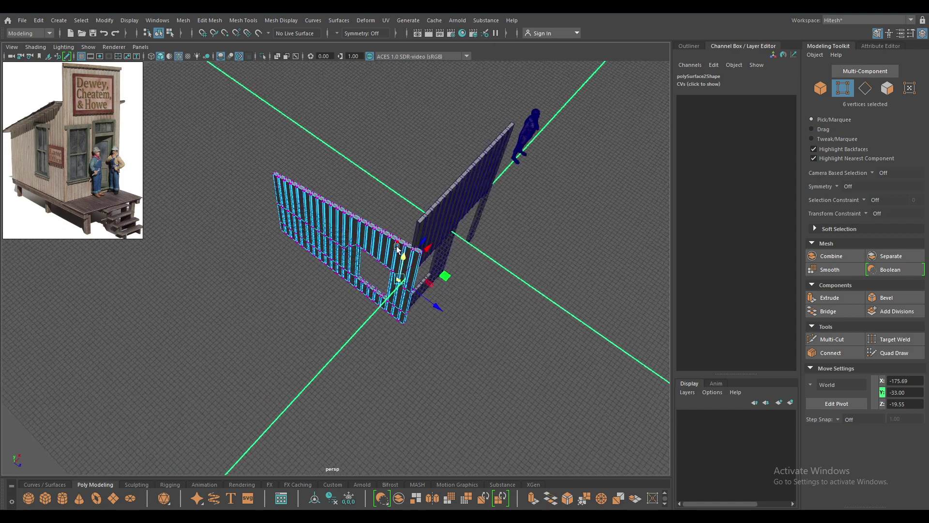
Step: In the top view, move the side wall so it meets the front wall's end
right_drag(395, 244, 387, 228)
key(space)
drag(394, 233, 394, 216)
scroll(395, 215, down, 1)
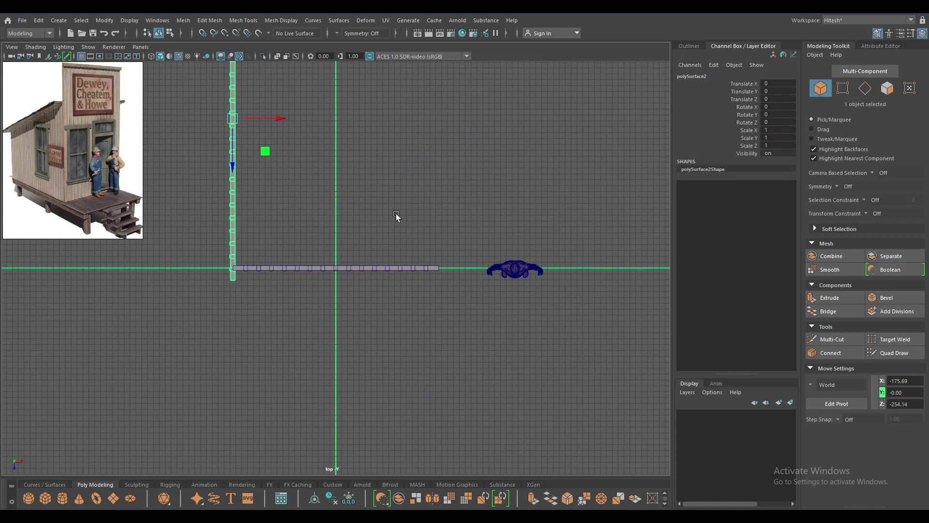
mouse_move(396, 213)
alt+middle_down()
mouse_move(416, 372)
mouse_move(400, 273)
alt+middle_up()
scroll(320, 134, up, 1)
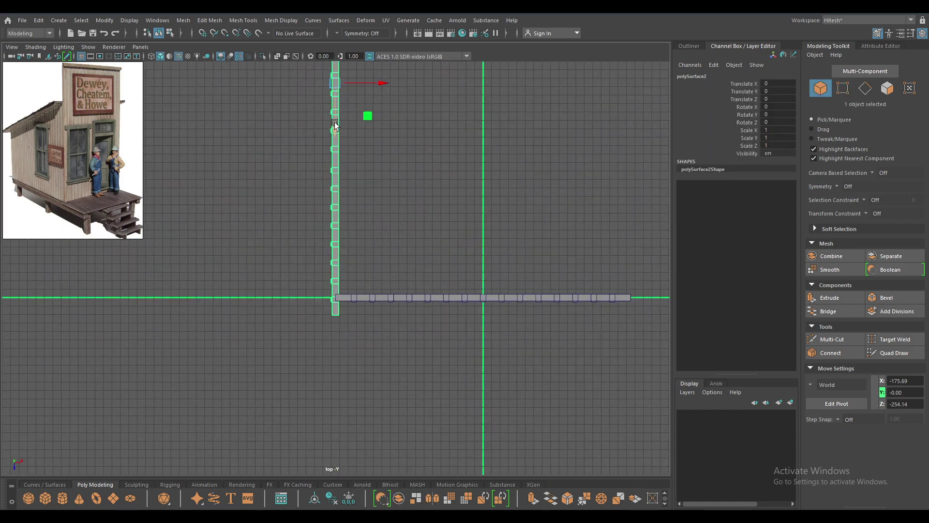
drag(335, 124, 335, 110)
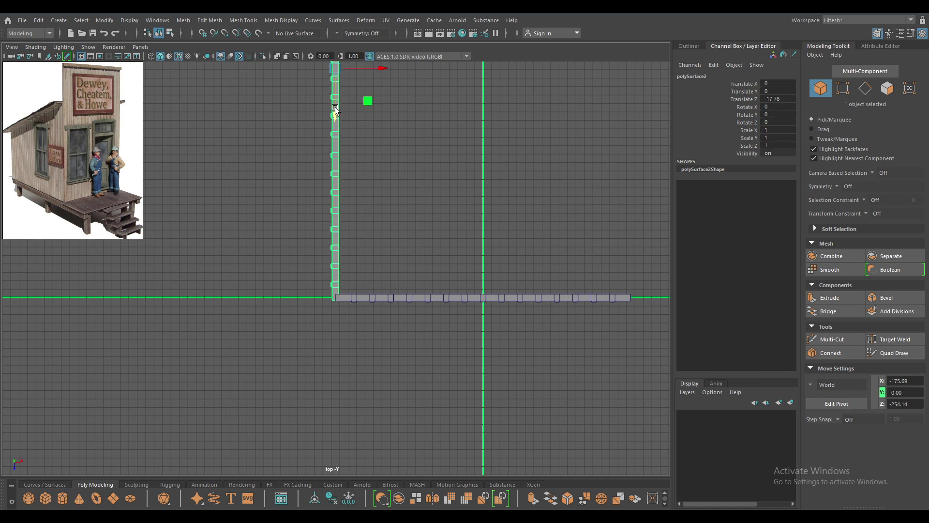
drag(380, 68, 380, 67)
scroll(305, 292, up, 3)
scroll(306, 293, down, 3)
scroll(251, 173, down, 2)
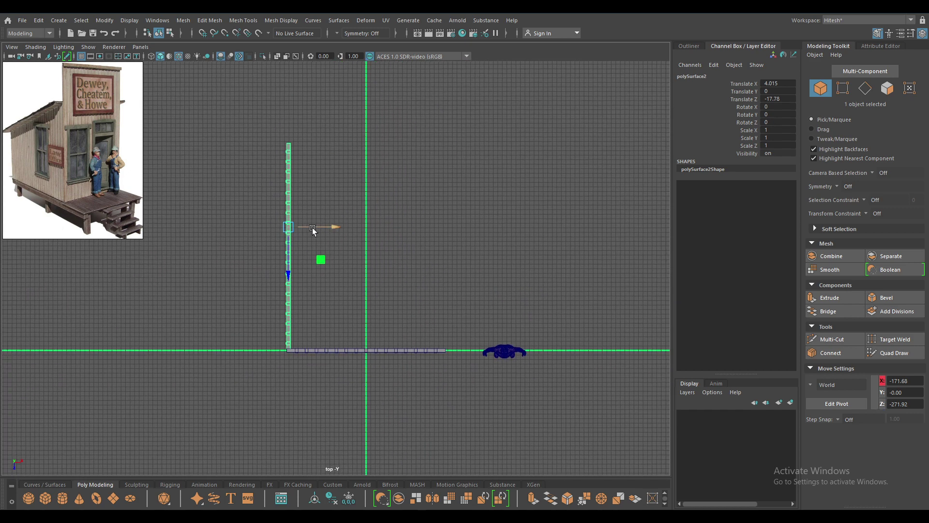
Step: Snap the copy's pivot onto the centre axis and mirror it with Scale X -1
key(space)
click(265, 198)
key(d)
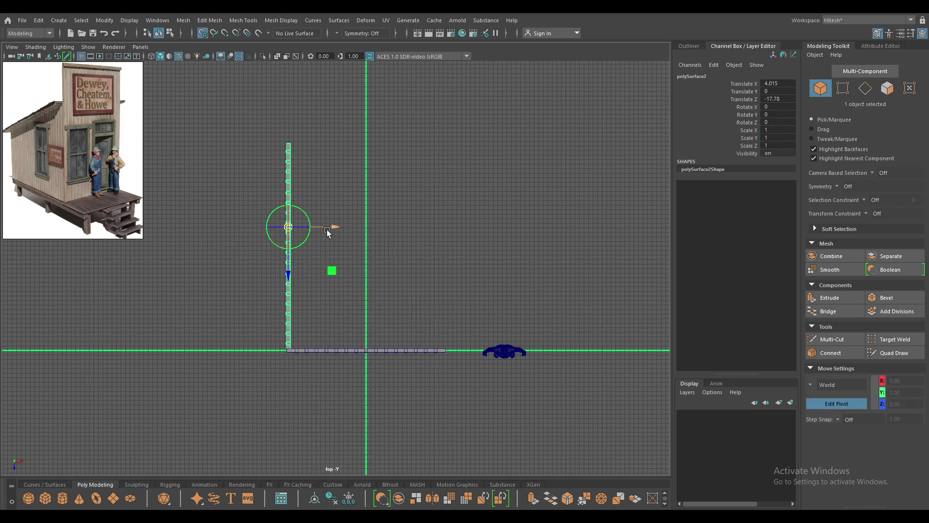
click(330, 227)
drag(331, 227, 366, 226)
key(d)
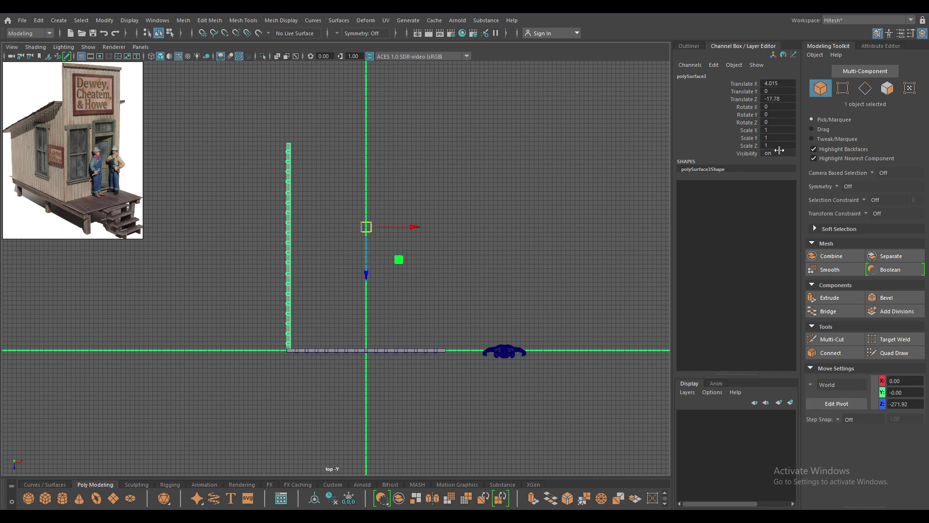
double_click(780, 129)
key(Return)
click(597, 234)
Step: In perspective, slide the side walls along Z to a Translate Z of -24.696
key(space)
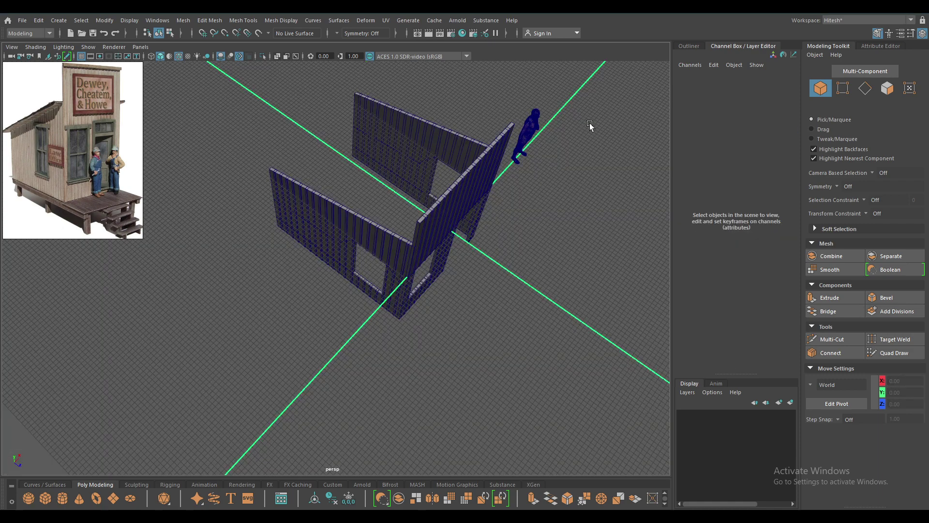
mouse_move(590, 125)
alt+mouse_down()
mouse_move(413, 316)
mouse_move(434, 274)
mouse_move(463, 246)
alt+mouse_up()
scroll(437, 300, up, 5)
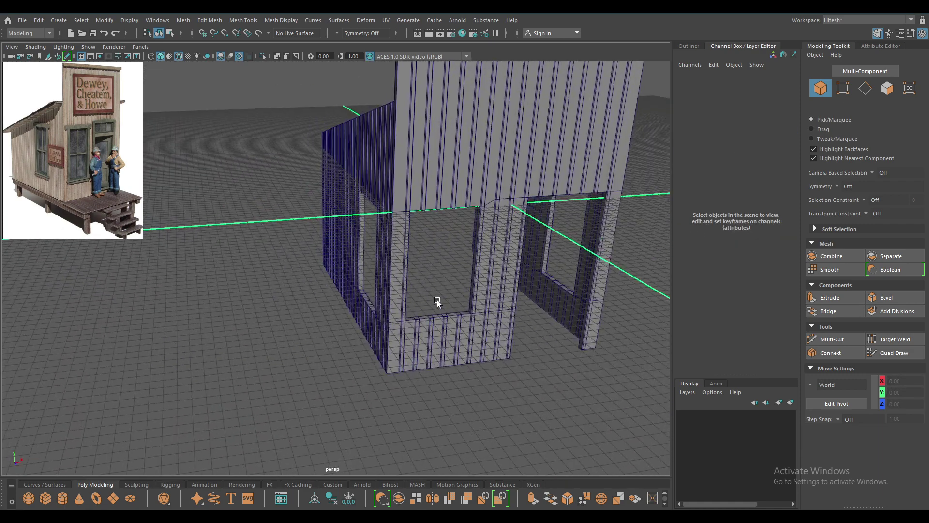
mouse_move(437, 300)
alt+mouse_down()
mouse_move(464, 420)
mouse_move(525, 423)
mouse_move(405, 237)
alt+mouse_up()
click(436, 257)
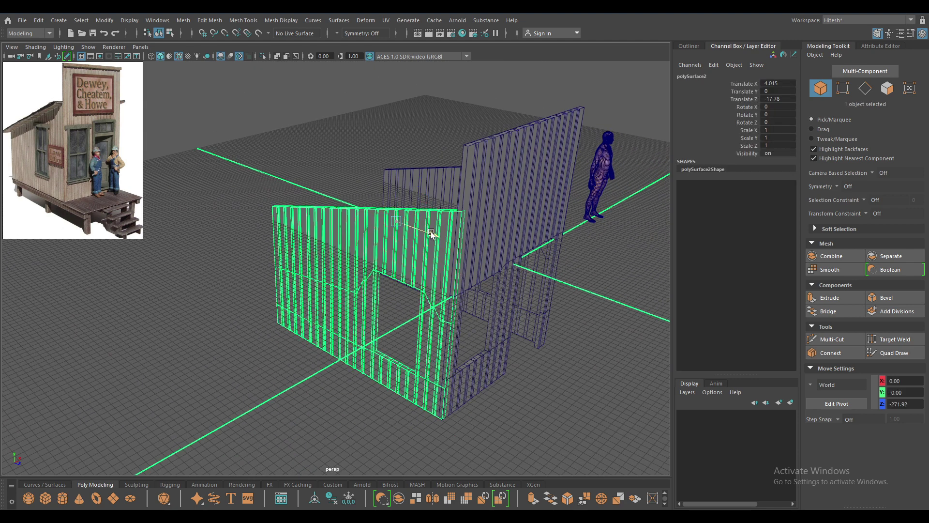
mouse_move(431, 231)
mouse_down()
mouse_move(432, 208)
mouse_move(338, 373)
mouse_move(443, 410)
mouse_move(445, 360)
mouse_move(443, 378)
mouse_move(455, 370)
mouse_up()
key(ctrl+shift+d)
middle_drag(454, 370, 447, 370)
mouse_move(447, 370)
alt+mouse_down()
mouse_move(404, 248)
mouse_move(556, 142)
mouse_move(385, 286)
alt+mouse_up()
click(451, 327)
alt+drag(452, 327, 406, 208)
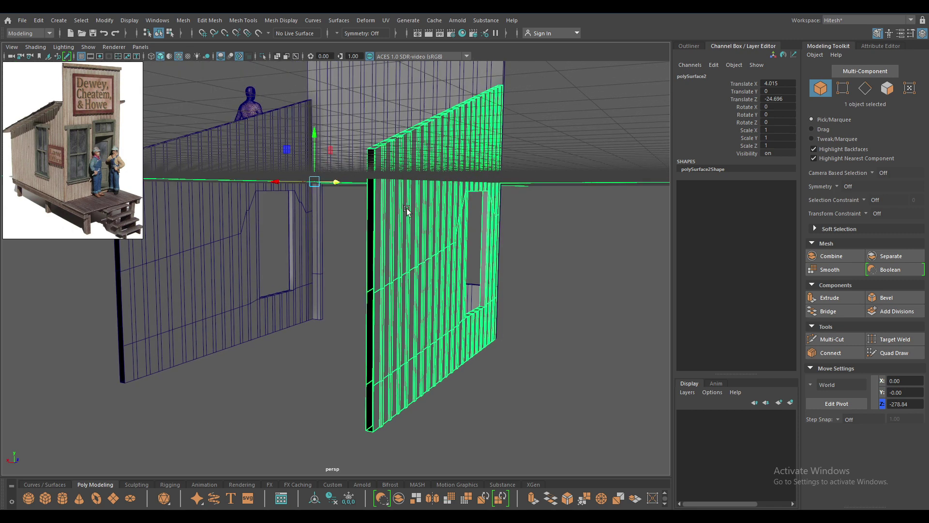
mouse_move(408, 207)
right_down()
mouse_move(401, 143)
mouse_move(408, 181)
right_up()
double_click(377, 202)
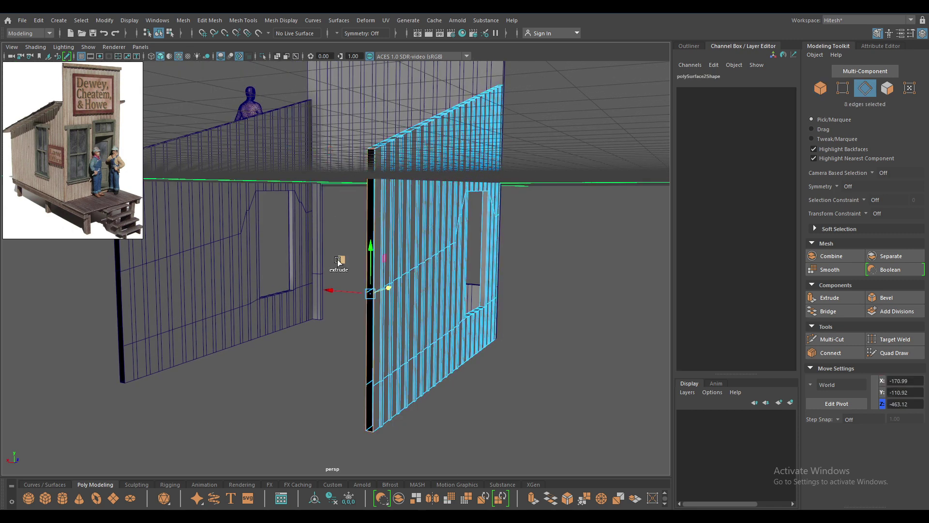
mouse_move(338, 260)
shift+right_down()
mouse_move(326, 402)
mouse_move(321, 388)
shift+right_up()
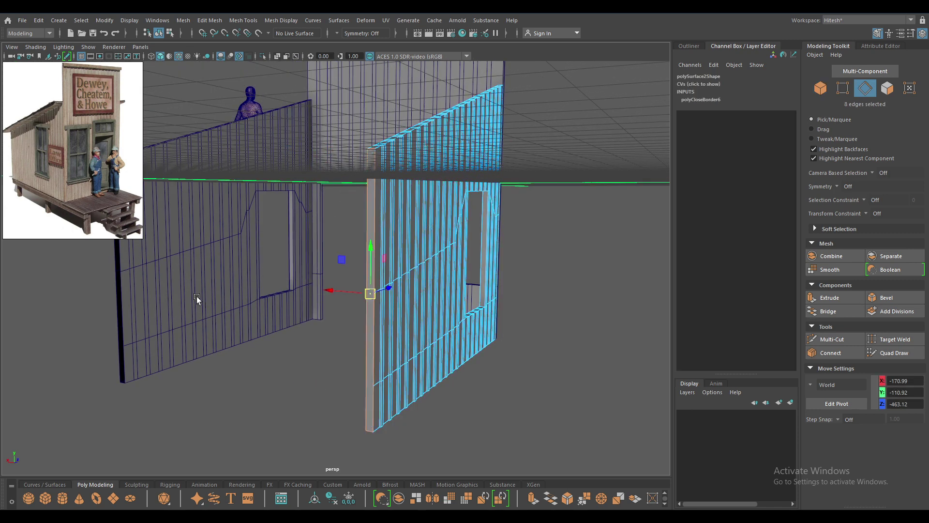
key(ctrl+z)
key(ctrl+z)
key(ctrl+z)
alt+drag(264, 311, 232, 237)
right_drag(233, 238, 236, 209)
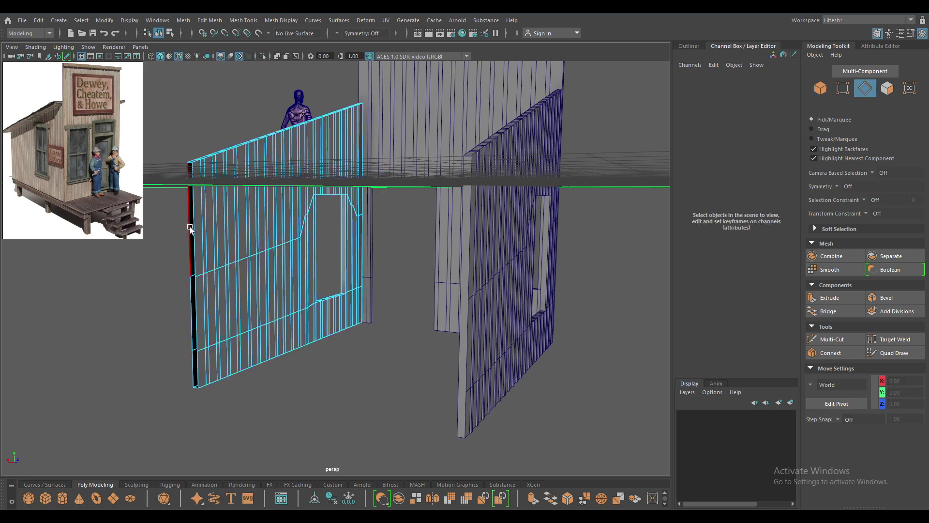
double_click(191, 228)
mouse_move(390, 432)
right_down()
mouse_move(351, 312)
mouse_move(361, 237)
right_up()
alt+drag(362, 237, 400, 406)
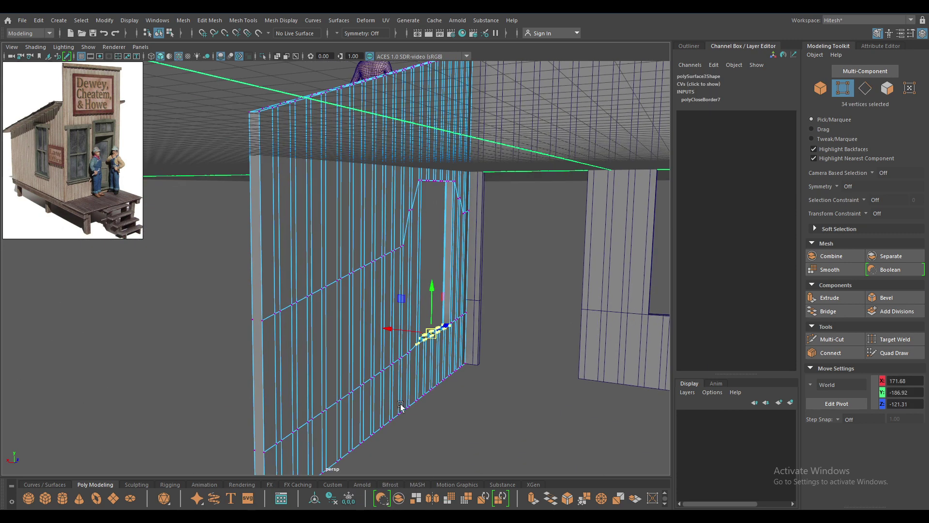
drag(267, 315, 257, 324)
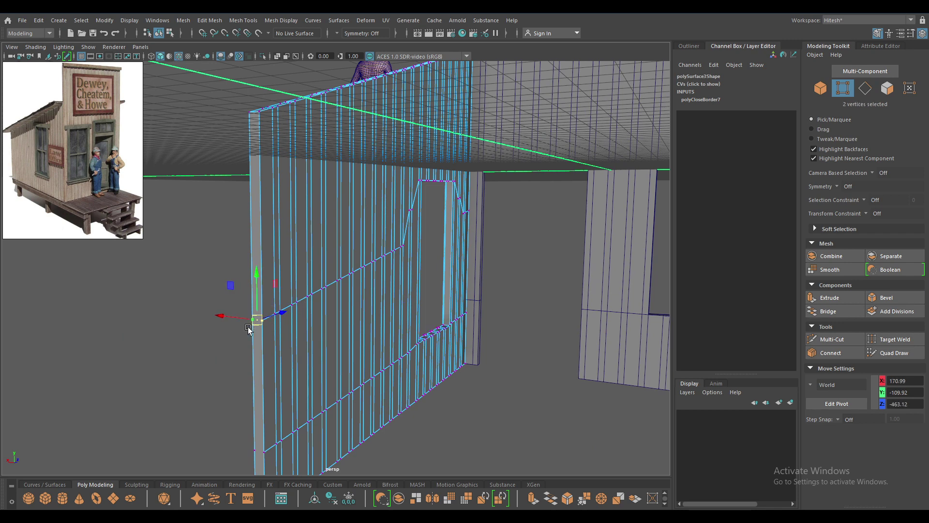
shift+right_drag(248, 329, 243, 414)
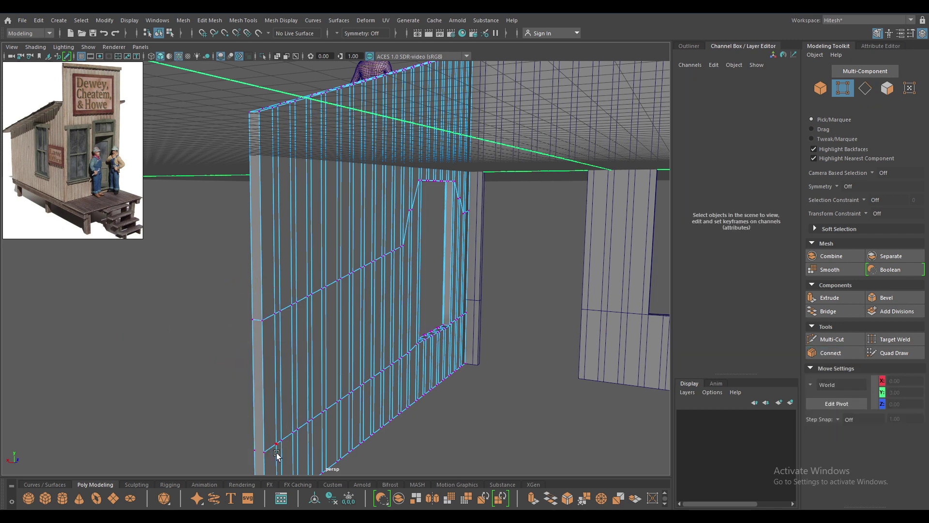
click(264, 452)
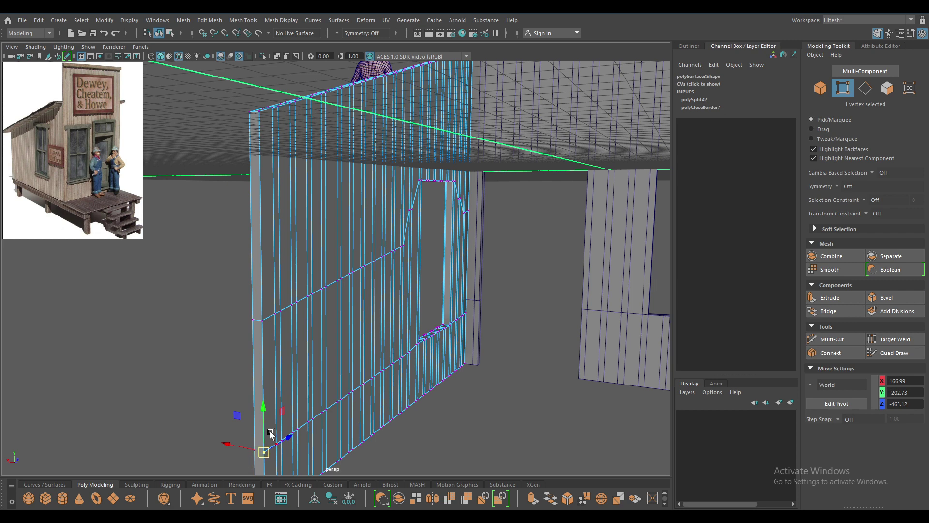
alt+drag(273, 425, 469, 445)
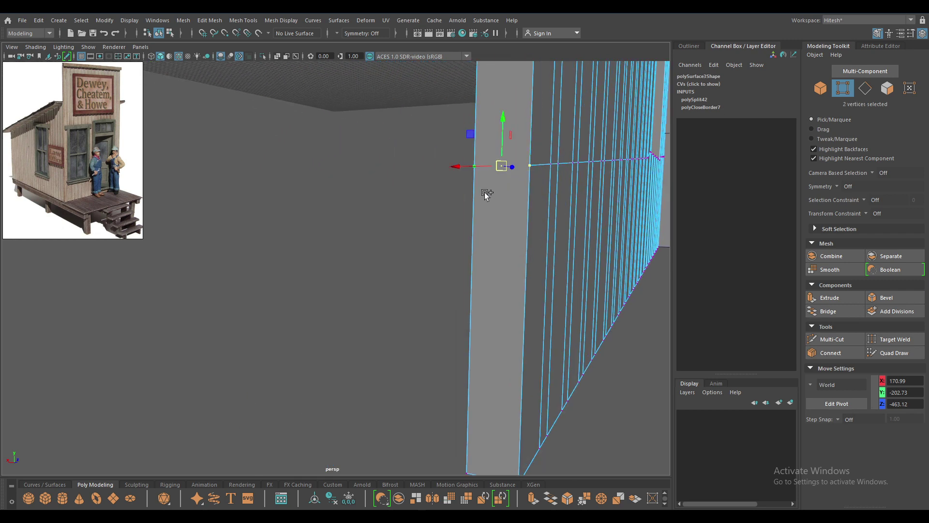
click(547, 300)
mouse_move(546, 301)
alt+mouse_down()
mouse_move(419, 81)
mouse_move(477, 390)
mouse_move(408, 303)
mouse_move(297, 383)
mouse_move(307, 292)
mouse_move(352, 240)
alt+mouse_up()
click(307, 293)
right_drag(352, 237, 305, 236)
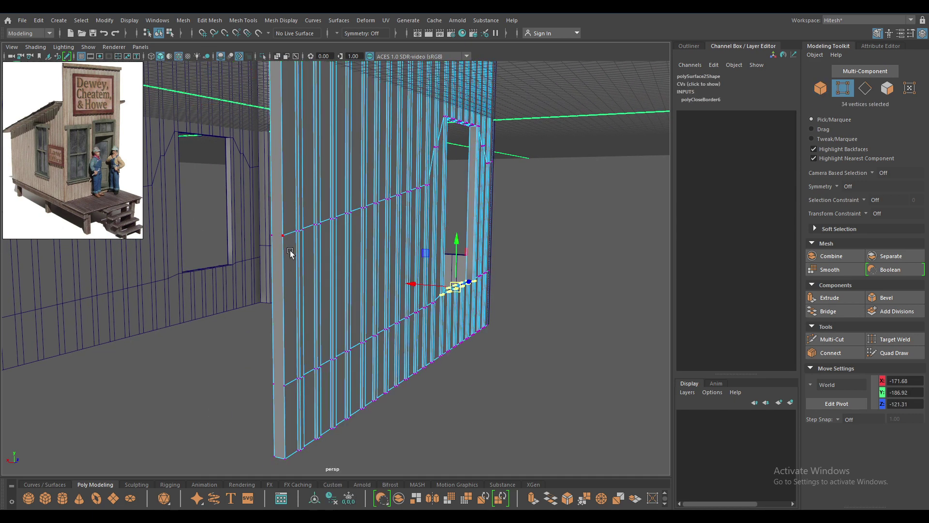
click(271, 236)
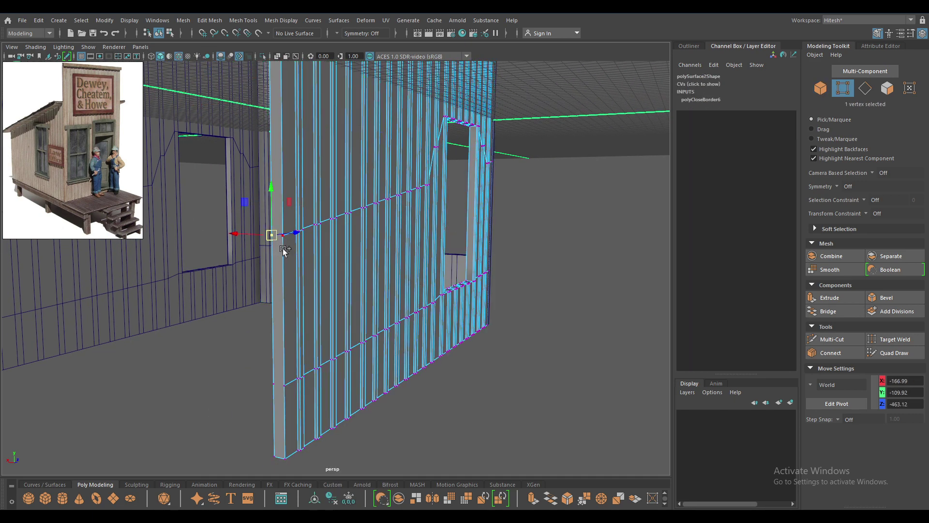
click(315, 211)
alt+drag(315, 211, 333, 208)
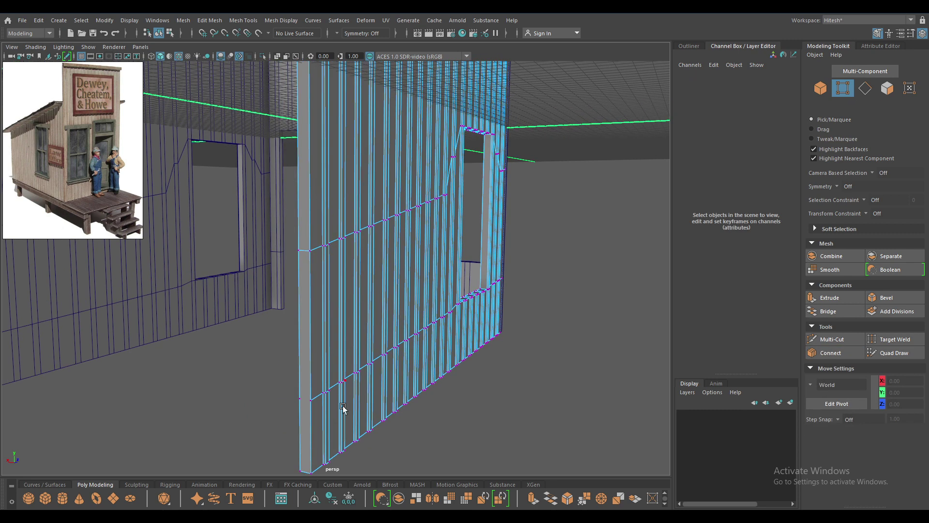
click(306, 411)
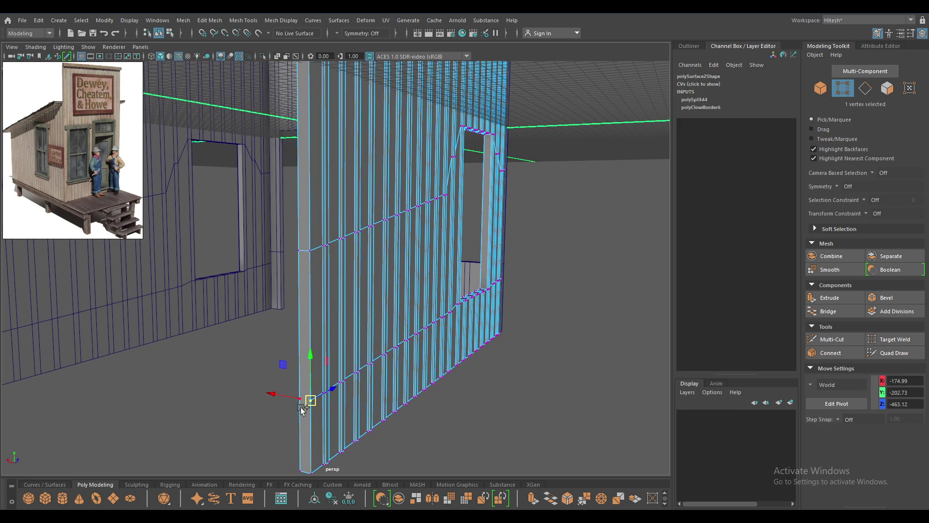
shift+click(300, 406)
click(300, 411)
alt+drag(342, 389, 369, 253)
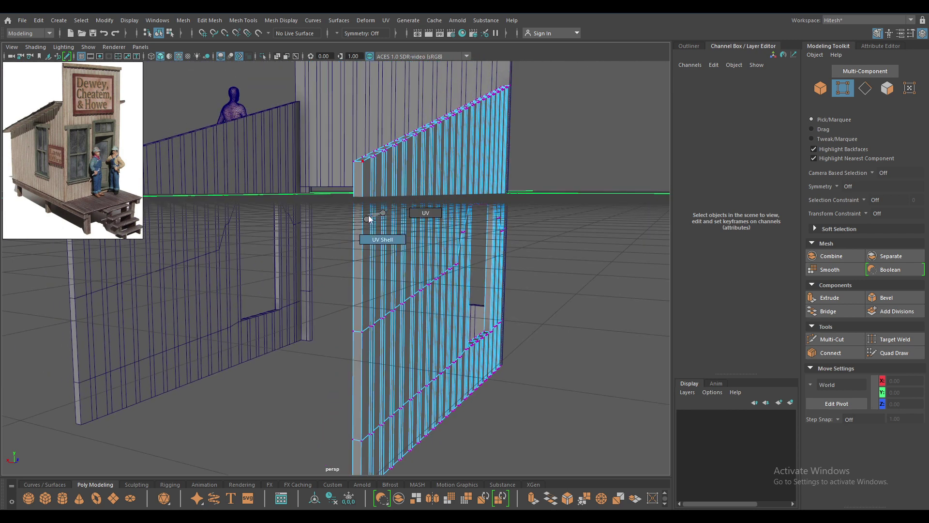
right_drag(368, 215, 388, 213)
click(589, 248)
alt+drag(590, 248, 505, 192)
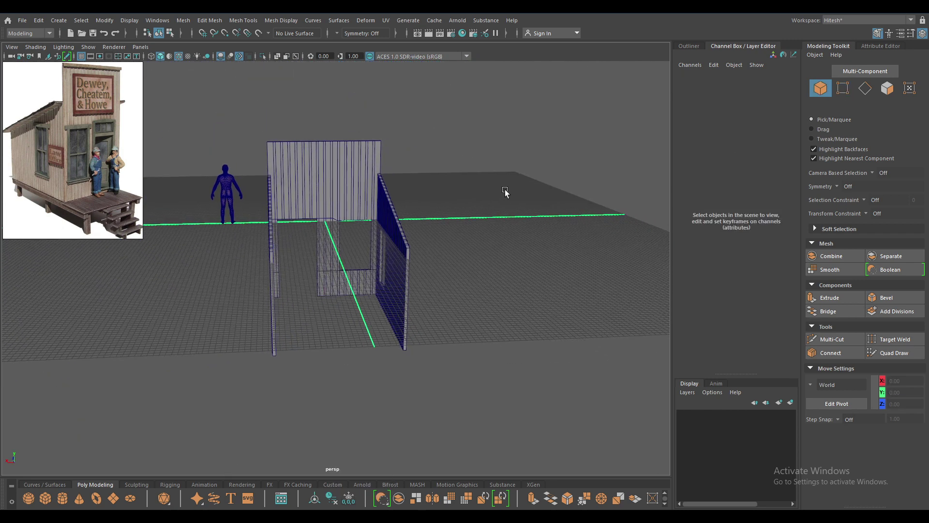
Step: Duplicate all faces of the back plank wall into a separate panel
click(342, 193)
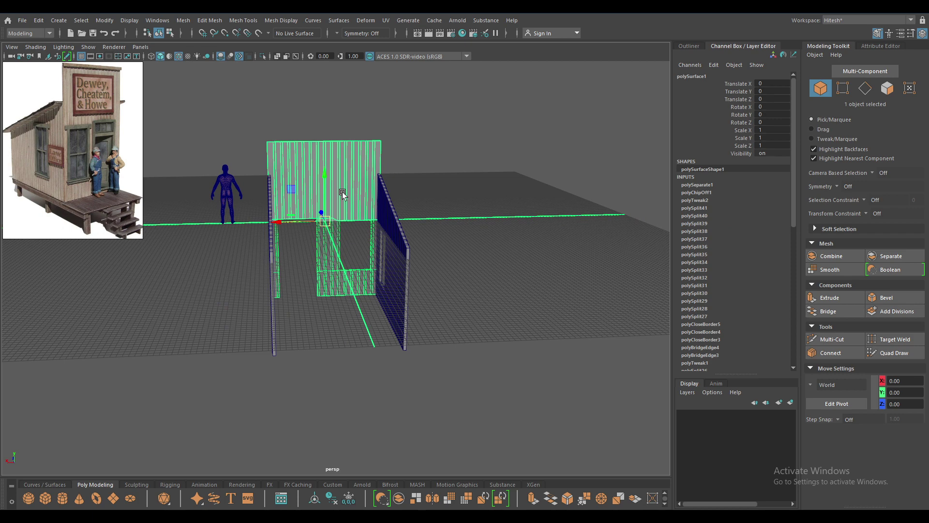
right_drag(457, 131, 458, 156)
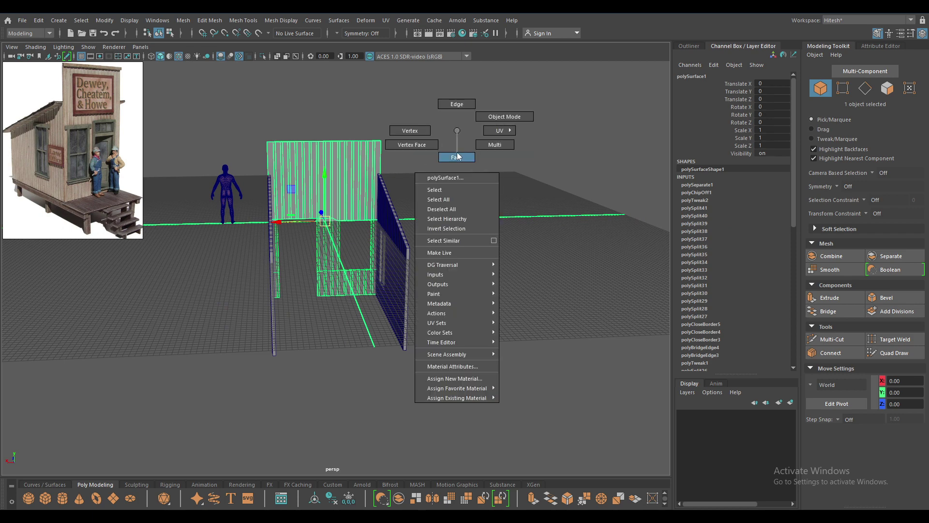
drag(425, 102, 262, 222)
mouse_move(457, 172)
alt+mouse_down()
mouse_move(339, 165)
mouse_move(446, 139)
alt+mouse_up()
shift+right_drag(446, 141, 436, 315)
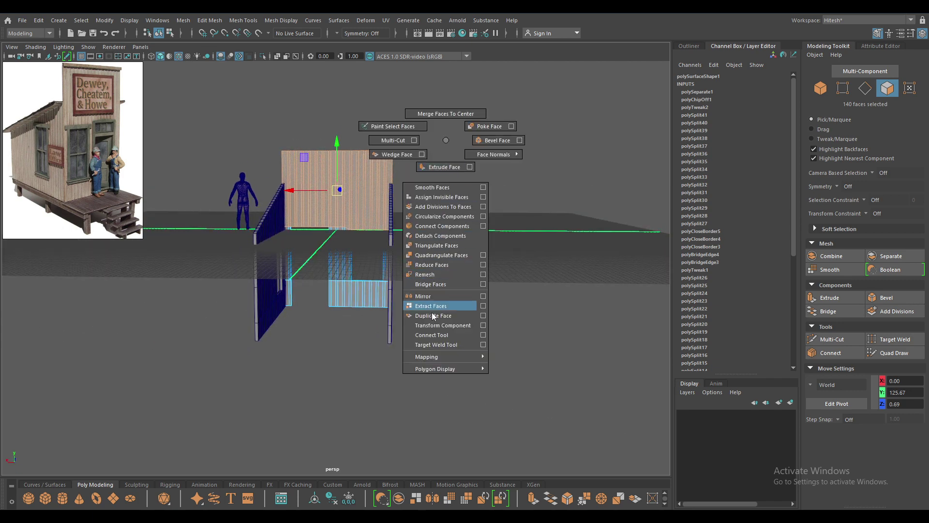
right_drag(475, 177, 507, 161)
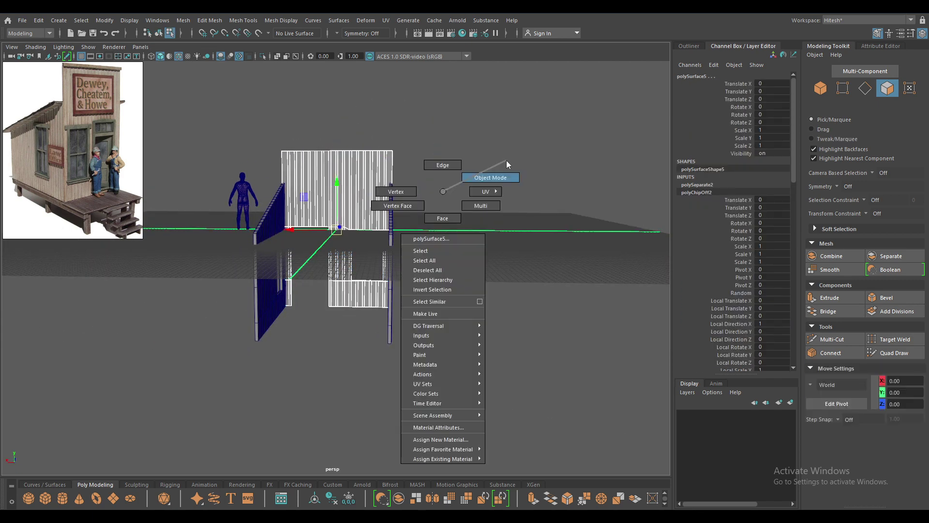
Step: Move the duplicate forward in Z and lift its bottom vertices to wall-top height, Y 65.82
click(361, 177)
alt+drag(322, 242, 279, 268)
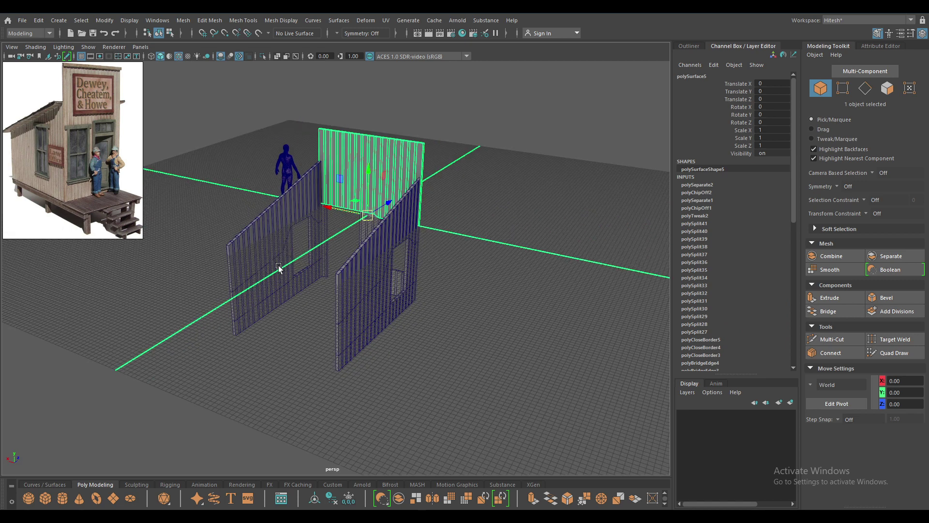
mouse_move(380, 208)
mouse_down()
mouse_move(208, 315)
mouse_move(289, 285)
mouse_up()
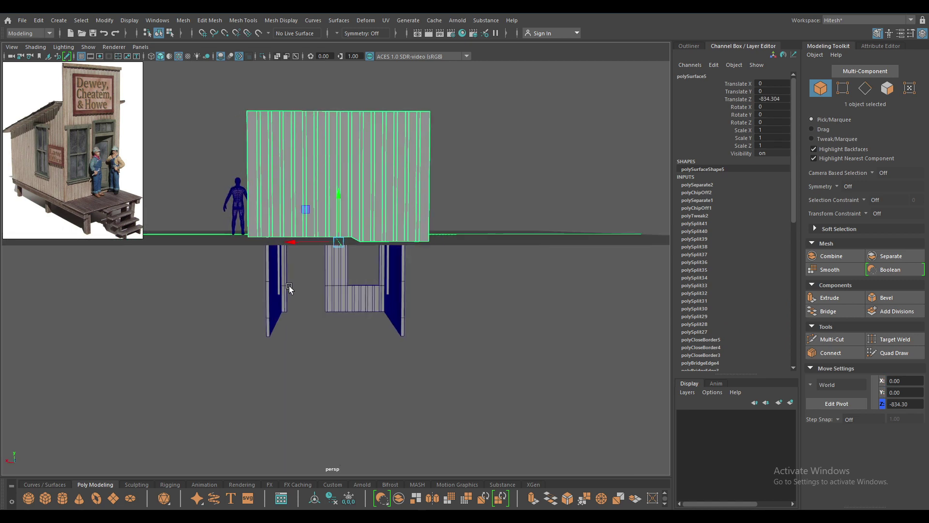
right_drag(516, 177, 488, 191)
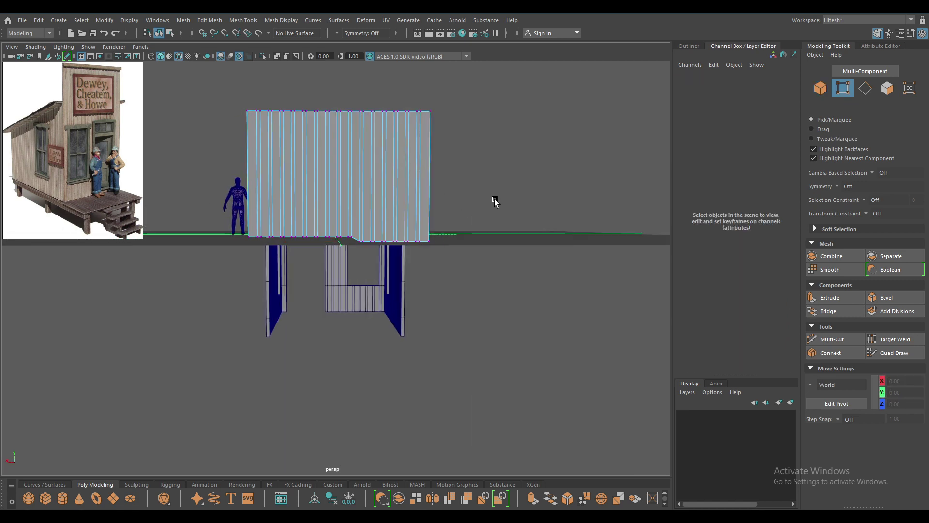
drag(494, 201, 188, 323)
key(r)
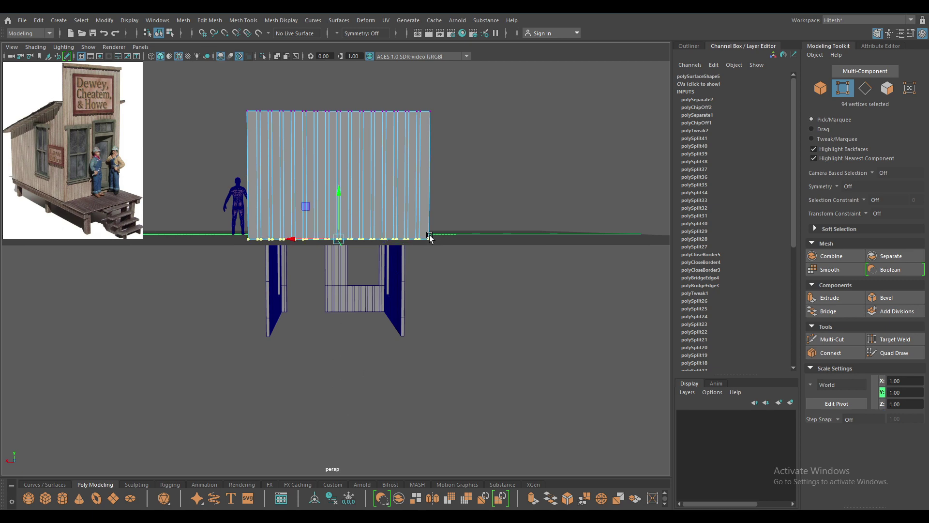
key(w)
mouse_move(478, 203)
alt+mouse_down()
mouse_move(489, 178)
mouse_move(422, 187)
alt+mouse_up()
Step: Place the panel's pivot on its raised lower edge
alt+drag(357, 147, 362, 147)
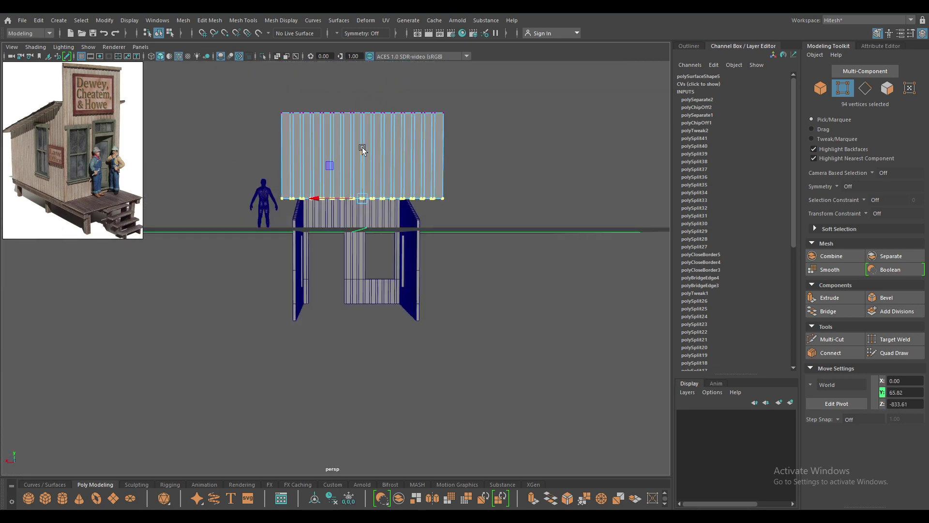
right_drag(363, 148, 388, 182)
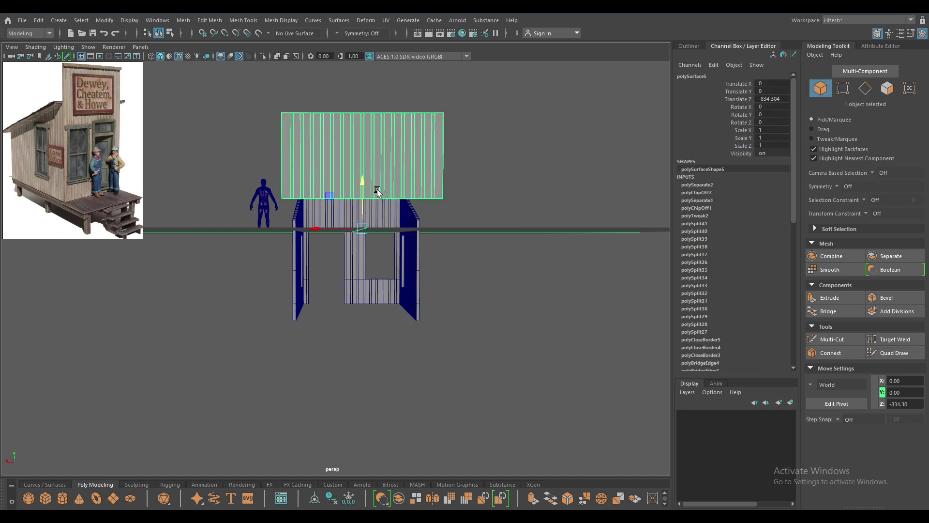
key(Insert)
drag(361, 196, 361, 165)
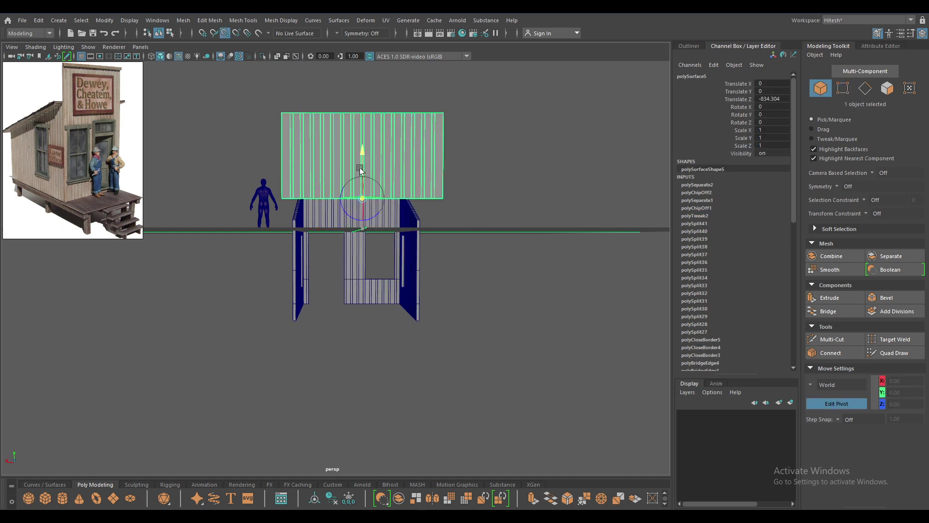
key(Insert)
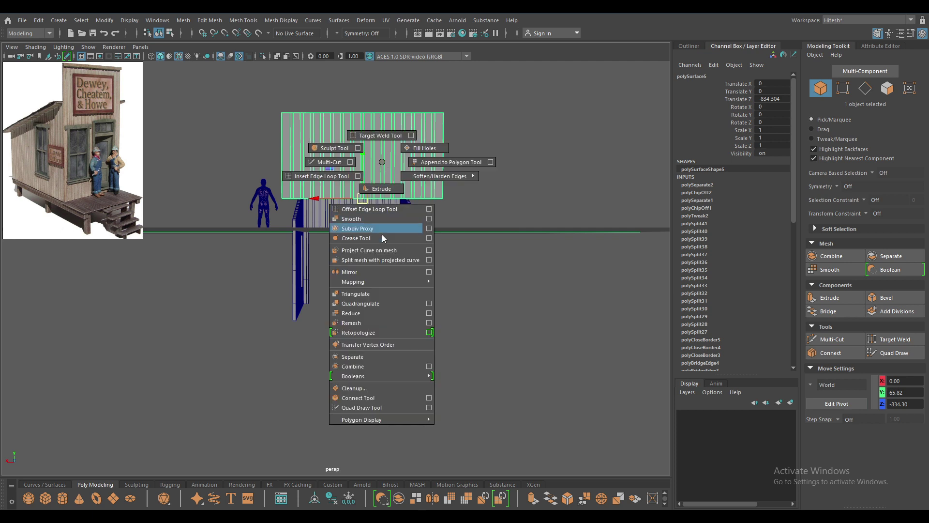
Step: Mirror the roof panel across the Y axis with Cut Geometry turned off
shift+right_drag(382, 162, 361, 271)
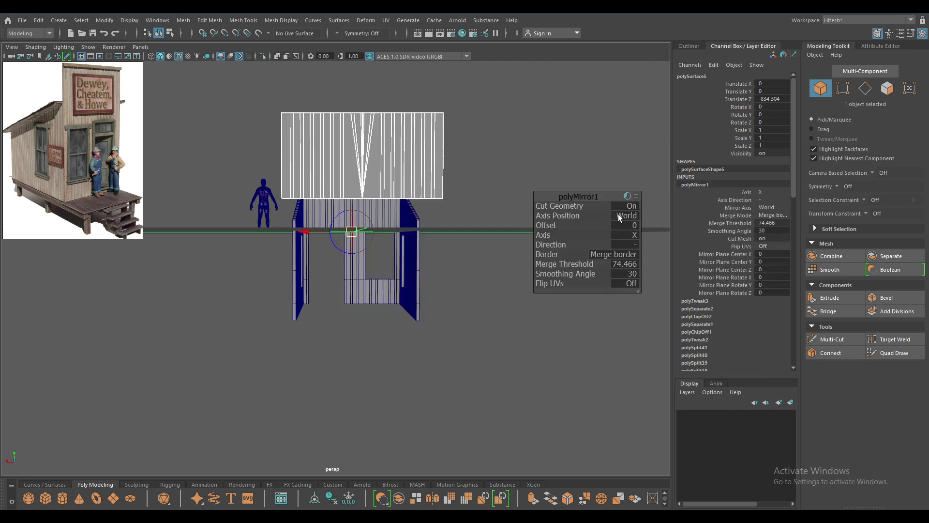
click(634, 235)
click(643, 254)
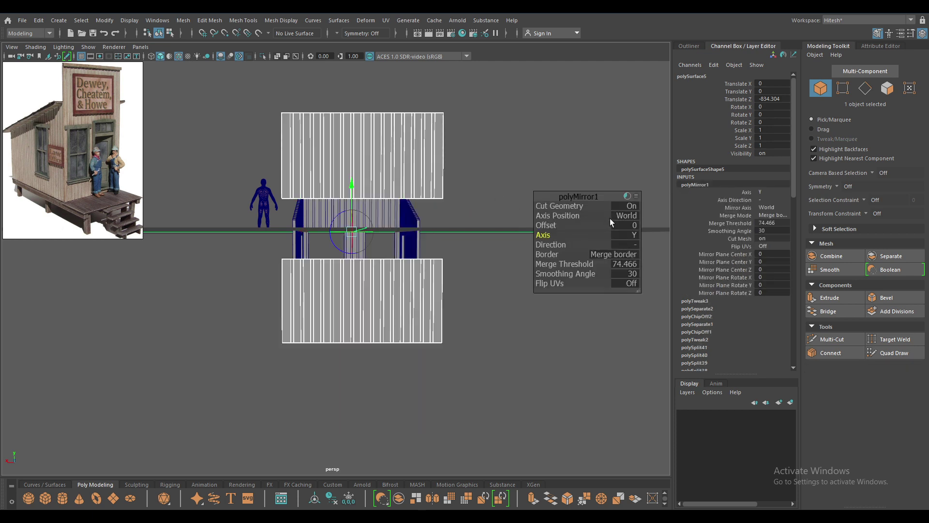
drag(560, 265, 292, 285)
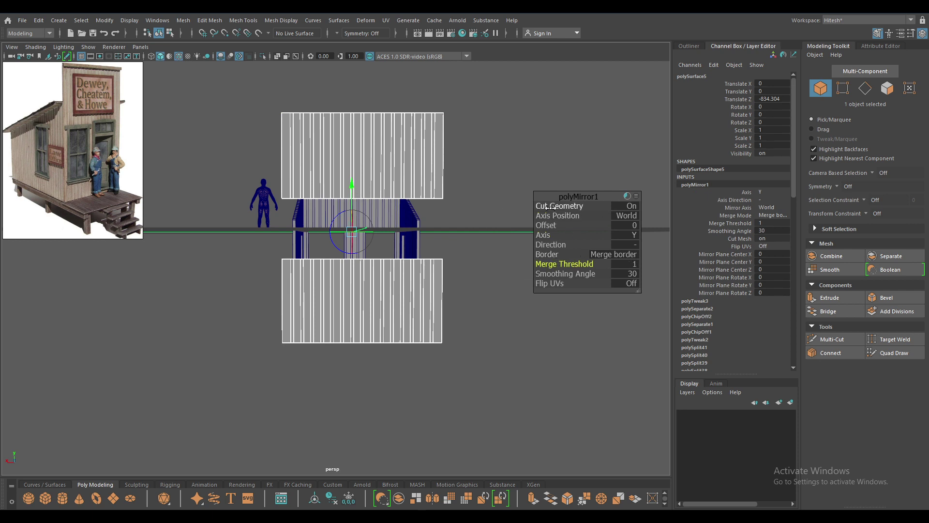
click(612, 209)
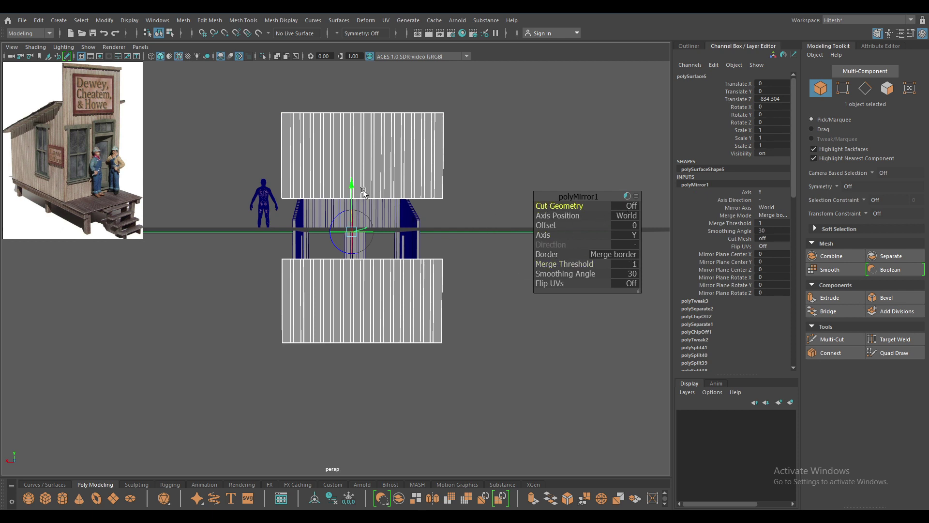
Step: Set the mirror offset to 65.067 and merge threshold to 5, closing the seam
drag(361, 190, 352, 165)
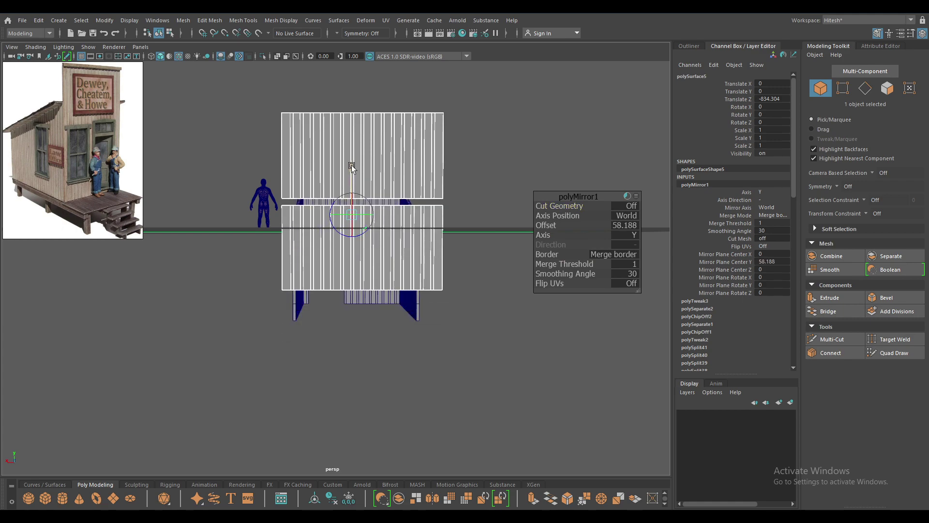
scroll(379, 215, up, 3)
mouse_move(378, 215)
alt+mouse_down()
mouse_move(381, 340)
mouse_move(379, 316)
alt+mouse_up()
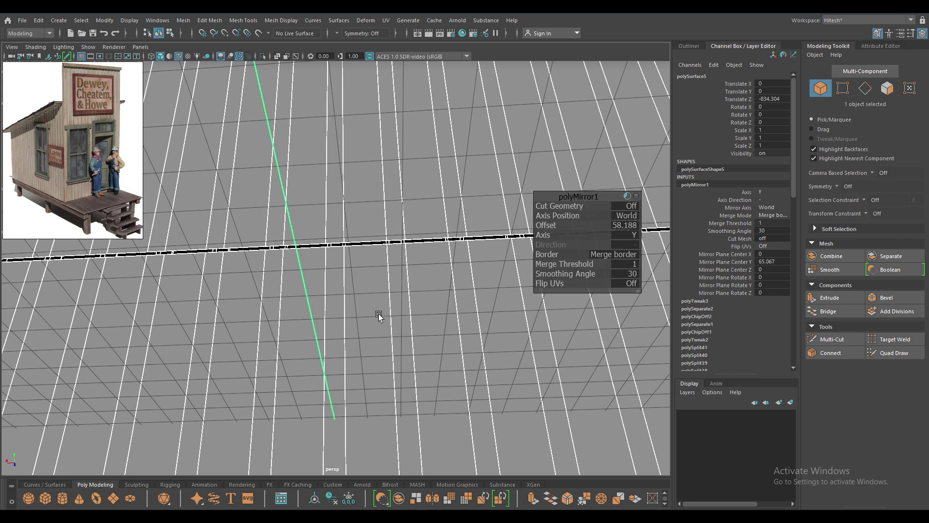
click(562, 264)
text(5)
key(Return)
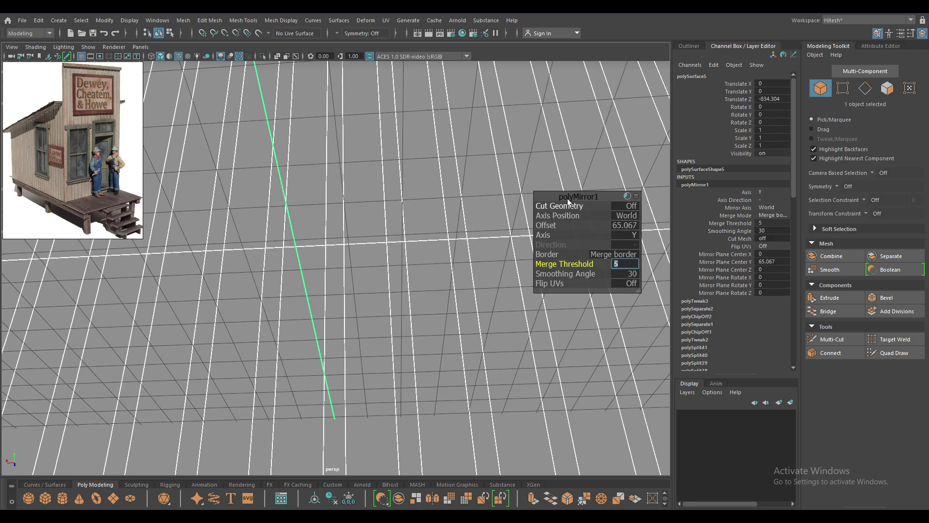
key(w)
alt+drag(464, 284, 400, 296)
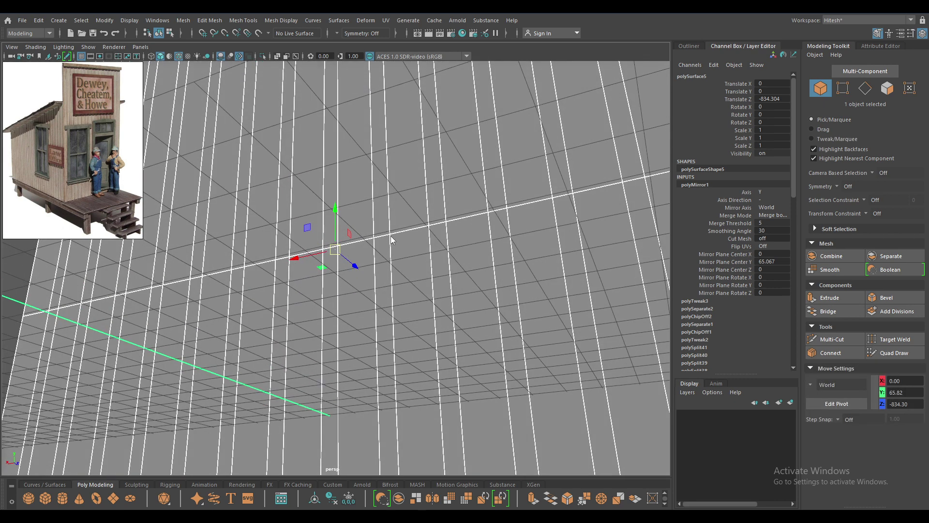
right_drag(341, 241, 350, 148)
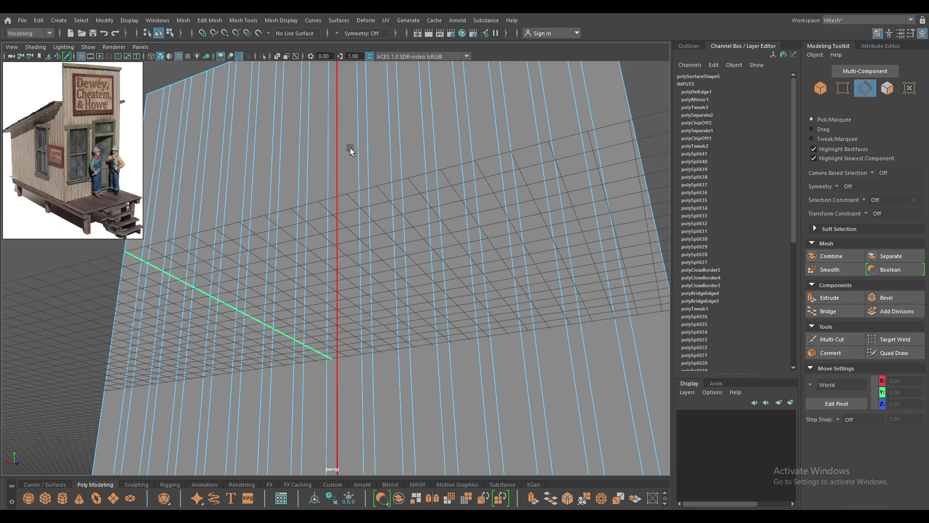
Step: Rotate the plank wall -180 degrees around Y
mouse_move(350, 147)
alt+mouse_down()
mouse_move(321, 315)
mouse_move(276, 236)
mouse_move(312, 202)
alt+mouse_up()
key(F8)
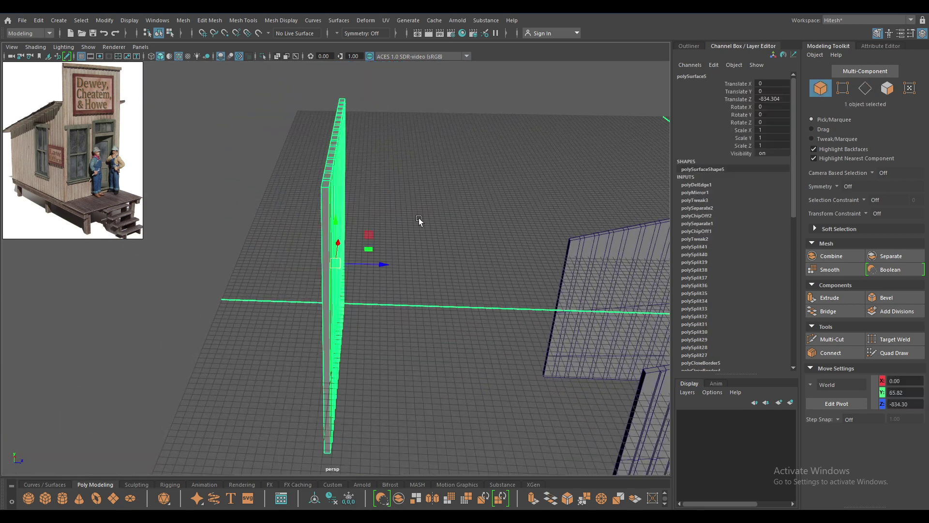
key(e)
drag(365, 292, 219, 286)
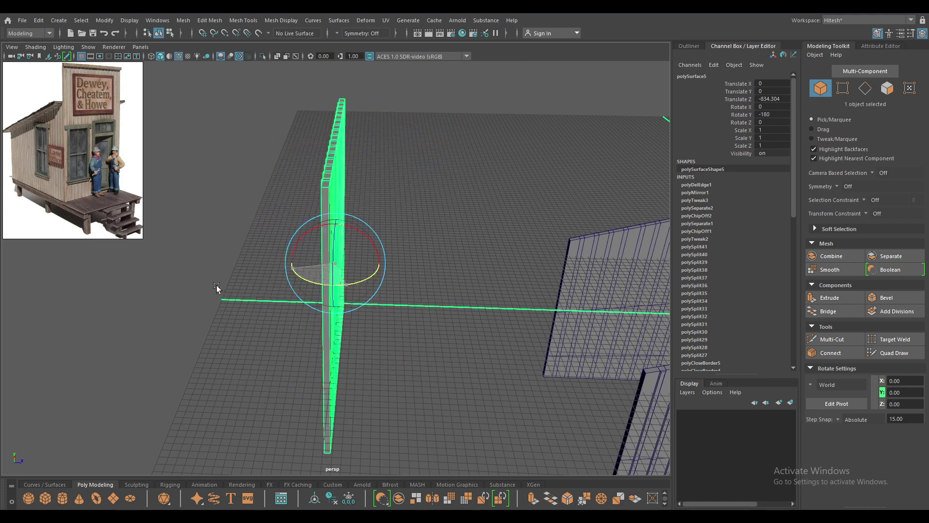
alt+drag(526, 211, 504, 160)
Step: In Top view, slide the turned wall along Z to line up with the side walls
key(space)
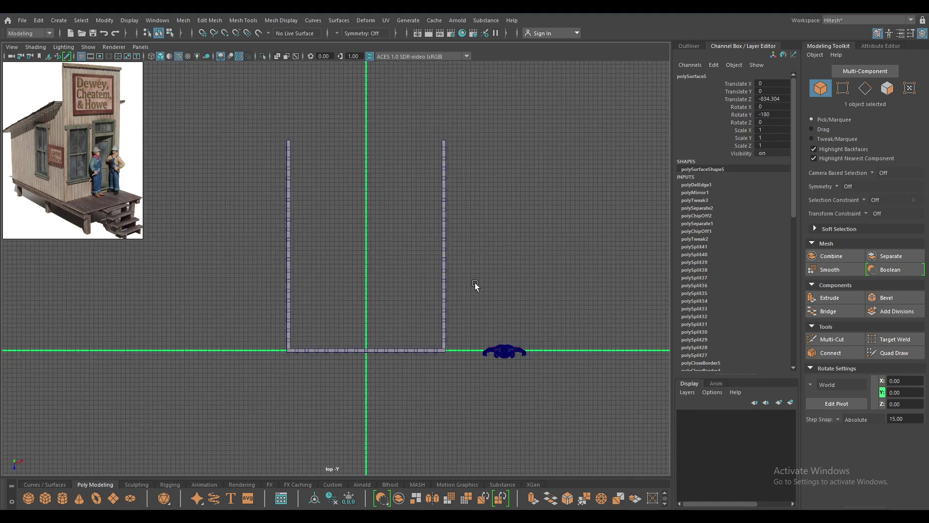
alt+middle_drag(413, 239, 448, 365)
key(w)
drag(386, 176, 391, 327)
scroll(386, 315, up, 5)
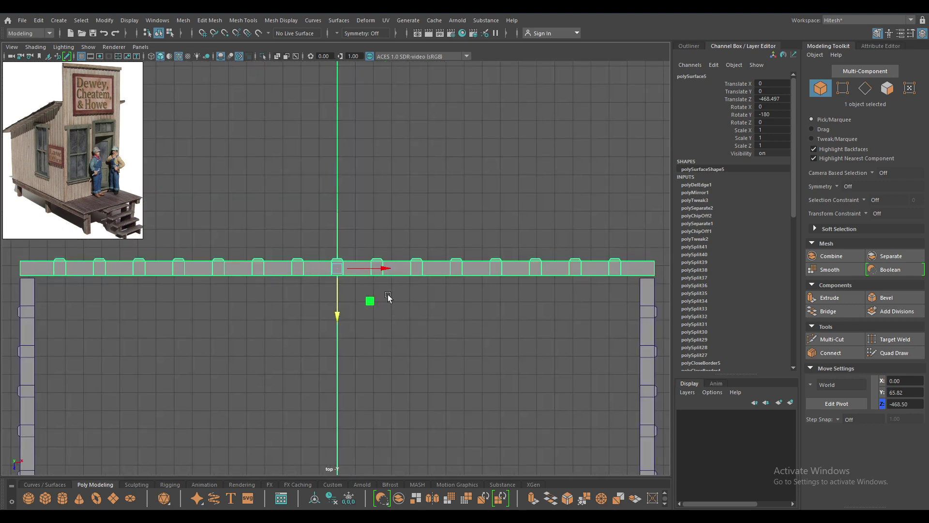
middle_drag(397, 296, 398, 298)
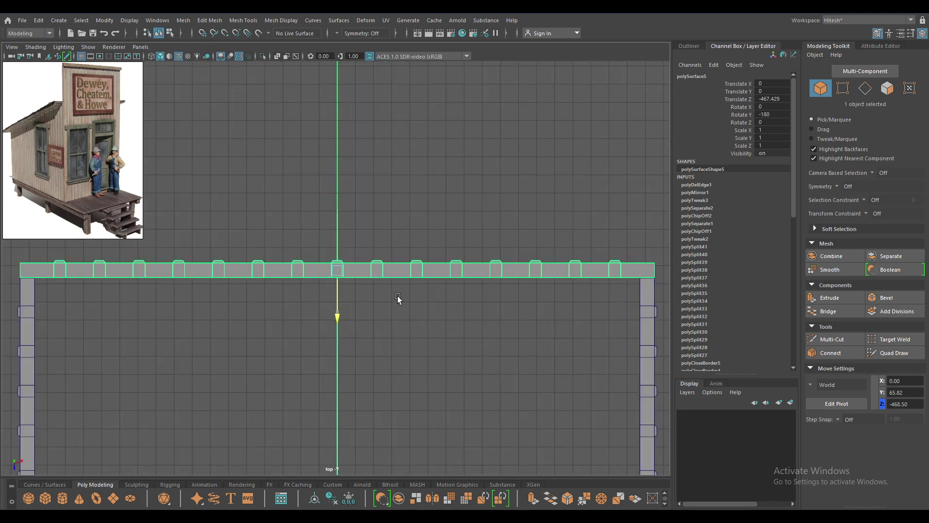
click(405, 342)
Step: In Back view, lower the turned wall along Y
key(space)
drag(405, 339, 361, 353)
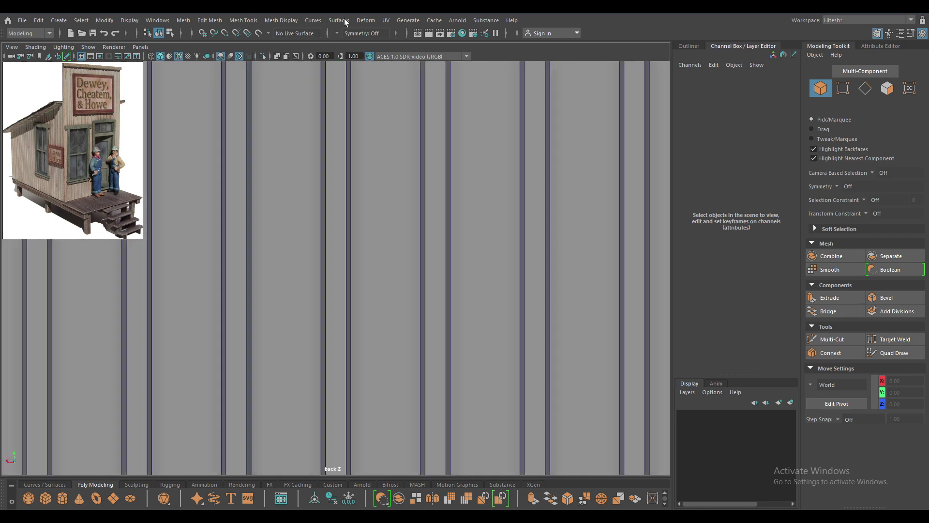
scroll(399, 125, down, 2)
scroll(445, 340, down, 3)
scroll(441, 201, down, 2)
scroll(496, 271, down, 2)
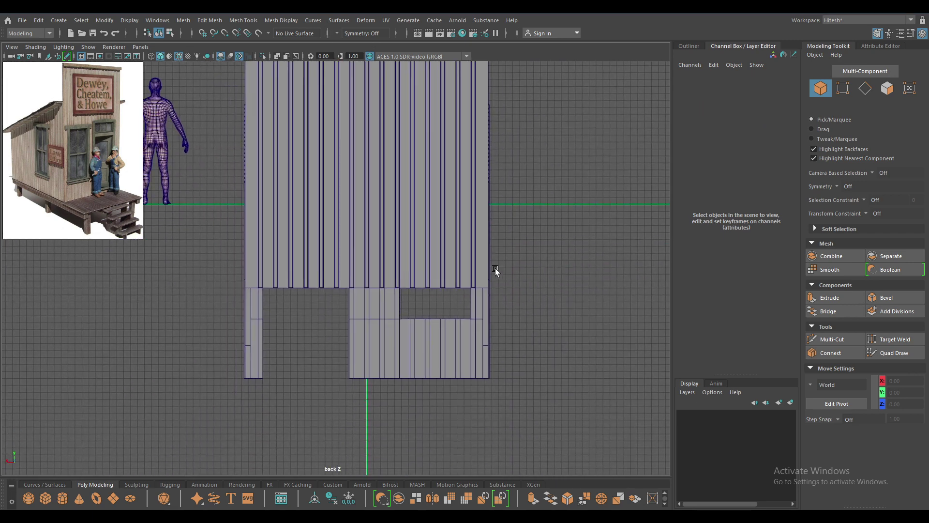
alt+middle_drag(496, 271, 455, 291)
click(476, 302)
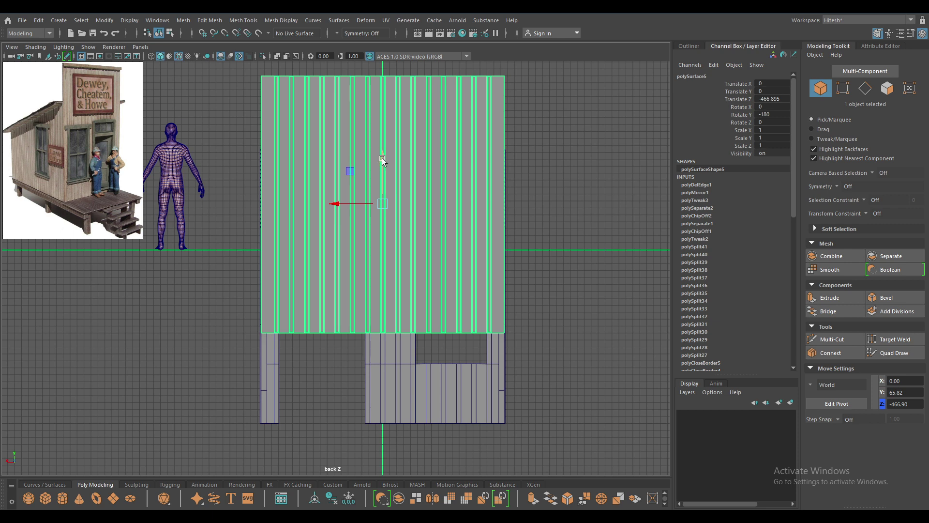
drag(382, 158, 385, 248)
Step: Drop the wall's top-edge vertices to the adjoining wall's height
alt+drag(343, 181, 263, 143)
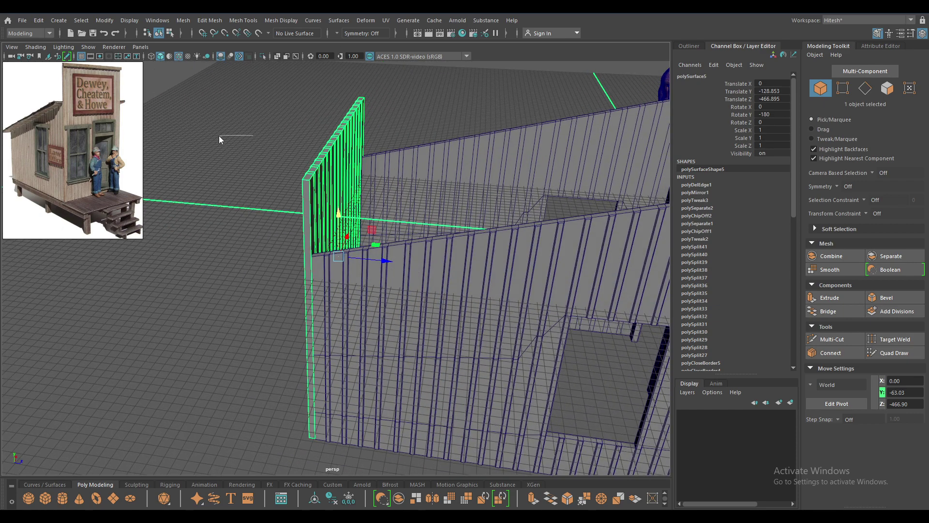
right_drag(312, 216, 277, 216)
mouse_move(277, 216)
alt+mouse_down()
mouse_move(270, 93)
mouse_move(360, 209)
alt+mouse_up()
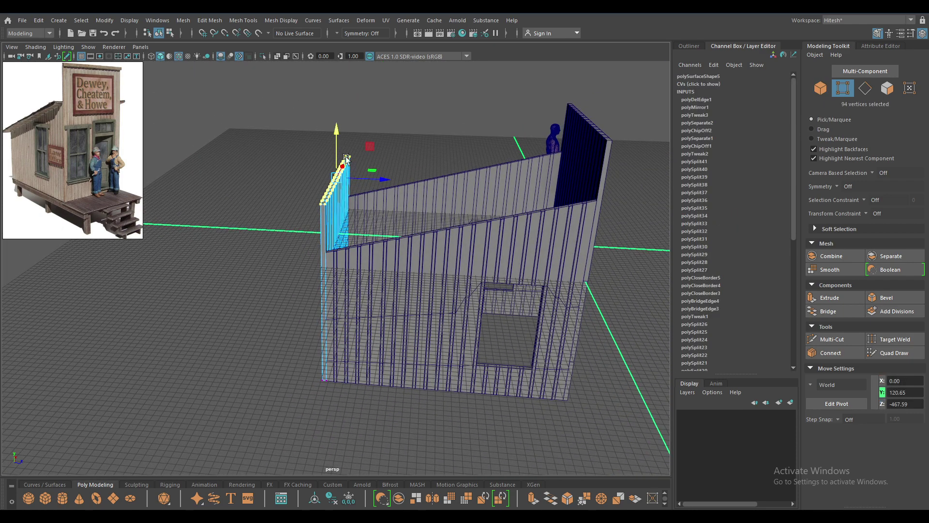
drag(338, 137, 338, 149)
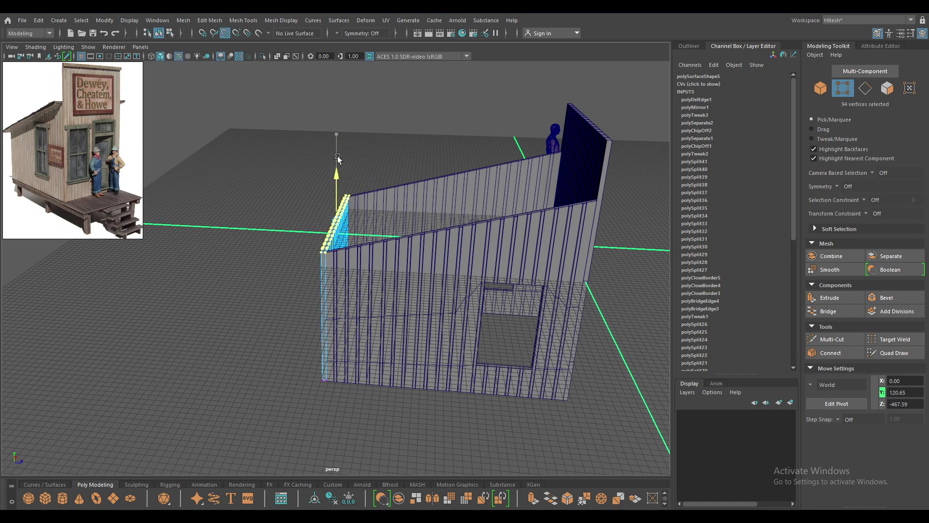
Step: Turn off the wireframe-on-shaded overlay and orbit to inspect the closed back wall
mouse_move(342, 174)
right_down()
mouse_move(390, 142)
mouse_move(460, 487)
right_up()
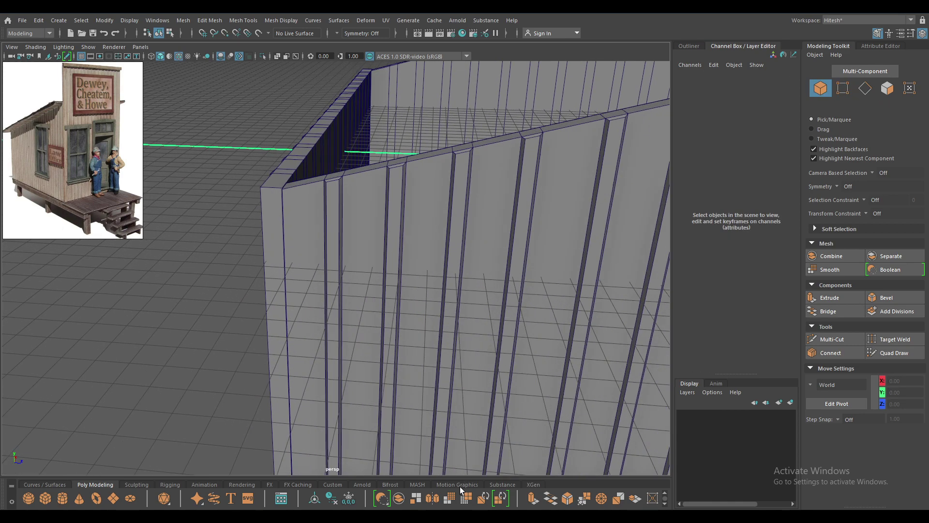
mouse_move(460, 486)
alt+mouse_down()
mouse_move(383, 292)
mouse_move(358, 274)
alt+mouse_up()
mouse_move(313, 345)
alt+mouse_down()
mouse_move(469, 292)
mouse_move(469, 267)
alt+mouse_up()
click(176, 57)
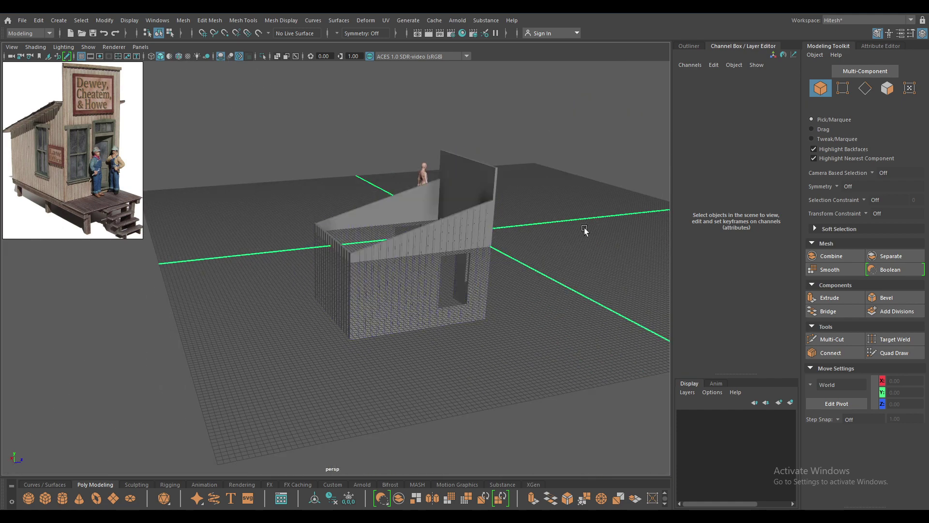
alt+drag(387, 290, 460, 310)
mouse_move(460, 309)
alt+right_down()
mouse_move(507, 354)
mouse_move(510, 312)
alt+right_up()
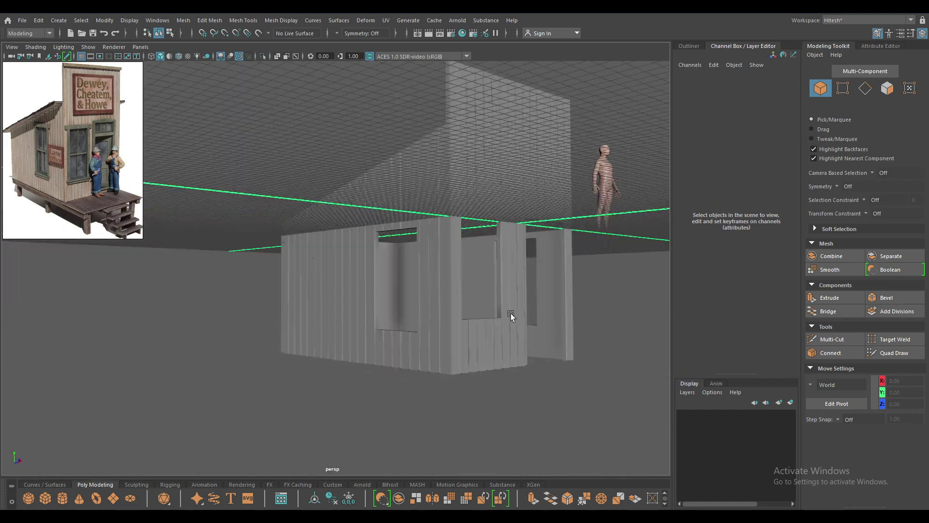
mouse_move(510, 313)
alt+mouse_down()
mouse_move(508, 300)
mouse_move(475, 307)
mouse_move(520, 319)
mouse_move(522, 411)
mouse_move(522, 332)
mouse_move(508, 350)
mouse_move(479, 339)
mouse_move(493, 338)
alt+mouse_up()
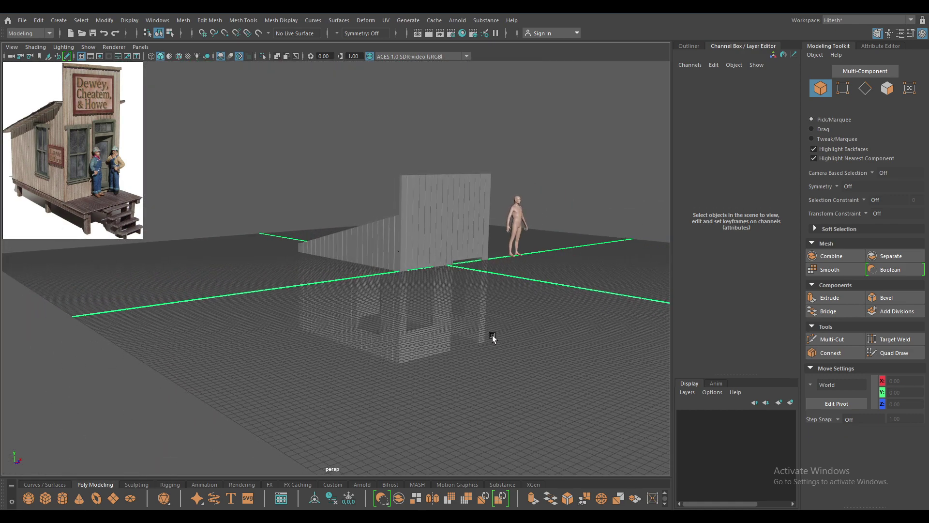
Step: In Front view, raise all building meshes except the human figure onto the ground grid
mouse_move(508, 289)
alt+mouse_down()
mouse_move(522, 286)
mouse_move(524, 310)
alt+mouse_up()
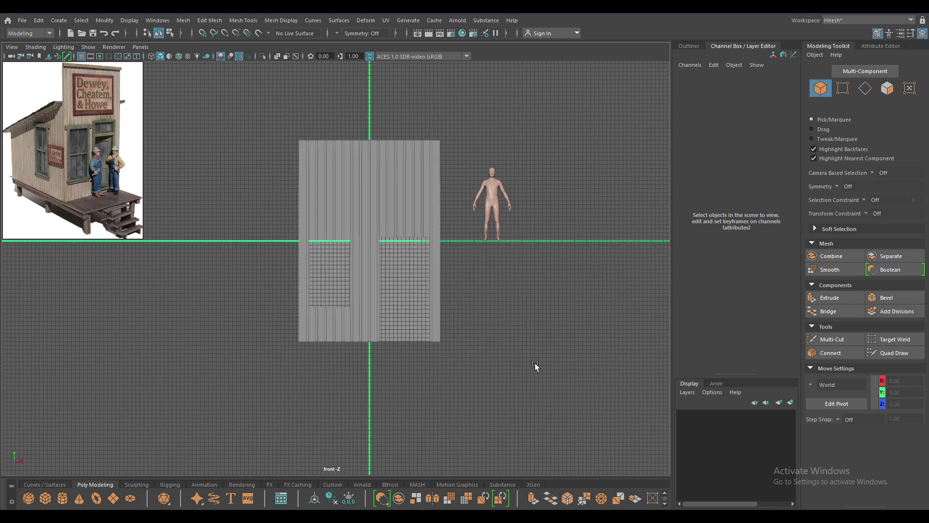
drag(221, 137, 449, 371)
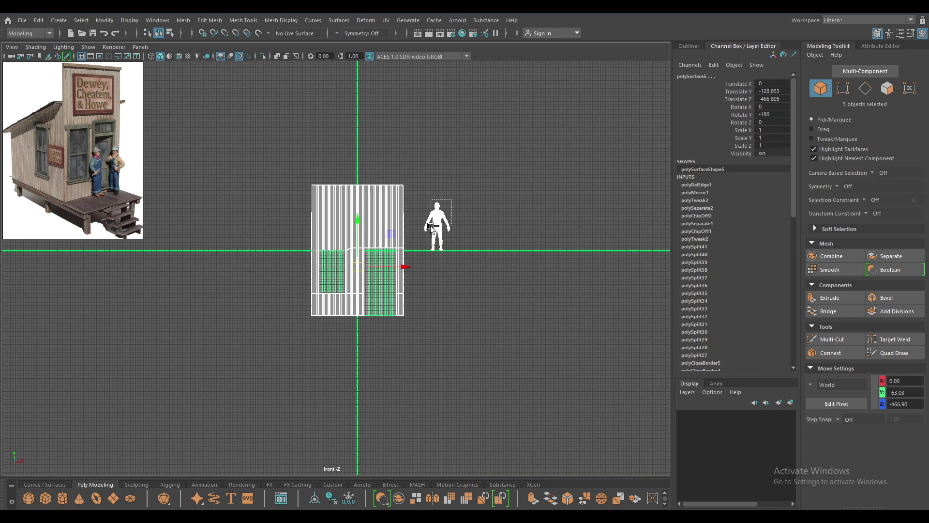
ctrl+click(432, 227)
drag(357, 219, 352, 152)
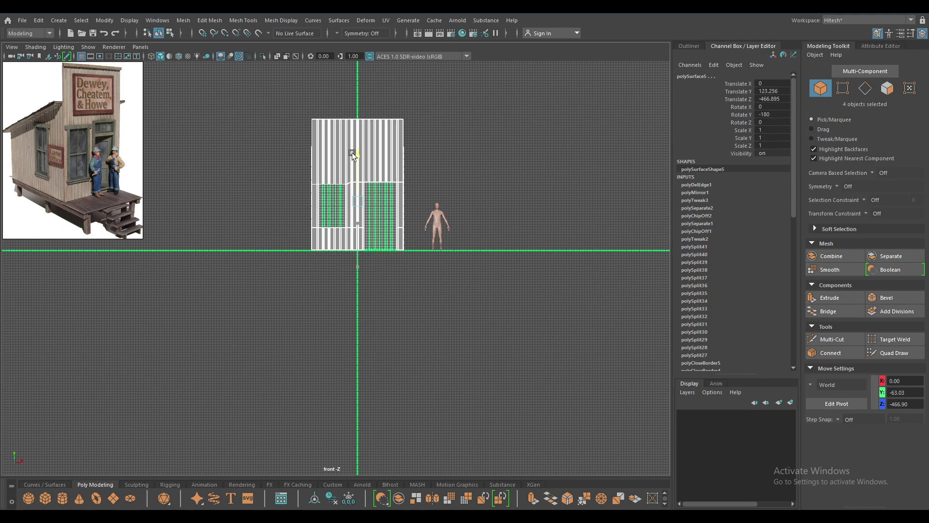
mouse_move(338, 88)
alt+mouse_down()
mouse_move(473, 369)
mouse_move(504, 357)
alt+mouse_up()
Step: Delete the reference human figure and orbit to review the building
click(585, 171)
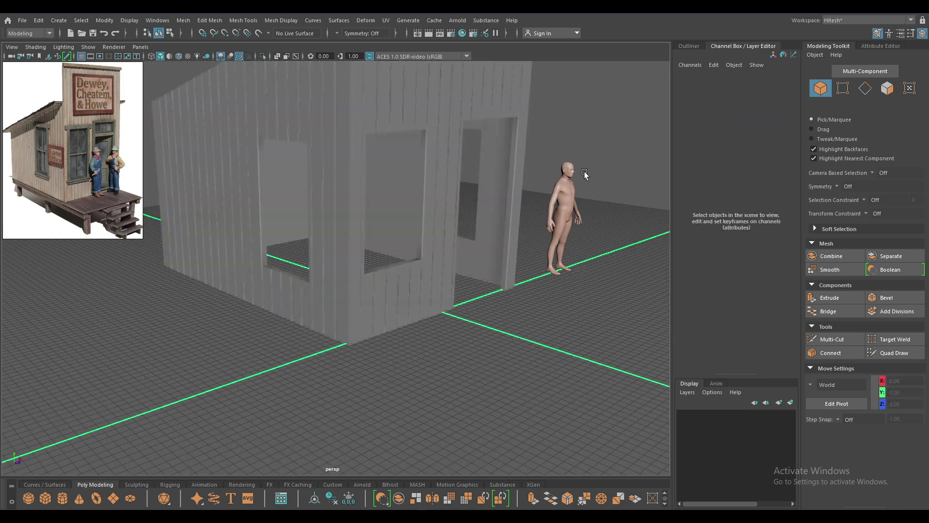
click(572, 192)
key(Delete)
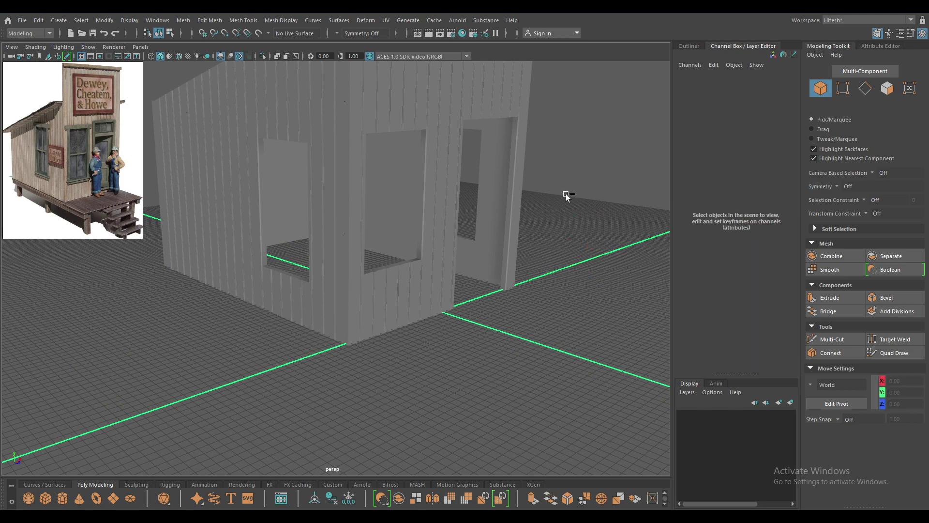
mouse_move(538, 234)
alt+mouse_down()
mouse_move(492, 305)
mouse_move(540, 308)
alt+mouse_up()
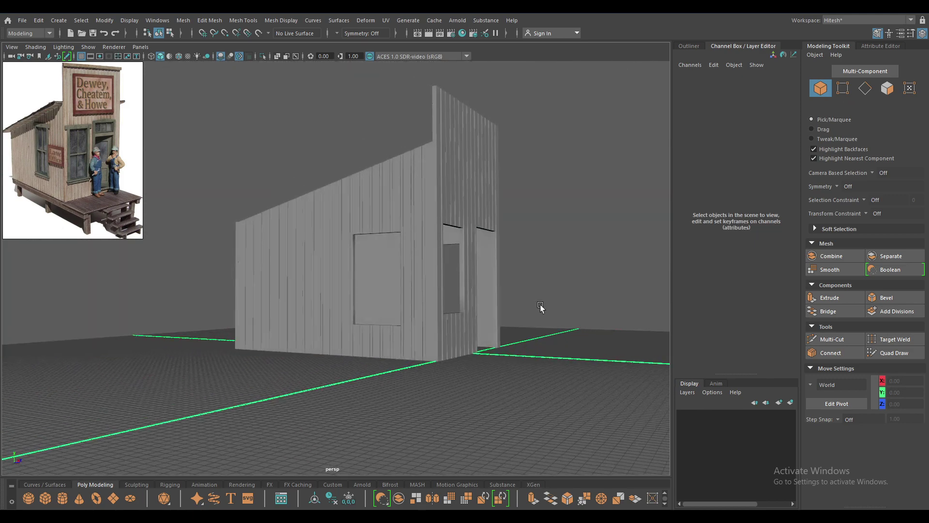
mouse_move(518, 347)
alt+mouse_down()
mouse_move(583, 370)
mouse_move(565, 297)
mouse_move(528, 297)
mouse_move(455, 225)
alt+mouse_up()
Step: Duplicate the front wall with Ctrl+D and raise the copy upward
click(357, 324)
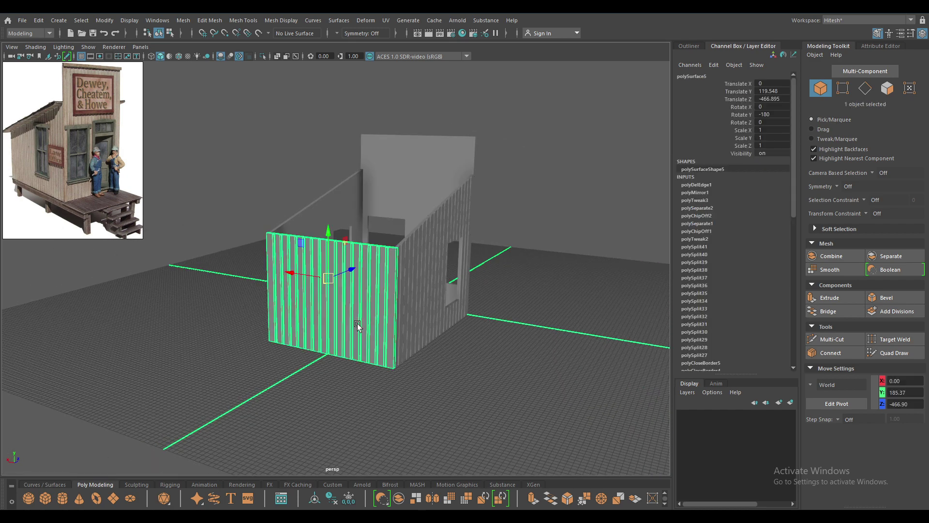
alt+drag(358, 323, 321, 326)
key(ctrl+d)
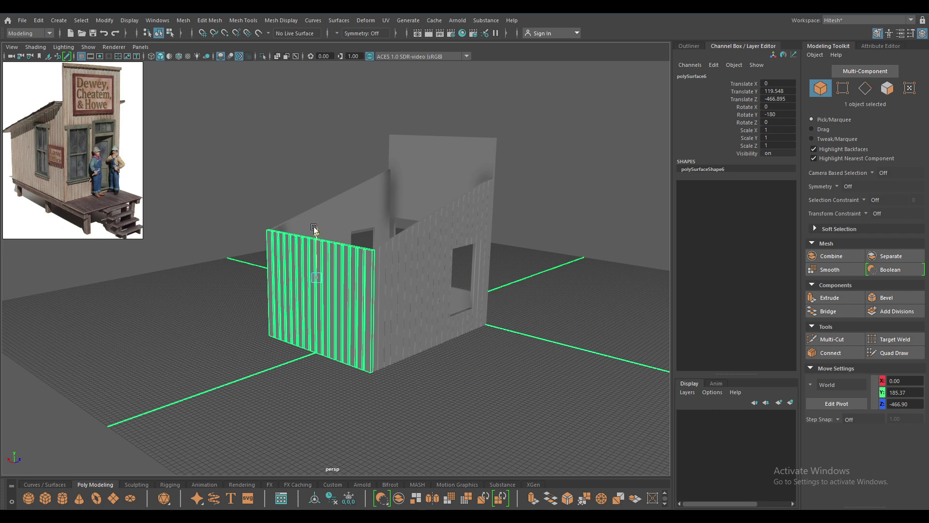
drag(313, 228, 317, 144)
Step: In Left view, tilt the duplicate wall to Rotate X -60
key(e)
key(space)
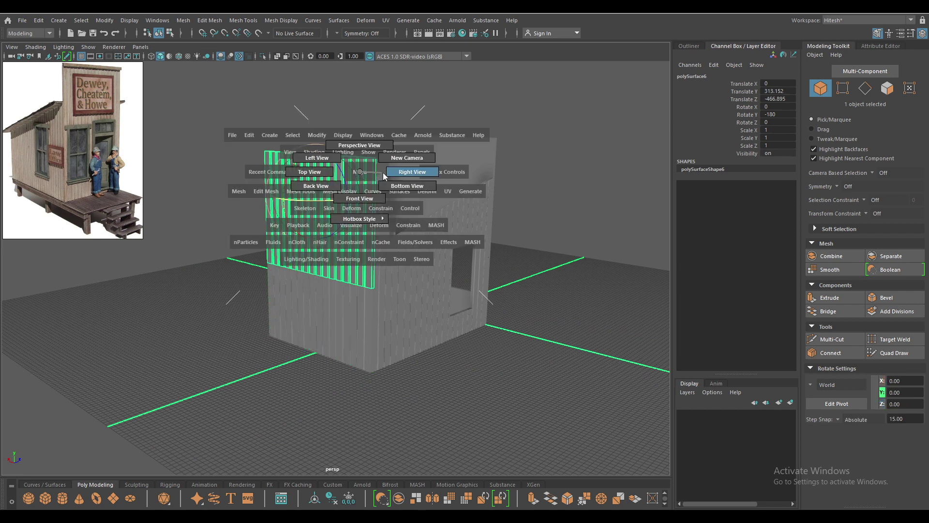
drag(385, 176, 317, 158)
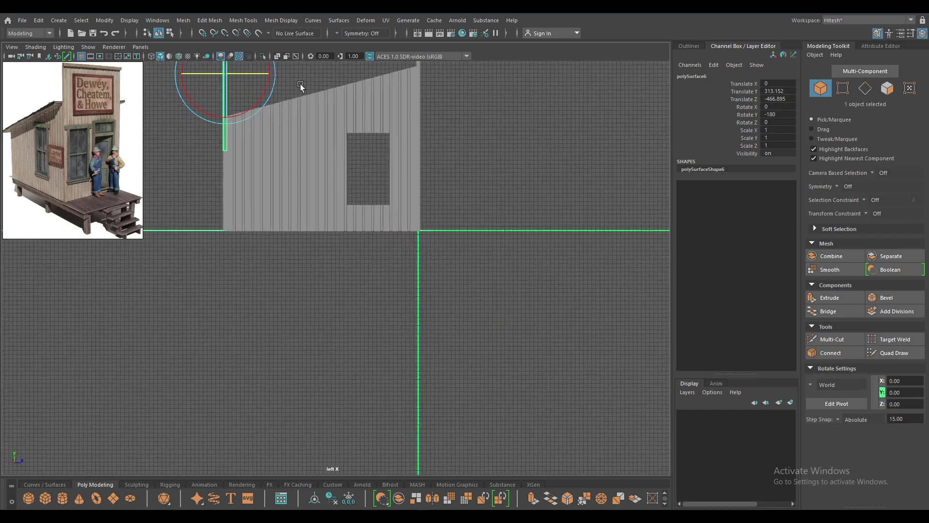
alt+middle_drag(300, 83, 373, 278)
scroll(318, 263, up, 2)
scroll(495, 399, up, 3)
alt+middle_drag(495, 399, 395, 269)
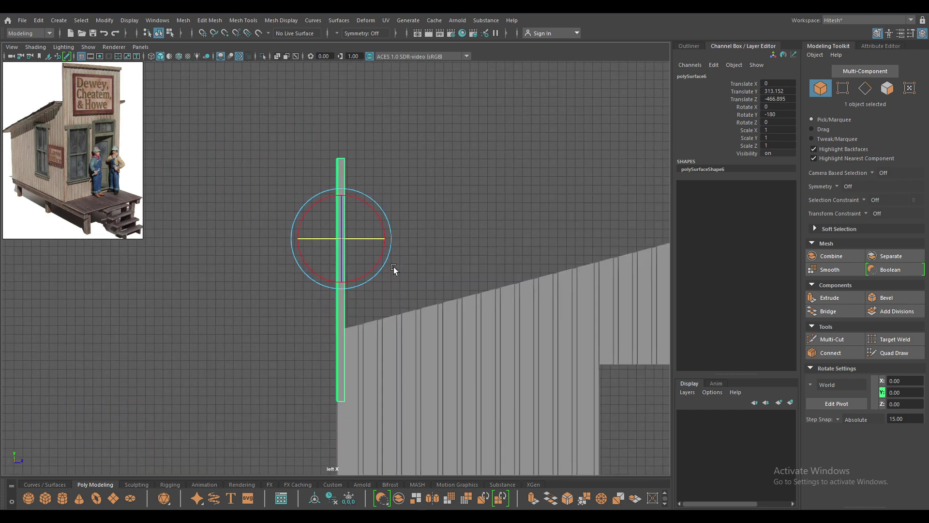
drag(394, 269, 344, 317)
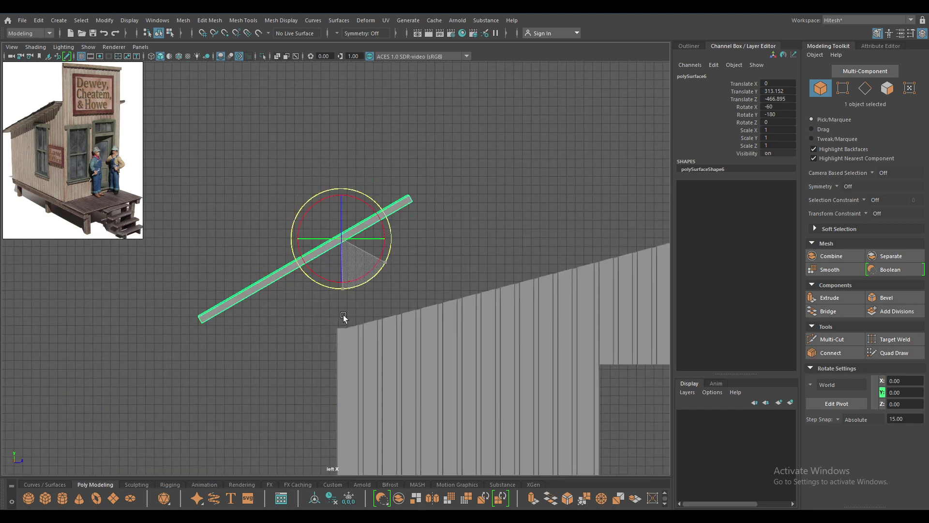
Step: Slide the tilted panel to Z -307.955 above the sloped wall and move its pivot to the upper end
key(w)
mouse_move(350, 237)
mouse_down()
mouse_move(489, 251)
mouse_move(490, 261)
mouse_up()
alt+middle_drag(490, 260, 403, 283)
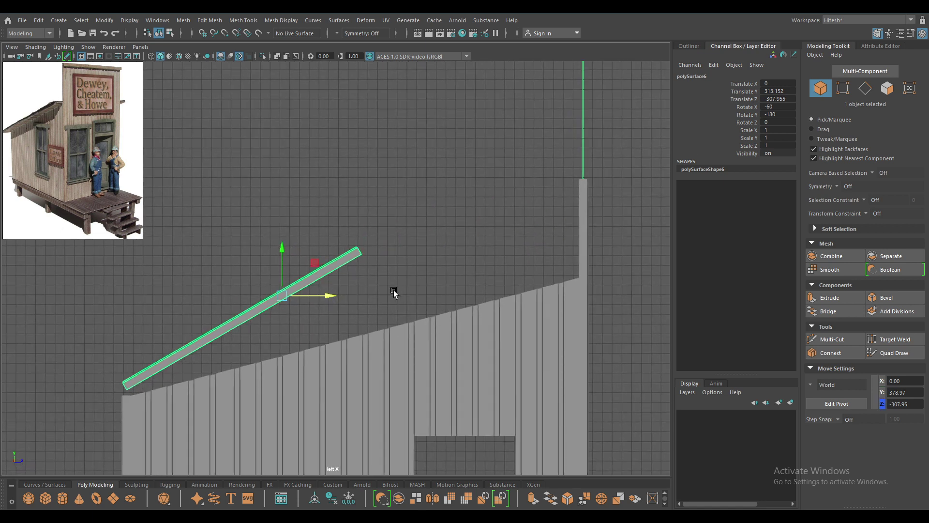
key(d)
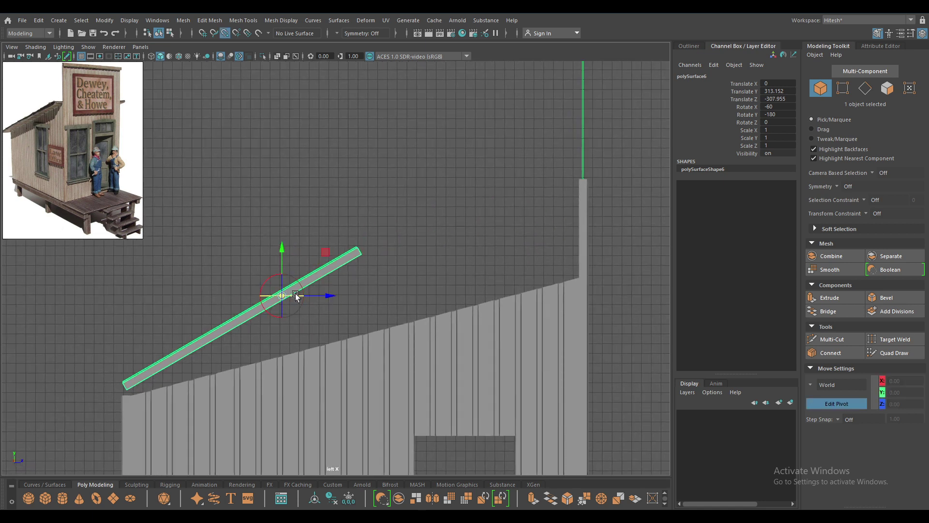
key(d)
key(d)
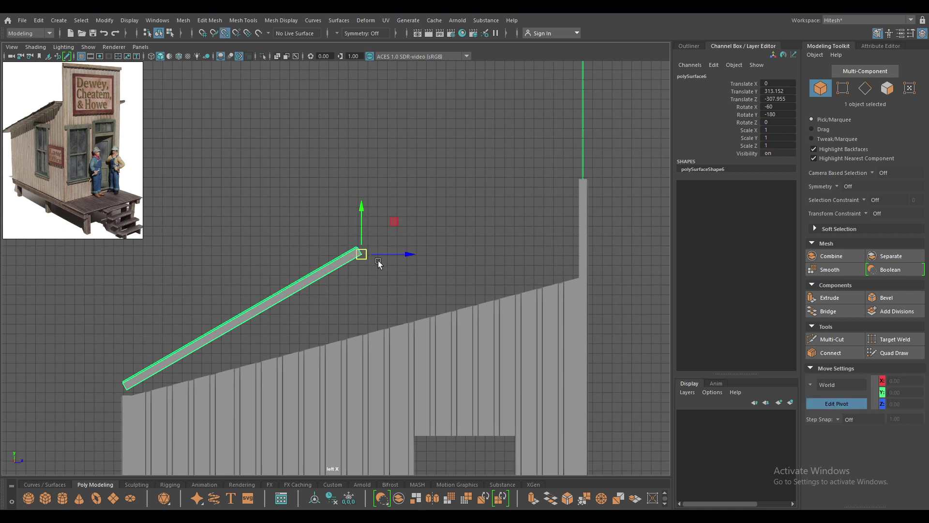
Step: Position the roof plank at the sloped wall's top corner, nudging it slightly lower
key(d)
drag(363, 256, 579, 282)
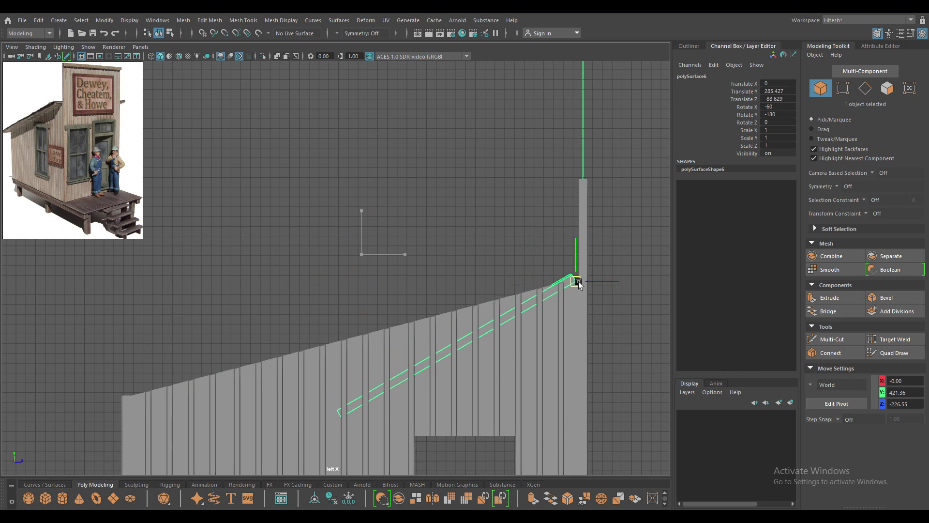
scroll(579, 281, up, 5)
scroll(581, 217, down, 2)
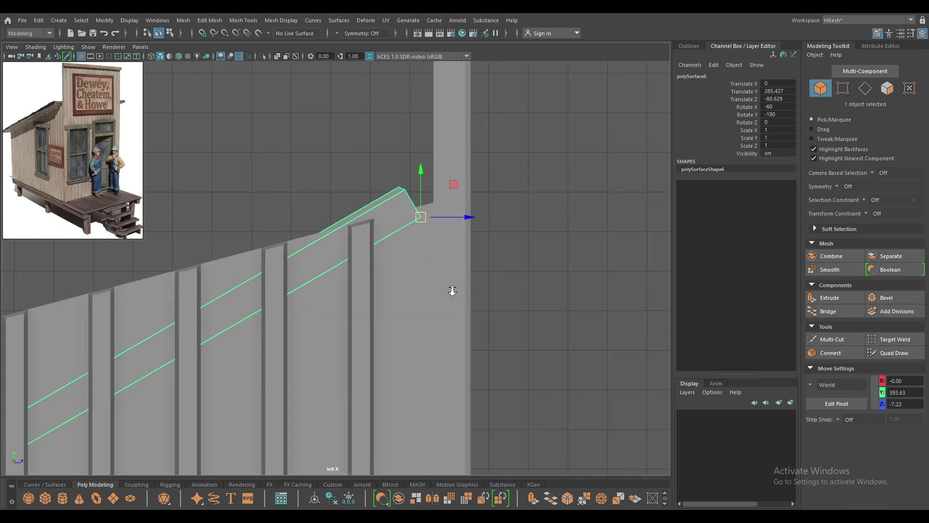
scroll(453, 290, up, 3)
drag(500, 168, 527, 138)
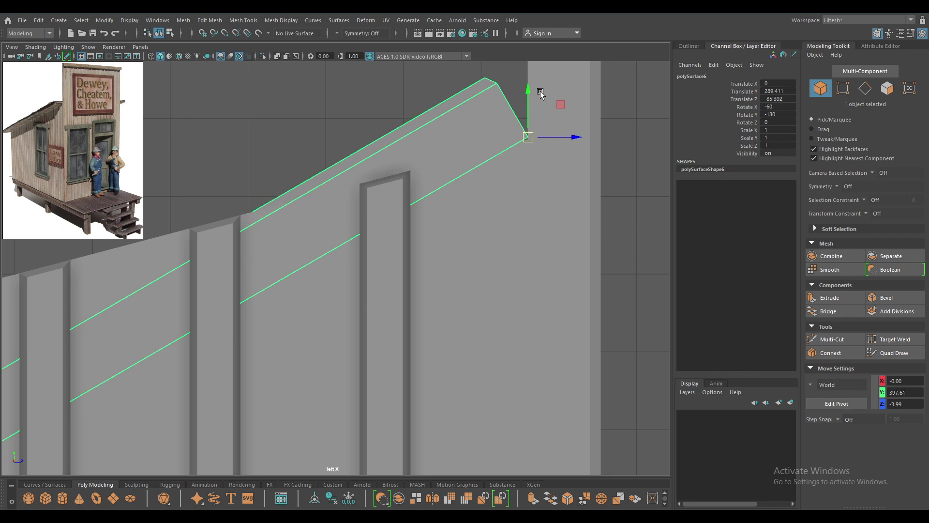
drag(528, 86, 521, 106)
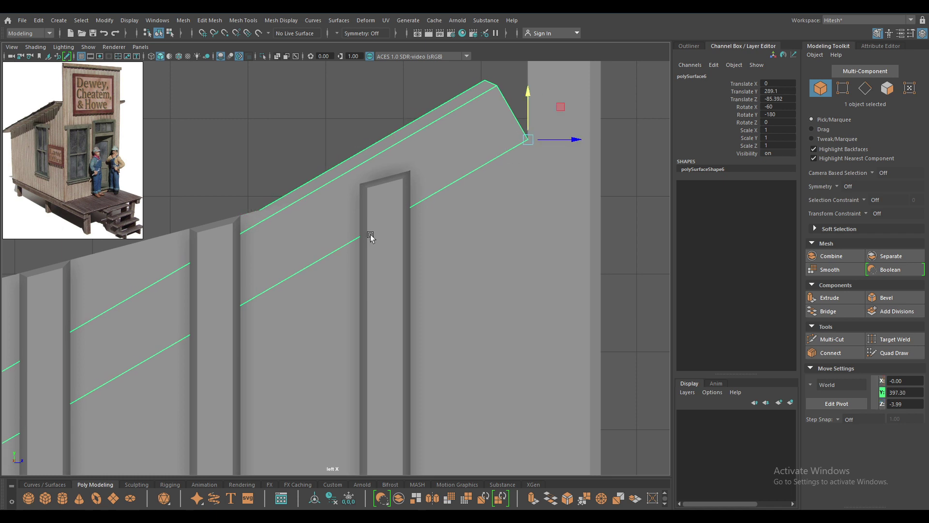
Step: Tilt the plank to about Rotate X -75 so it lies along the wall slope
key(e)
right_click(404, 170)
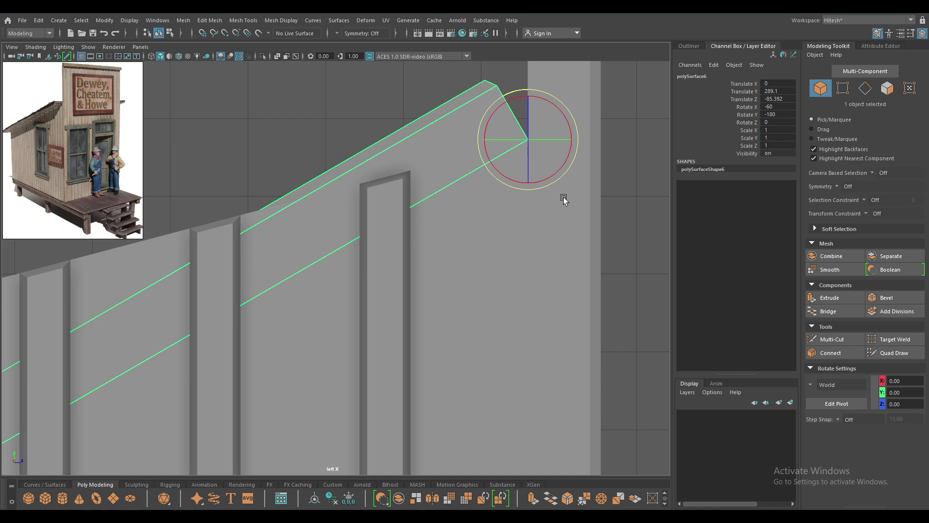
drag(557, 182, 542, 181)
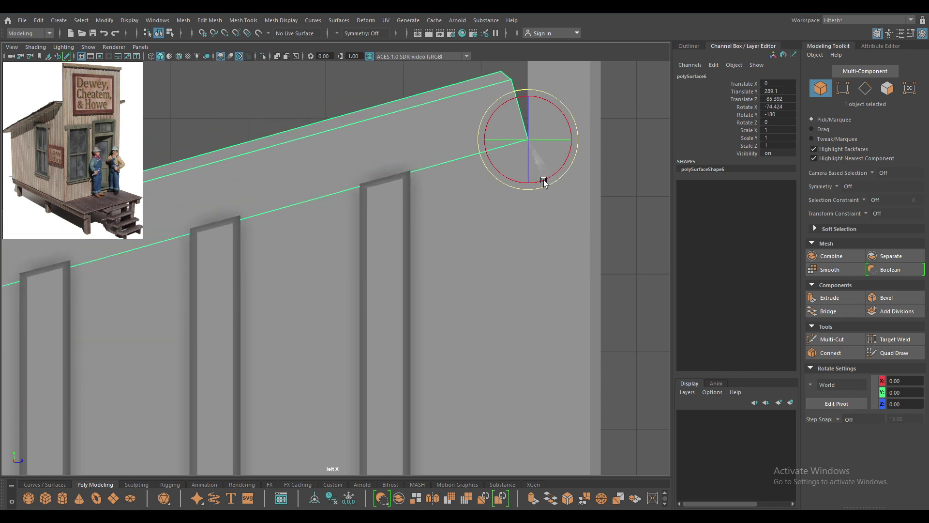
alt+right_drag(543, 182, 450, 120)
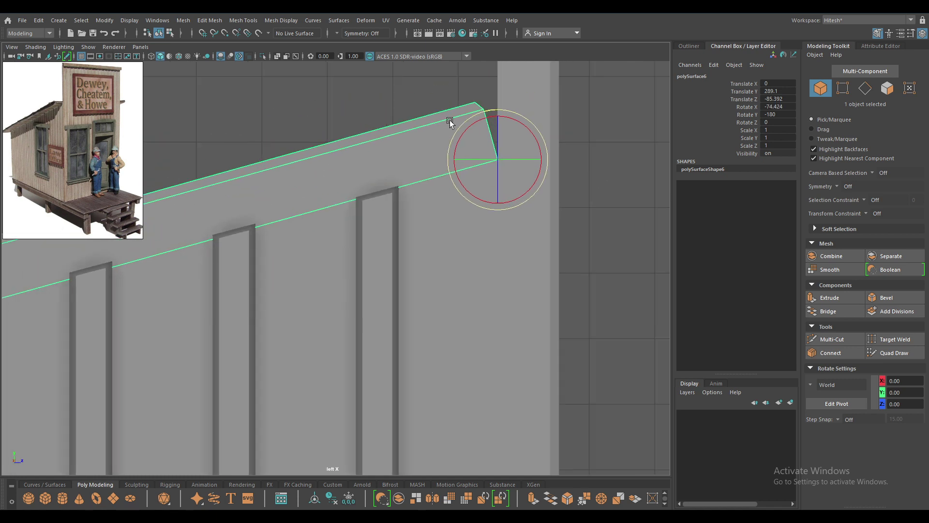
alt+right_drag(500, 225, 190, 259)
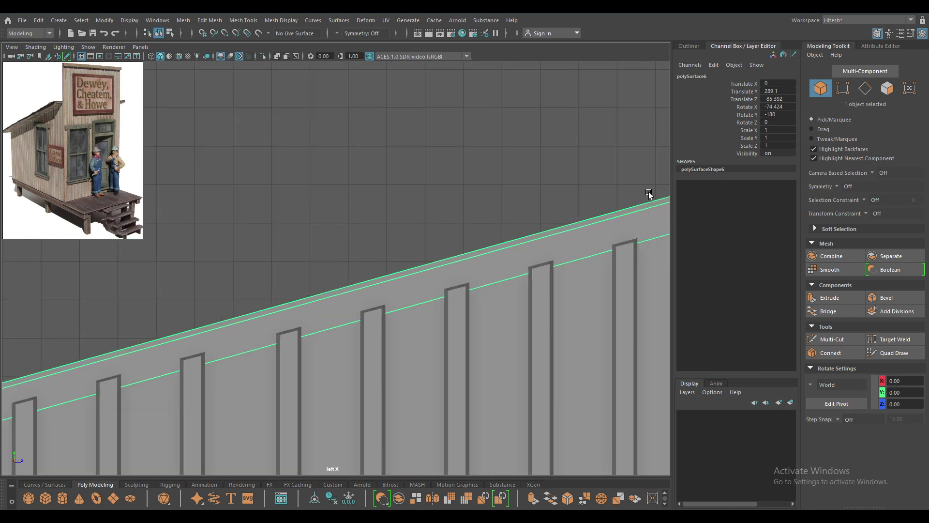
mouse_move(190, 255)
alt+middle_down()
mouse_move(511, 242)
mouse_move(289, 277)
mouse_move(199, 374)
mouse_move(367, 329)
mouse_move(431, 173)
alt+middle_up()
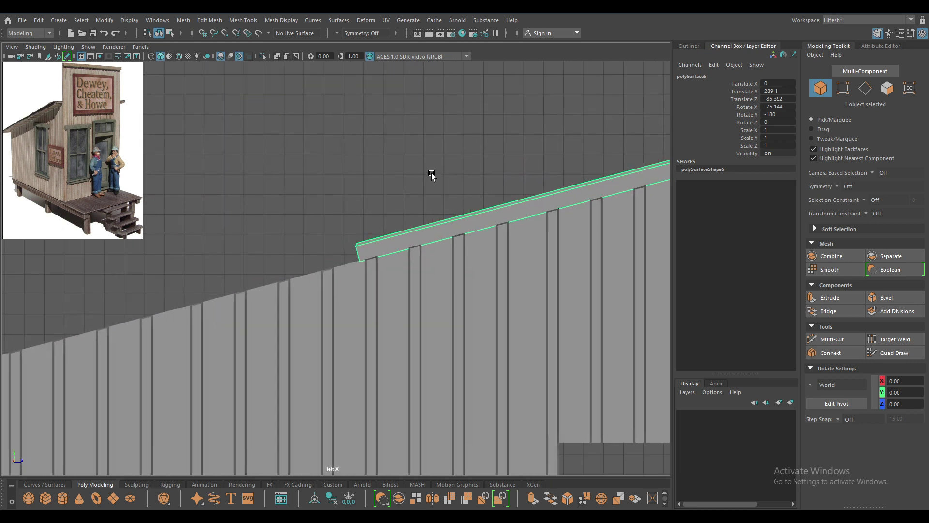
key(w)
mouse_move(428, 175)
right_down()
mouse_move(469, 157)
mouse_move(312, 219)
right_up()
Step: Drag the plank's low-end vertices down along the slope with object-aligned move axes, extending it past the wall
drag(312, 219, 380, 278)
key(e)
click(409, 188)
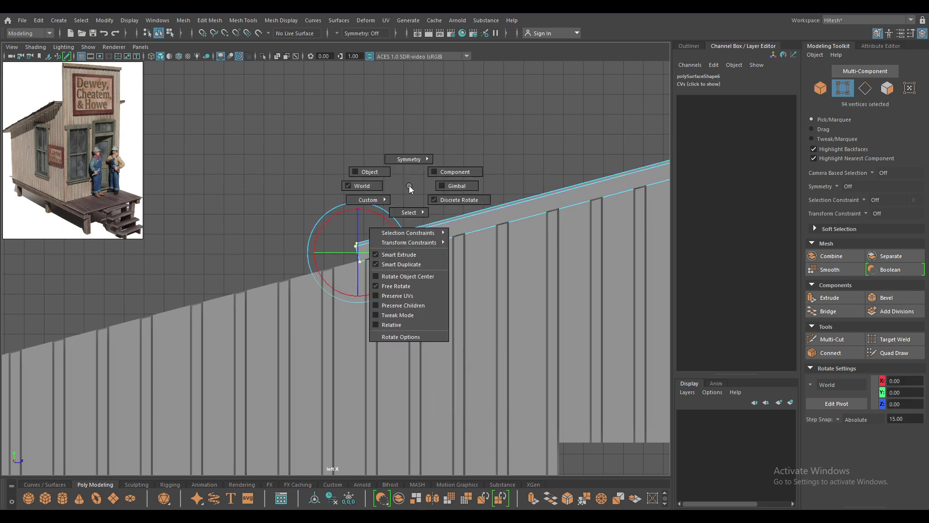
key(w)
alt+middle_drag(407, 251, 485, 189)
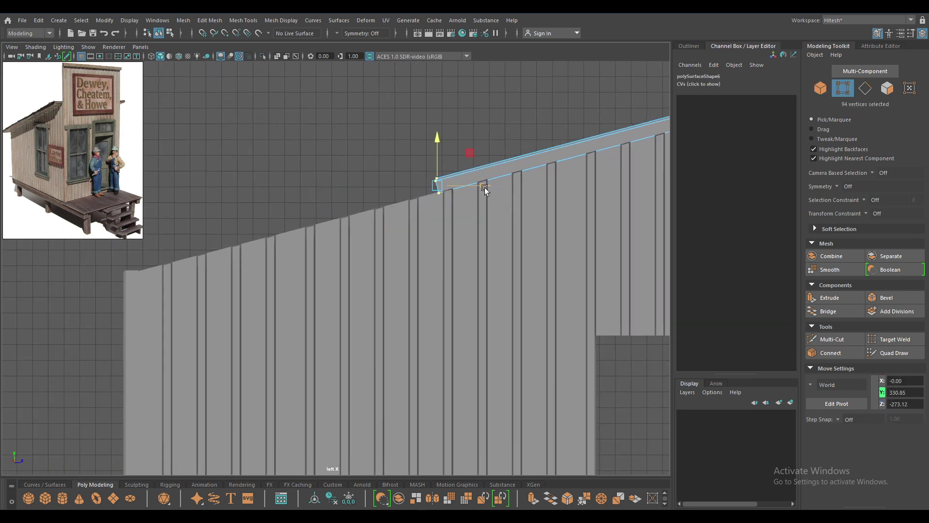
drag(484, 154, 495, 168)
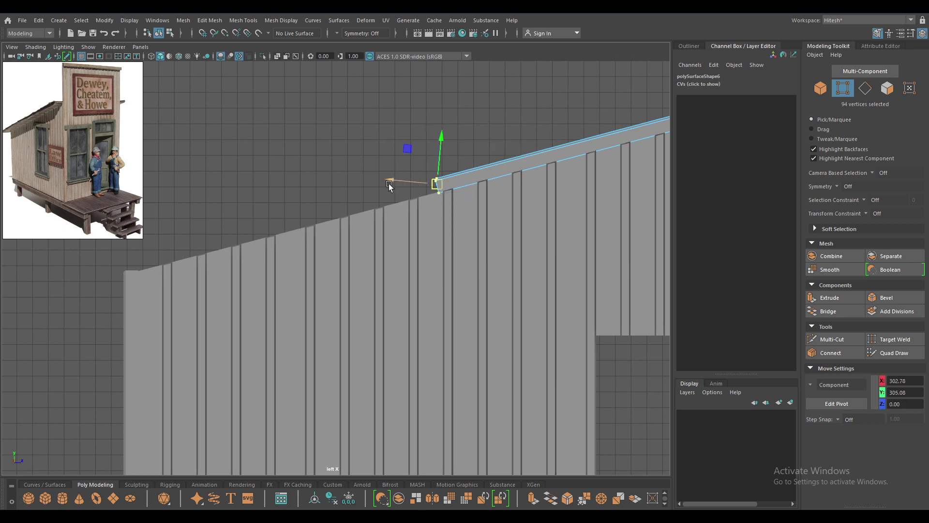
mouse_move(421, 167)
mouse_down()
mouse_move(386, 161)
mouse_move(399, 153)
mouse_up()
drag(478, 177, 198, 246)
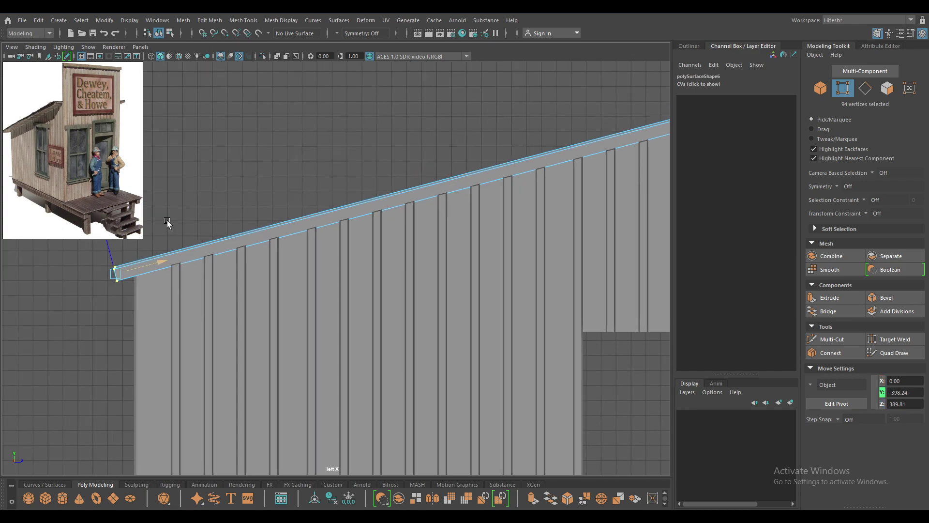
Step: Check the extended roof strip from the perspective and side views
key(space)
drag(207, 238, 184, 239)
mouse_move(300, 225)
alt+mouse_down()
mouse_move(374, 218)
mouse_move(227, 195)
mouse_move(353, 293)
mouse_move(269, 286)
mouse_move(348, 324)
mouse_move(280, 303)
mouse_move(324, 276)
mouse_move(315, 209)
mouse_move(290, 208)
alt+mouse_up()
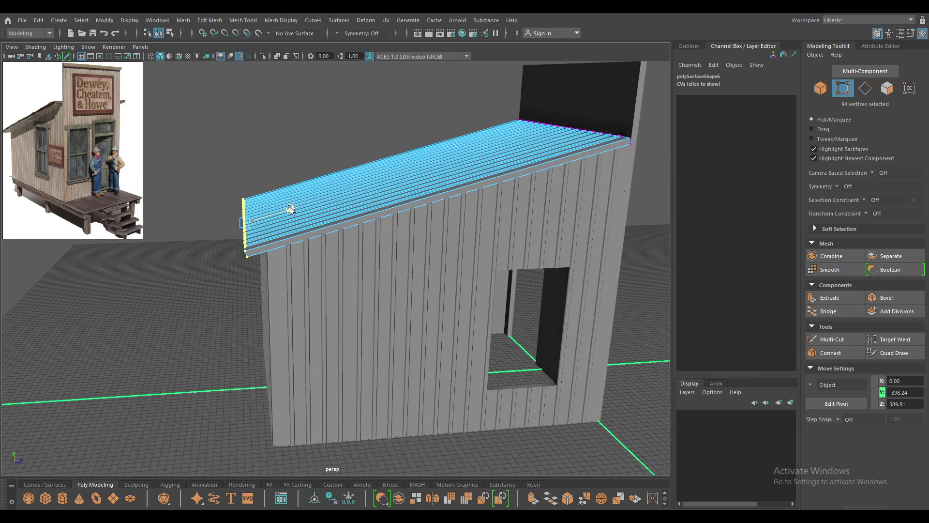
key(space)
drag(452, 135, 449, 192)
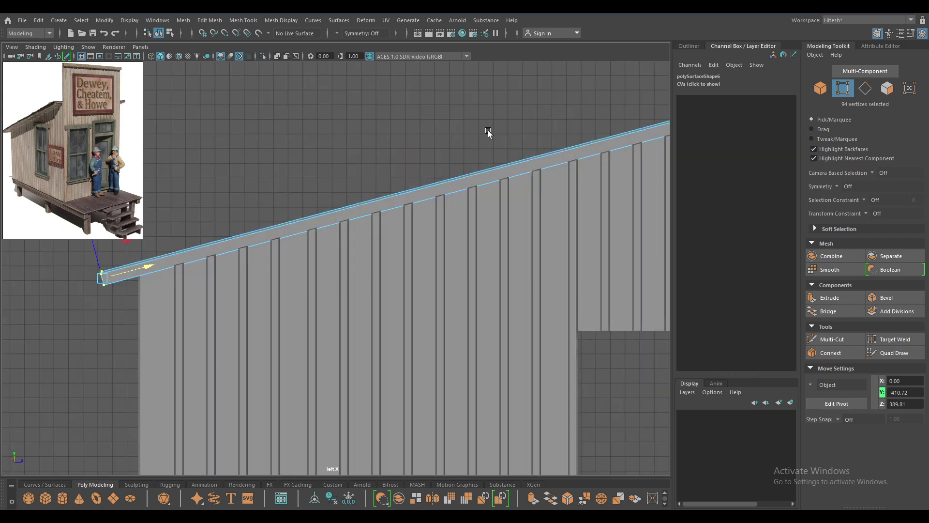
alt+middle_drag(449, 192, 345, 173)
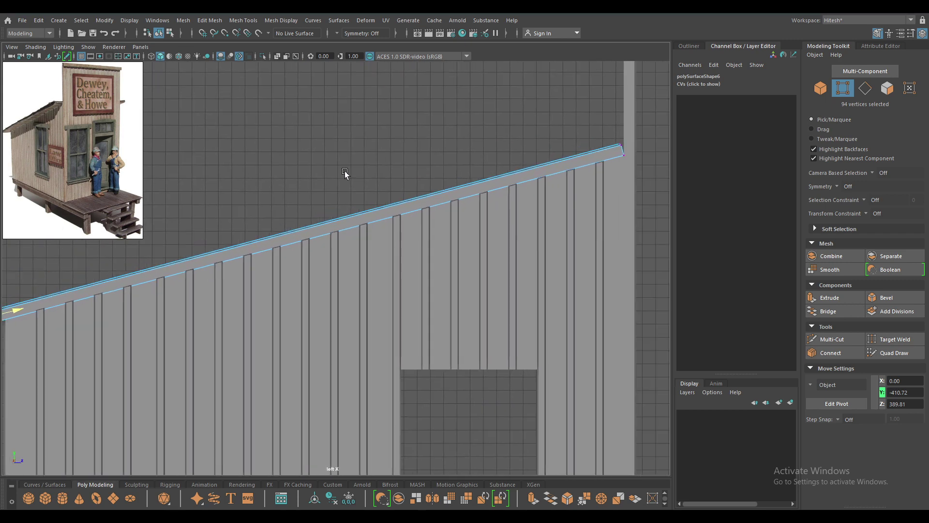
key(space)
mouse_move(348, 174)
mouse_down()
mouse_move(380, 203)
mouse_move(354, 192)
mouse_move(518, 208)
mouse_up()
key(space)
mouse_move(545, 151)
mouse_down()
mouse_move(504, 152)
mouse_move(502, 137)
mouse_up()
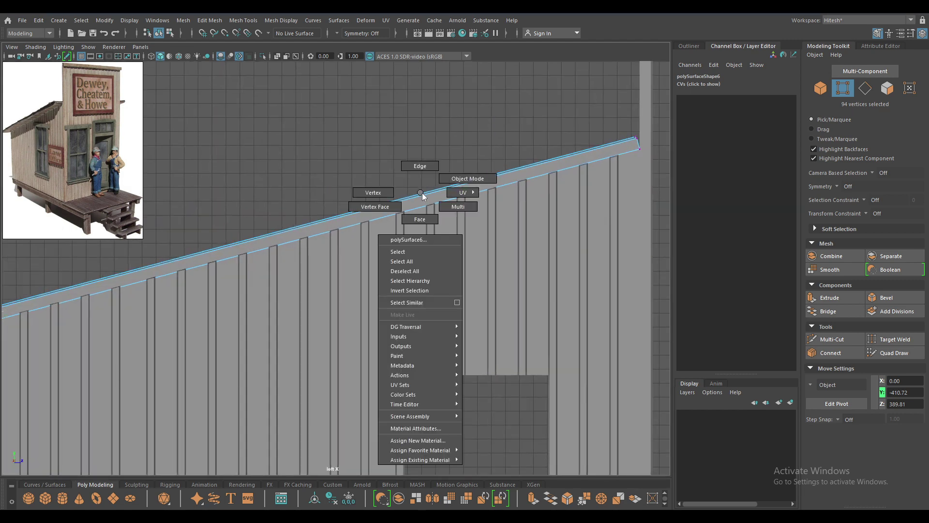
Step: Rotate the roof strip freely, then try Z rotation 90 and undo back to 0
key(F8)
key(space)
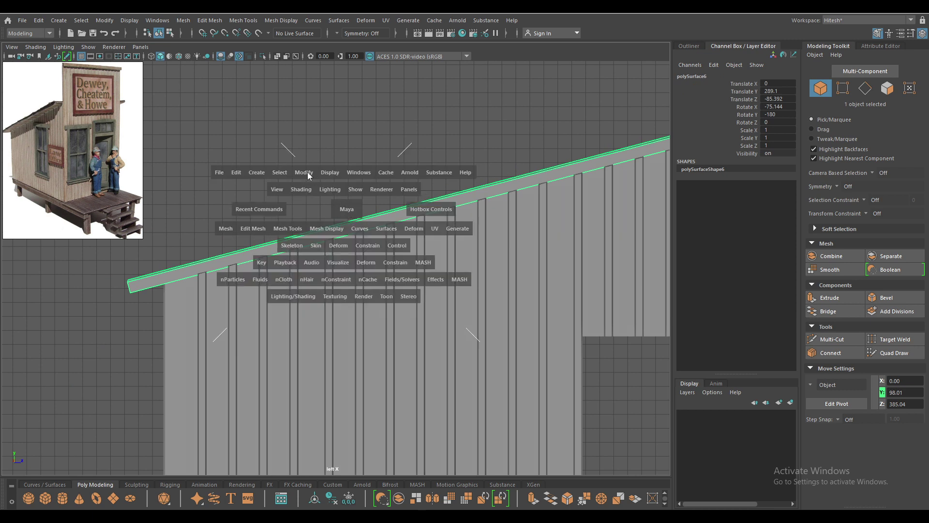
mouse_move(305, 172)
mouse_down()
mouse_move(320, 194)
mouse_move(323, 245)
mouse_up()
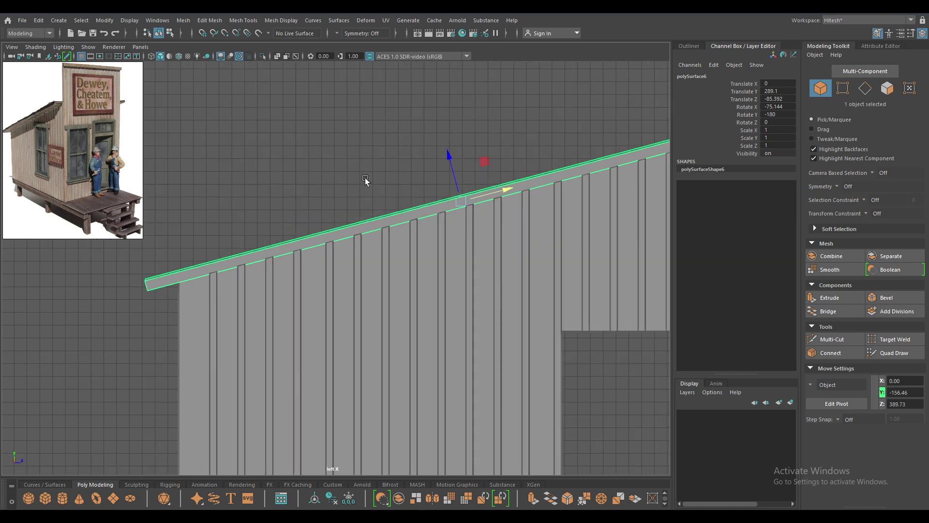
key(e)
drag(359, 167, 315, 157)
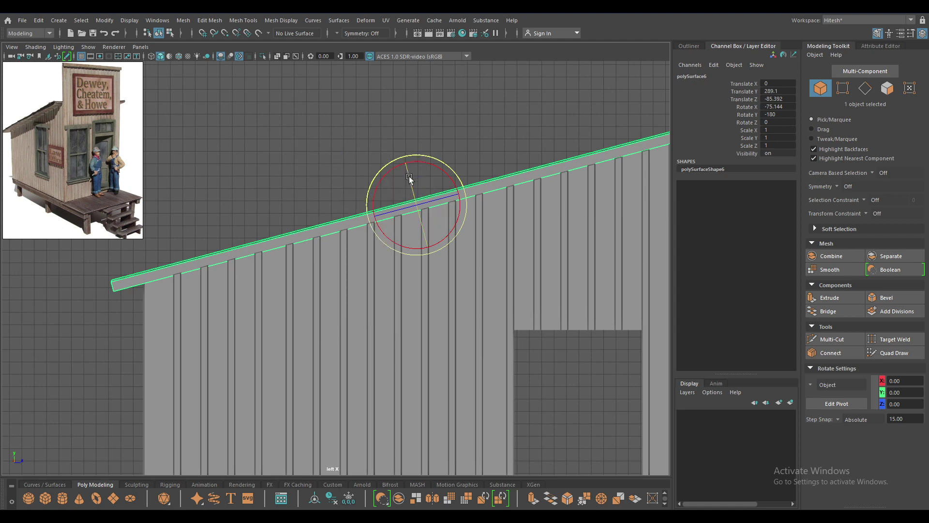
drag(411, 182, 417, 209)
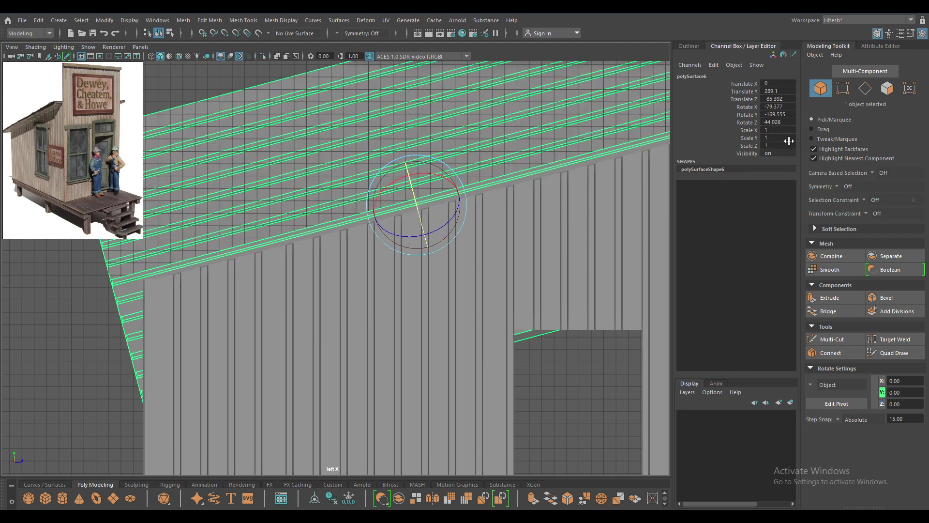
mouse_move(468, 173)
mouse_down()
mouse_move(411, 188)
mouse_move(410, 202)
mouse_move(432, 228)
mouse_up()
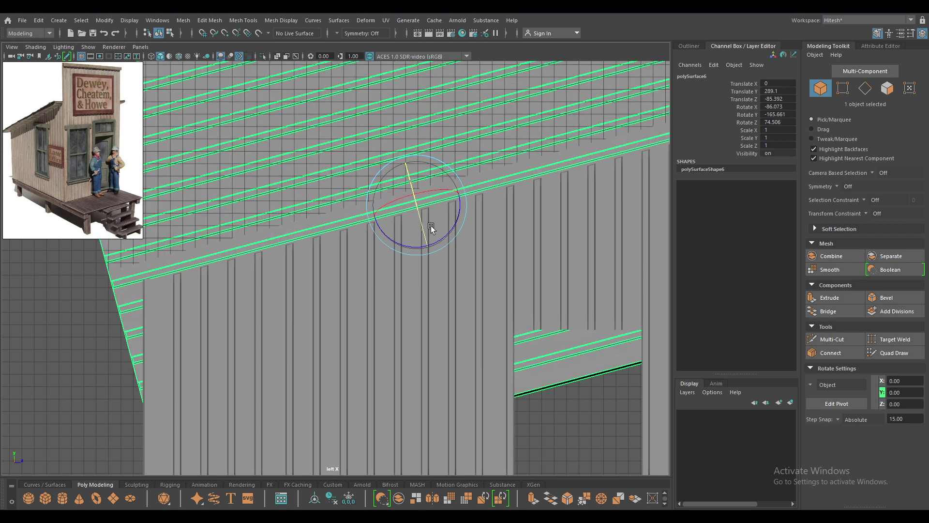
key(ctrl+z)
key(ctrl+z)
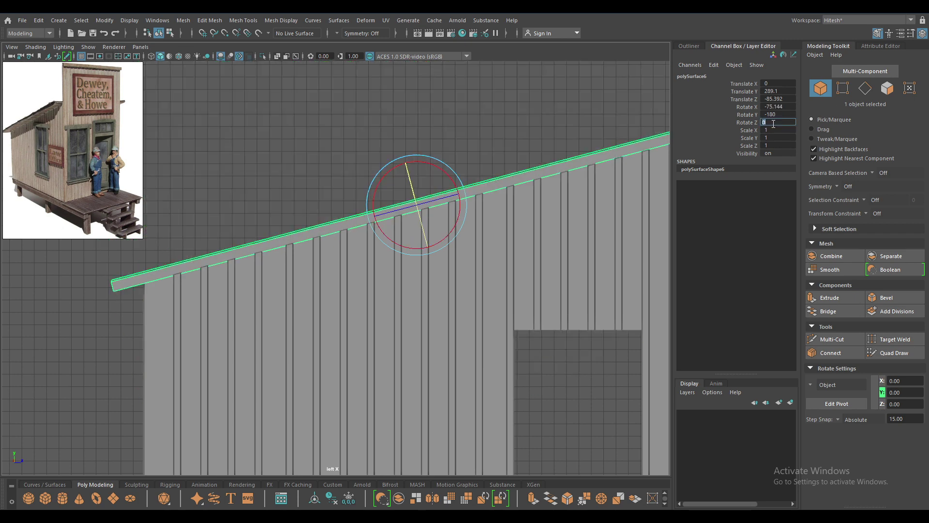
text(90)
key(Return)
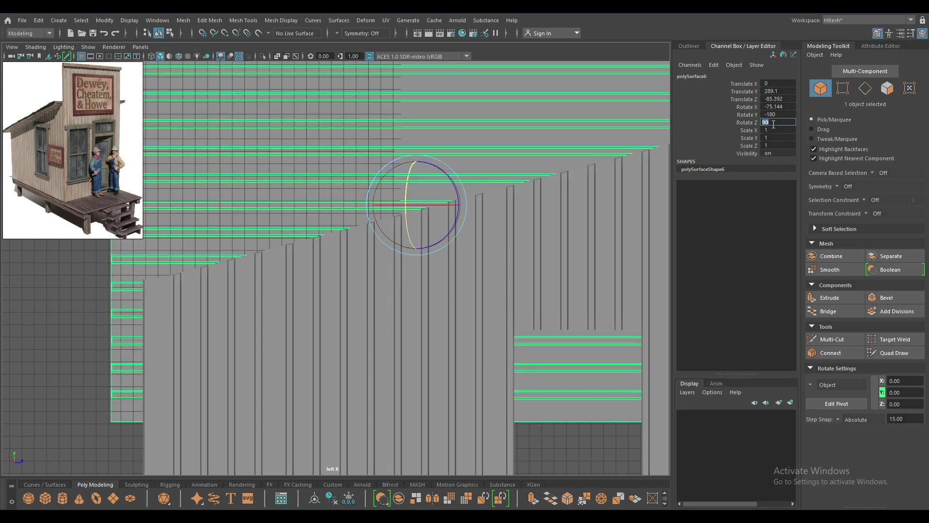
key(ctrl+z)
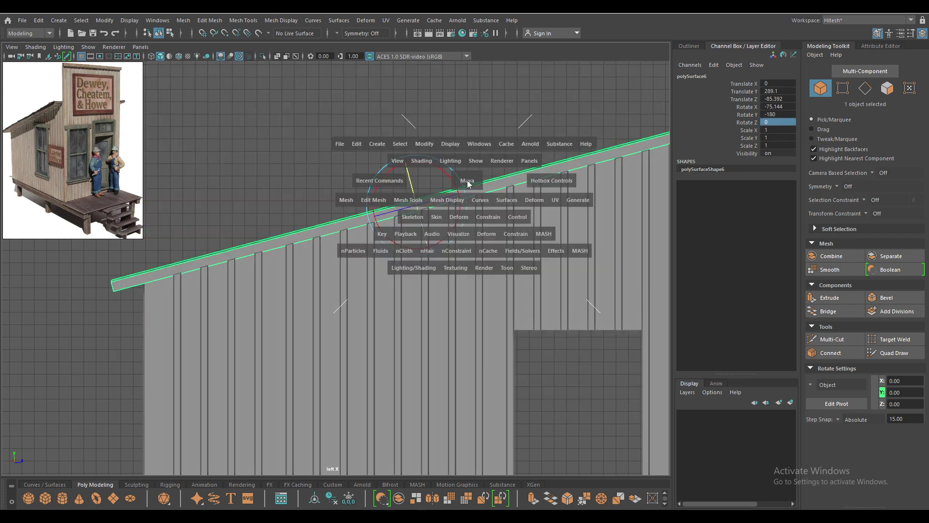
Step: In perspective, set the rotate axes to World, test Z 90, then return Z to 0
key(space)
alt+drag(535, 283, 437, 203)
key(w)
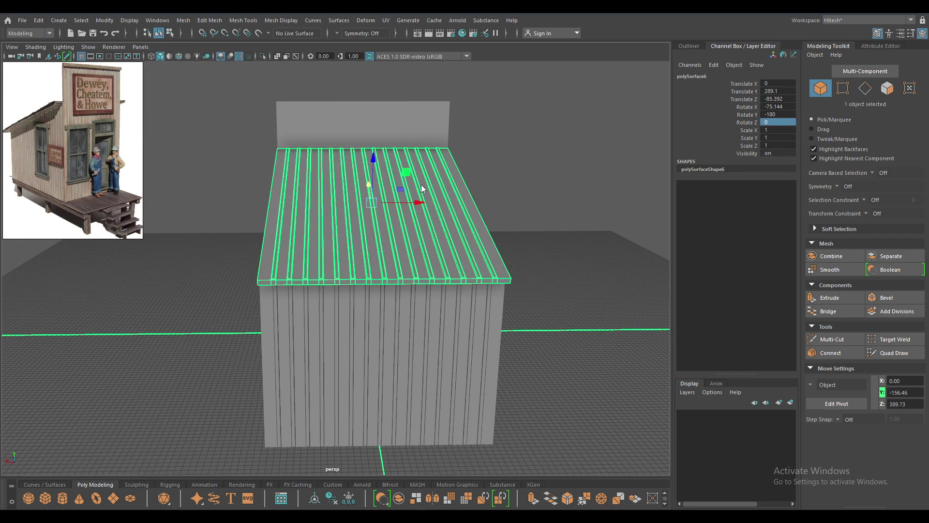
click(405, 188)
key(e)
click(378, 186)
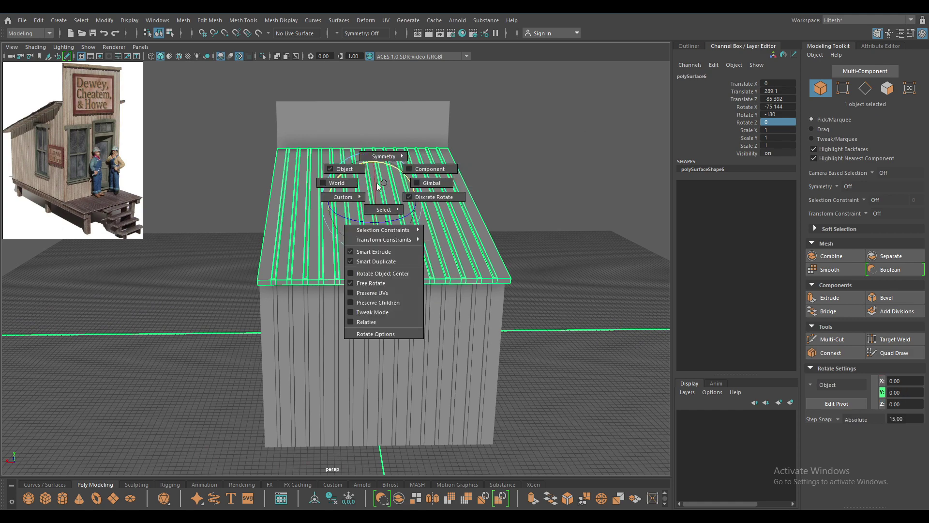
mouse_move(377, 186)
mouse_down()
mouse_move(337, 183)
mouse_move(425, 187)
mouse_move(741, 129)
mouse_up()
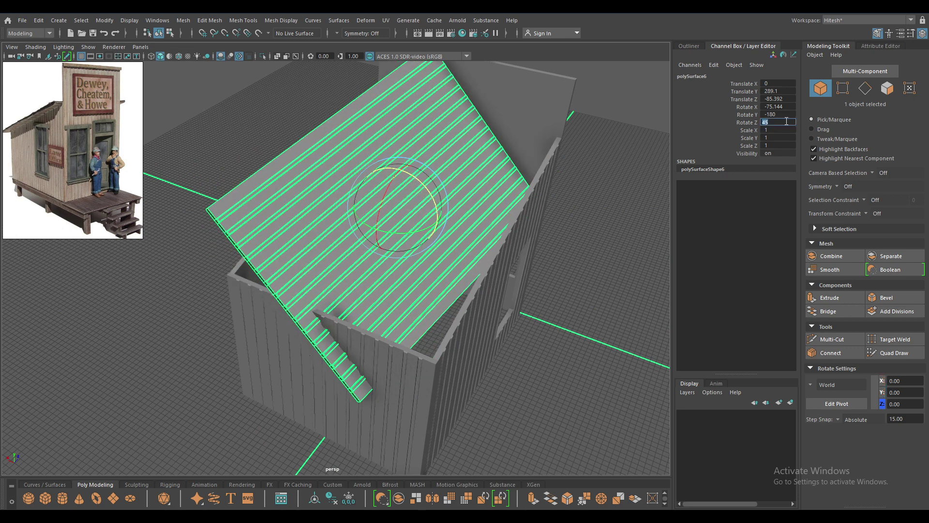
text(0)
key(Return)
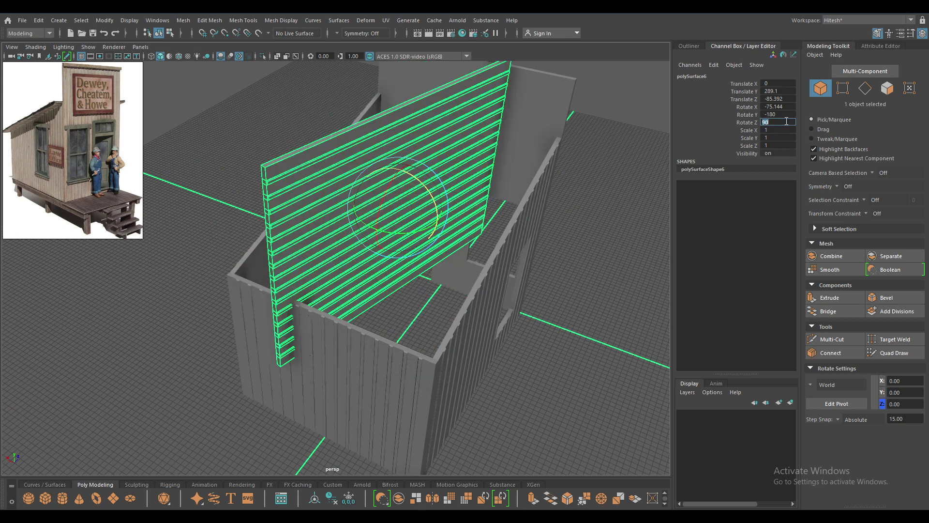
text(0)
key(Return)
Step: With Object rotate axes, tilt the roof panel to Rotate X -104.856 and Z 180
mouse_move(626, 190)
alt+mouse_down()
mouse_move(269, 227)
mouse_move(409, 213)
mouse_move(390, 226)
alt+mouse_up()
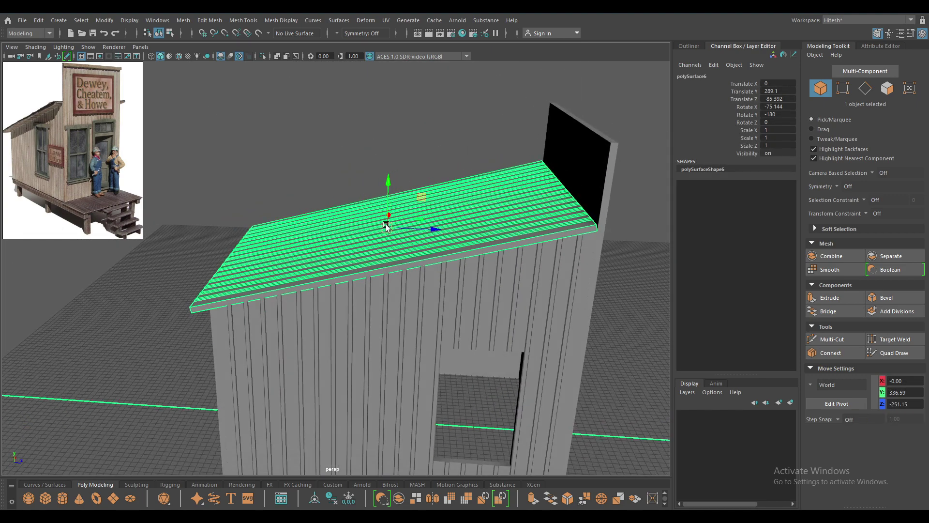
shift+right_drag(415, 221, 395, 219)
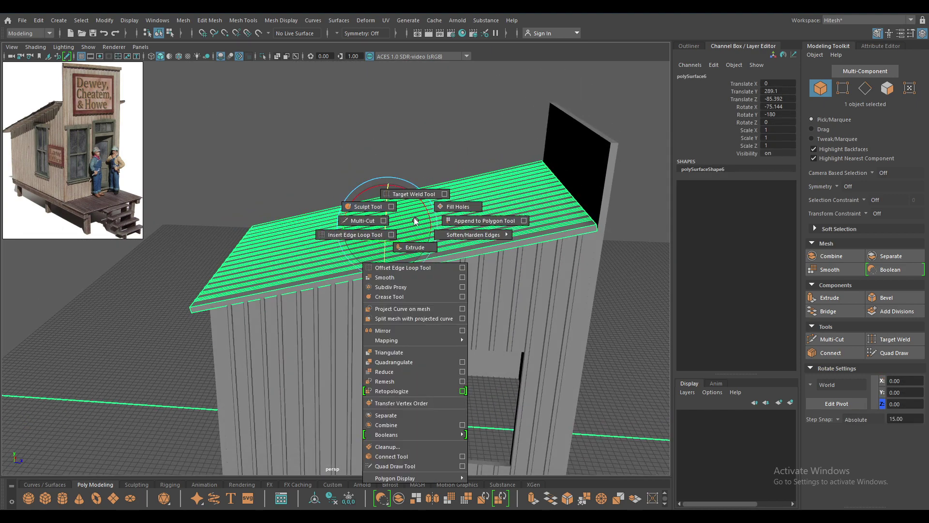
key(e)
click(419, 213)
click(388, 206)
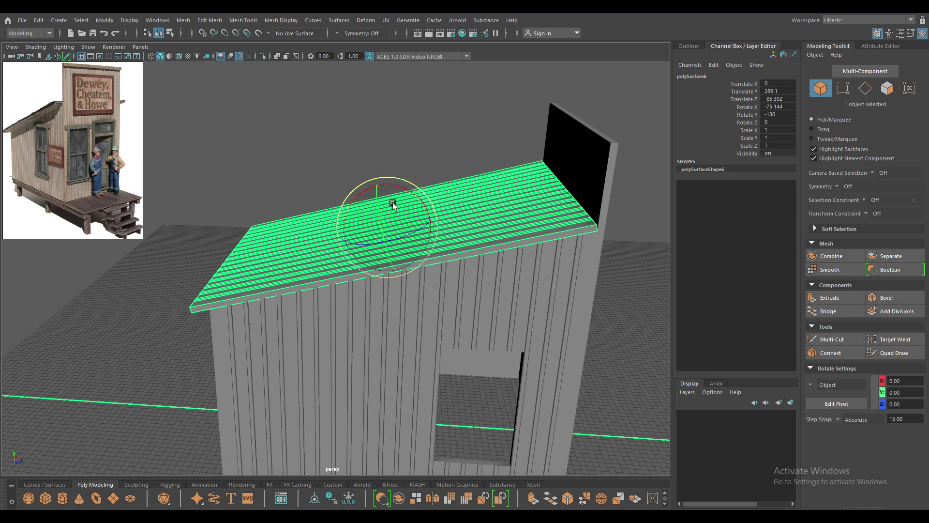
mouse_move(376, 208)
mouse_down()
mouse_move(390, 333)
mouse_move(486, 243)
mouse_move(595, 271)
mouse_move(622, 257)
mouse_move(482, 285)
mouse_up()
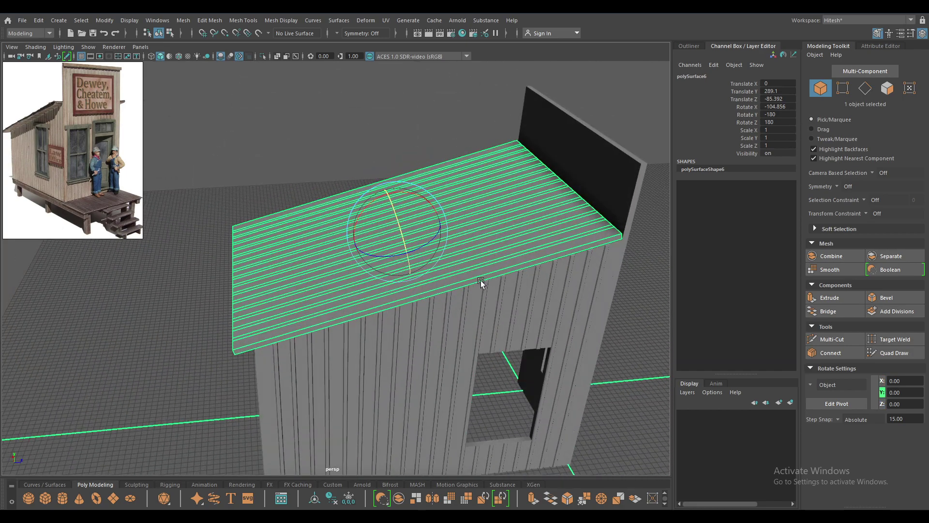
Step: Frame the roof beam's end close up in the Left orthographic view
key(w)
alt+drag(501, 230, 466, 224)
key(space)
click(430, 214)
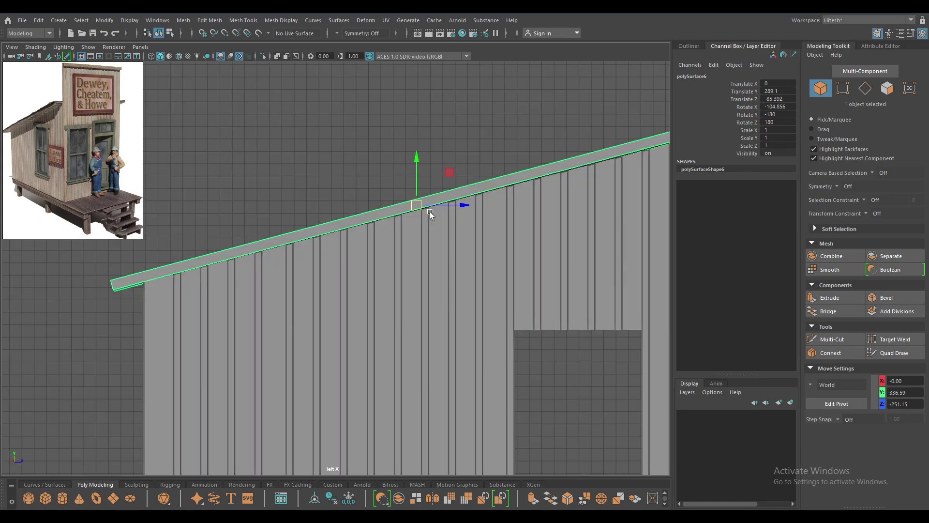
alt+middle_drag(430, 211, 251, 300)
mouse_move(251, 300)
alt+right_down()
mouse_move(302, 461)
mouse_move(412, 254)
mouse_move(383, 340)
alt+right_up()
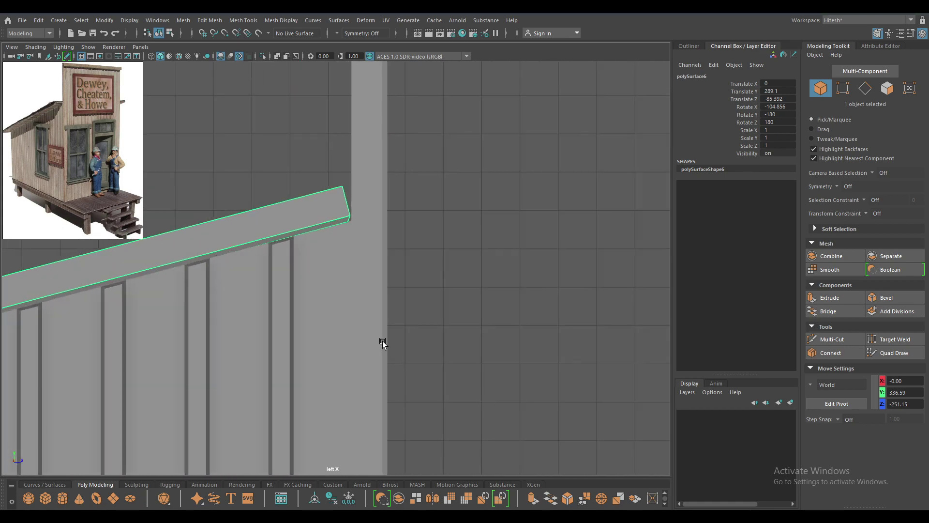
alt+middle_drag(382, 340, 427, 297)
key(space)
mouse_move(544, 220)
mouse_down()
mouse_move(501, 278)
mouse_move(542, 236)
mouse_move(654, 229)
mouse_move(417, 276)
mouse_up()
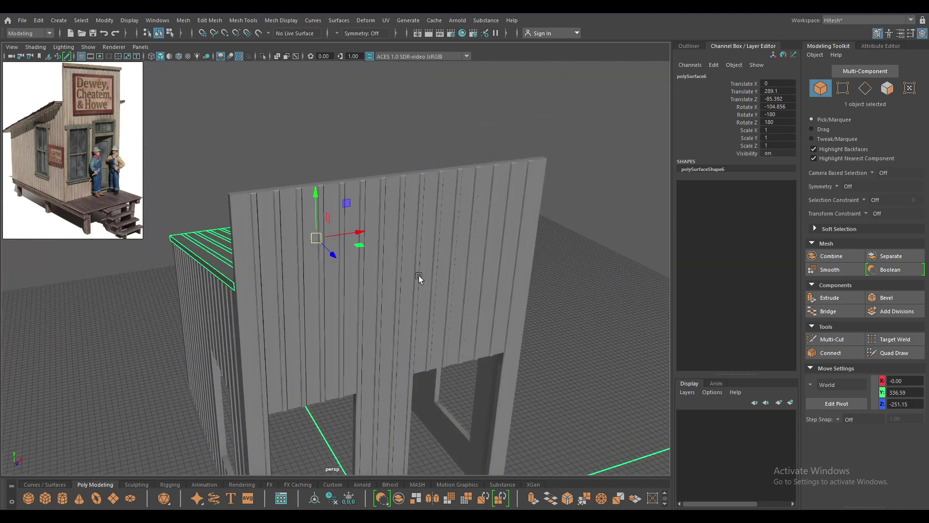
key(space)
drag(373, 237, 333, 232)
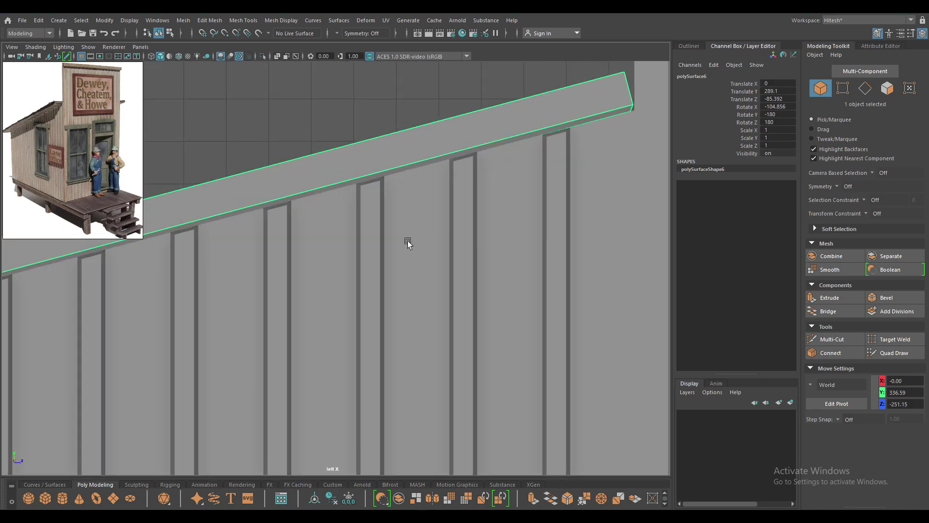
alt+middle_drag(407, 240, 365, 247)
alt+right_drag(365, 248, 379, 354)
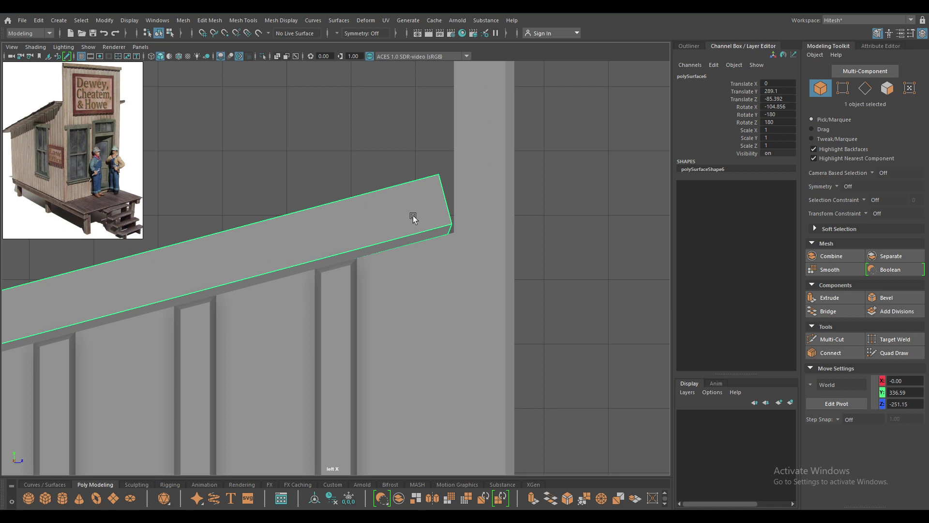
Step: Slide the roof beam's end vertices out to meet the wall, then check in perspective
right_drag(399, 162, 356, 145)
drag(356, 145, 468, 240)
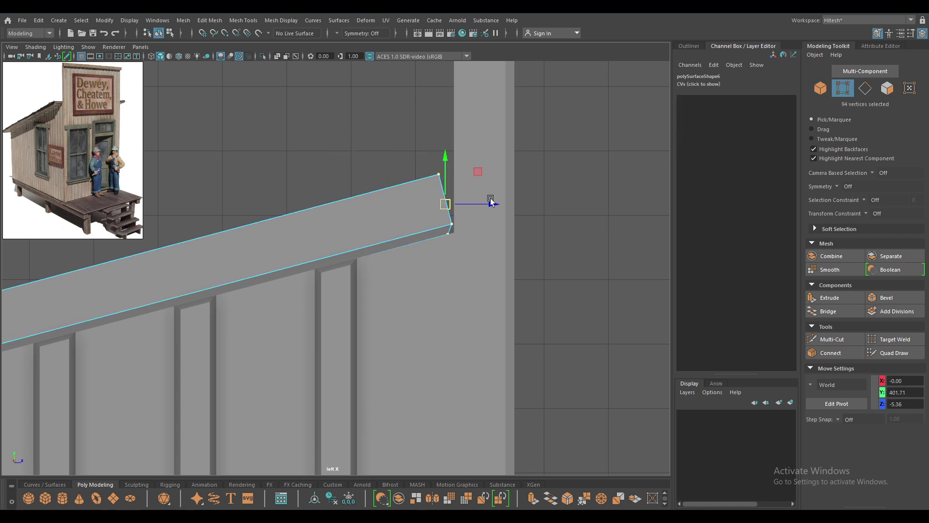
drag(491, 201, 502, 208)
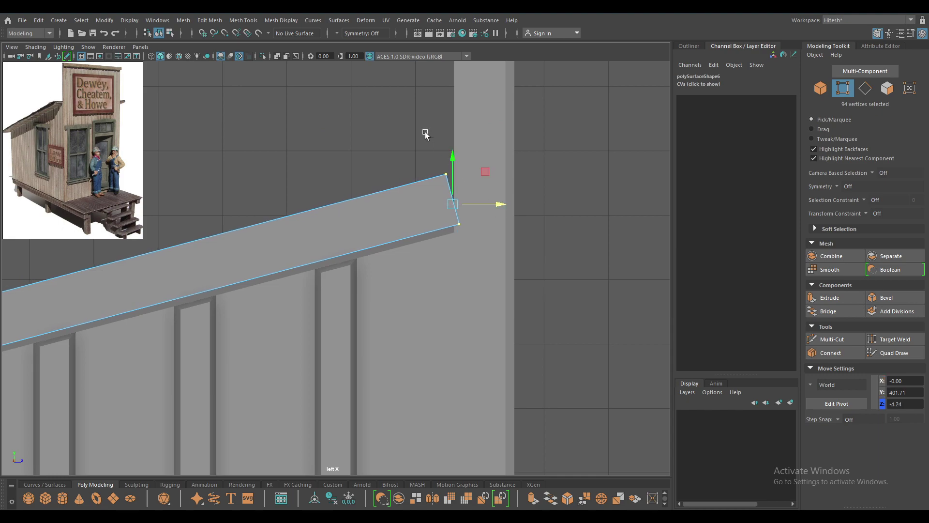
mouse_move(426, 135)
mouse_down()
mouse_move(505, 189)
mouse_move(489, 100)
mouse_up()
key(space)
mouse_move(515, 324)
alt+mouse_down()
mouse_move(546, 342)
mouse_move(544, 359)
mouse_move(478, 399)
mouse_move(421, 238)
mouse_move(353, 174)
mouse_move(365, 187)
mouse_move(334, 110)
mouse_move(450, 176)
mouse_move(360, 189)
alt+mouse_up()
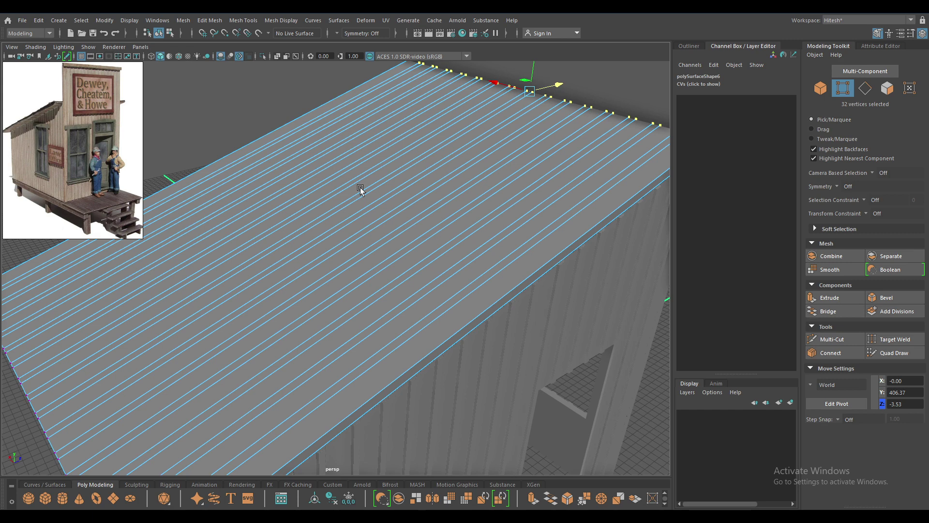
mouse_move(382, 217)
alt+mouse_down()
mouse_move(353, 272)
mouse_move(412, 295)
mouse_move(384, 292)
mouse_move(351, 271)
mouse_move(380, 283)
alt+mouse_up()
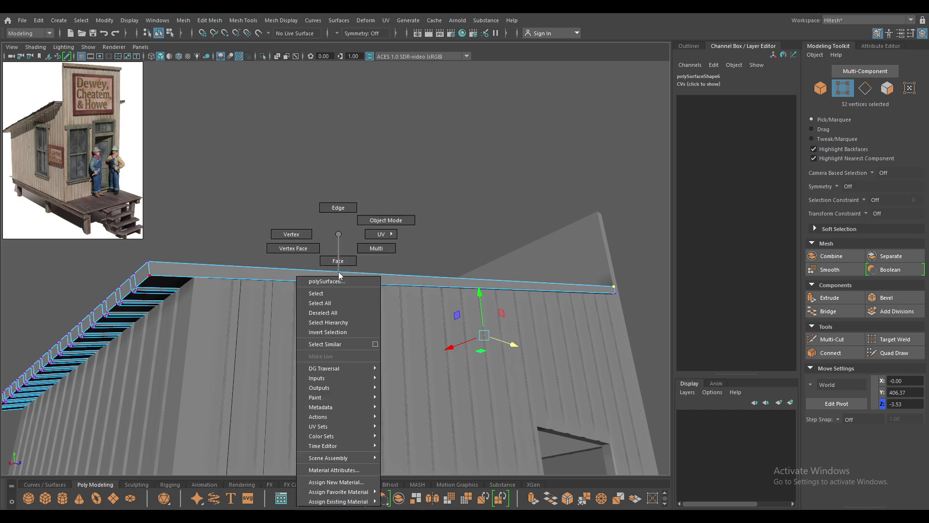
Step: In Top view, select the whole roof mesh and move it right along X
right_drag(340, 276, 329, 261)
alt+drag(329, 261, 398, 231)
click(349, 232)
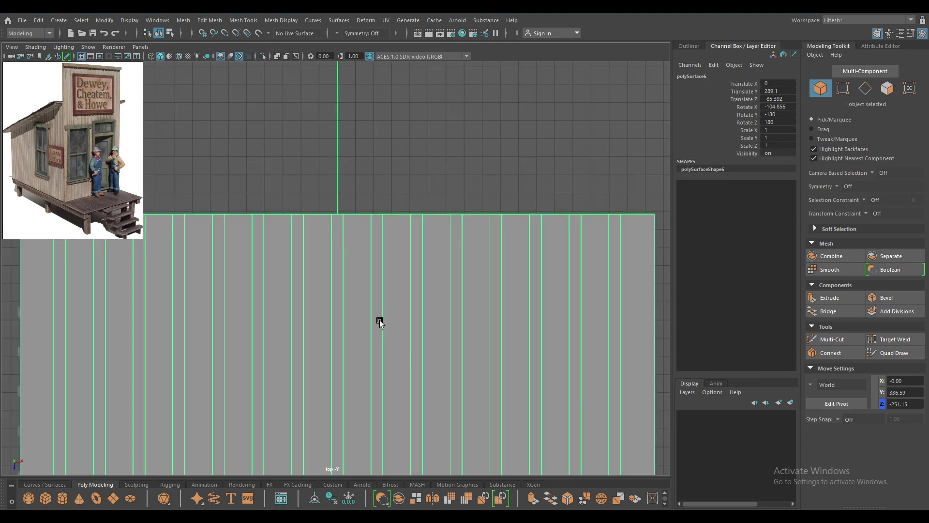
scroll(380, 320, down, 3)
mouse_move(374, 275)
alt+middle_down()
mouse_move(402, 149)
mouse_move(384, 233)
alt+middle_up()
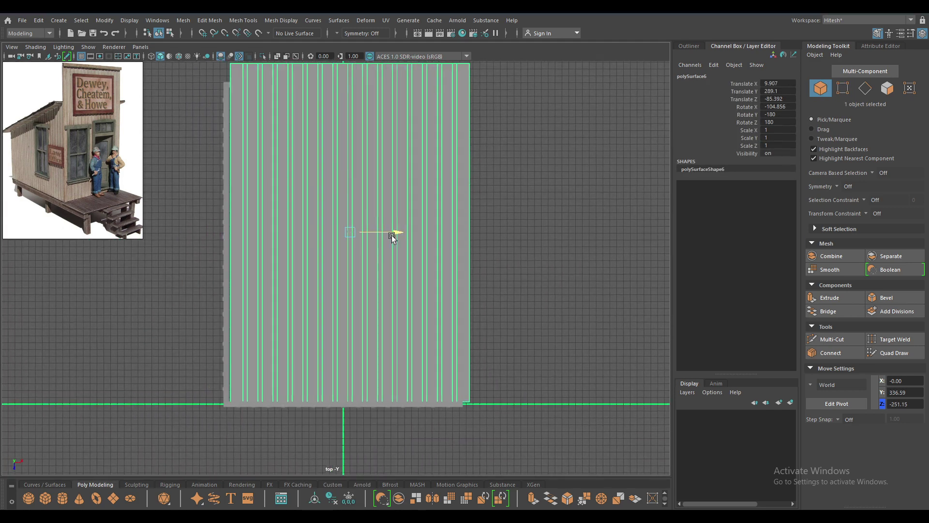
drag(385, 234, 411, 235)
scroll(537, 152, down, 2)
alt+middle_drag(536, 152, 525, 156)
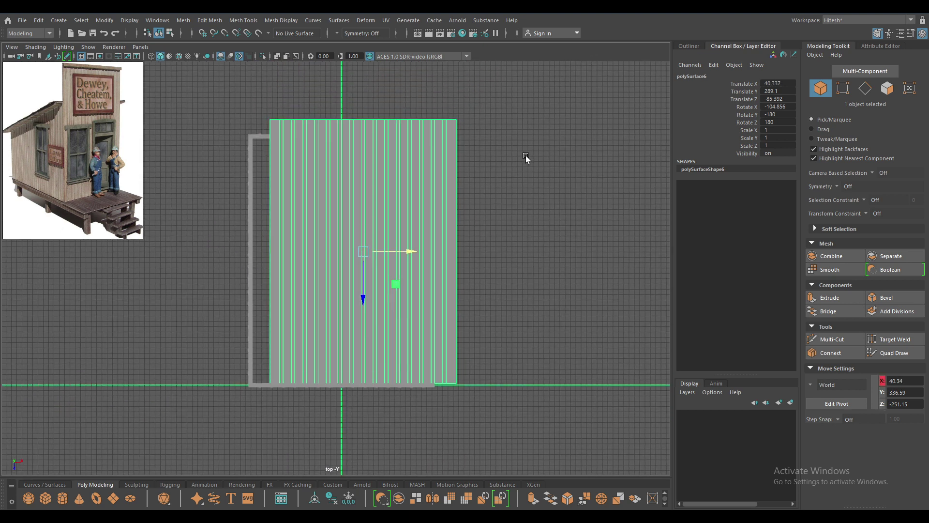
Step: Delete the faces of the roof's left half, keeping only the right half
key(F11)
drag(256, 99, 357, 449)
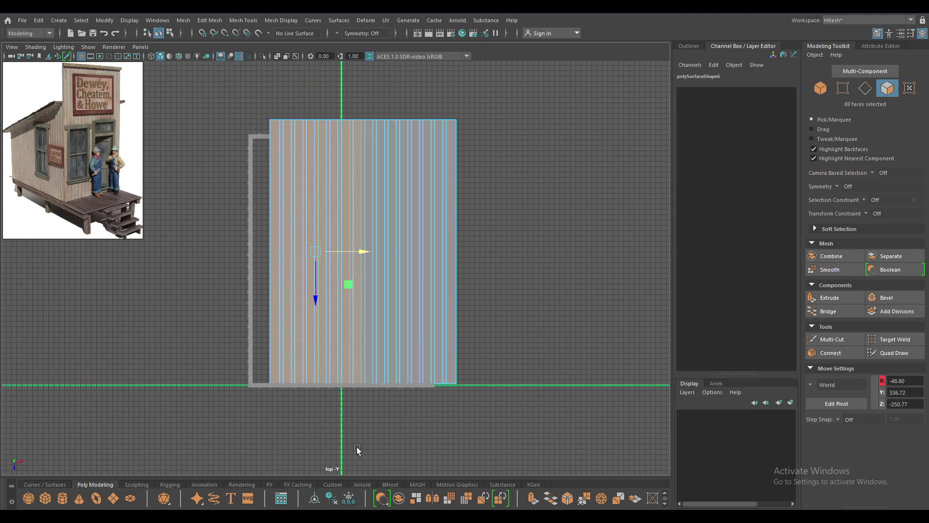
drag(232, 114, 345, 472)
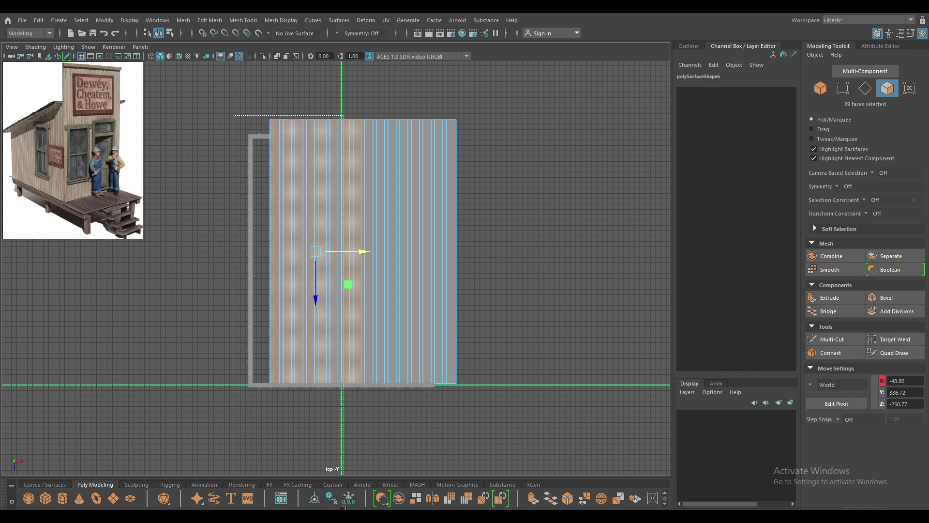
key(Delete)
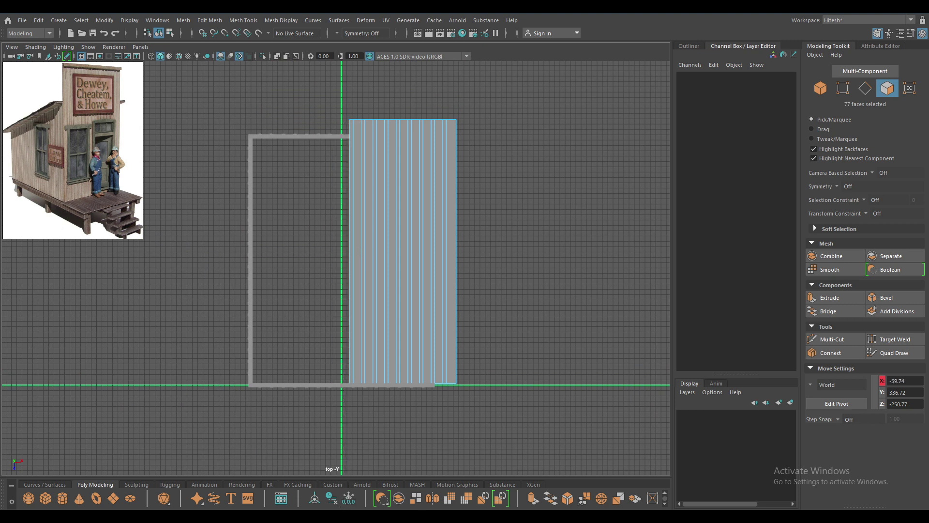
right_click(420, 187)
click(455, 173)
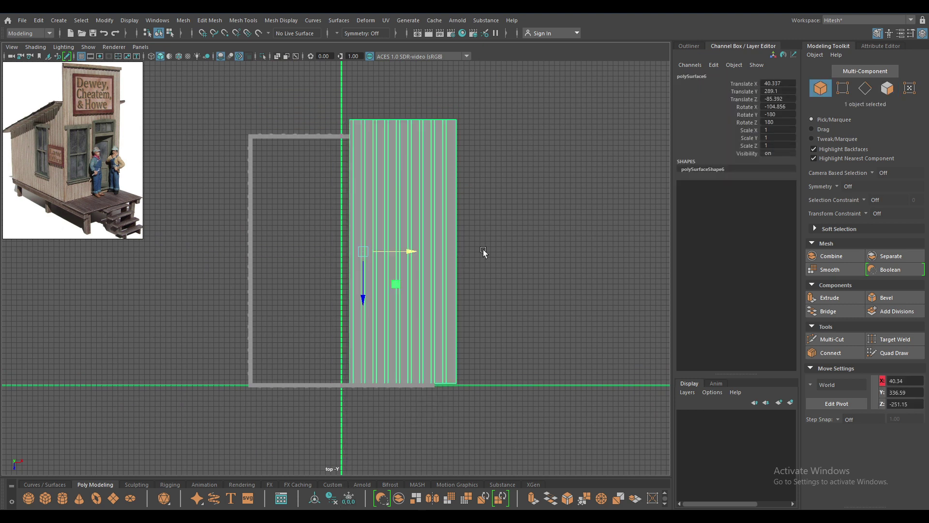
Step: Snap the roof's pivot onto the mesh's inner edge using Edit Pivot
key(d)
mouse_move(414, 251)
mouse_down()
mouse_move(366, 269)
mouse_move(398, 251)
mouse_up()
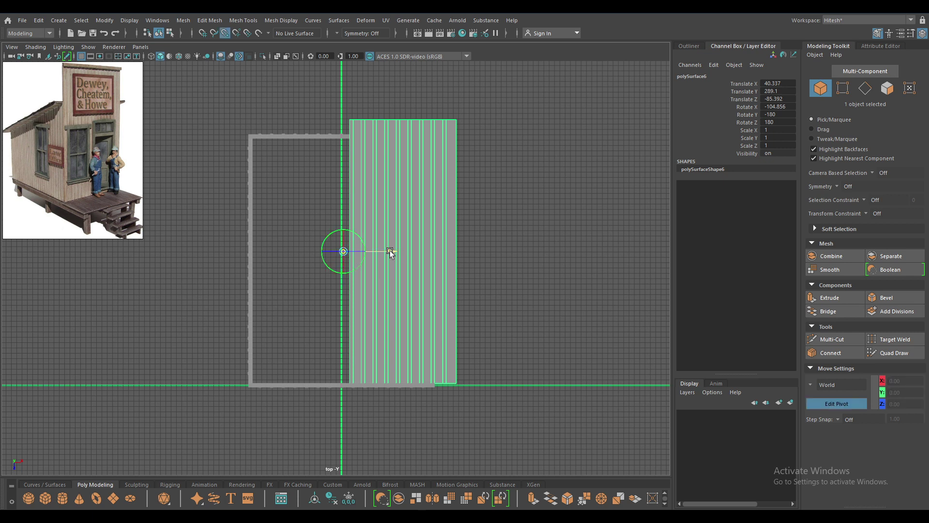
key(Insert)
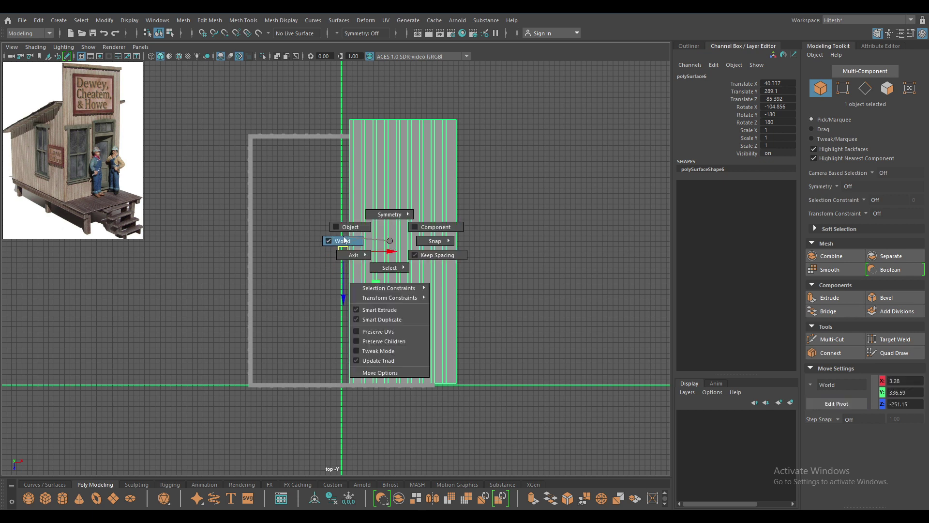
right_drag(391, 241, 382, 266)
key(Insert)
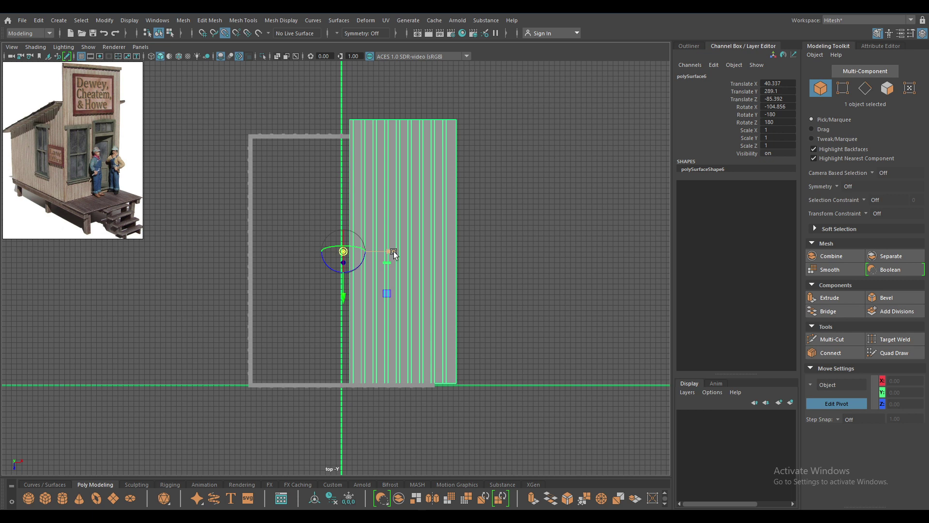
click(404, 252)
click(437, 253)
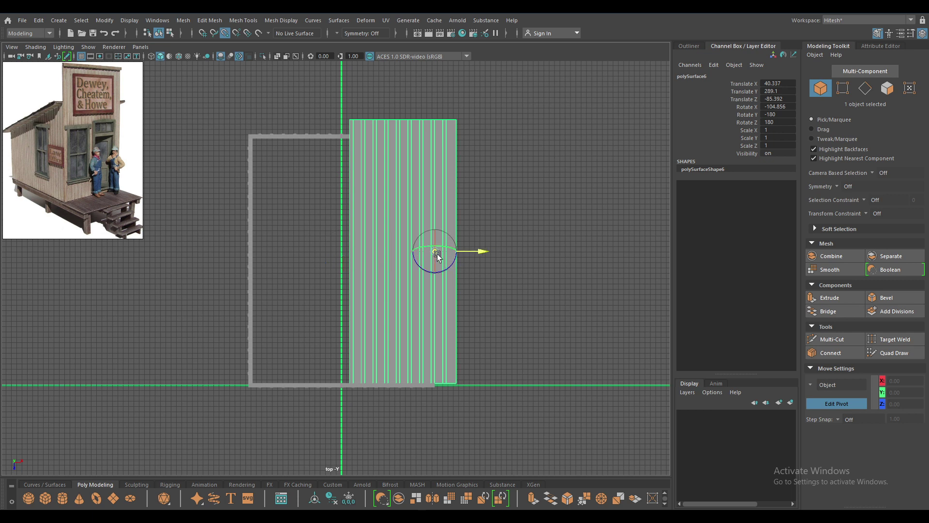
click(373, 257)
key(Insert)
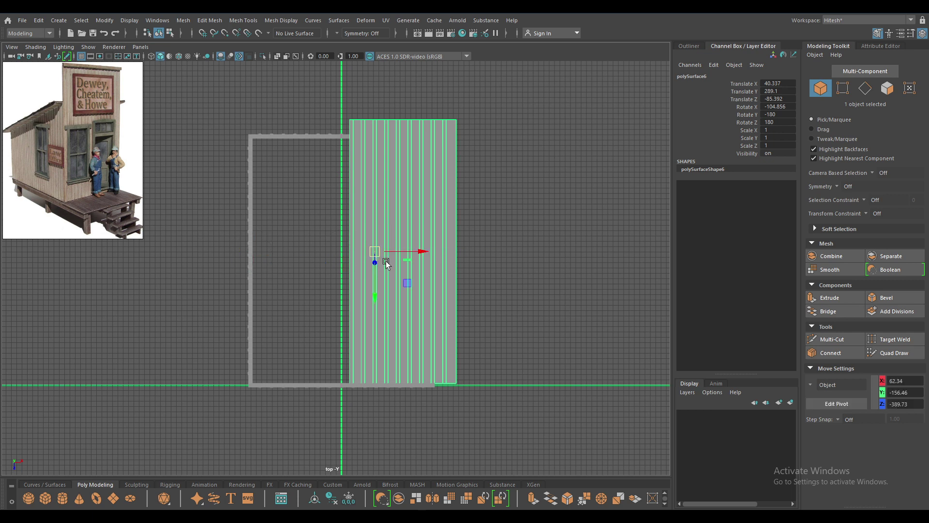
shift+right_drag(375, 205, 353, 318)
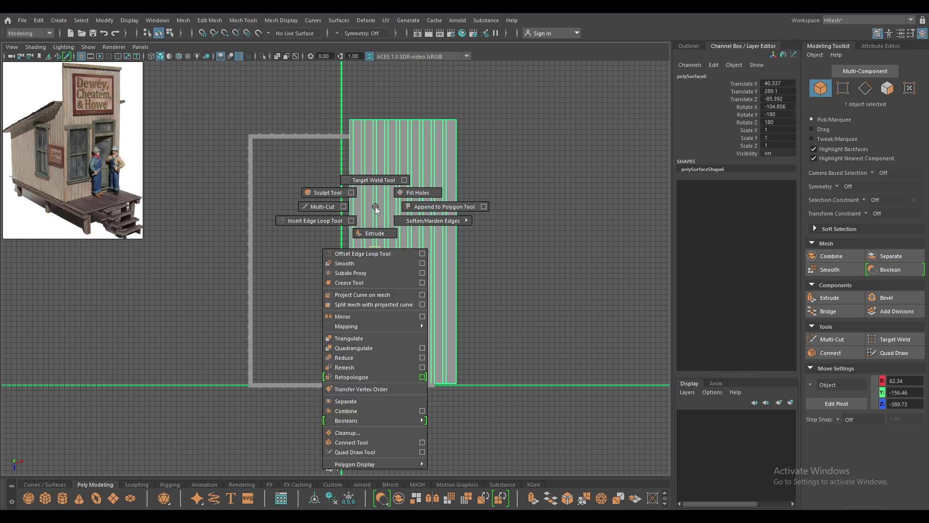
Step: Mirror the half roof across X with Cut Geometry off and mirror offset 14.935, closing the seam
click(353, 319)
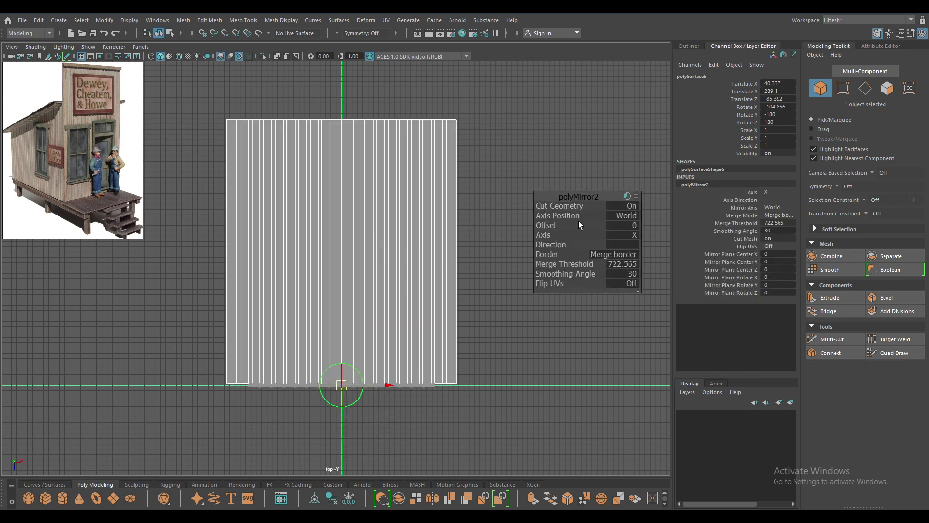
click(638, 207)
drag(565, 264, 314, 268)
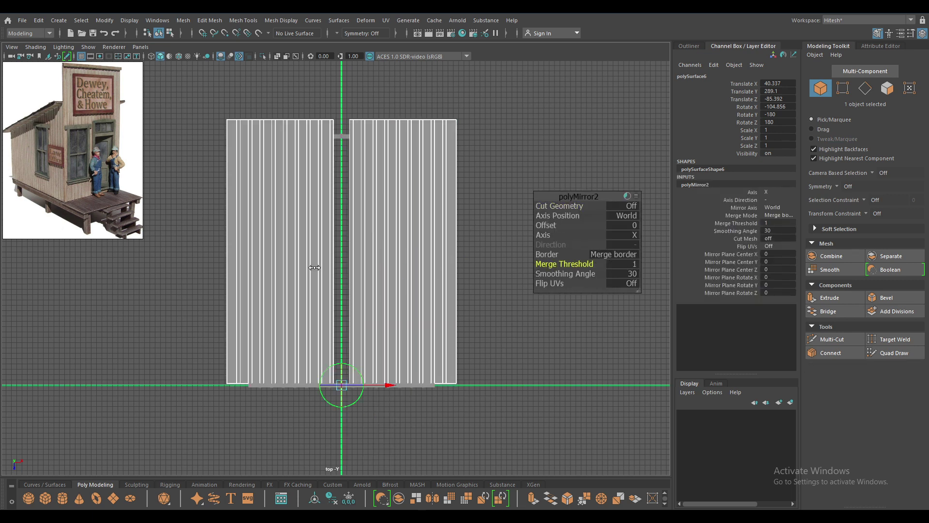
drag(387, 388, 399, 385)
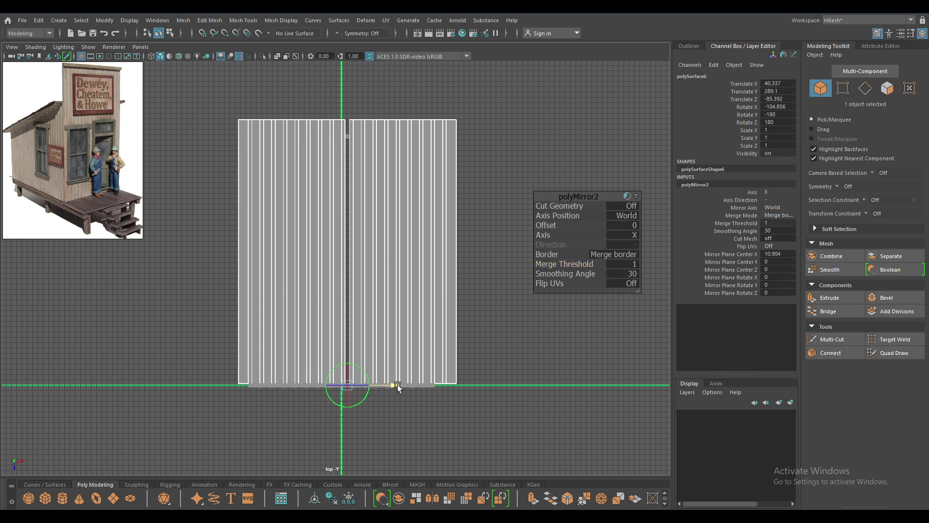
scroll(404, 326, up, 2)
scroll(440, 414, up, 3)
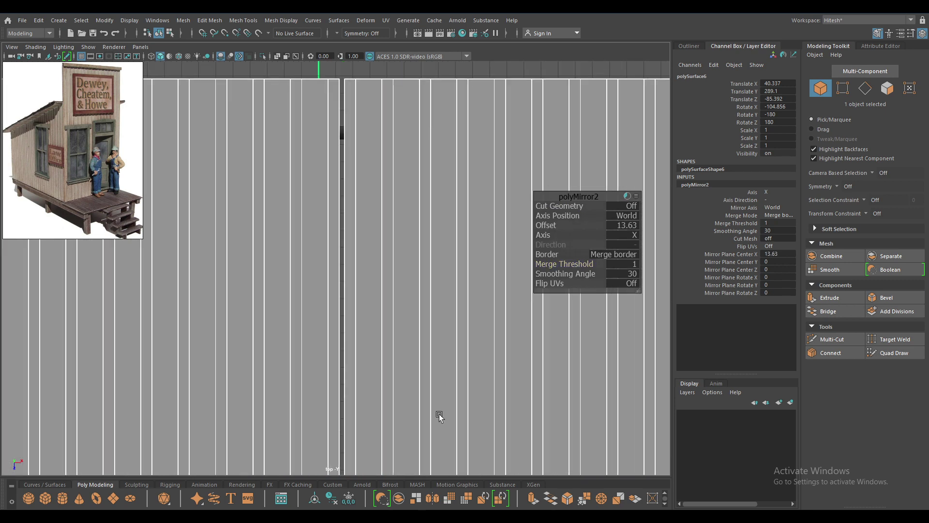
scroll(399, 300, up, 1)
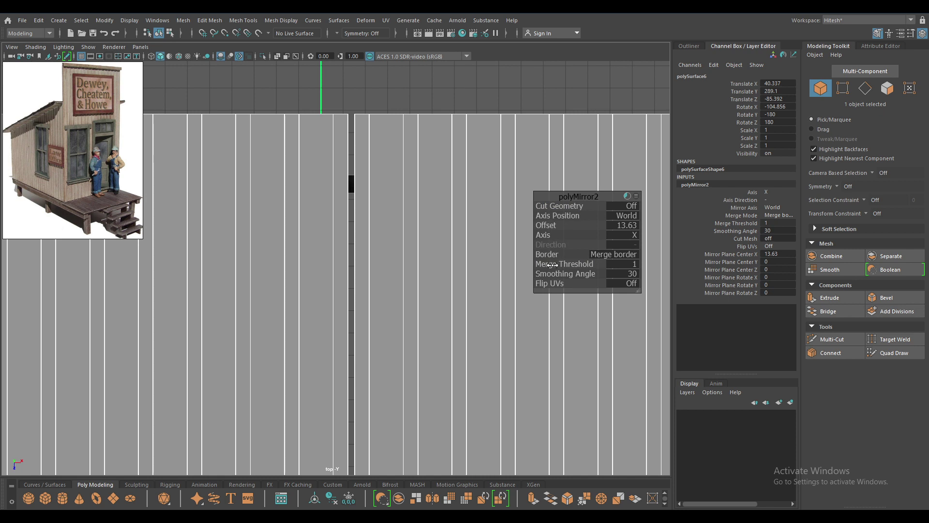
drag(391, 308, 396, 308)
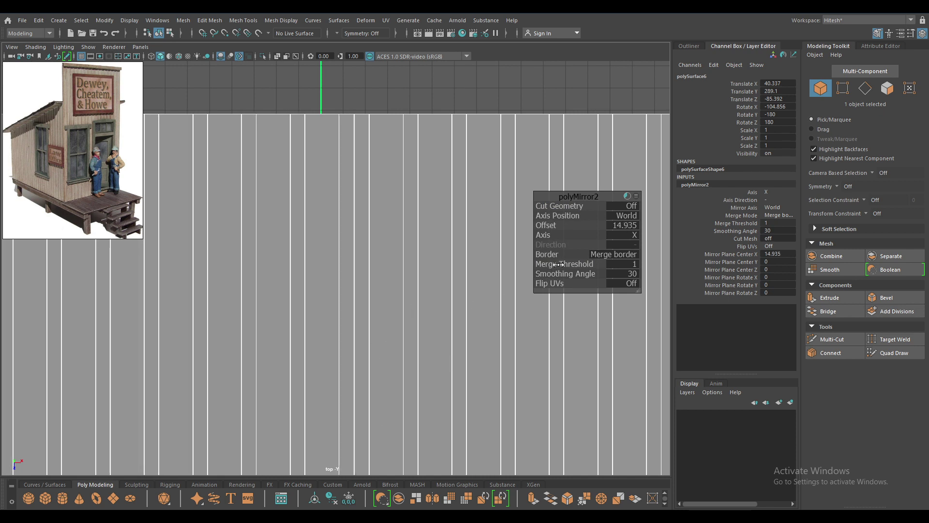
click(631, 263)
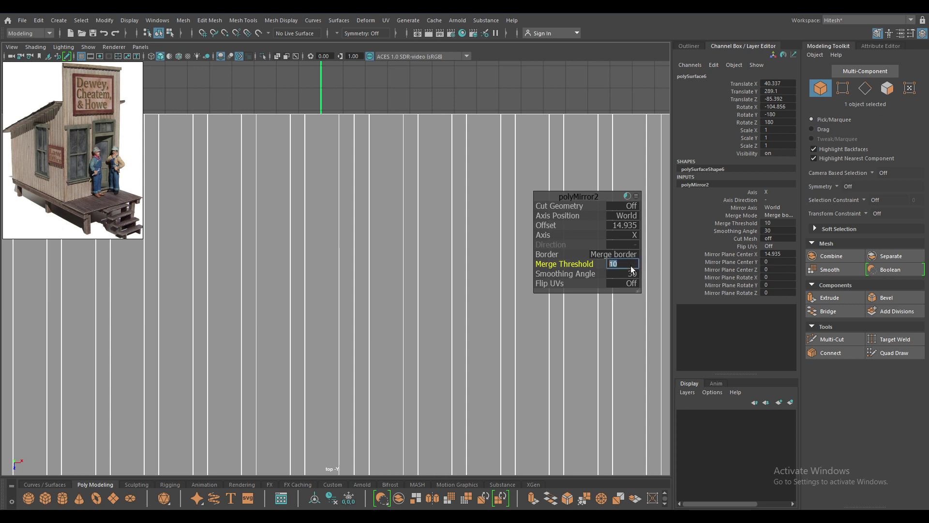
Step: Close the mirror settings and view the plank roof in textured shading
key(w)
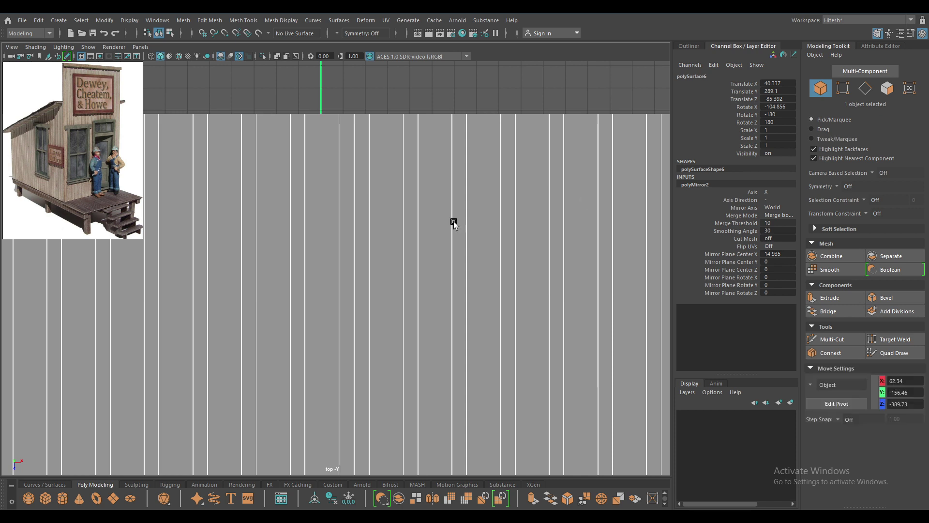
scroll(396, 121, down, 2)
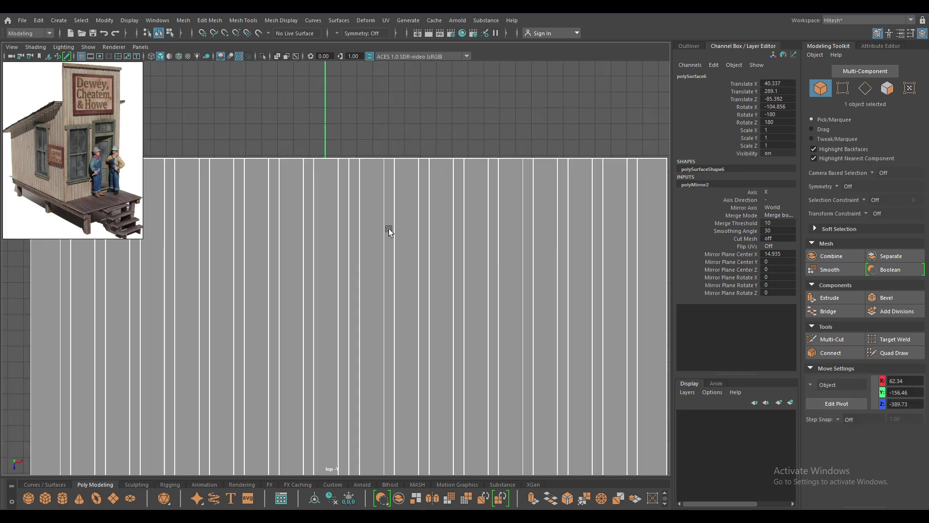
scroll(362, 196, down, 2)
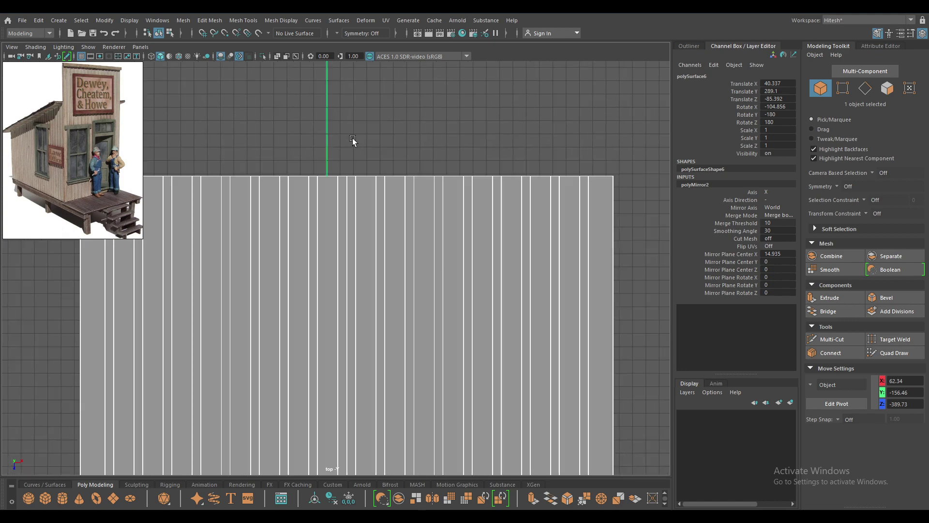
mouse_move(353, 138)
alt+mouse_down()
mouse_move(332, 19)
mouse_move(409, 235)
alt+mouse_up()
key(6)
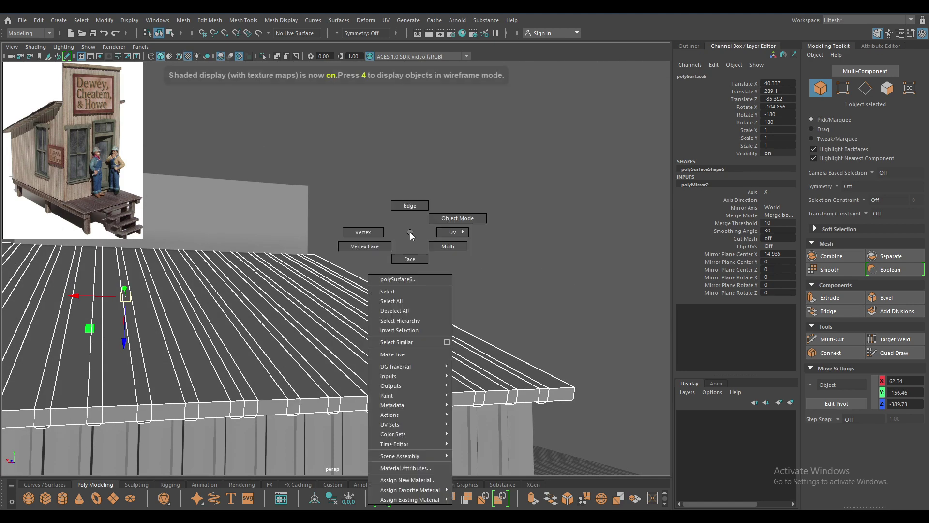
right_drag(409, 234, 478, 197)
click(477, 197)
mouse_move(332, 404)
alt+mouse_down()
mouse_move(429, 350)
mouse_move(412, 234)
alt+mouse_up()
Step: Delete a stray edge on the roof and select another roof edge
click(428, 350)
right_drag(412, 233, 401, 194)
click(379, 349)
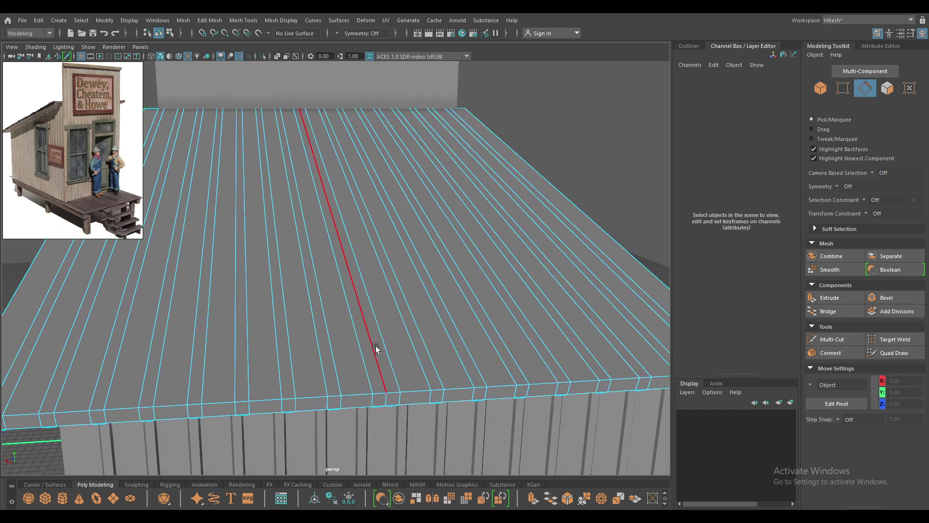
key(Delete)
shift+right_click(477, 245)
click(314, 319)
mouse_move(339, 319)
alt+mouse_down()
mouse_move(407, 323)
mouse_move(415, 339)
mouse_move(368, 148)
mouse_move(291, 196)
mouse_move(336, 175)
mouse_move(349, 181)
alt+mouse_up()
right_drag(348, 180, 493, 74)
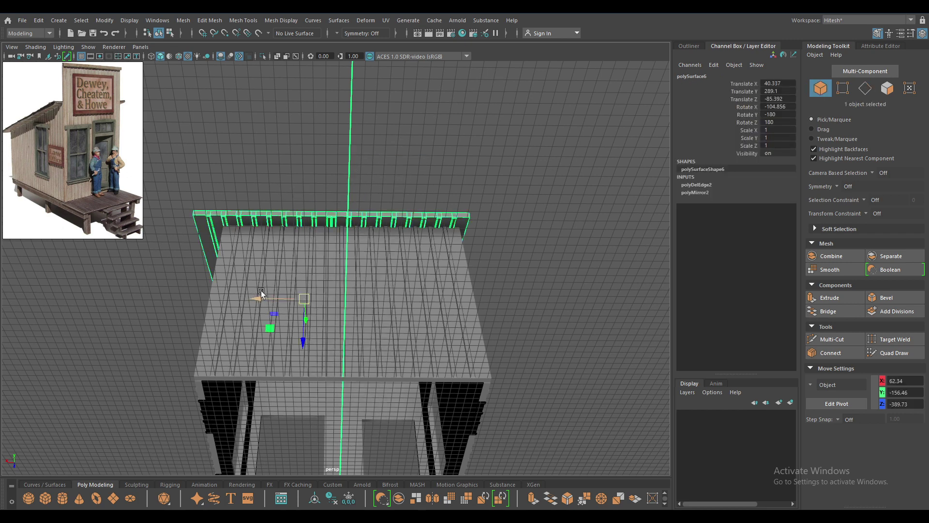
Step: Set the Move tool to World axes and slide the roof sideways along X
drag(269, 263, 231, 254)
click(269, 216)
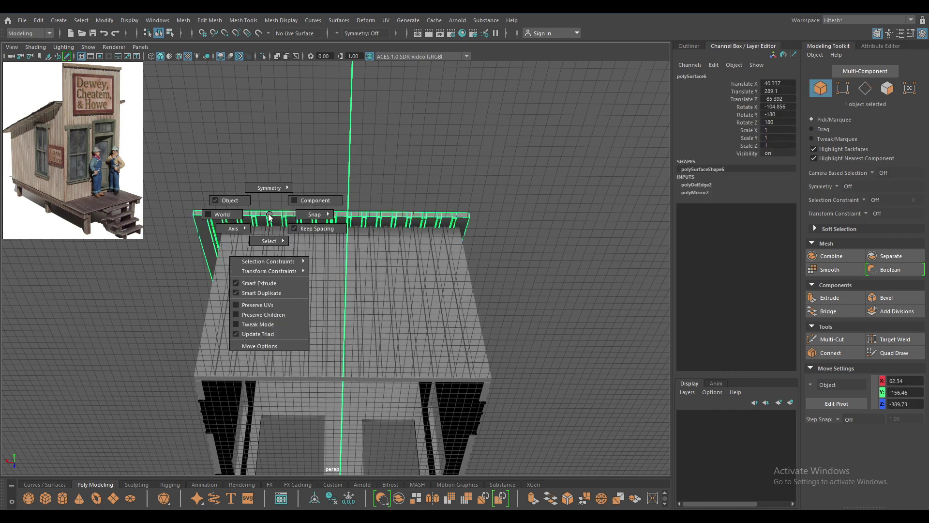
drag(270, 217, 245, 224)
drag(260, 304, 262, 301)
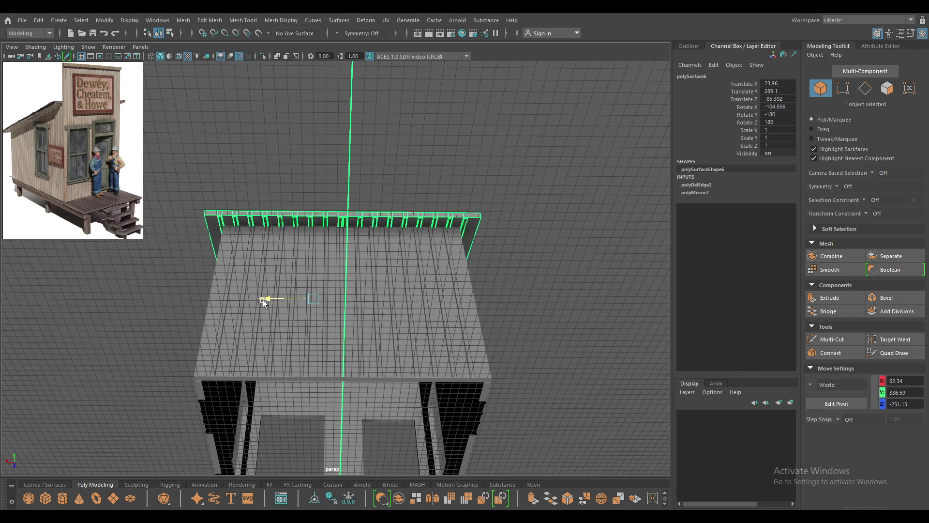
click(483, 211)
mouse_move(483, 211)
alt+mouse_down()
mouse_move(497, 270)
mouse_move(423, 301)
mouse_move(394, 266)
mouse_move(370, 258)
mouse_move(410, 277)
mouse_move(455, 339)
mouse_move(469, 290)
alt+mouse_up()
Step: Center the roof's pivot with Modify > Center Pivot
click(376, 243)
alt+drag(376, 242, 400, 292)
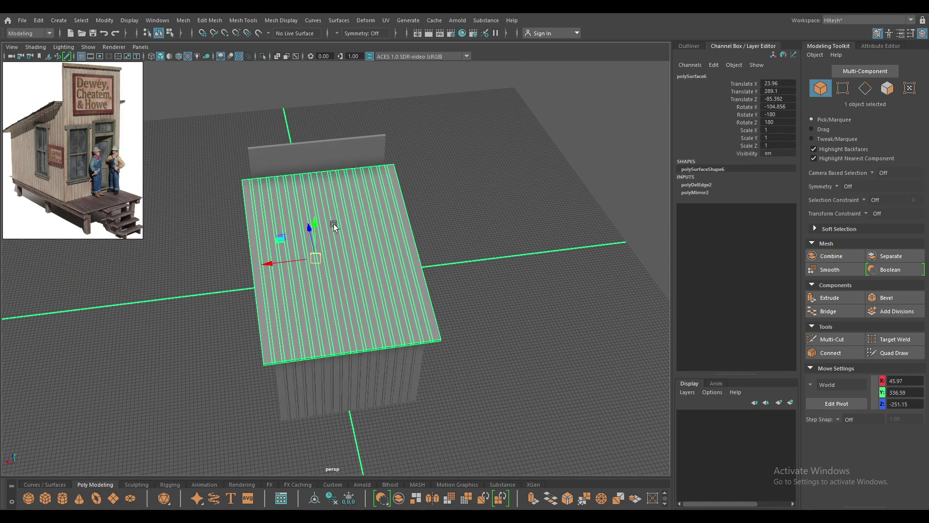
key(space)
click(292, 182)
click(310, 246)
key(r)
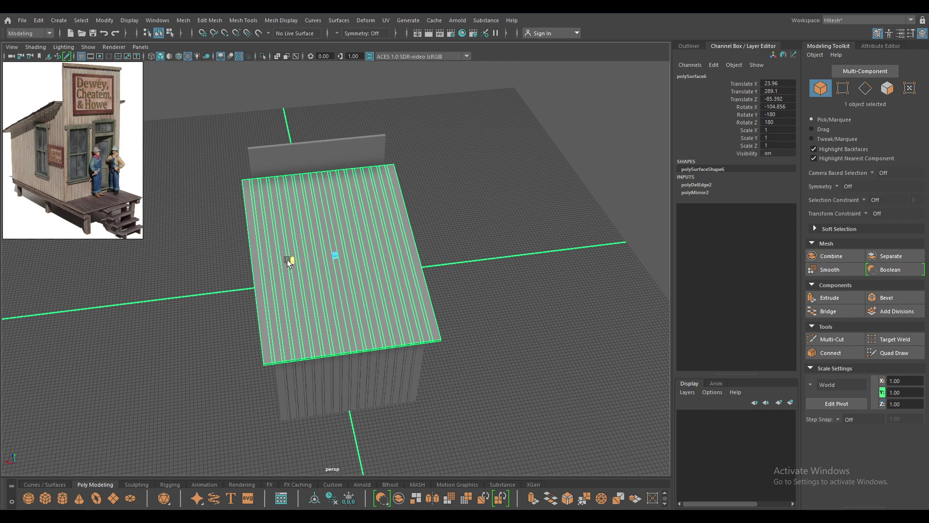
Step: Delete the roof, then undo to bring it back
key(w)
key(Delete)
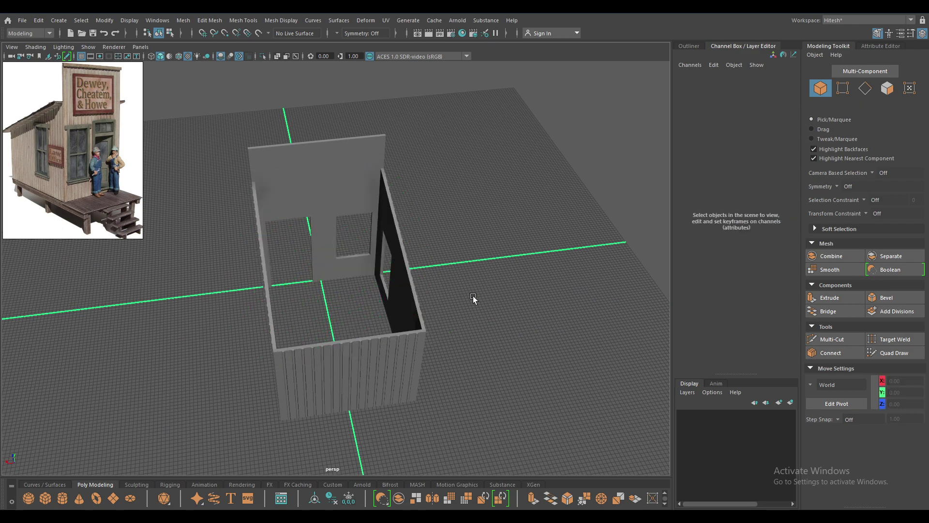
alt+drag(473, 297, 393, 298)
key(ctrl+z)
Step: Assign a new Lambert material to the roof
right_drag(370, 234, 377, 483)
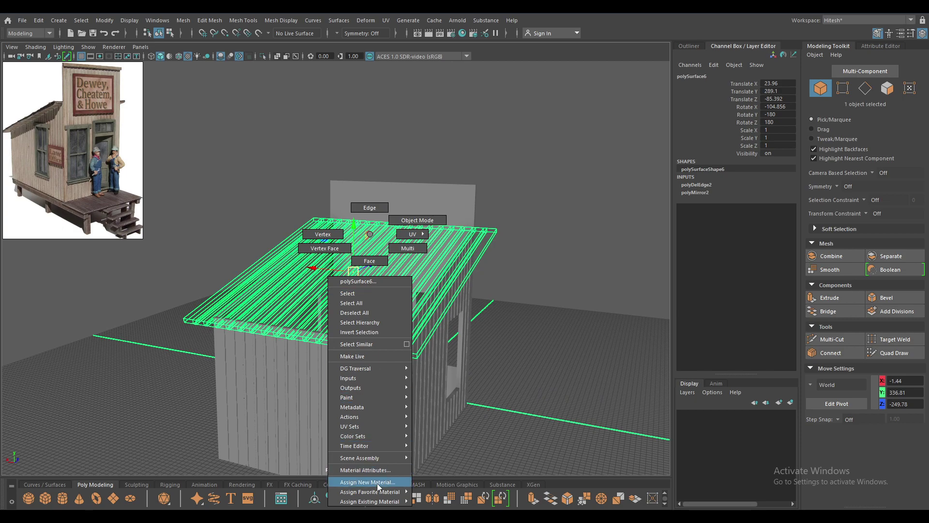
mouse_move(370, 492)
click(452, 480)
click(518, 315)
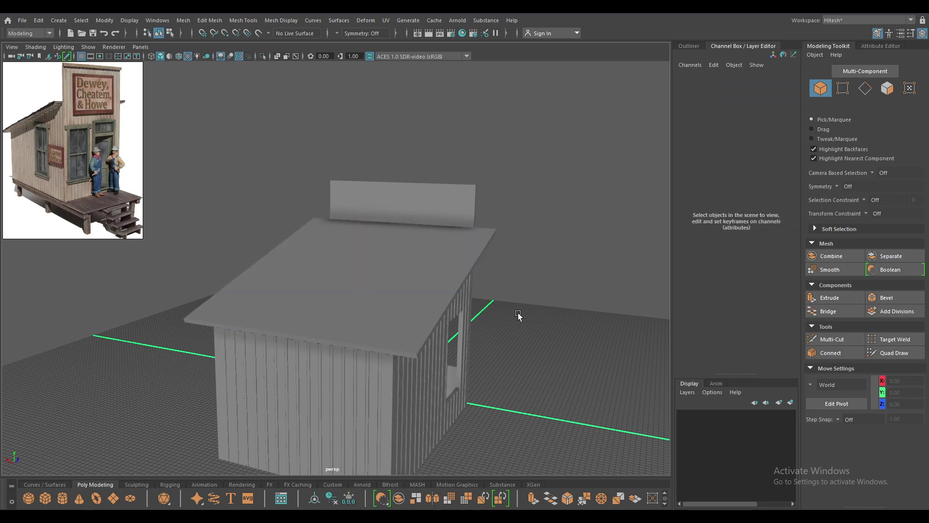
alt+drag(518, 315, 485, 319)
scroll(412, 329, up, 5)
alt+drag(412, 329, 465, 277)
Step: Delete the roof's top trim strip
click(484, 253)
mouse_move(520, 382)
alt+mouse_down()
mouse_move(466, 394)
mouse_move(554, 311)
mouse_move(525, 276)
mouse_move(506, 301)
mouse_move(535, 349)
mouse_move(515, 353)
mouse_move(529, 367)
mouse_move(457, 268)
alt+mouse_up()
click(553, 311)
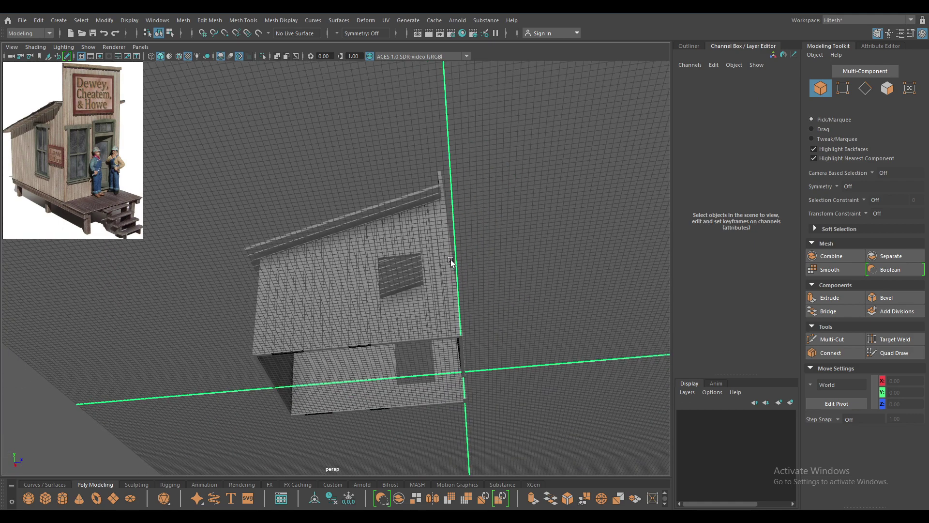
click(344, 222)
key(Delete)
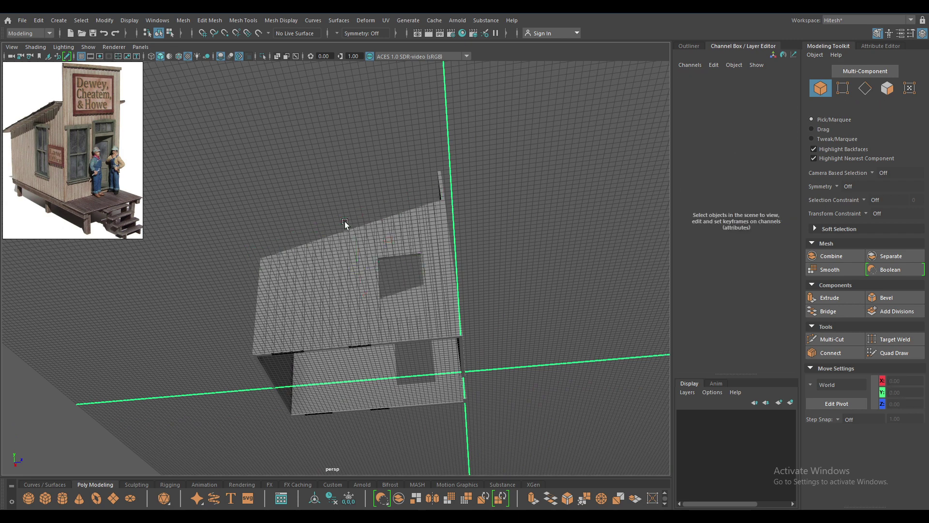
Step: Select the plank wall panel above the house
alt+drag(345, 221, 429, 335)
click(306, 342)
mouse_move(306, 343)
alt+mouse_down()
mouse_move(316, 309)
mouse_move(309, 172)
alt+mouse_up()
click(316, 309)
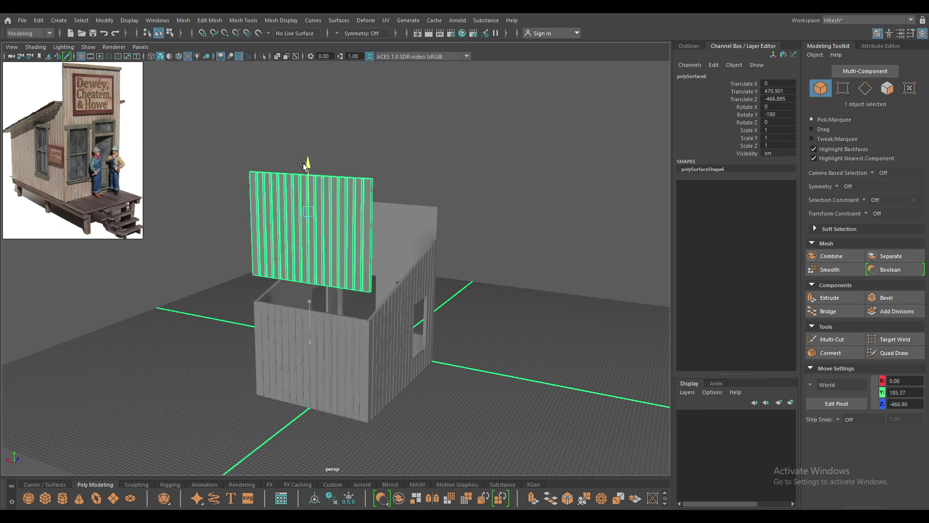
Step: Rotate the raised plank panel to lie flat
key(e)
mouse_move(314, 218)
mouse_down()
mouse_move(373, 214)
mouse_move(418, 267)
mouse_move(402, 286)
mouse_move(348, 217)
mouse_move(391, 249)
mouse_up()
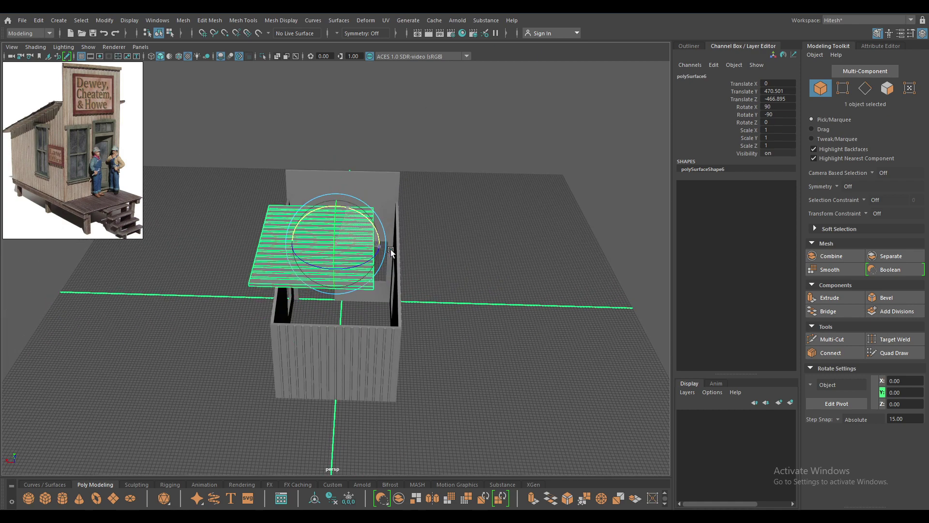
key(w)
mouse_move(395, 283)
alt+mouse_down()
mouse_move(322, 291)
mouse_move(340, 286)
mouse_move(321, 277)
mouse_move(320, 251)
alt+mouse_up()
Step: In top view, slide the panel along Z and X over the building
key(space)
scroll(341, 264, down, 2)
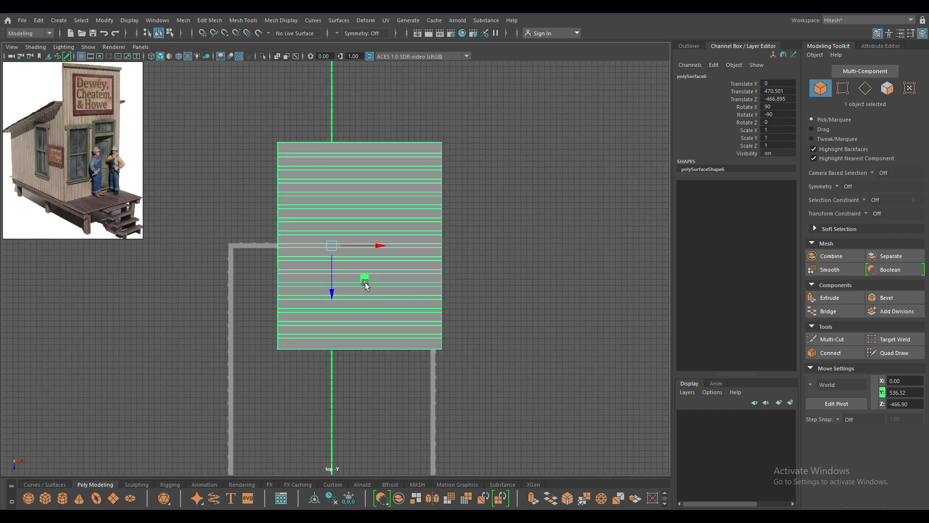
alt+middle_drag(356, 273, 375, 185)
drag(340, 161, 346, 270)
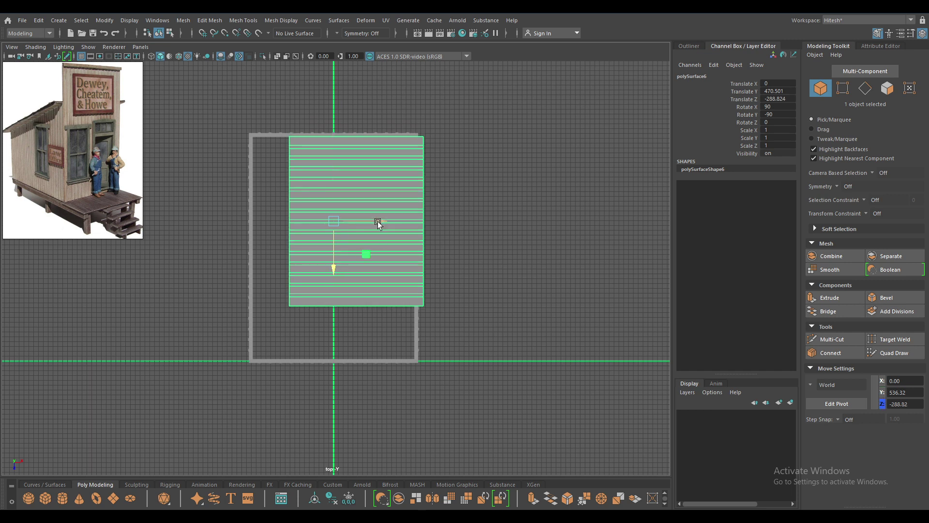
mouse_move(378, 222)
mouse_down()
mouse_move(316, 224)
mouse_move(350, 222)
mouse_up()
Step: Widen the panel by scaling and nudge it left and further out along Z
key(r)
key(w)
key(r)
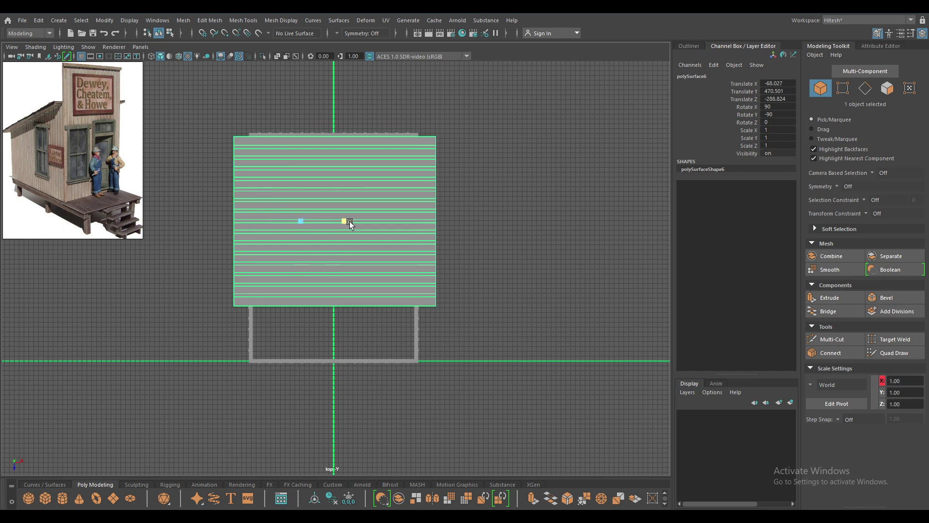
key(w)
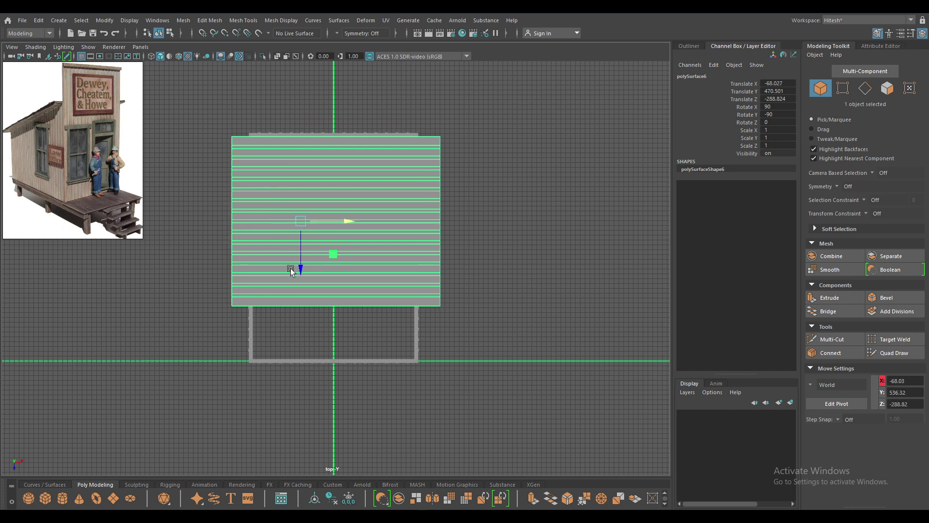
key(r)
key(w)
drag(352, 222, 350, 222)
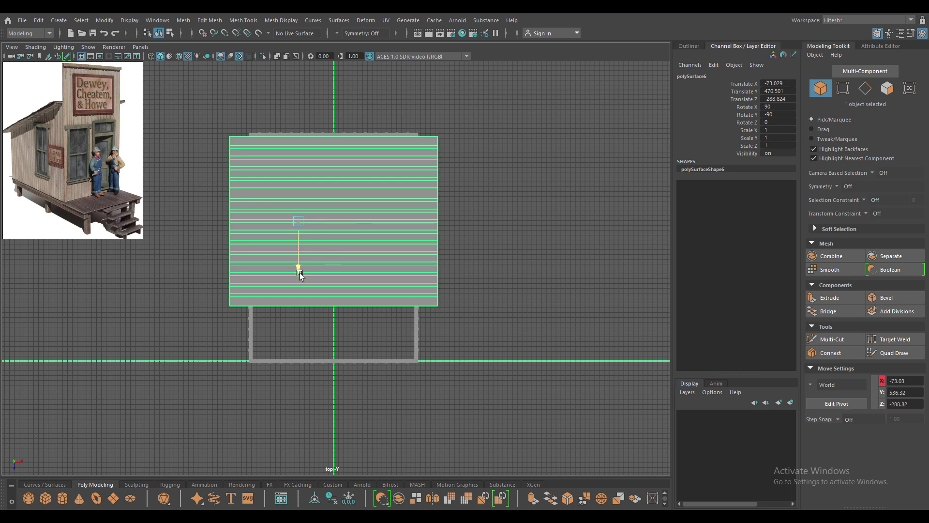
mouse_move(300, 274)
mouse_down()
mouse_move(297, 231)
mouse_move(296, 242)
mouse_up()
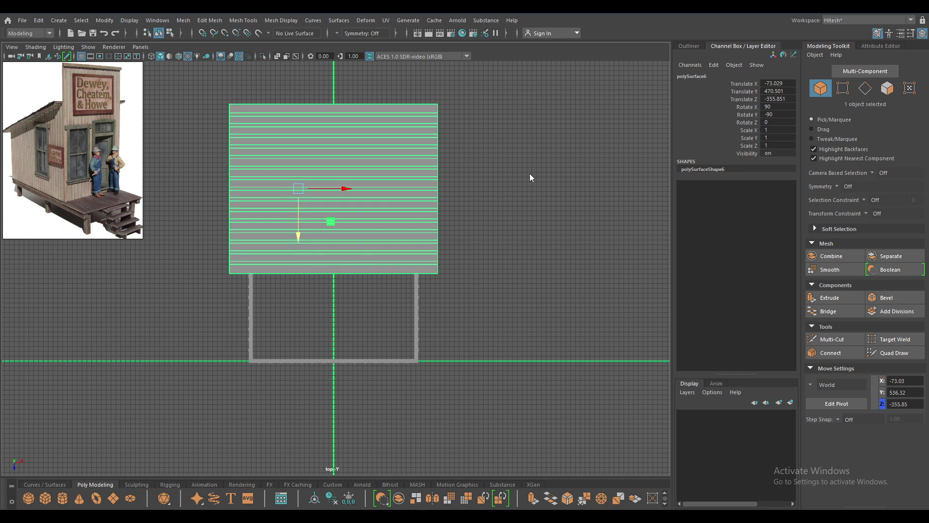
Step: Delete the panel's lower plank faces and move it down over the building frame
right_drag(530, 173, 530, 203)
drag(501, 238, 189, 362)
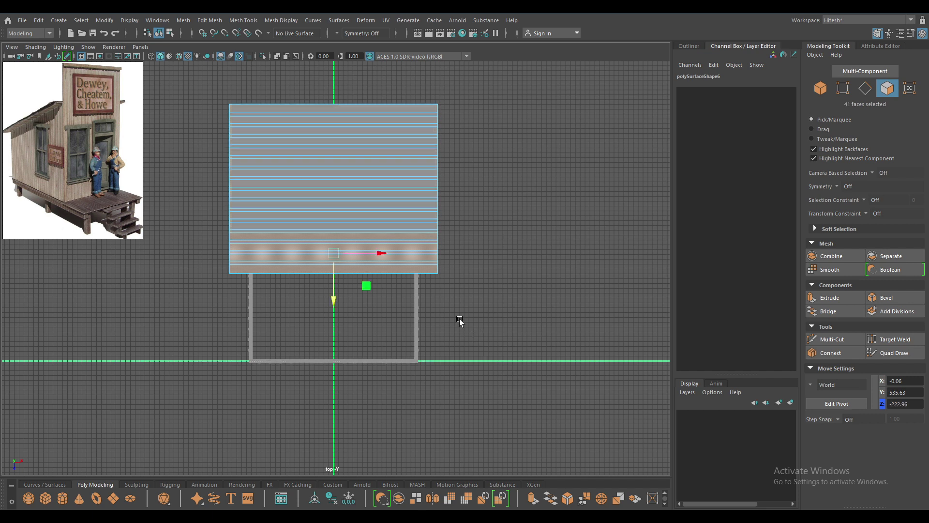
key(Delete)
right_drag(505, 208, 576, 162)
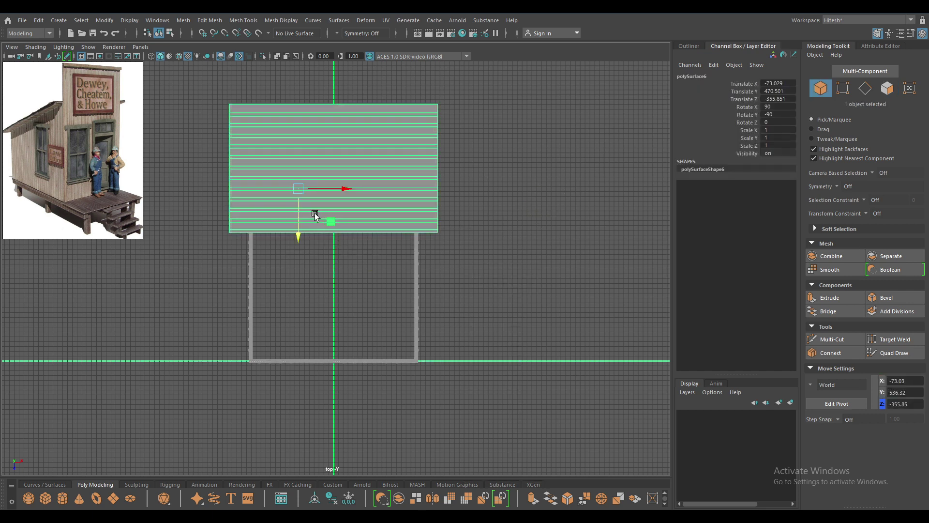
drag(298, 239, 291, 367)
Step: Select both plank panels and combine them into one mesh
click(418, 147)
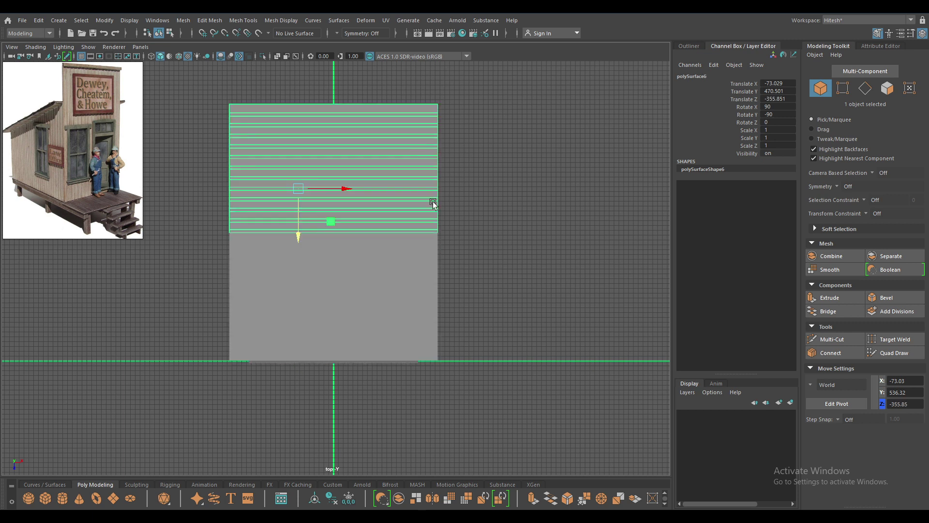
shift+click(433, 238)
shift+right_drag(505, 199, 480, 403)
right_drag(567, 217, 551, 211)
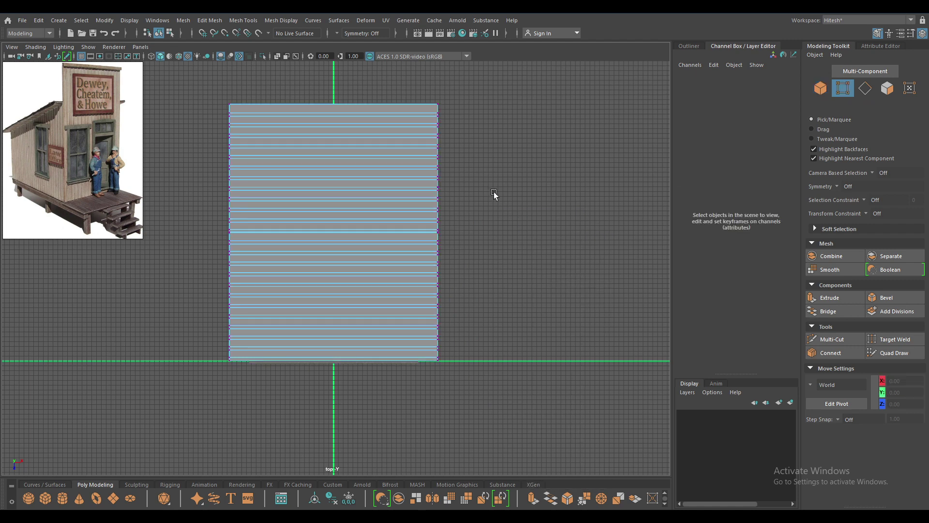
Step: Merge the vertices along the panel seam
scroll(528, 315, up, 5)
scroll(581, 339, up, 2)
scroll(600, 228, up, 1)
drag(605, 217, 3, 191)
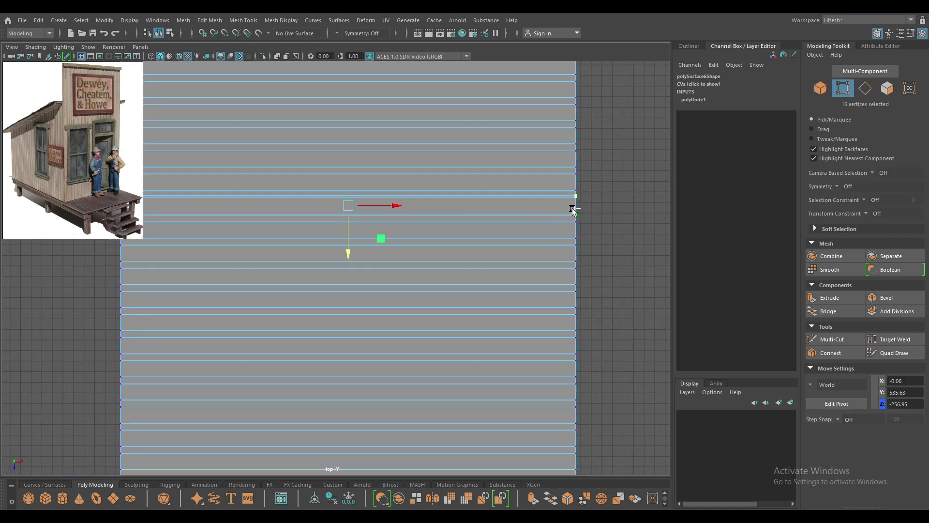
drag(588, 205, 7, 287)
scroll(276, 392, up, 2)
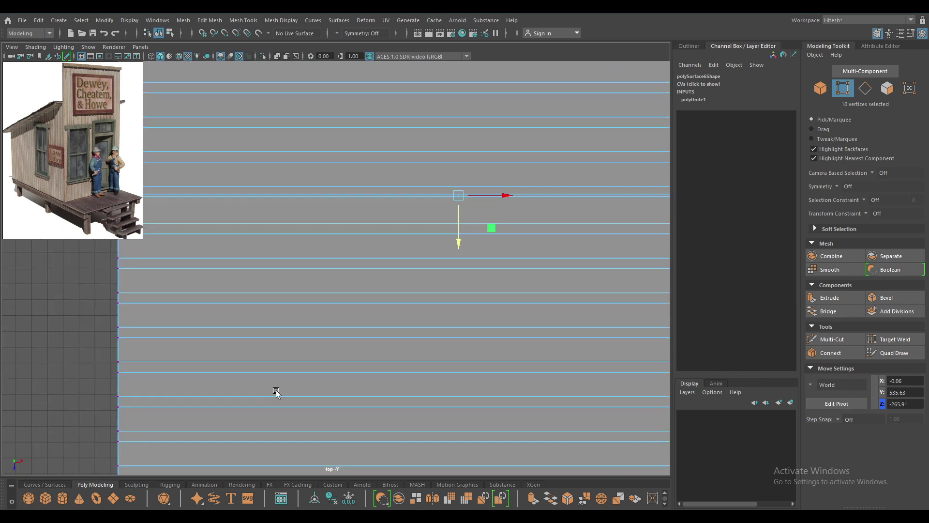
alt+middle_drag(276, 392, 371, 357)
scroll(371, 356, up, 1)
scroll(407, 296, up, 2)
shift+right_click(396, 154)
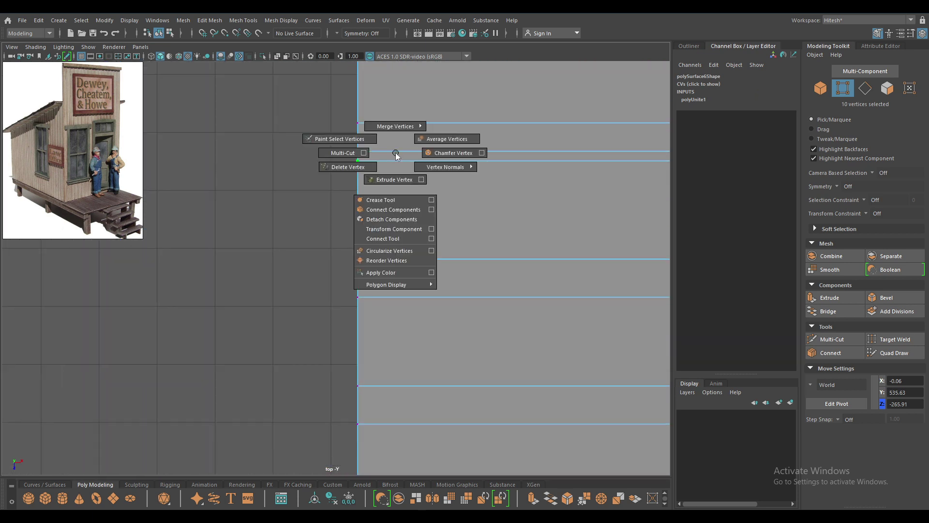
shift+right_drag(396, 154, 428, 78)
key(space)
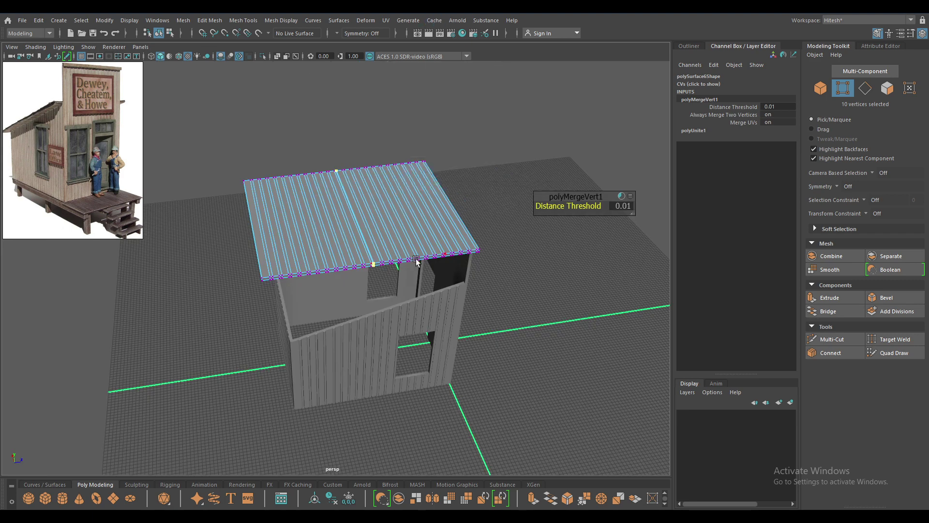
Step: Remove the merged seam edges, splitting the roof
scroll(387, 281, up, 3)
scroll(339, 276, up, 2)
scroll(358, 276, up, 2)
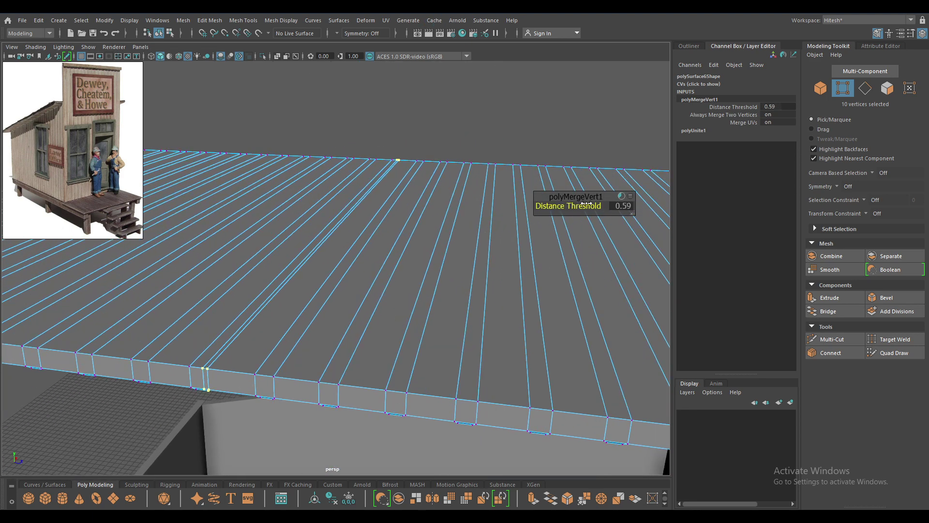
mouse_move(354, 317)
alt+mouse_down()
mouse_move(348, 276)
mouse_move(370, 375)
mouse_move(385, 301)
mouse_move(310, 180)
alt+mouse_up()
key(w)
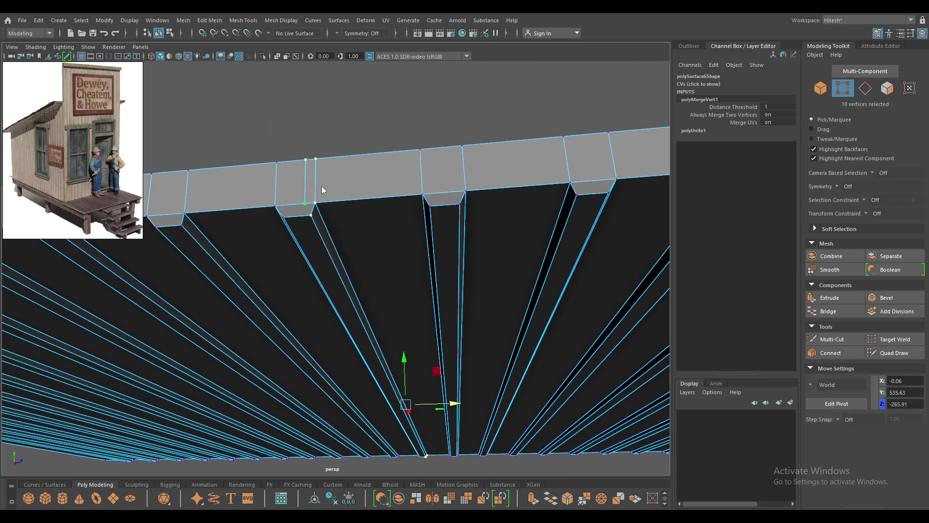
mouse_move(323, 190)
right_down()
mouse_move(321, 152)
mouse_move(246, 300)
right_up()
click(305, 180)
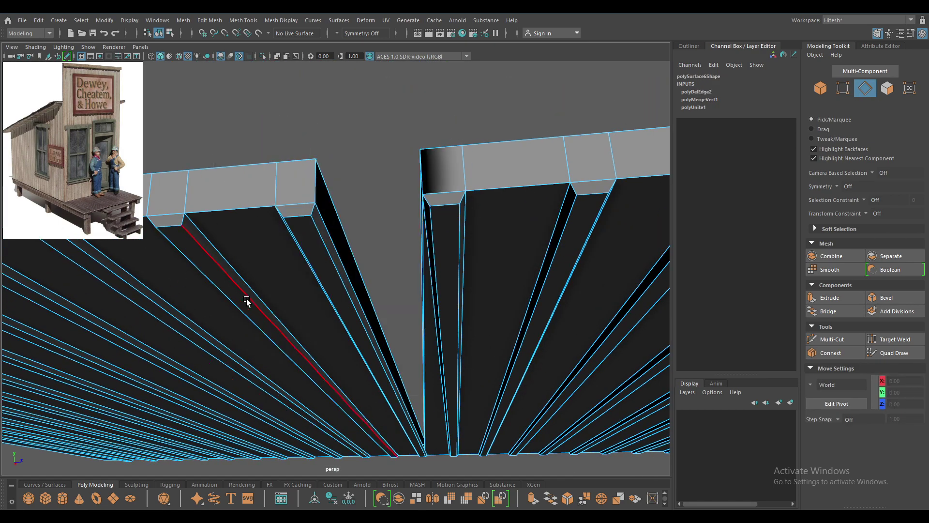
mouse_move(357, 275)
alt+mouse_down()
mouse_move(436, 326)
mouse_move(419, 332)
mouse_move(388, 290)
mouse_move(385, 246)
alt+mouse_up()
Step: Separate the roof mesh, center one plank piece's pivot, and slide it toward the gap
key(ctrl+F9)
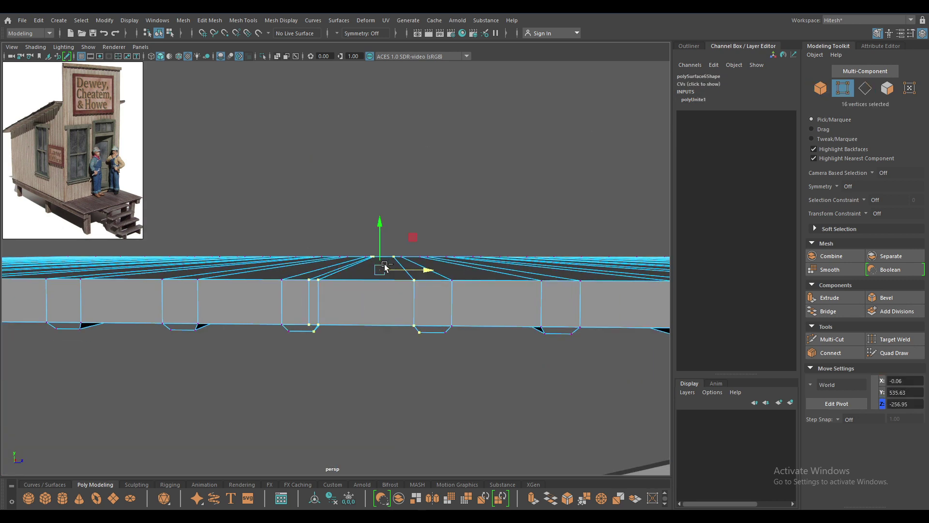
key(F8)
shift+right_drag(398, 280, 398, 262)
shift+click(399, 286)
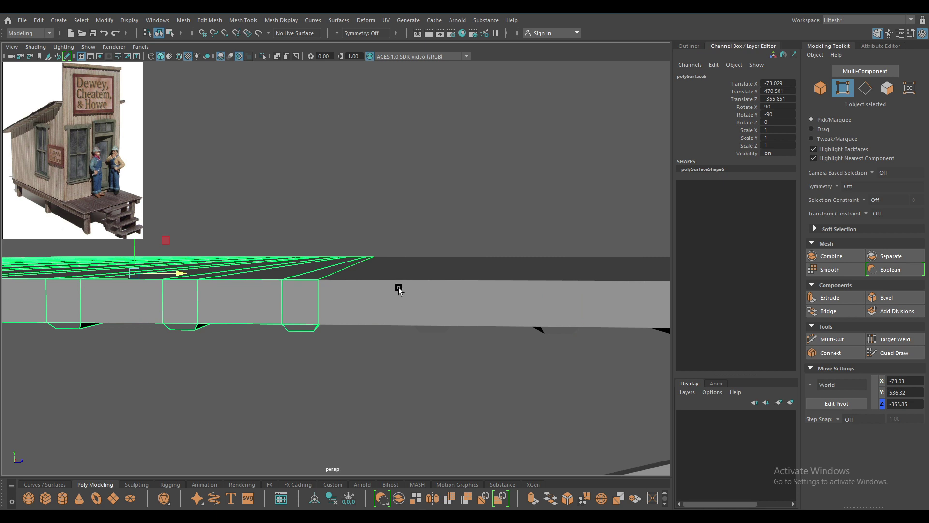
click(399, 291)
key(space)
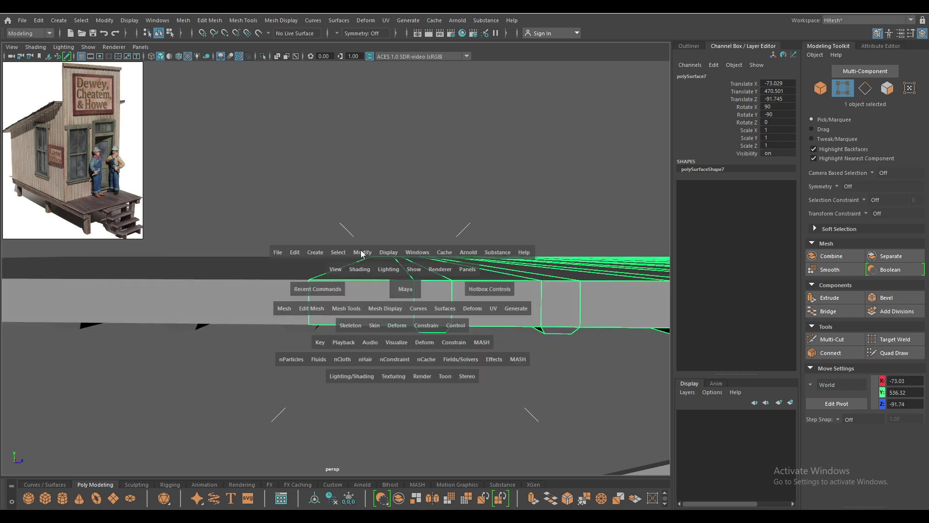
click(362, 253)
click(394, 366)
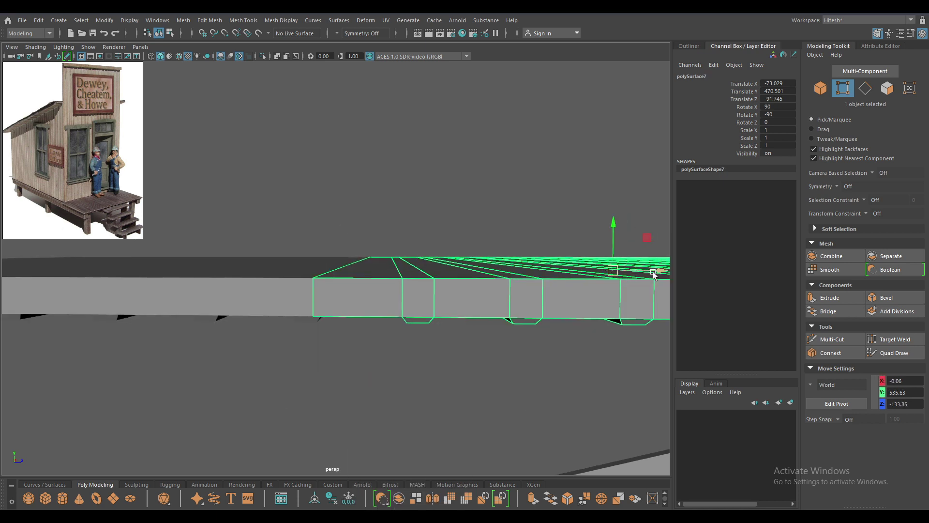
drag(652, 272, 502, 303)
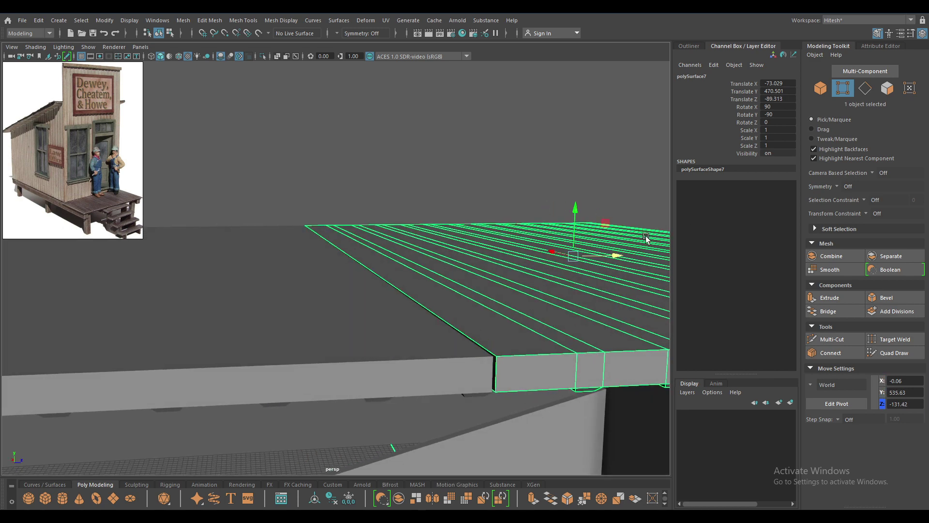
drag(616, 256, 635, 256)
Step: Move the plank piece to close the gap
right_drag(411, 149, 414, 167)
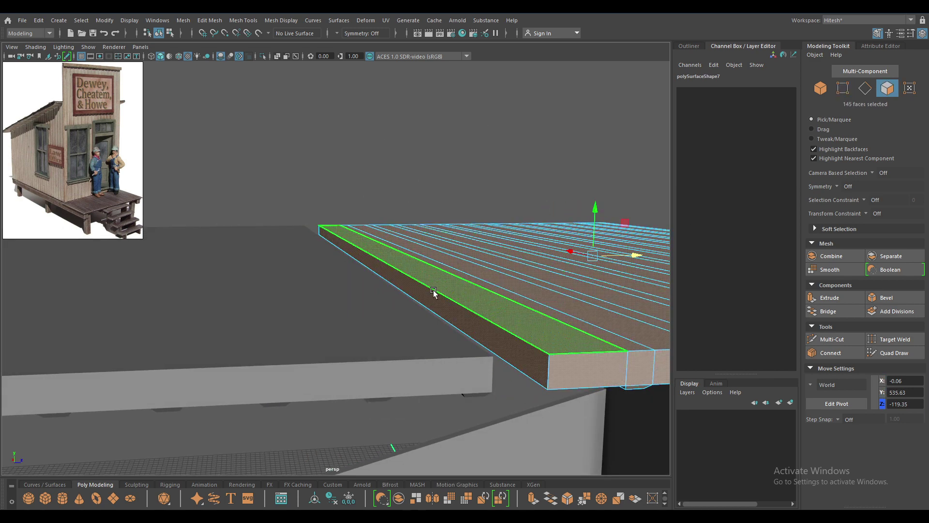
click(433, 292)
right_drag(467, 256, 567, 238)
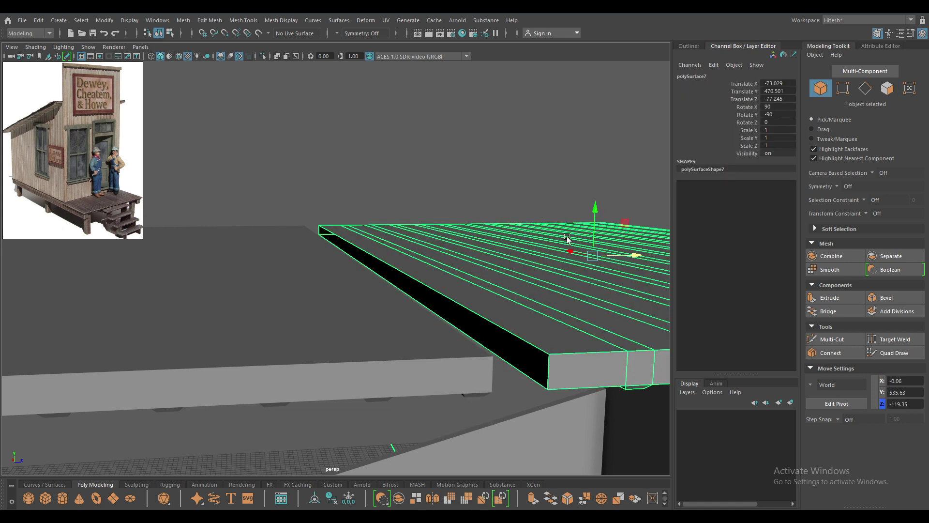
drag(638, 254, 622, 256)
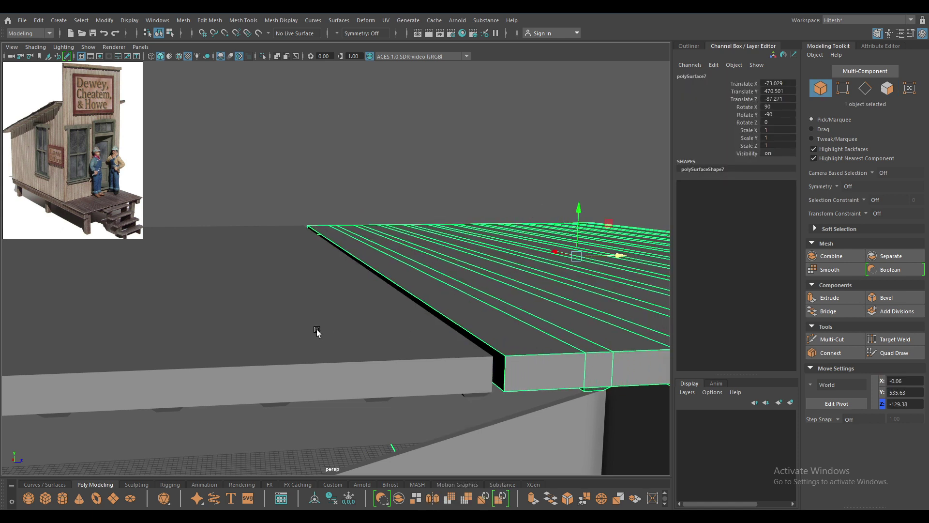
mouse_move(318, 333)
alt+mouse_down()
mouse_move(278, 313)
mouse_move(292, 193)
alt+mouse_up()
alt+drag(287, 225, 311, 245)
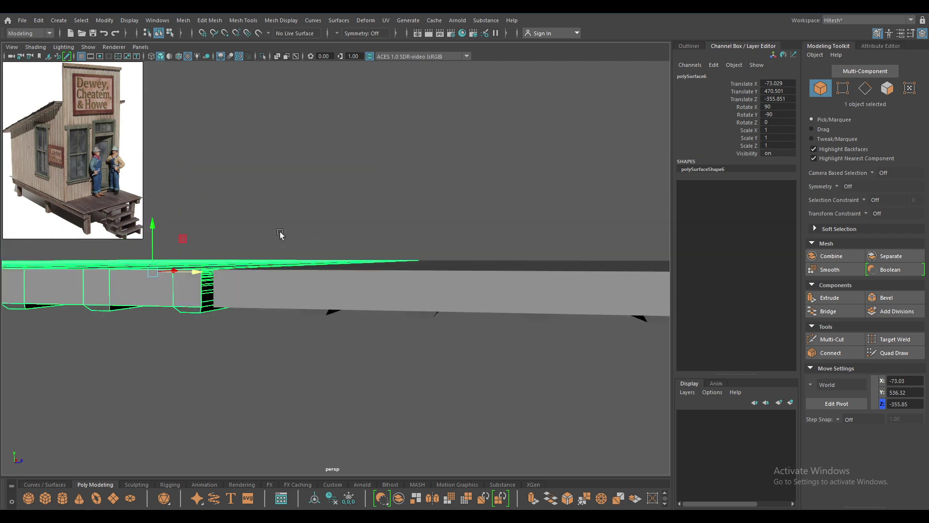
Step: Combine both plank pieces and bridge the edges across the gap
shift+click(423, 281)
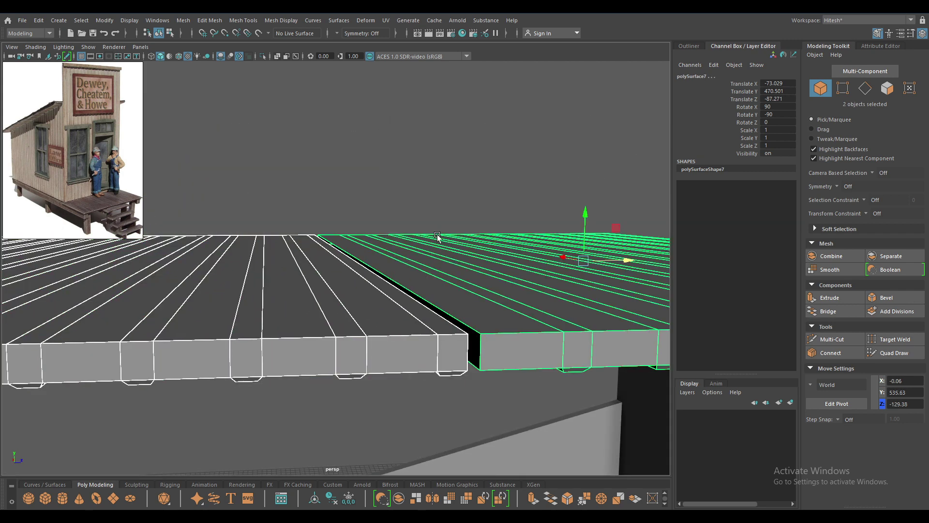
shift+right_drag(424, 270, 440, 431)
right_drag(423, 269, 424, 232)
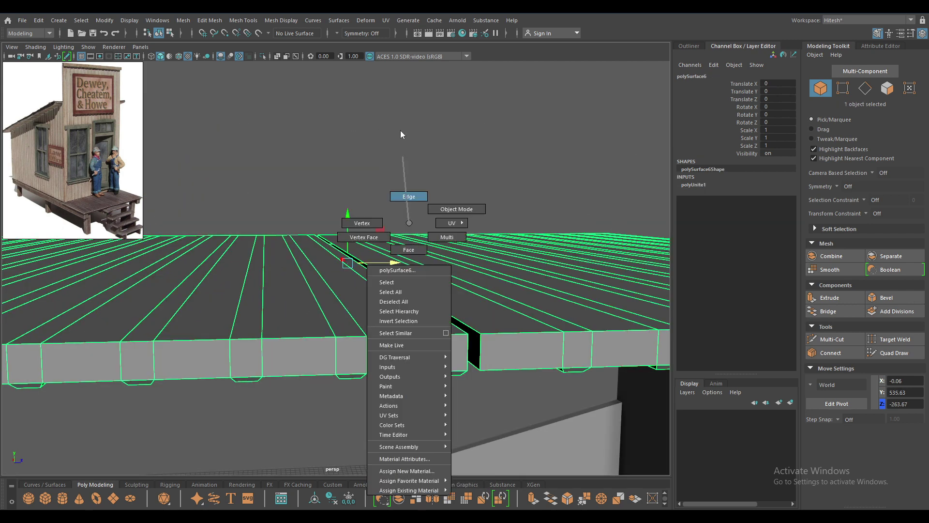
double_click(468, 343)
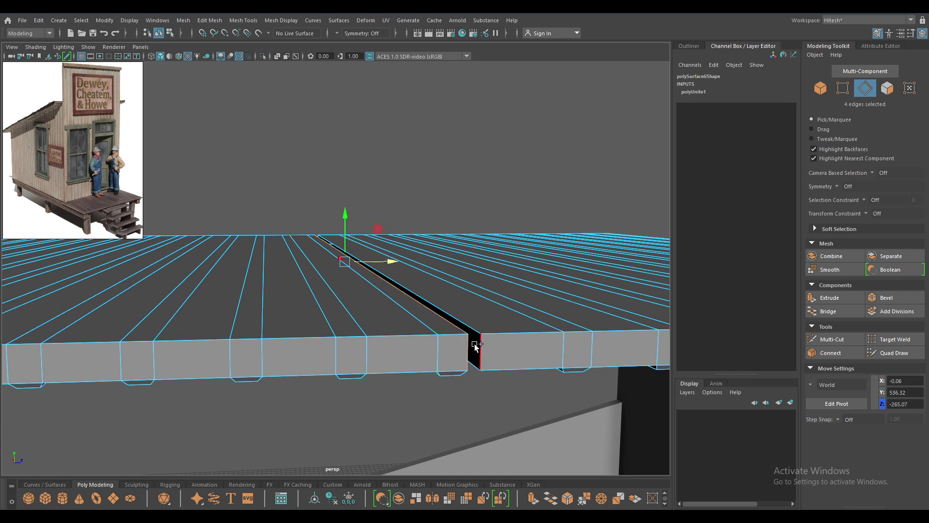
shift+right_drag(475, 347, 475, 446)
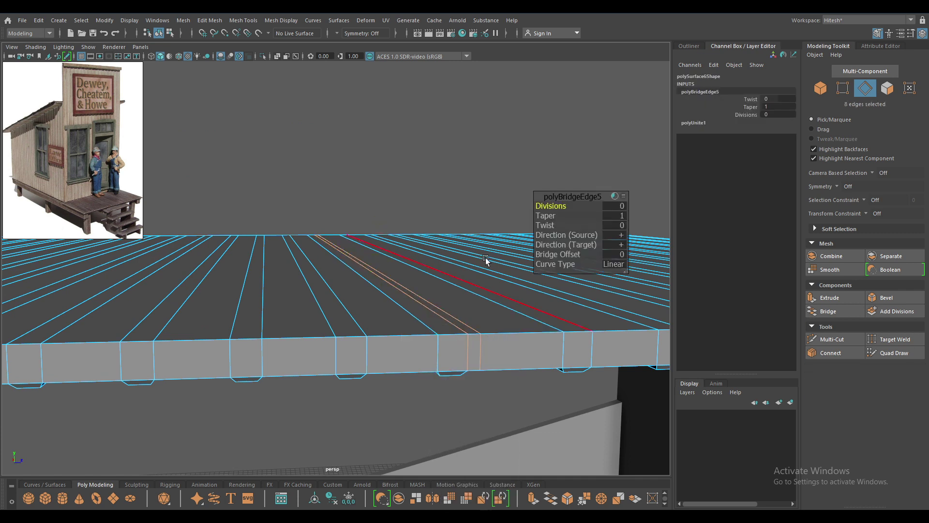
right_drag(486, 234, 486, 255)
Step: Delete the leftover edges along the bridged gap
key(Delete)
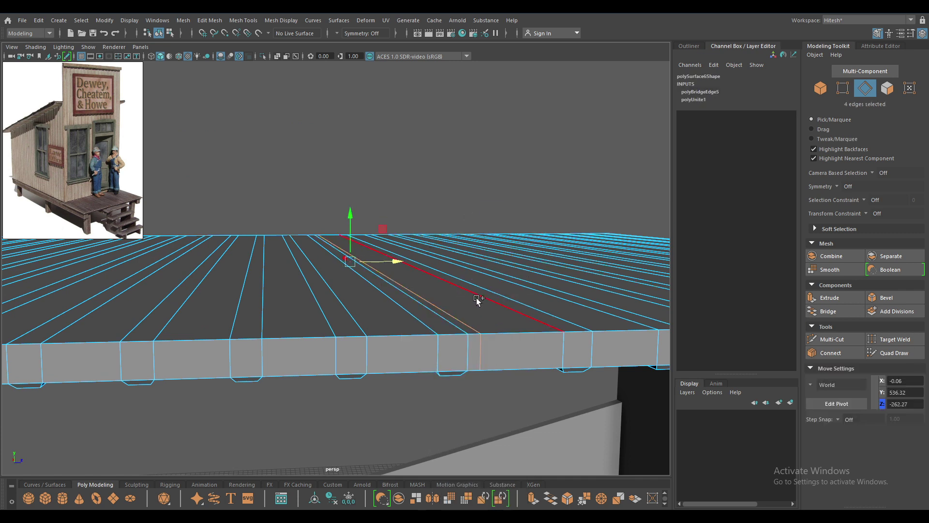
scroll(405, 207, down, 5)
alt+drag(432, 291, 384, 177)
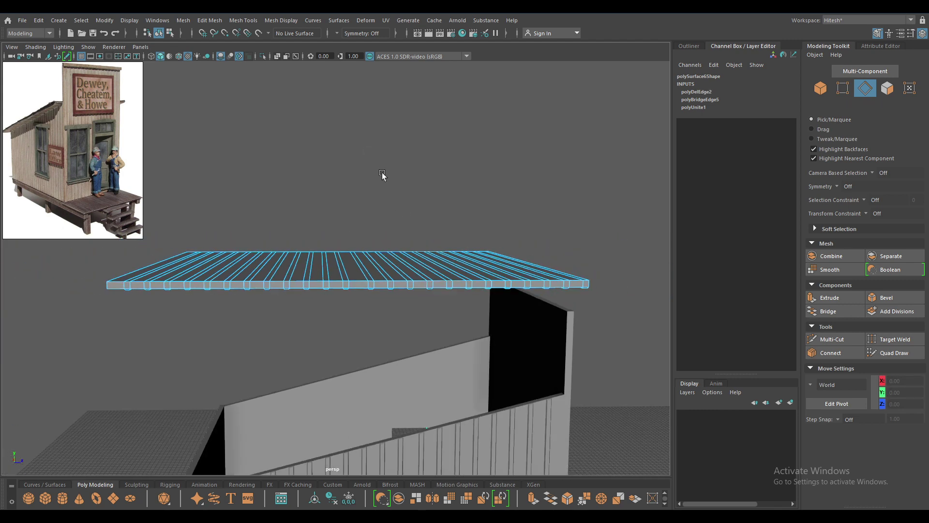
key(space)
Step: In top view, select the vertices on the deck's lower half
click(310, 174)
scroll(408, 296, down, 3)
scroll(382, 339, down, 3)
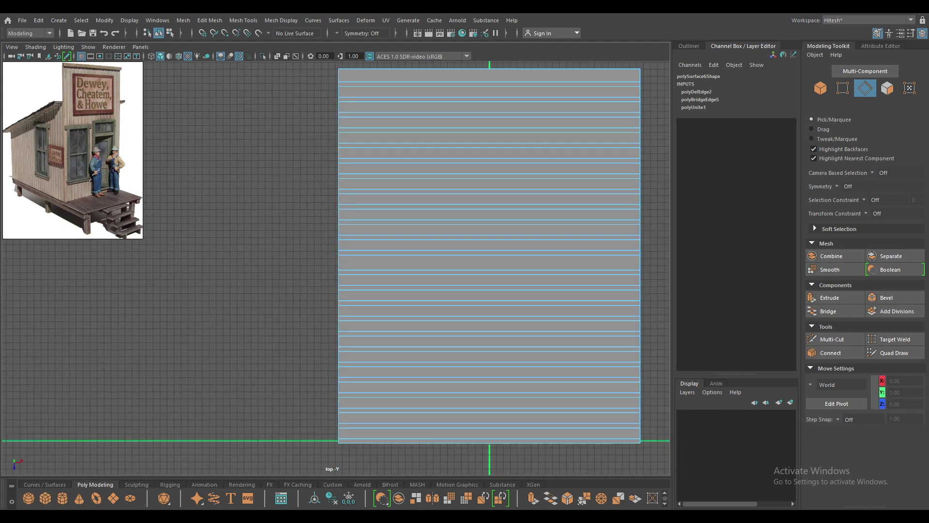
scroll(355, 397, down, 3)
scroll(356, 397, down, 1)
alt+middle_drag(597, 266, 590, 283)
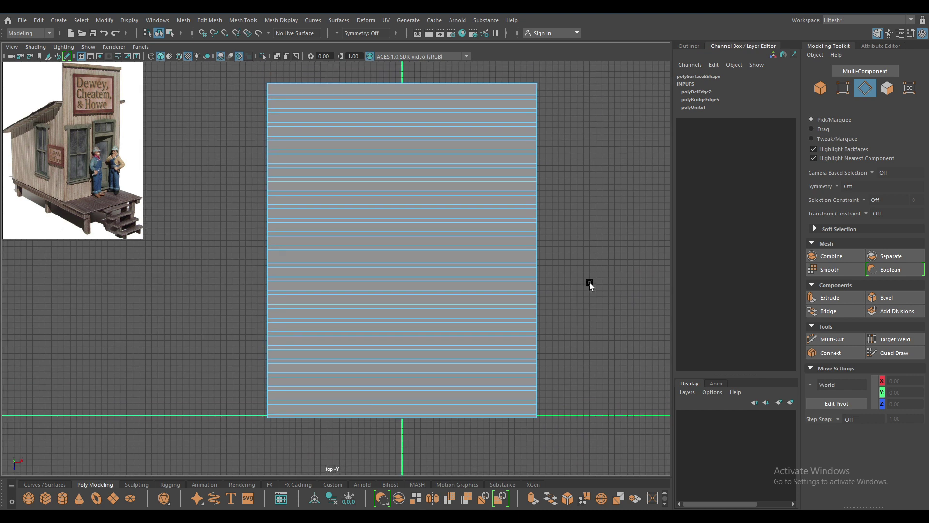
right_click(596, 227)
click(566, 228)
drag(614, 456, 3, 253)
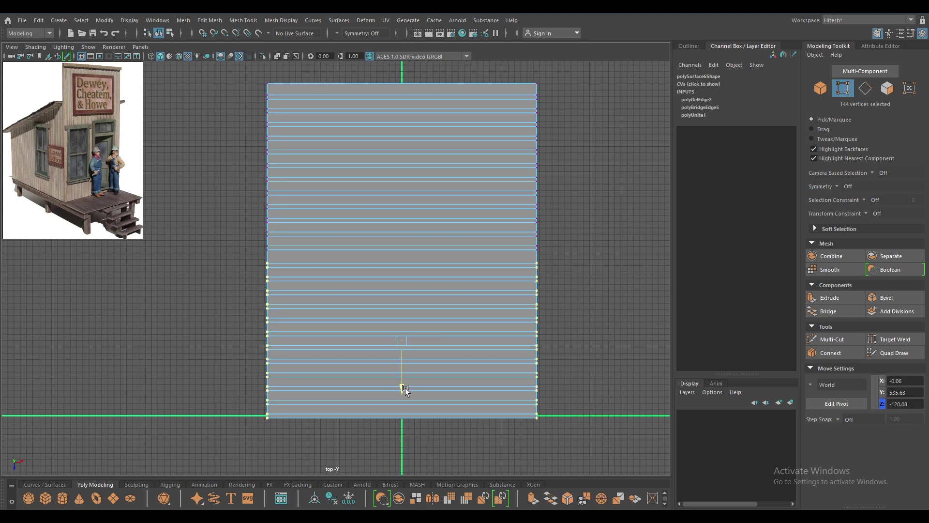
Step: Nudge the lower vertices along Z, then return to Object Mode and deselect
drag(406, 390, 407, 386)
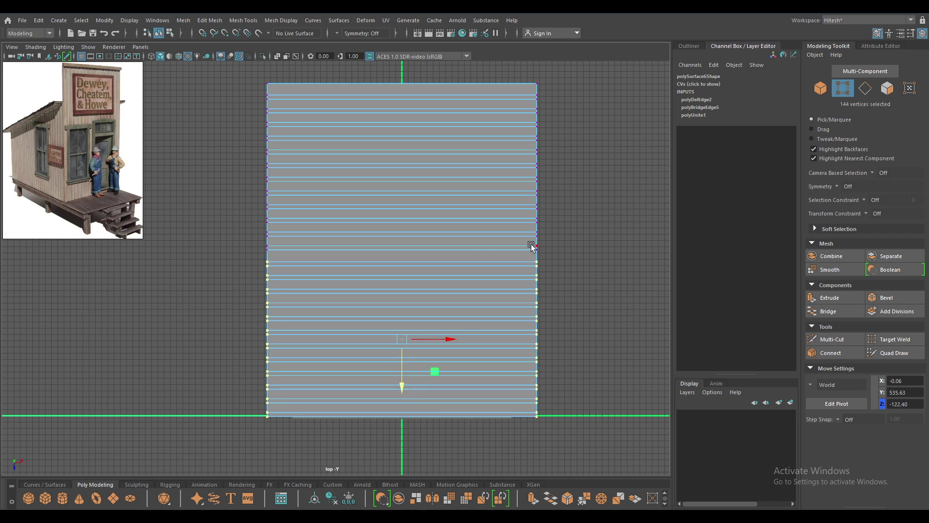
drag(533, 238, 543, 184)
right_drag(543, 183, 597, 168)
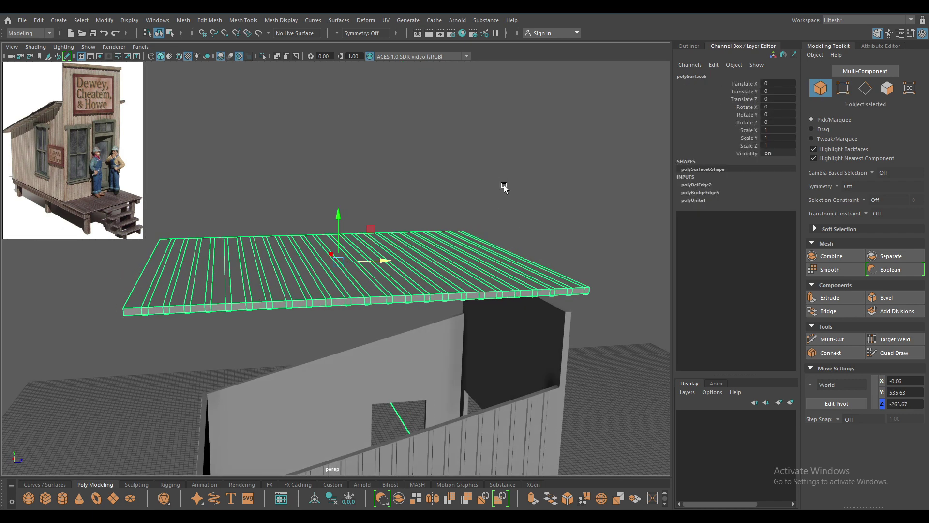
click(504, 187)
mouse_move(503, 187)
alt+mouse_down()
mouse_move(491, 206)
mouse_move(487, 373)
alt+mouse_up()
Step: Select the roof beam and move it down toward the top of the wall
scroll(487, 373, down, 3)
scroll(504, 286, down, 3)
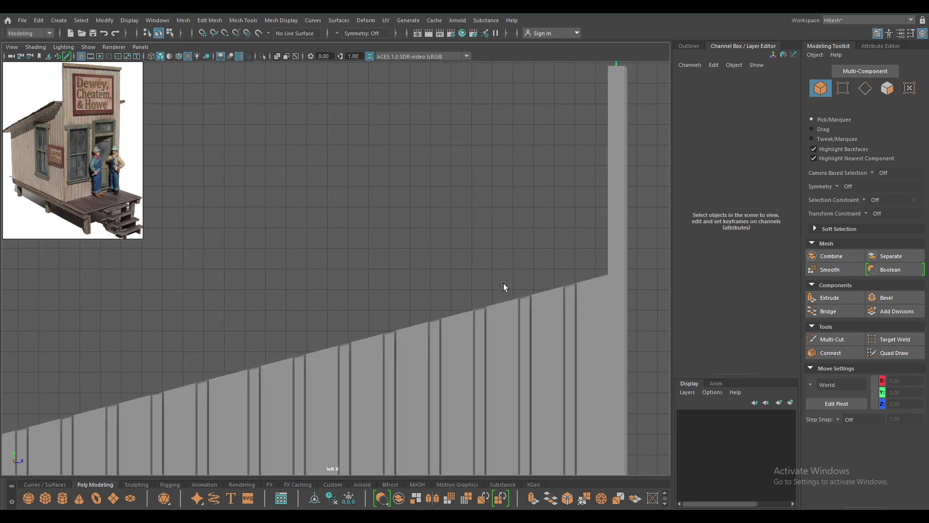
scroll(511, 275, down, 3)
scroll(470, 280, down, 2)
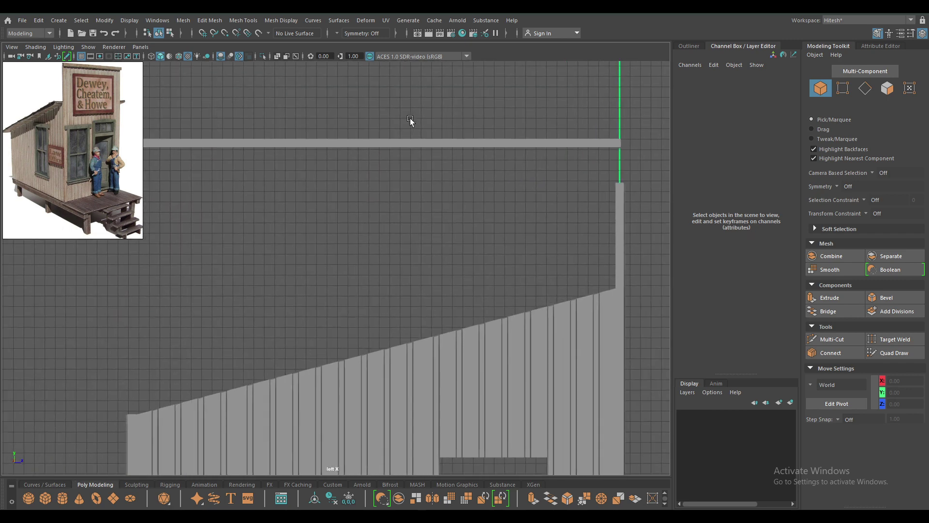
drag(409, 120, 417, 238)
scroll(415, 188, down, 1)
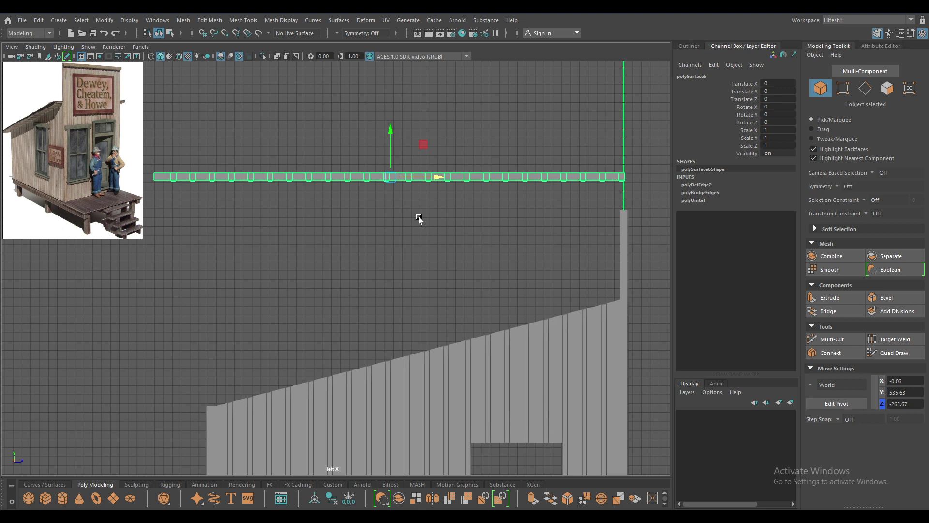
drag(385, 132, 380, 254)
Step: Reposition the beam's pivot to its right-end corner
alt+middle_drag(539, 257, 403, 218)
scroll(414, 307, up, 2)
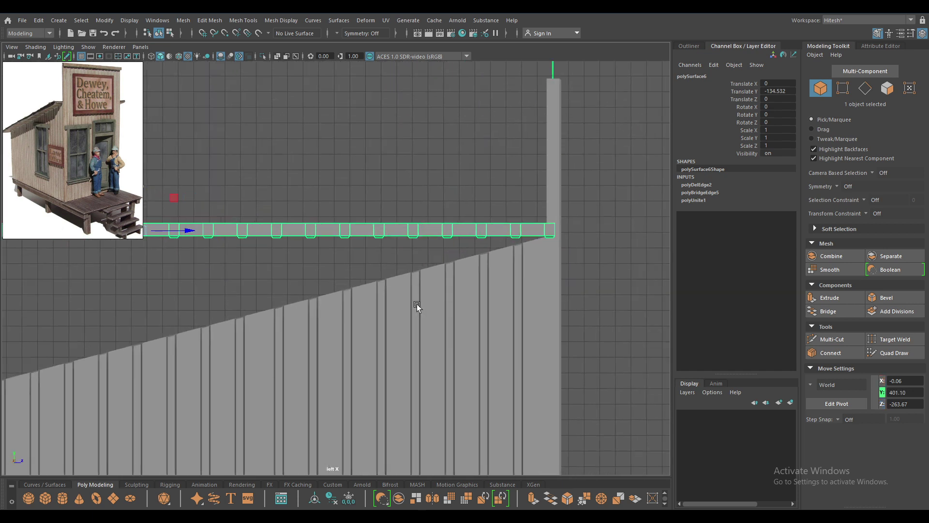
scroll(503, 364, up, 3)
scroll(551, 256, up, 1)
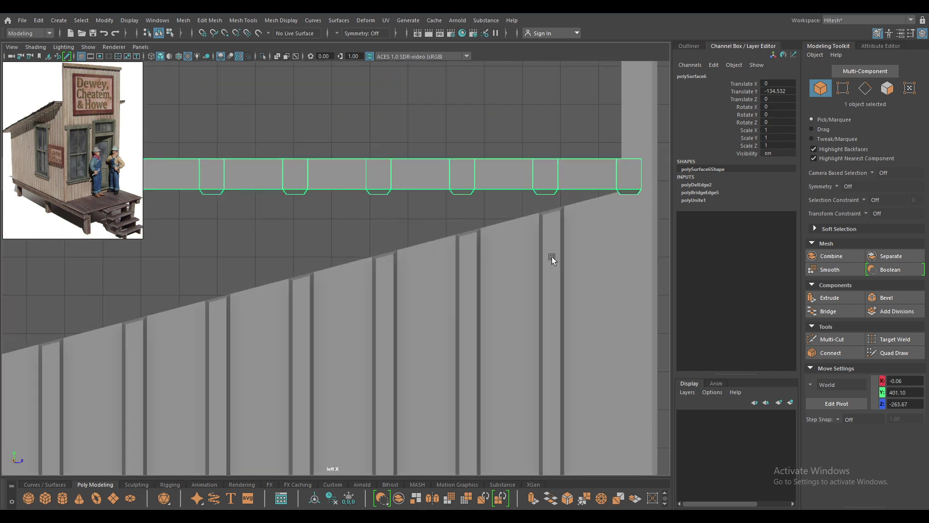
alt+middle_drag(552, 257, 399, 365)
scroll(467, 309, down, 2)
scroll(451, 272, down, 2)
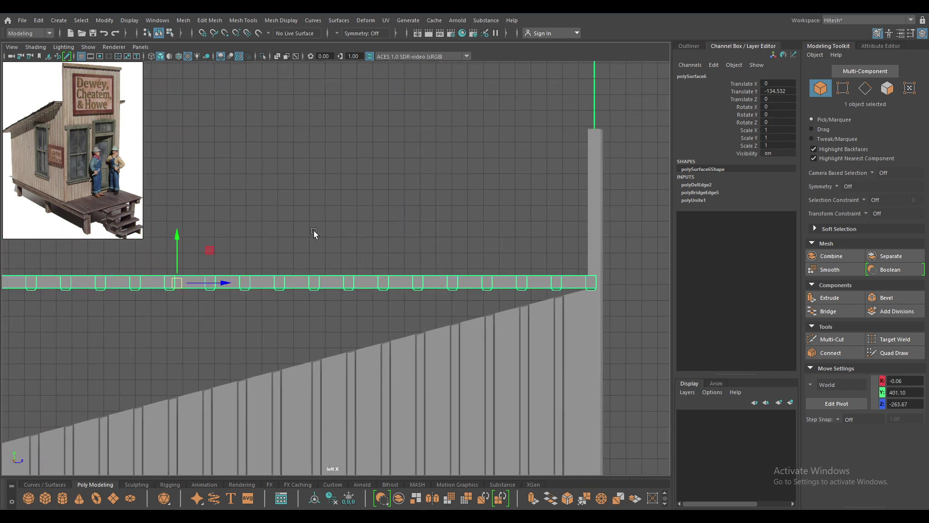
key(d)
middle_drag(225, 285, 599, 290)
key(d)
Step: Raise the beam slightly and tilt it to the wall slope, with rotation snapping off
scroll(598, 288, up, 3)
scroll(496, 257, up, 3)
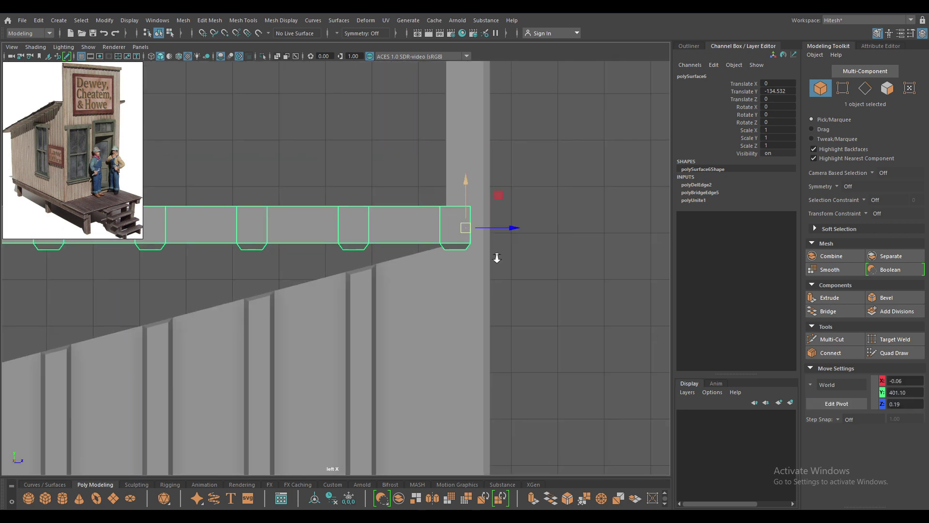
alt+middle_drag(496, 257, 574, 173)
mouse_move(571, 151)
mouse_down()
mouse_move(556, 145)
mouse_move(539, 179)
mouse_up()
key(e)
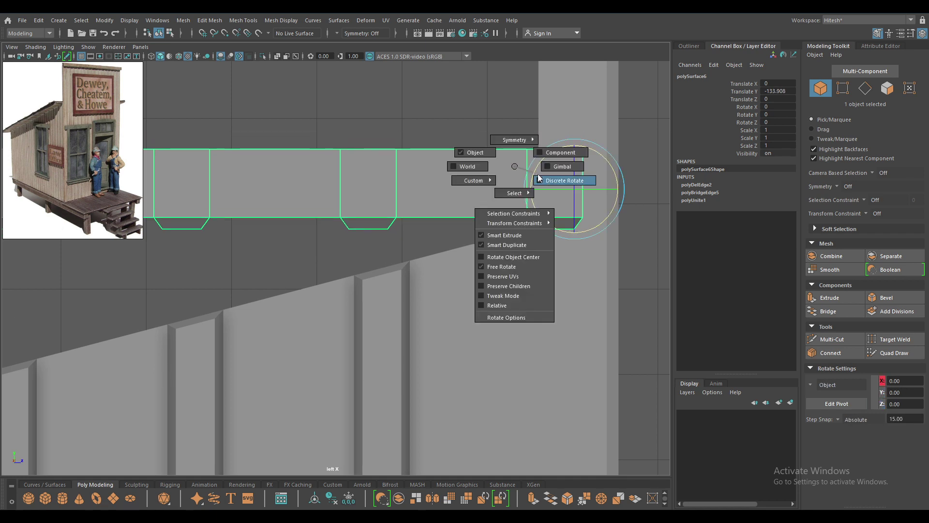
click(550, 181)
drag(605, 231, 615, 224)
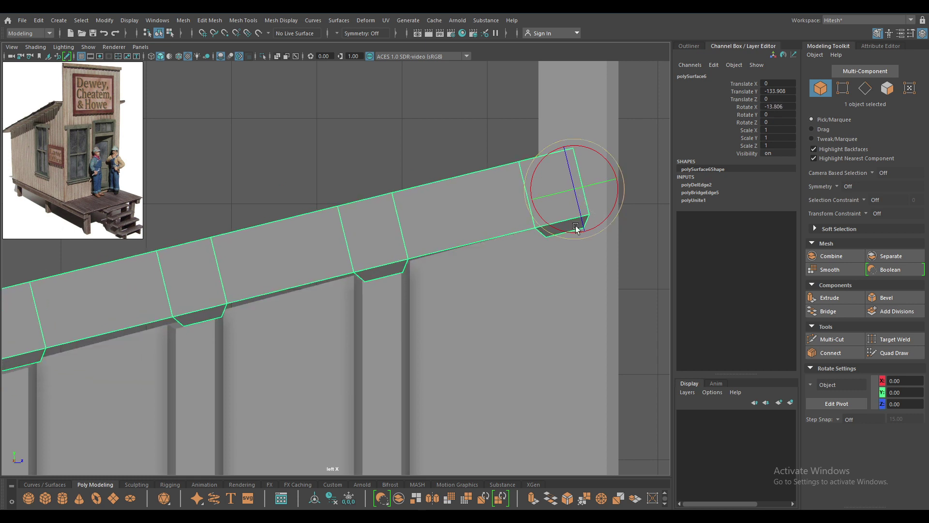
Step: Nudge the beam along Z and lower it onto the wall, undoing the overshoot
key(w)
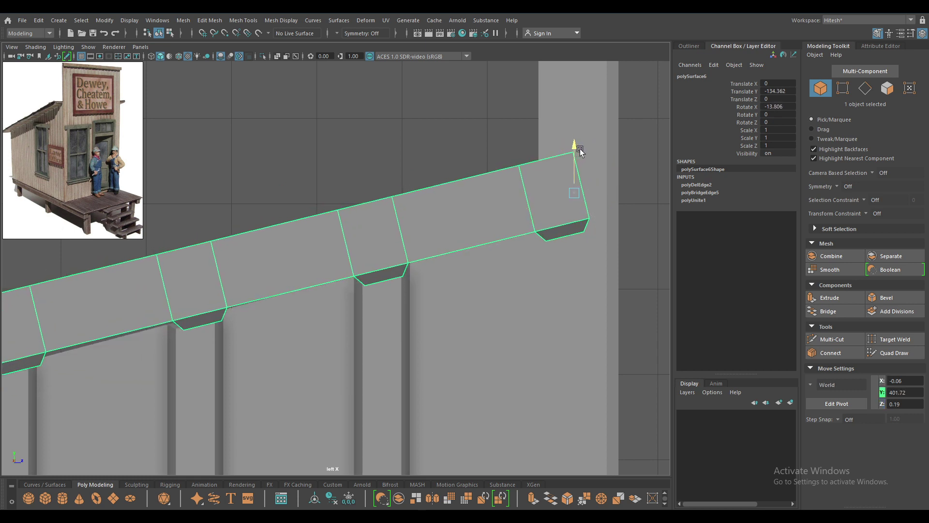
drag(580, 149, 586, 154)
mouse_move(619, 199)
mouse_down()
mouse_move(551, 205)
mouse_move(566, 208)
mouse_up()
drag(522, 154, 525, 158)
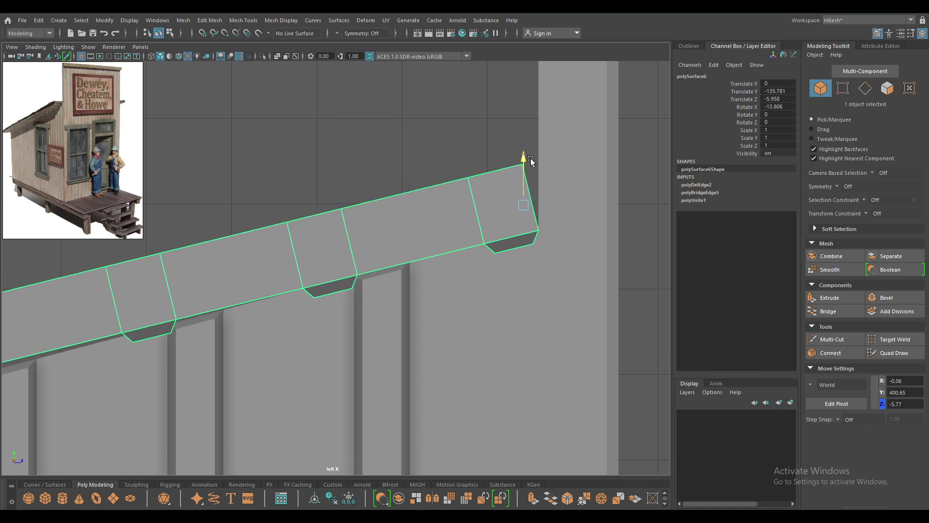
scroll(513, 220, down, 1)
scroll(546, 232, down, 2)
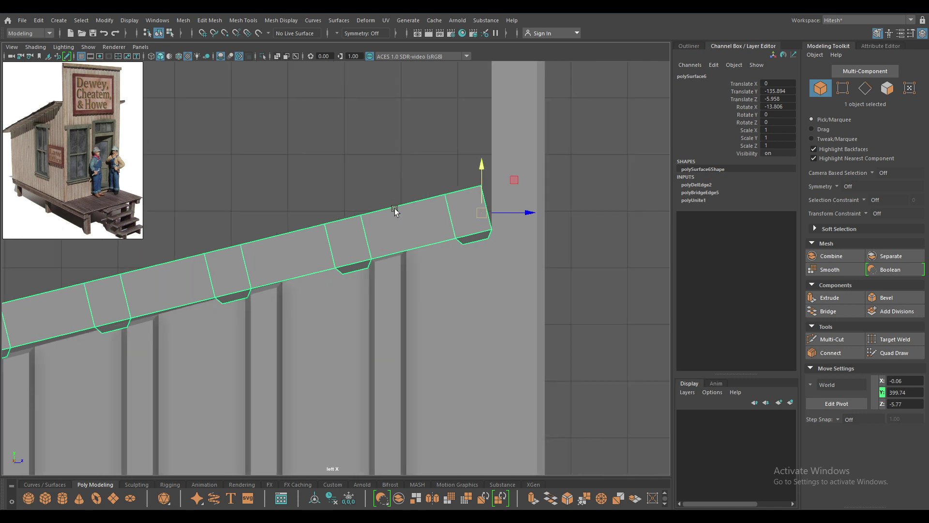
key(ctrl+z)
key(ctrl+z)
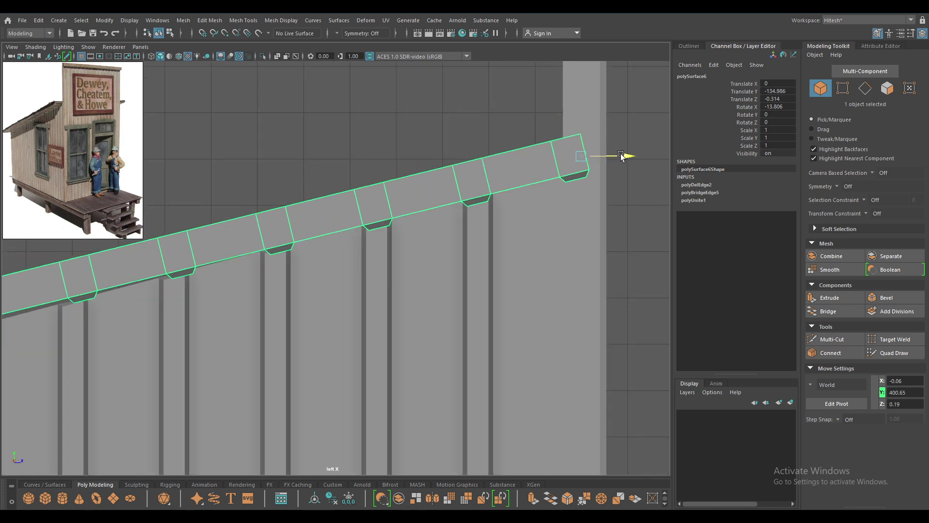
drag(623, 155, 618, 153)
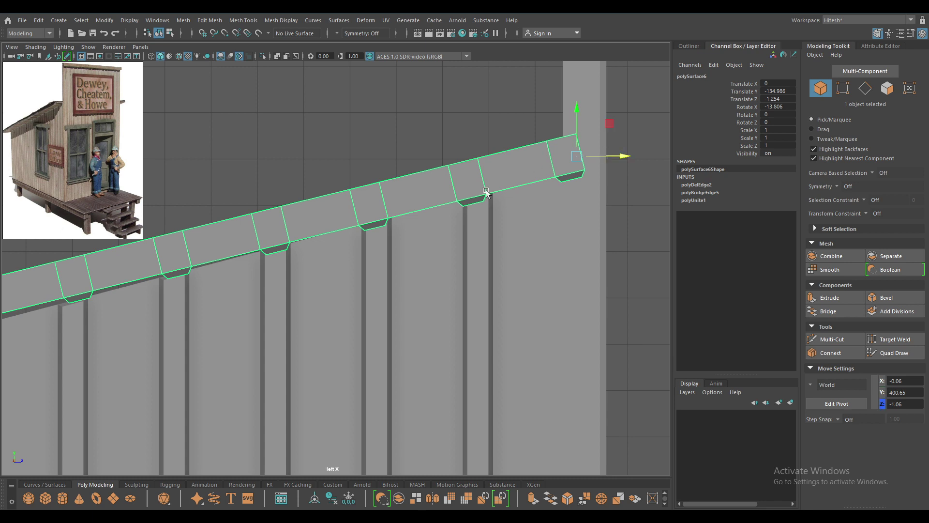
scroll(399, 336, down, 2)
scroll(264, 317, up, 1)
scroll(344, 258, down, 1)
Step: Rotate the beam to fine-tune its slope so it sits on the wall top
key(e)
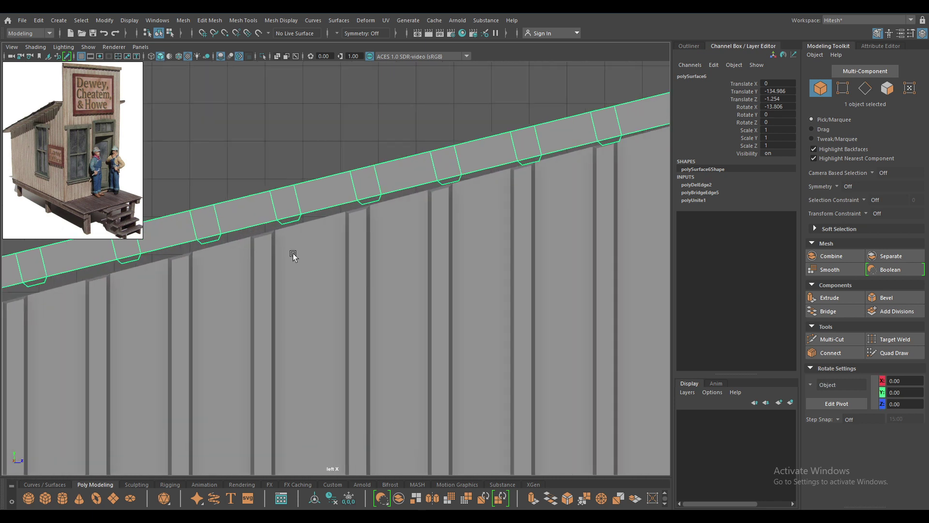
drag(293, 254, 330, 245)
scroll(330, 245, down, 2)
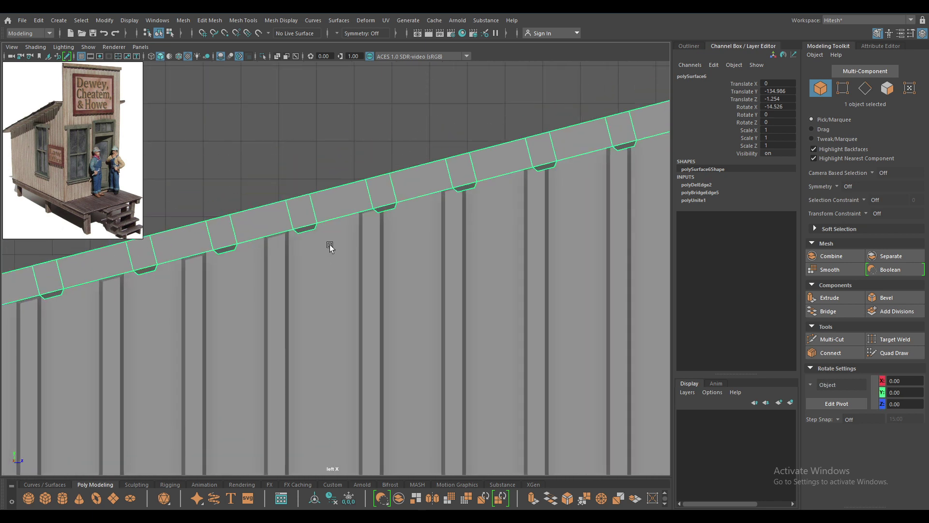
scroll(336, 222, down, 1)
scroll(280, 129, up, 1)
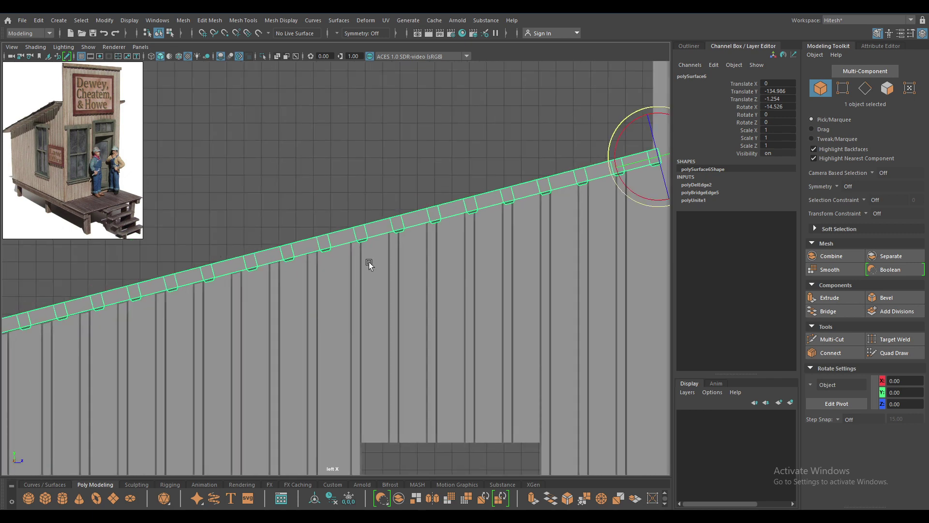
scroll(369, 263, down, 1)
scroll(358, 361, down, 2)
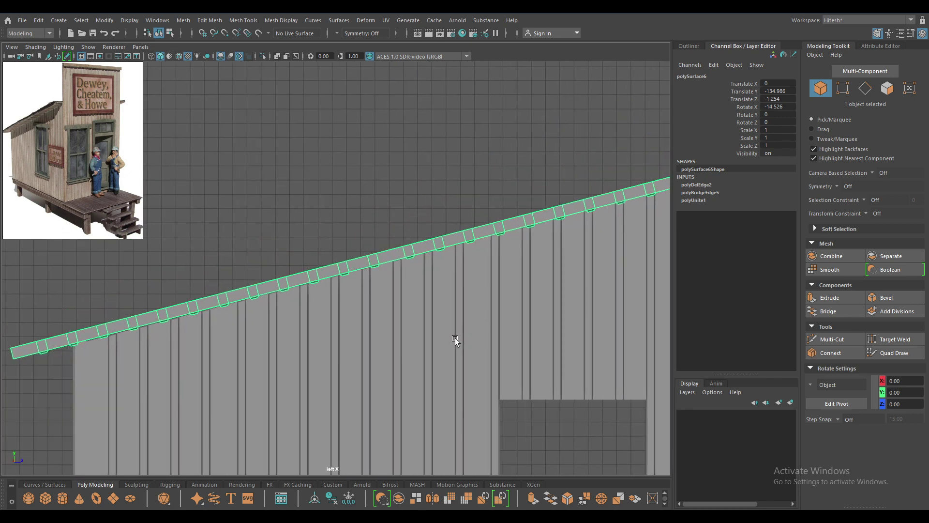
scroll(434, 292, up, 1)
scroll(364, 264, up, 1)
scroll(492, 231, up, 2)
scroll(492, 231, down, 2)
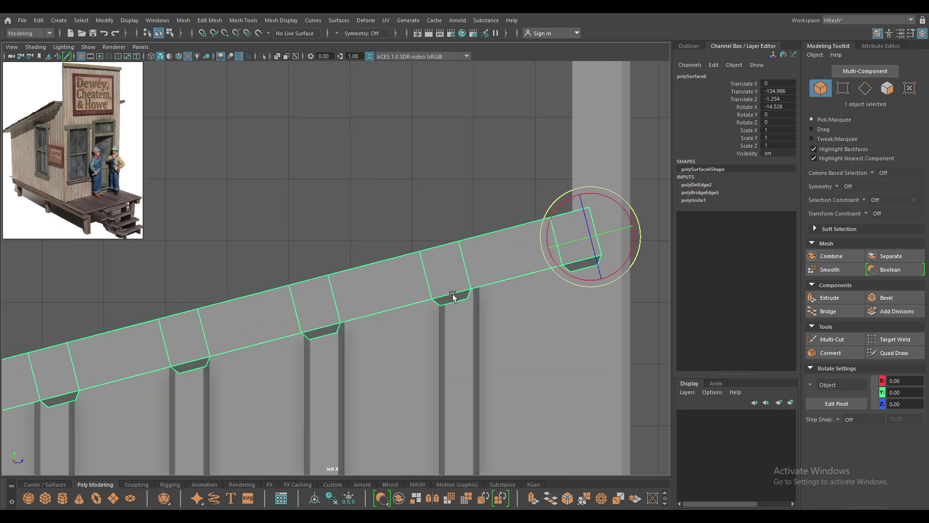
Step: Extend the beam's two end vertices along its length, moving in object-axis orientation
key(w)
mouse_move(561, 236)
mouse_down()
mouse_move(589, 226)
mouse_move(599, 235)
mouse_up()
right_drag(551, 194, 530, 184)
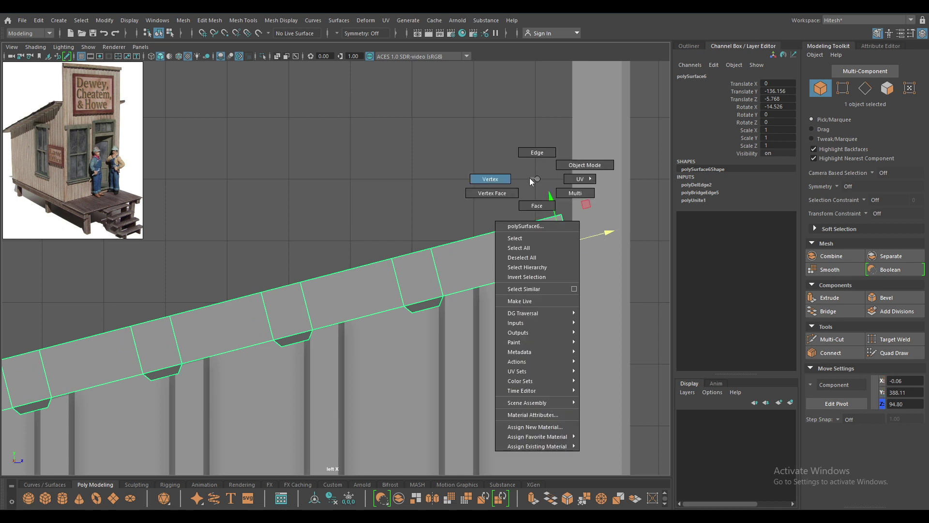
drag(543, 190, 578, 225)
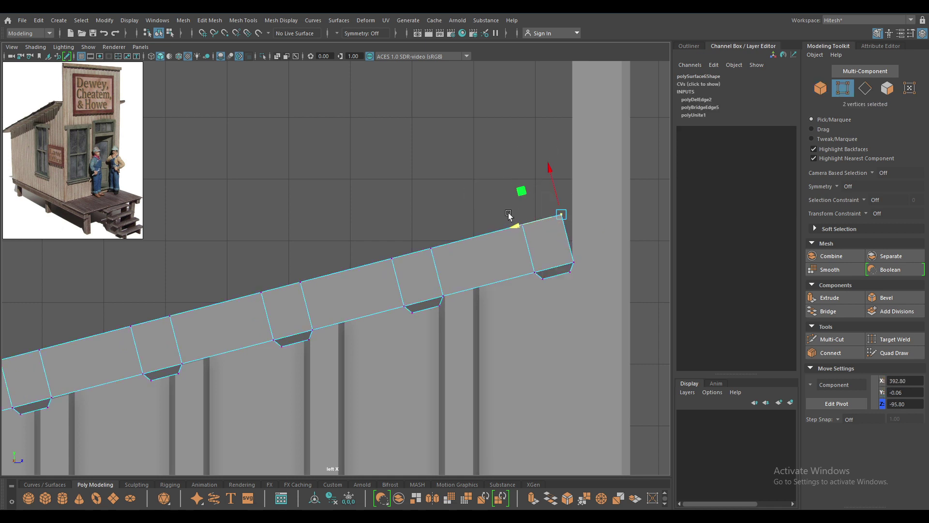
drag(492, 201, 454, 192)
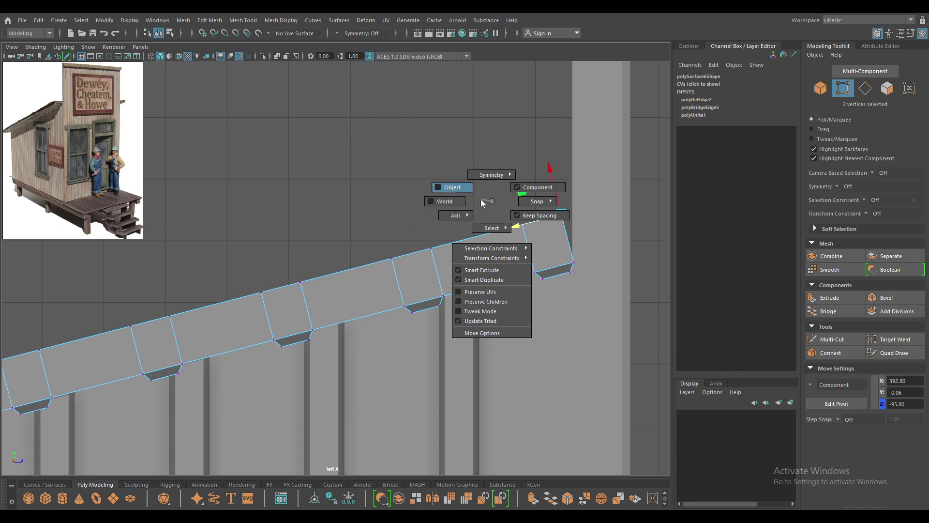
drag(490, 206, 452, 187)
drag(616, 201, 614, 200)
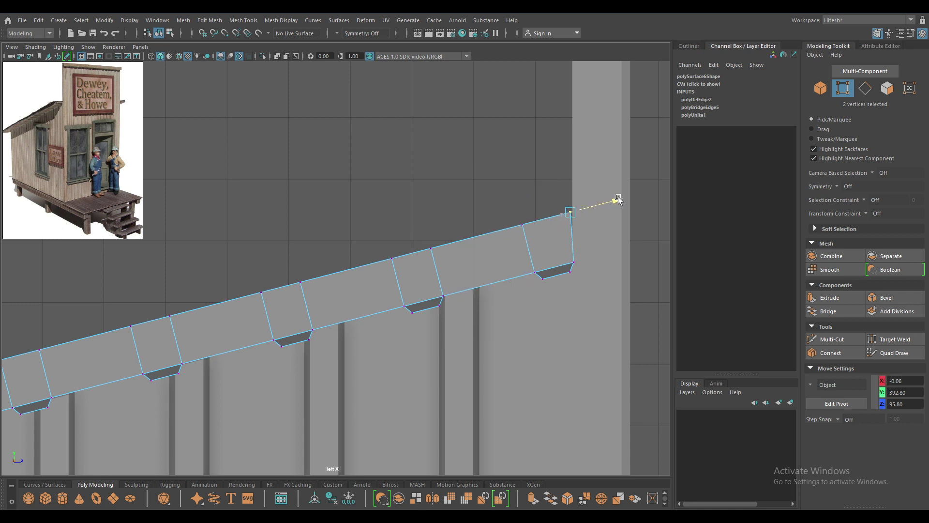
Step: Return to perspective, switch back to Object mode, and deselect the roof
key(space)
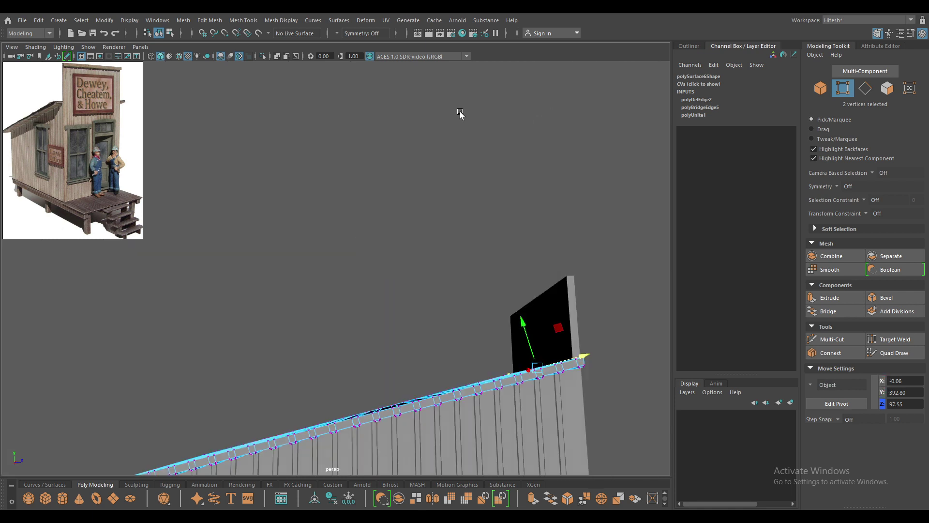
alt+drag(430, 183, 527, 233)
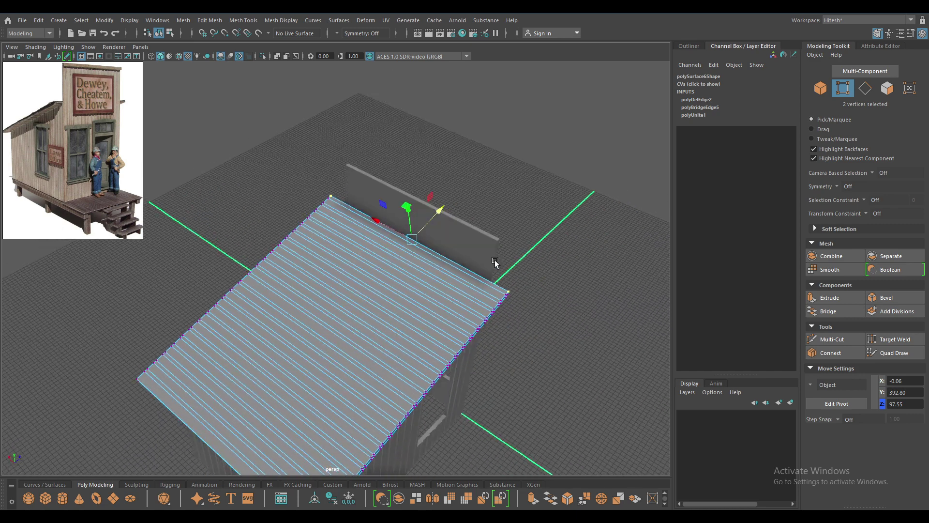
right_click(528, 233)
right_drag(531, 231, 546, 211)
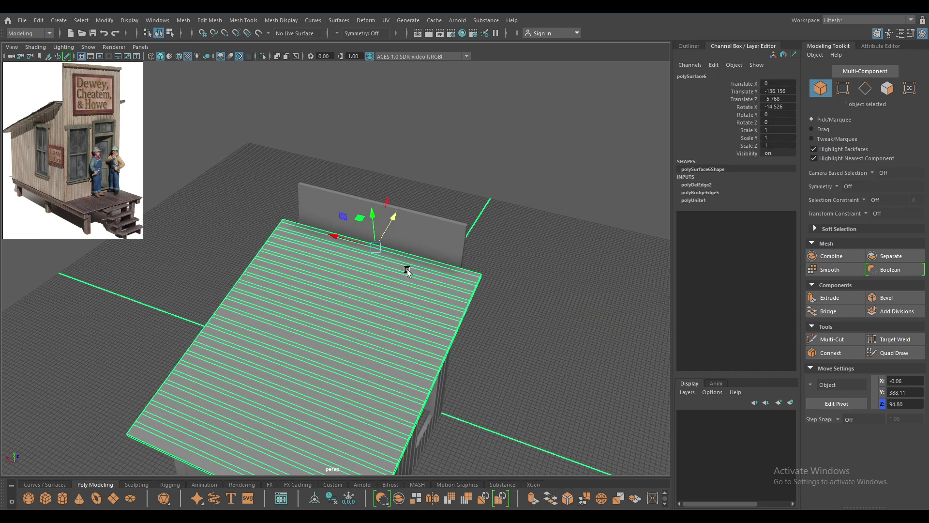
right_drag(380, 284, 554, 216)
click(554, 216)
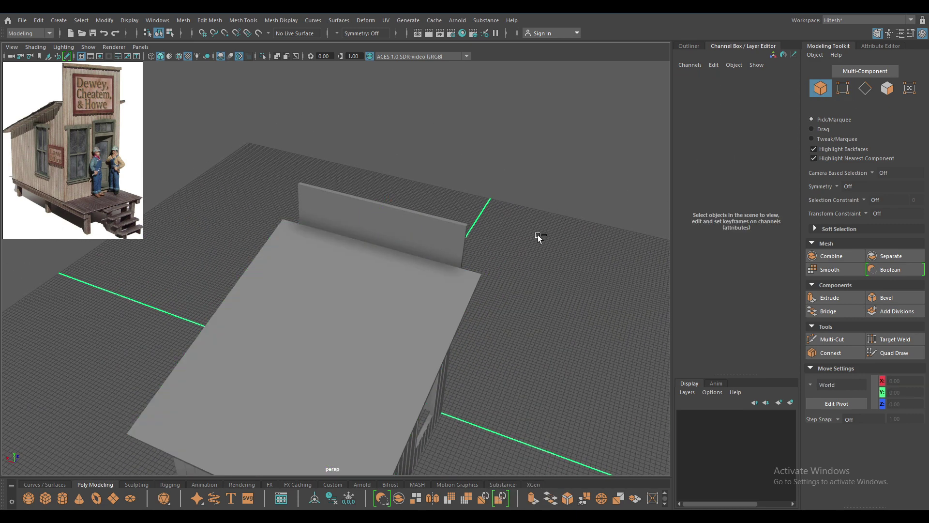
mouse_move(518, 290)
alt+mouse_down()
mouse_move(373, 253)
mouse_move(530, 281)
mouse_move(411, 278)
mouse_move(473, 226)
mouse_move(438, 200)
mouse_move(422, 230)
mouse_move(453, 258)
mouse_move(440, 234)
mouse_move(461, 235)
mouse_move(466, 253)
mouse_move(405, 332)
mouse_move(336, 232)
mouse_move(259, 245)
mouse_move(261, 205)
mouse_move(256, 252)
mouse_move(342, 292)
mouse_move(333, 259)
mouse_move(508, 318)
mouse_move(454, 286)
mouse_move(453, 298)
alt+mouse_up()
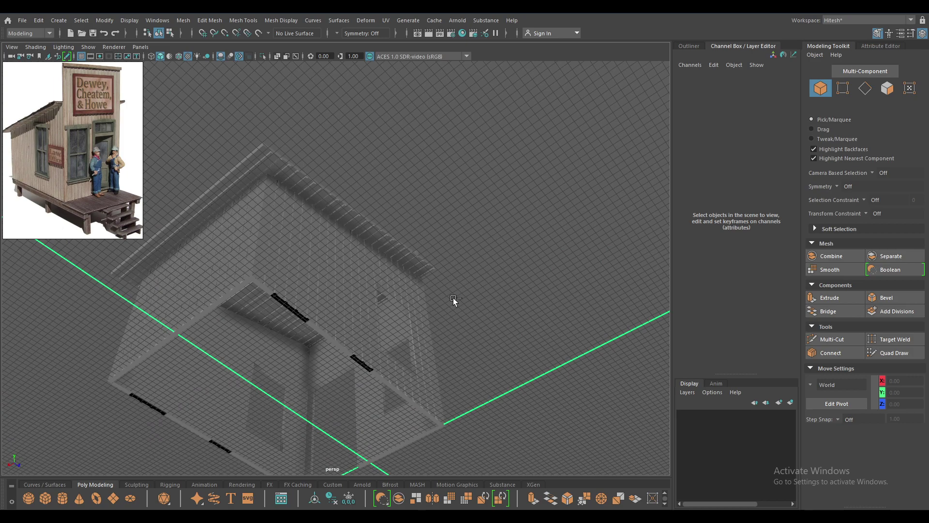
mouse_move(453, 297)
alt+mouse_down()
mouse_move(448, 259)
mouse_move(469, 288)
mouse_move(471, 350)
mouse_move(498, 335)
mouse_move(543, 392)
mouse_move(555, 289)
alt+mouse_up()
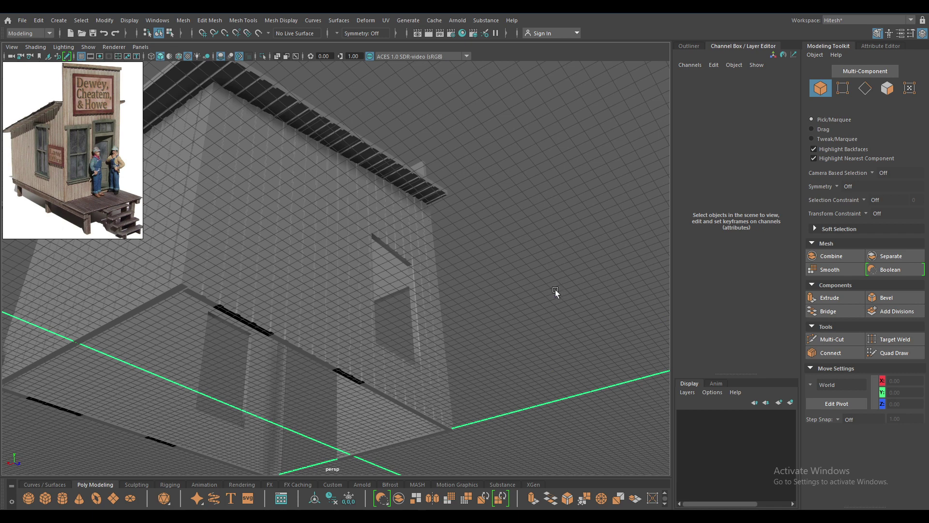
mouse_move(556, 289)
alt+mouse_down()
mouse_move(512, 246)
mouse_move(491, 264)
mouse_move(395, 245)
mouse_move(365, 178)
mouse_move(381, 219)
mouse_move(326, 301)
mouse_move(335, 304)
mouse_move(339, 271)
mouse_move(328, 245)
mouse_move(341, 238)
alt+mouse_up()
click(358, 173)
scroll(350, 332, down, 5)
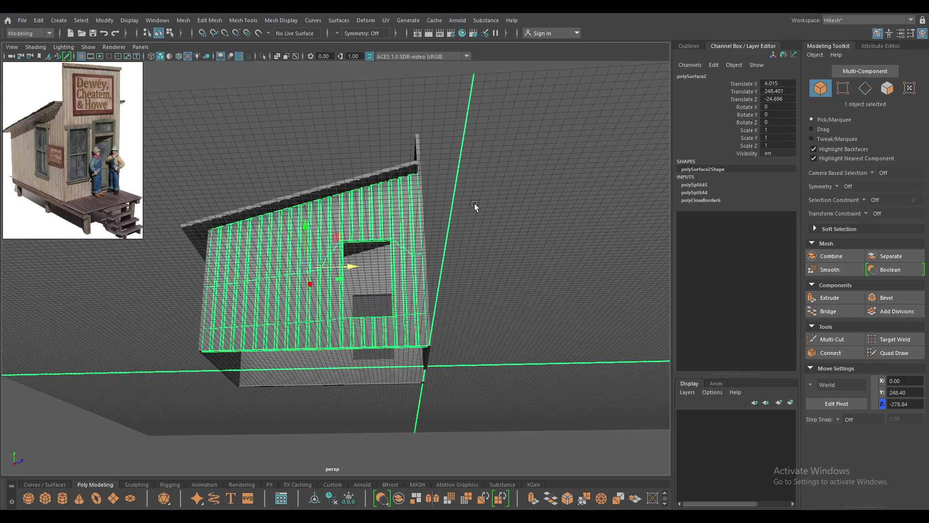
scroll(475, 203, up, 5)
alt+drag(475, 203, 522, 310)
click(589, 205)
scroll(600, 272, up, 3)
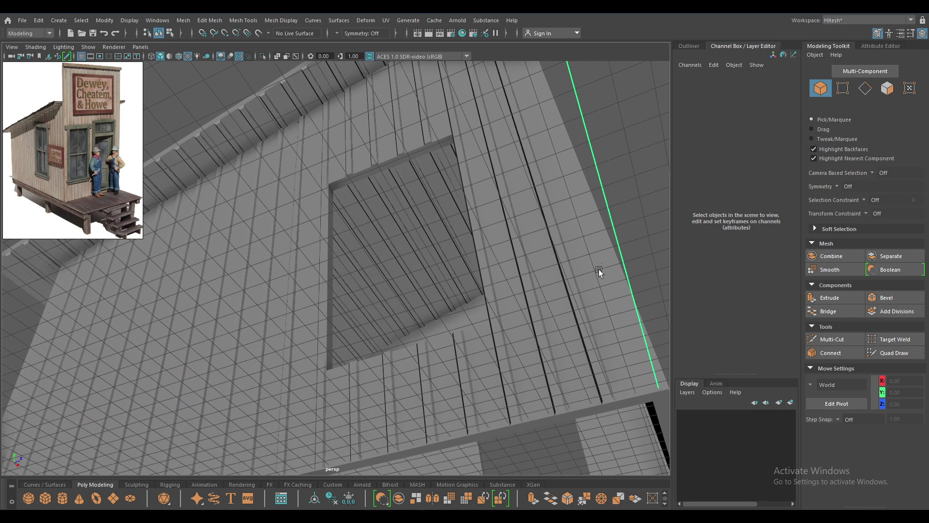
scroll(599, 269, down, 3)
alt+drag(599, 269, 526, 118)
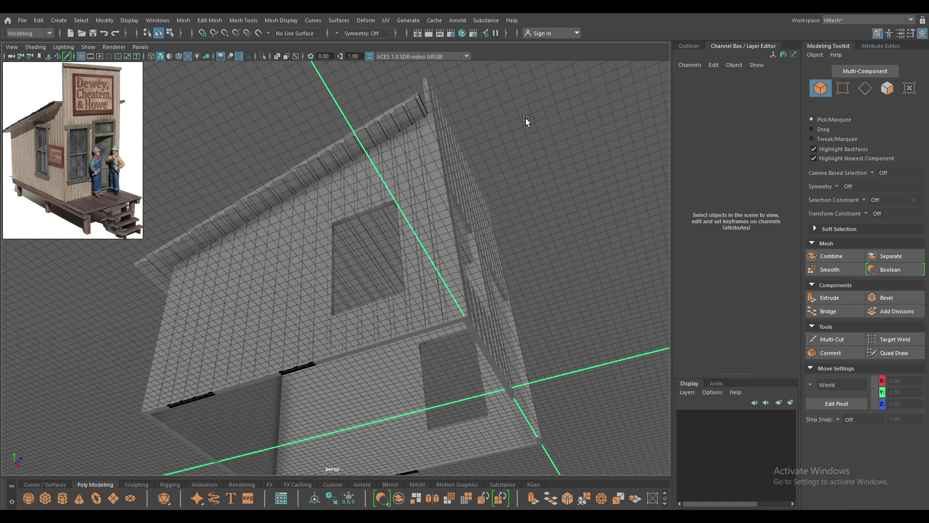
drag(106, 128, 106, 155)
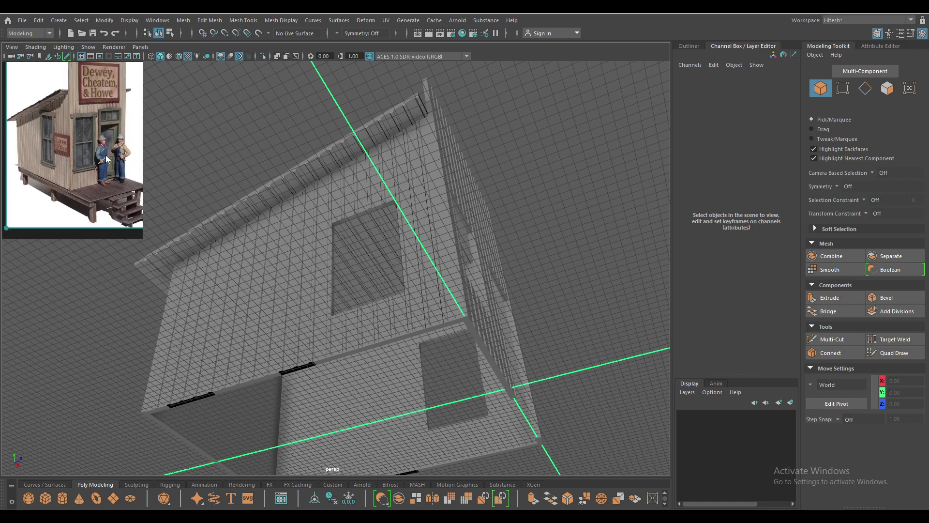
scroll(105, 155, down, 2)
Step: Delete the plank wall's roof-edge face loop, then undo to restore it
mouse_move(373, 260)
alt+mouse_down()
mouse_move(495, 371)
mouse_move(343, 252)
alt+mouse_up()
click(344, 252)
scroll(498, 174, up, 3)
alt+drag(498, 174, 481, 255)
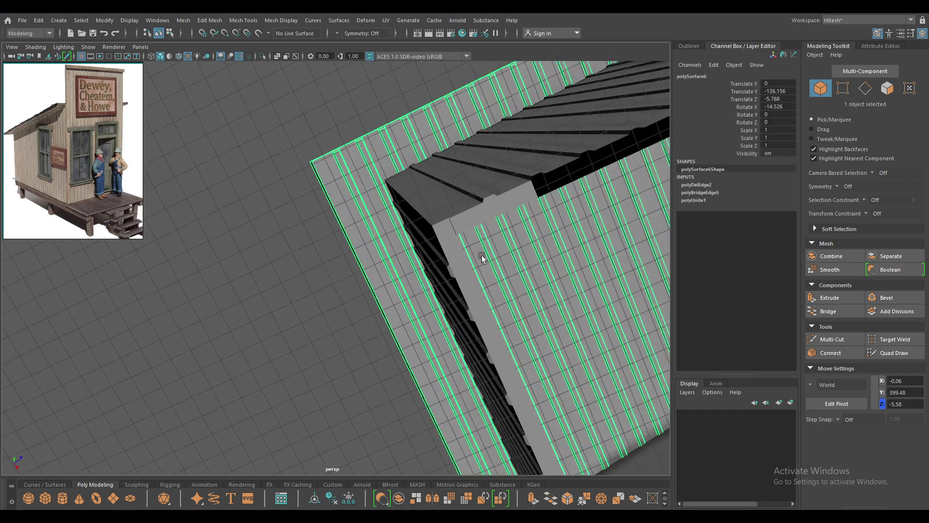
click(411, 213)
alt+drag(303, 271, 341, 223)
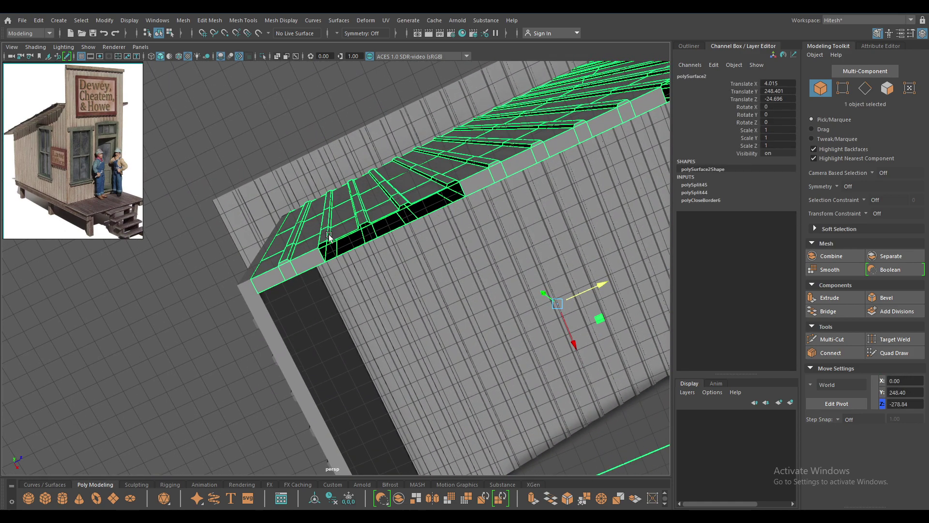
right_drag(307, 255, 334, 255)
click(274, 280)
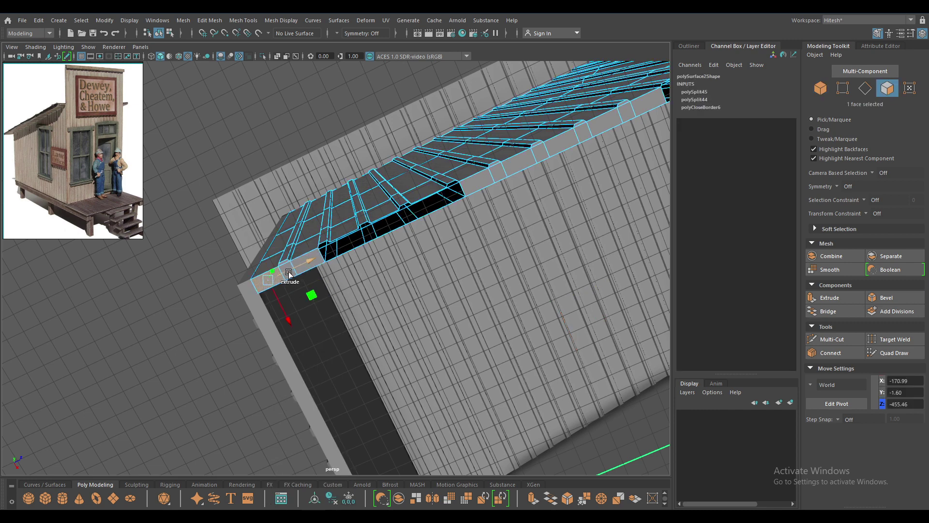
double_click(285, 266)
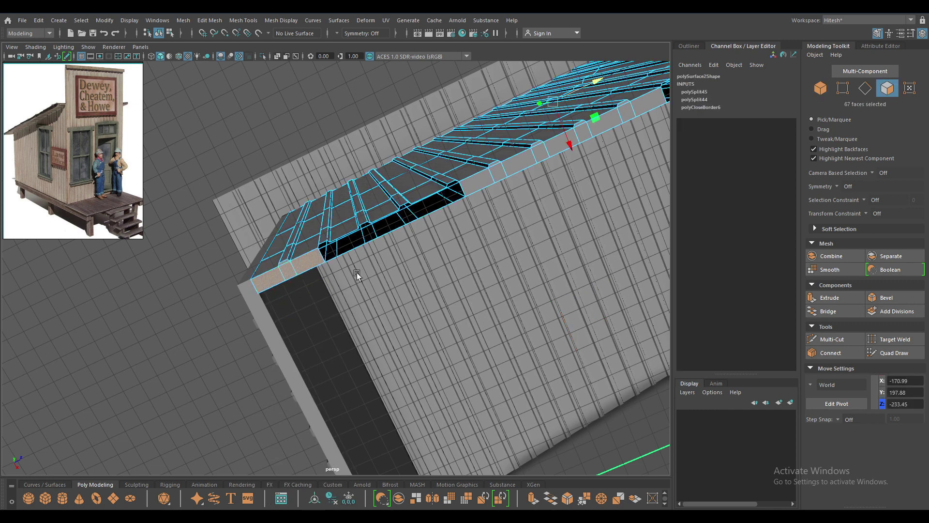
key(Delete)
alt+drag(495, 274, 469, 272)
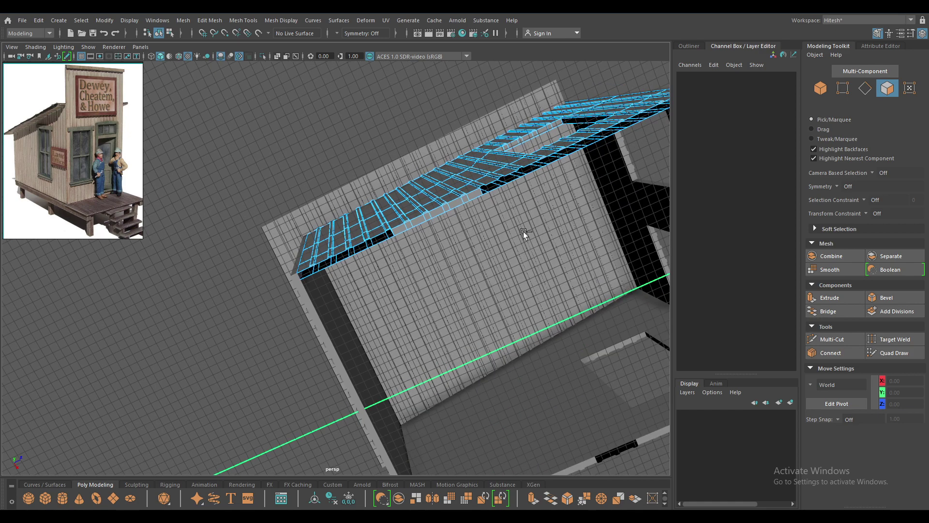
key(ctrl+z)
Step: Marquee-select the unwanted wall faces in front view, then return to perspective and clear them
key(space)
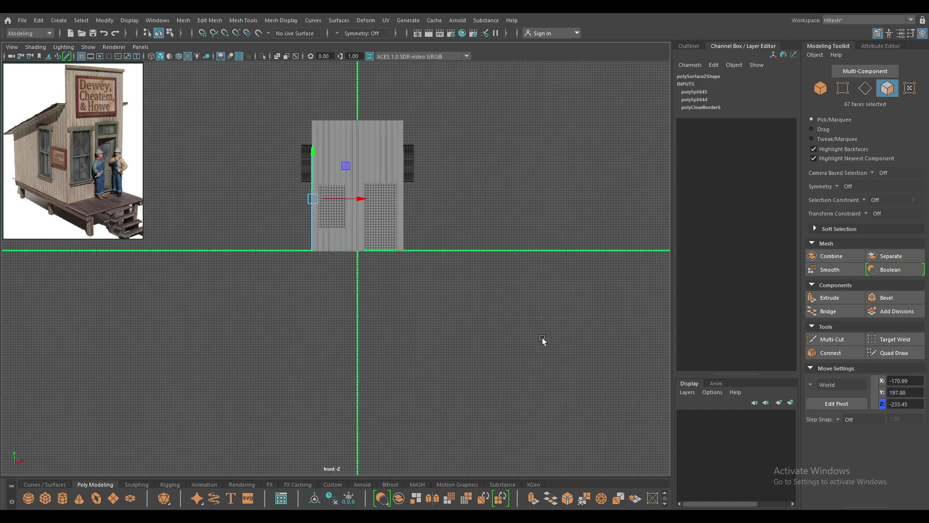
scroll(543, 340, up, 5)
shift+drag(546, 146, 428, 251)
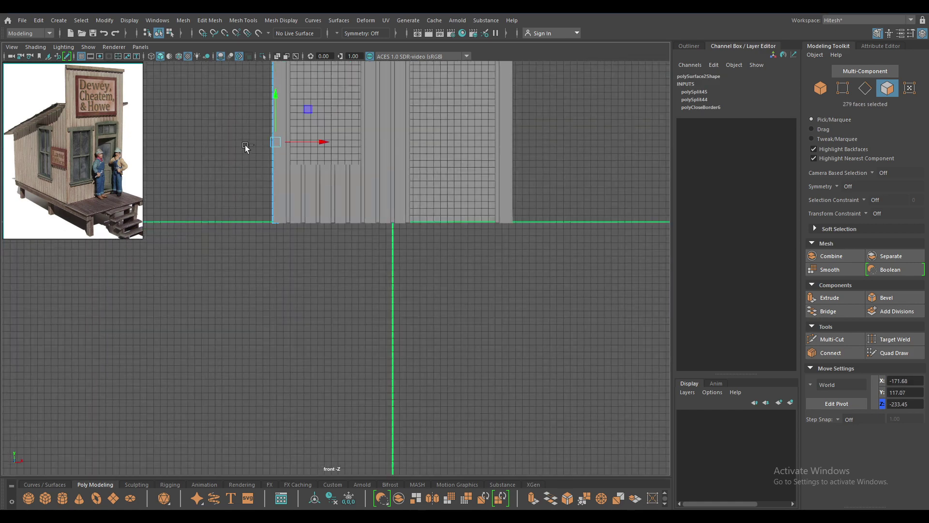
drag(245, 145, 663, 161)
key(space)
mouse_move(565, 154)
alt+mouse_down()
mouse_move(531, 283)
mouse_move(522, 281)
alt+mouse_up()
click(524, 280)
alt+drag(530, 350, 350, 207)
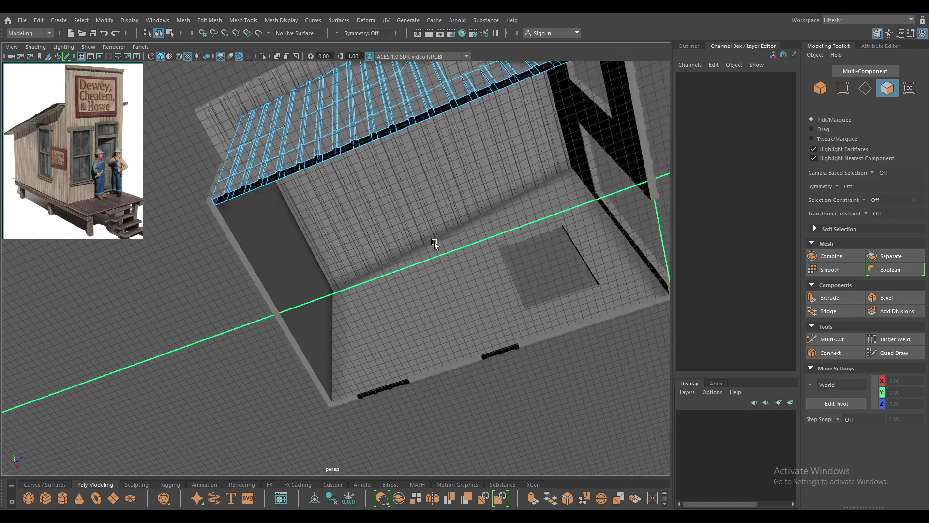
Step: Box-select and delete the 42 unwanted faces on the wall piece
click(480, 150)
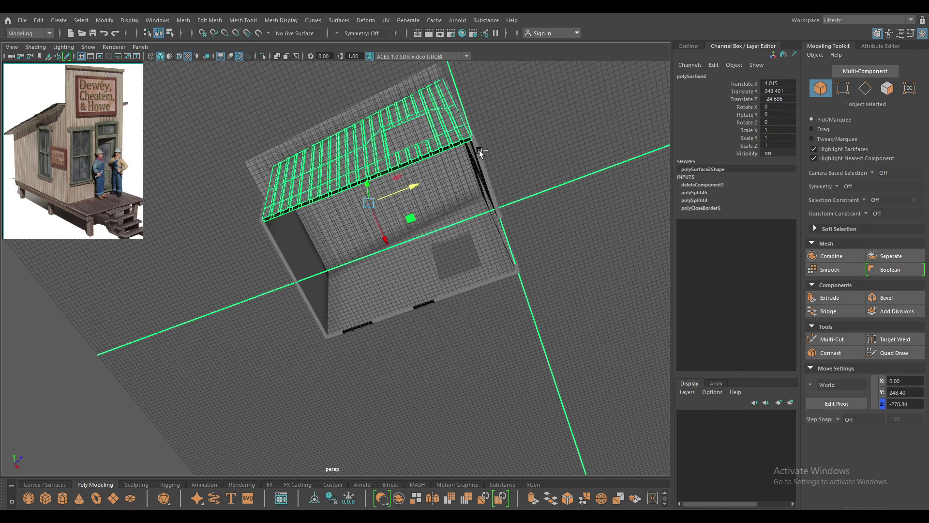
middle_drag(479, 150, 543, 188)
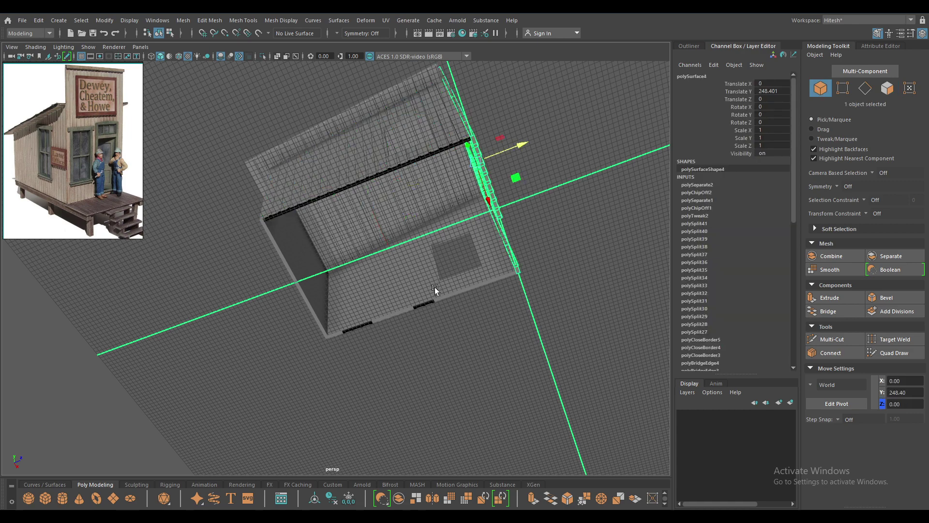
click(419, 253)
right_drag(538, 207, 564, 245)
mouse_move(564, 244)
alt+mouse_down()
mouse_move(551, 264)
mouse_move(222, 363)
mouse_move(359, 363)
alt+mouse_up()
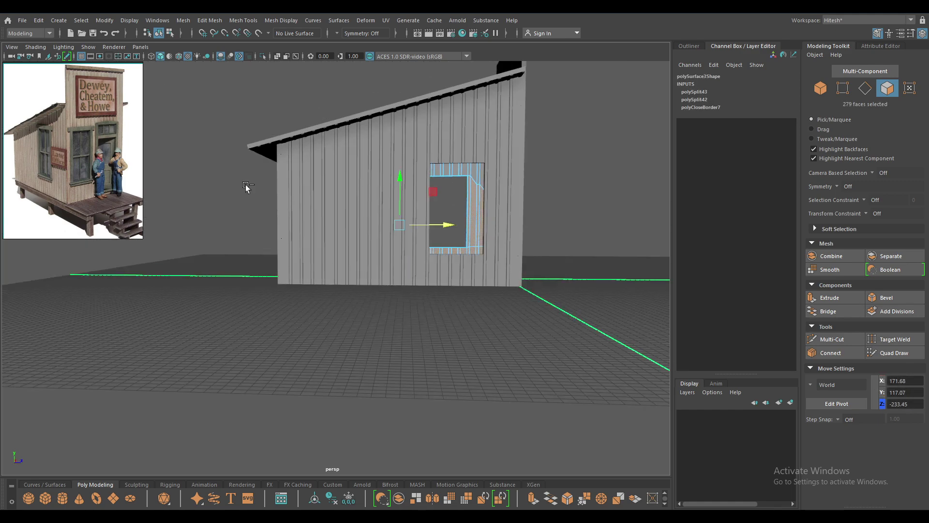
mouse_move(208, 163)
mouse_down()
mouse_move(692, 245)
mouse_move(589, 151)
mouse_up()
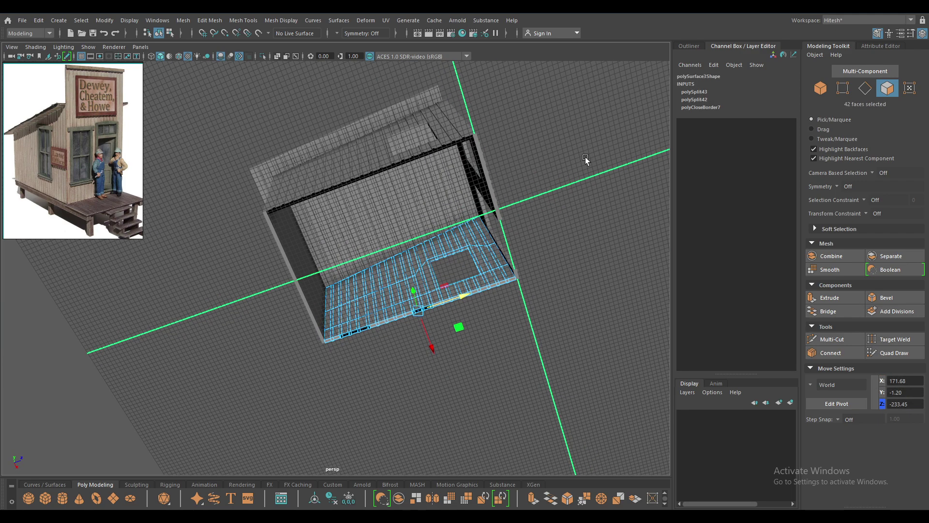
key(Delete)
Step: Box-select the corner edge strip's faces, inspect from below, then clear the selection
right_drag(559, 199, 591, 189)
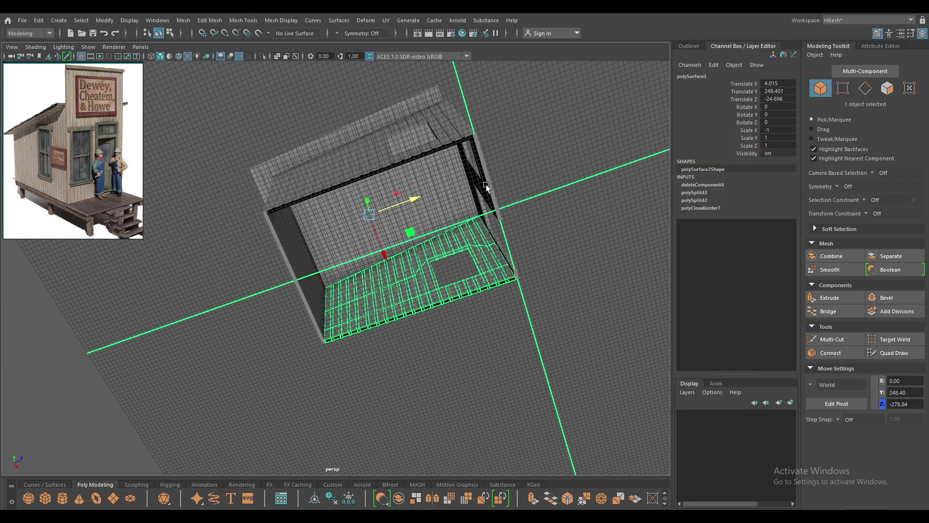
alt+drag(486, 185, 521, 267)
right_drag(574, 223, 584, 239)
drag(585, 236, 501, 339)
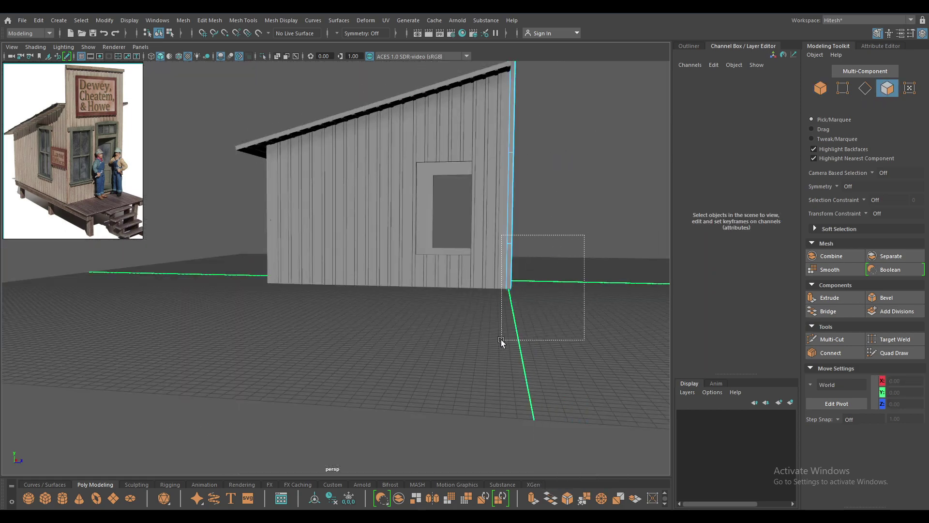
mouse_move(460, 166)
alt+mouse_down()
mouse_move(539, 188)
mouse_move(479, 206)
alt+mouse_up()
click(539, 173)
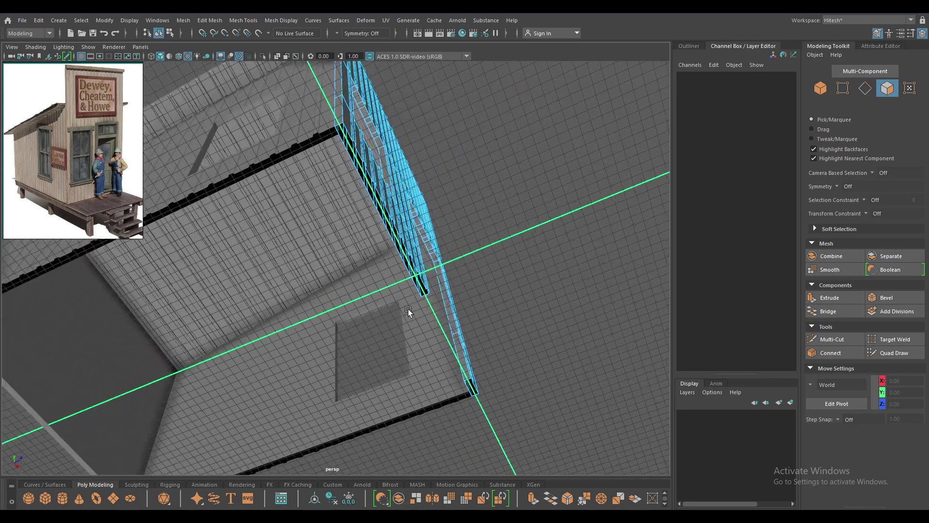
Step: Select the corner edge strip and box-select faces at the base of the wall
right_click(480, 206)
right_drag(483, 204, 484, 264)
alt+drag(484, 263, 506, 266)
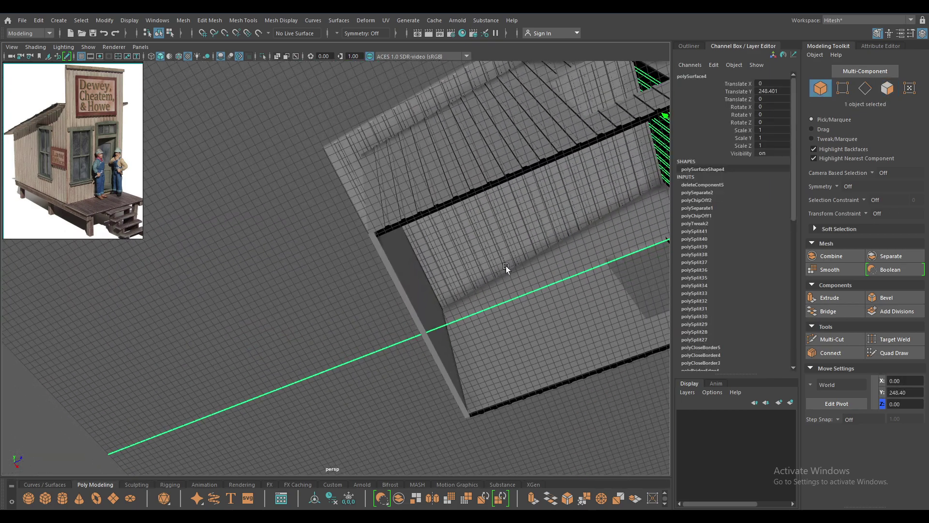
click(406, 290)
alt+drag(406, 290, 319, 190)
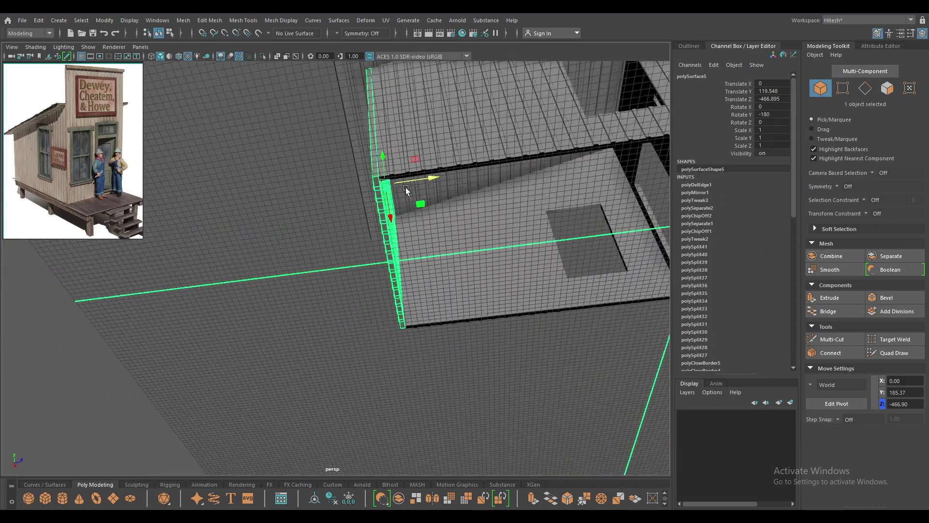
right_drag(318, 190, 320, 213)
alt+drag(320, 213, 357, 274)
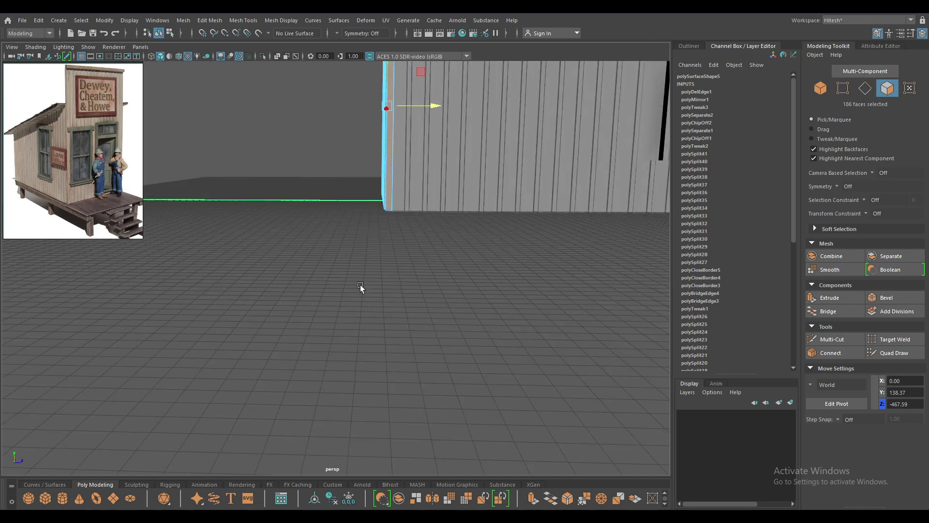
click(388, 284)
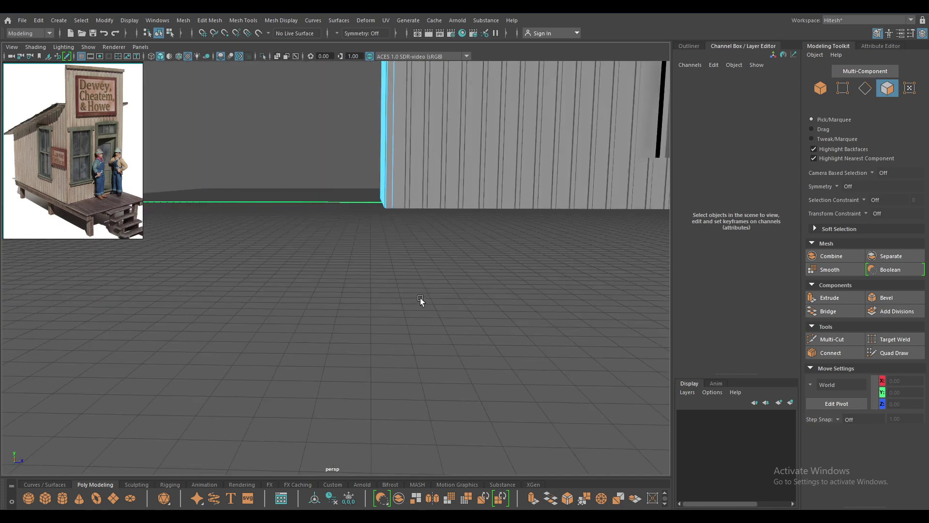
drag(269, 77, 557, 189)
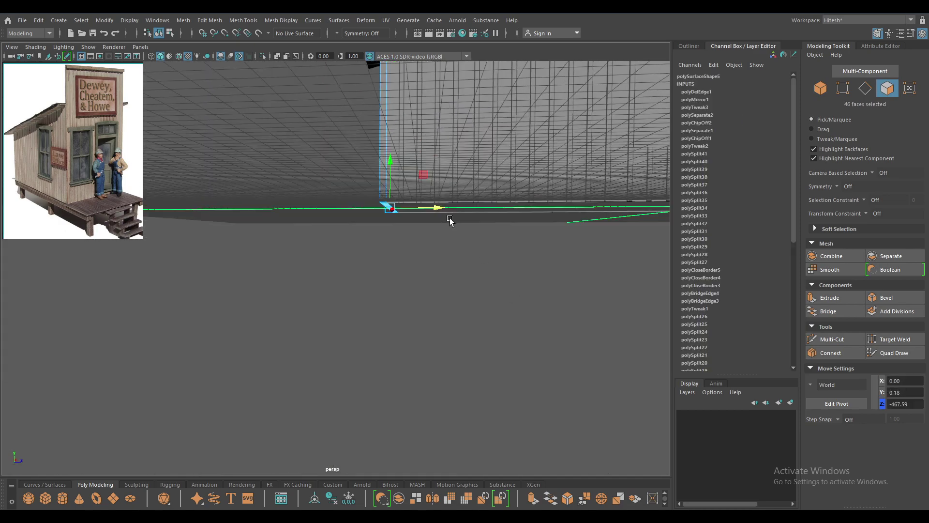
Step: Return to Object mode with F8, deselect the wall, and pull back to the whole house
alt+drag(450, 217, 469, 185)
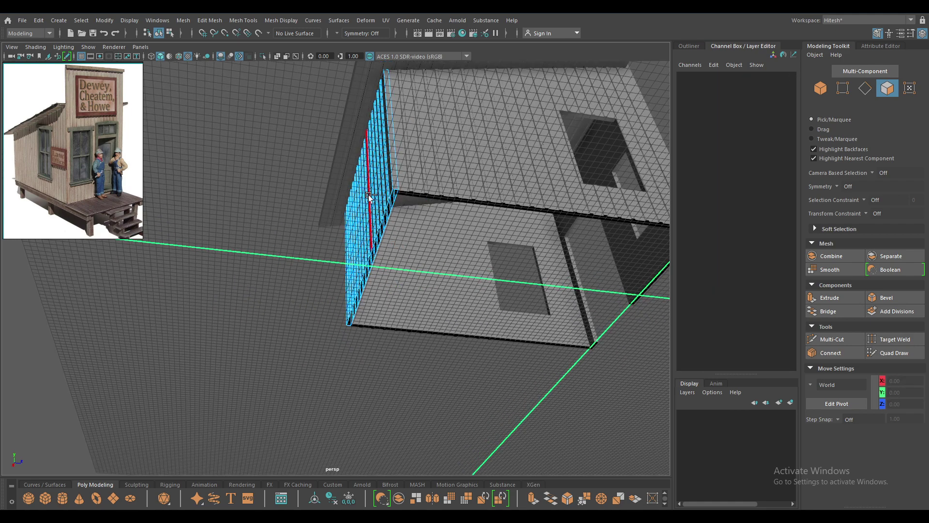
key(F8)
click(246, 203)
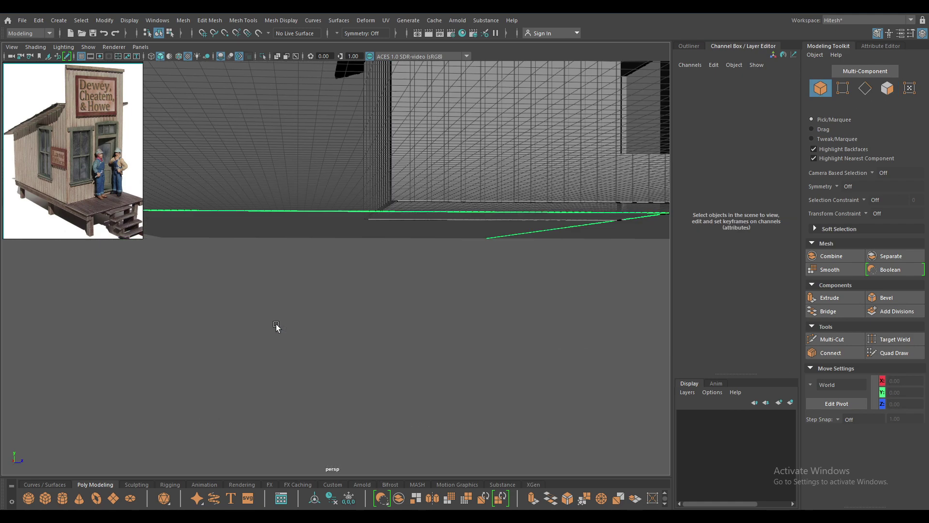
alt+drag(246, 203, 365, 250)
Step: Orbit around the plank building, viewing the wall from below and the interior from above
mouse_move(414, 219)
alt+mouse_down()
mouse_move(556, 413)
mouse_move(398, 286)
mouse_move(301, 384)
mouse_move(224, 209)
mouse_move(422, 284)
mouse_move(465, 283)
mouse_move(489, 332)
mouse_move(383, 322)
mouse_move(405, 270)
mouse_move(393, 266)
mouse_move(355, 311)
mouse_move(452, 399)
mouse_move(415, 305)
mouse_move(454, 266)
mouse_move(394, 313)
mouse_move(422, 292)
mouse_move(477, 362)
mouse_move(536, 340)
mouse_move(515, 286)
mouse_move(517, 309)
mouse_move(442, 271)
mouse_move(518, 312)
alt+mouse_up()
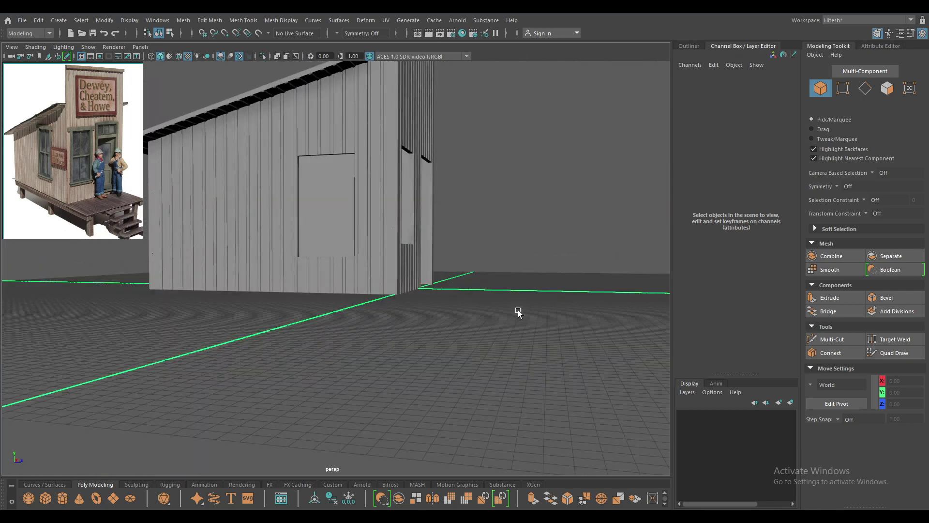
mouse_move(518, 312)
alt+mouse_down()
mouse_move(523, 297)
mouse_move(544, 300)
mouse_move(516, 266)
mouse_move(475, 310)
mouse_move(523, 315)
mouse_move(529, 399)
mouse_move(510, 396)
mouse_move(514, 251)
mouse_move(336, 277)
mouse_move(530, 307)
mouse_move(512, 349)
mouse_move(531, 365)
mouse_move(494, 317)
mouse_move(479, 343)
alt+mouse_up()
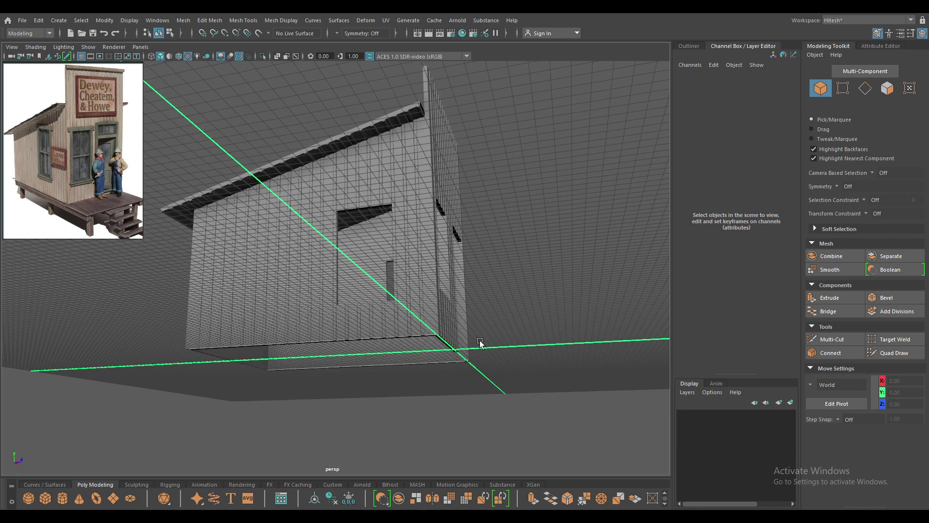
alt+drag(480, 343, 495, 338)
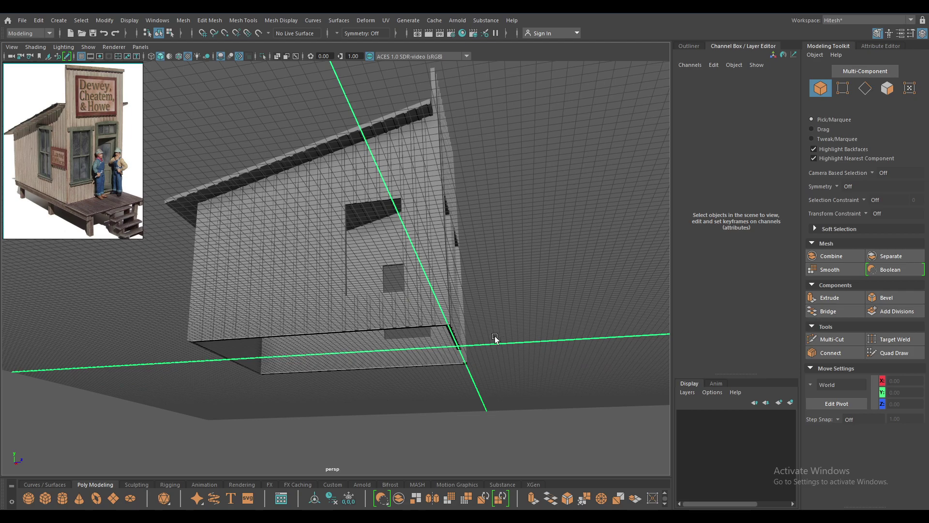
mouse_move(494, 336)
alt+mouse_down()
mouse_move(525, 240)
mouse_move(477, 338)
mouse_move(507, 297)
mouse_move(498, 284)
mouse_move(507, 326)
mouse_move(260, 261)
mouse_move(311, 311)
mouse_move(379, 271)
mouse_move(419, 351)
mouse_move(432, 311)
mouse_move(514, 315)
mouse_move(352, 260)
mouse_move(429, 308)
alt+mouse_up()
Step: Create a new polygon cube and lower it to ground level at Y -22.316
shift+right_drag(544, 242, 506, 253)
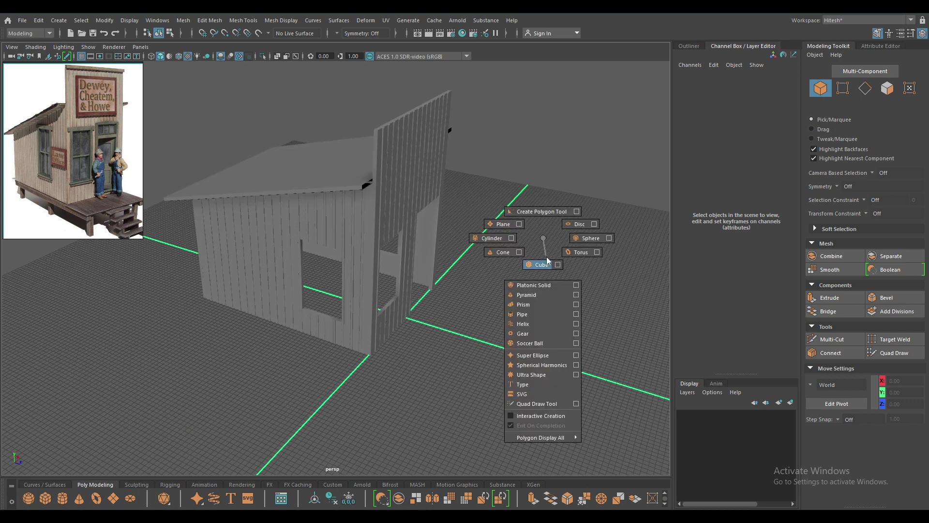
alt+drag(533, 284, 448, 303)
scroll(448, 304, up, 3)
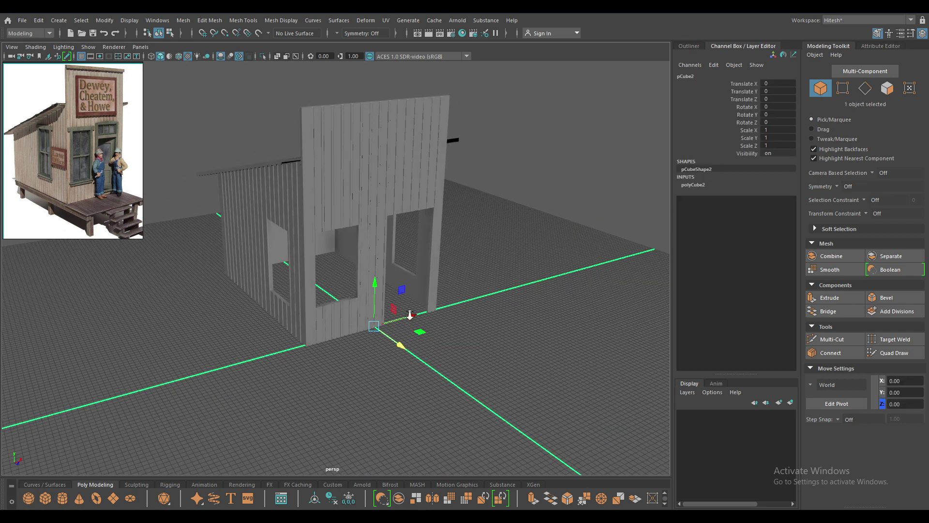
scroll(409, 329, up, 3)
drag(410, 339, 409, 382)
alt+drag(382, 308, 389, 327)
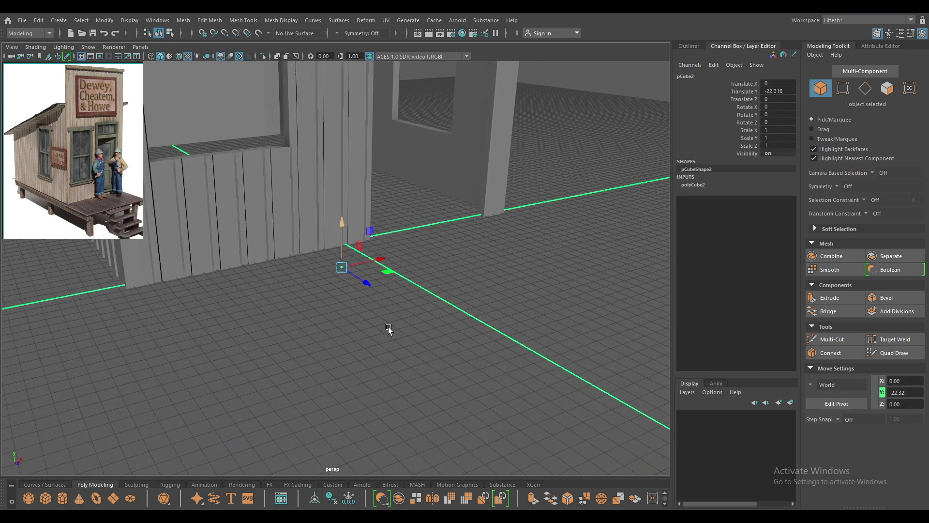
Step: Give the cube starting sizes of 10 for width, height and depth in the in-view editor
key(t)
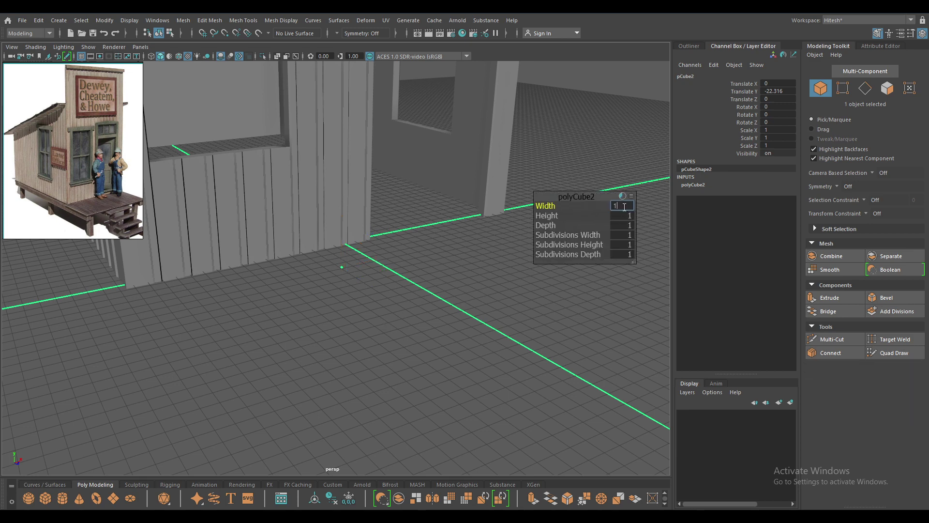
text(0)
key(Tab)
text(10)
key(Tab)
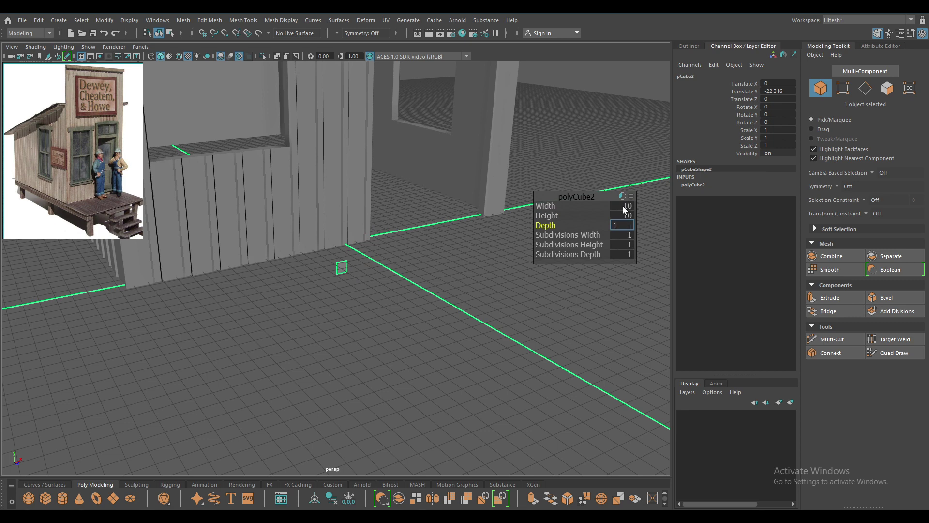
key(Tab)
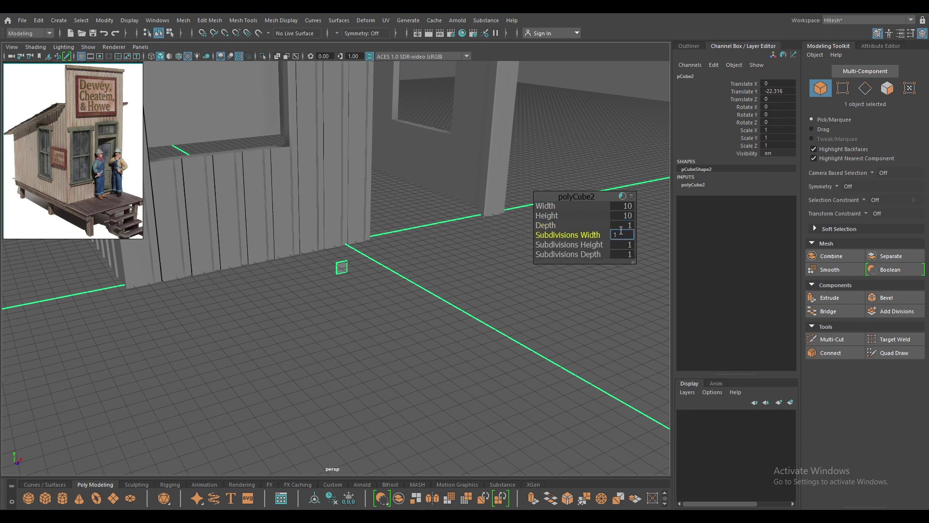
click(622, 225)
key(Tab)
Step: Resize the cube to width 15, height 5 and depth 15
alt+drag(620, 221, 277, 253)
mouse_move(277, 253)
alt+right_down()
mouse_move(493, 294)
mouse_move(557, 215)
alt+right_up()
drag(547, 215, 518, 214)
text(5)
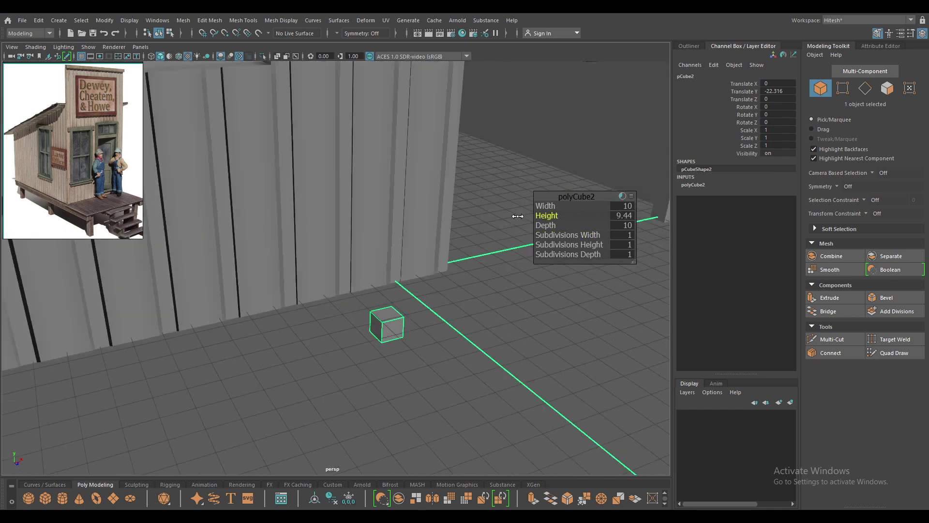
key(Return)
click(631, 207)
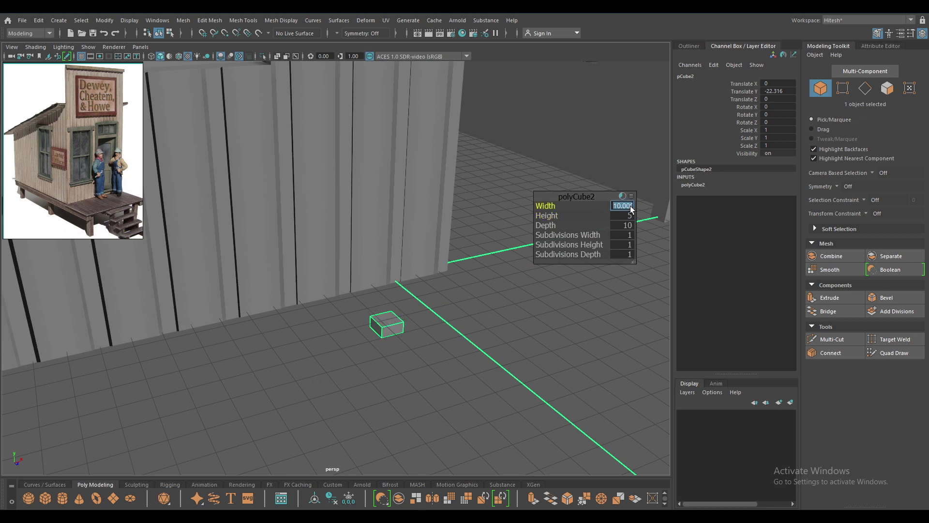
key(Tab)
key(Tab)
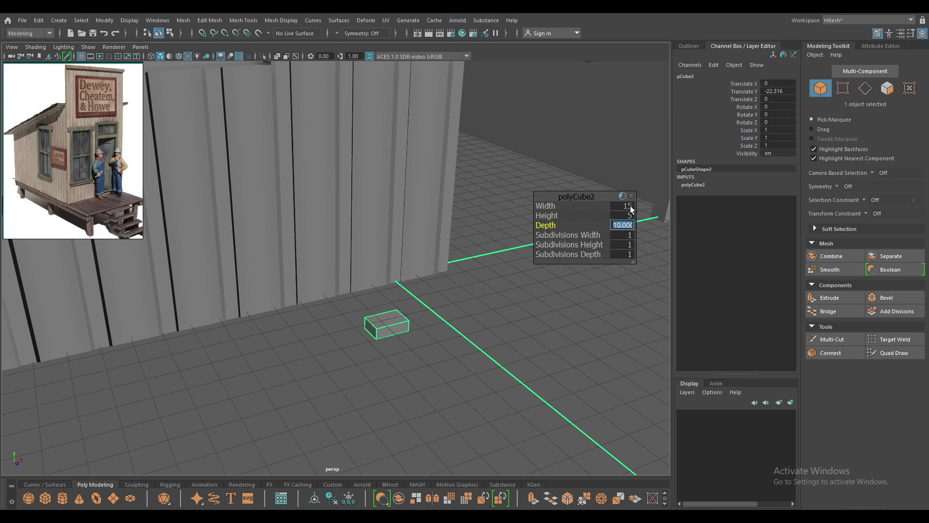
text(15)
key(Return)
Step: Lower the cube's height further so the box becomes a flat slab
alt+drag(273, 362, 402, 305)
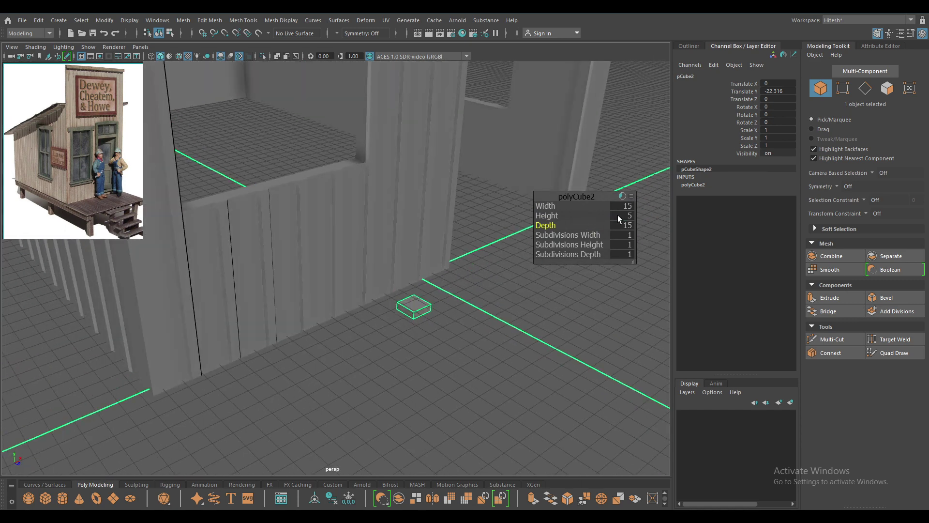
click(618, 214)
text(3)
key(Return)
key(Return)
key(w)
Step: Stretch the box's depth to about 19.23
alt+drag(547, 312, 467, 206)
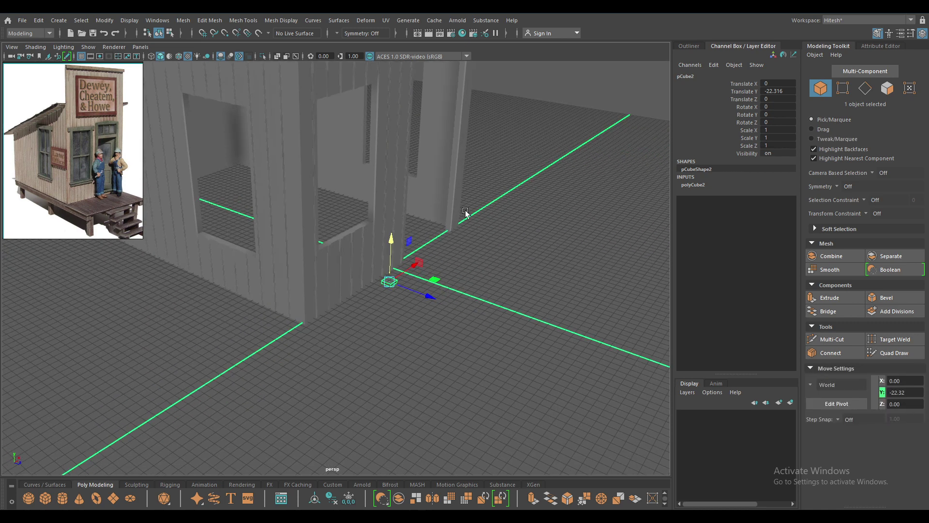
key(t)
alt+drag(504, 328, 502, 204)
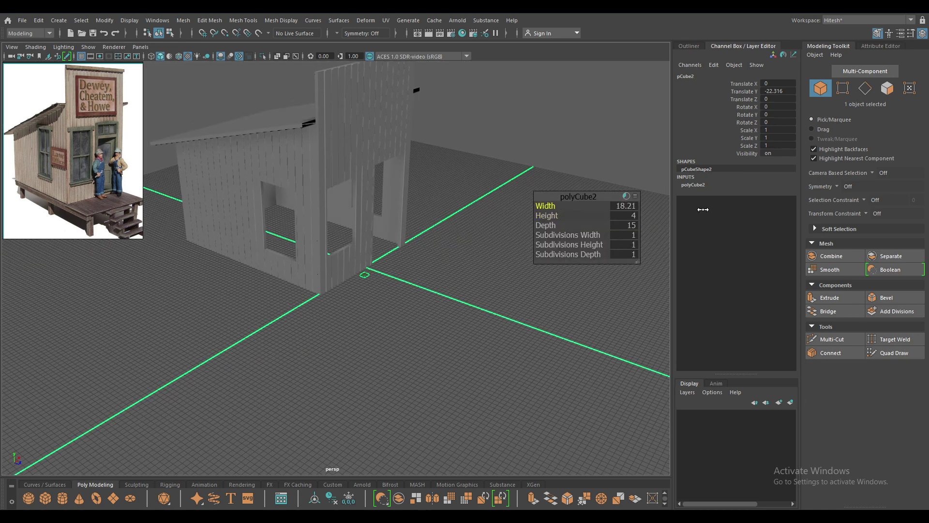
drag(632, 226, 694, 236)
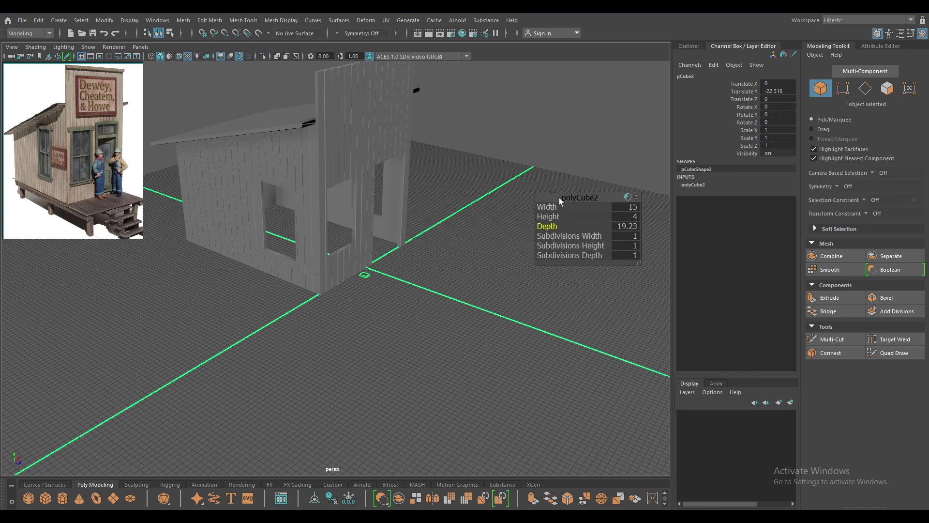
key(w)
key(space)
drag(554, 215, 557, 184)
Step: In top view, slide the box along Z to 147.853, out in front of the building
alt+right_drag(450, 396, 353, 241)
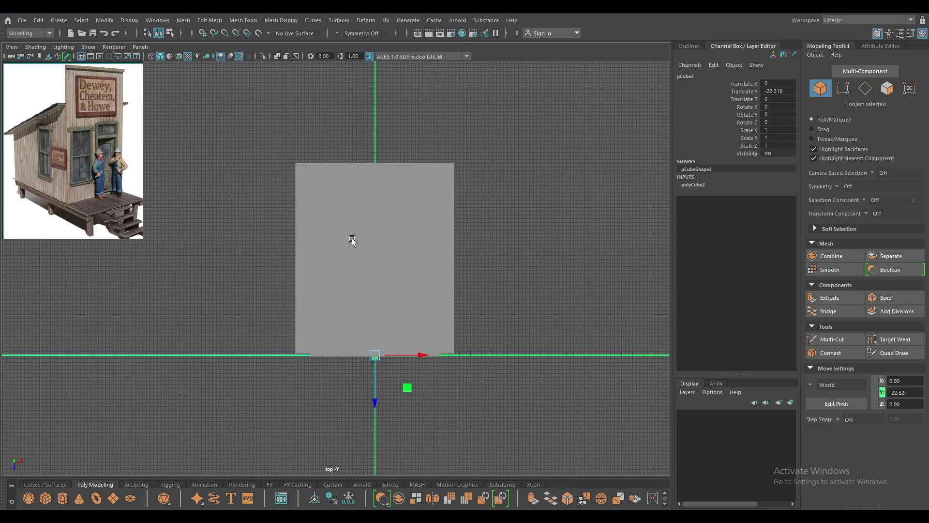
drag(365, 391, 378, 442)
alt+right_drag(378, 442, 422, 430)
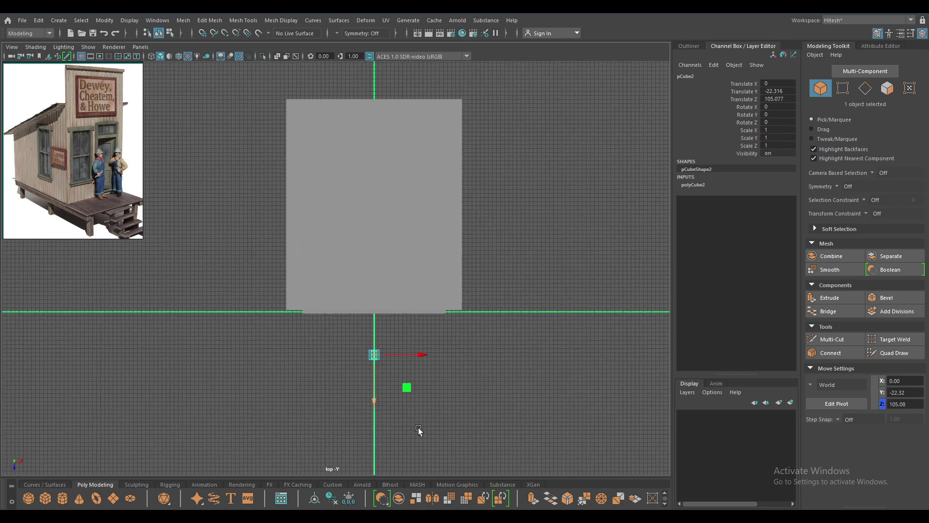
alt+middle_drag(422, 430, 415, 366)
alt+right_drag(415, 366, 395, 391)
drag(380, 389, 376, 413)
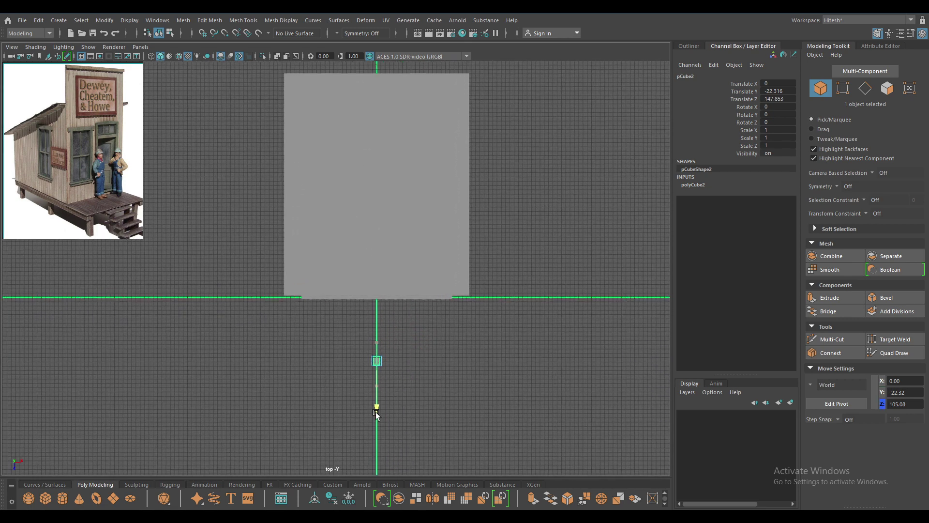
Step: Select the box's four end vertices and drag them to Z 139.36 against the front wall
right_drag(484, 271, 485, 234)
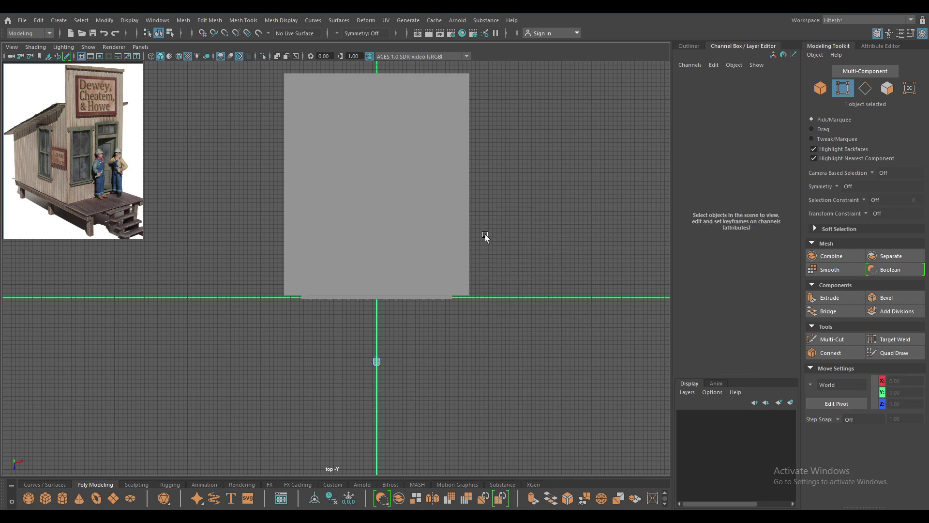
drag(358, 361, 358, 362)
alt+middle_drag(357, 362, 376, 409)
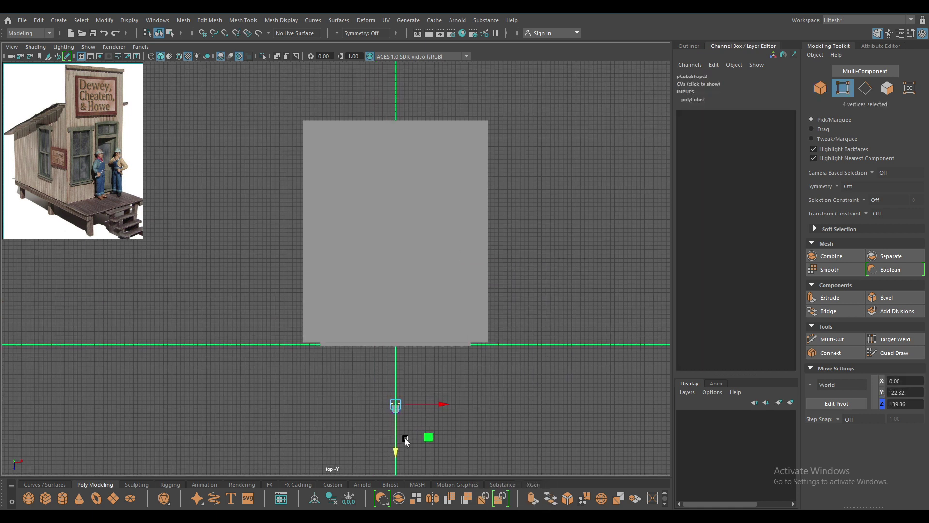
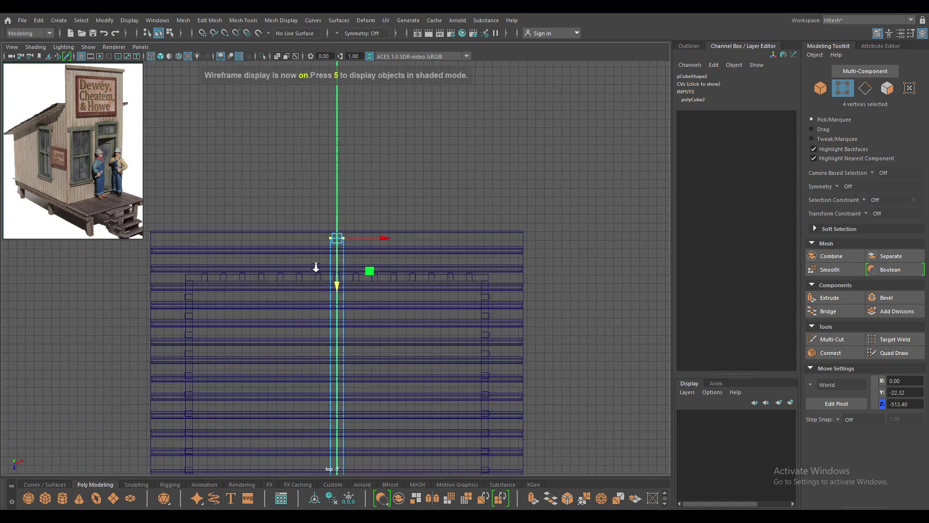
Step: Reposition the thin plank's four end vertices in top view to stretch it
scroll(334, 269, up, 2)
drag(343, 269, 340, 299)
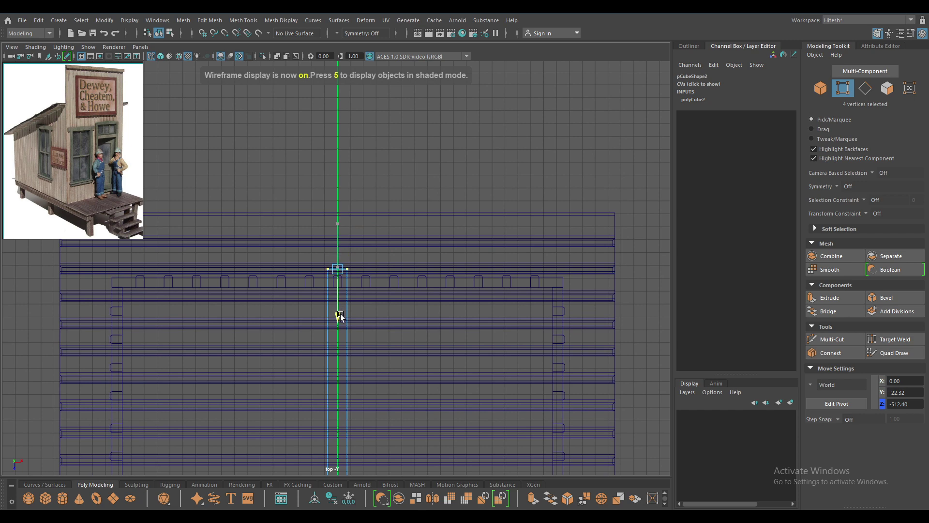
scroll(341, 321, up, 6)
scroll(360, 387, up, 4)
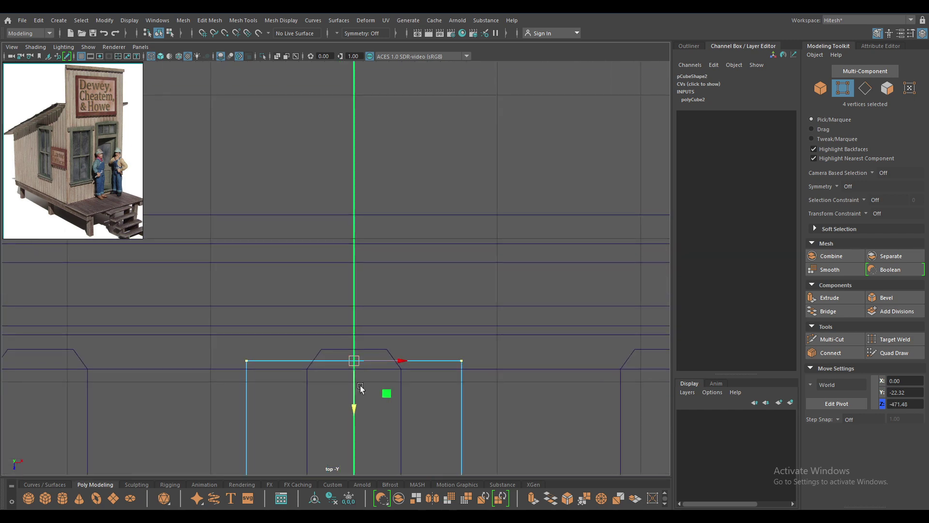
drag(360, 387, 364, 410)
Step: Return to a textured perspective view with the whole pCube2 strip selected for moving
key(space)
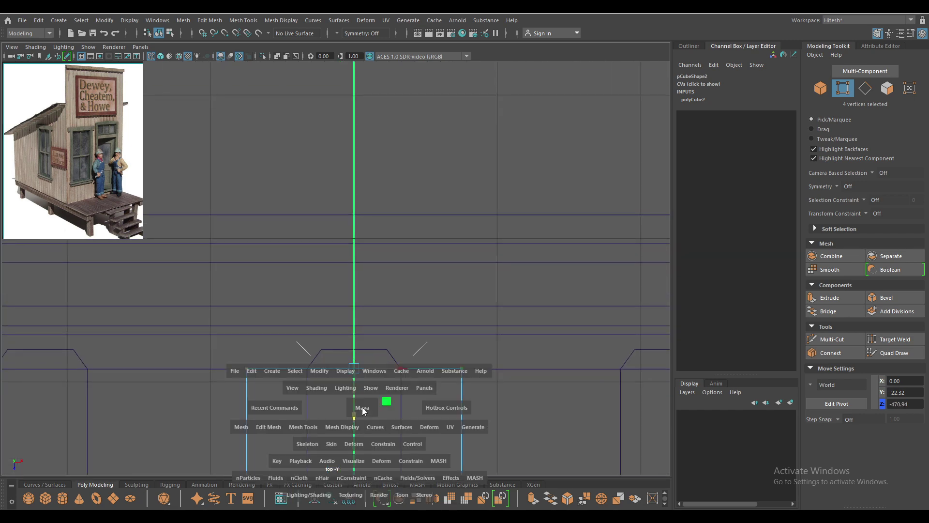
click(364, 411)
key(6)
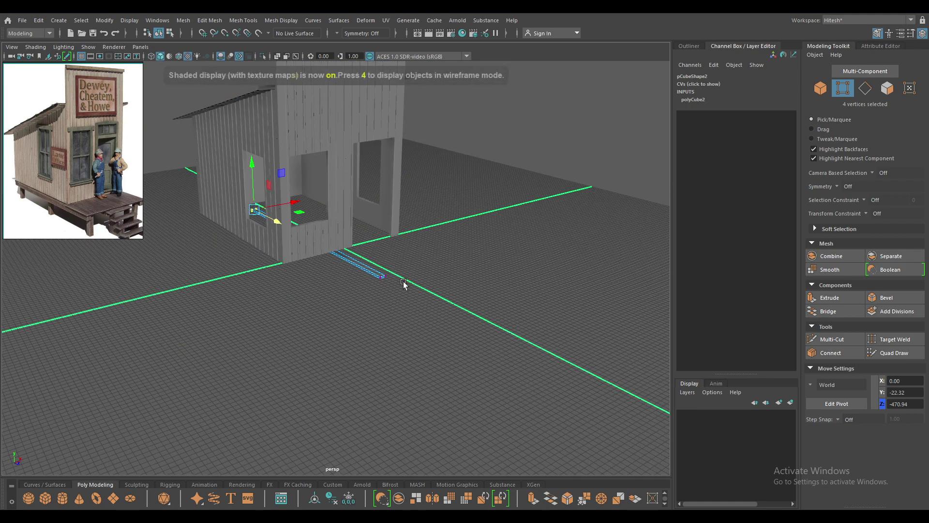
mouse_move(404, 283)
alt+mouse_down()
mouse_move(417, 438)
mouse_move(376, 324)
mouse_move(415, 251)
alt+mouse_up()
right_drag(400, 206, 463, 136)
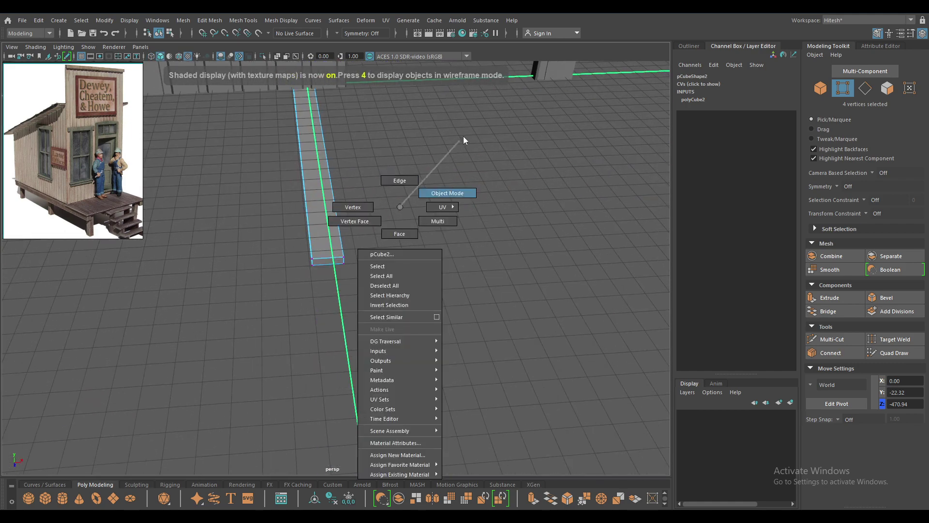
key(r)
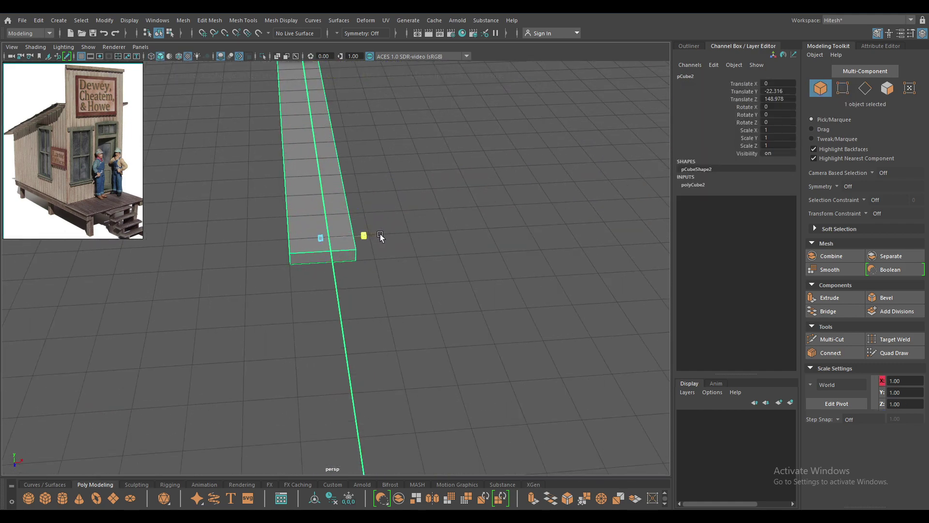
key(w)
Step: In front view, raise pCube2 to sit just beneath the wall's base
key(space)
drag(385, 260, 386, 212)
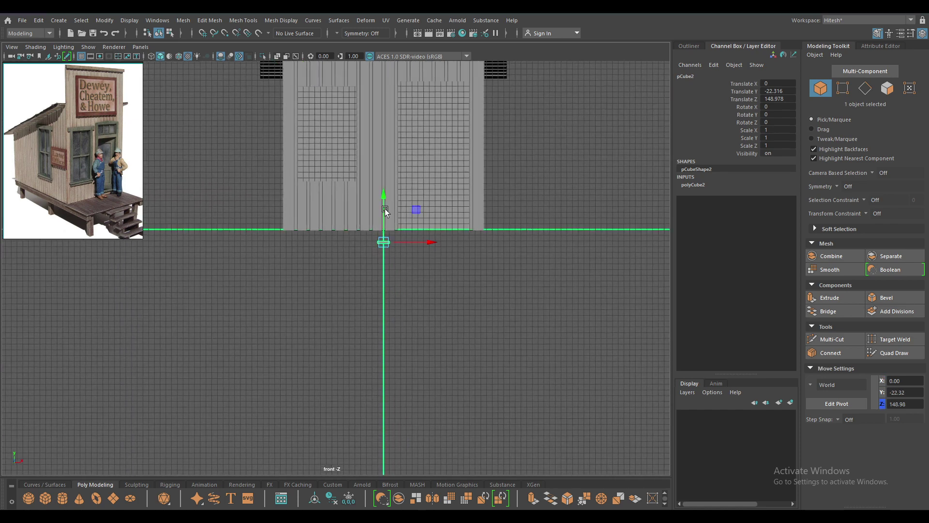
alt+right_drag(385, 210, 563, 349)
drag(498, 123, 496, 89)
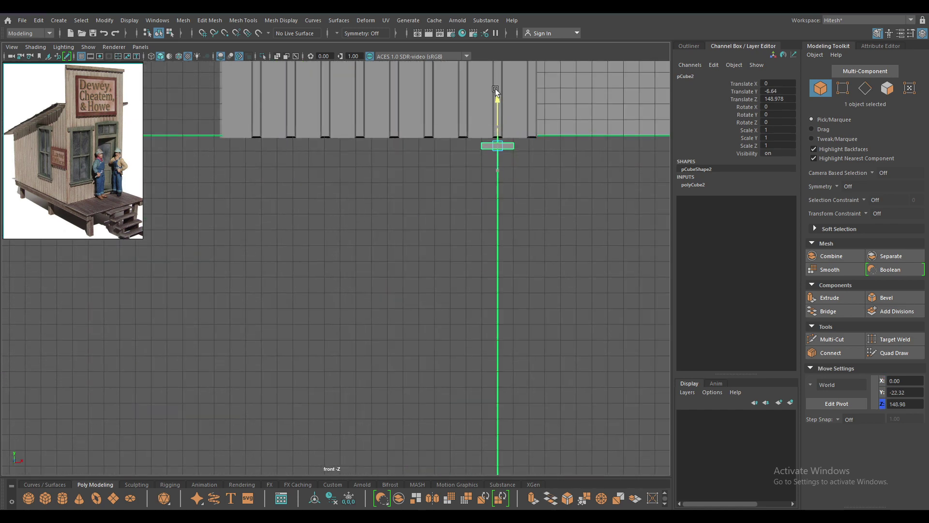
shift+click(495, 89)
scroll(475, 299, down, 2)
right_drag(473, 235, 433, 235)
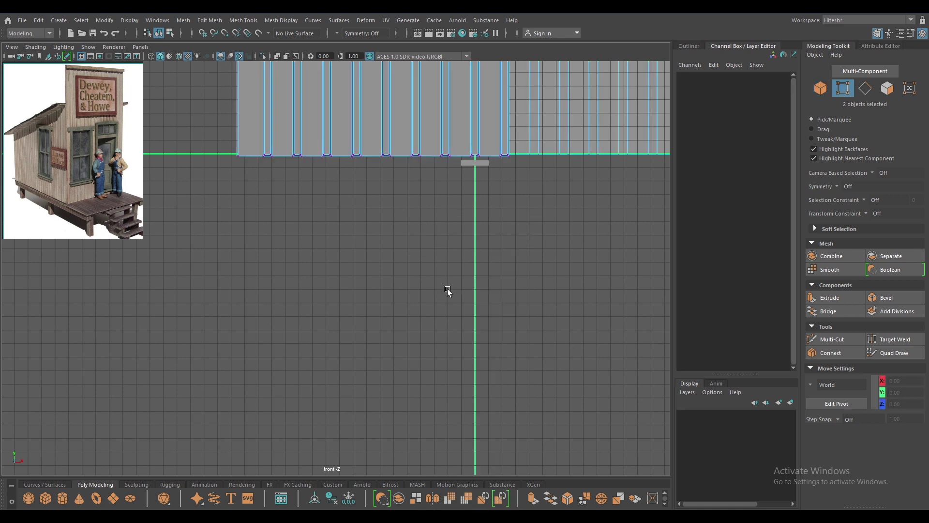
Step: Select the side and front walls and put them into vertex editing
scroll(542, 181, up, 1)
drag(615, 166, 145, 226)
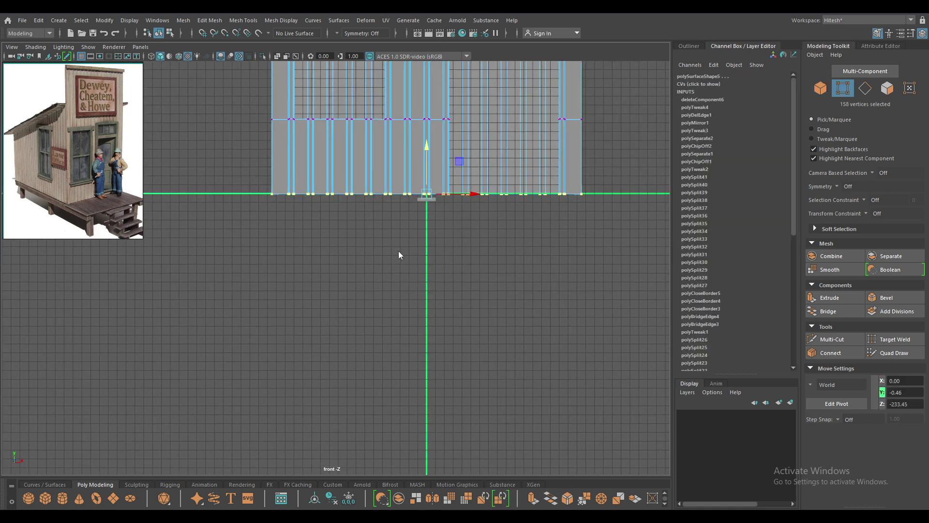
key(F8)
drag(427, 217, 484, 251)
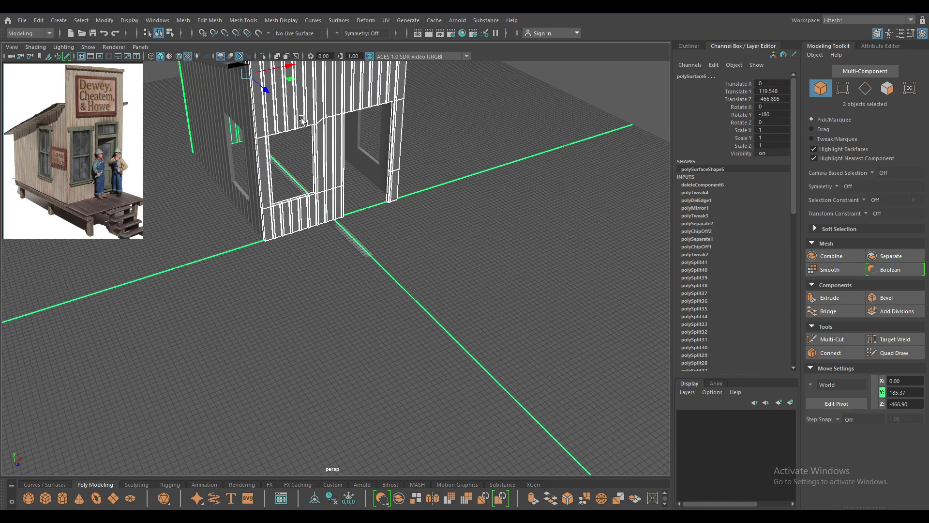
mouse_move(341, 180)
alt+mouse_down()
mouse_move(354, 177)
mouse_move(394, 276)
mouse_move(409, 263)
mouse_move(592, 286)
mouse_move(416, 254)
alt+mouse_up()
click(354, 180)
shift+click(416, 254)
mouse_move(414, 302)
alt+mouse_down()
mouse_move(473, 315)
mouse_move(309, 357)
mouse_move(318, 364)
alt+mouse_up()
mouse_move(319, 235)
right_down()
mouse_move(276, 299)
mouse_move(272, 234)
right_up()
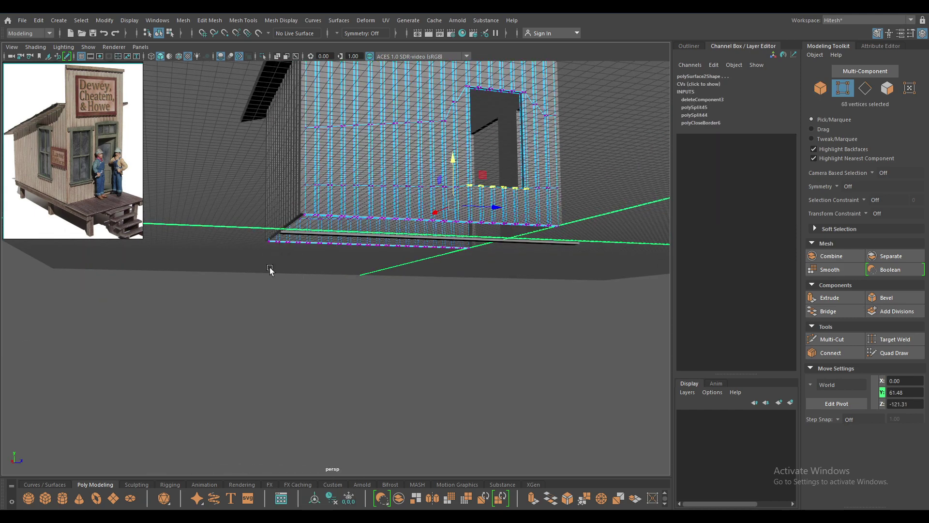
mouse_move(269, 266)
alt+mouse_down()
mouse_move(257, 245)
mouse_move(259, 266)
mouse_move(381, 306)
mouse_move(432, 355)
alt+mouse_up()
Step: In front view, nudge the wall's bottom-edge vertices slightly upward
key(space)
drag(628, 235, 142, 181)
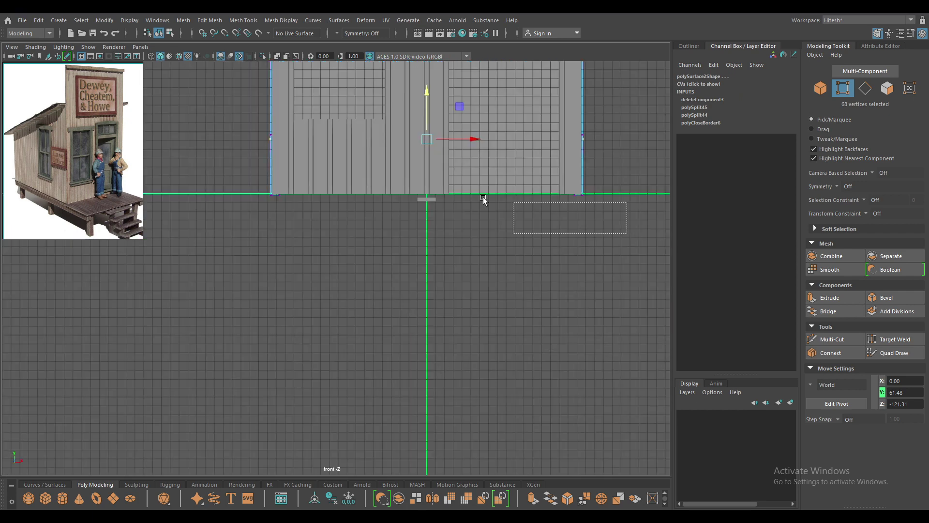
key(r)
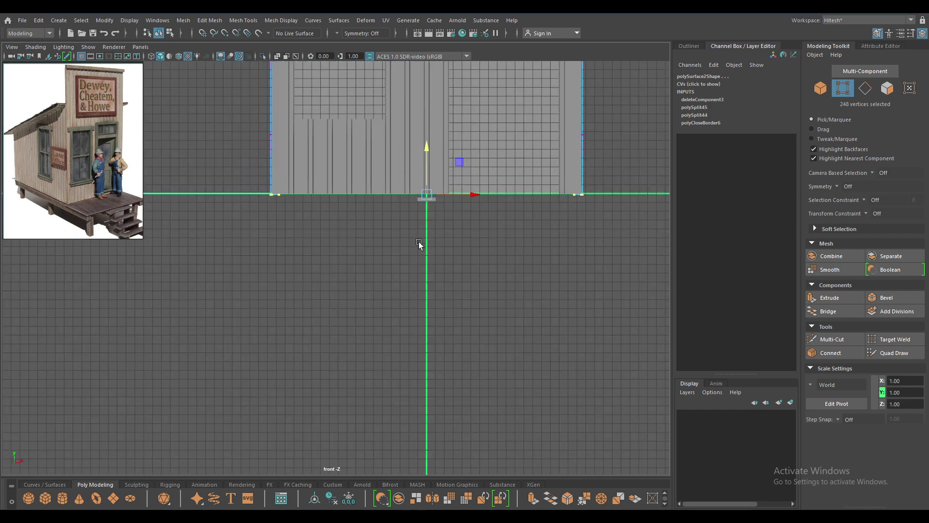
key(w)
scroll(413, 213, up, 1)
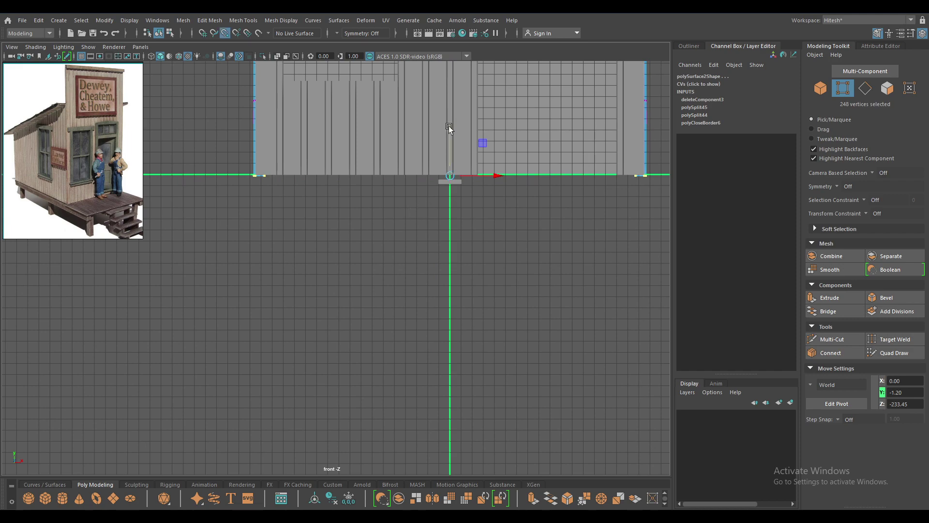
drag(449, 127, 449, 124)
Step: Inspect the walls from below in perspective, then select the thin plank
mouse_move(343, 176)
alt+mouse_down()
mouse_move(368, 187)
mouse_move(356, 186)
alt+mouse_up()
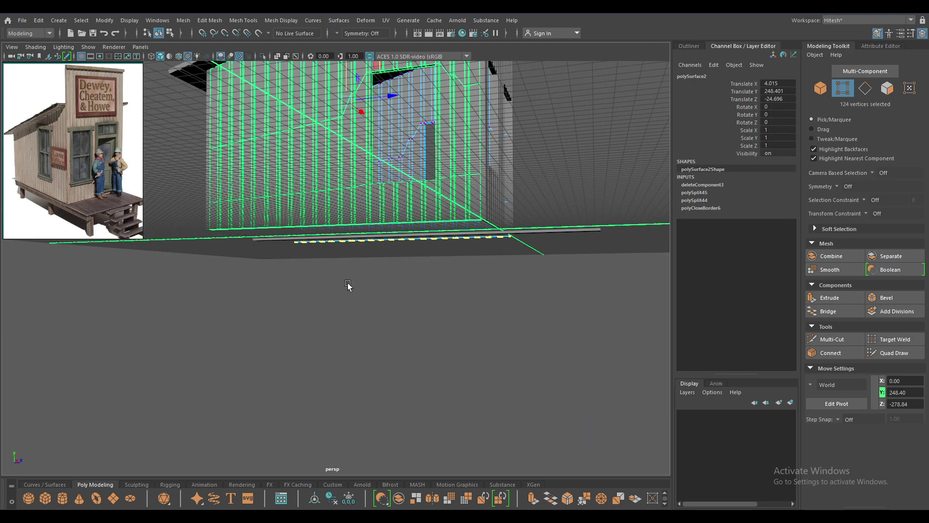
alt+drag(347, 286, 332, 285)
right_drag(332, 234, 441, 334)
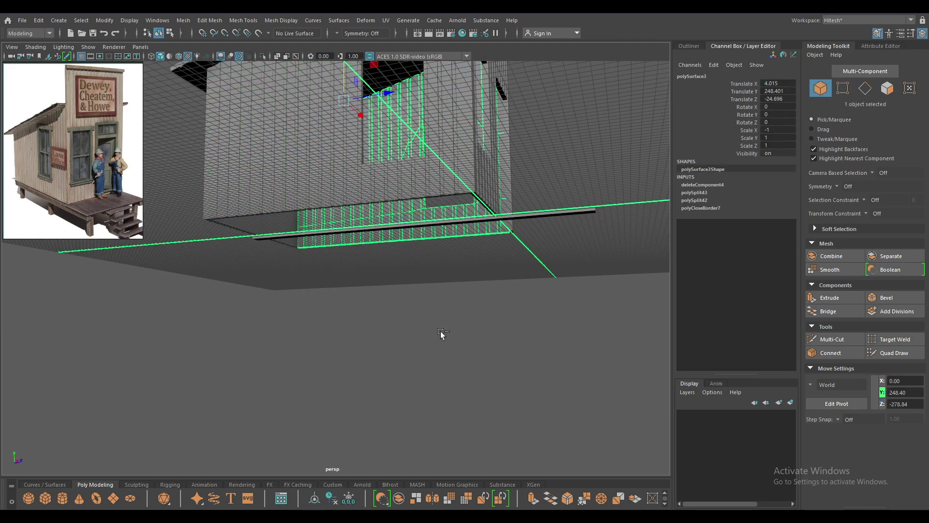
click(437, 333)
mouse_move(437, 333)
alt+mouse_down()
mouse_move(405, 280)
mouse_move(359, 333)
mouse_move(358, 227)
mouse_move(330, 329)
alt+mouse_up()
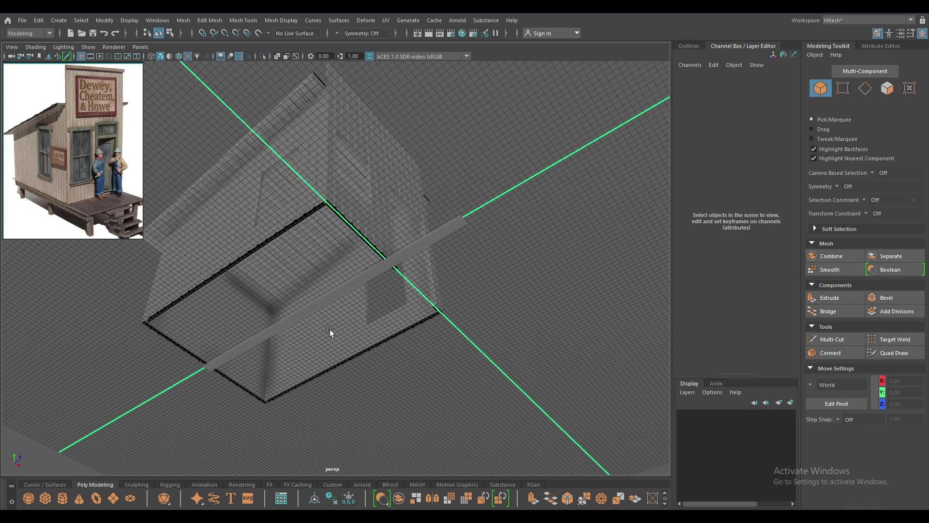
mouse_move(329, 329)
alt+mouse_down()
mouse_move(298, 389)
mouse_move(255, 420)
mouse_move(332, 252)
mouse_move(420, 333)
mouse_move(420, 268)
mouse_move(435, 267)
mouse_move(379, 309)
mouse_move(387, 312)
mouse_move(376, 286)
mouse_move(397, 297)
alt+mouse_up()
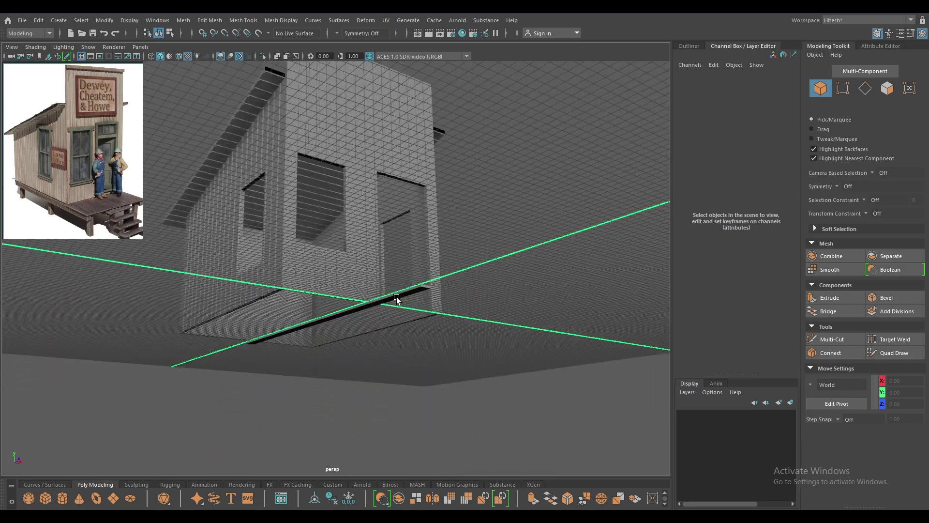
click(397, 297)
mouse_move(452, 267)
alt+mouse_down()
mouse_move(450, 205)
mouse_move(425, 263)
mouse_move(485, 251)
mouse_move(389, 173)
mouse_move(336, 254)
mouse_move(426, 408)
alt+mouse_up()
key(space)
Step: In front view, raise the plank toward the wall base and slide it left to the corner
scroll(431, 408, up, 3)
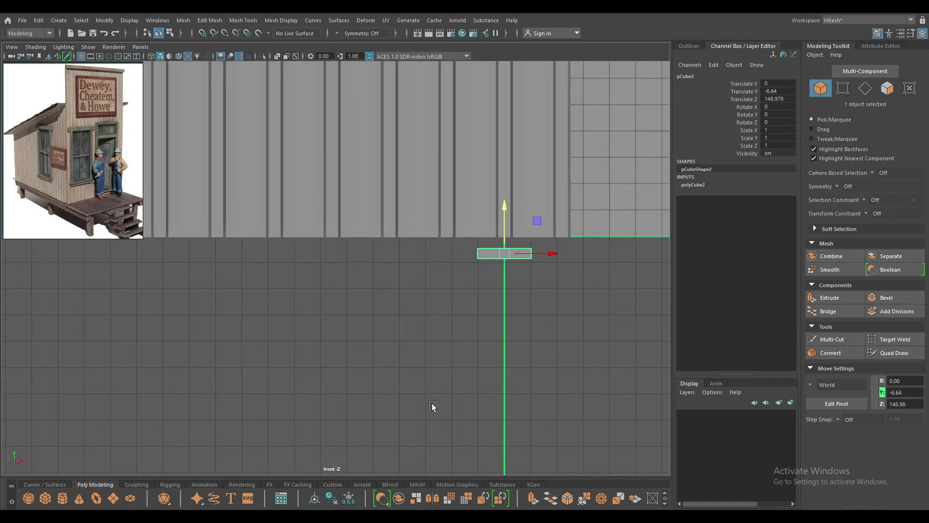
mouse_move(434, 407)
alt+middle_down()
mouse_move(602, 321)
mouse_move(297, 341)
alt+middle_up()
drag(255, 291, 275, 269)
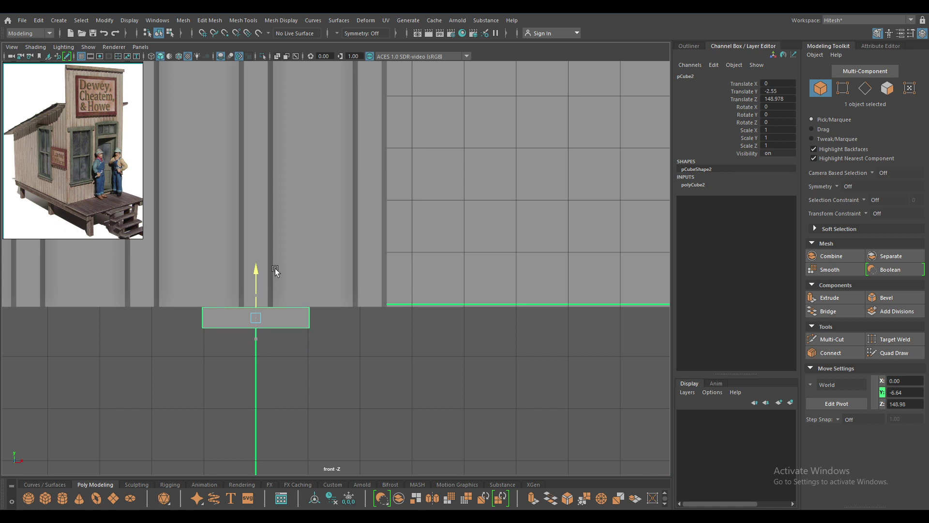
alt+middle_drag(289, 301, 426, 293)
drag(436, 310, 121, 316)
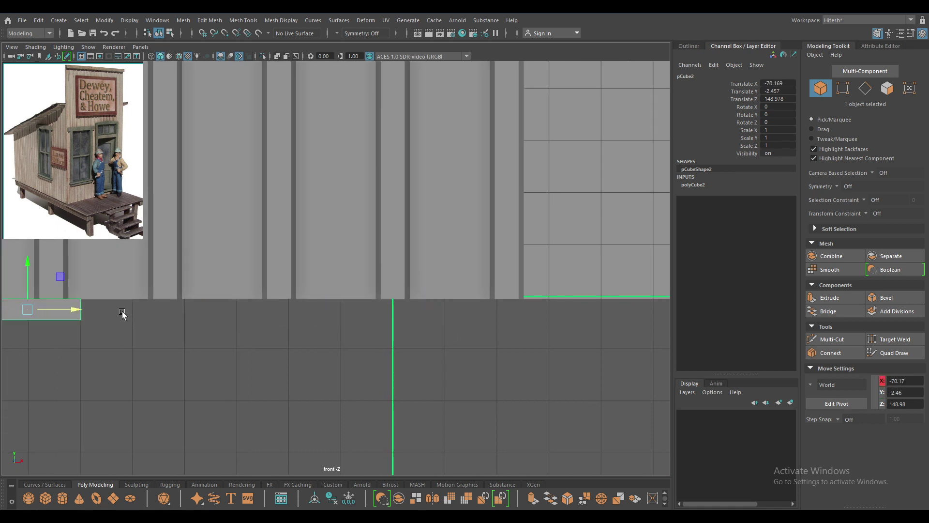
alt+middle_drag(120, 315, 473, 305)
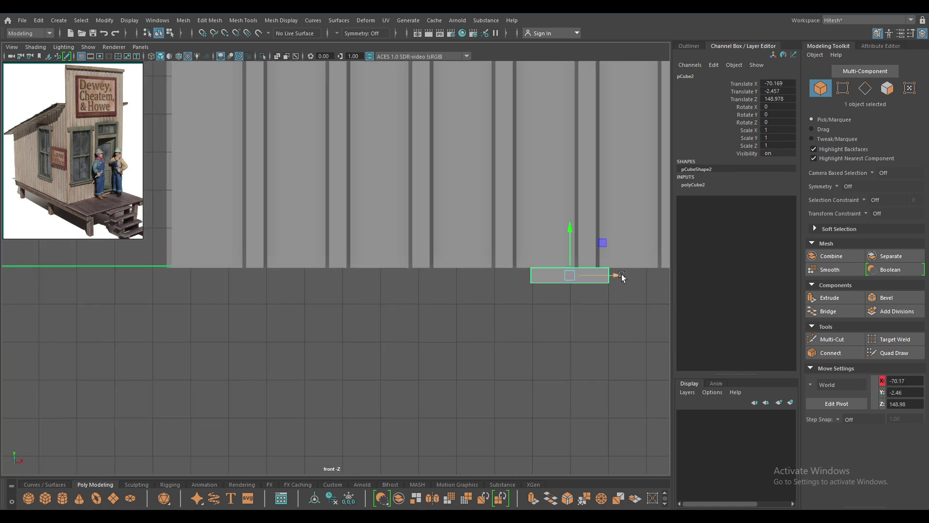
drag(621, 276, 260, 303)
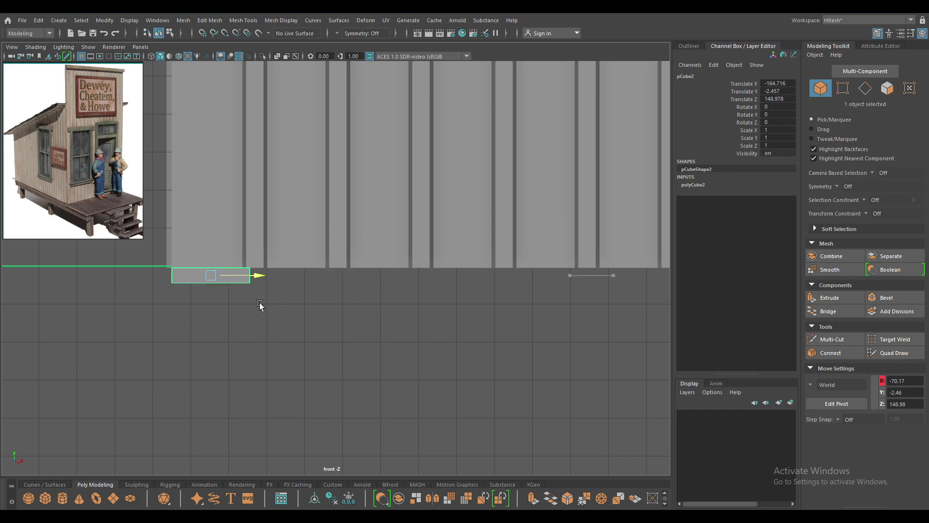
Step: Fine-tune the plank's position along the front wall in perspective view
key(space)
drag(255, 240, 255, 213)
alt+drag(291, 271, 315, 291)
scroll(353, 347, up, 3)
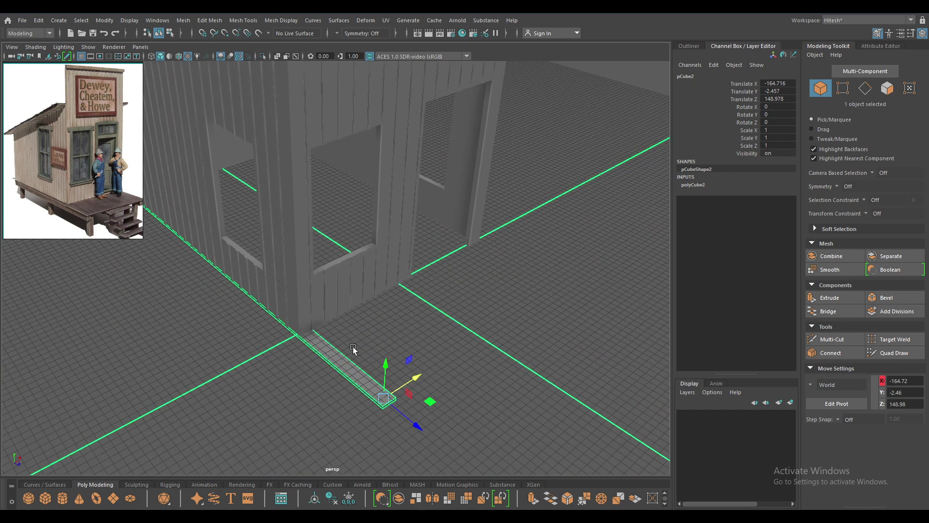
scroll(358, 346, up, 2)
scroll(402, 349, up, 2)
drag(483, 396, 448, 414)
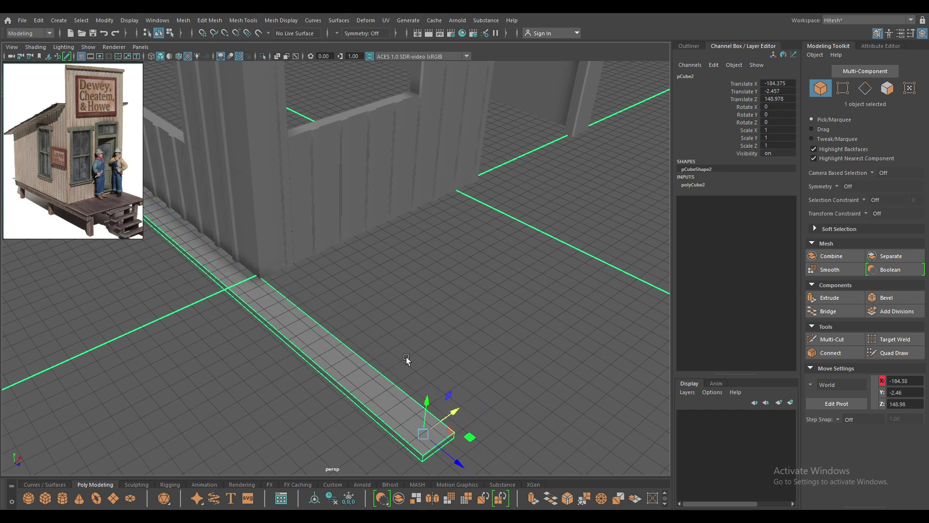
alt+drag(402, 356, 354, 301)
mouse_move(288, 312)
alt+mouse_down()
mouse_move(258, 353)
mouse_move(272, 359)
alt+mouse_up()
mouse_move(266, 294)
alt+mouse_down()
mouse_move(316, 266)
mouse_move(350, 315)
alt+mouse_up()
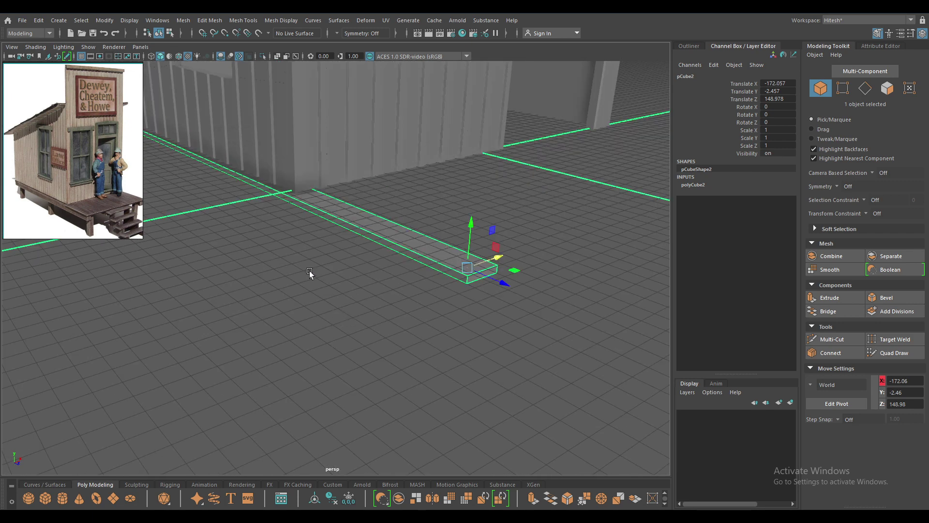
mouse_move(309, 271)
alt+right_down()
mouse_move(326, 275)
mouse_move(370, 340)
alt+right_up()
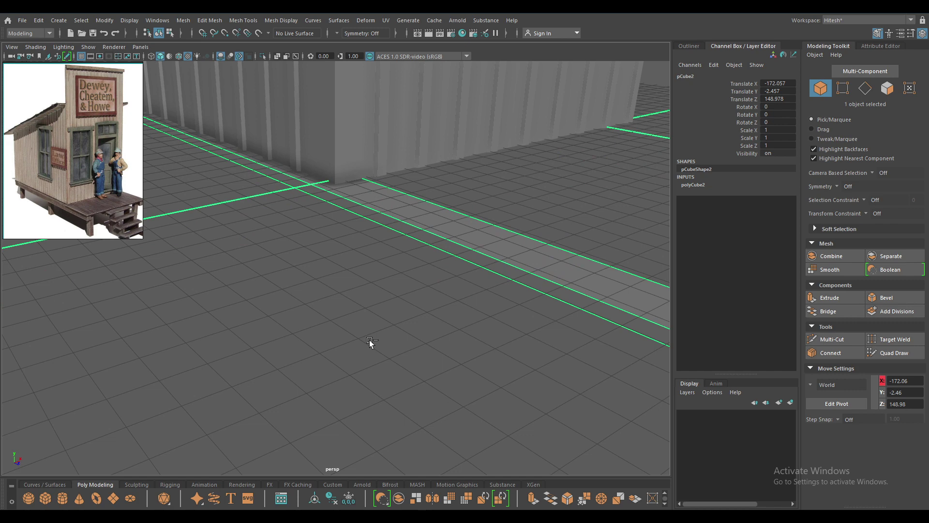
mouse_move(370, 340)
alt+right_down()
mouse_move(352, 272)
mouse_move(330, 277)
alt+right_up()
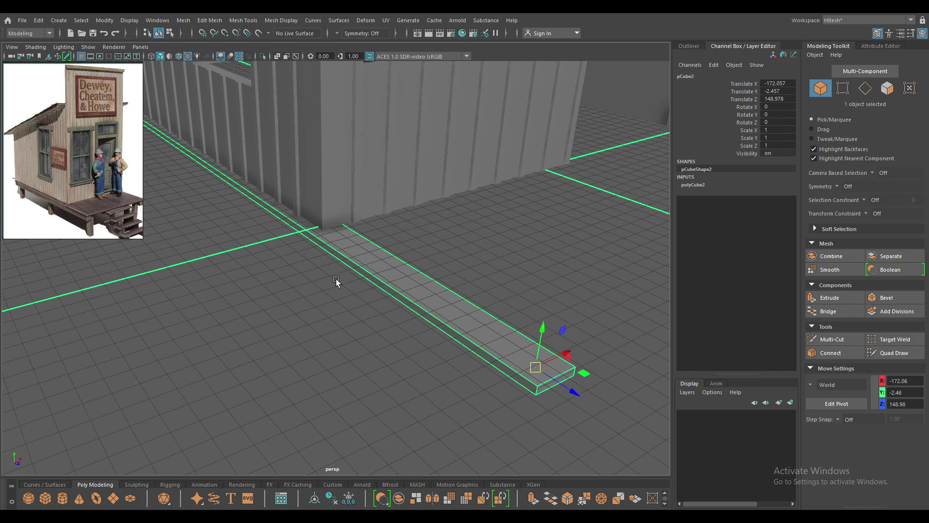
Step: Check the plank in front and perspective views, then bevel it (Fraction 0.5, 1 segment)
mouse_move(336, 279)
alt+mouse_down()
mouse_move(322, 285)
mouse_move(343, 321)
alt+mouse_up()
scroll(304, 387, up, 2)
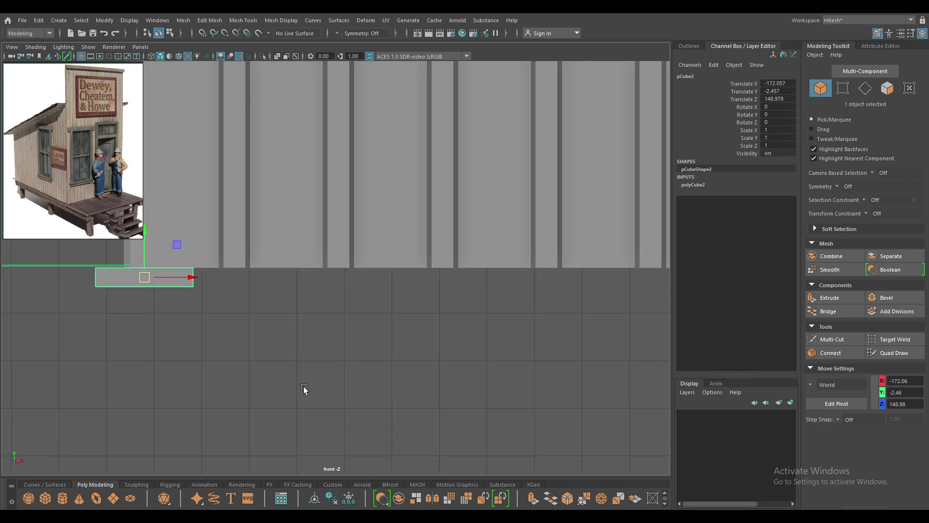
scroll(183, 307, up, 2)
scroll(336, 336, up, 3)
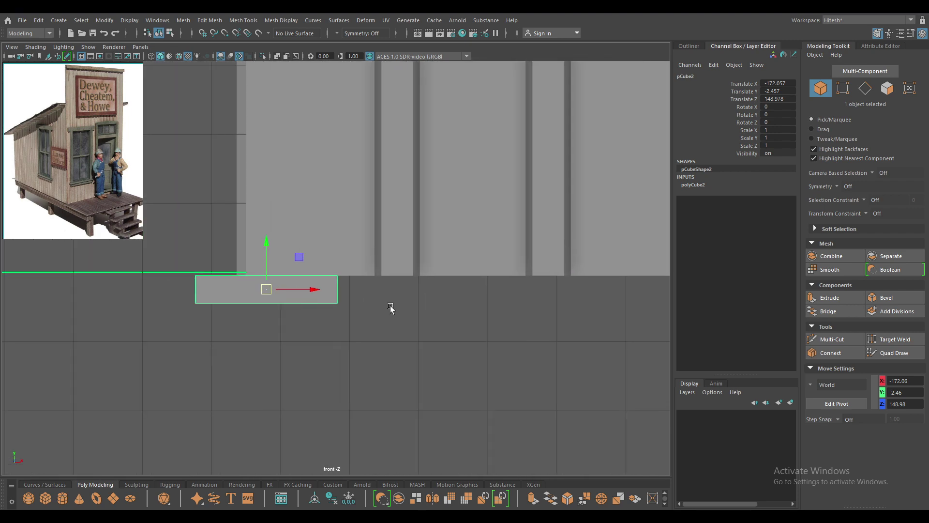
space+drag(390, 308, 397, 366)
alt+middle_drag(380, 353, 372, 351)
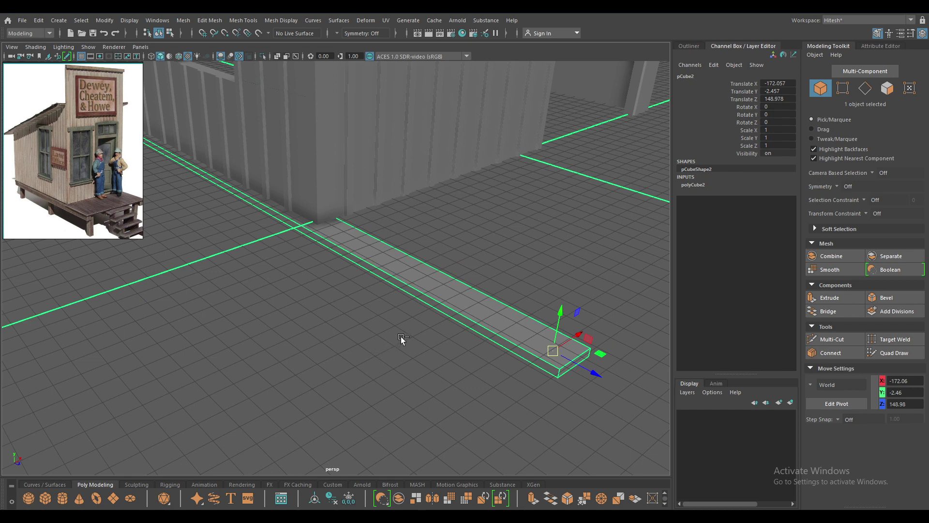
key(ctrl+b)
Step: Lower the plank's polyBevel2 Fraction to 0.18 and reselect the bevelled plank
alt+middle_drag(474, 316, 310, 155)
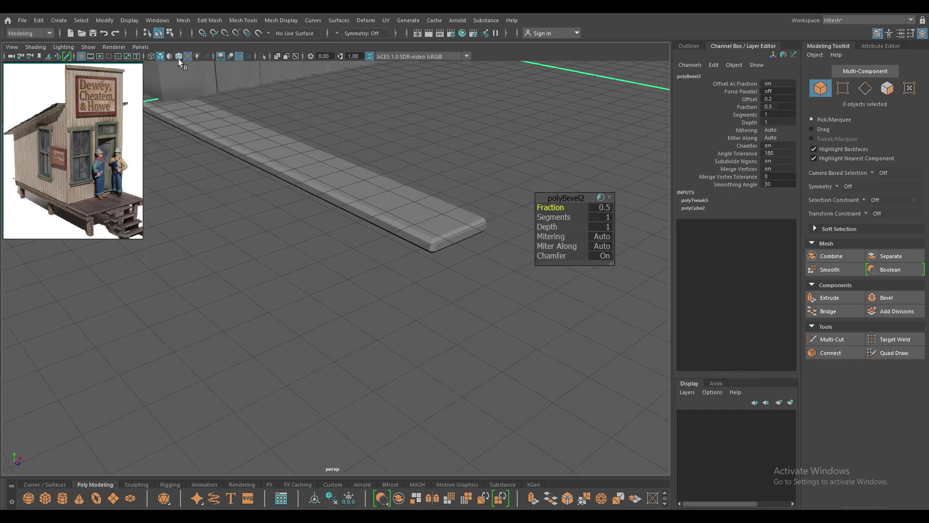
alt+right_drag(396, 201, 438, 234)
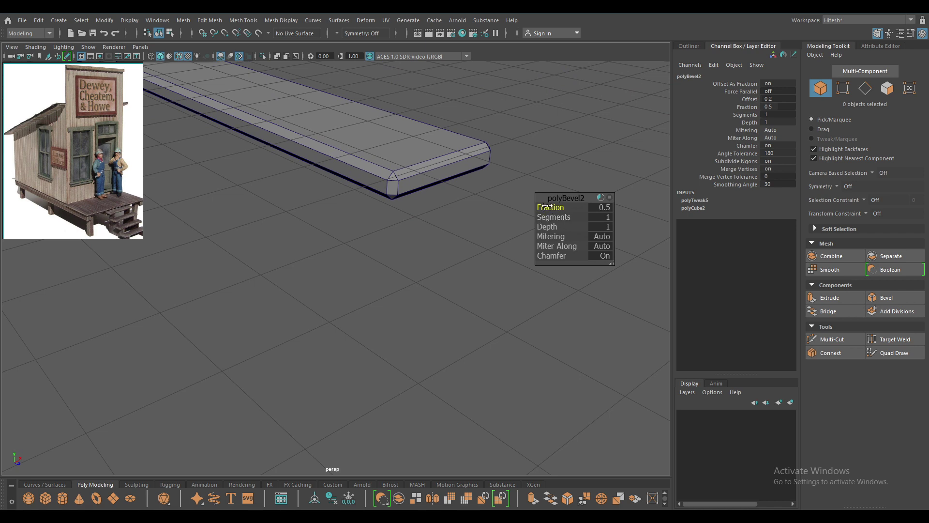
drag(546, 206, 531, 206)
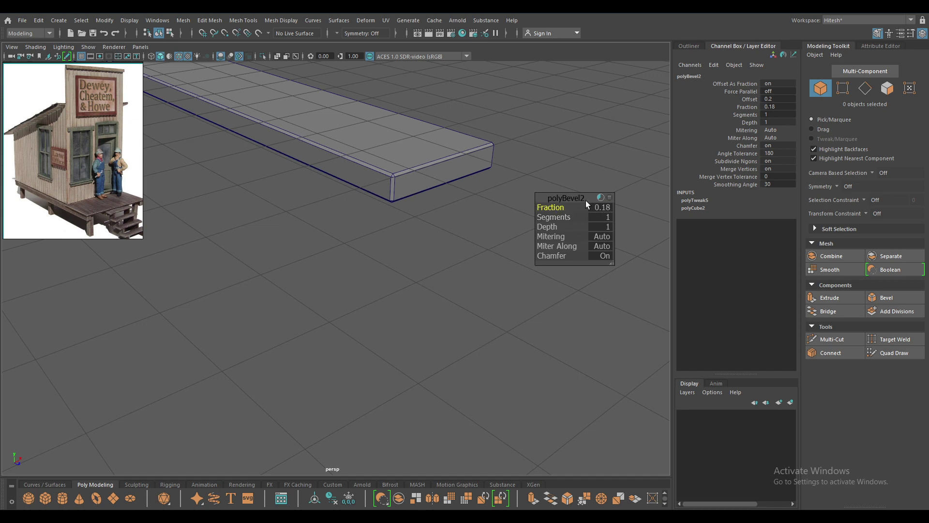
key(w)
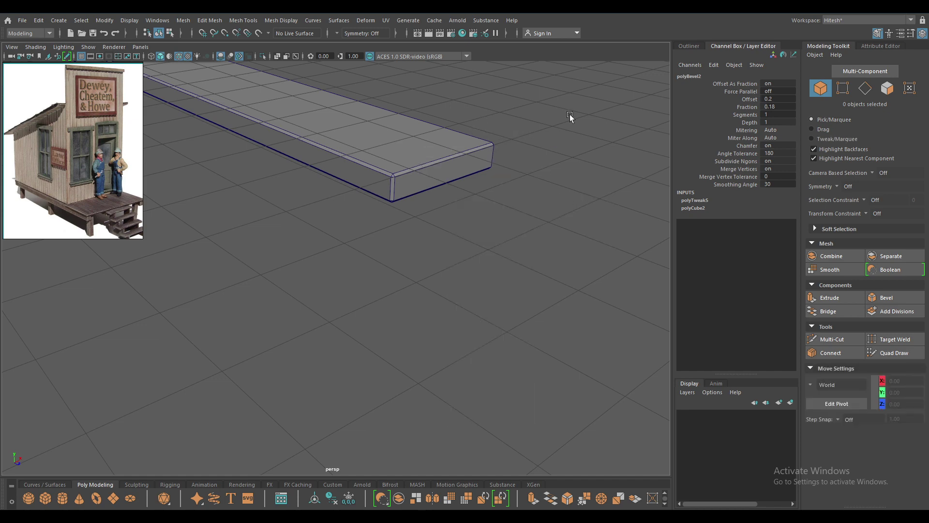
click(390, 193)
mouse_move(389, 193)
alt+mouse_down()
mouse_move(345, 178)
mouse_move(367, 248)
alt+mouse_up()
Step: In front view, duplicate the bevelled plank and butt the copy against the first
key(space)
scroll(367, 248, up, 2)
key(ctrl+d)
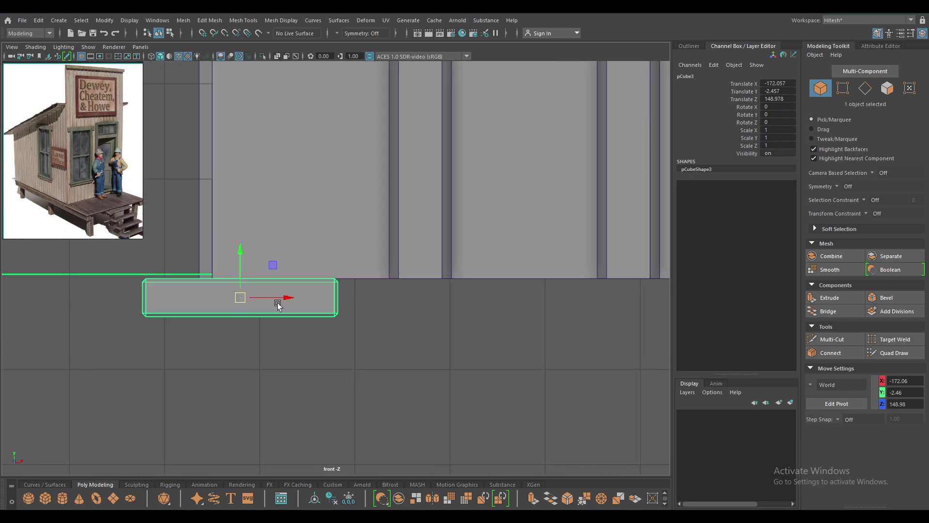
drag(297, 299, 470, 308)
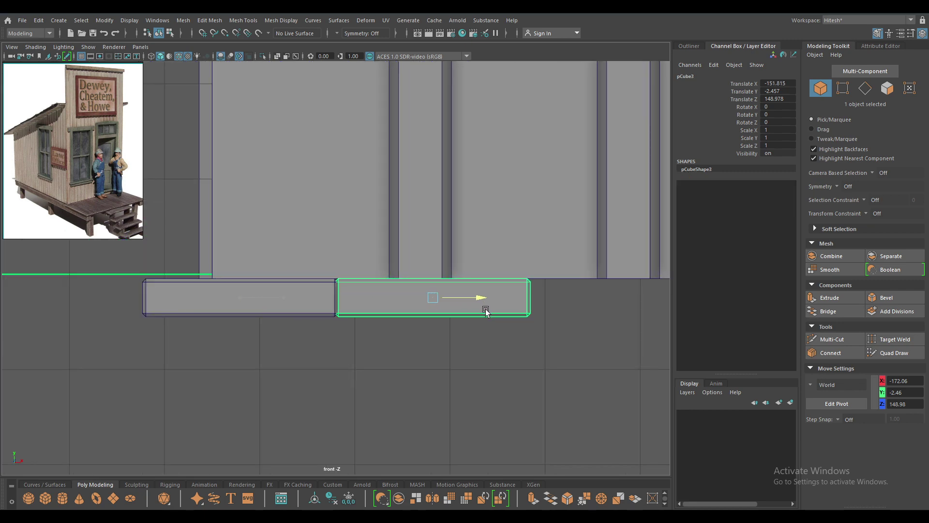
scroll(398, 255, up, 5)
scroll(382, 322, up, 3)
middle_drag(382, 322, 409, 321)
Step: Repeat Shift+D to add plank copies across the building front, up to pCube19
scroll(408, 321, down, 3)
scroll(424, 321, down, 3)
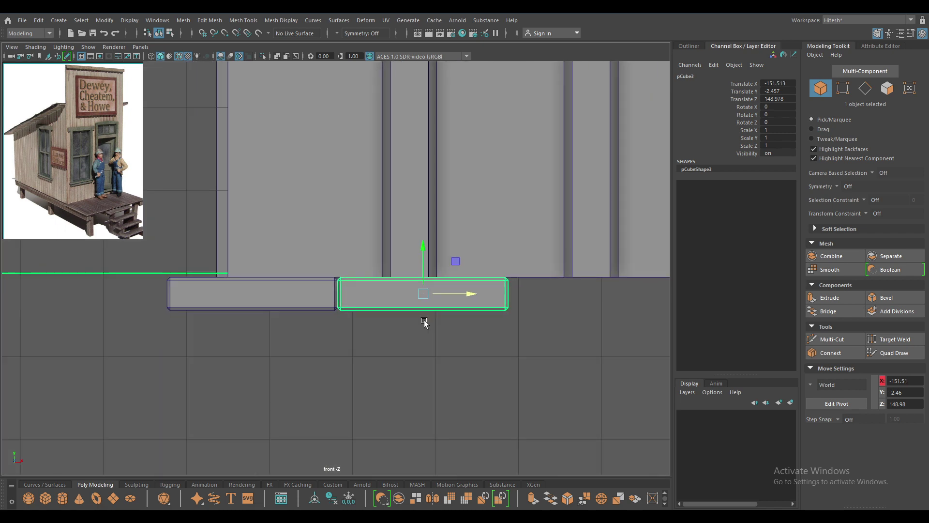
scroll(424, 322, down, 2)
scroll(437, 388, down, 2)
scroll(276, 358, down, 2)
scroll(167, 303, down, 2)
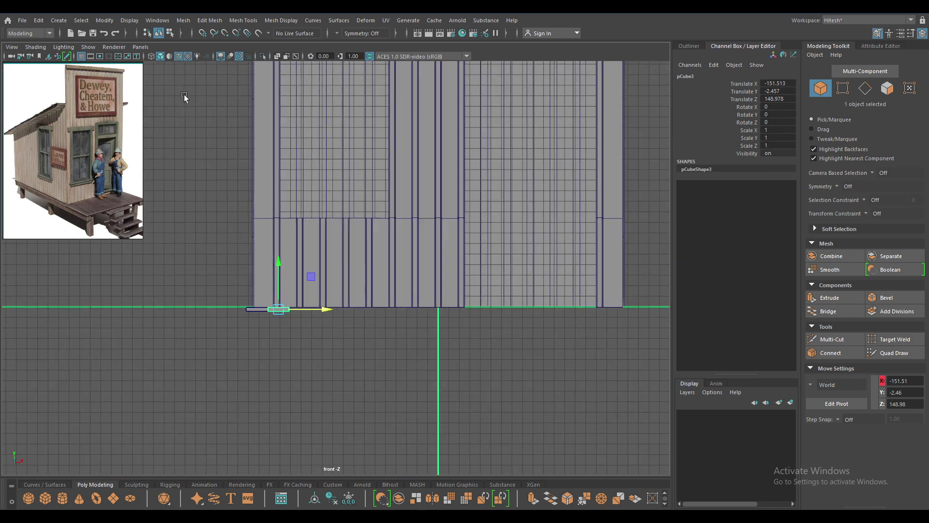
alt+middle_drag(369, 276, 171, 310)
key(shift+d)
key(shift+d)
key(shift+d)
key(shift+d)
key(shift+d)
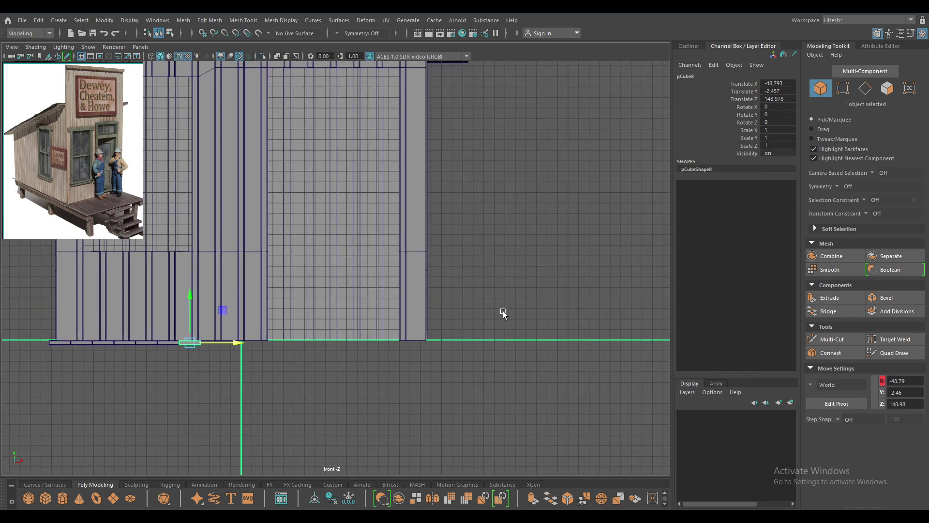
key(shift+d)
key(shift+d)
key(shift+d)
key(shift+d)
key(shift+d)
key(shift+d)
key(shift+d)
key(shift+d)
key(shift+d)
key(shift+d)
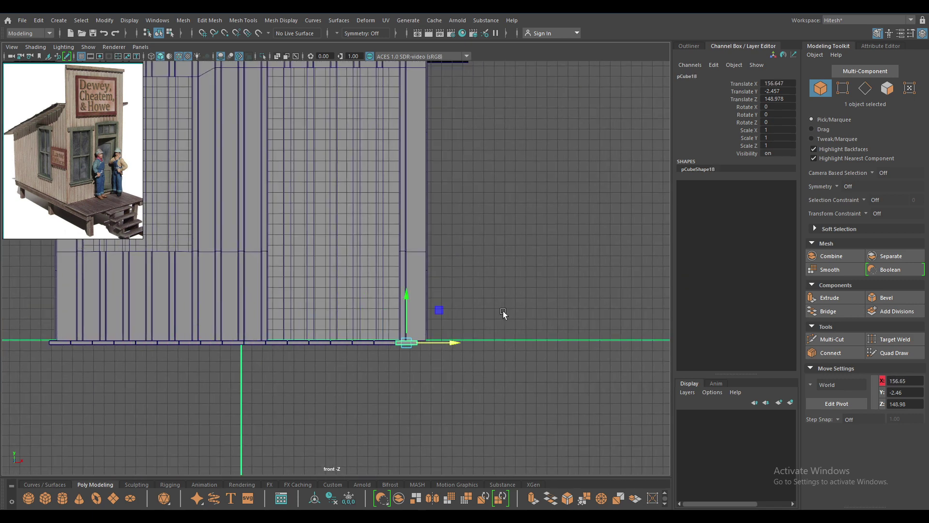
key(shift+d)
key(space)
mouse_move(504, 312)
mouse_down()
mouse_move(486, 272)
mouse_move(446, 355)
mouse_move(332, 262)
mouse_up()
scroll(490, 302, down, 5)
scroll(446, 355, up, 3)
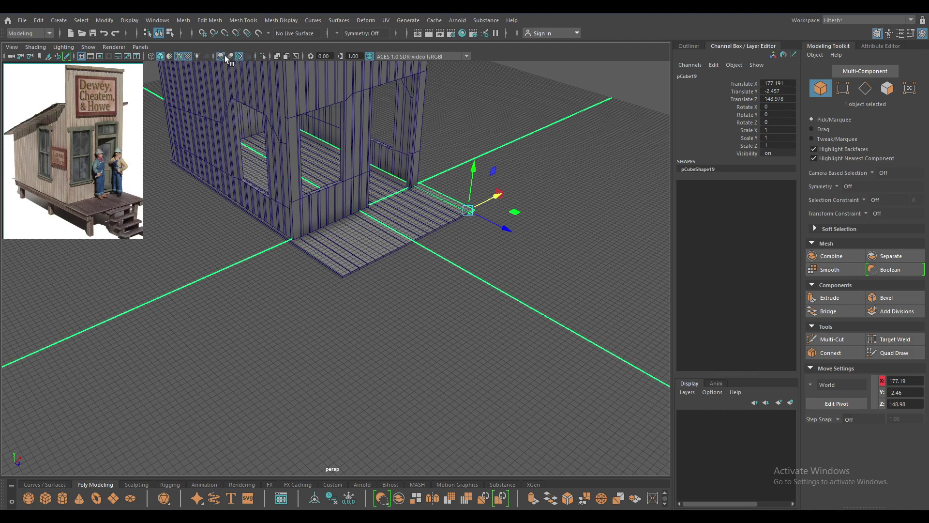
Step: Turn off wireframe-on-shaded, select the deck boards, then orbit to inspect the storefront
click(183, 59)
scroll(318, 349, up, 5)
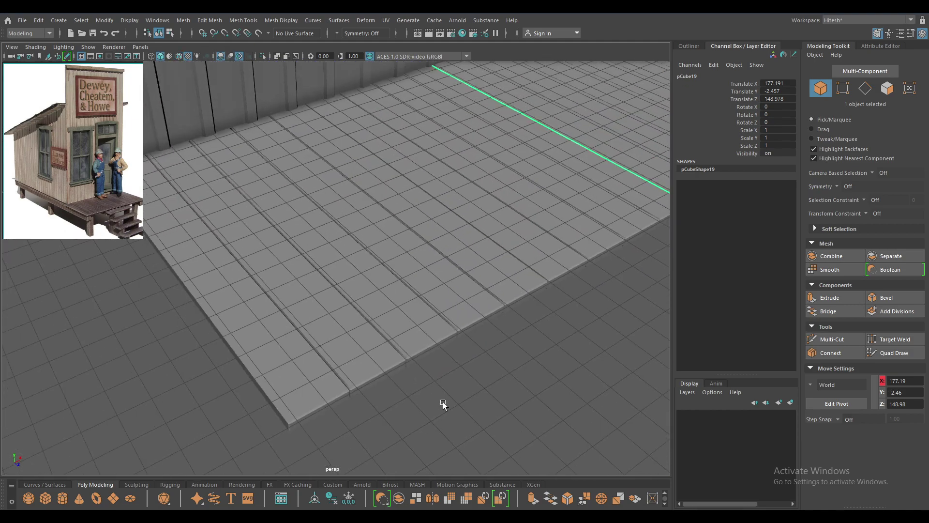
scroll(442, 405, down, 5)
mouse_move(351, 180)
alt+mouse_down()
mouse_move(385, 214)
mouse_move(359, 223)
mouse_move(395, 245)
mouse_move(338, 250)
mouse_move(491, 306)
mouse_move(332, 325)
mouse_move(196, 275)
mouse_move(189, 261)
alt+mouse_up()
alt+drag(188, 261, 476, 306)
click(576, 227)
alt+drag(576, 227, 611, 213)
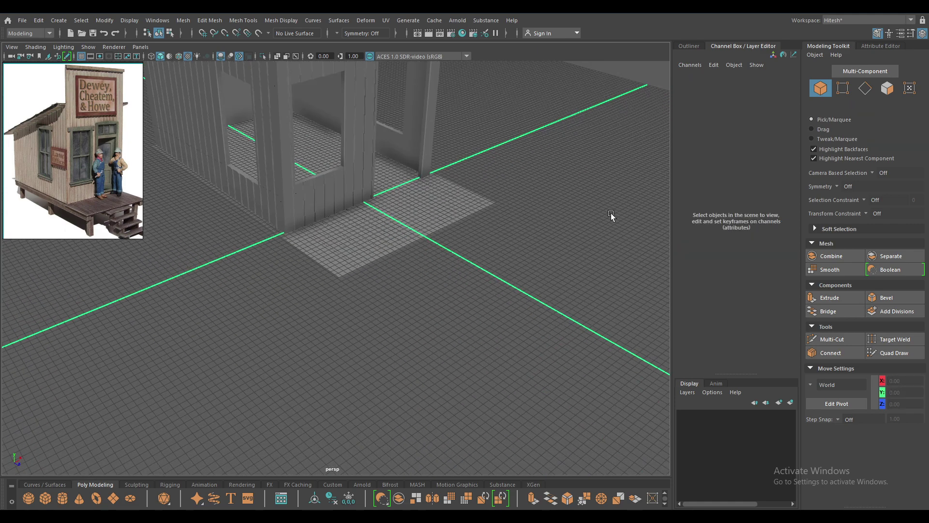
mouse_move(348, 254)
alt+mouse_down()
mouse_move(321, 230)
mouse_move(318, 272)
mouse_move(257, 161)
mouse_move(258, 188)
mouse_move(301, 291)
mouse_move(303, 268)
mouse_move(339, 297)
mouse_move(292, 169)
mouse_move(339, 155)
alt+mouse_up()
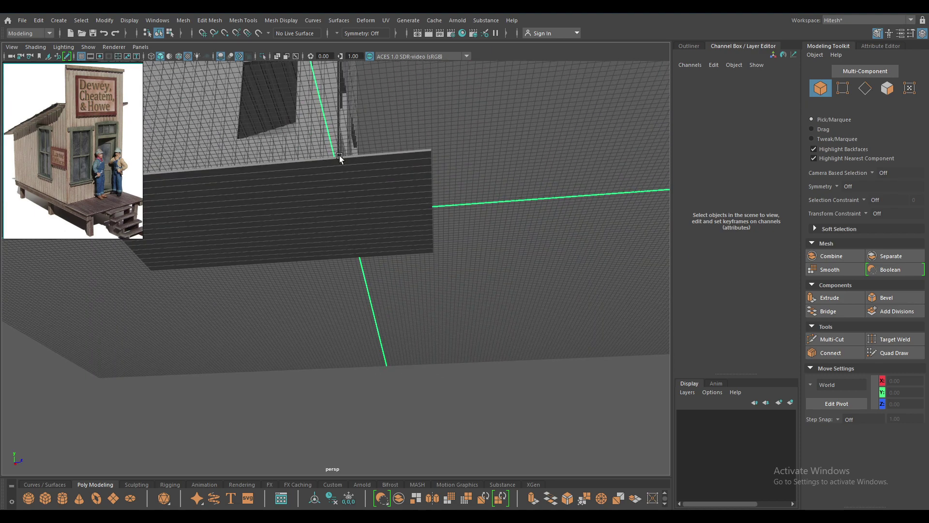
mouse_move(338, 155)
alt+mouse_down()
mouse_move(320, 197)
mouse_move(278, 108)
mouse_move(291, 104)
alt+mouse_up()
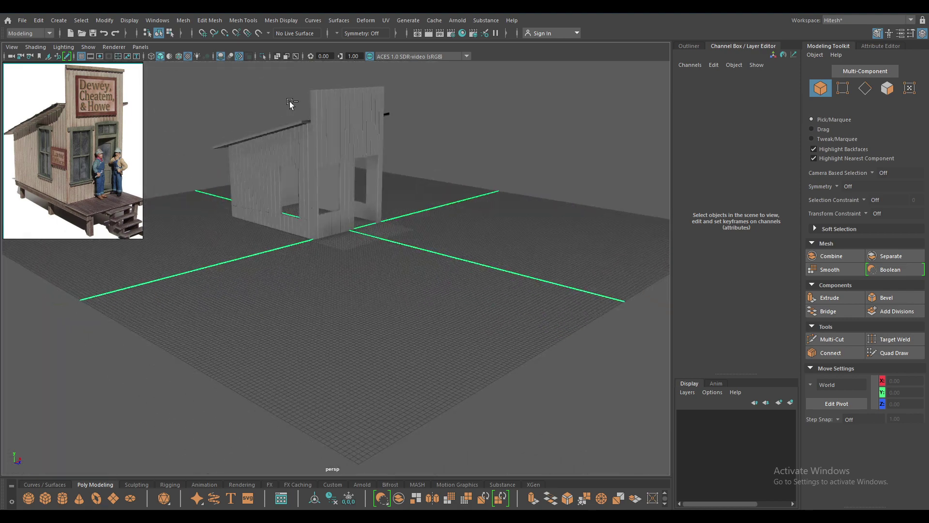
mouse_move(339, 184)
alt+mouse_down()
mouse_move(349, 225)
mouse_move(342, 353)
mouse_move(307, 295)
mouse_move(405, 293)
mouse_move(440, 349)
mouse_move(487, 324)
mouse_move(483, 266)
mouse_move(501, 271)
mouse_move(504, 246)
mouse_move(501, 264)
alt+mouse_up()
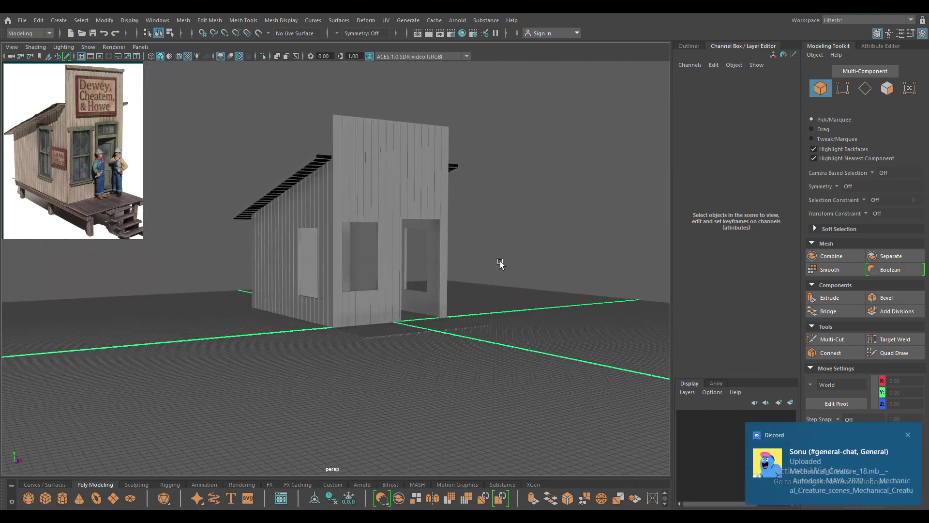
click(899, 495)
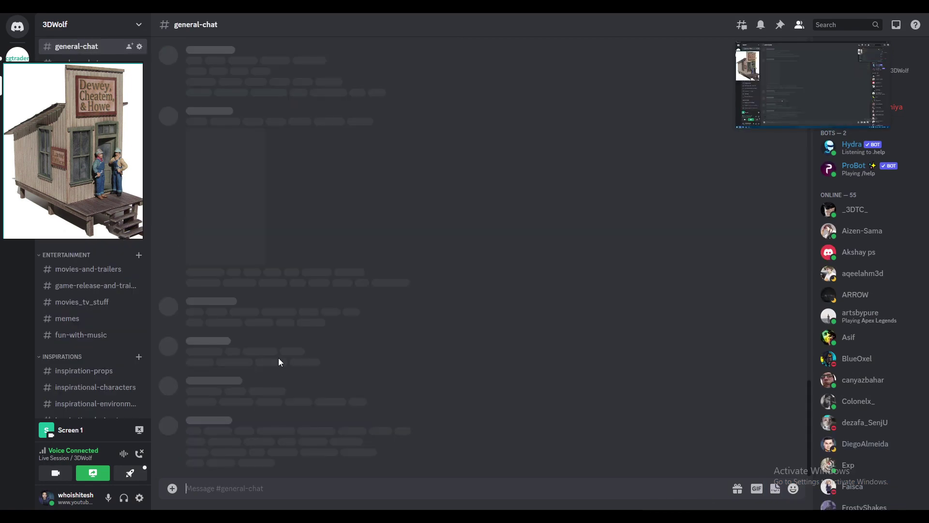
click(368, 408)
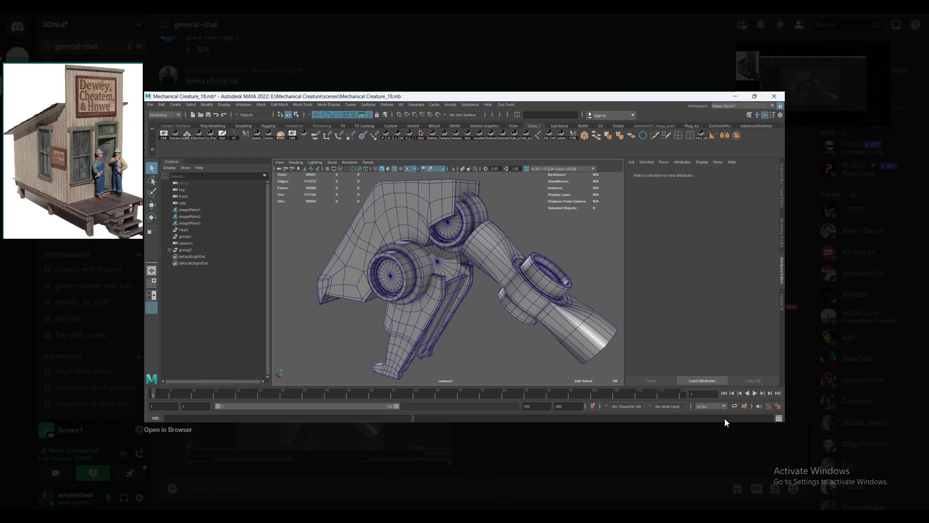
click(592, 456)
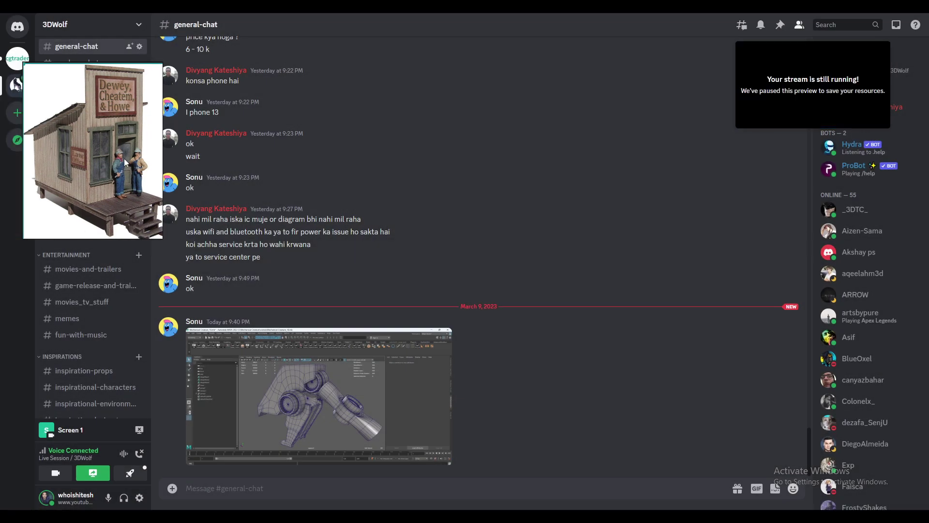
drag(124, 159, 244, 120)
scroll(138, 208, down, 5)
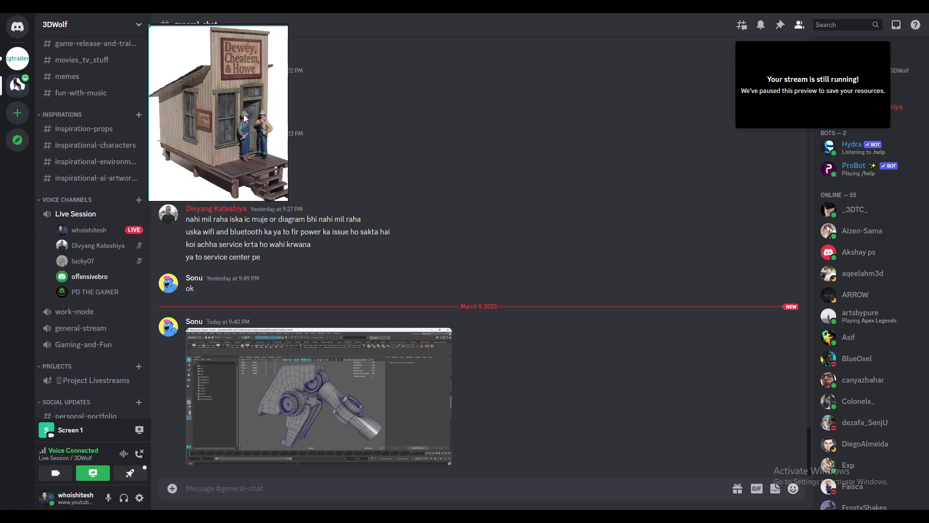
drag(243, 114, 117, 130)
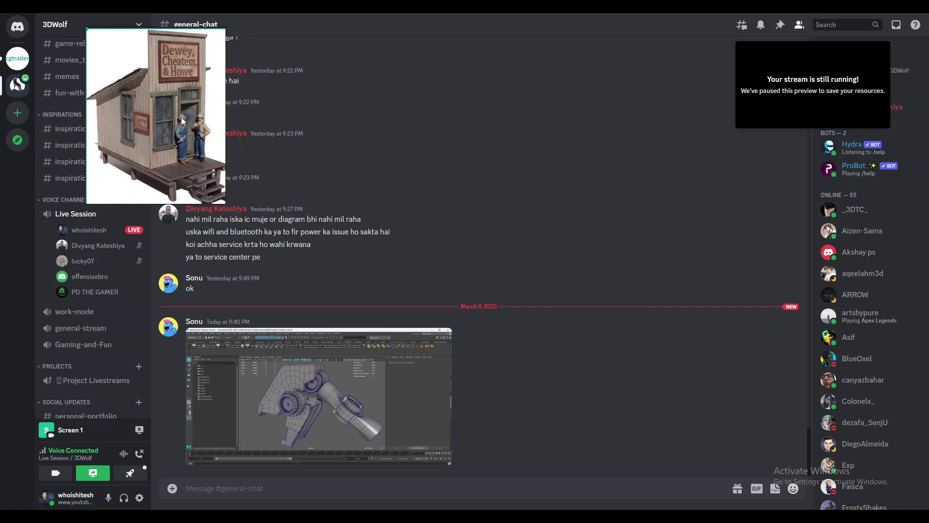
click(296, 411)
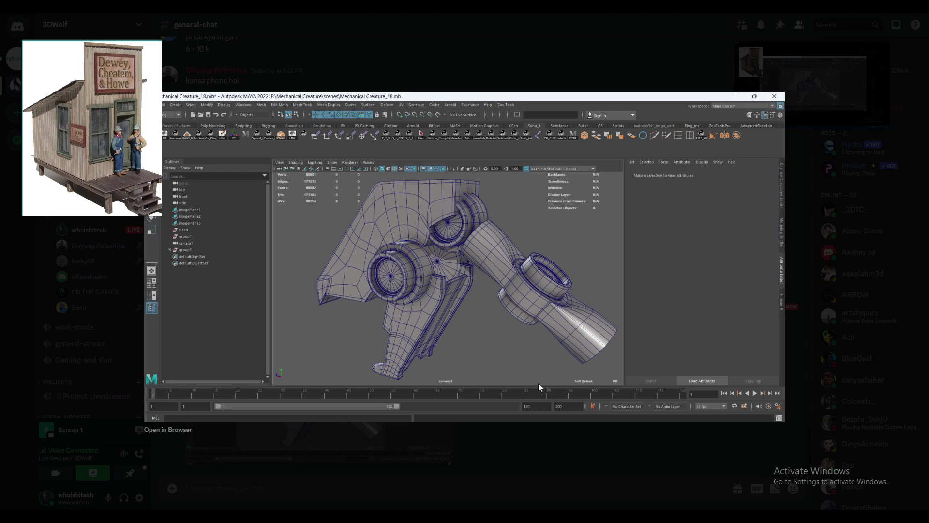
click(508, 449)
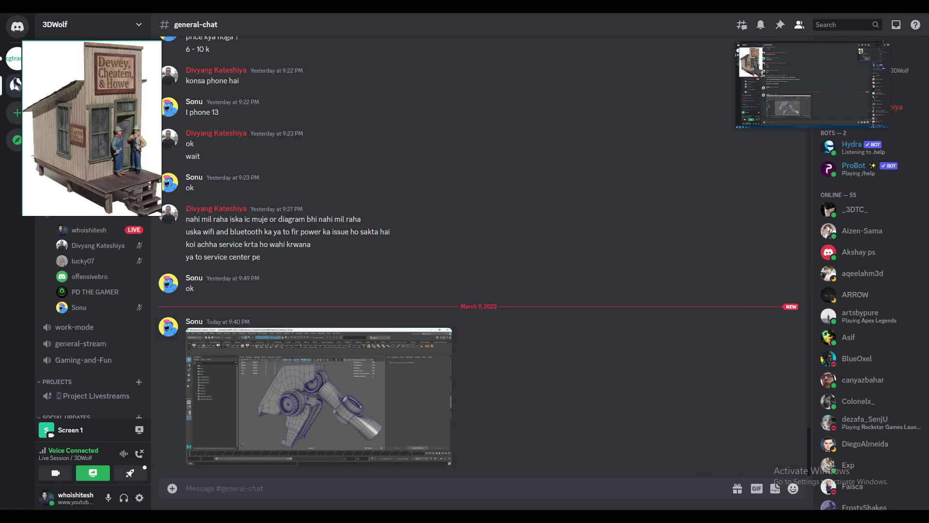
click(889, 6)
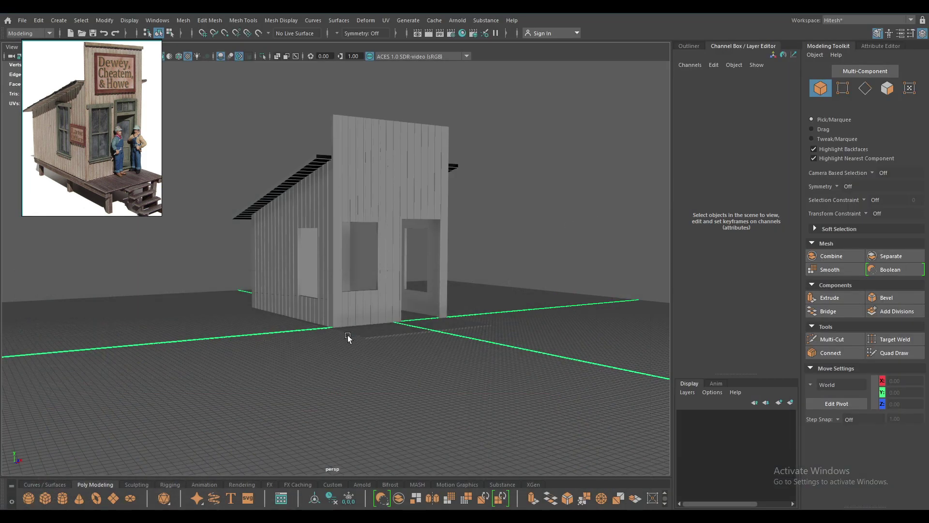
Step: Create a cube and scale it into a tall, narrow post
mouse_move(349, 339)
alt+mouse_down()
mouse_move(319, 307)
mouse_move(352, 347)
mouse_move(264, 352)
mouse_move(328, 311)
mouse_move(363, 326)
alt+mouse_up()
shift+right_click(524, 242)
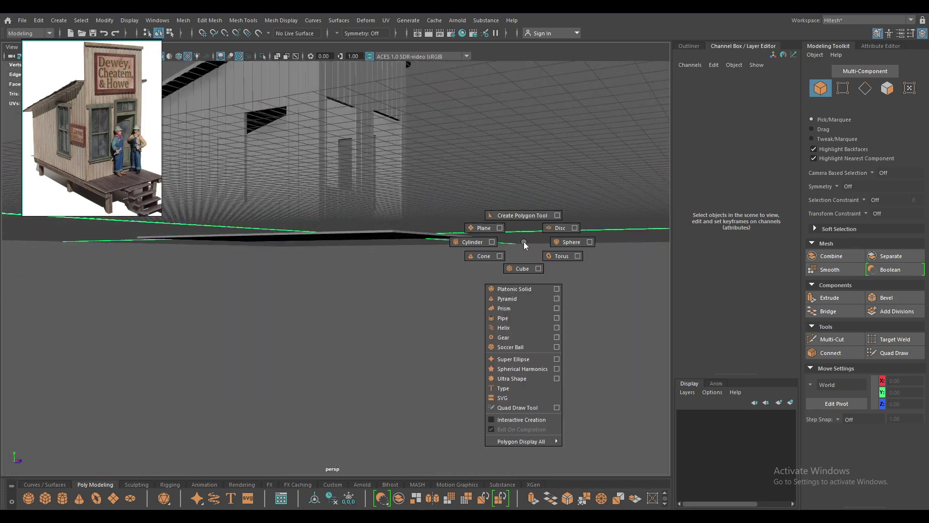
click(521, 270)
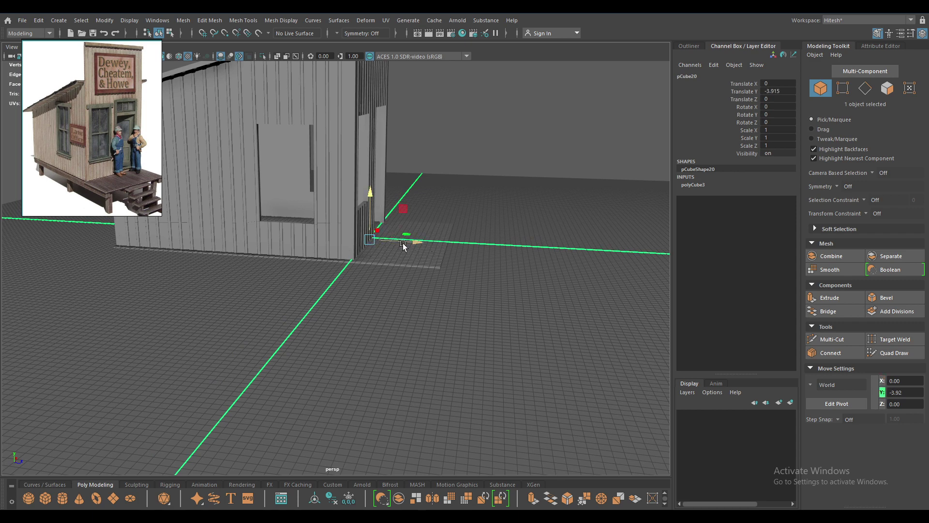
mouse_move(403, 246)
mouse_down()
mouse_move(535, 249)
mouse_move(504, 276)
mouse_up()
key(r)
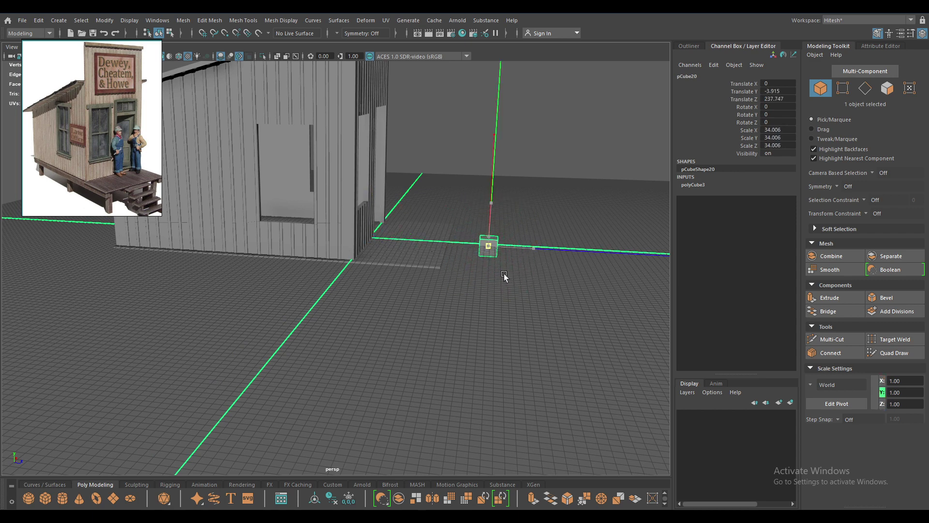
drag(491, 202, 518, 139)
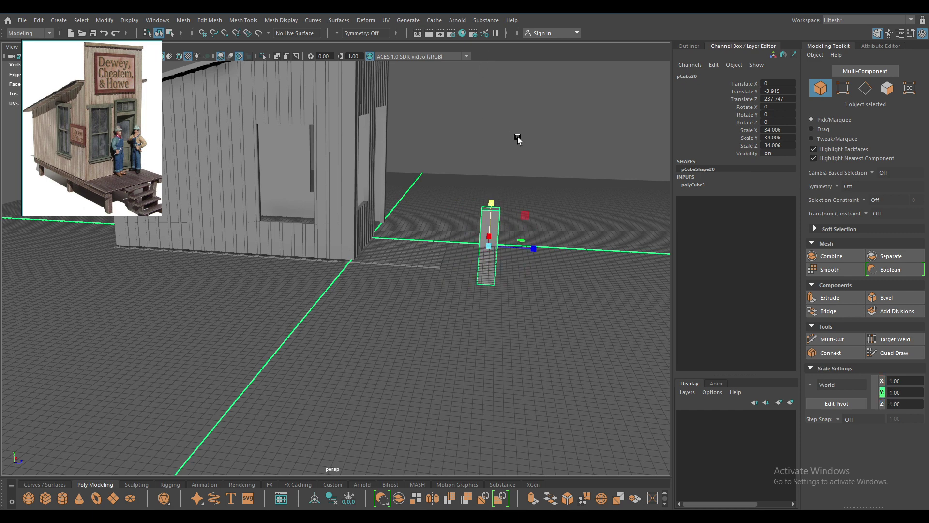
drag(489, 246, 483, 274)
Step: In the Front view, move the post left and down under the deck's wall corner
key(space)
key(w)
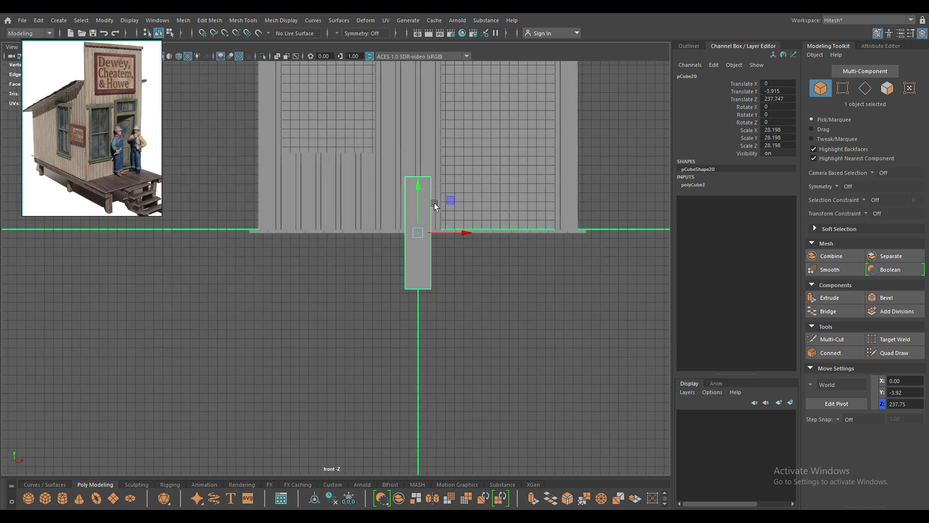
drag(461, 234, 273, 234)
key(r)
key(w)
drag(284, 193, 286, 227)
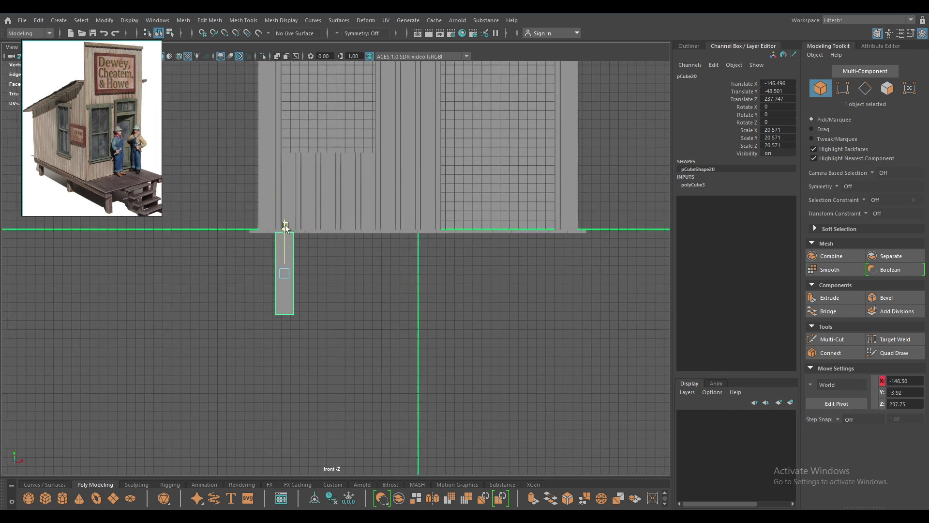
scroll(368, 242, up, 4)
scroll(436, 252, up, 2)
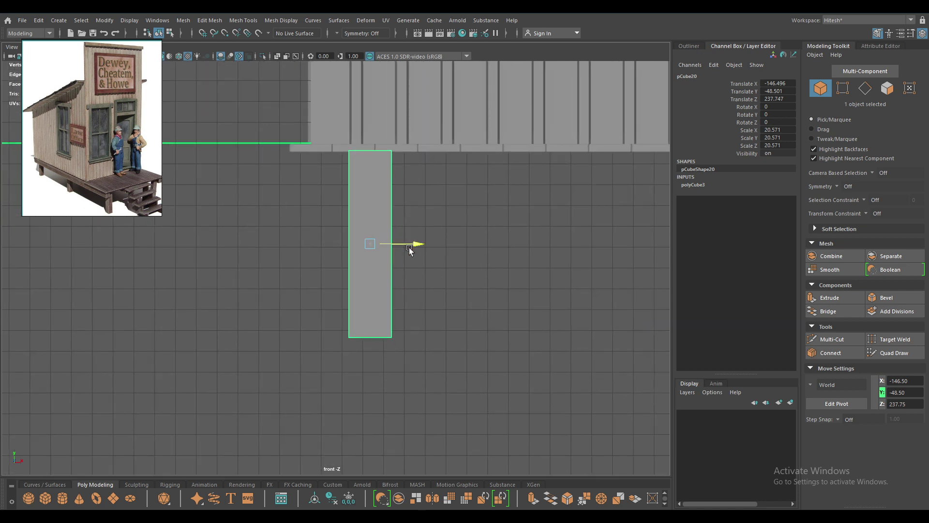
drag(409, 249, 384, 255)
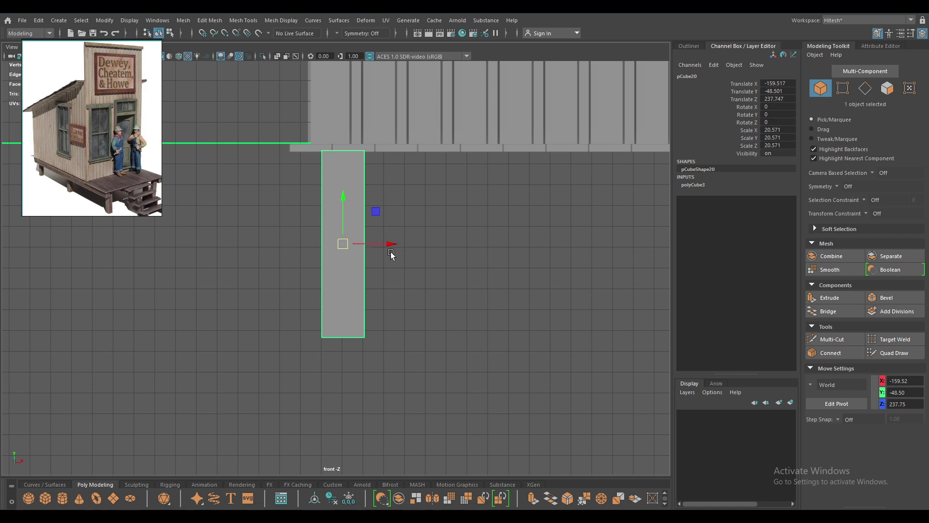
click(378, 250)
click(338, 234)
drag(391, 249, 398, 254)
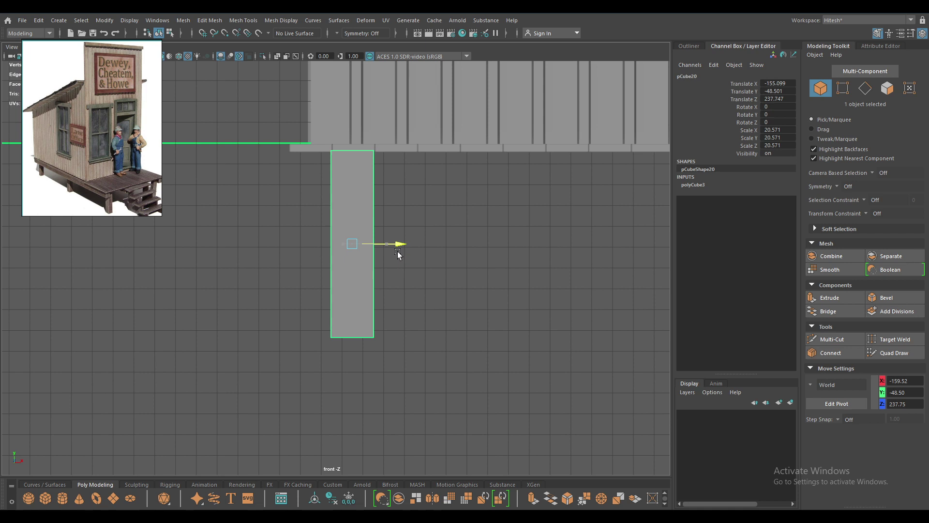
drag(398, 255, 356, 242)
Step: In the side view, slide the post to the deck's front edge with its top meeting the floor
key(space)
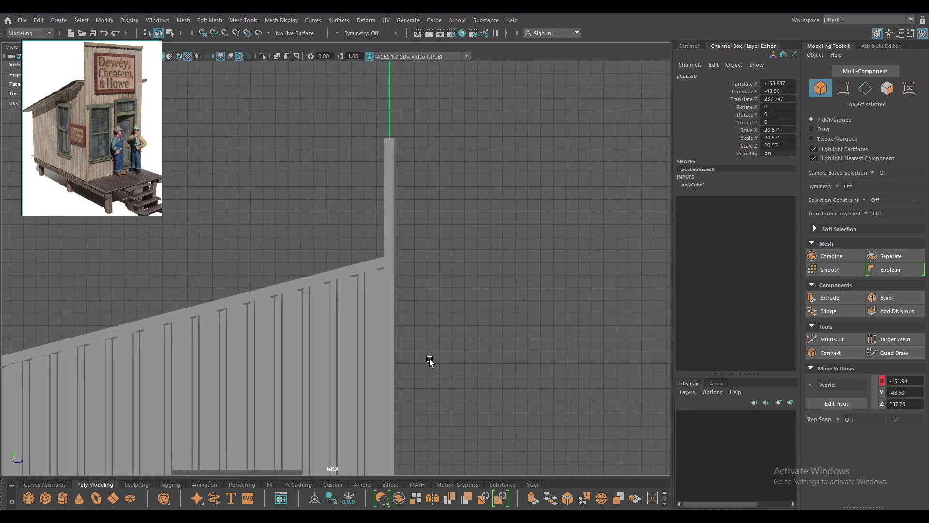
scroll(513, 232, down, 2)
scroll(504, 264, down, 2)
scroll(262, 332, down, 1)
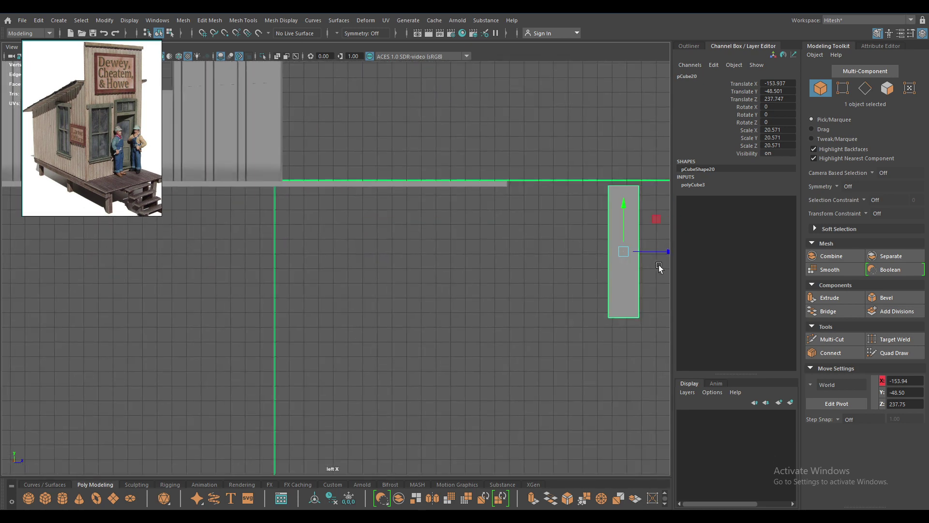
drag(660, 251, 527, 274)
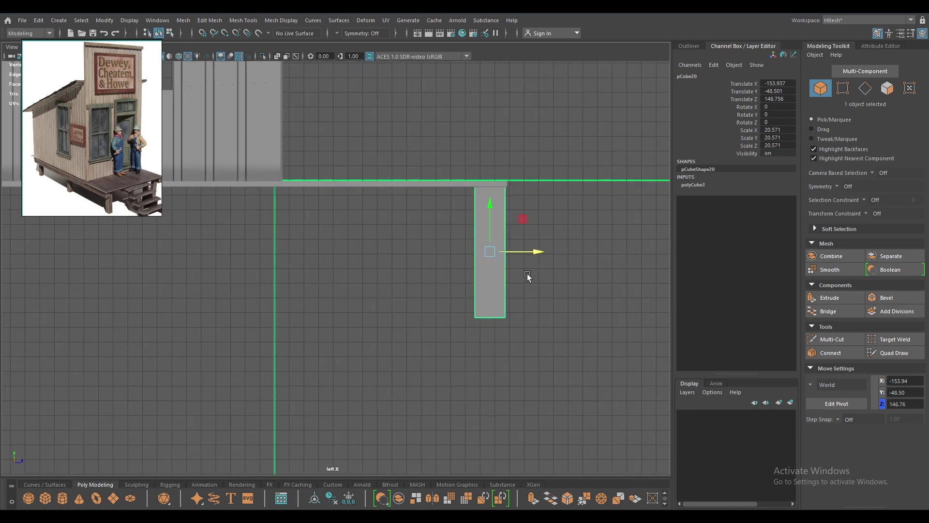
key(f)
scroll(535, 279, down, 1)
scroll(423, 235, up, 1)
drag(434, 301, 361, 316)
key(4)
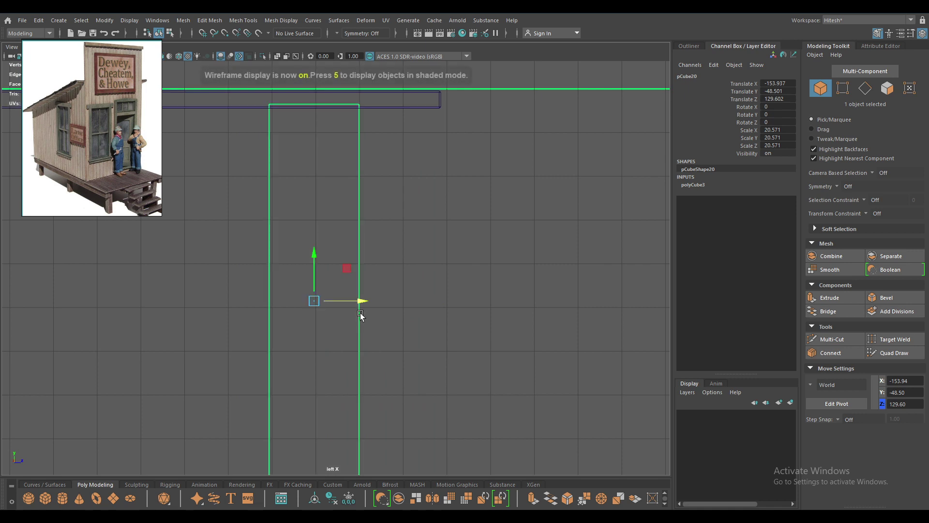
drag(315, 259, 299, 263)
key(5)
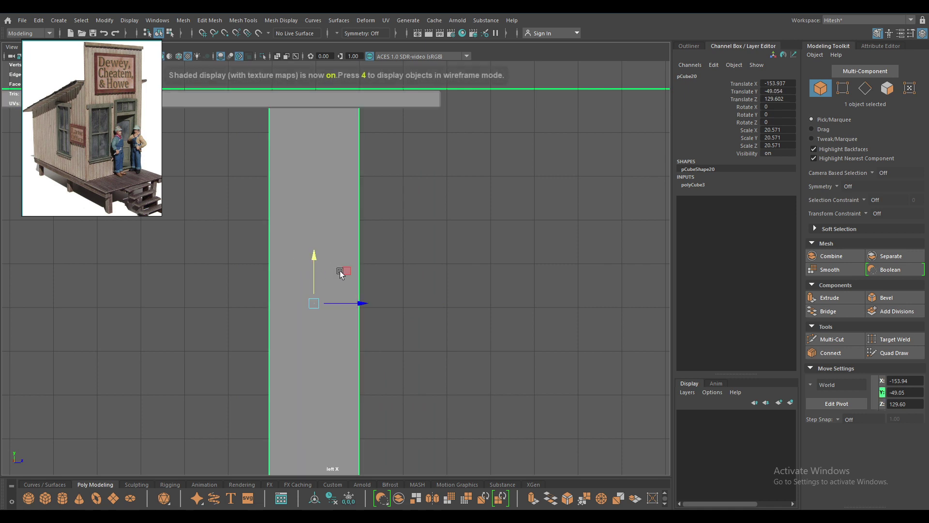
Step: Orbit the perspective view to inspect the post from below the floor
drag(332, 291, 338, 127)
mouse_move(388, 281)
alt+mouse_down()
mouse_move(456, 338)
mouse_move(376, 297)
mouse_move(339, 184)
alt+mouse_up()
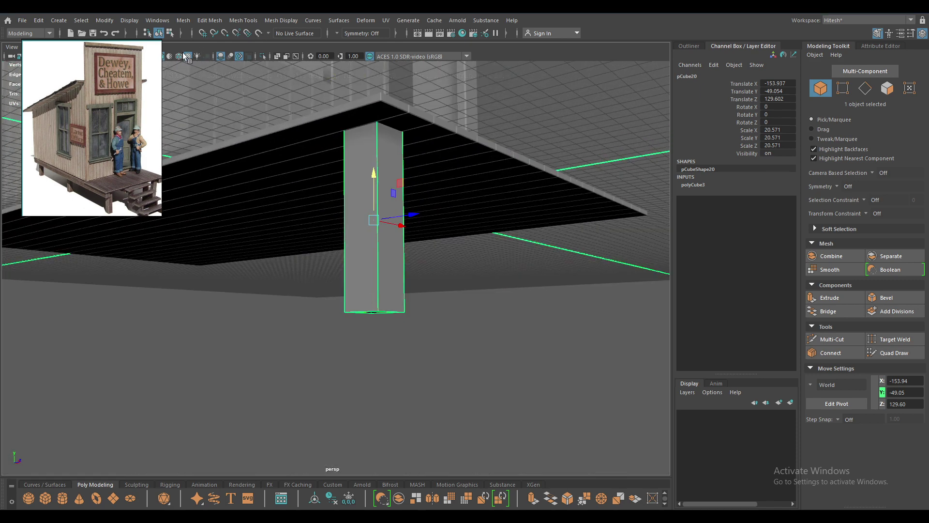
scroll(272, 192, up, 2)
drag(126, 96, 107, 123)
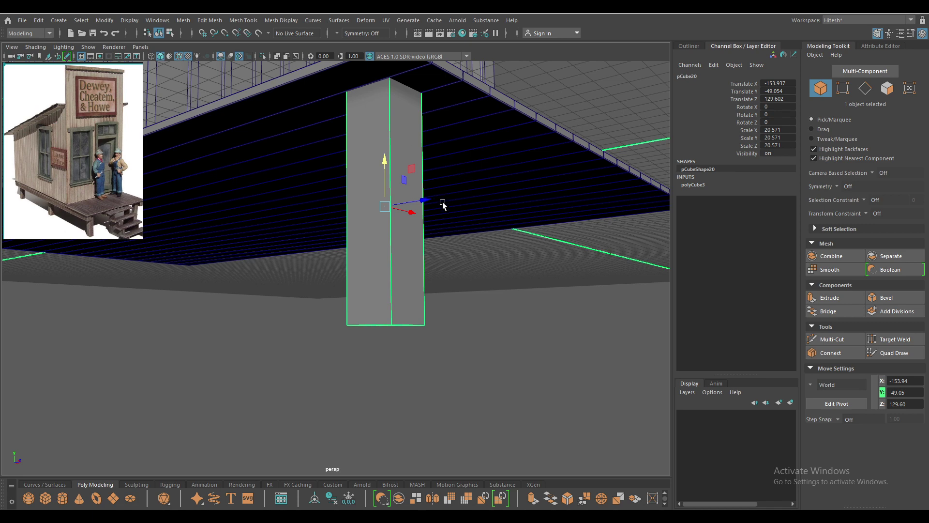
scroll(397, 293, up, 2)
Step: Bevel the post's edges with a thin 0.1 fraction
key(ctrl+b)
alt+drag(414, 280, 530, 268)
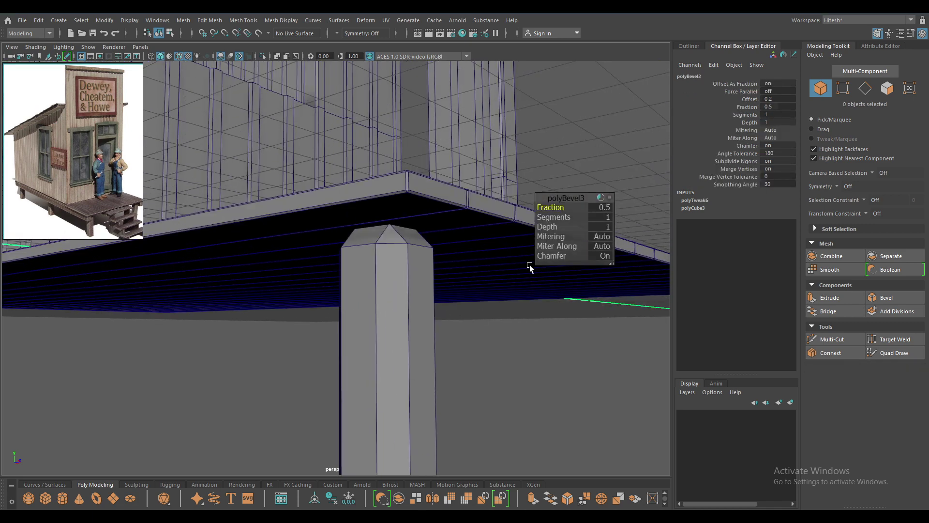
mouse_move(561, 206)
mouse_down()
mouse_move(538, 209)
mouse_move(585, 221)
mouse_up()
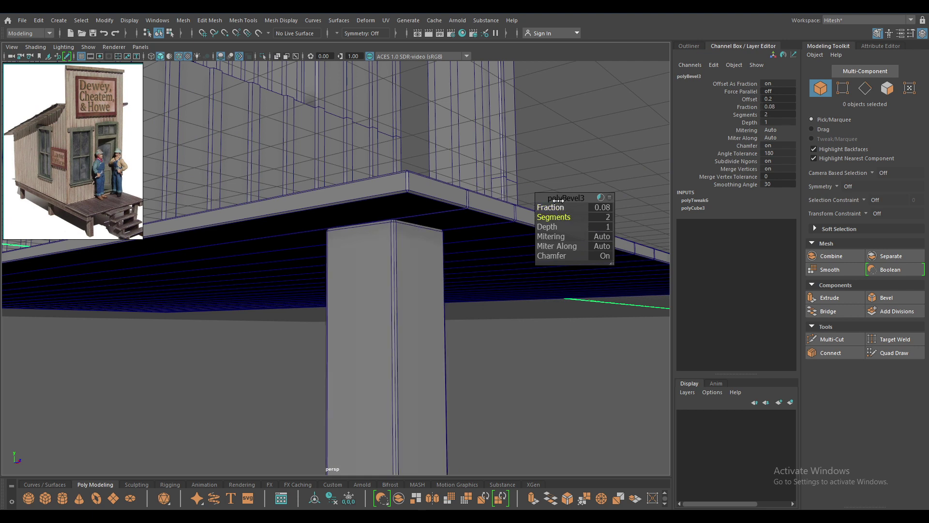
drag(561, 206, 569, 206)
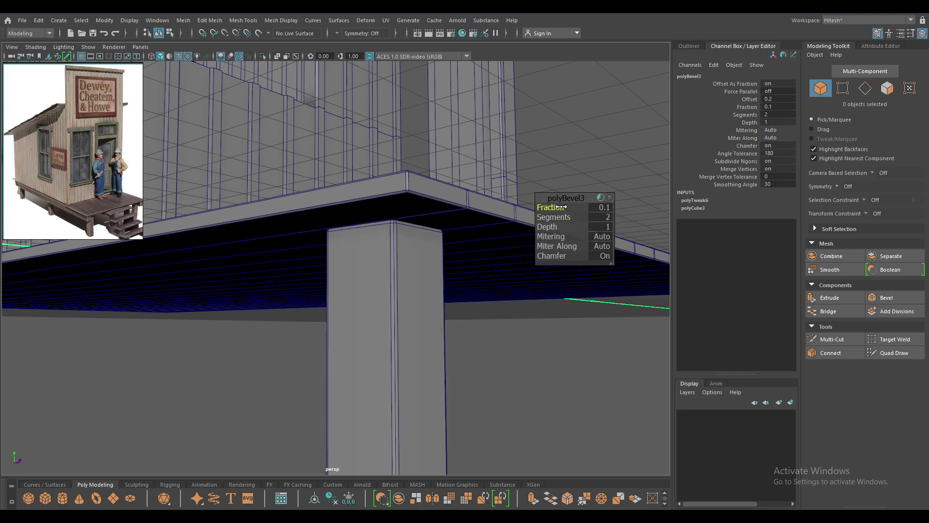
key(w)
click(421, 249)
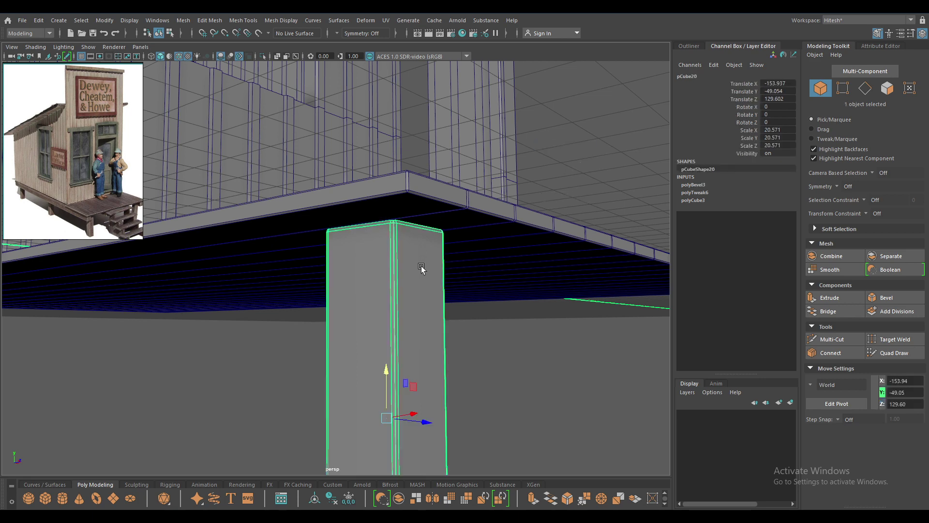
Step: Duplicate the post along the deck and repeat the copy for evenly spaced posts
drag(426, 261, 417, 300)
scroll(417, 300, down, 2)
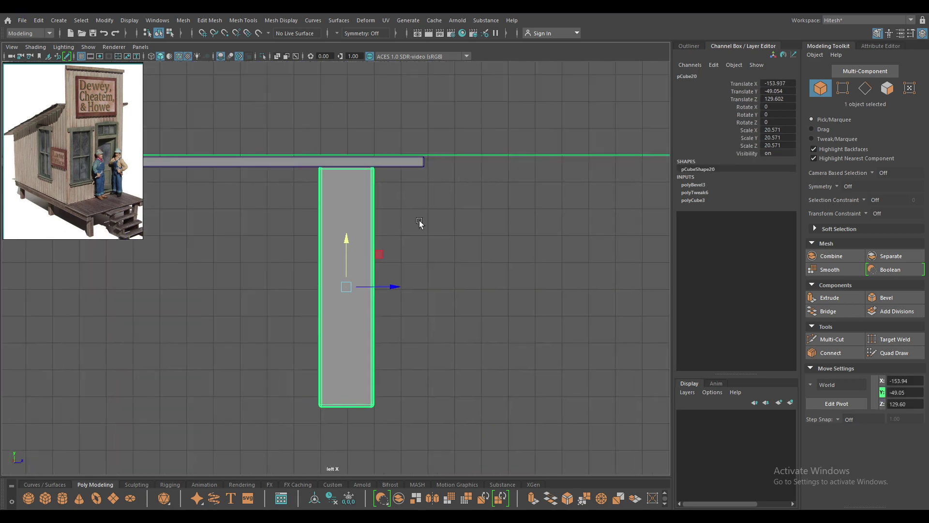
scroll(421, 222, down, 2)
scroll(442, 297, down, 2)
scroll(574, 228, down, 2)
scroll(434, 250, down, 2)
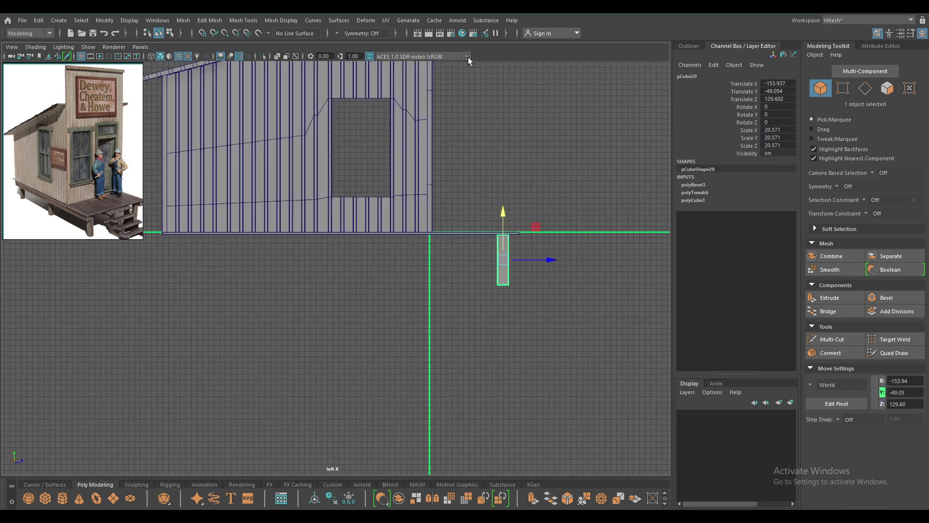
key(ctrl+d)
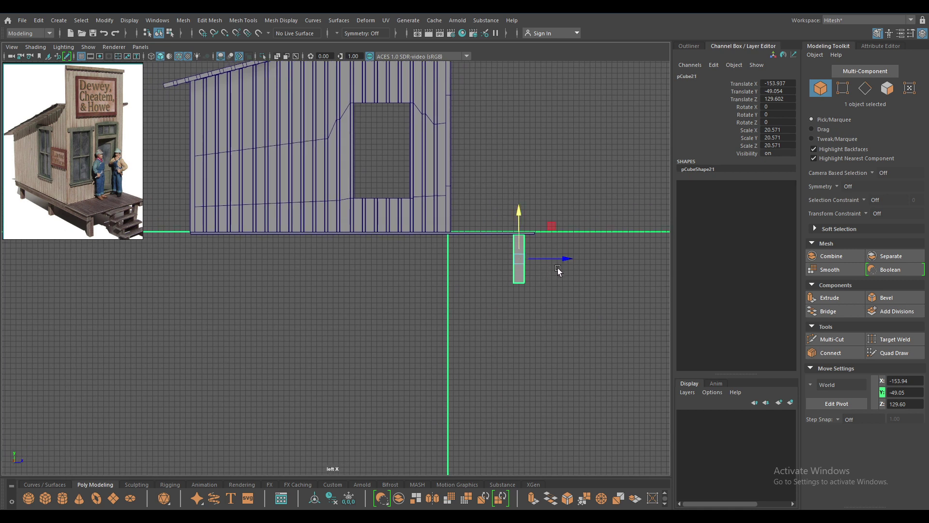
drag(566, 259, 464, 260)
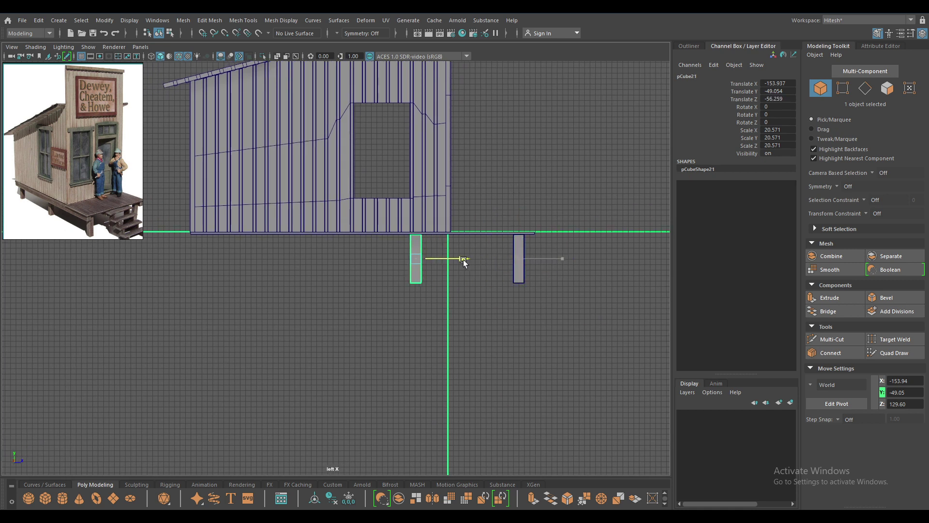
key(shift+d)
key(shift+d)
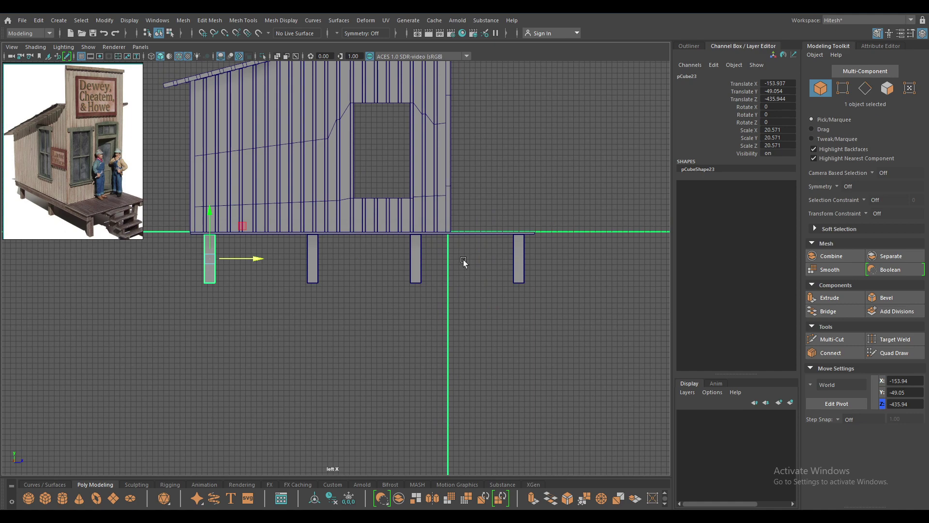
Step: Check the row of posts under the deck, then select one of the middle posts
key(space)
key(space)
mouse_move(462, 147)
alt+mouse_down()
mouse_move(449, 347)
mouse_move(379, 210)
mouse_move(371, 283)
alt+mouse_up()
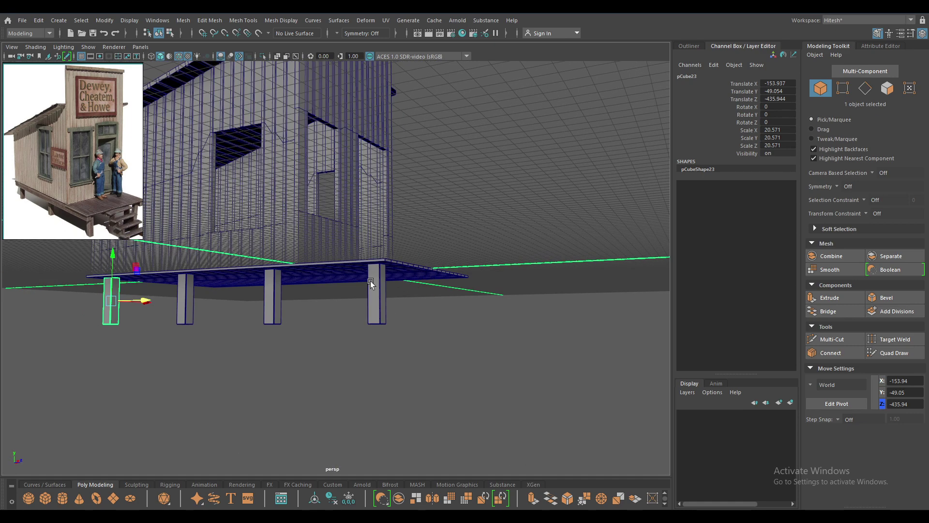
mouse_move(262, 315)
alt+mouse_down()
mouse_move(216, 299)
mouse_move(225, 282)
alt+mouse_up()
key(space)
scroll(257, 291, up, 2)
click(316, 247)
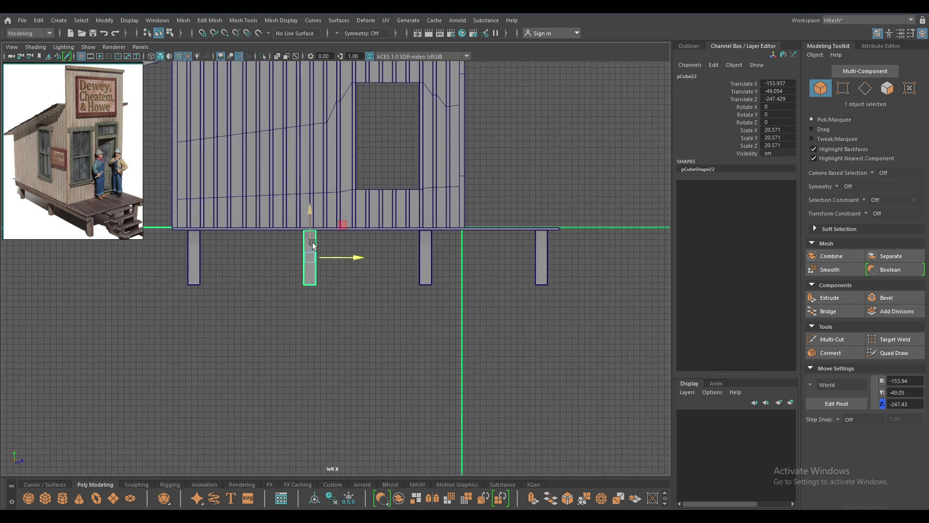
scroll(339, 290, up, 4)
Step: Rotate the selected post flat with snapping and raise it as a bar under the floor
key(e)
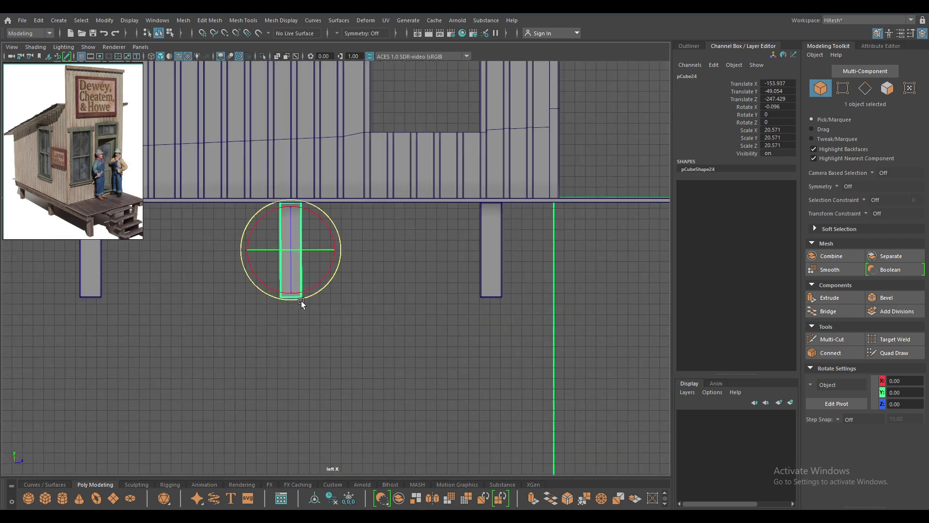
drag(301, 301, 342, 276)
key(ctrl+z)
shift+right_drag(342, 277, 378, 290)
drag(317, 295, 344, 245)
key(w)
drag(289, 202, 289, 163)
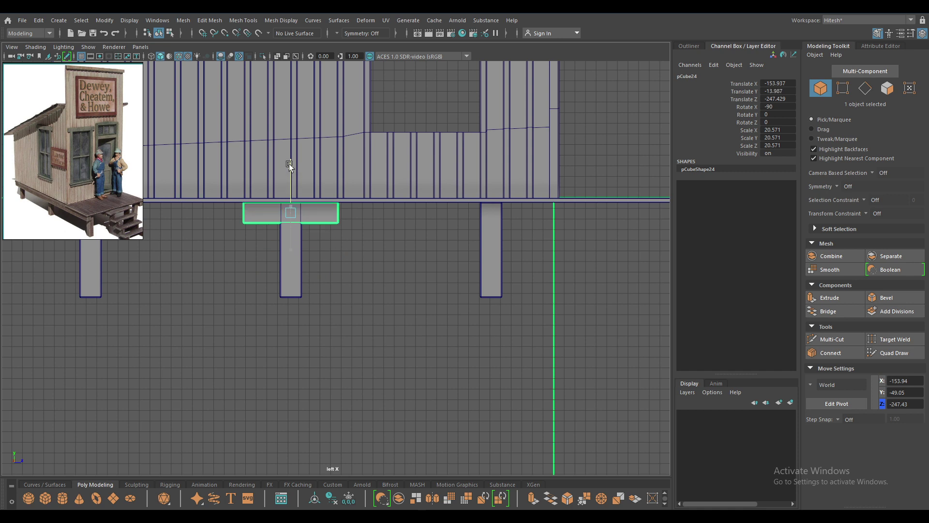
key(f)
scroll(340, 207, up, 3)
mouse_move(340, 207)
mouse_down()
mouse_move(339, 222)
mouse_move(342, 212)
mouse_up()
scroll(349, 232, down, 4)
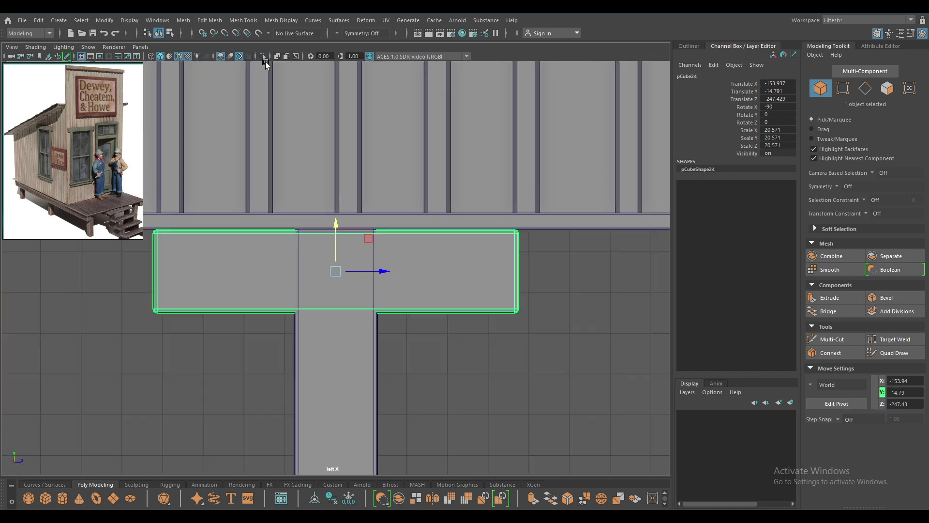
scroll(352, 418, down, 2)
scroll(386, 193, down, 3)
Step: Stretch the bar's end vertices along the deck out to the far right post
key(F9)
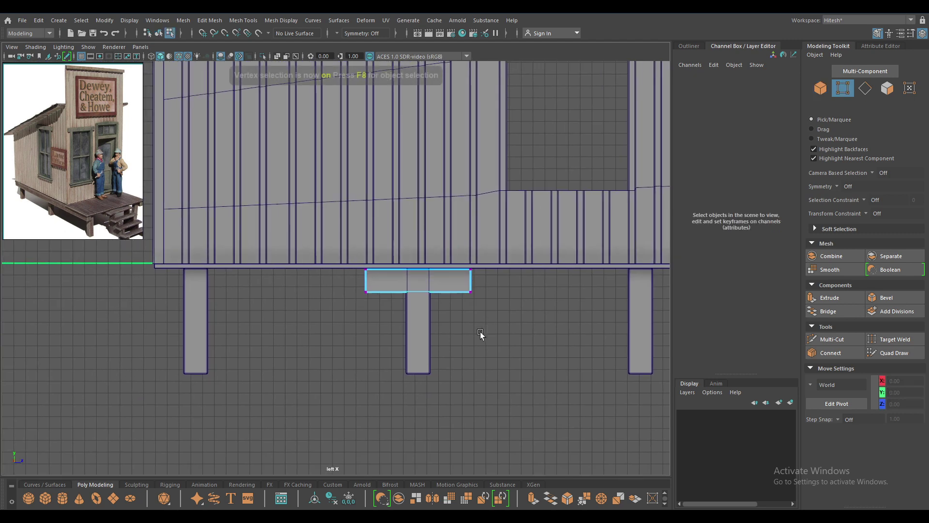
drag(482, 334, 365, 232)
drag(449, 281, 213, 284)
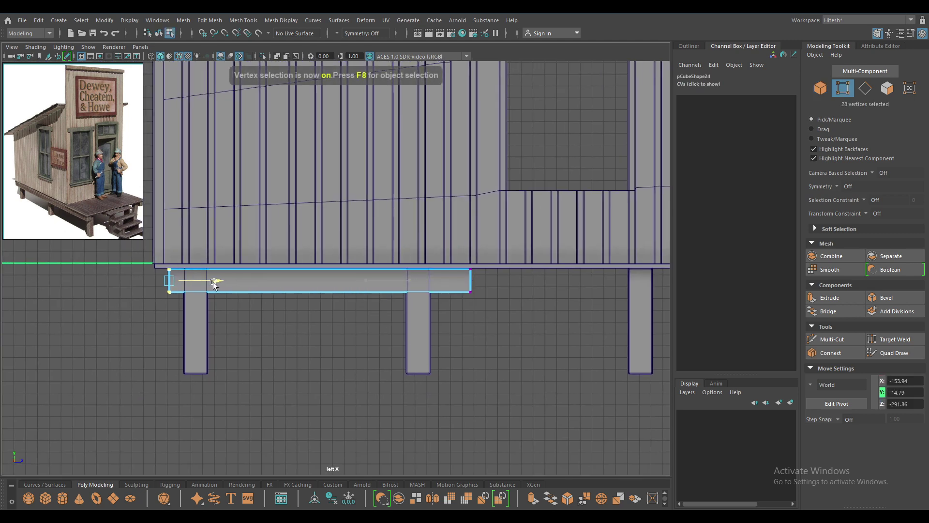
scroll(442, 371, down, 2)
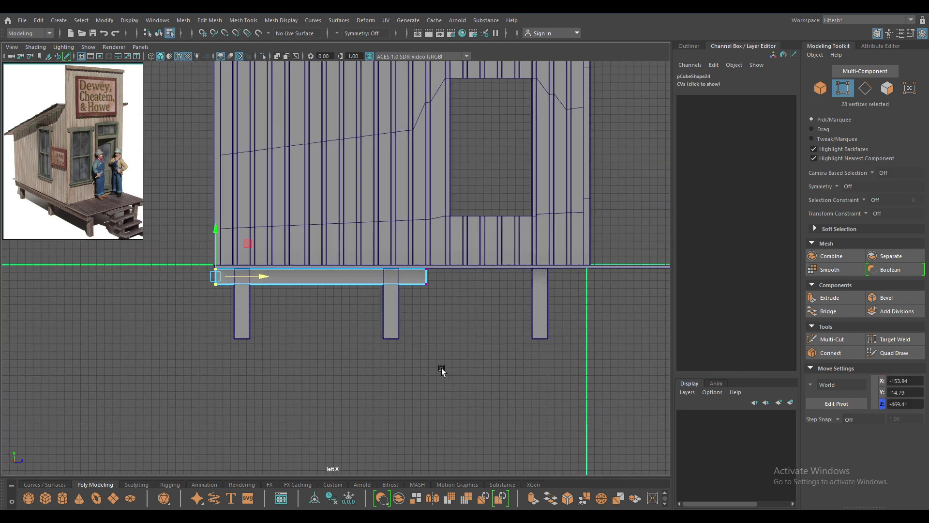
drag(442, 372, 379, 182)
alt+middle_drag(530, 304, 291, 329)
scroll(230, 276, down, 2)
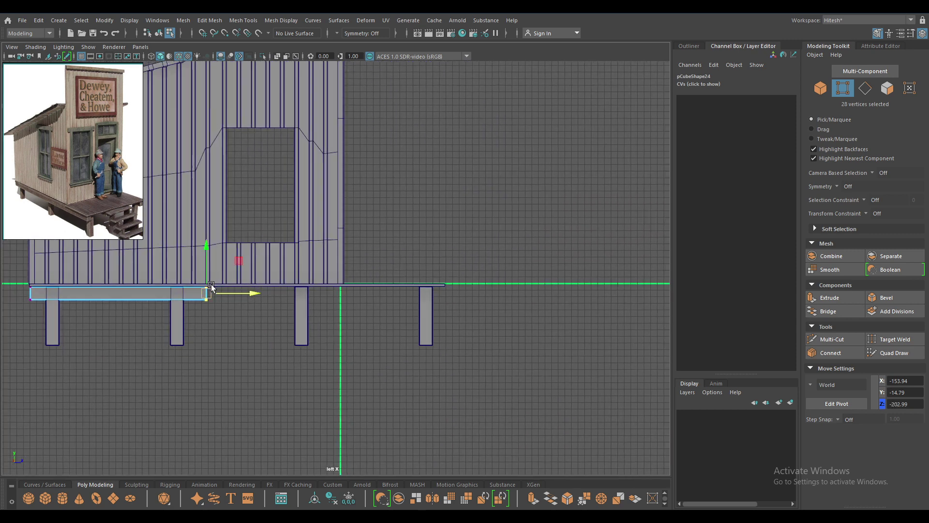
mouse_move(263, 290)
mouse_down()
mouse_move(388, 293)
mouse_move(478, 334)
mouse_up()
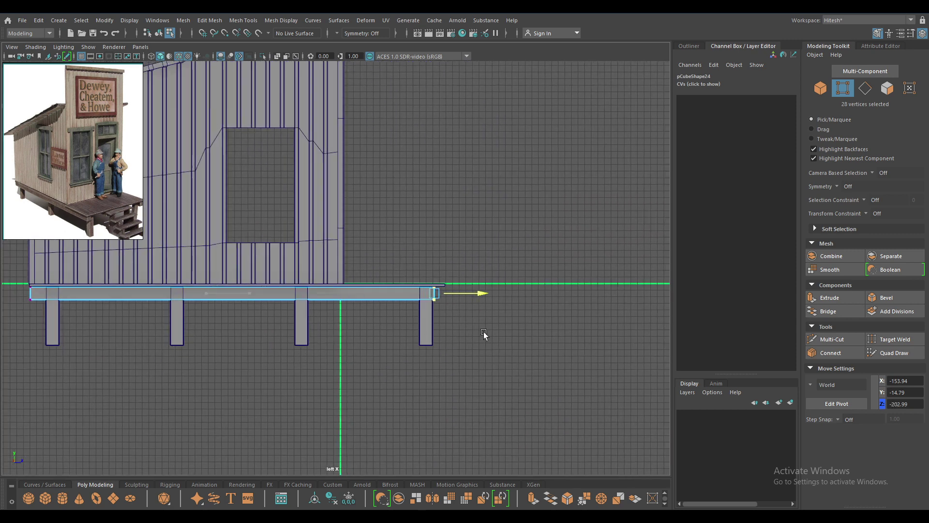
middle_drag(484, 333, 490, 332)
Step: In the Front view, slide the bar left along X to line up with the posts
key(space)
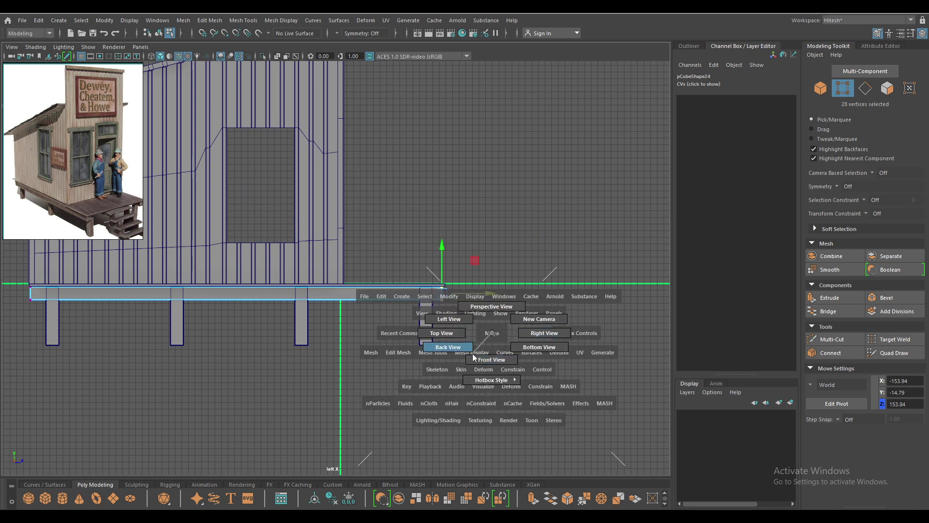
click(474, 358)
right_drag(385, 94, 424, 85)
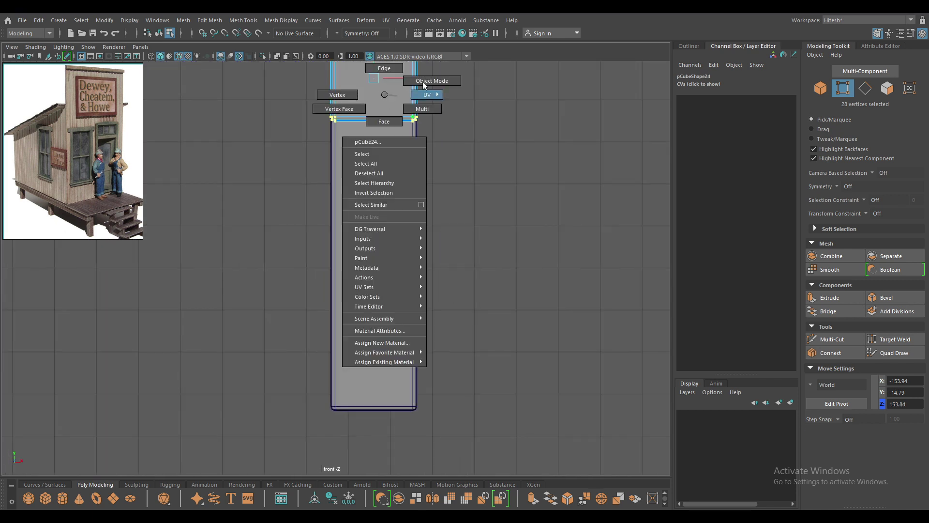
scroll(429, 359, up, 3)
scroll(490, 367, up, 2)
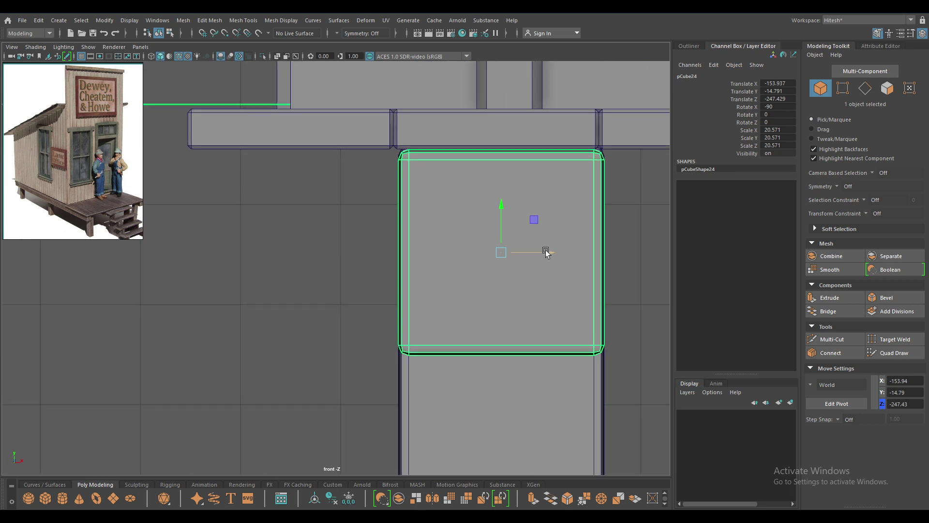
drag(546, 252, 339, 257)
Step: In perspective with the wireframe overlay off, marquee-select the beam and corner leg pieces
key(space)
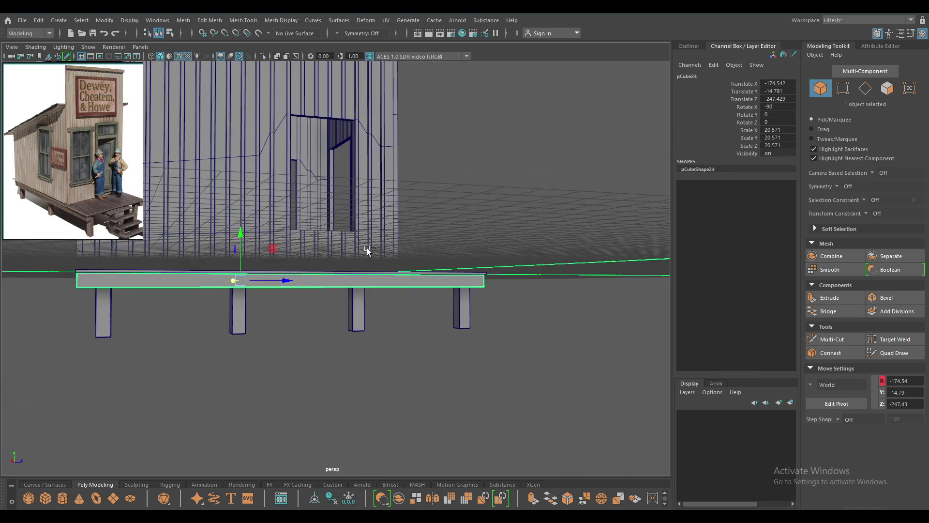
key(6)
click(477, 443)
alt+drag(477, 443, 306, 286)
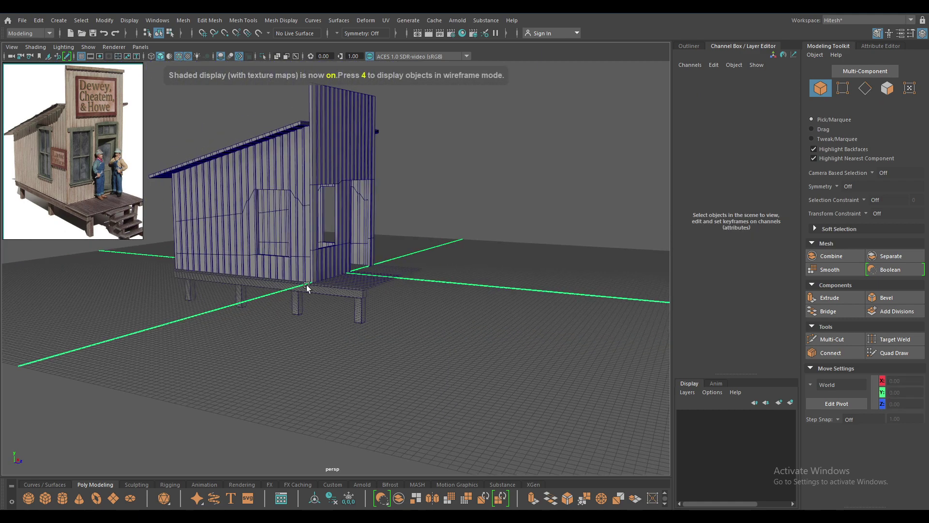
click(171, 57)
mouse_move(241, 142)
alt+mouse_down()
mouse_move(211, 268)
mouse_move(266, 315)
mouse_move(190, 270)
mouse_move(191, 278)
alt+mouse_up()
alt+drag(269, 326, 255, 335)
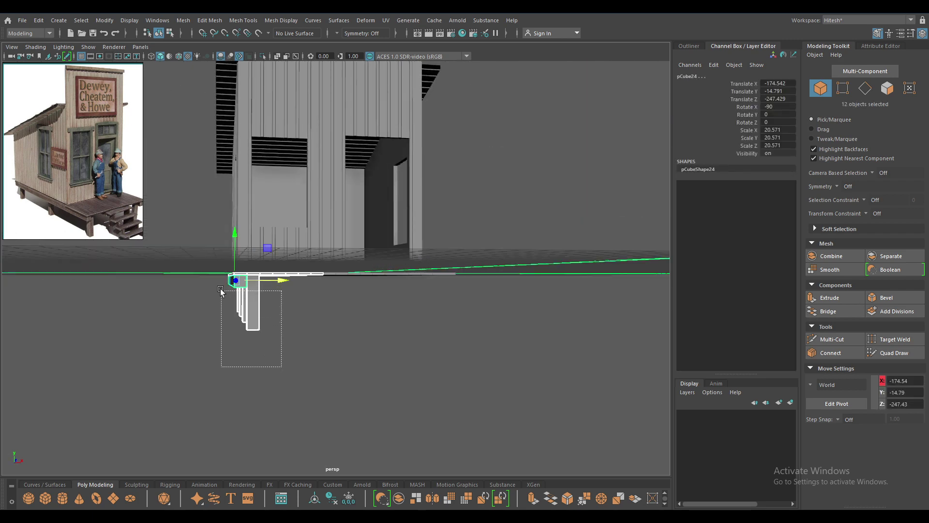
drag(217, 286, 218, 287)
alt+drag(218, 287, 268, 319)
shift+right_click(268, 318)
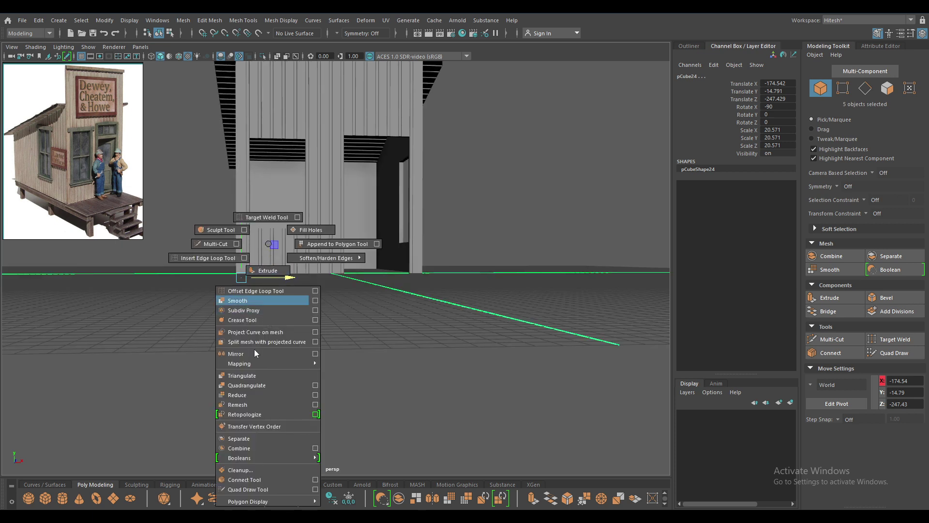
Step: Combine the leg pieces, pivot them on the centre line, and mirror a copy to the right corner
click(242, 448)
key(space)
drag(351, 319, 347, 334)
scroll(317, 310, down, 3)
scroll(266, 276, down, 4)
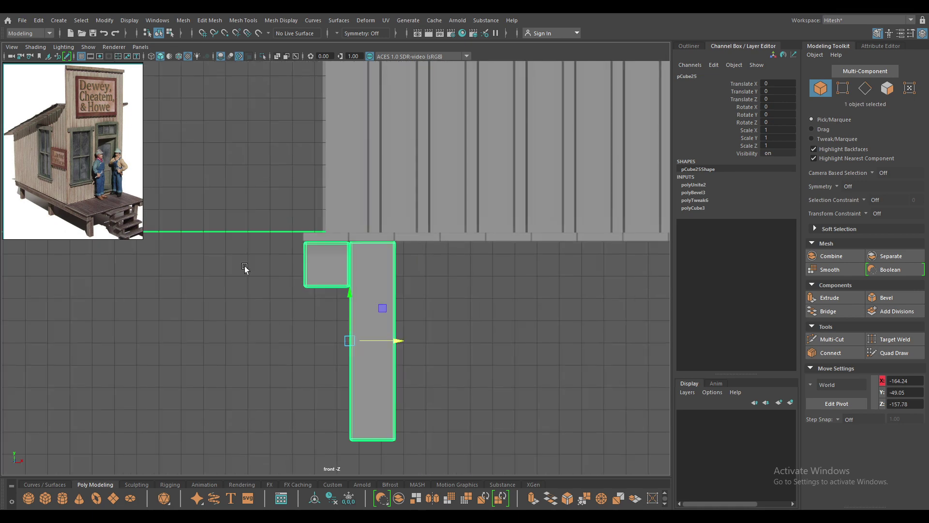
scroll(334, 305, down, 2)
scroll(412, 349, down, 3)
key(d)
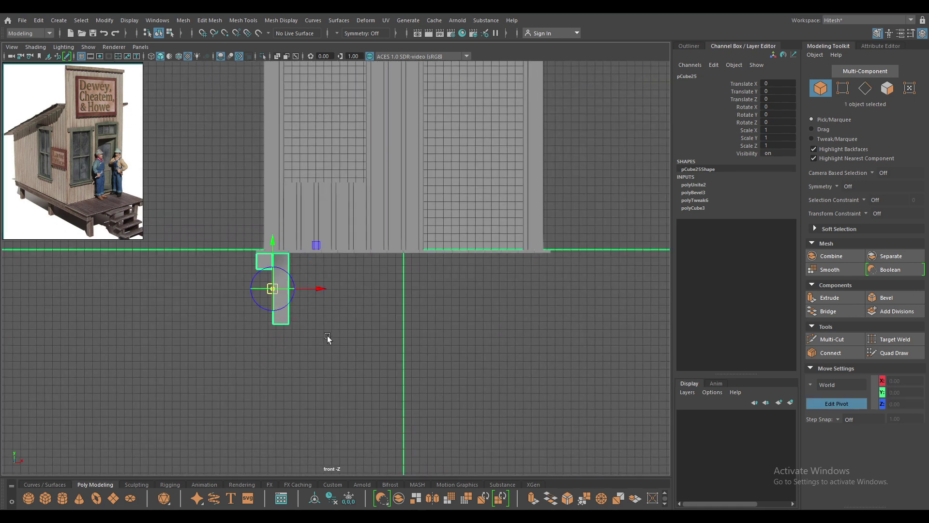
middle_drag(314, 307, 401, 295)
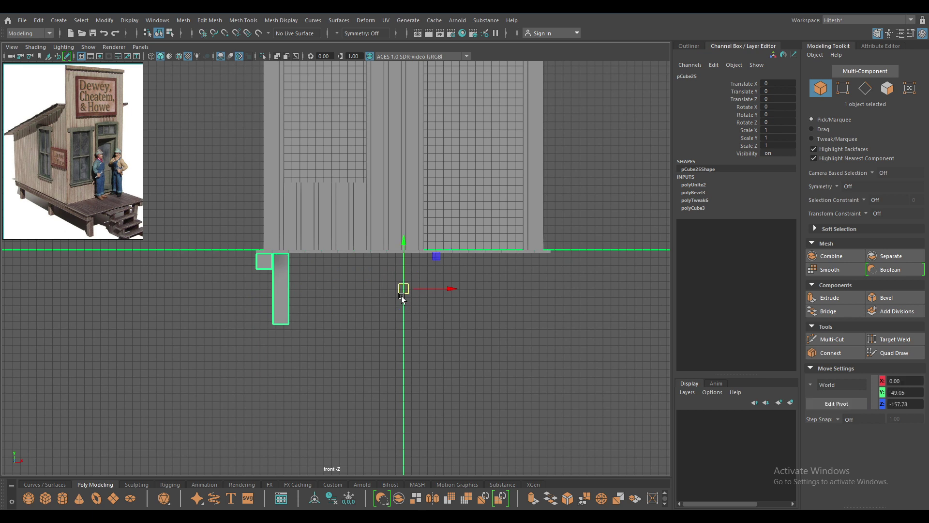
key(ctrl+d)
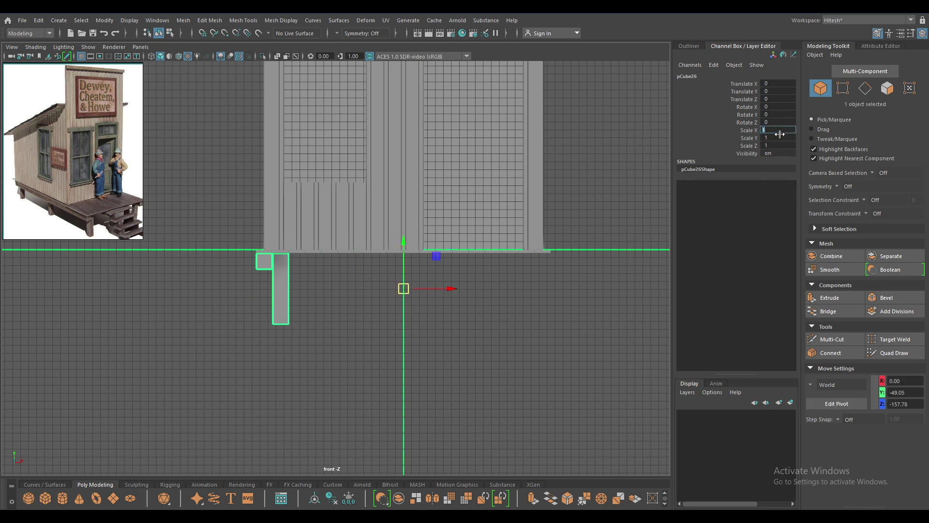
text(-1)
key(Return)
Step: Centre a leg copy's pivot, move it to the middle of the wall base, and separate it
click(584, 209)
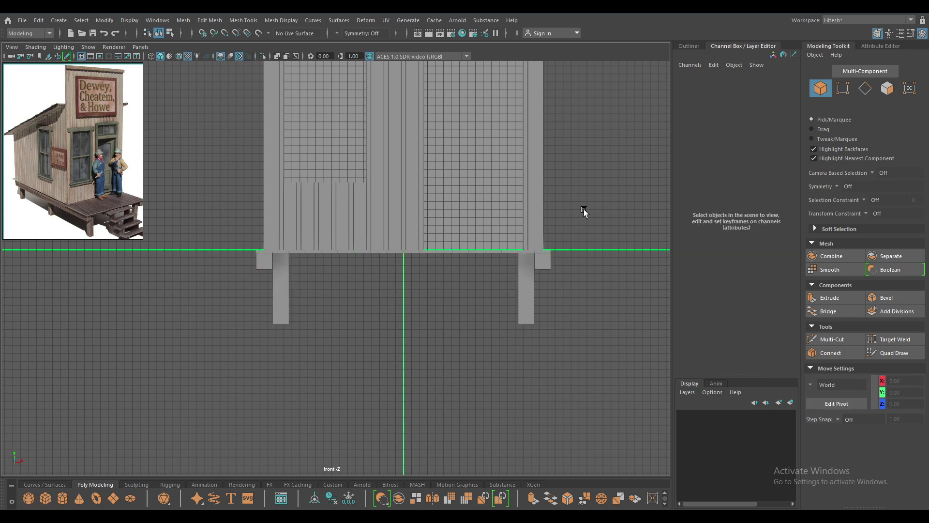
drag(584, 209, 585, 141)
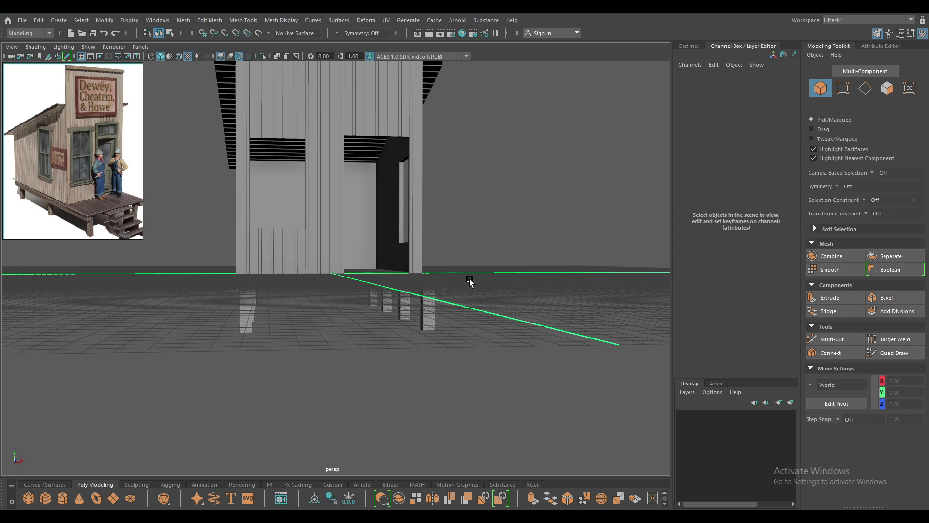
mouse_move(469, 282)
alt+mouse_down()
mouse_move(493, 305)
mouse_move(487, 285)
mouse_move(455, 297)
mouse_move(436, 338)
alt+mouse_up()
key(space)
click(522, 288)
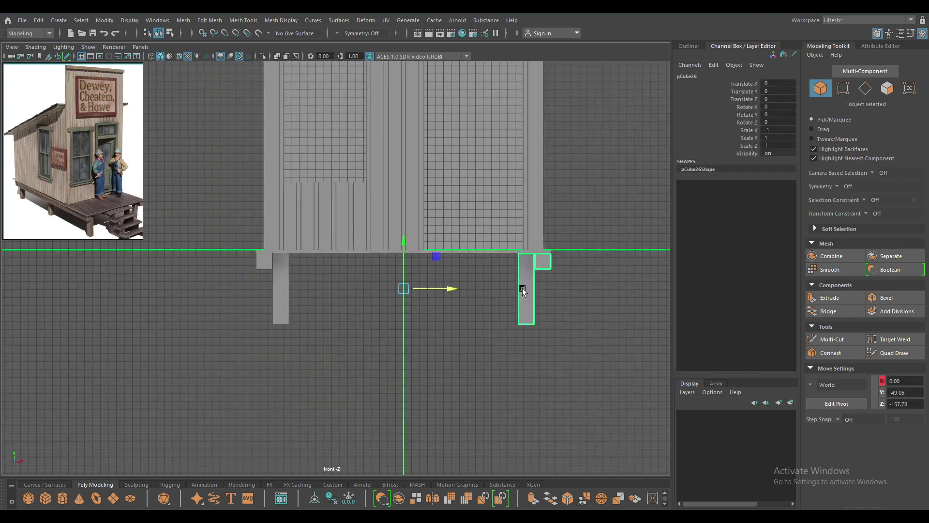
drag(398, 299, 439, 296)
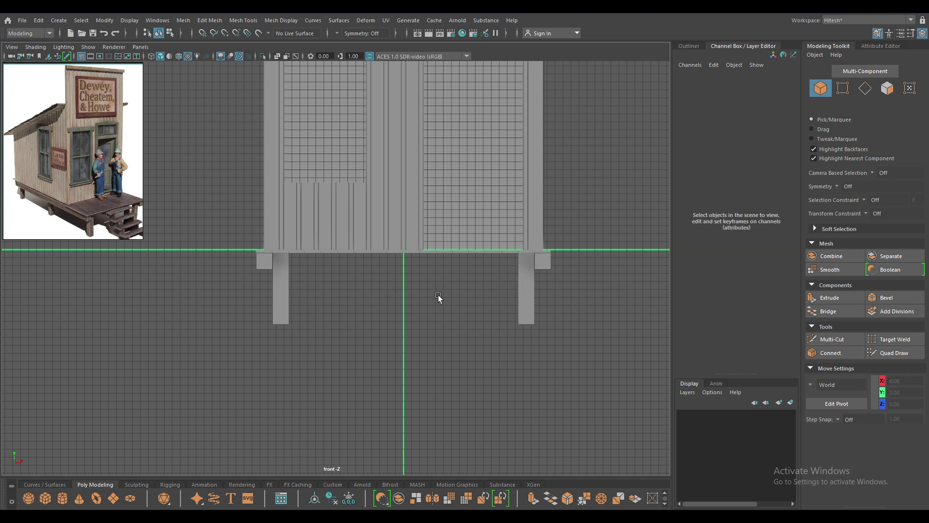
click(525, 289)
key(space)
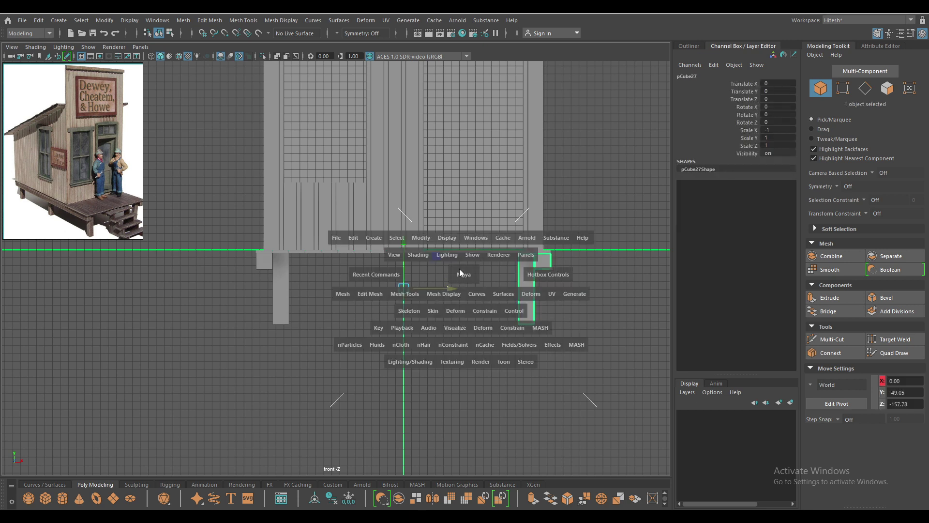
click(418, 238)
click(439, 307)
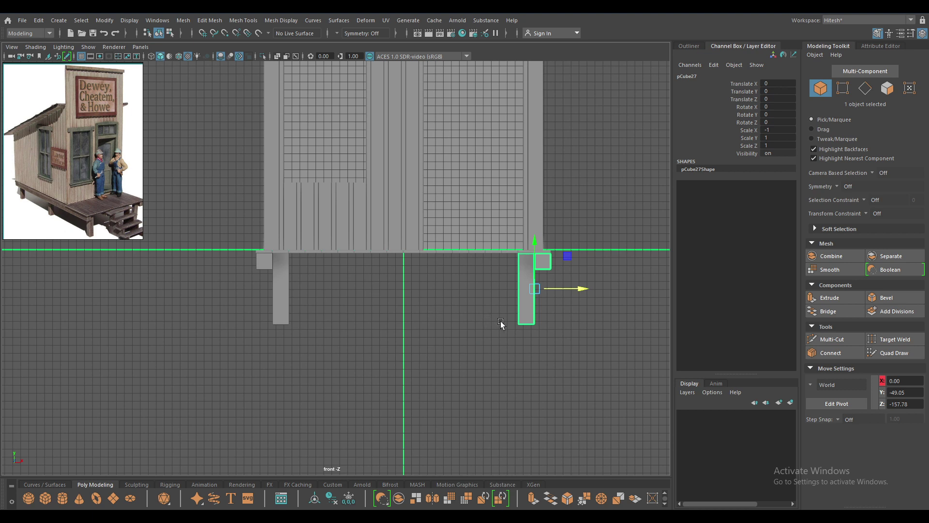
drag(590, 296, 412, 298)
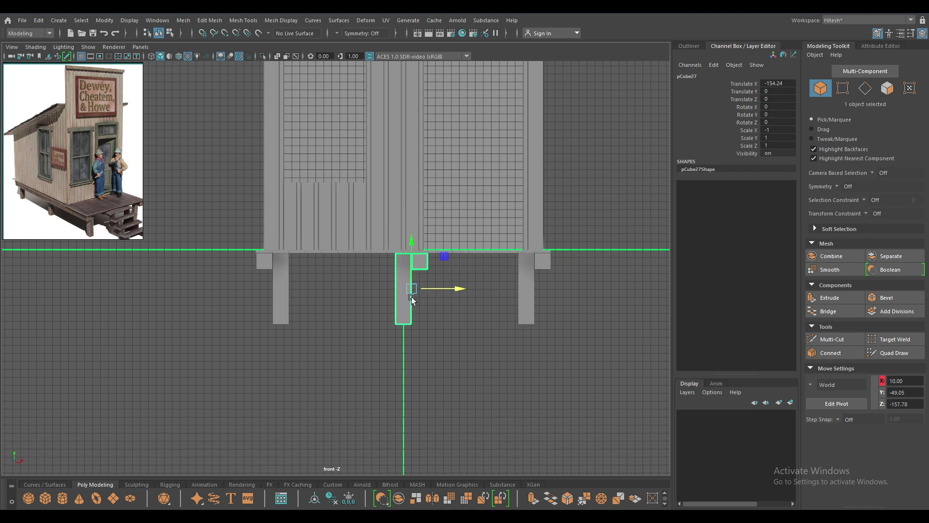
key(space)
scroll(410, 297, up, 2)
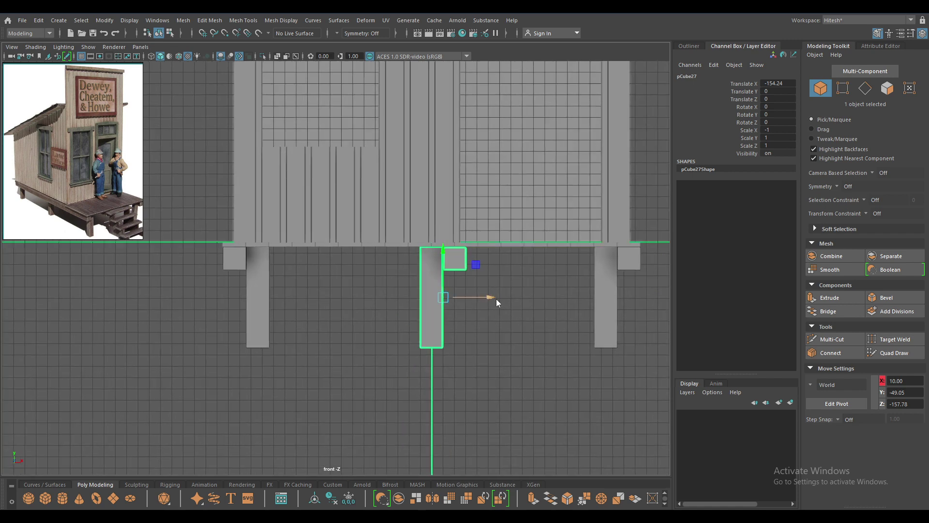
shift+right_drag(496, 298, 475, 439)
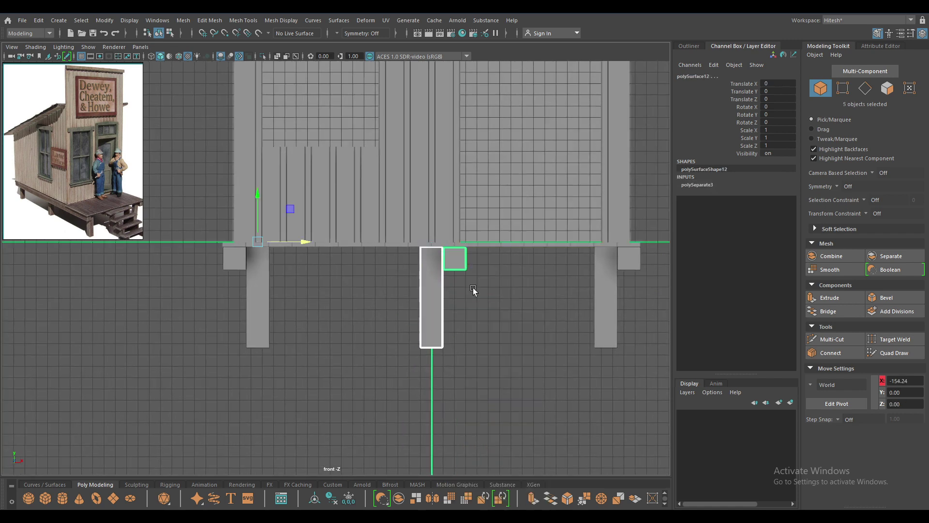
Step: Centre the square block's pivot and place a duplicate flush against the centre post's left side
scroll(474, 290, up, 3)
click(532, 255)
key(space)
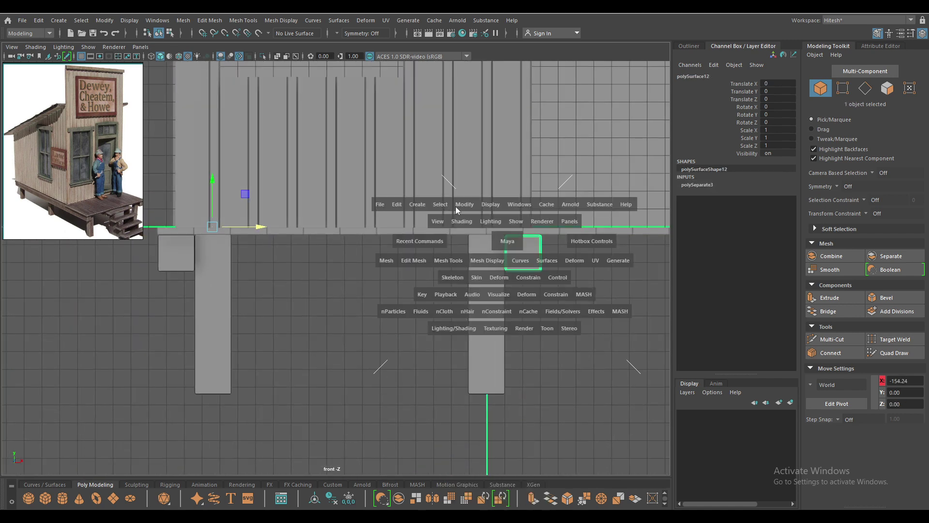
drag(455, 206, 498, 283)
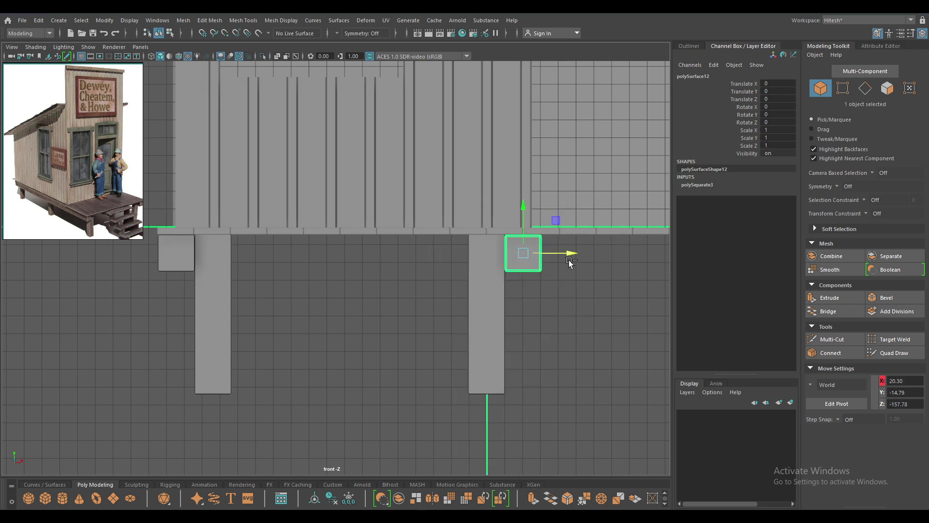
key(ctrl+d)
drag(571, 253, 502, 265)
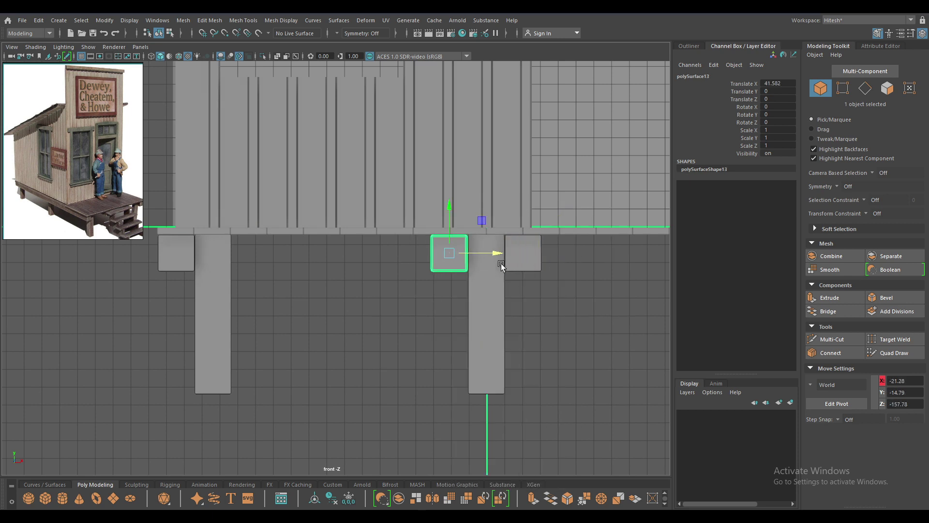
key(f)
alt+middle_drag(523, 260, 508, 280)
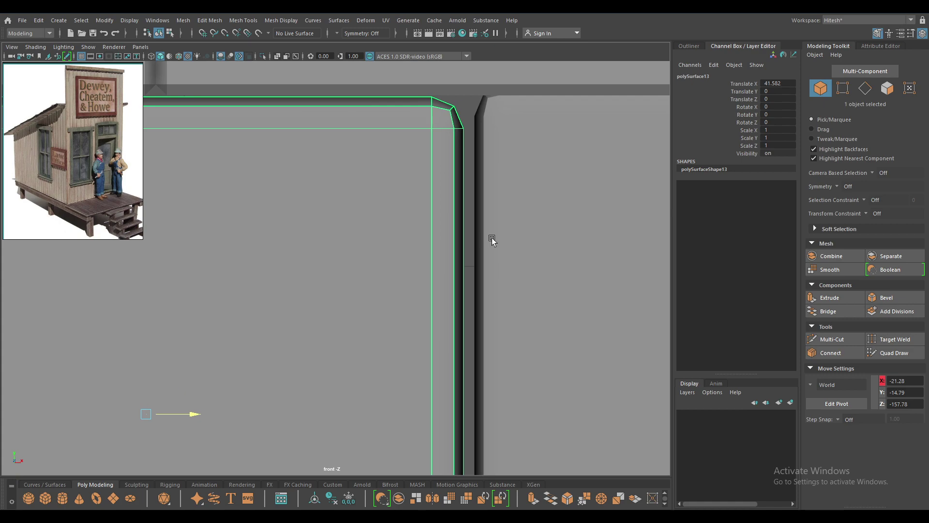
middle_drag(492, 238, 504, 238)
Step: Orbit the perspective view around the building to review the supports under the floor
key(space)
mouse_move(493, 166)
mouse_down()
mouse_move(448, 156)
mouse_move(481, 209)
mouse_move(506, 373)
mouse_up()
click(481, 209)
alt+right_drag(507, 373, 486, 379)
mouse_move(487, 378)
alt+mouse_down()
mouse_move(527, 388)
mouse_move(473, 346)
alt+mouse_up()
alt+right_drag(473, 347, 357, 272)
mouse_move(357, 271)
alt+mouse_down()
mouse_move(413, 342)
mouse_move(423, 305)
mouse_move(414, 339)
alt+mouse_up()
alt+right_drag(414, 338, 420, 341)
mouse_move(420, 340)
alt+mouse_down()
mouse_move(376, 338)
mouse_move(489, 346)
mouse_move(469, 332)
mouse_move(488, 324)
mouse_move(295, 305)
mouse_move(377, 336)
alt+mouse_up()
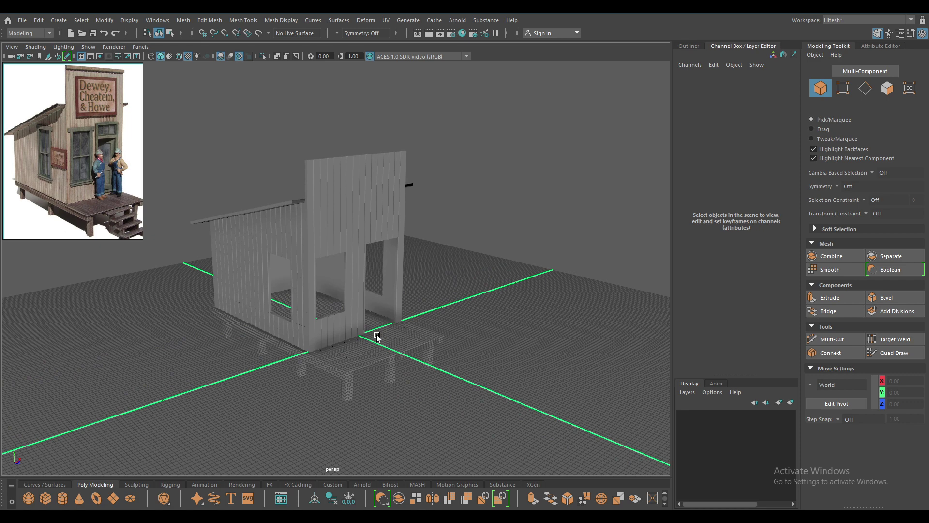
Step: Create a new cube and scale and position it as the sign slab
mouse_move(397, 310)
alt+mouse_down()
mouse_move(457, 208)
mouse_move(412, 256)
mouse_move(352, 282)
alt+mouse_up()
shift+right_click(467, 200)
click(468, 226)
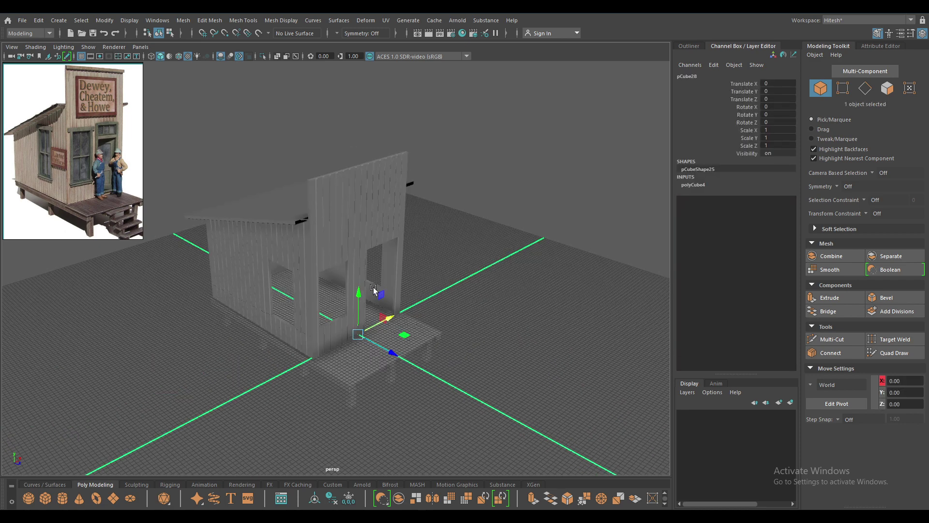
mouse_move(387, 234)
mouse_down()
mouse_move(415, 262)
mouse_move(435, 337)
mouse_move(369, 235)
mouse_move(367, 159)
mouse_move(367, 176)
mouse_move(412, 242)
mouse_move(431, 248)
mouse_up()
key(r)
key(w)
scroll(367, 213, up, 2)
key(r)
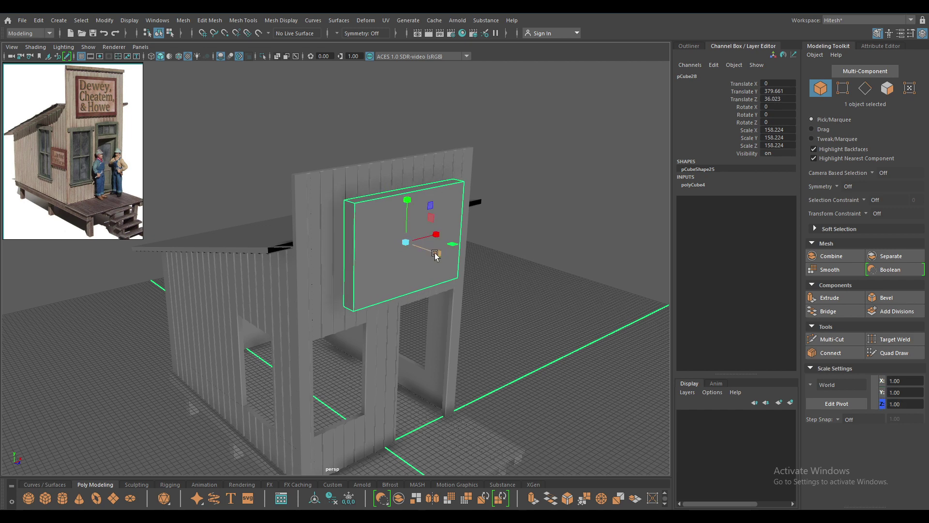
Step: Scale the sign slab further and frame it in view
key(r)
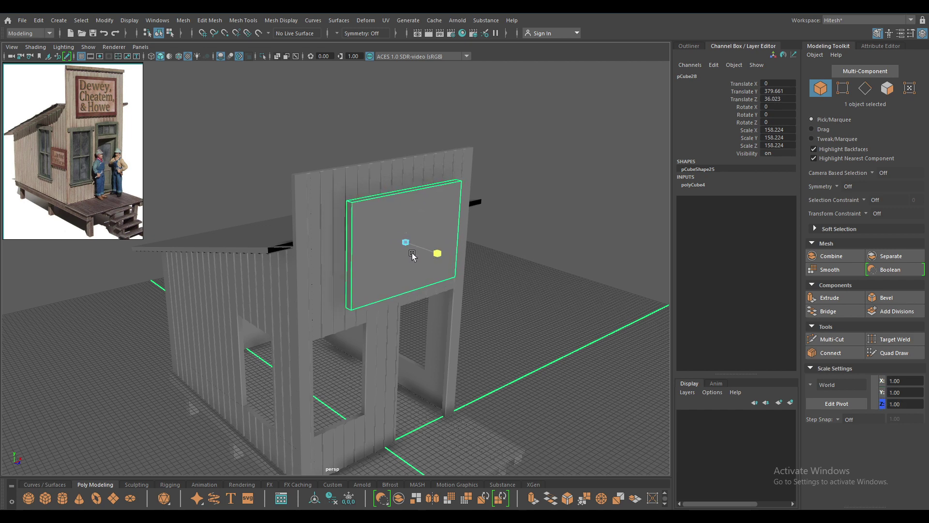
key(f)
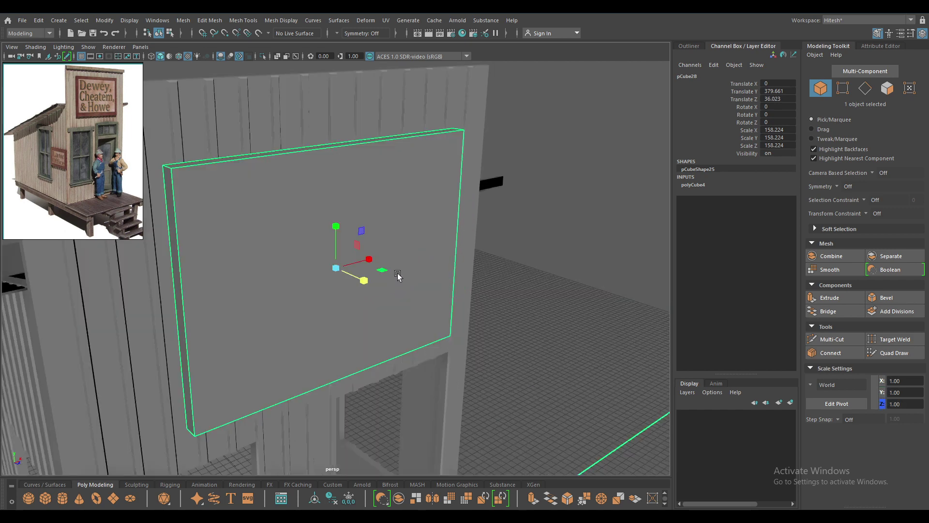
mouse_move(397, 273)
alt+mouse_down()
mouse_move(333, 265)
mouse_move(380, 266)
alt+mouse_up()
key(w)
alt+drag(332, 249, 320, 240)
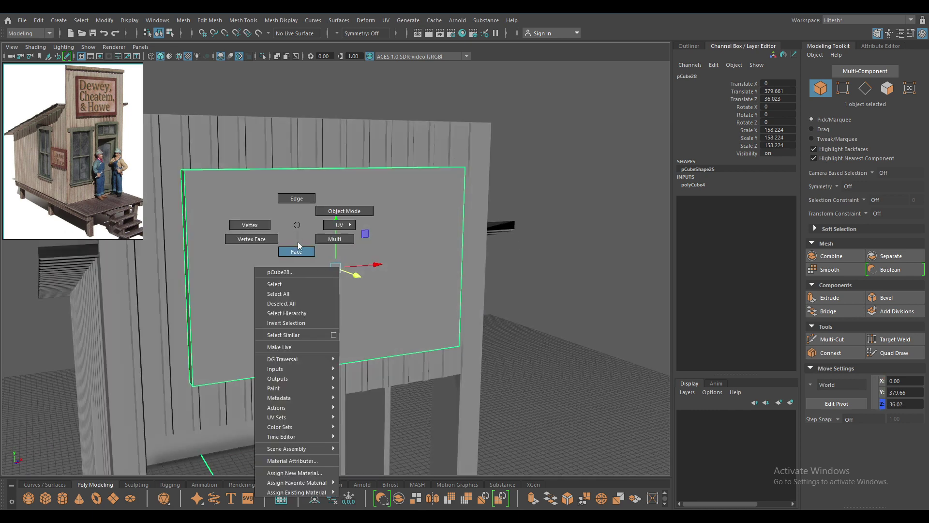
right_drag(290, 242, 252, 232)
Step: Extrude the slab's front face with Offset 0.84 to inset a border
click(252, 231)
mouse_move(252, 232)
alt+mouse_down()
mouse_move(320, 238)
mouse_move(322, 230)
alt+mouse_up()
right_drag(321, 229, 400, 199)
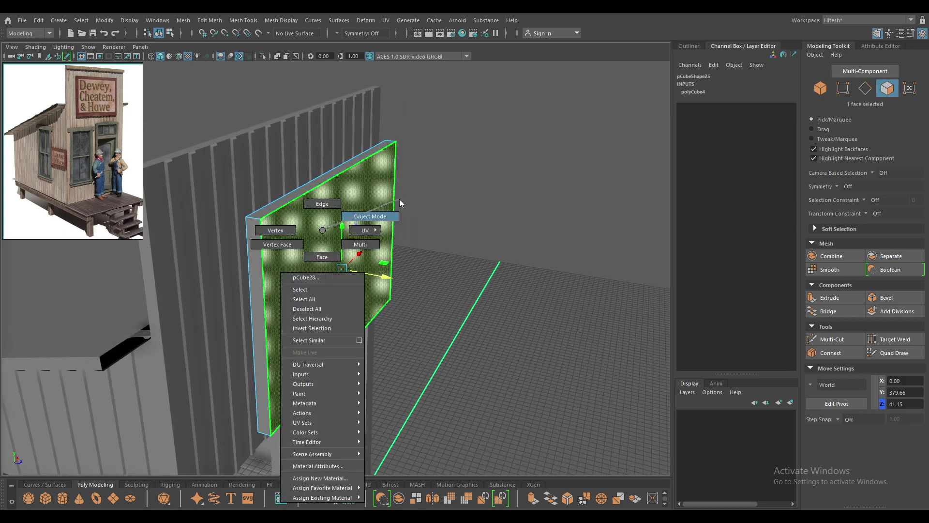
key(r)
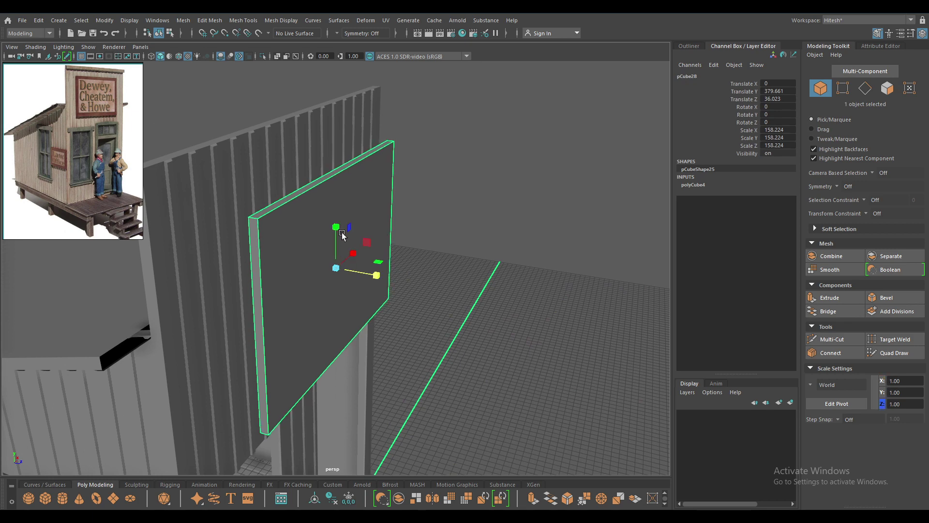
right_drag(342, 235, 325, 259)
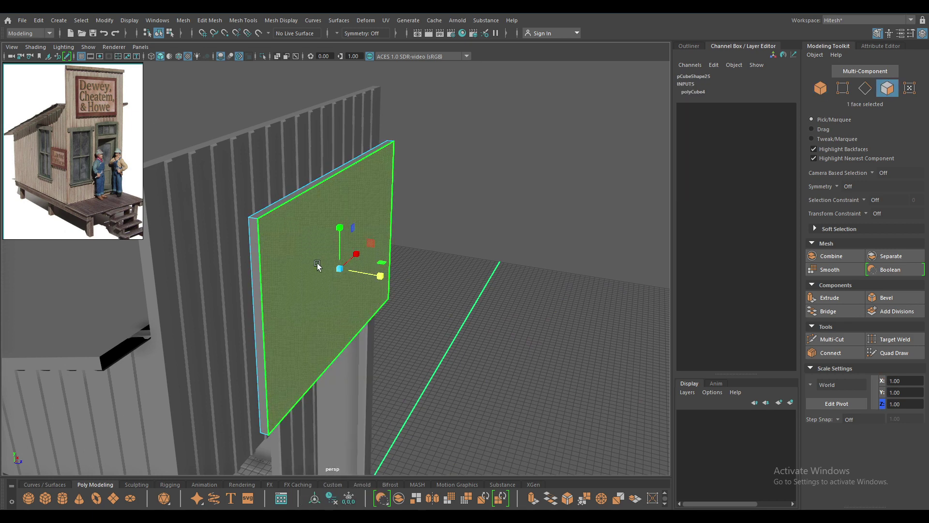
key(ctrl+e)
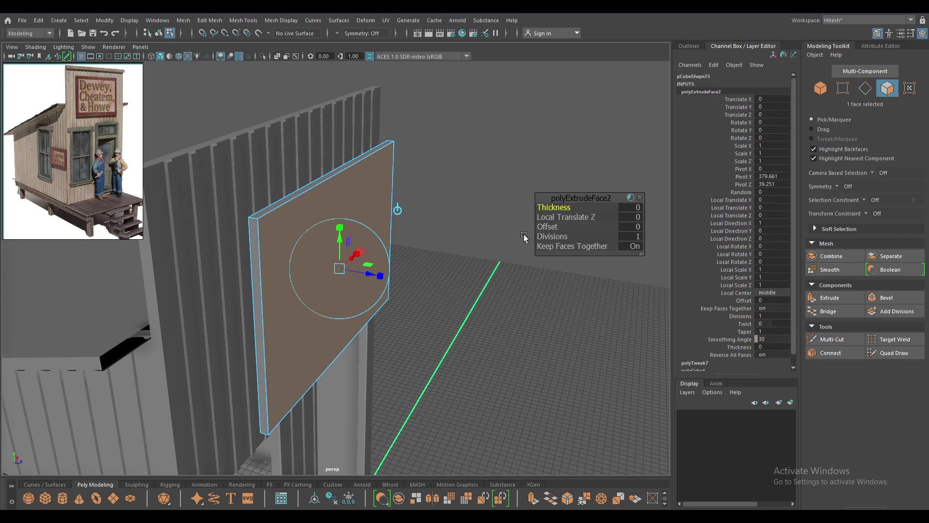
drag(569, 227, 610, 226)
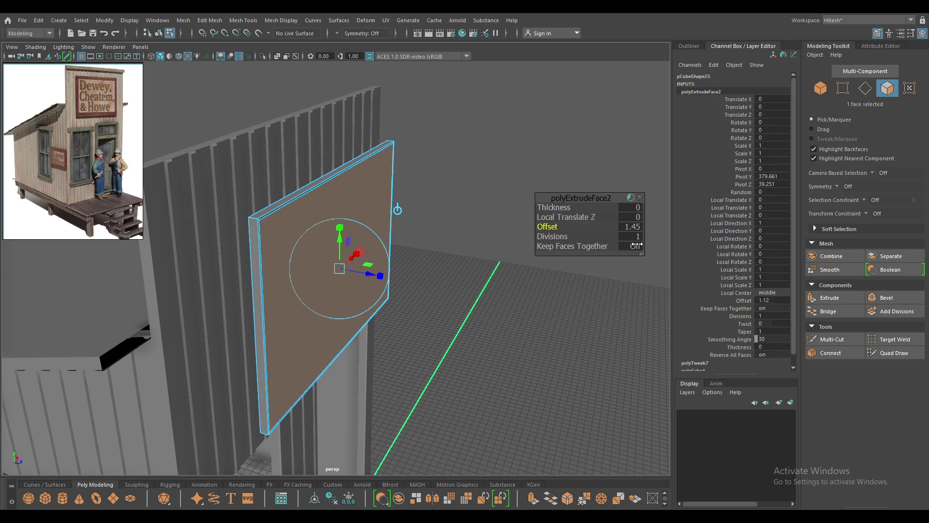
alt+drag(338, 257, 208, 258)
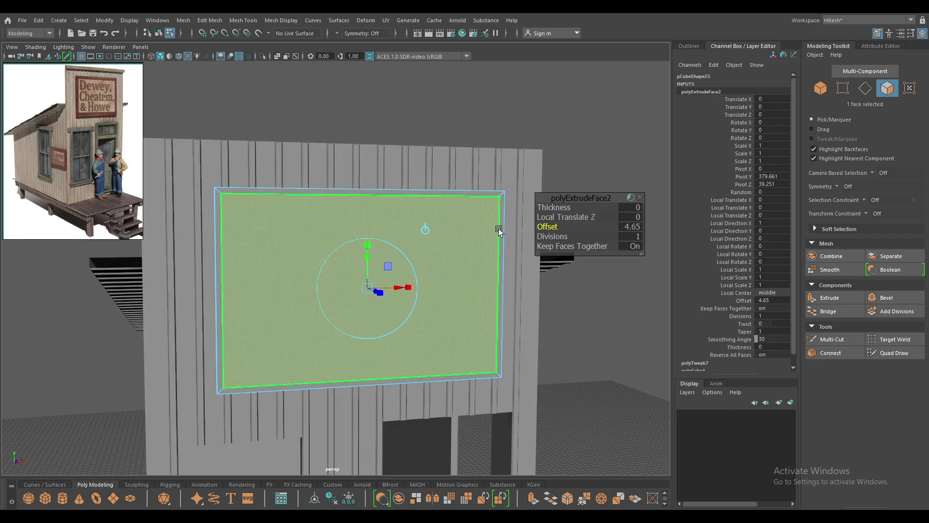
mouse_move(576, 226)
mouse_down()
mouse_move(750, 261)
mouse_move(697, 264)
mouse_up()
key(w)
alt+drag(307, 270, 397, 341)
Step: Extrude the inset centre face again with Thickness -1.93 to recess it
key(ctrl+e)
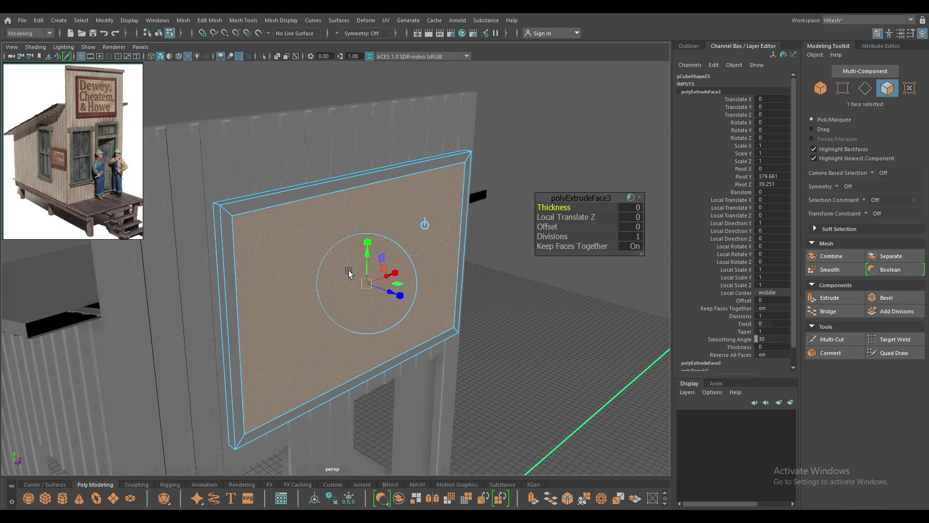
scroll(397, 340, up, 3)
scroll(439, 230, up, 2)
alt+drag(439, 230, 490, 263)
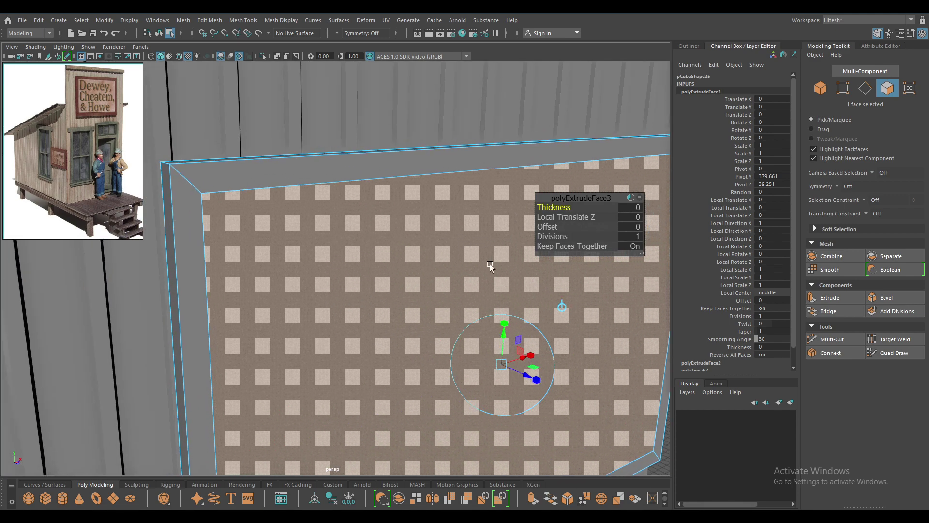
mouse_move(536, 211)
mouse_down()
mouse_move(228, 218)
mouse_move(245, 245)
mouse_up()
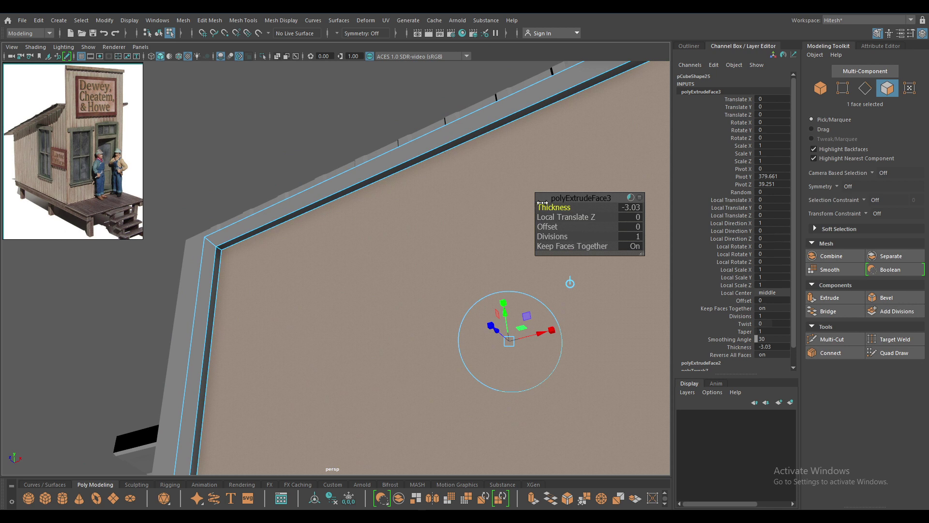
mouse_move(543, 202)
mouse_down()
mouse_move(592, 213)
mouse_move(591, 232)
mouse_up()
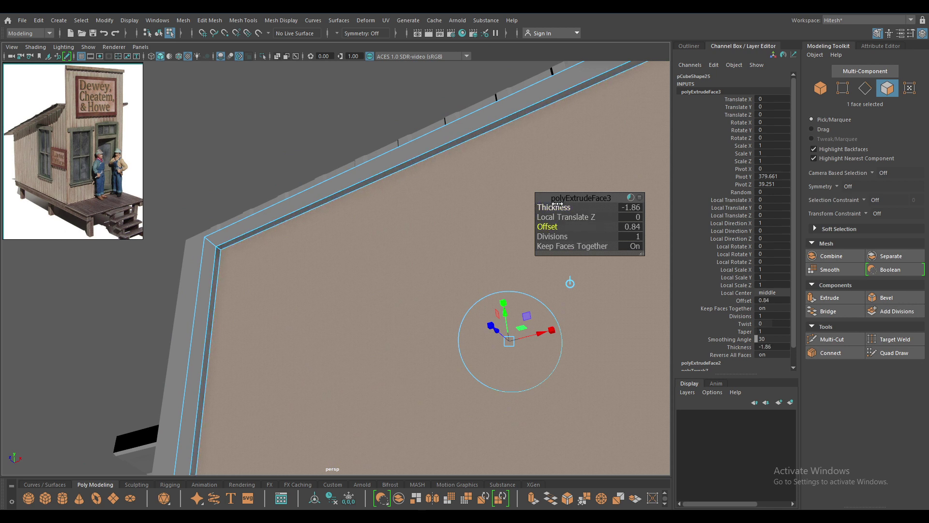
drag(557, 209, 560, 211)
key(w)
alt+drag(311, 277, 411, 276)
scroll(365, 264, up, 3)
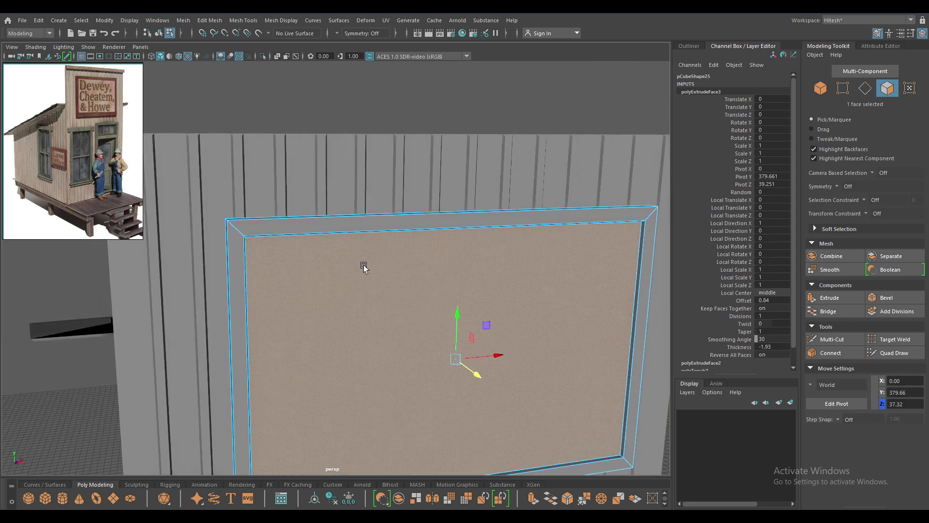
scroll(353, 248, up, 2)
right_click(337, 229)
Step: In Edge mode, select the frame's top rim loop and its left, right and bottom outer edges
click(385, 215)
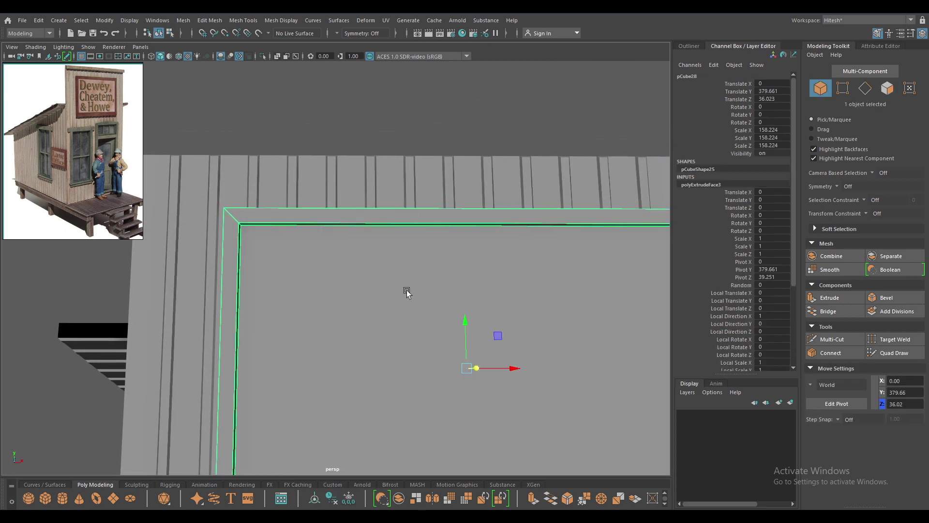
alt+drag(407, 289, 429, 256)
right_click(398, 241)
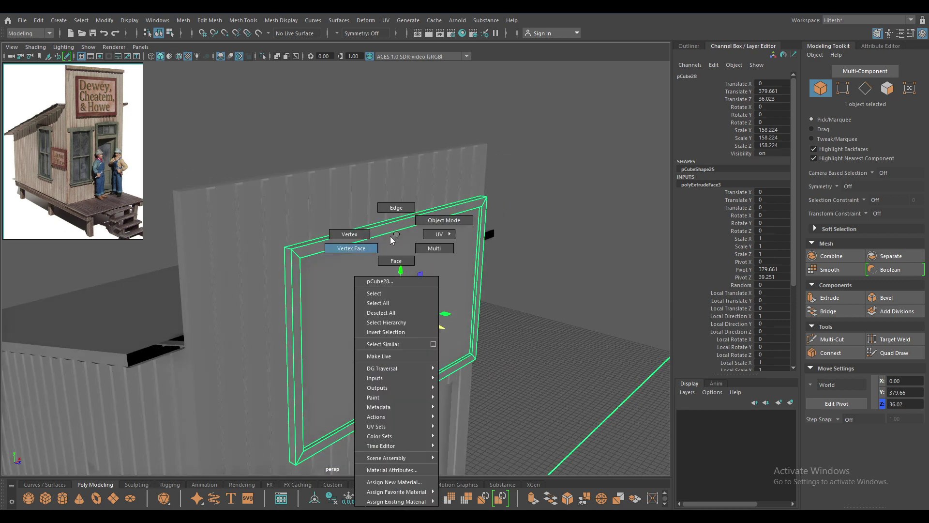
click(387, 202)
double_click(389, 220)
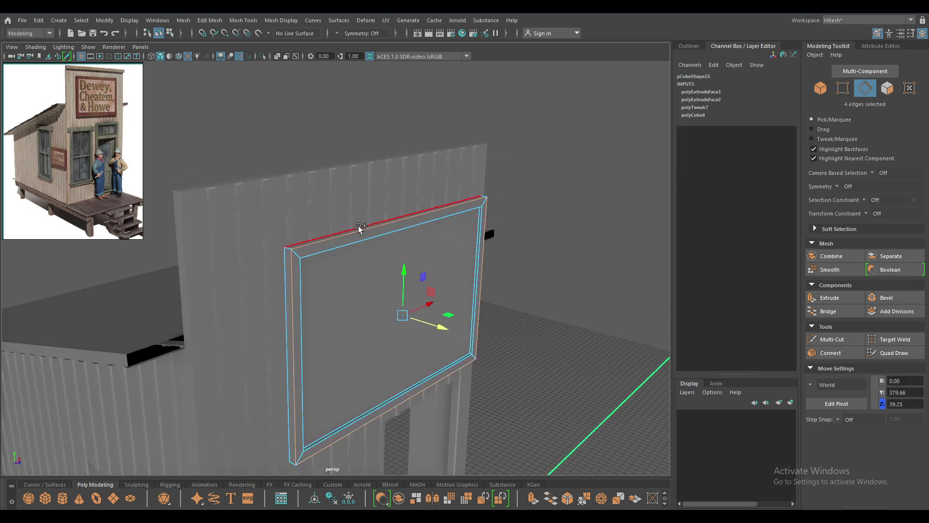
shift+click(286, 263)
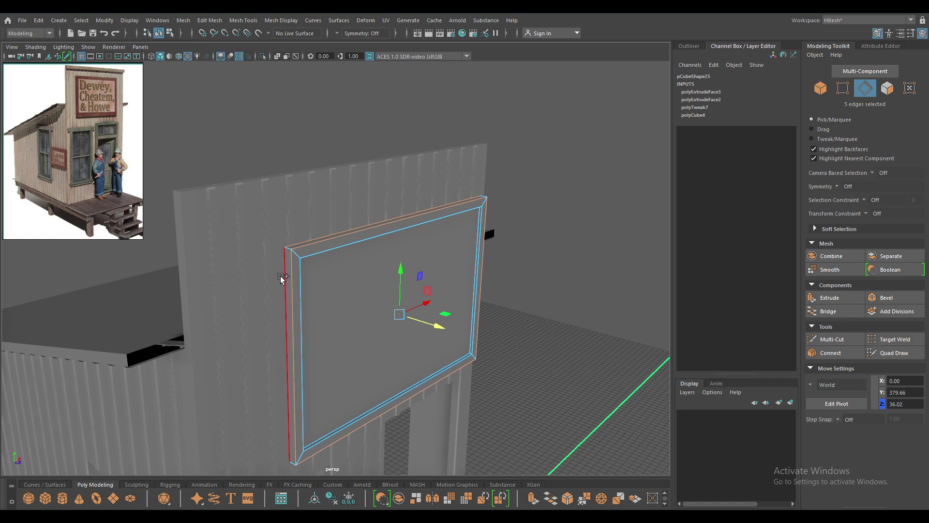
mouse_move(327, 449)
alt+mouse_down()
mouse_move(240, 391)
mouse_move(276, 305)
alt+mouse_up()
shift+click(442, 222)
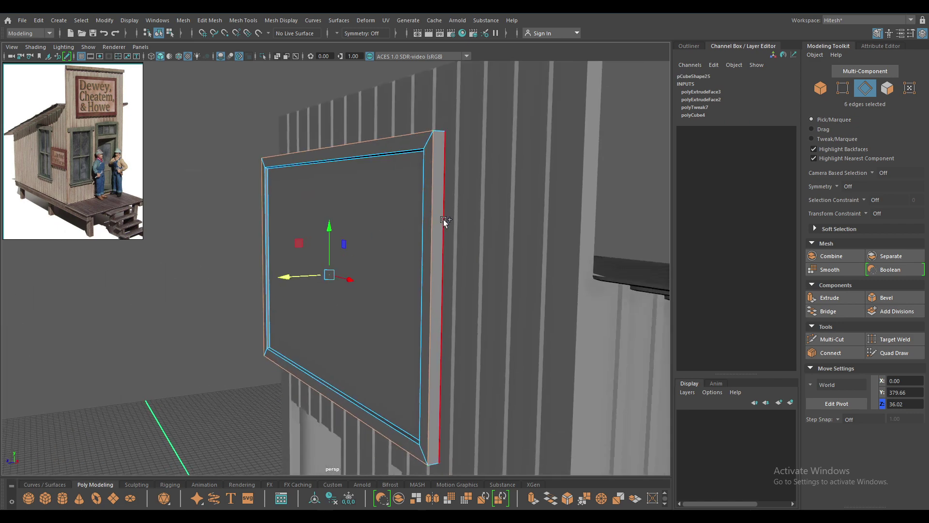
scroll(400, 294, up, 5)
scroll(363, 271, down, 5)
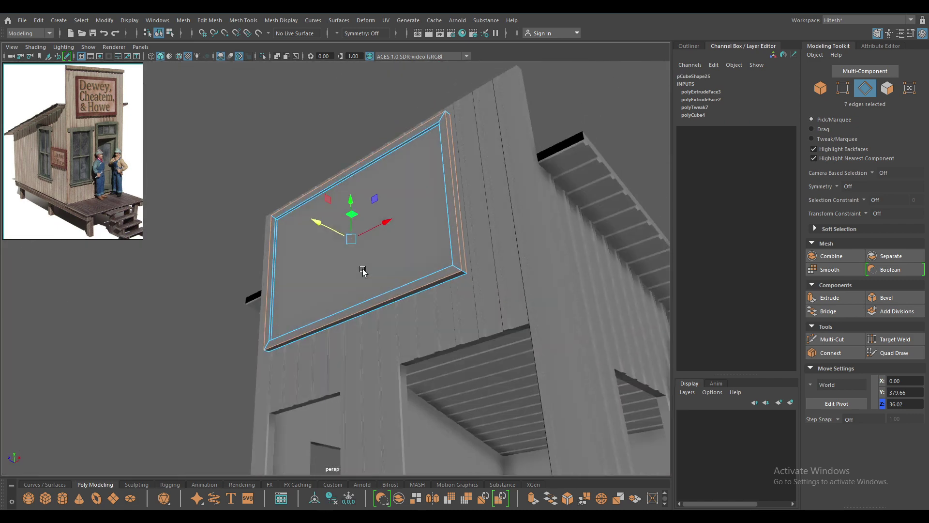
shift+click(395, 309)
Step: Add the frame's inner left and bottom border edges to the selection
alt+drag(378, 343, 445, 393)
scroll(469, 322, up, 3)
scroll(416, 293, up, 2)
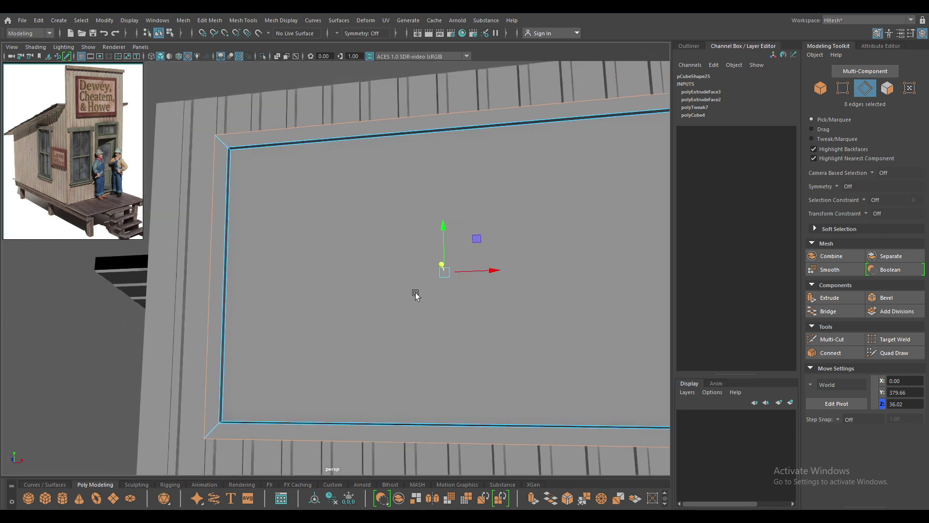
scroll(266, 208, down, 2)
alt+drag(266, 208, 263, 183)
shift+click(246, 215)
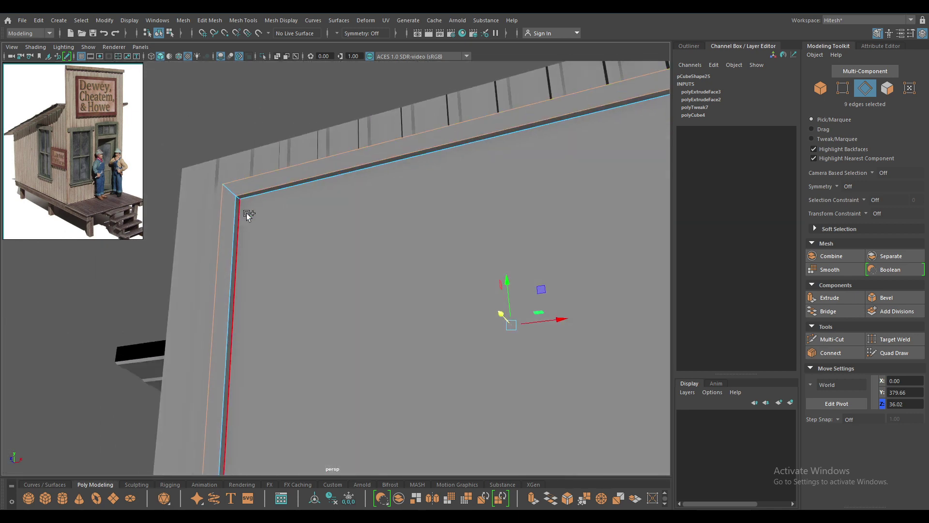
shift+click(230, 228)
scroll(271, 168, down, 3)
shift+click(333, 397)
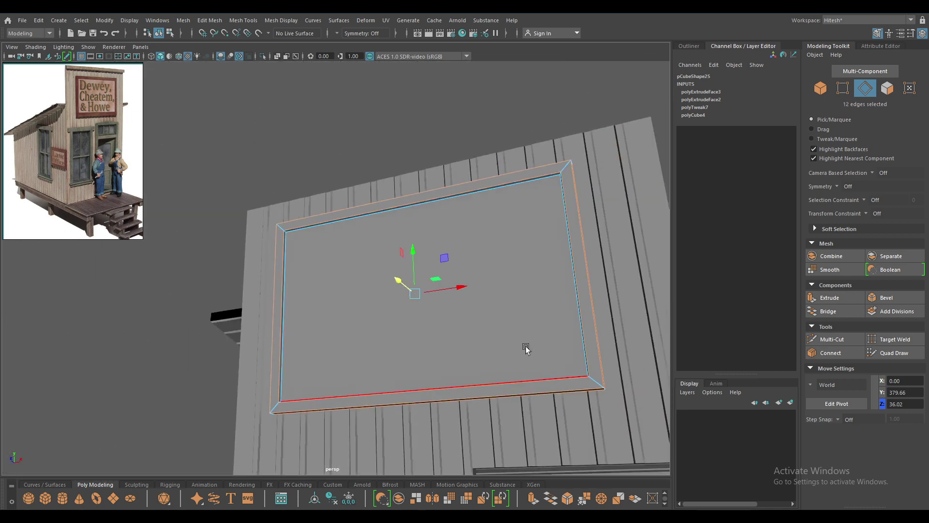
alt+drag(526, 348, 587, 364)
scroll(588, 363, up, 3)
scroll(533, 373, up, 1)
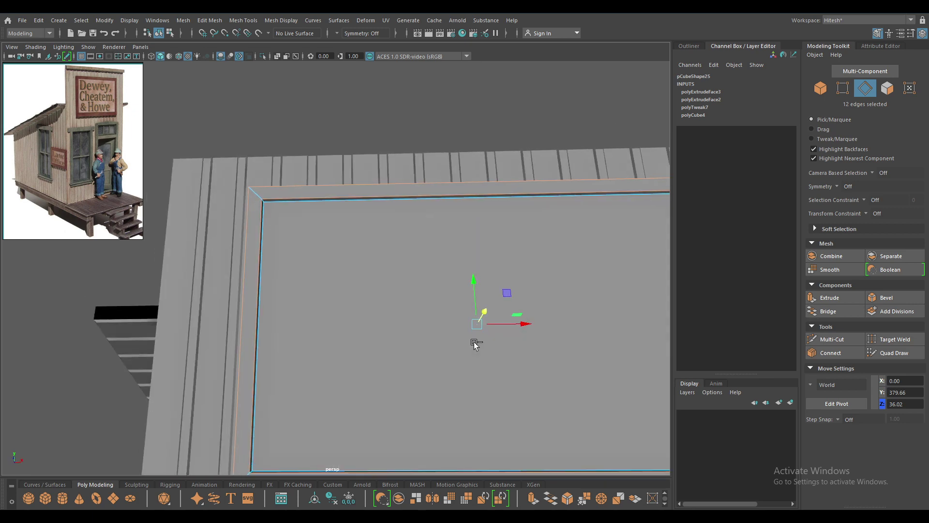
Step: Bevel the selected frame edges at Fraction 0.28 with 2 segments
key(ctrl+b)
mouse_move(305, 216)
alt+mouse_down()
mouse_move(394, 245)
mouse_move(504, 235)
alt+mouse_up()
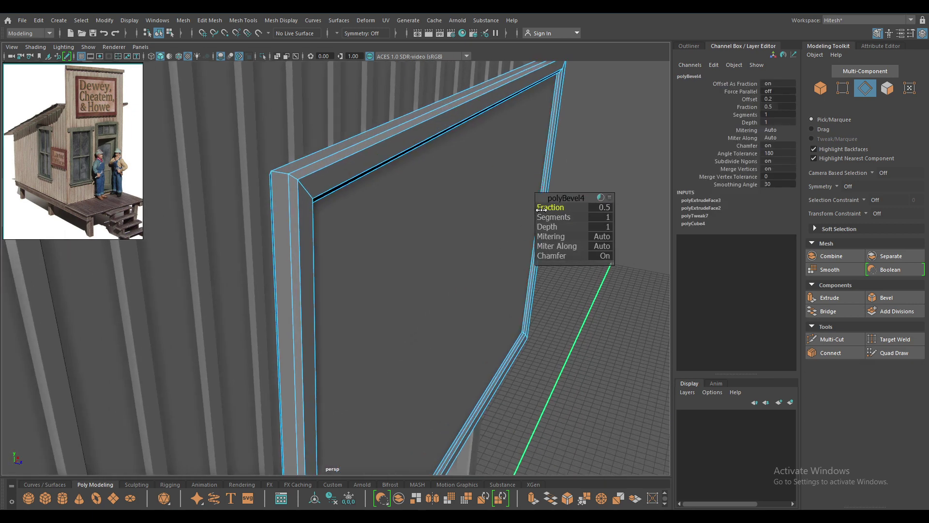
drag(541, 209, 603, 225)
drag(561, 202, 552, 210)
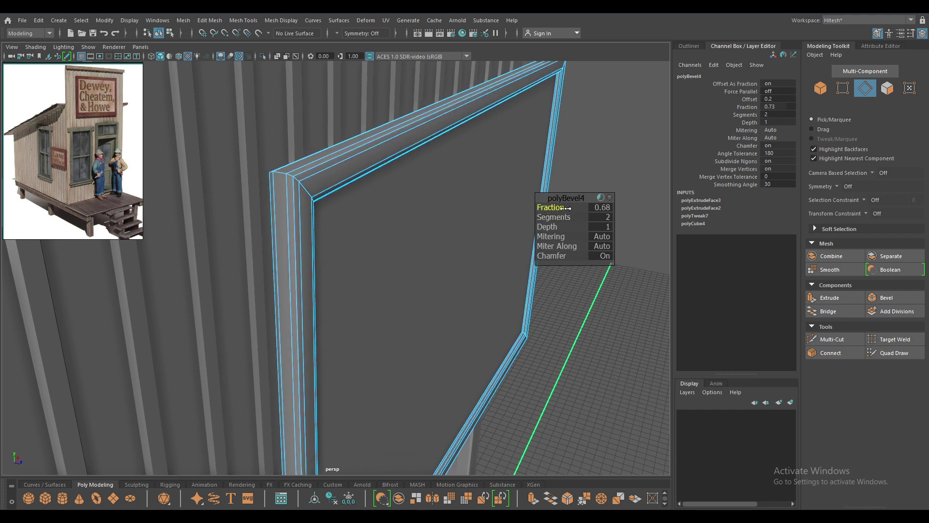
key(w)
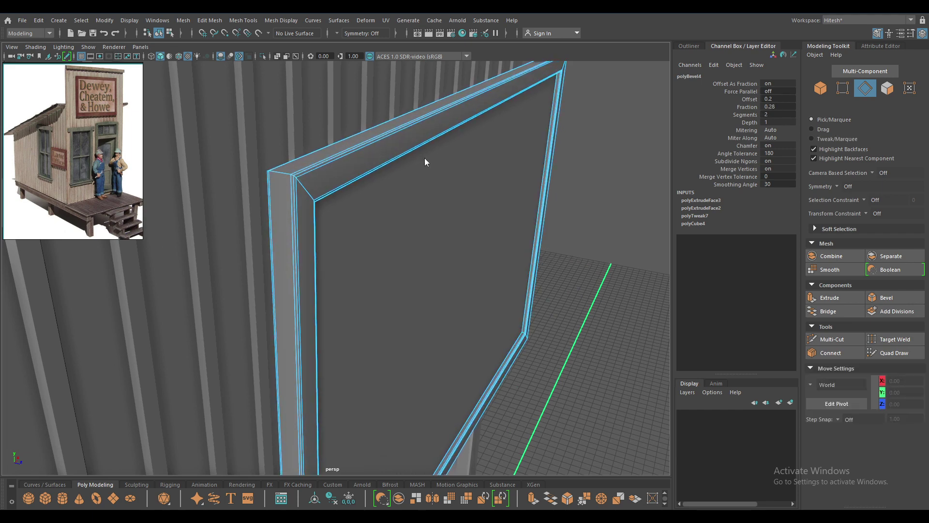
key(F8)
mouse_move(564, 207)
alt+mouse_down()
mouse_move(552, 180)
mouse_move(504, 311)
alt+mouse_up()
scroll(504, 310, down, 3)
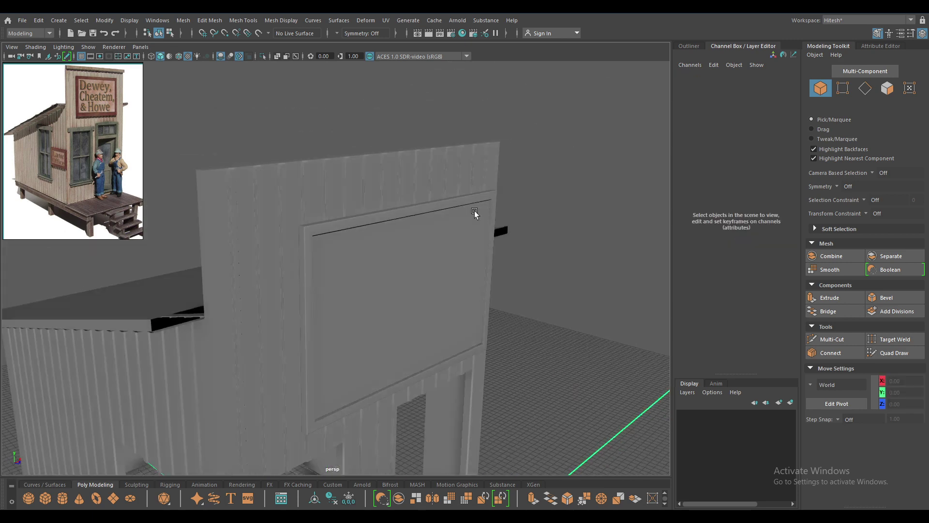
click(473, 210)
drag(430, 217, 391, 167)
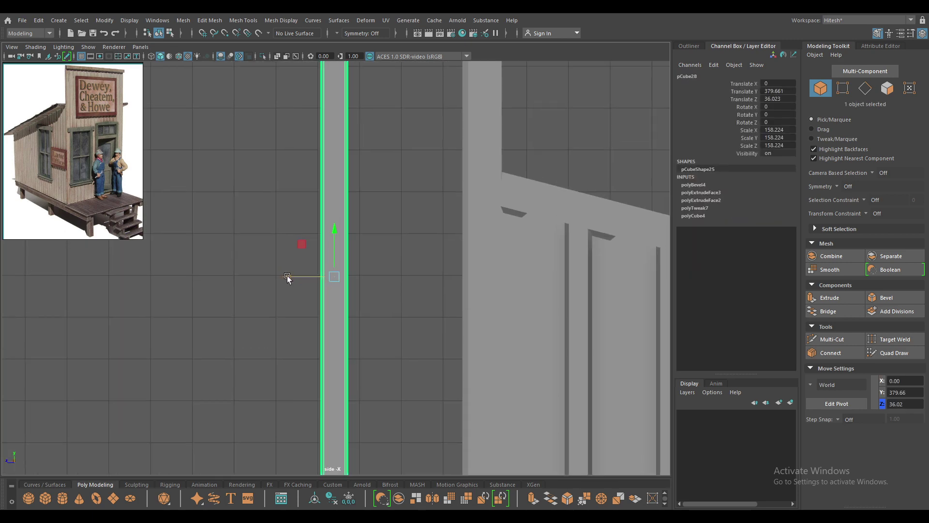
Step: In the side view, push the sign frame back to Translate Z 8.538
drag(288, 277, 400, 289)
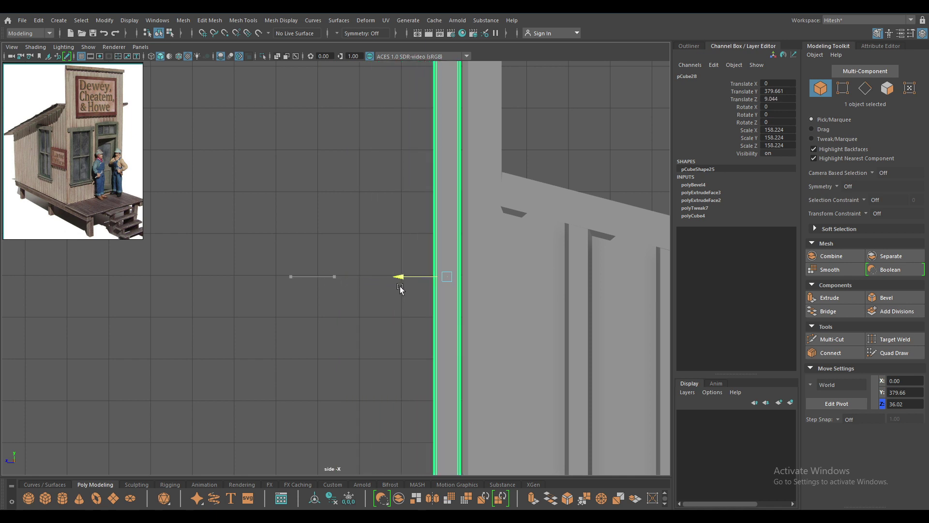
alt+middle_drag(506, 170, 449, 307)
scroll(369, 259, down, 2)
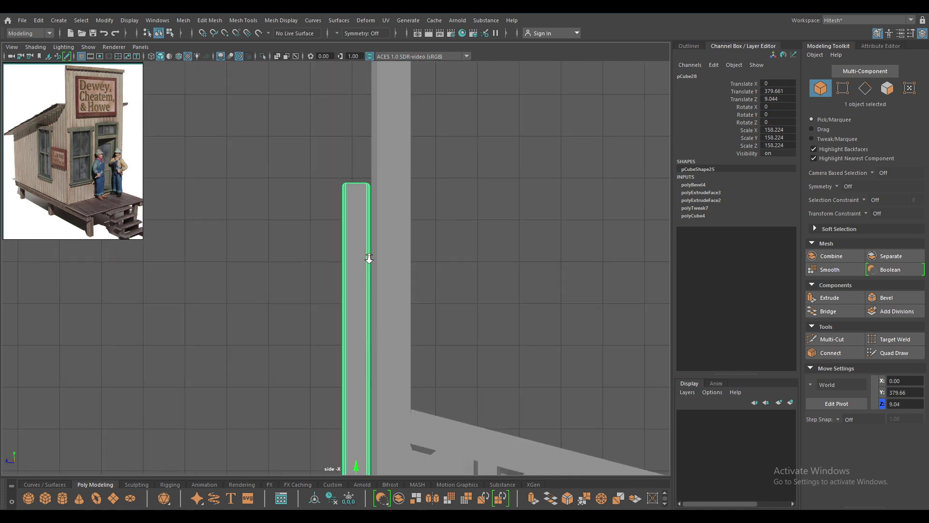
scroll(465, 115, up, 3)
alt+middle_drag(465, 378, 465, 111)
scroll(413, 272, down, 4)
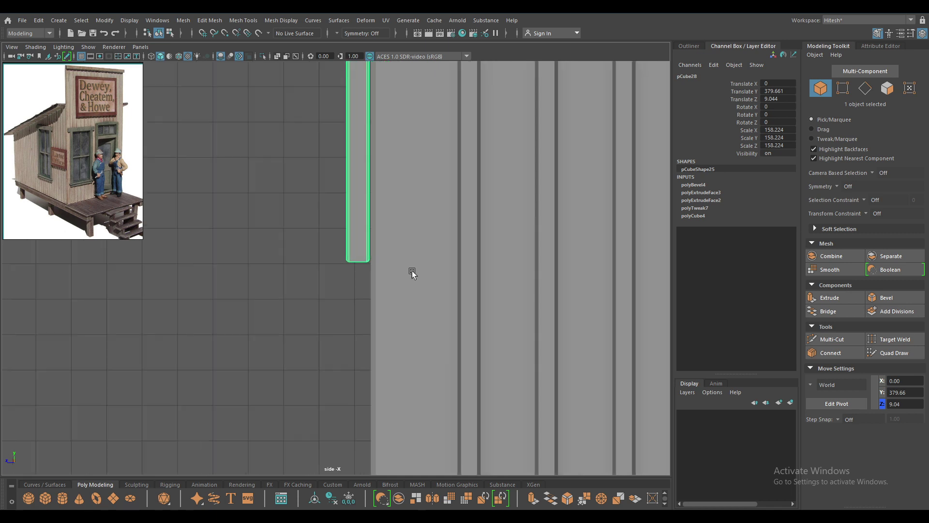
alt+middle_drag(390, 368, 438, 434)
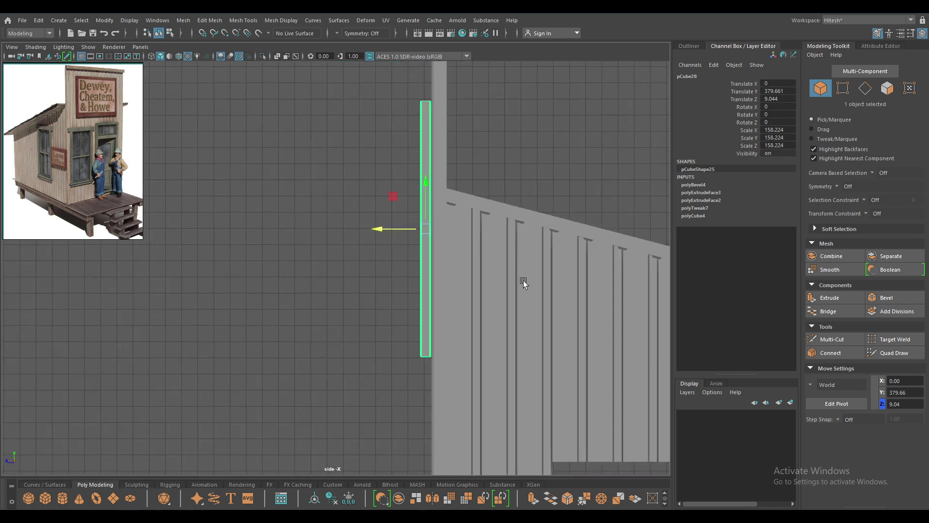
Step: Pan and zoom along the sign frame, then tumble back to perspective
scroll(523, 284, up, 3)
alt+middle_drag(507, 290, 255, 364)
scroll(254, 364, up, 3)
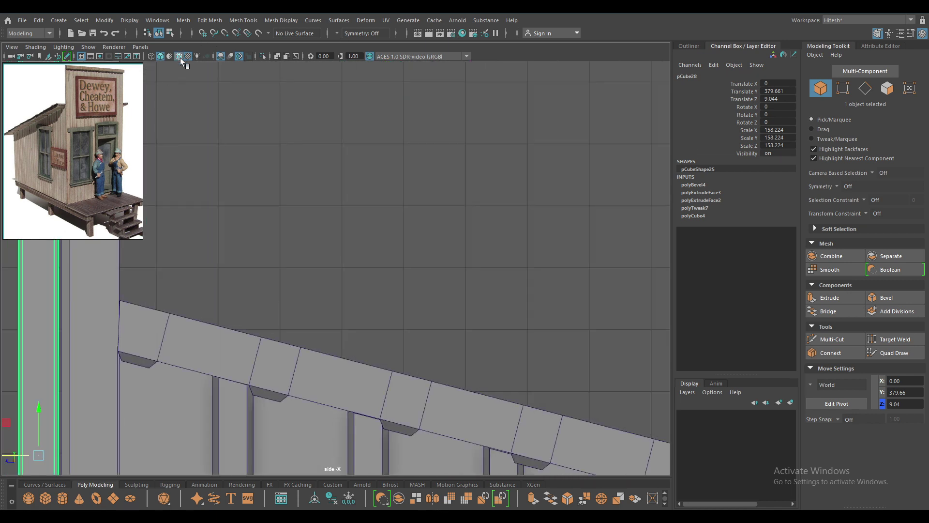
alt+middle_drag(200, 47, 435, 222)
scroll(418, 416, up, 3)
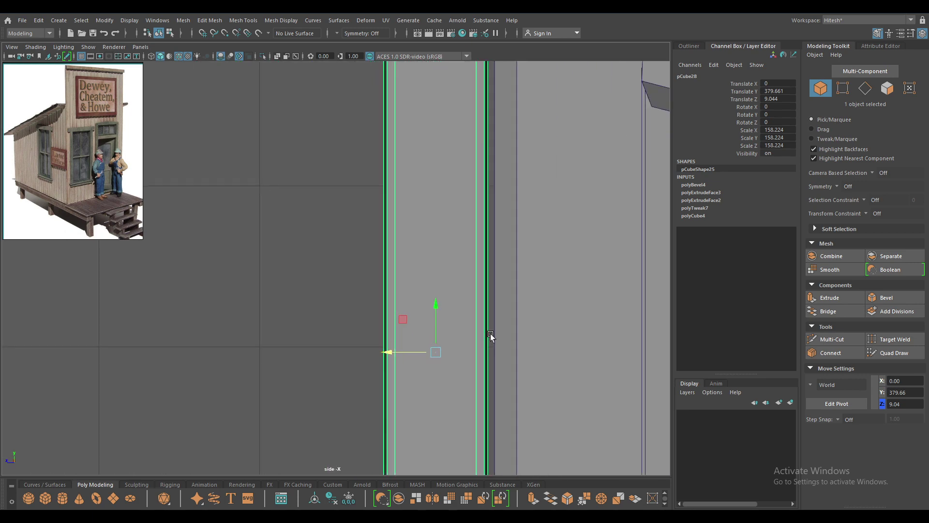
scroll(492, 338, up, 3)
mouse_move(373, 269)
alt+middle_down()
mouse_move(446, 307)
mouse_move(394, 262)
alt+middle_up()
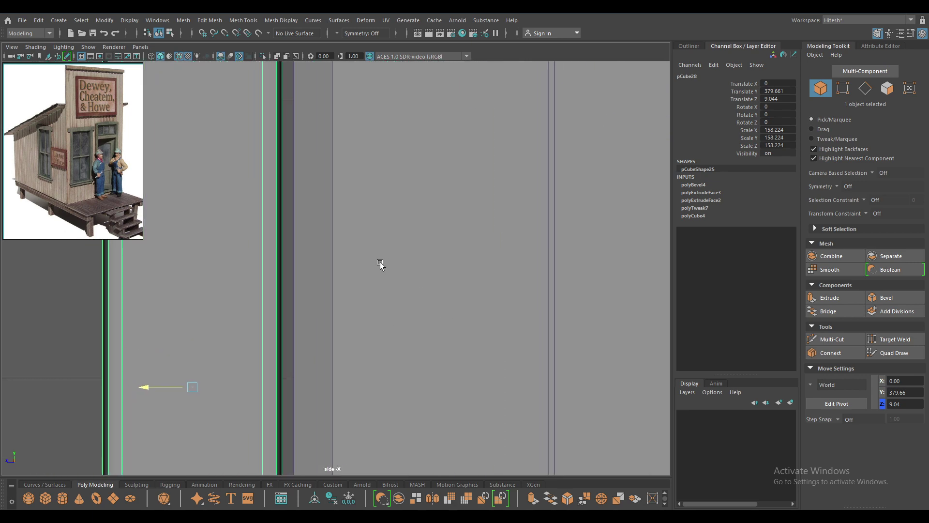
scroll(380, 339, down, 2)
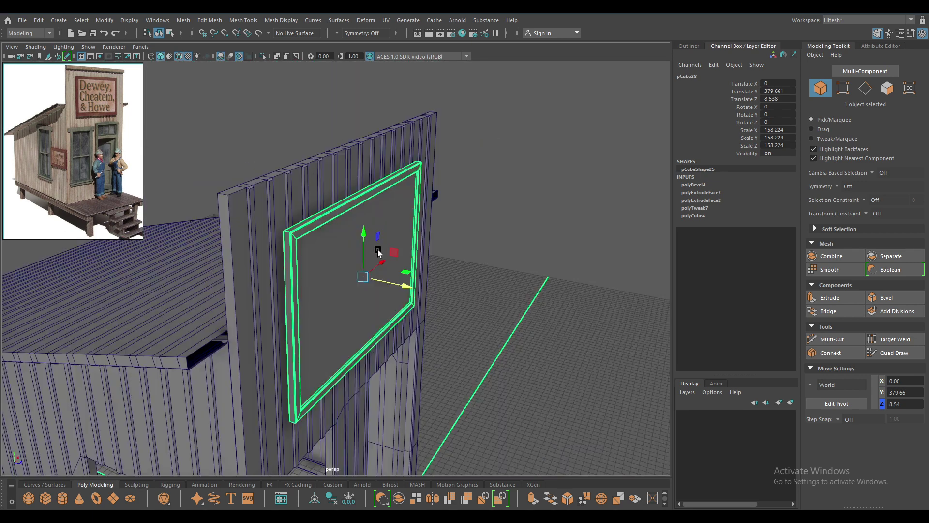
mouse_move(329, 127)
alt+mouse_down()
mouse_move(361, 322)
mouse_move(346, 319)
alt+mouse_up()
Step: Tumble around the house and select the framed sign board
click(472, 309)
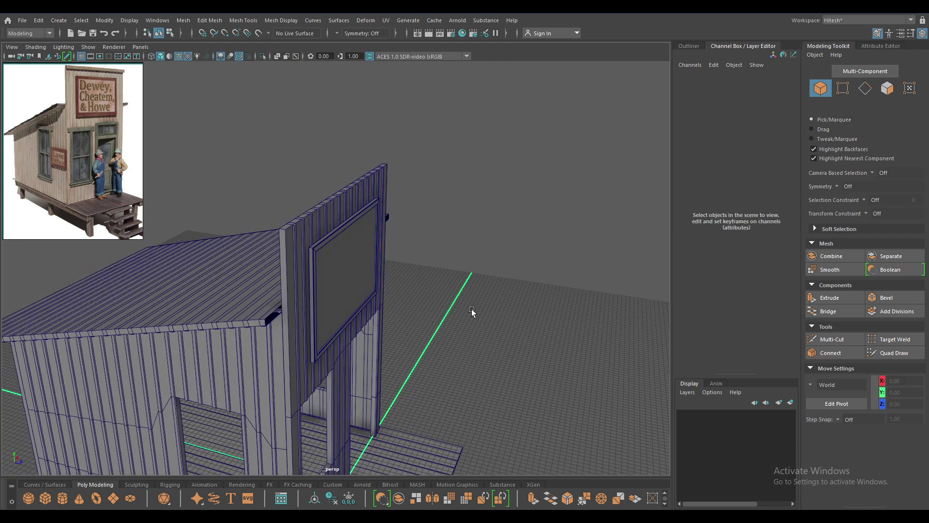
mouse_move(472, 309)
alt+mouse_down()
mouse_move(446, 396)
mouse_move(405, 402)
alt+mouse_up()
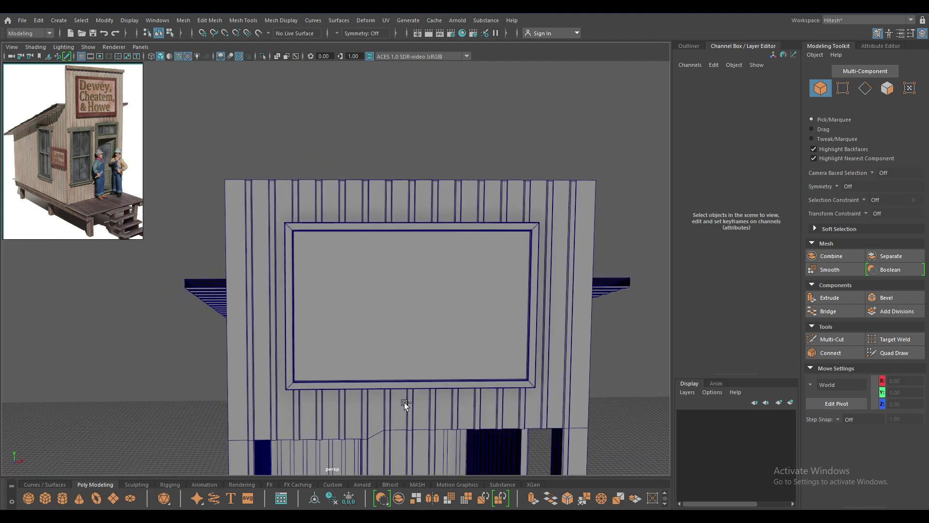
mouse_move(387, 311)
alt+mouse_down()
mouse_move(429, 295)
mouse_move(358, 299)
alt+mouse_up()
mouse_move(428, 315)
alt+mouse_down()
mouse_move(516, 375)
mouse_move(557, 284)
alt+mouse_up()
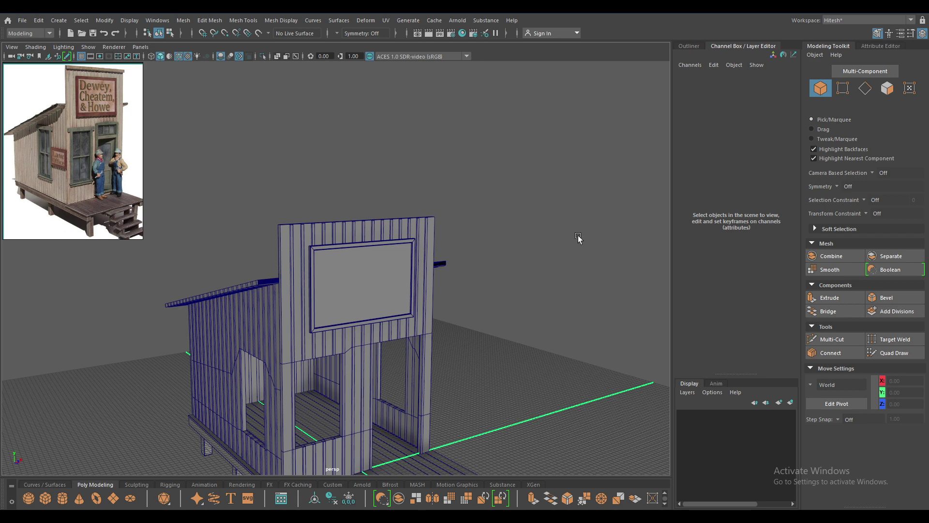
mouse_move(579, 237)
alt+mouse_down()
mouse_move(533, 233)
mouse_move(525, 297)
mouse_move(544, 222)
mouse_move(620, 327)
mouse_move(554, 332)
mouse_move(430, 272)
alt+mouse_up()
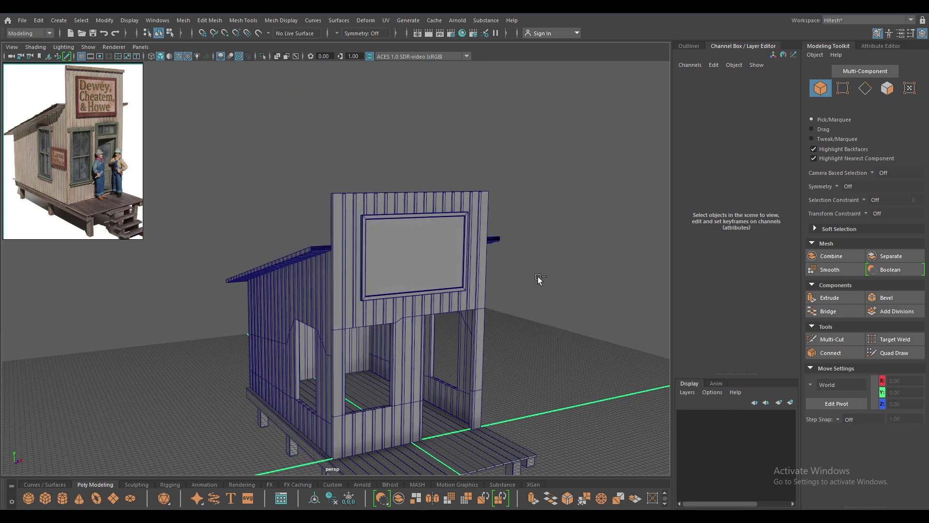
mouse_move(539, 277)
alt+mouse_down()
mouse_move(535, 365)
mouse_move(572, 239)
mouse_move(545, 260)
mouse_move(516, 343)
mouse_move(411, 353)
mouse_move(452, 234)
mouse_move(67, 333)
alt+mouse_up()
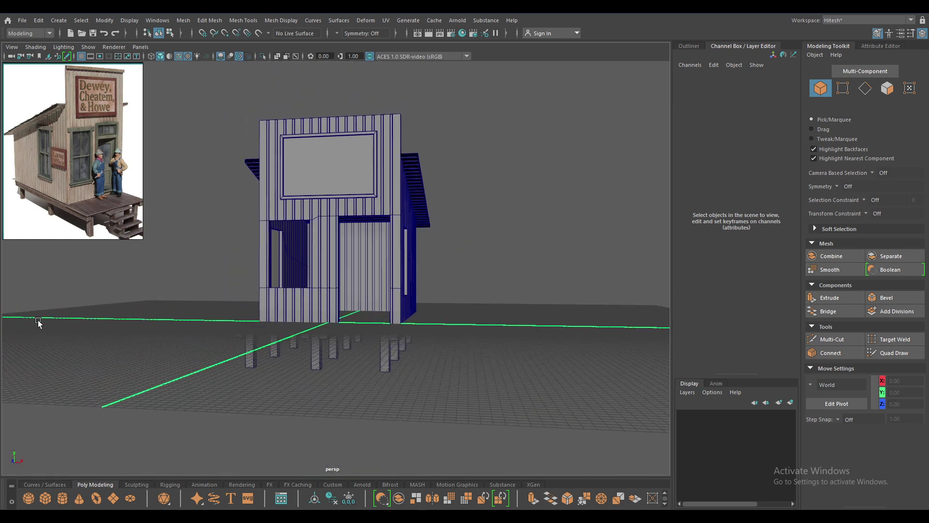
mouse_move(257, 382)
alt+mouse_down()
mouse_move(449, 286)
mouse_move(422, 296)
mouse_move(436, 260)
mouse_move(506, 216)
mouse_move(541, 222)
mouse_move(492, 408)
mouse_move(414, 152)
mouse_move(411, 255)
mouse_move(384, 252)
alt+mouse_up()
click(426, 170)
Step: Duplicate the sign, move it to X -346.265, rotate Y -90, lower to Y 227.889
key(ctrl+d)
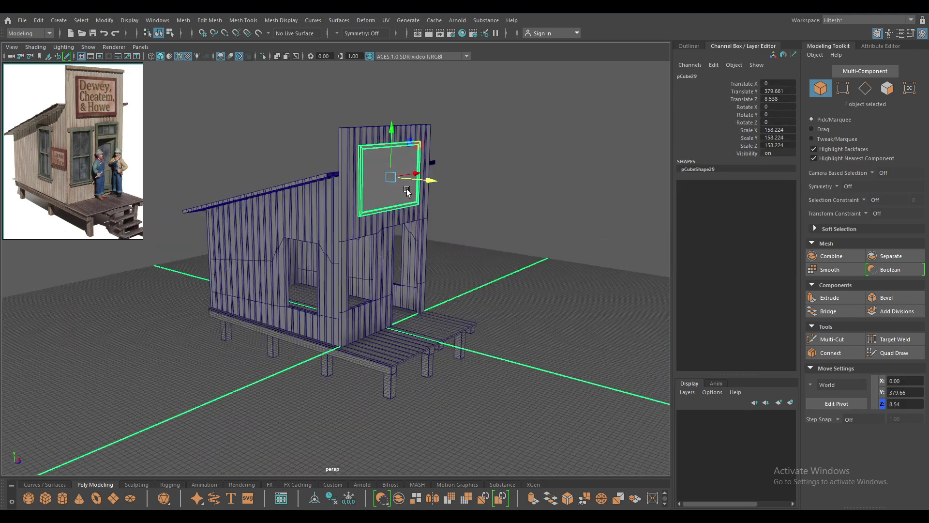
drag(427, 180, 285, 281)
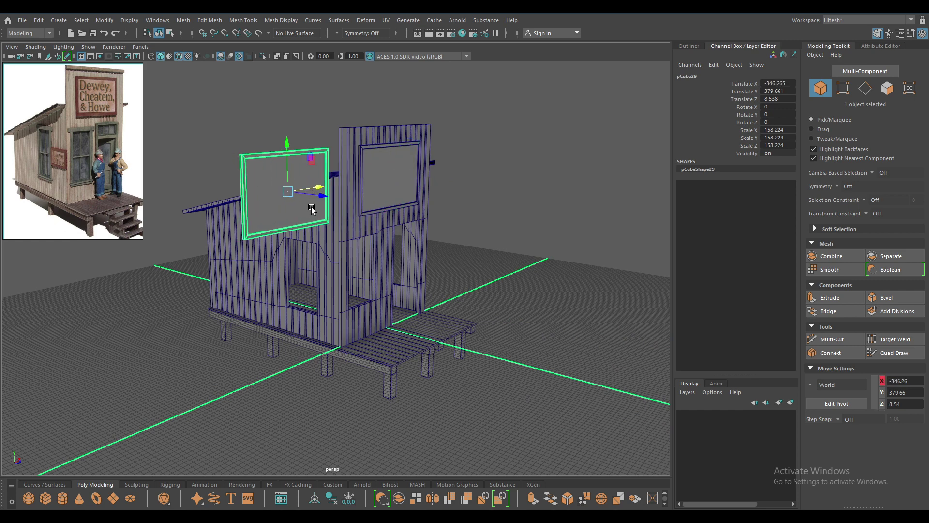
key(e)
mouse_move(288, 195)
mouse_down()
mouse_move(269, 198)
mouse_move(308, 209)
mouse_move(262, 198)
mouse_move(357, 253)
mouse_move(299, 268)
mouse_move(323, 243)
mouse_move(394, 298)
mouse_move(428, 254)
mouse_move(452, 315)
mouse_move(438, 231)
mouse_up()
key(ctrl+z)
key(w)
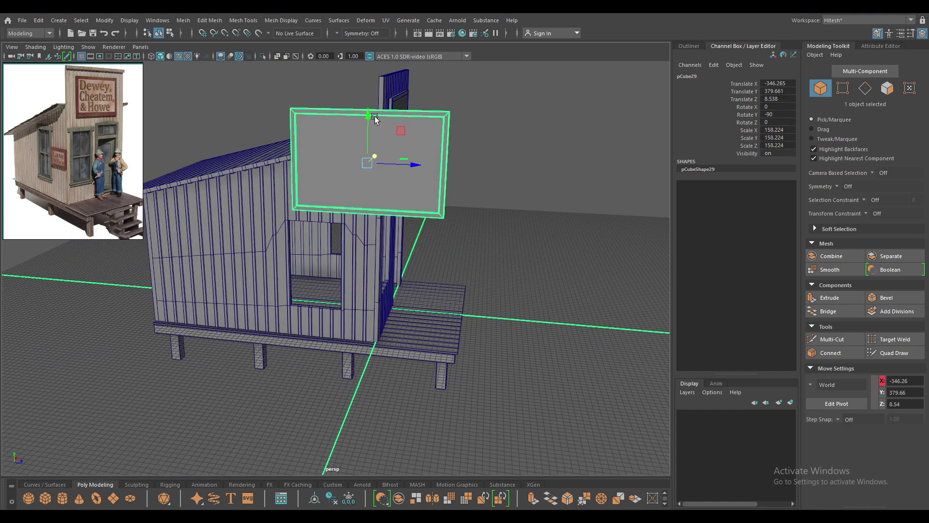
mouse_move(375, 119)
mouse_down()
mouse_move(366, 177)
mouse_move(369, 392)
mouse_move(222, 270)
mouse_up()
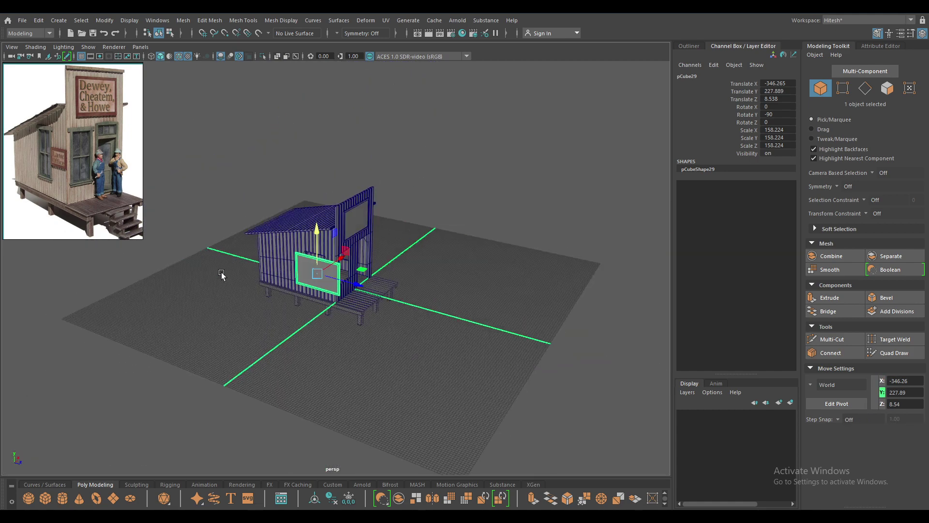
scroll(222, 269, up, 5)
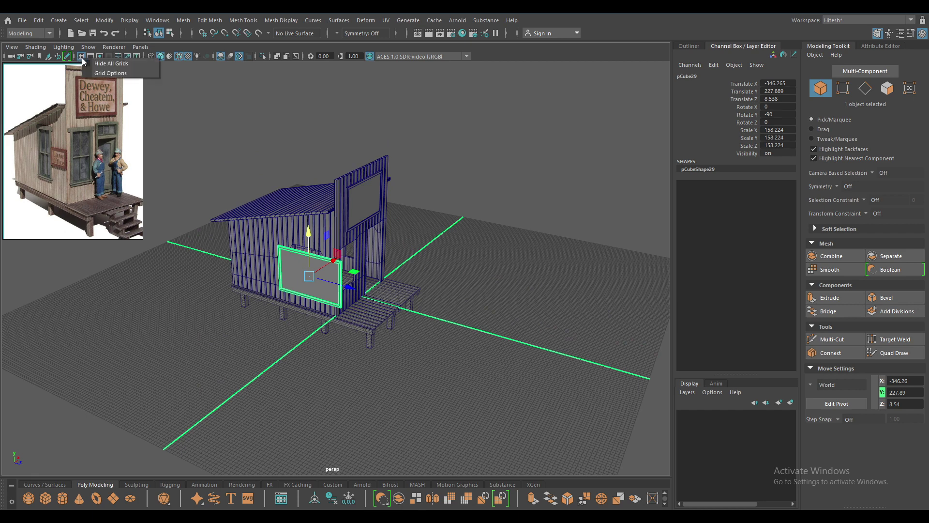
double_click(79, 57)
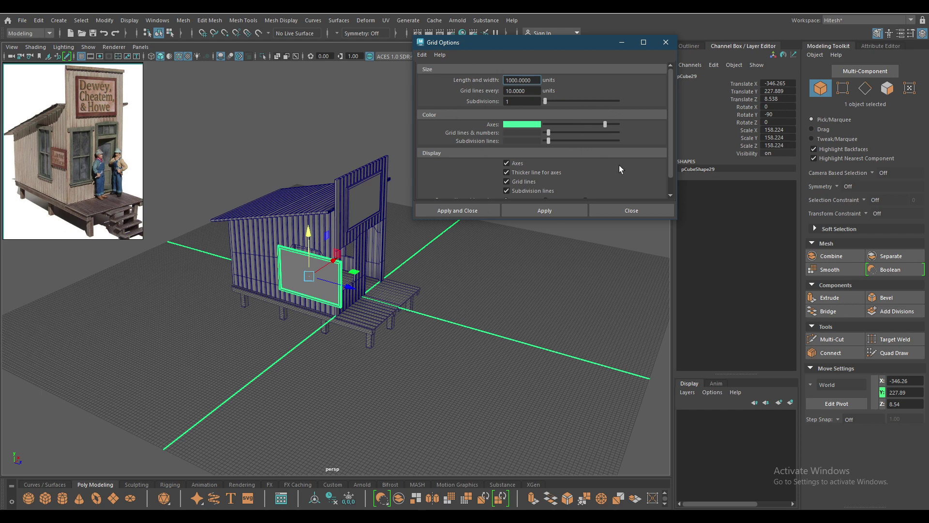
click(624, 211)
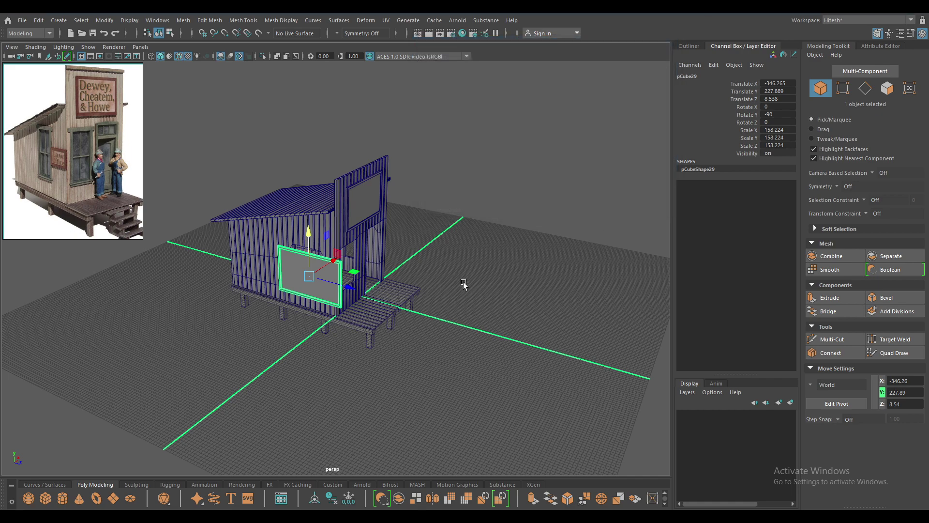
mouse_move(461, 286)
alt+mouse_down()
mouse_move(462, 378)
mouse_move(502, 294)
alt+mouse_up()
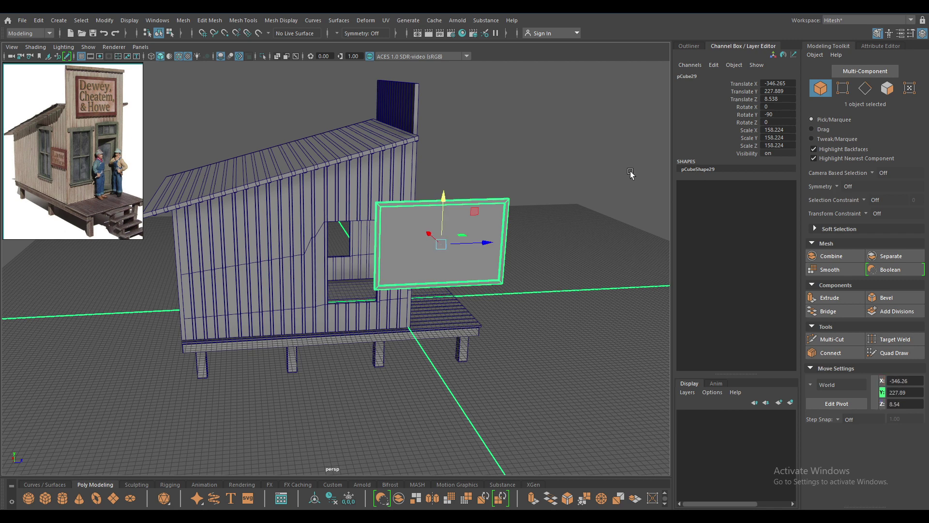
Step: Drag the frame's vertices to narrow and shorten it, then slide it to Z -226.437
alt+drag(630, 174, 614, 174)
right_drag(597, 182, 547, 179)
mouse_move(547, 184)
alt+mouse_down()
mouse_move(546, 167)
mouse_move(455, 334)
mouse_move(423, 289)
alt+mouse_up()
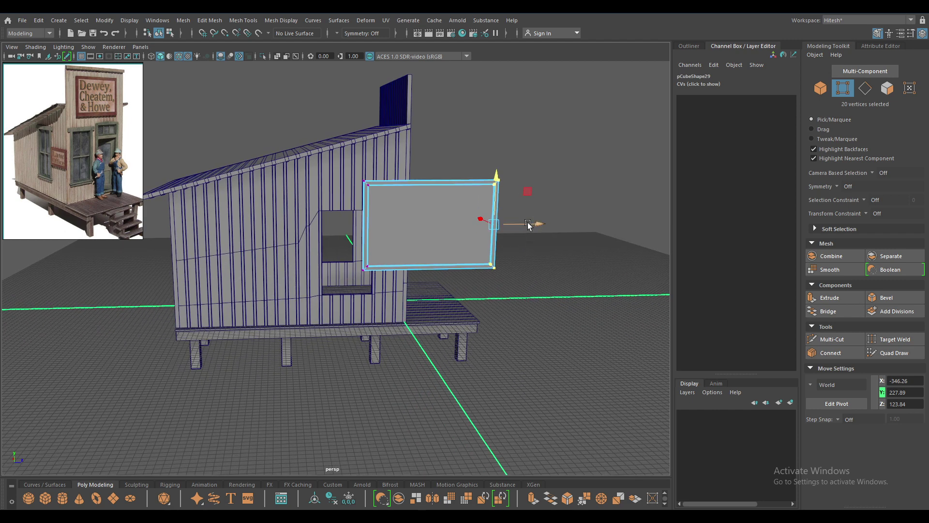
drag(528, 224, 484, 225)
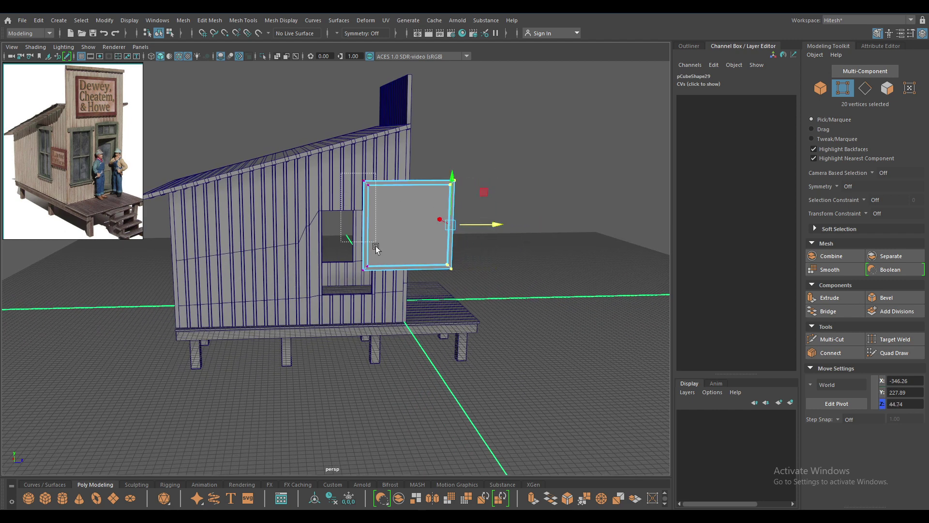
mouse_move(377, 248)
mouse_down()
mouse_move(392, 339)
mouse_move(383, 233)
mouse_up()
alt+drag(348, 206, 410, 198)
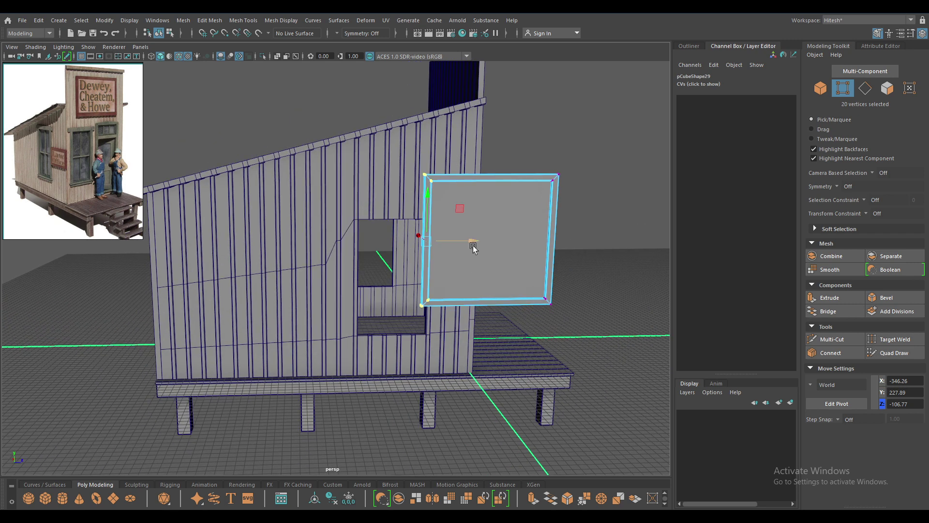
drag(474, 247, 504, 242)
drag(595, 158, 425, 217)
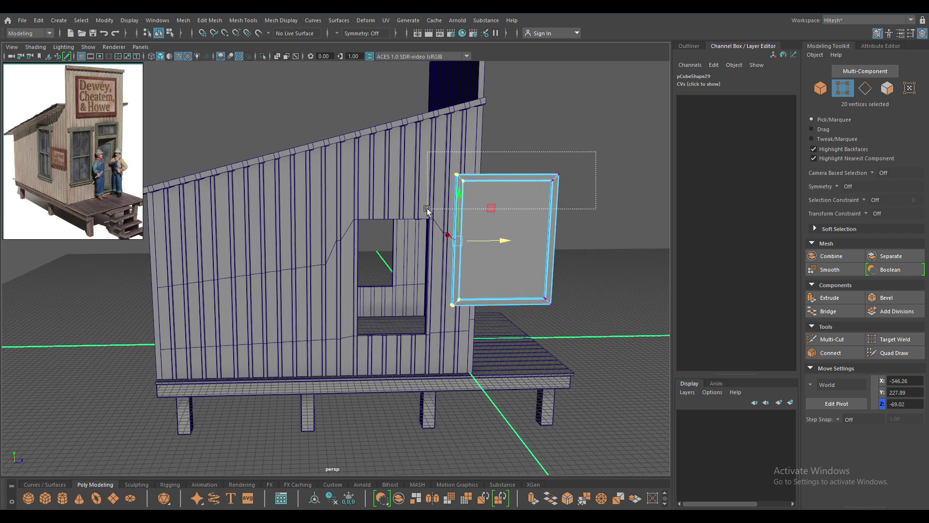
drag(509, 135, 507, 199)
right_drag(510, 279, 549, 260)
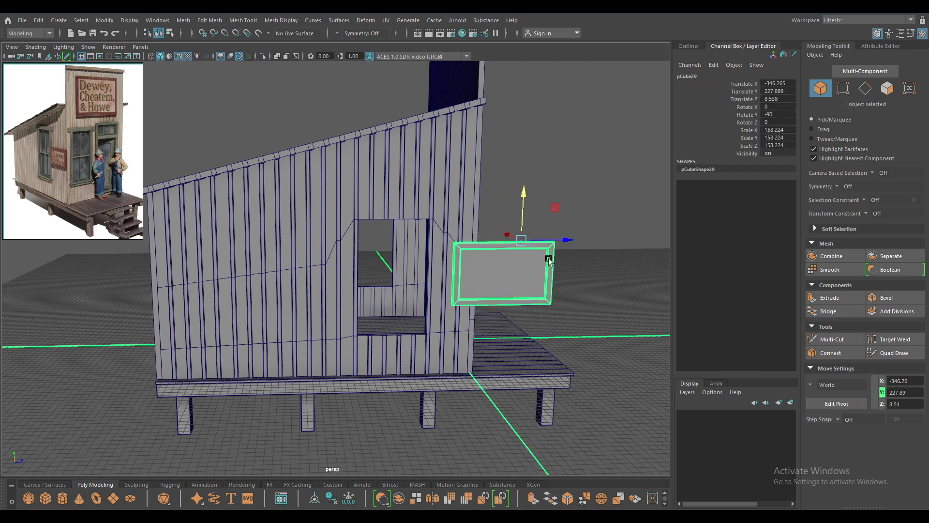
mouse_move(558, 240)
mouse_down()
mouse_move(360, 263)
mouse_move(380, 296)
mouse_up()
Step: Shift the small frame right and slightly lower along the wall in front view
key(space)
scroll(239, 92, down, 2)
scroll(276, 317, down, 3)
scroll(363, 201, down, 3)
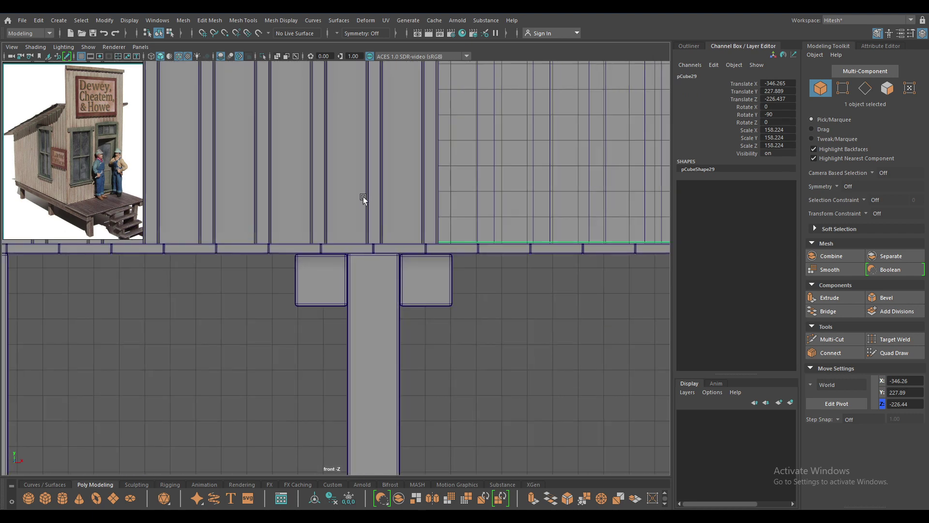
scroll(401, 67, down, 2)
scroll(471, 288, down, 5)
scroll(383, 273, up, 2)
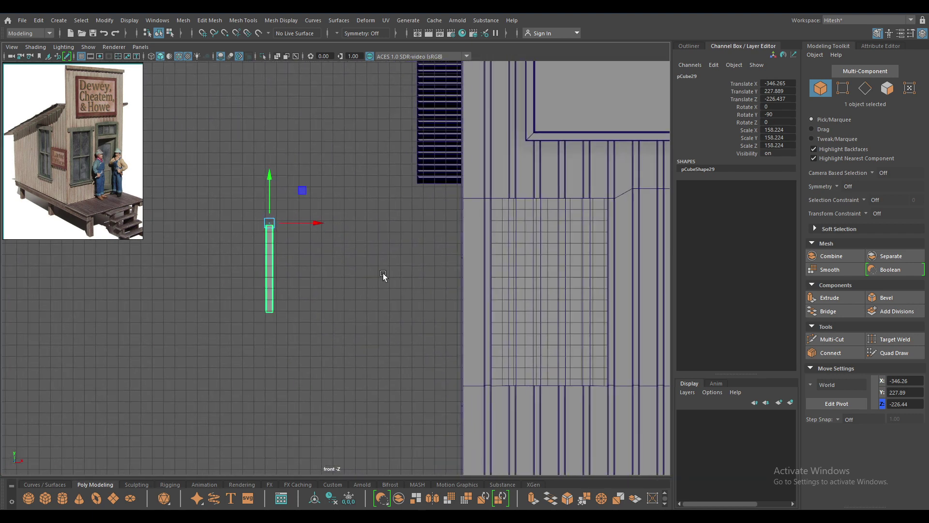
drag(311, 223, 368, 245)
key(space)
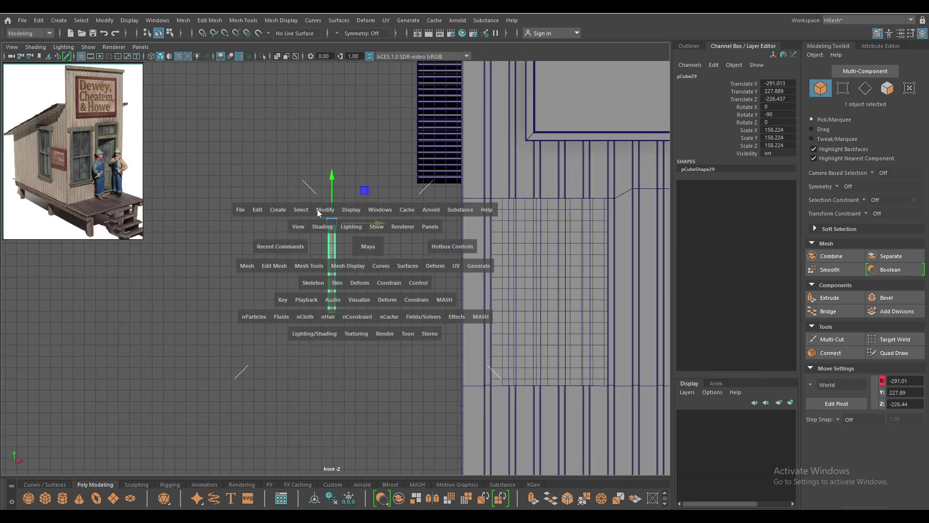
mouse_move(320, 209)
mouse_down()
mouse_move(380, 287)
mouse_move(501, 300)
mouse_up()
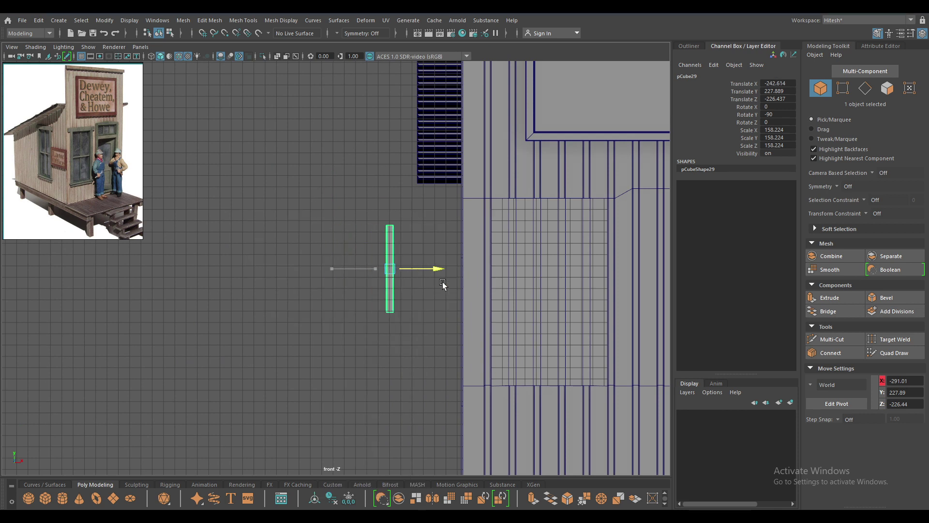
key(f)
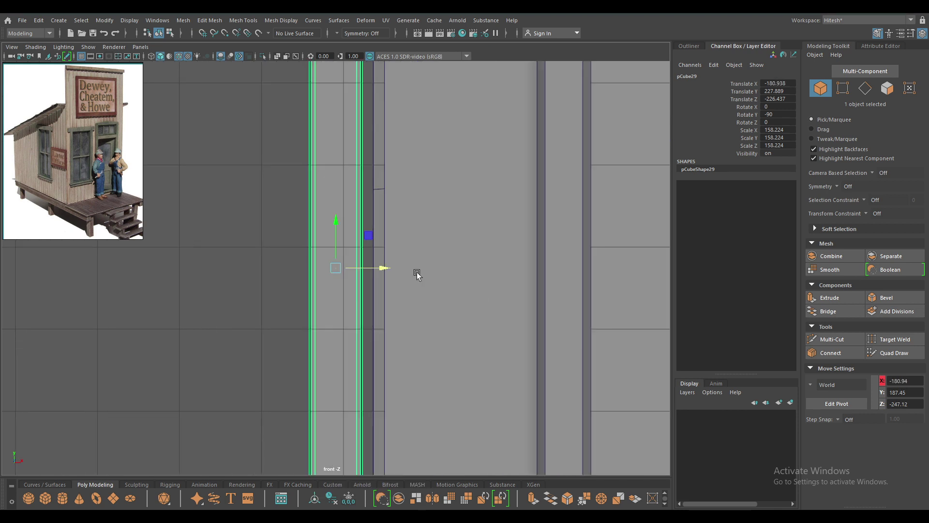
mouse_move(384, 263)
mouse_down()
mouse_move(395, 262)
mouse_move(344, 173)
mouse_up()
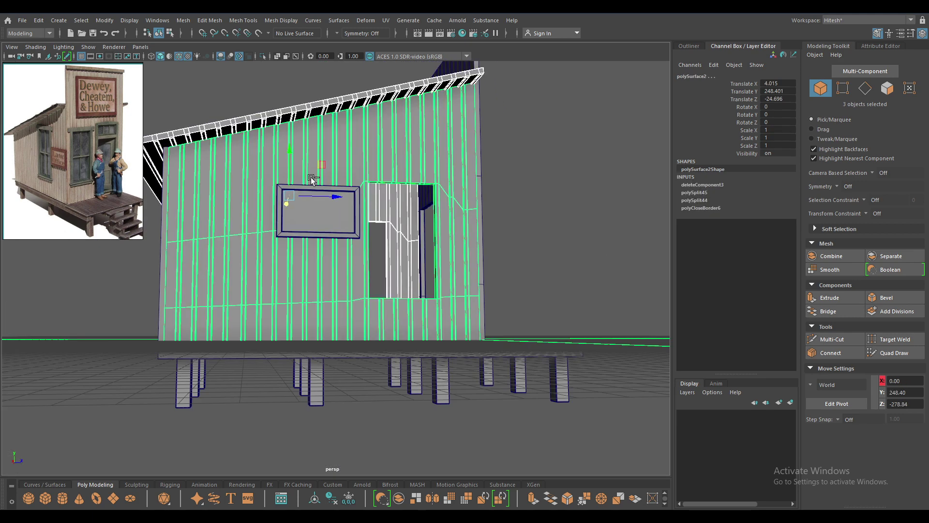
mouse_move(317, 172)
mouse_down()
mouse_move(321, 199)
mouse_move(306, 234)
mouse_move(258, 214)
mouse_move(272, 212)
mouse_up()
alt+drag(295, 266, 302, 267)
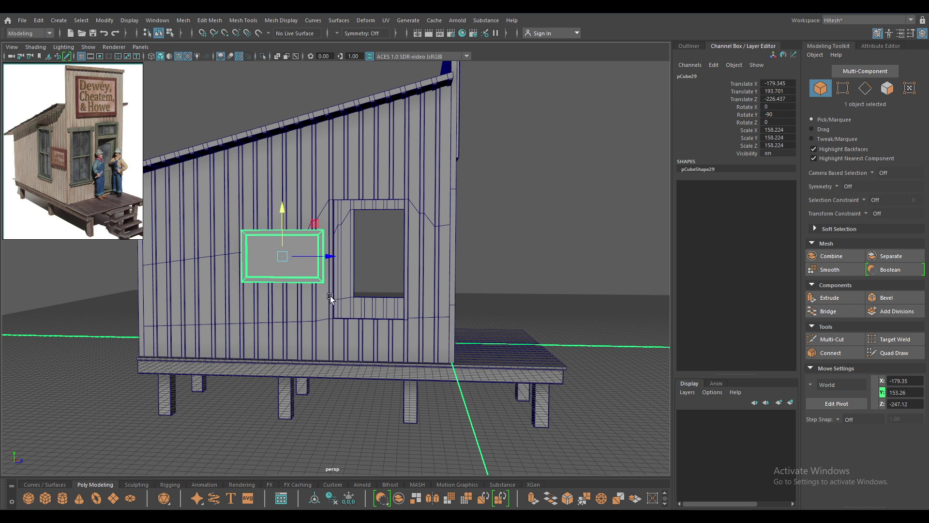
Step: Narrow the frame by pulling its right-side vertices left, then move it onto the front wall
key(F9)
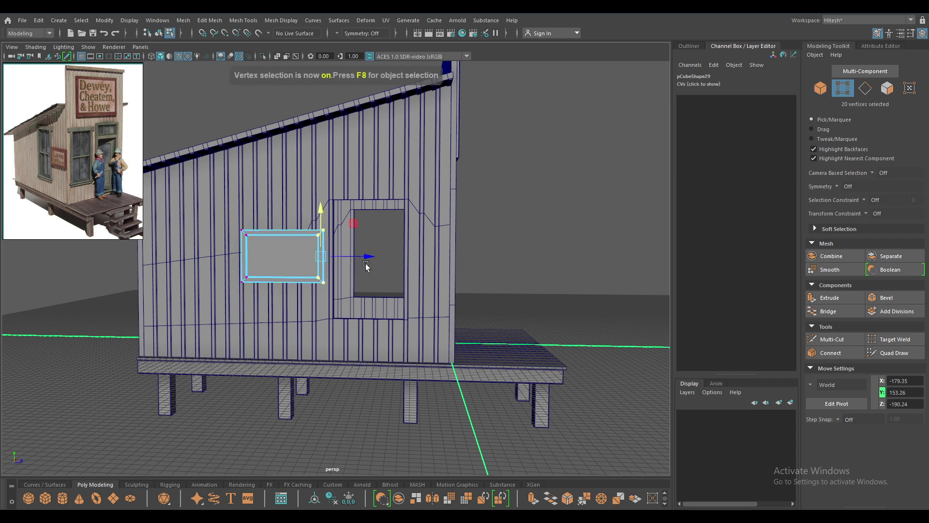
mouse_move(366, 265)
mouse_down()
mouse_move(349, 258)
mouse_move(320, 290)
mouse_move(293, 253)
mouse_up()
right_drag(295, 249, 359, 246)
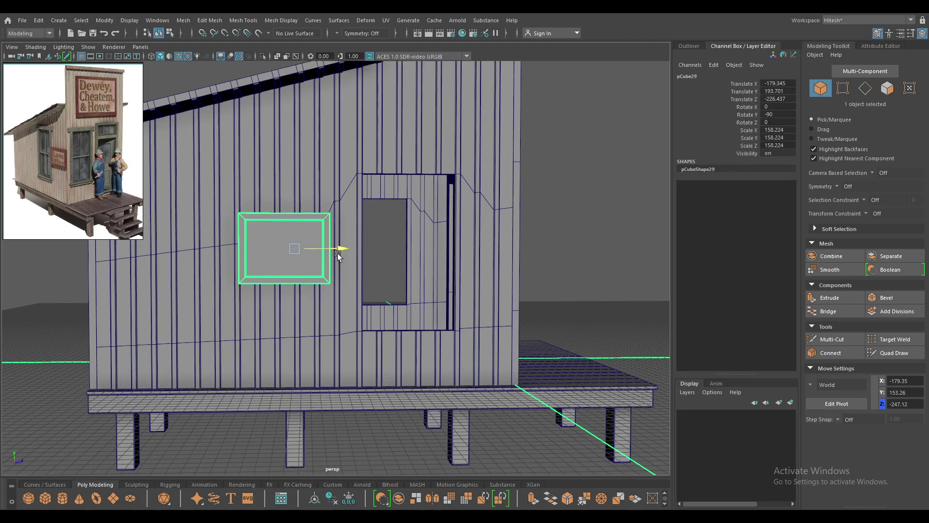
mouse_move(338, 256)
mouse_down()
mouse_move(560, 249)
mouse_move(544, 248)
mouse_move(484, 287)
mouse_move(454, 254)
mouse_move(391, 376)
mouse_move(351, 299)
mouse_move(343, 303)
mouse_up()
scroll(391, 377, up, 2)
scroll(351, 385, up, 5)
Step: Nudge the frame slightly left in front view, then check it in perspective beside the deck
key(space)
click(357, 291)
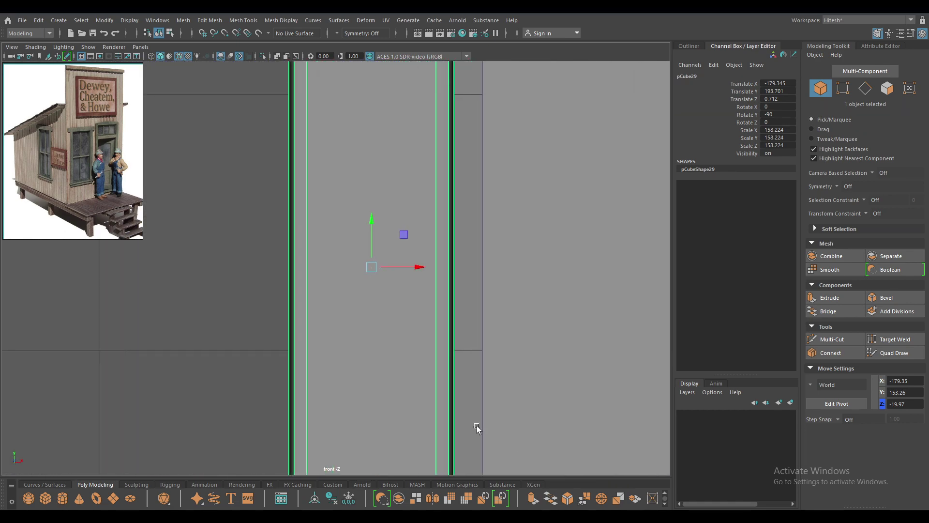
scroll(433, 252, up, 5)
drag(408, 239, 391, 242)
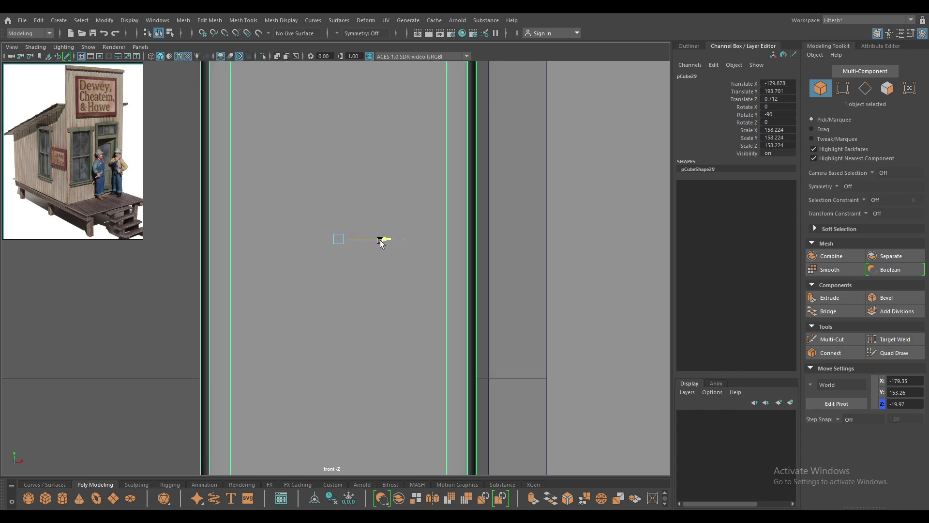
click(393, 242)
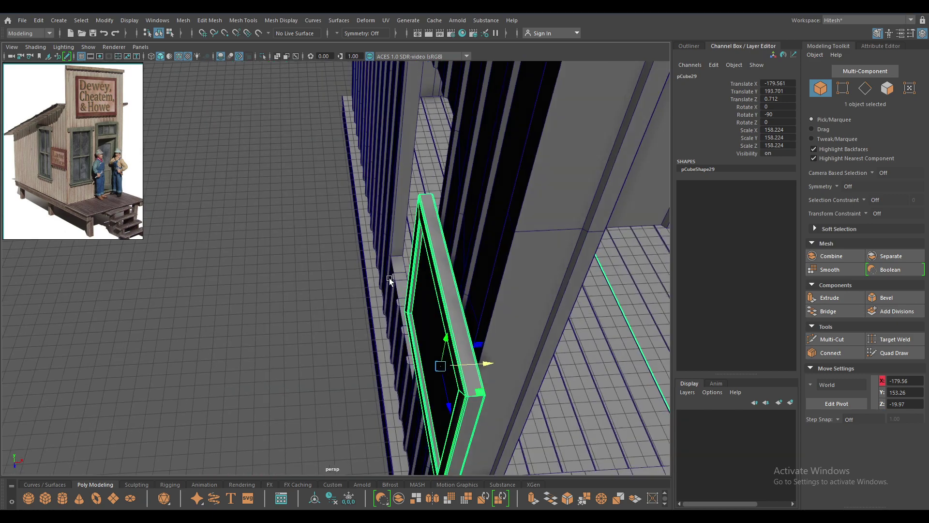
mouse_move(595, 268)
alt+mouse_down()
mouse_move(593, 330)
mouse_move(526, 298)
alt+mouse_up()
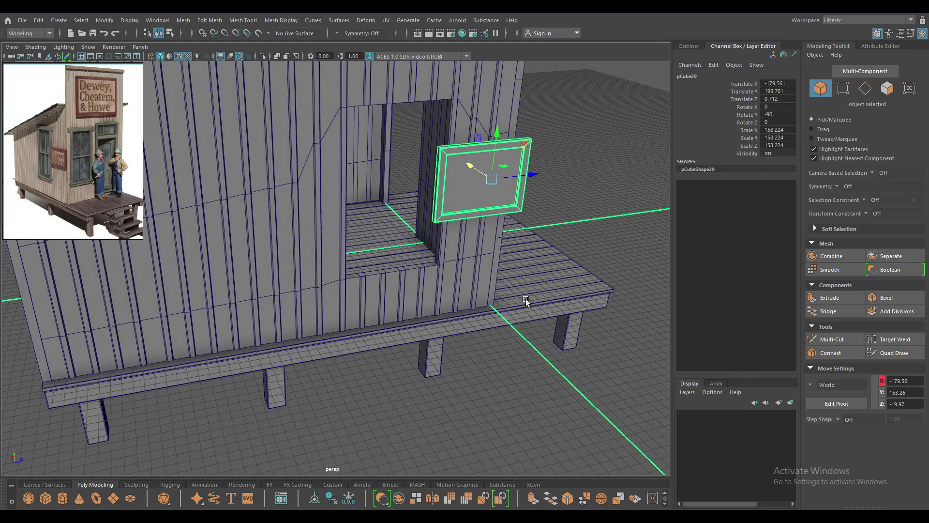
mouse_move(554, 348)
alt+mouse_down()
mouse_move(583, 151)
mouse_move(518, 235)
mouse_move(288, 176)
mouse_move(381, 267)
mouse_move(261, 183)
mouse_move(323, 239)
mouse_move(238, 222)
mouse_move(274, 243)
mouse_move(428, 253)
alt+mouse_up()
click(583, 151)
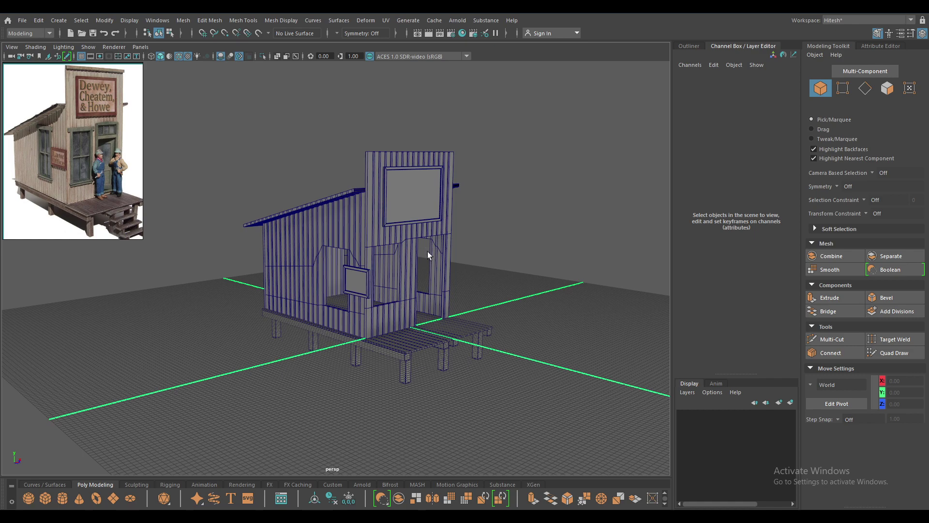
Step: Create a new polygon cube near the front wall and deck
alt+drag(408, 227, 472, 355)
scroll(482, 365, up, 2)
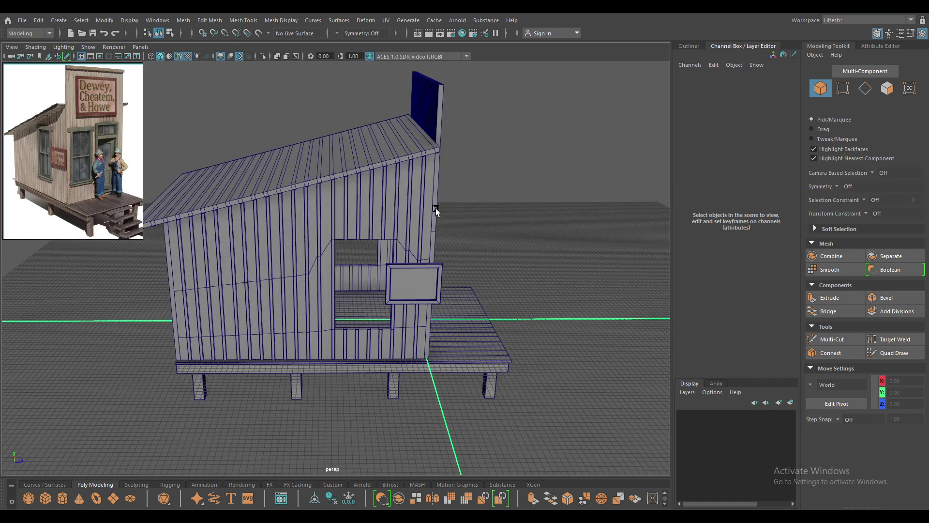
scroll(451, 199, up, 3)
mouse_move(452, 200)
alt+mouse_down()
mouse_move(411, 193)
mouse_move(655, 208)
alt+mouse_up()
right_drag(656, 209, 649, 234)
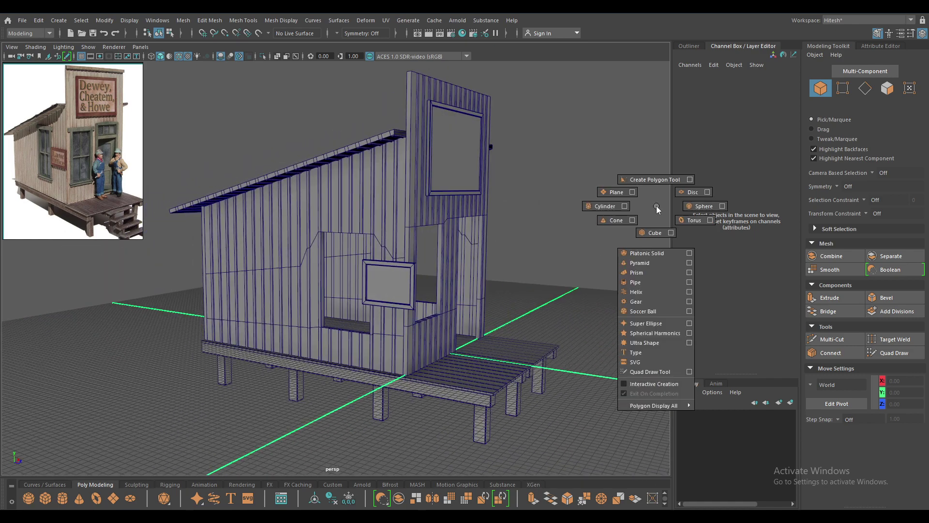
click(493, 351)
mouse_move(649, 234)
alt+mouse_down()
mouse_move(493, 351)
mouse_move(415, 388)
mouse_move(407, 345)
mouse_move(392, 370)
alt+mouse_up()
Step: Scale the cube up and stretch it vertically into a tall raised post
key(r)
key(w)
key(r)
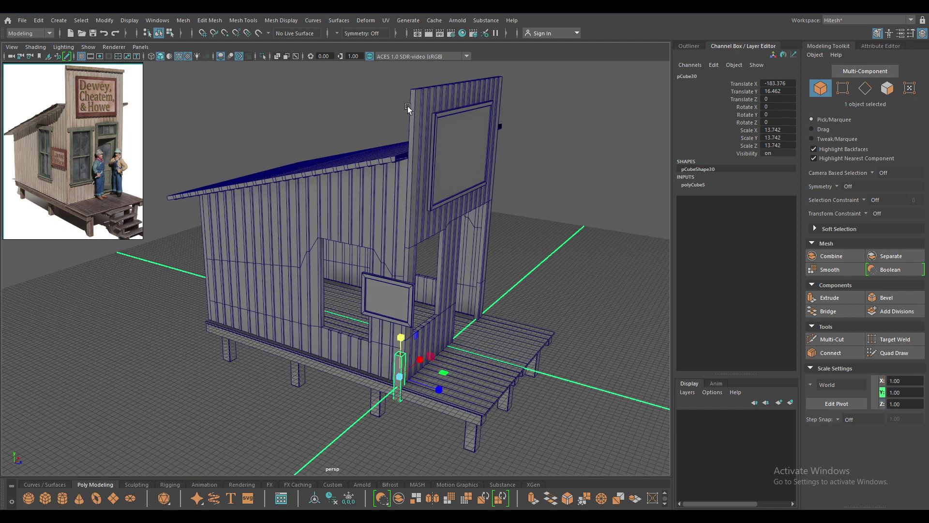
drag(412, 335, 410, 42)
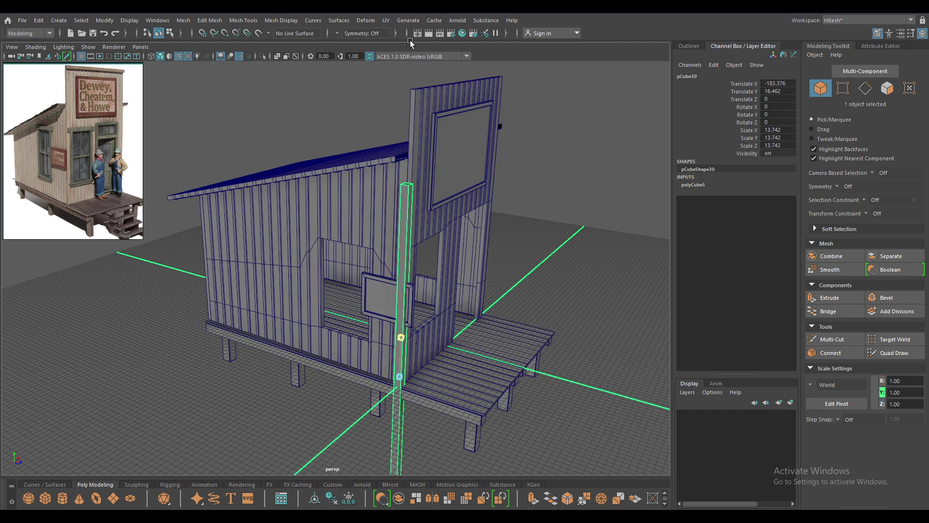
key(w)
drag(403, 321, 410, 135)
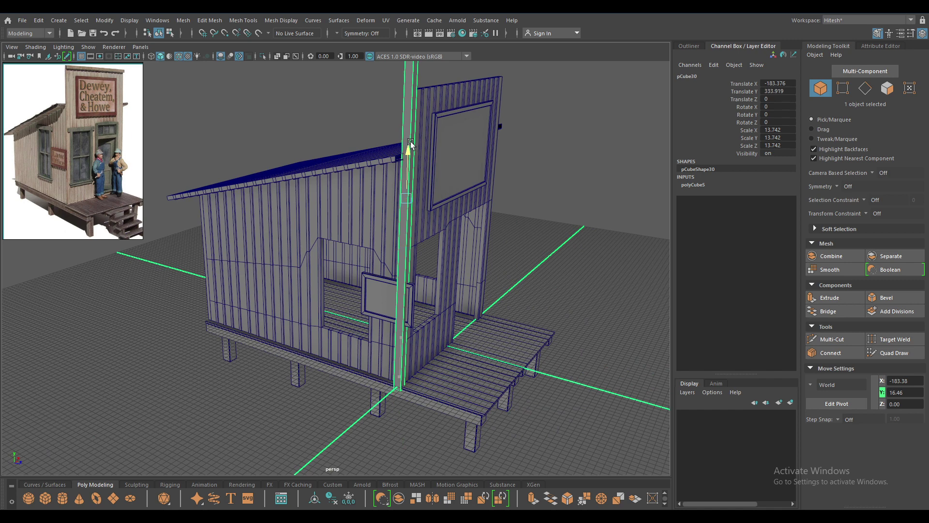
Step: In top view, frame the post and move it left along X
key(space)
click(375, 145)
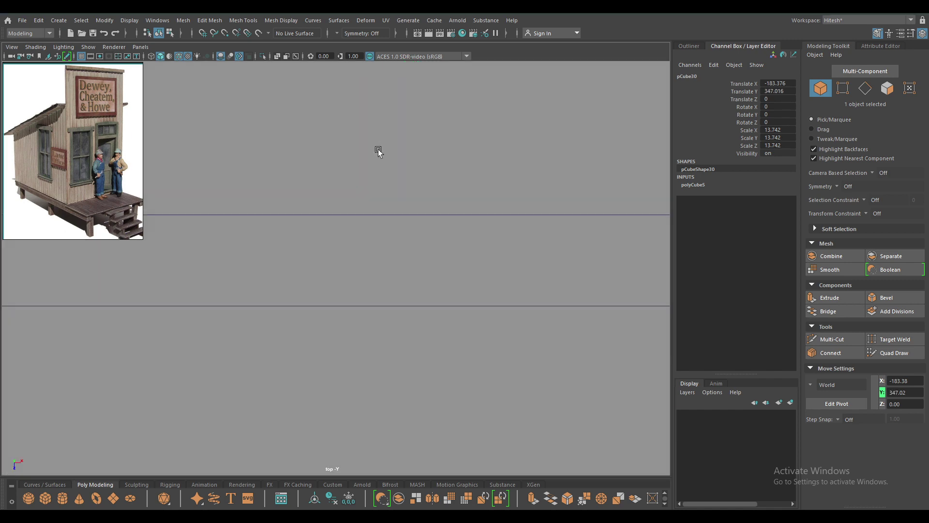
key(f)
scroll(432, 390, up, 3)
scroll(405, 349, up, 2)
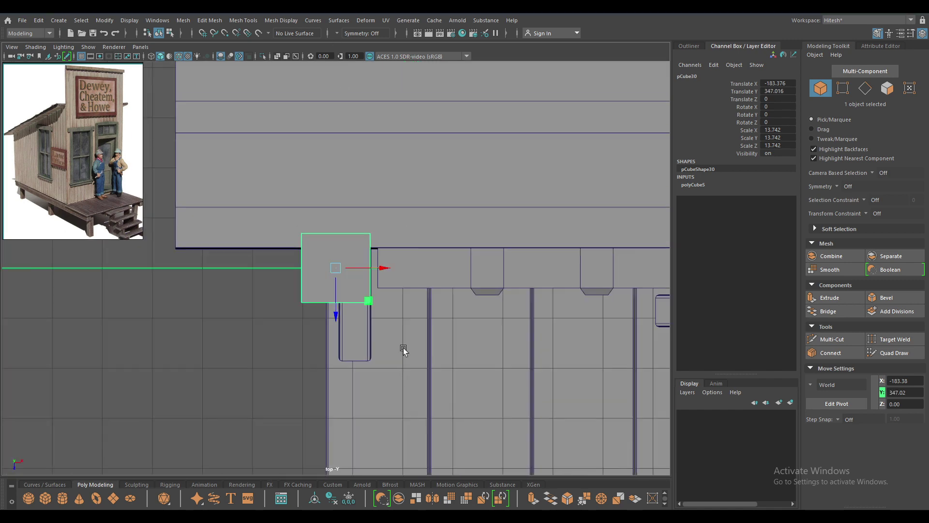
scroll(446, 369, up, 2)
scroll(446, 368, down, 5)
scroll(430, 290, up, 3)
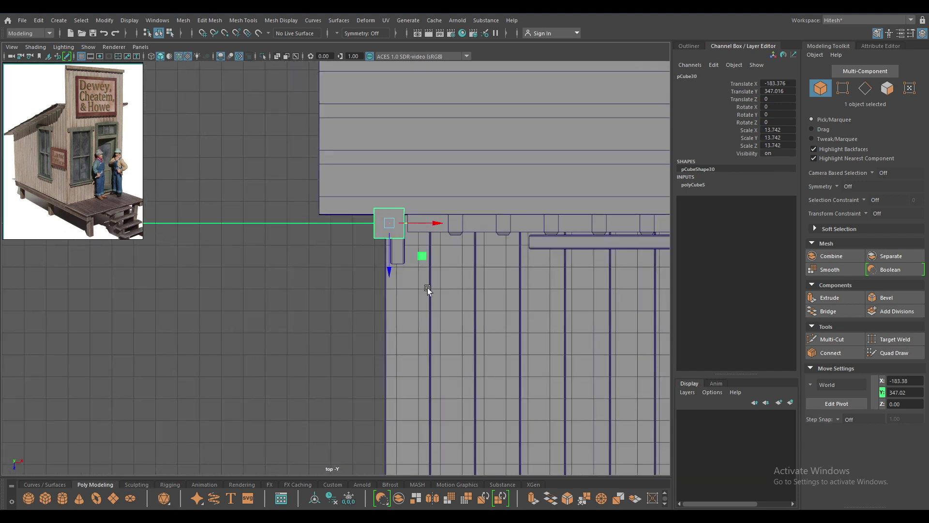
scroll(522, 219, up, 4)
alt+middle_drag(521, 219, 293, 398)
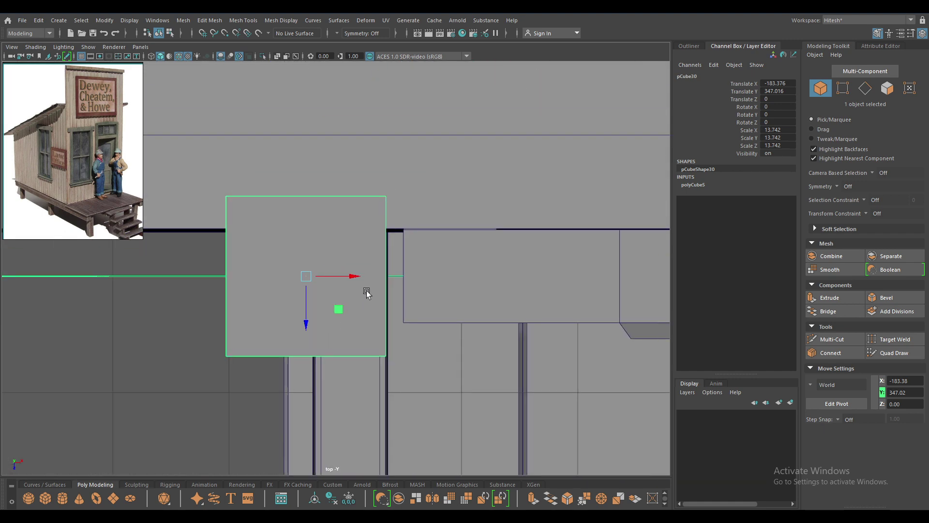
mouse_move(348, 277)
mouse_down()
mouse_move(169, 277)
mouse_move(193, 281)
mouse_up()
Step: Place the post on the house corner in wireframe top view, then restore shaded perspective
key(4)
alt+middle_drag(342, 306, 320, 330)
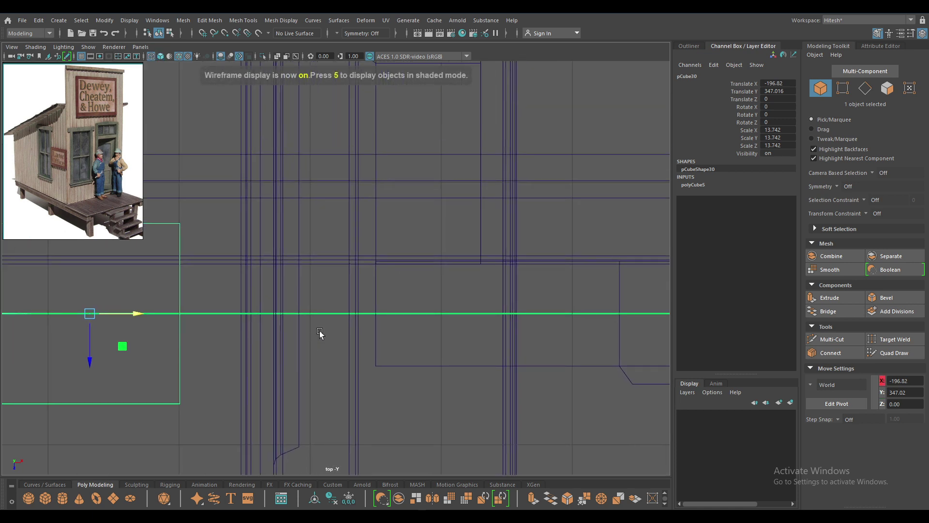
drag(130, 310, 467, 321)
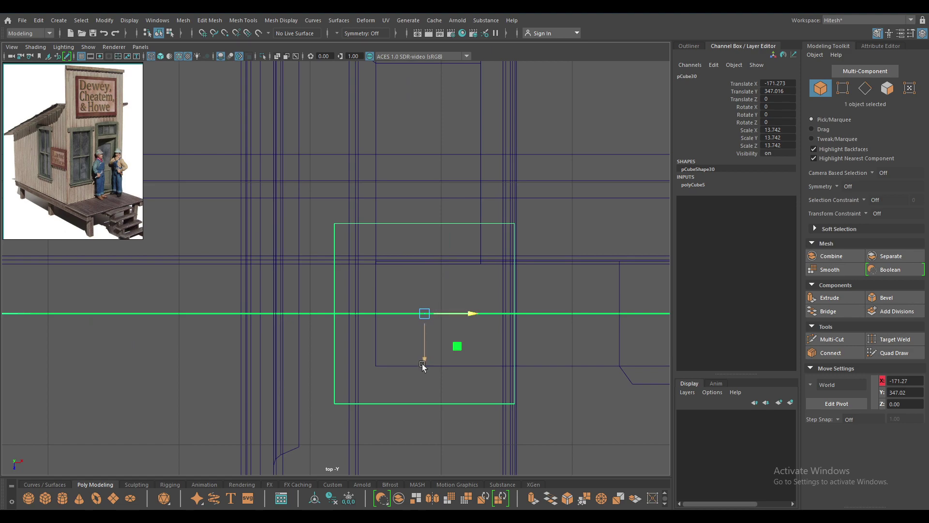
drag(422, 364, 425, 350)
key(space)
key(space)
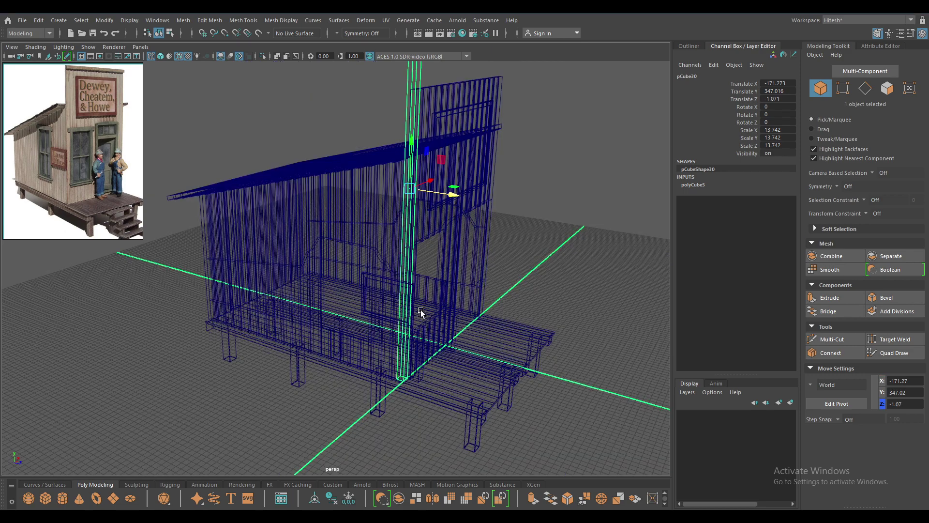
key(6)
Step: Slide the small framed board along the side wall to Translate Z -200.013, undoing an extra nudge
scroll(393, 320, up, 2)
mouse_move(393, 321)
alt+mouse_down()
mouse_move(415, 294)
mouse_move(411, 307)
mouse_move(344, 285)
mouse_move(310, 329)
alt+mouse_up()
scroll(412, 307, up, 3)
scroll(301, 345, up, 2)
scroll(291, 368, up, 2)
mouse_move(291, 368)
alt+mouse_down()
mouse_move(282, 373)
mouse_move(371, 387)
mouse_move(382, 370)
mouse_move(373, 363)
alt+mouse_up()
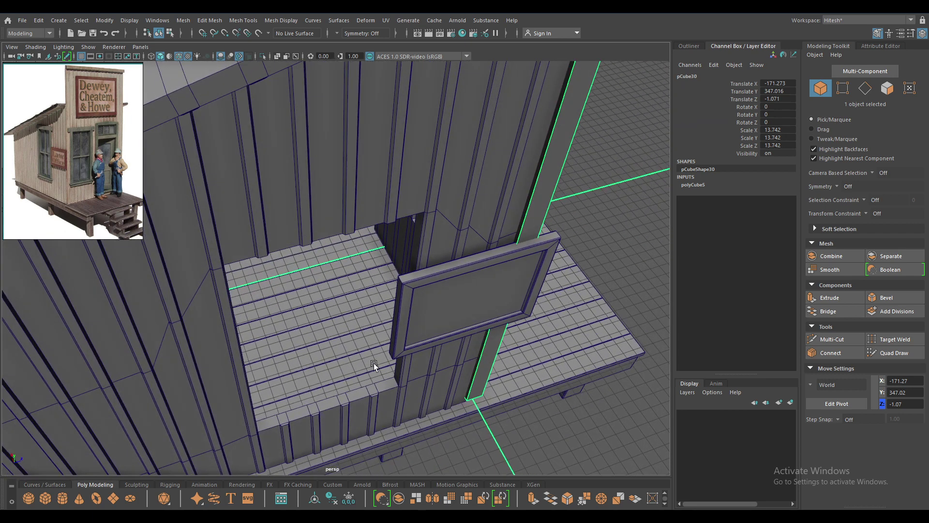
click(481, 289)
mouse_move(487, 292)
mouse_down()
mouse_move(186, 360)
mouse_move(199, 375)
mouse_move(118, 353)
mouse_move(142, 326)
mouse_move(77, 325)
mouse_move(236, 294)
mouse_up()
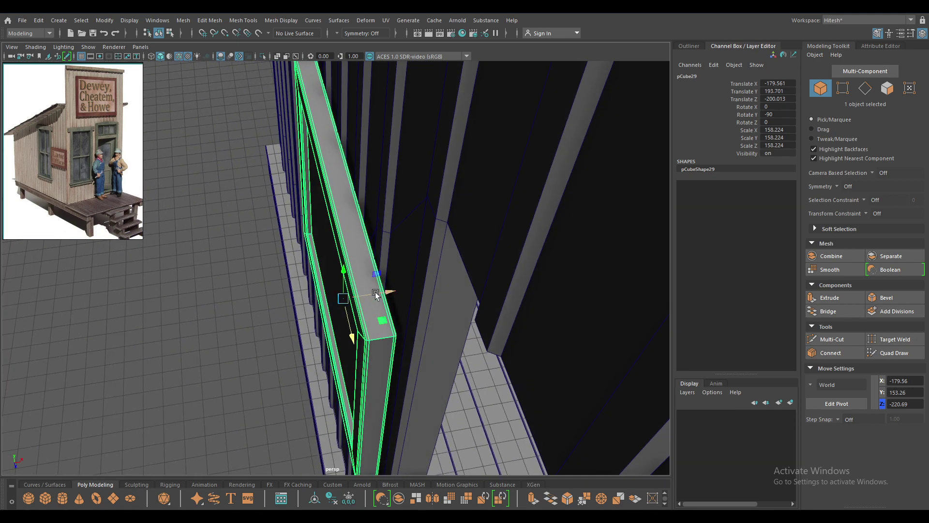
mouse_move(376, 292)
mouse_down()
mouse_move(458, 344)
mouse_move(440, 296)
mouse_up()
key(ctrl+z)
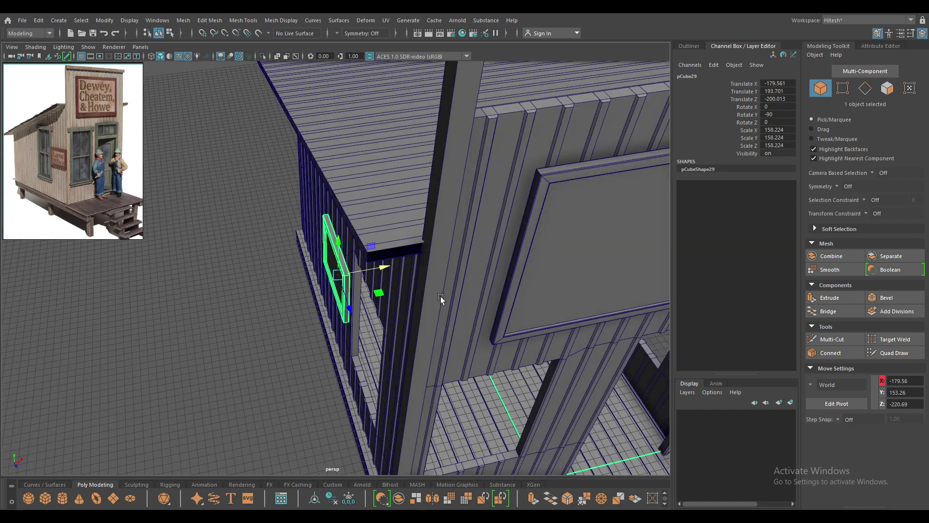
Step: Frame the corner post, orbit up to the roof edge and select the roof
click(438, 295)
key(f)
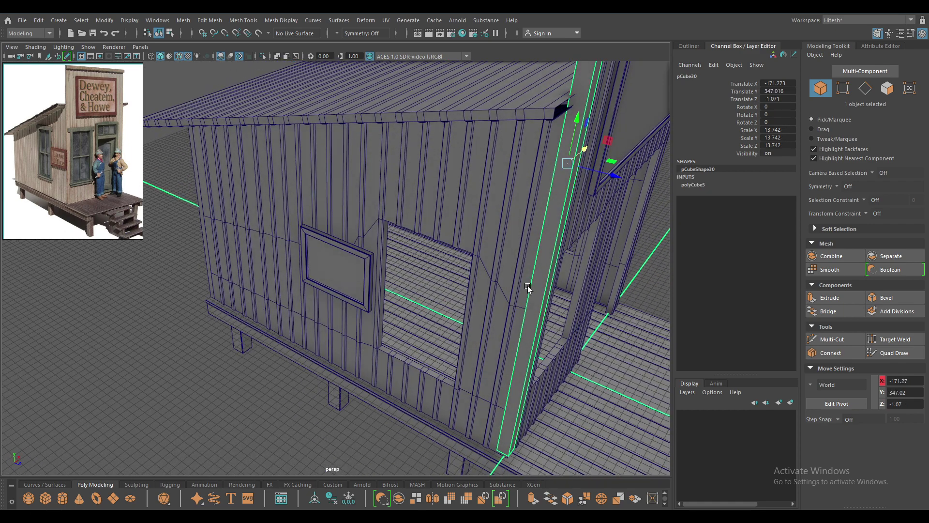
mouse_move(527, 288)
alt+mouse_down()
mouse_move(476, 242)
mouse_move(461, 369)
alt+mouse_up()
alt+right_drag(461, 370, 448, 405)
alt+drag(449, 406, 441, 383)
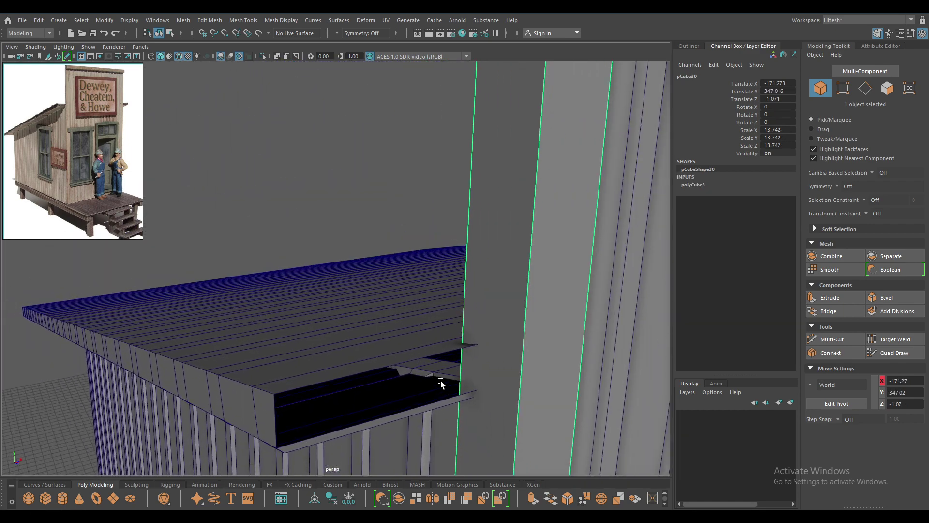
click(367, 334)
Step: Isolate the roof and cap its open long side by running Fill Hole on the border edges
key(alt+h)
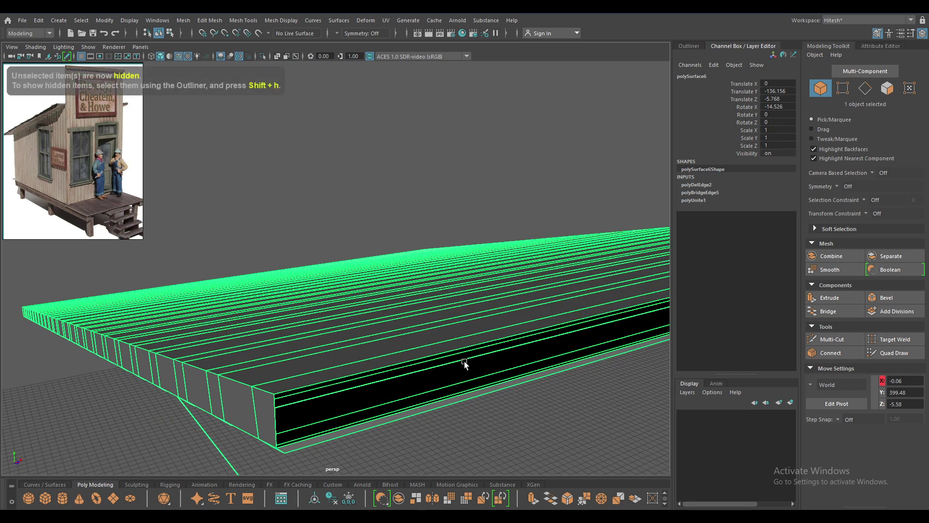
key(f)
mouse_move(444, 274)
alt+mouse_down()
mouse_move(481, 280)
mouse_move(514, 253)
alt+mouse_up()
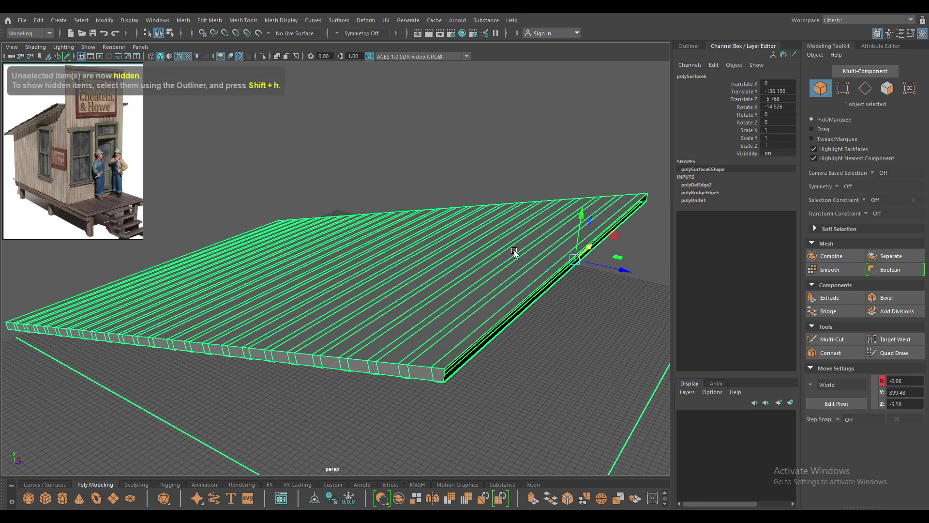
key(F10)
double_click(474, 356)
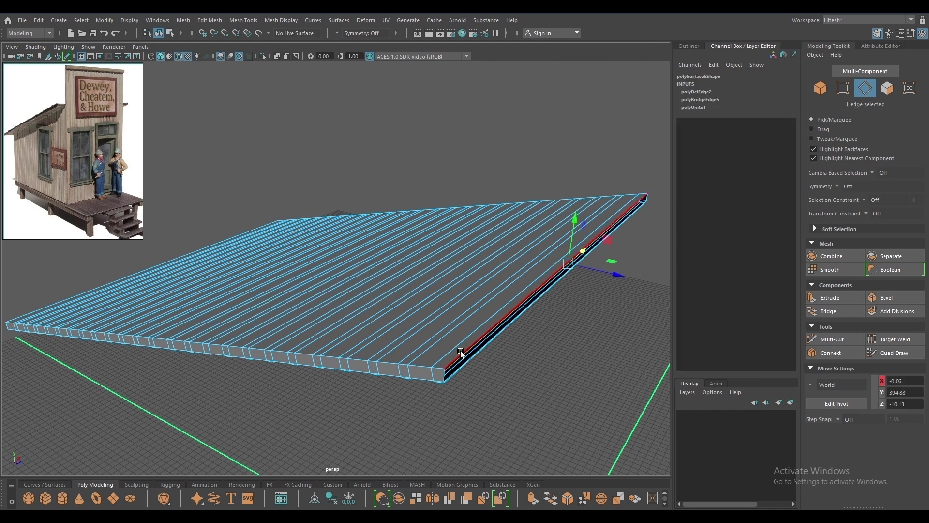
mouse_move(461, 321)
shift+right_down()
mouse_move(454, 417)
mouse_move(440, 448)
shift+right_up()
right_drag(498, 242, 590, 202)
Step: Unhide everything and point-snap the corner post's bottom vertices down to the porch corner
key(ctrl+1)
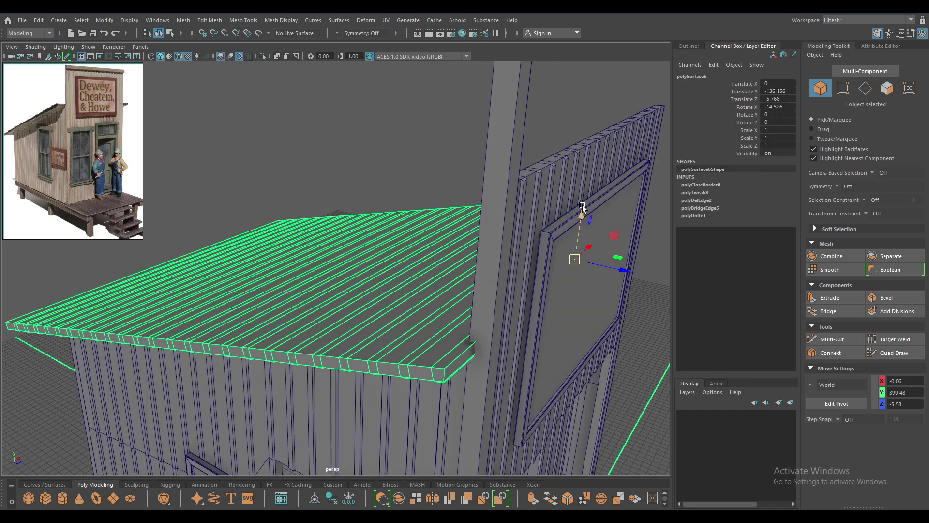
click(501, 331)
mouse_move(500, 331)
alt+mouse_down()
mouse_move(511, 349)
mouse_move(517, 328)
mouse_move(438, 222)
mouse_move(512, 208)
mouse_move(529, 231)
mouse_move(486, 129)
alt+mouse_up()
right_drag(486, 129, 438, 127)
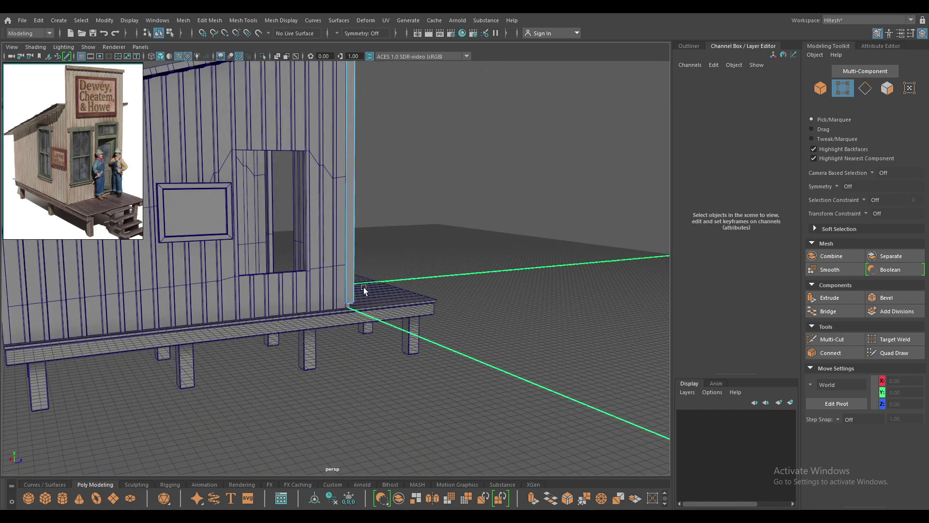
drag(363, 287, 338, 316)
key(v)
middle_drag(350, 257, 344, 336)
Step: Lower the post's top vertices to about facade-plank height and return to object mode
key(f)
mouse_move(342, 338)
alt+mouse_down()
mouse_move(376, 352)
mouse_move(423, 352)
alt+mouse_up()
mouse_move(433, 394)
alt+mouse_down()
mouse_move(363, 219)
mouse_move(336, 222)
alt+mouse_up()
scroll(327, 363, down, 5)
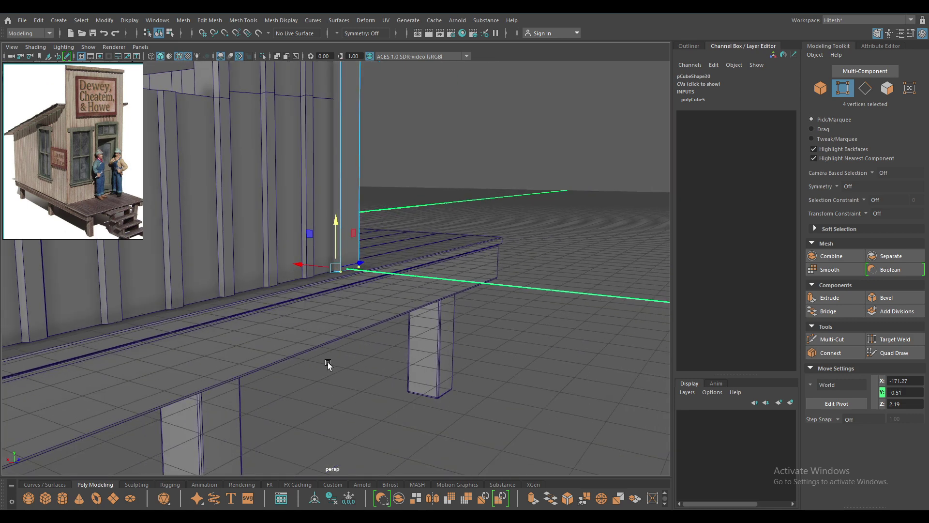
mouse_move(327, 362)
alt+mouse_down()
mouse_move(308, 249)
mouse_move(334, 261)
mouse_move(377, 172)
alt+mouse_up()
scroll(308, 249, down, 5)
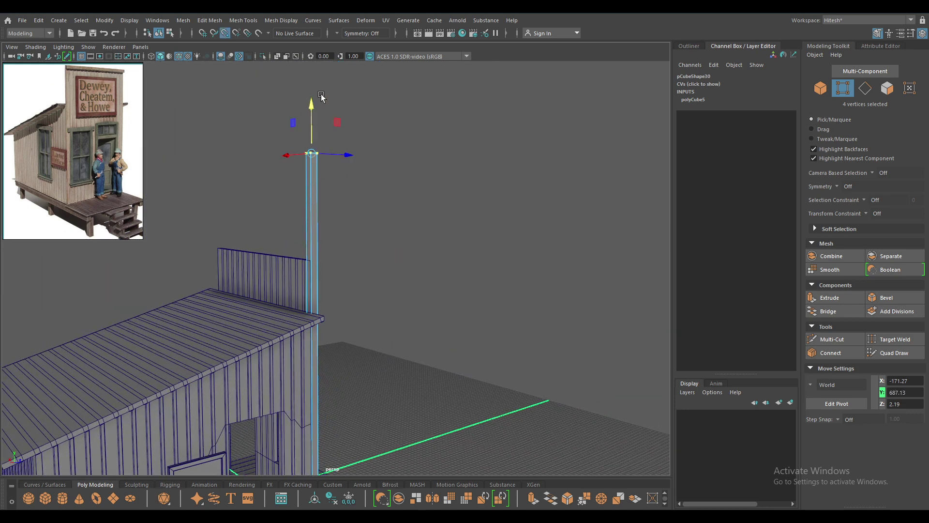
drag(311, 99, 312, 215)
key(f)
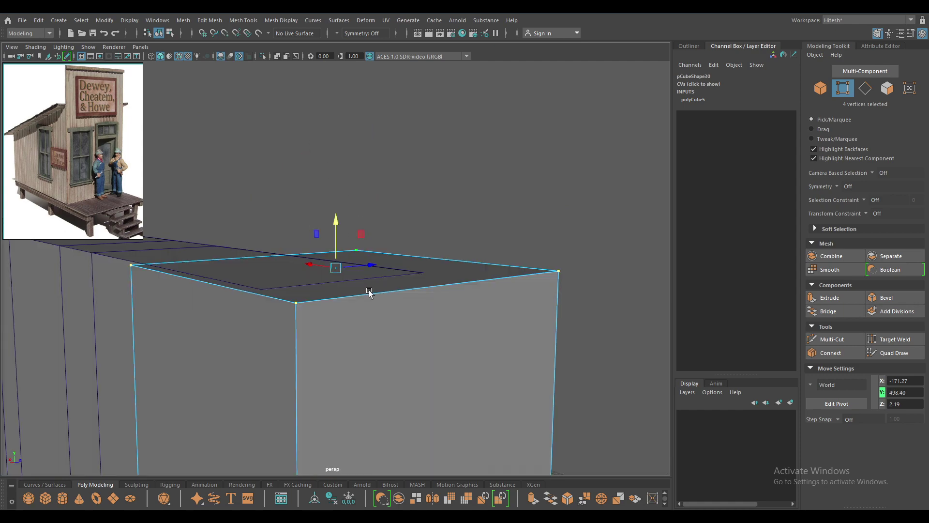
alt+drag(181, 328, 306, 340)
right_drag(306, 242, 370, 208)
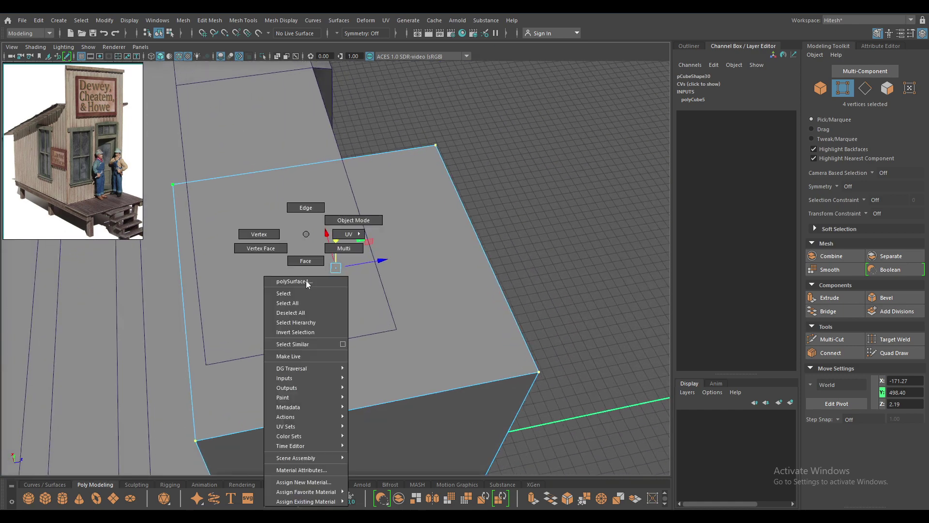
key(F8)
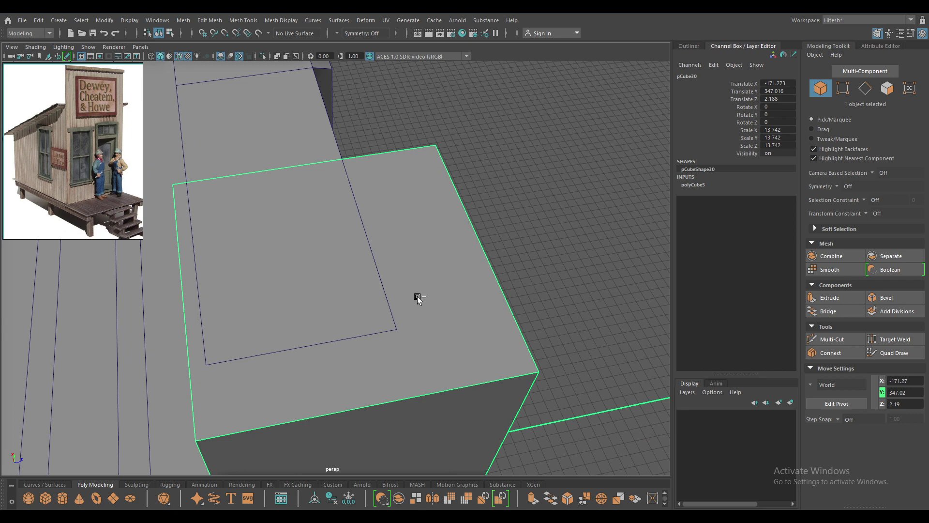
Step: Orbit out to review the shortened post against the building and porch, then reselect it
mouse_move(535, 320)
alt+right_down()
mouse_move(418, 260)
mouse_move(363, 214)
alt+right_up()
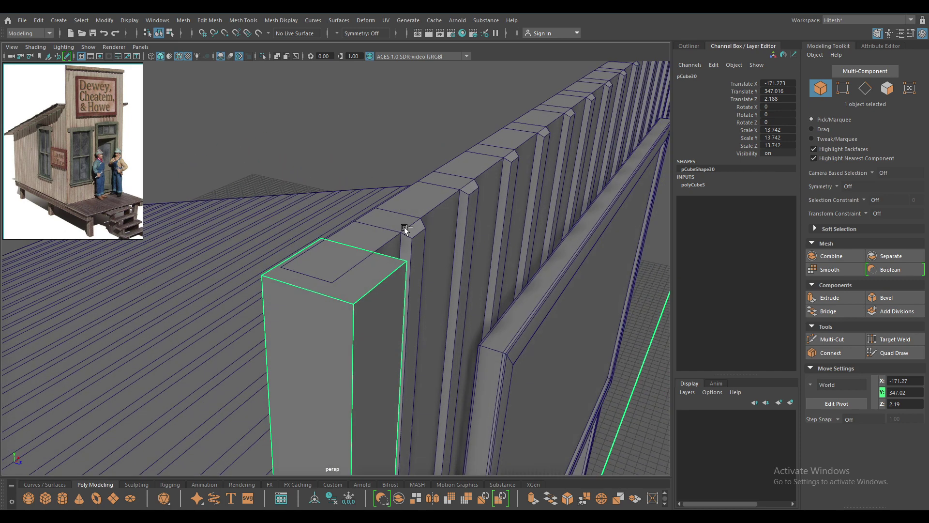
alt+right_drag(404, 228, 356, 353)
mouse_move(356, 352)
alt+mouse_down()
mouse_move(332, 384)
mouse_move(344, 191)
mouse_move(339, 204)
mouse_move(329, 199)
alt+mouse_up()
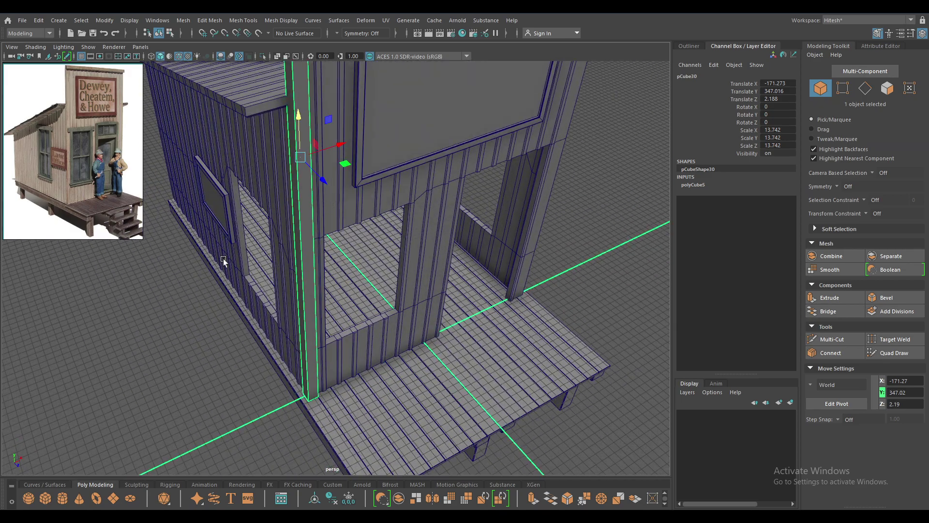
alt+drag(223, 262, 187, 308)
click(187, 307)
alt+drag(254, 318, 330, 306)
alt+right_drag(331, 306, 377, 300)
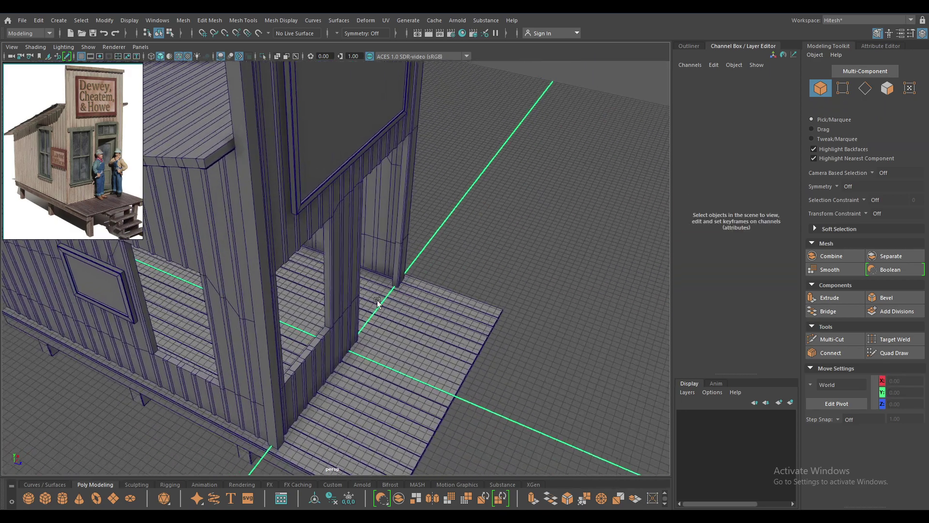
mouse_move(377, 301)
alt+mouse_down()
mouse_move(494, 293)
mouse_move(437, 254)
alt+mouse_up()
click(372, 151)
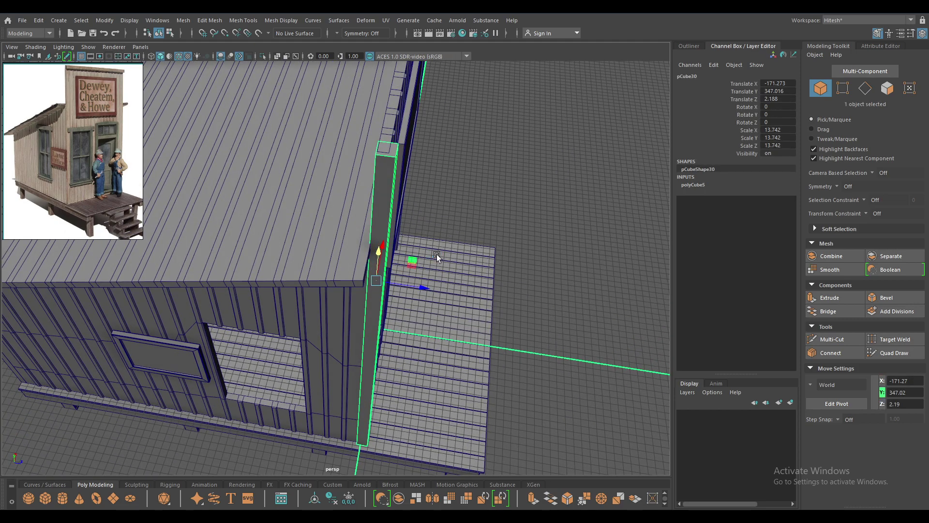
mouse_move(457, 291)
alt+mouse_down()
mouse_move(194, 260)
mouse_move(214, 270)
mouse_move(283, 260)
mouse_move(430, 209)
mouse_move(444, 323)
mouse_move(415, 286)
mouse_move(432, 318)
alt+mouse_up()
Step: Bevel the corner post's edges with Fraction 0.15 and 2 segments, then reselect the post
key(ctrl+b)
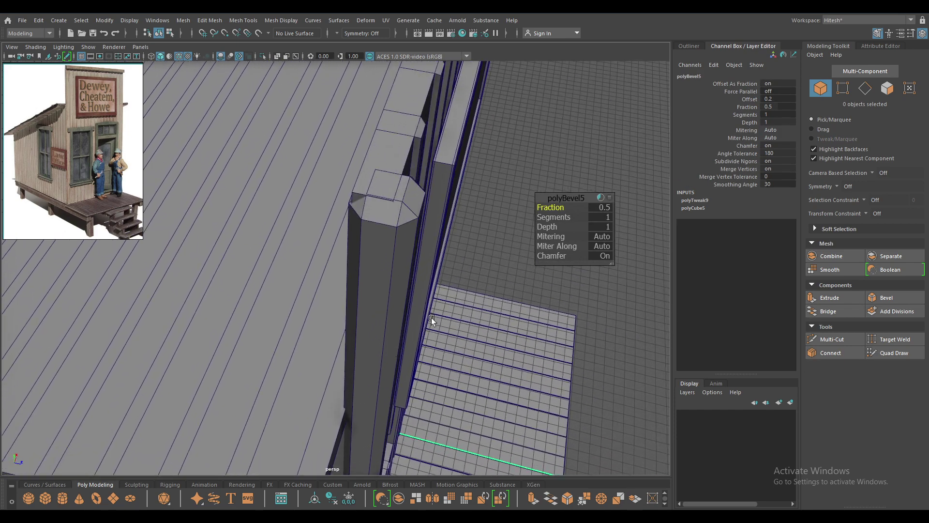
mouse_move(557, 207)
mouse_down()
mouse_move(506, 229)
mouse_move(428, 213)
mouse_move(545, 207)
mouse_move(584, 222)
mouse_move(561, 205)
mouse_up()
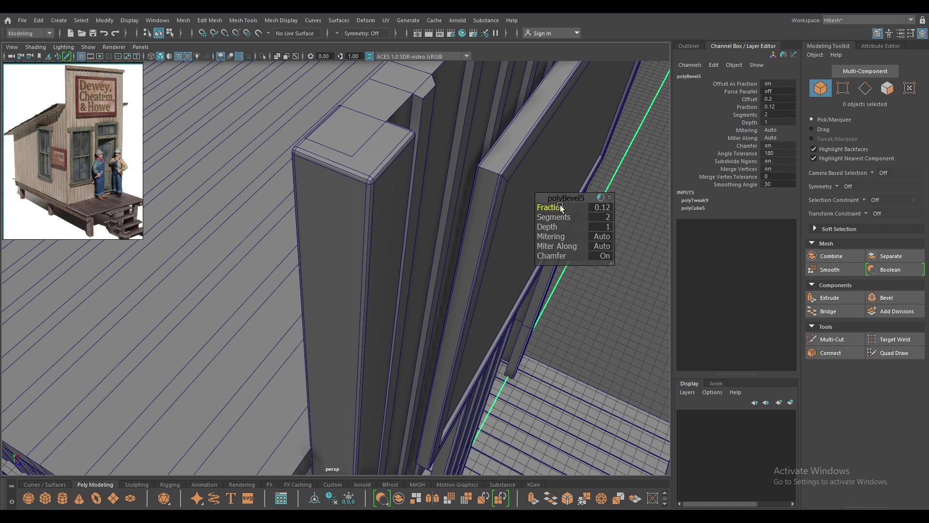
drag(561, 199, 577, 199)
text(.5)
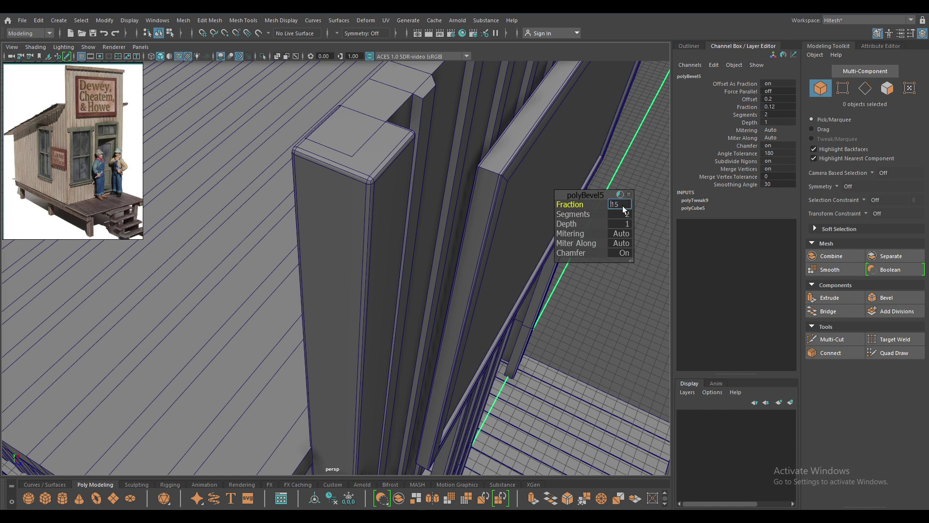
key(Return)
key(w)
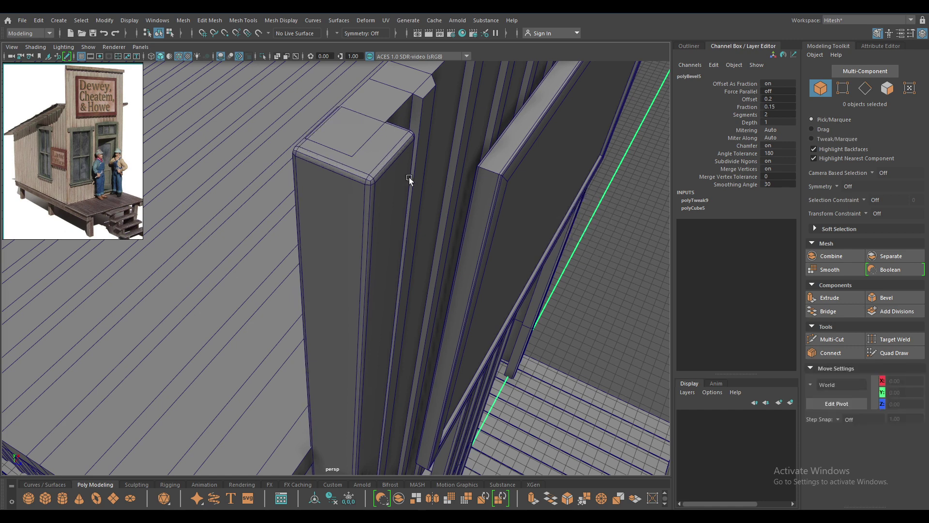
right_click(320, 190)
click(384, 161)
Step: Select the left corner post and view it in front view with wireframe on shaded
click(602, 303)
alt+right_drag(602, 303, 493, 182)
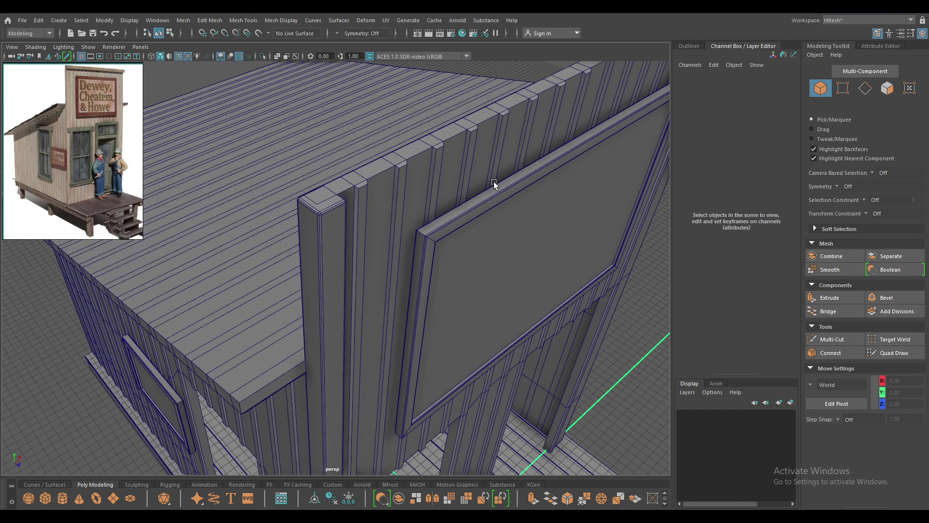
mouse_move(494, 181)
alt+mouse_down()
mouse_move(472, 196)
mouse_move(294, 112)
alt+mouse_up()
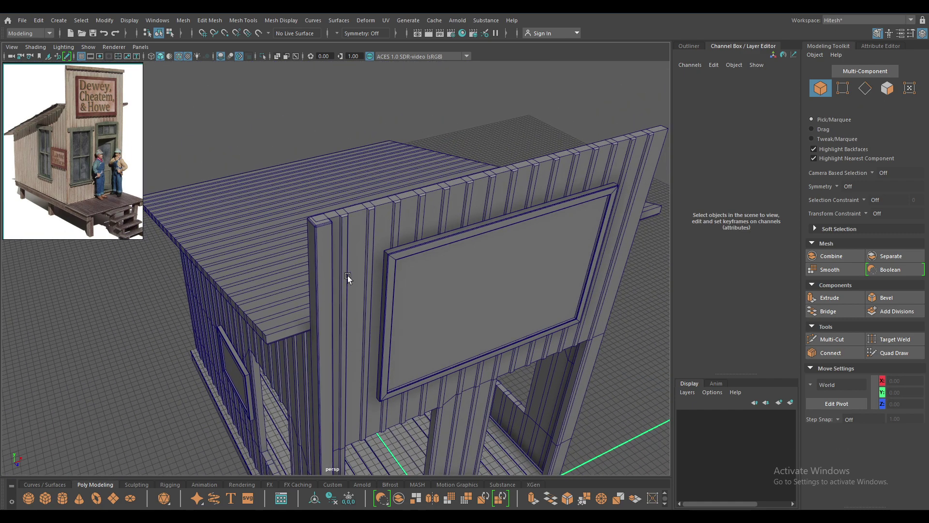
mouse_move(348, 275)
alt+mouse_down()
mouse_move(351, 303)
mouse_move(359, 250)
mouse_move(219, 150)
mouse_move(211, 129)
mouse_move(226, 145)
alt+mouse_up()
mouse_move(280, 193)
alt+mouse_down()
mouse_move(290, 286)
mouse_move(308, 264)
mouse_move(292, 252)
mouse_move(309, 239)
mouse_move(334, 266)
alt+mouse_up()
click(280, 248)
key(space)
scroll(388, 277, down, 3)
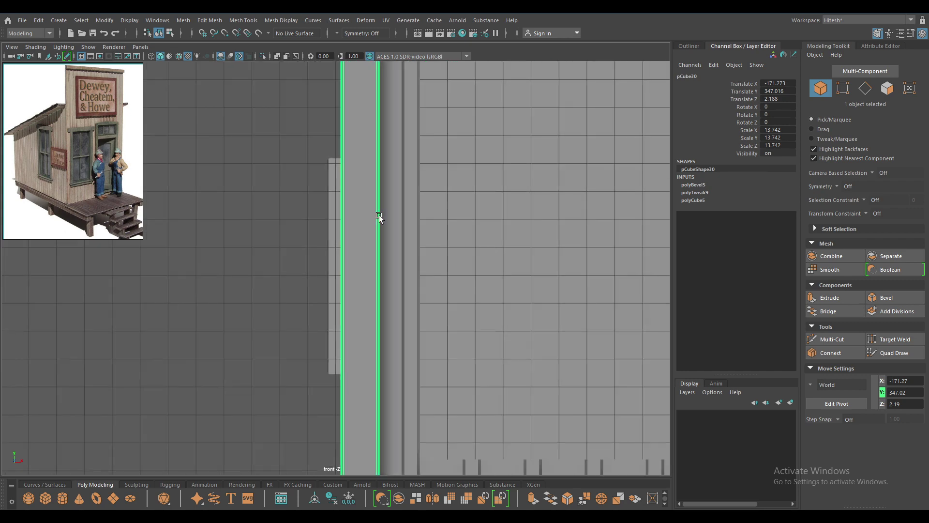
scroll(377, 329, down, 3)
scroll(397, 241, down, 3)
scroll(301, 225, down, 2)
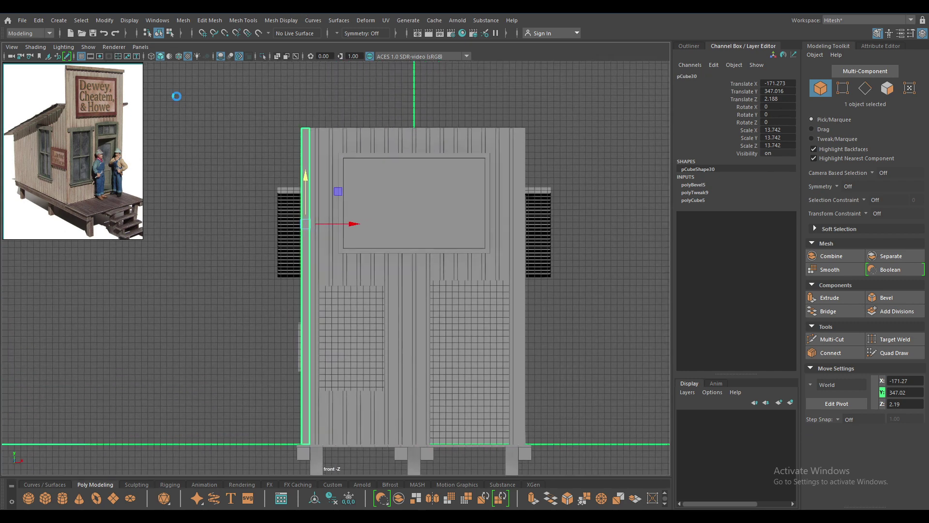
click(178, 56)
scroll(446, 315, down, 1)
alt+middle_drag(446, 316, 420, 315)
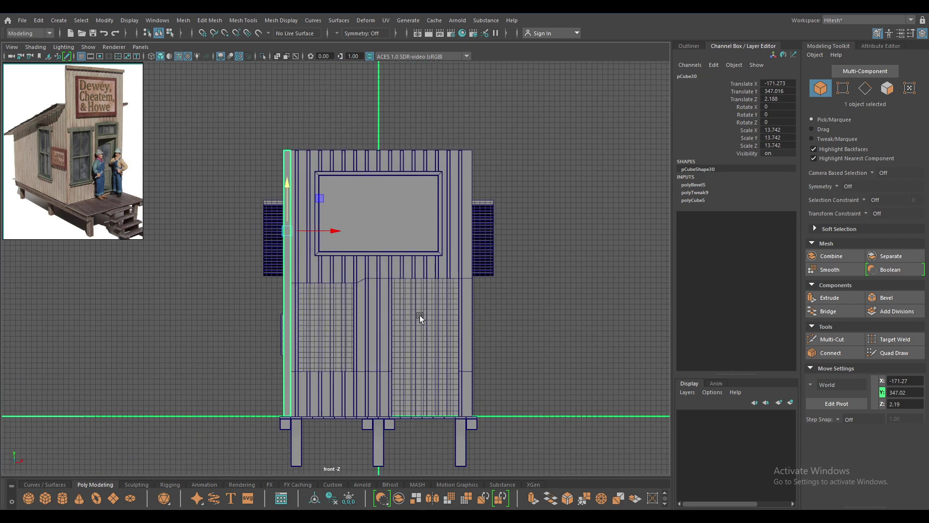
Step: Move the post's pivot to the facade centre, duplicate it and mirror the copy with Scale X -13.742
key(d)
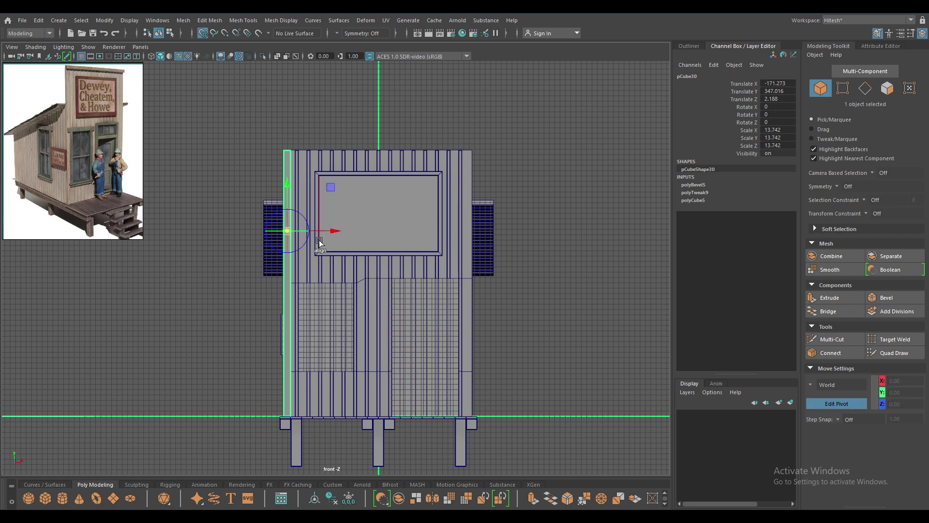
drag(334, 231, 378, 231)
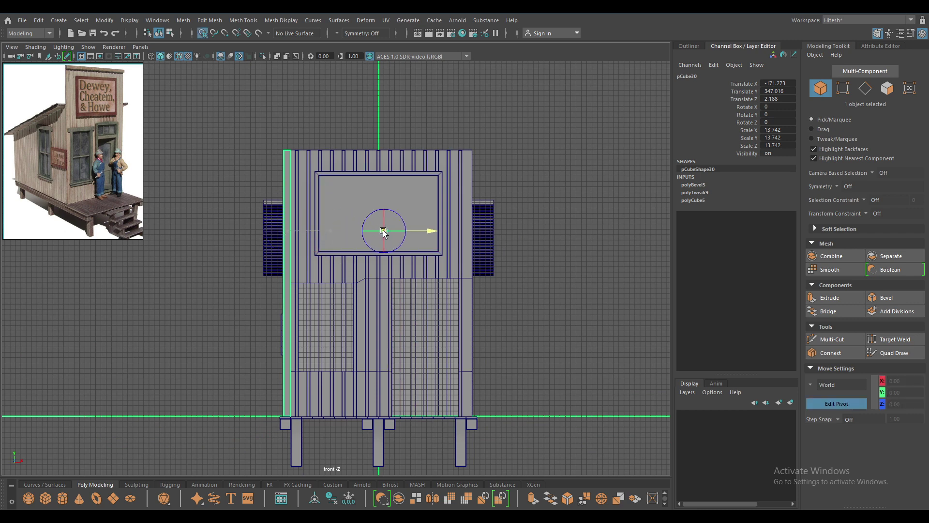
key(d)
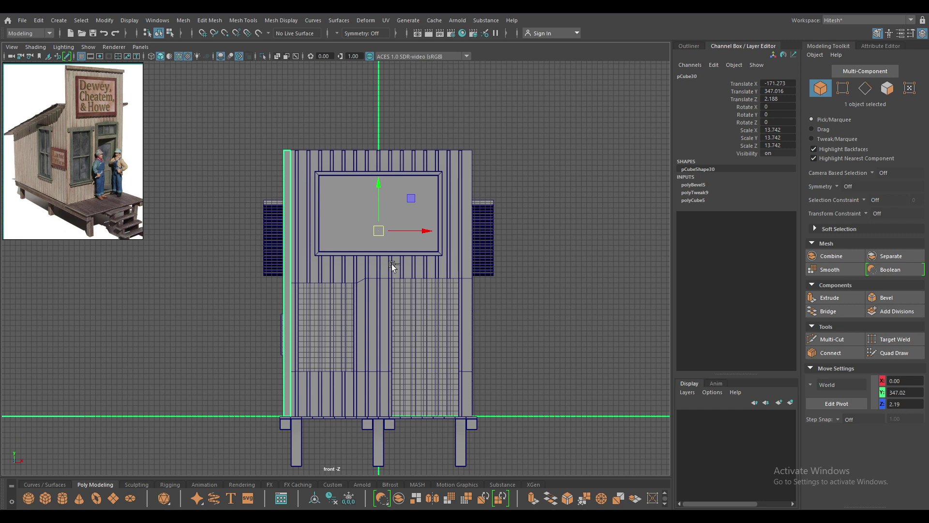
key(ctrl+d)
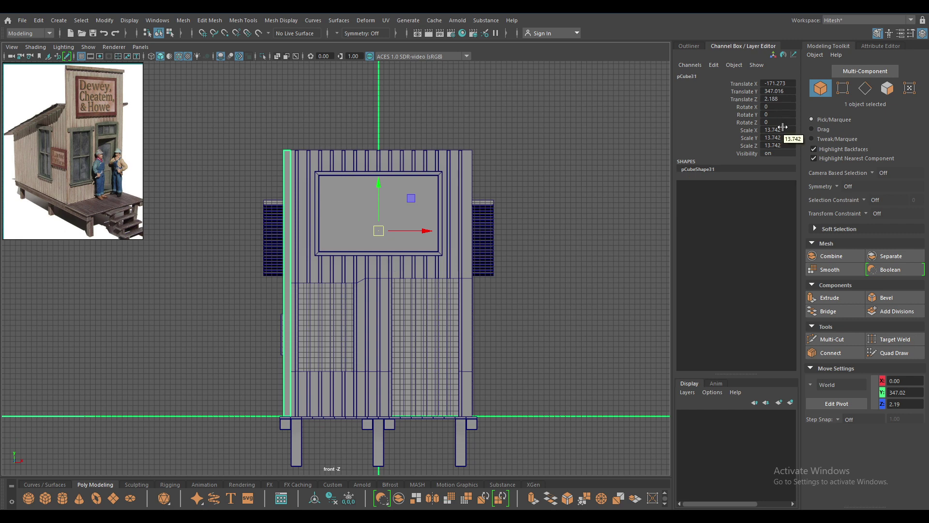
double_click(783, 129)
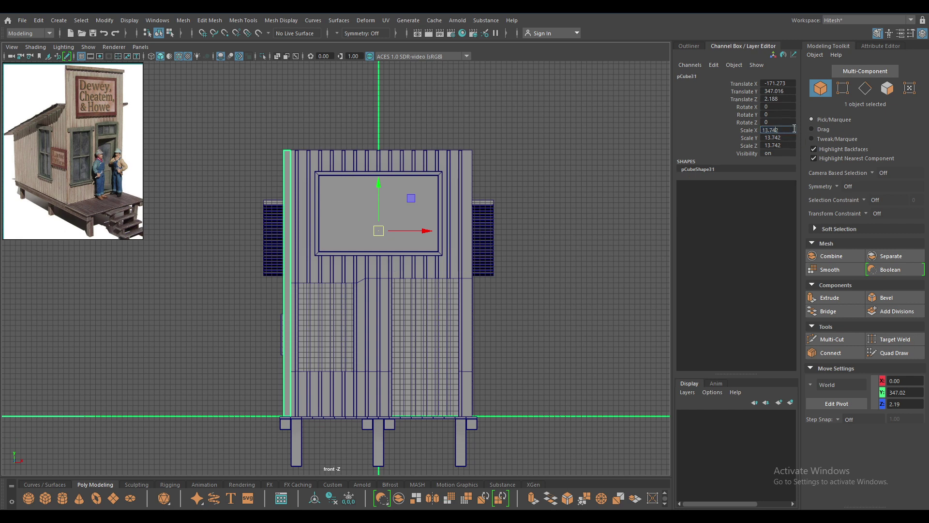
text(-)
key(Return)
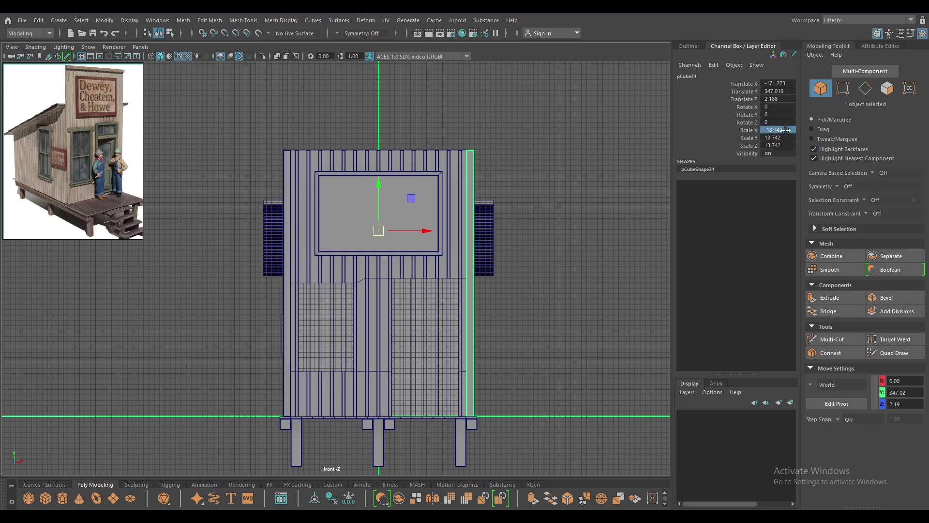
key(space)
mouse_move(561, 157)
mouse_down()
mouse_move(545, 228)
mouse_move(336, 327)
mouse_move(335, 395)
mouse_move(574, 399)
mouse_move(547, 423)
mouse_move(357, 394)
mouse_move(369, 408)
mouse_move(352, 307)
mouse_move(529, 290)
mouse_move(599, 131)
mouse_up()
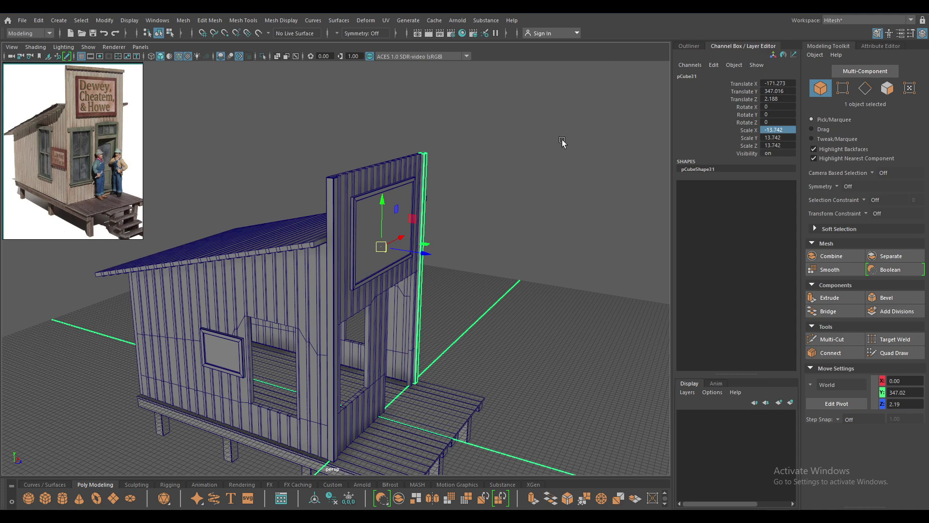
Step: Select the left corner post by the sign wall and orbit to face the side wall
click(562, 141)
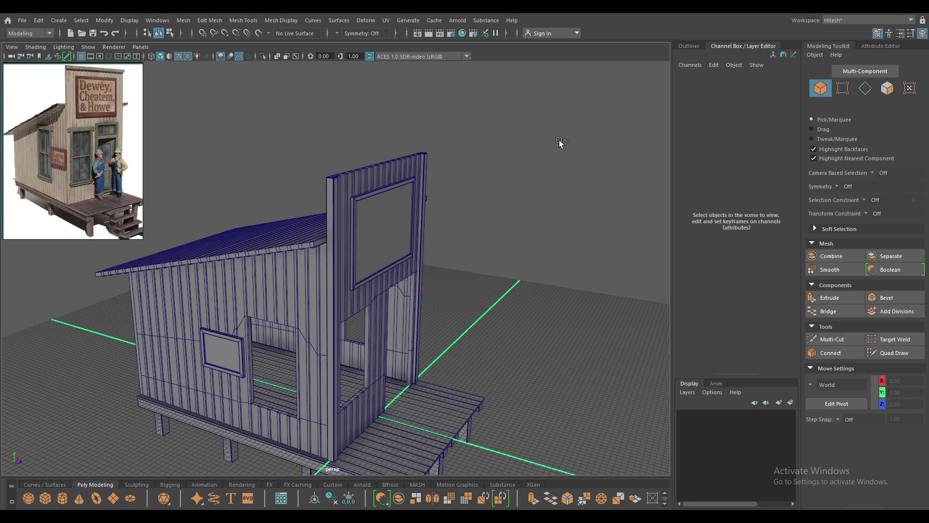
scroll(546, 177, up, 5)
alt+drag(485, 343, 348, 343)
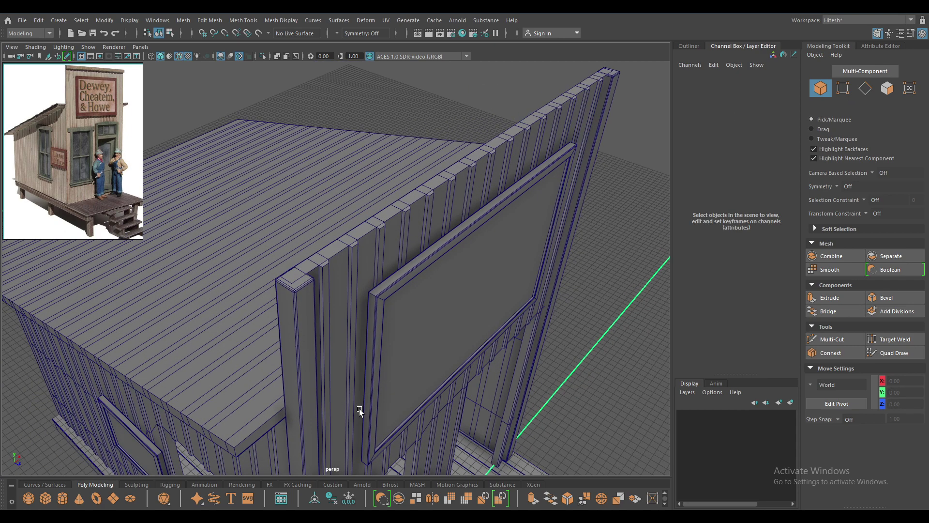
click(349, 343)
scroll(518, 145, down, 5)
alt+drag(519, 146, 552, 166)
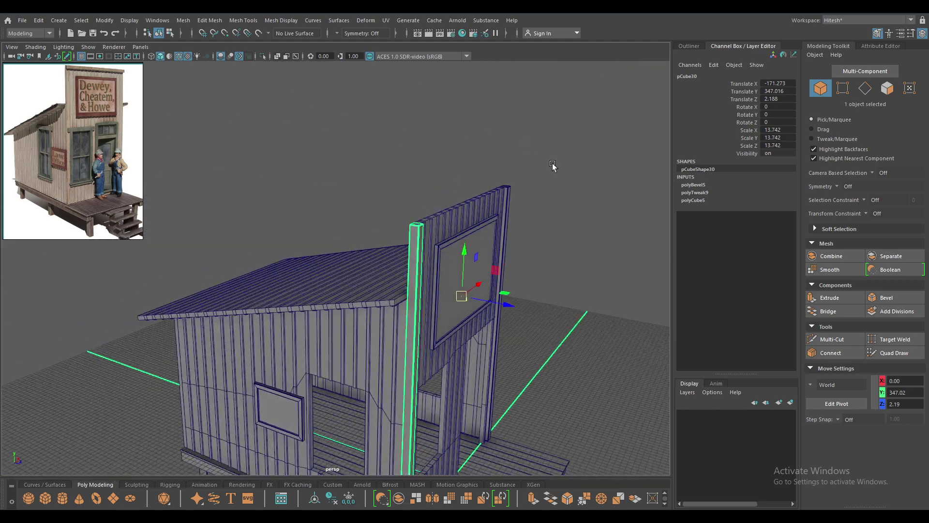
scroll(515, 216, up, 2)
alt+drag(515, 216, 624, 257)
scroll(352, 191, down, 3)
scroll(355, 205, down, 2)
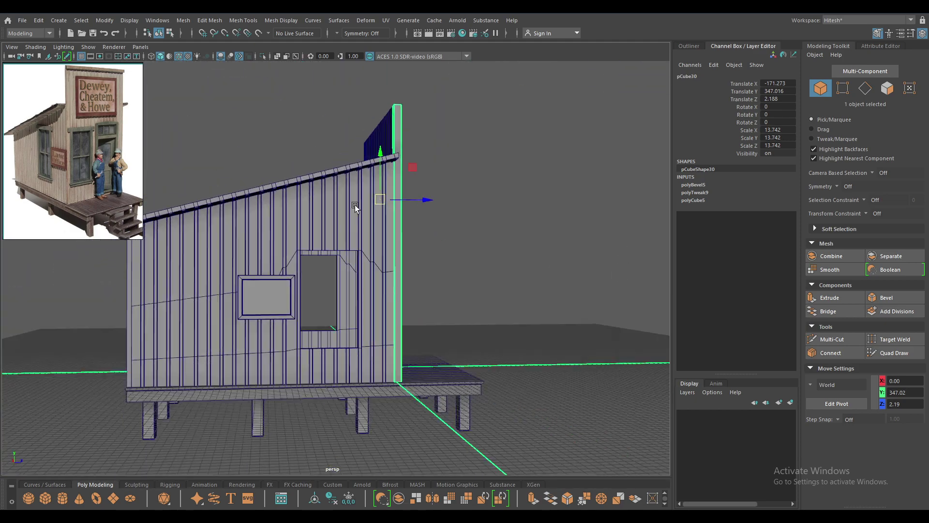
mouse_move(355, 205)
alt+mouse_down()
mouse_move(503, 240)
mouse_move(442, 248)
alt+mouse_up()
Step: Duplicate the corner post and slide the copy to the side wall's rear corner, Z -464.084
key(ctrl+d)
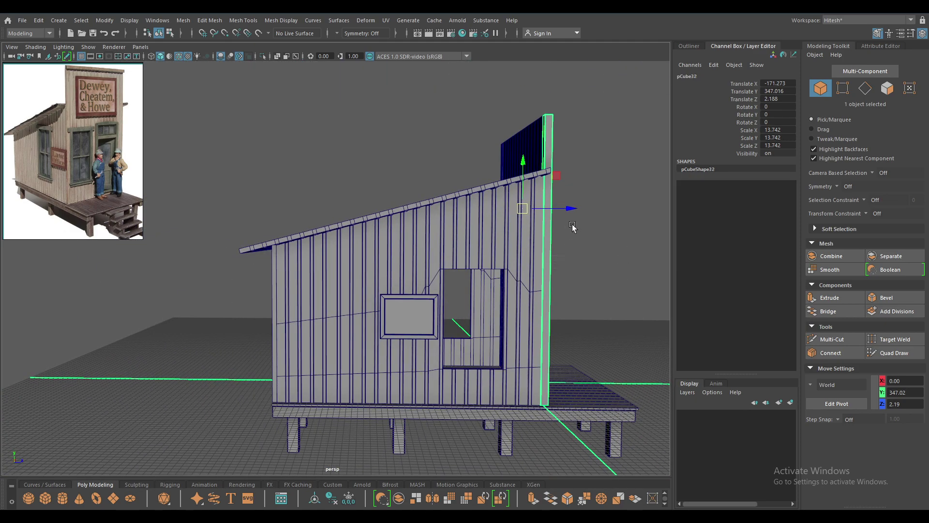
drag(575, 214, 338, 248)
scroll(358, 271, up, 3)
mouse_move(378, 295)
alt+mouse_down()
mouse_move(403, 321)
mouse_move(350, 248)
alt+mouse_up()
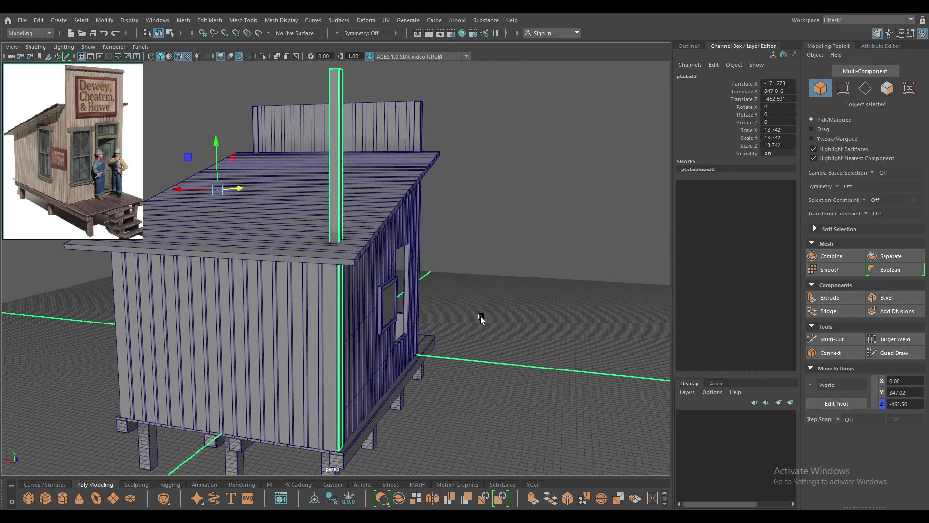
scroll(351, 246, up, 3)
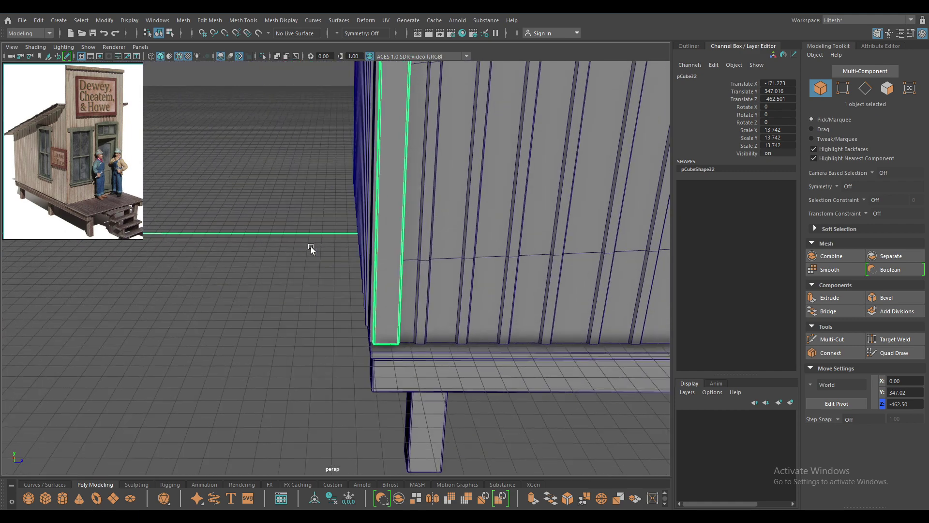
scroll(368, 248, down, 2)
middle_drag(368, 248, 365, 249)
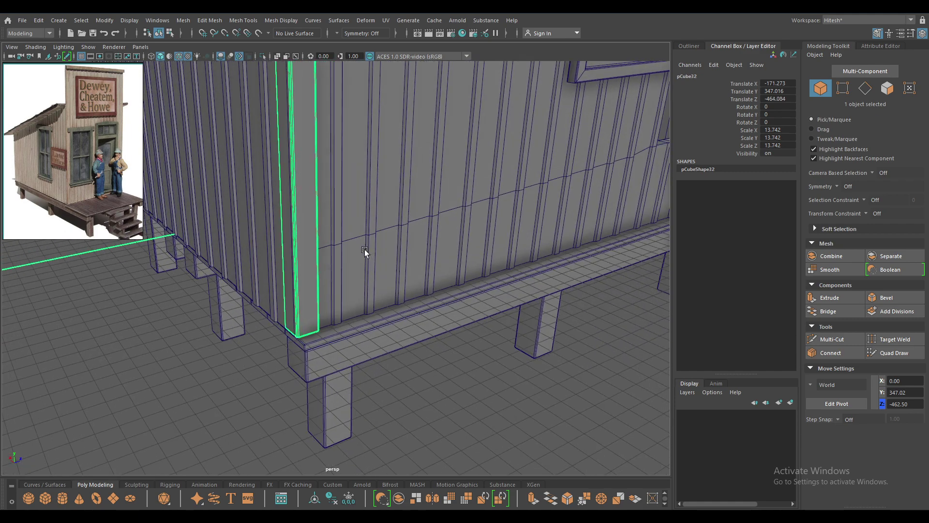
Step: Orbit around the shack to check the new post at the rear corner
scroll(365, 248, down, 3)
alt+drag(344, 270, 266, 262)
scroll(446, 326, up, 2)
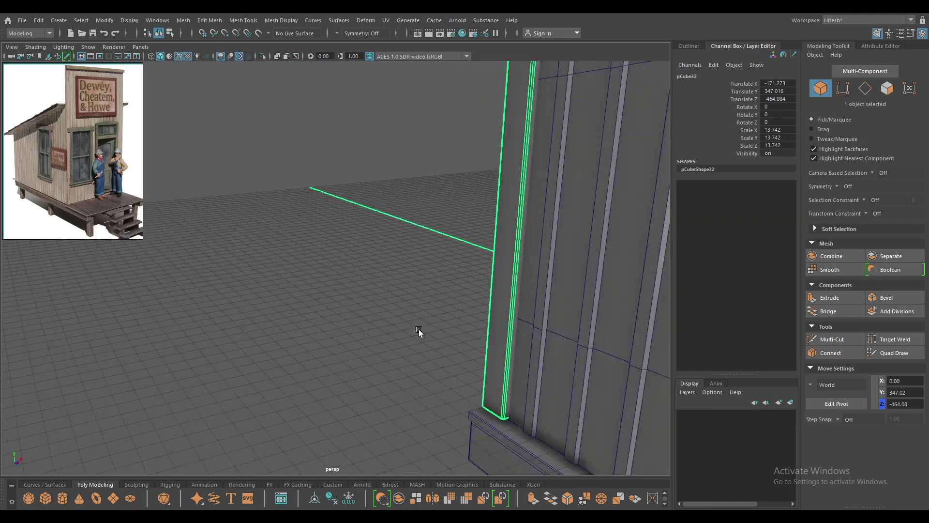
scroll(420, 331, down, 4)
mouse_move(552, 321)
alt+mouse_down()
mouse_move(450, 369)
mouse_move(463, 361)
alt+mouse_up()
scroll(423, 280, up, 1)
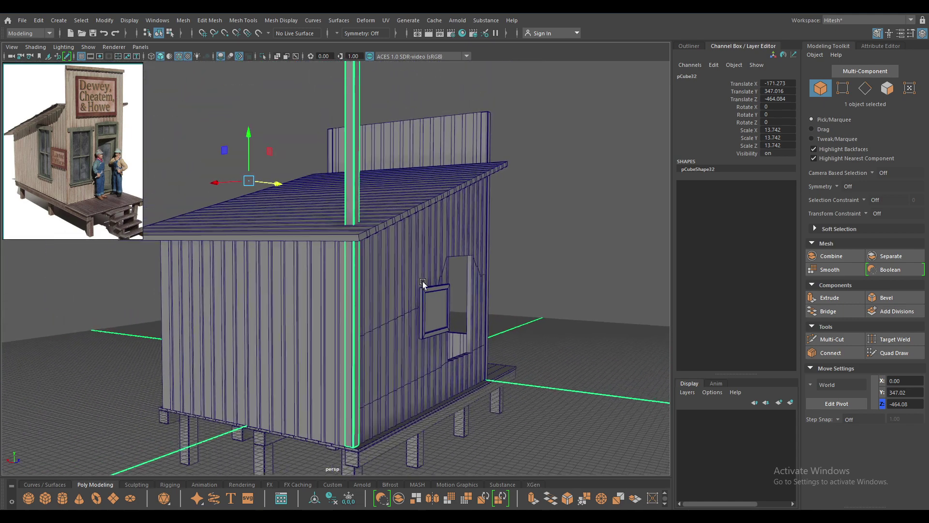
alt+drag(423, 281, 386, 344)
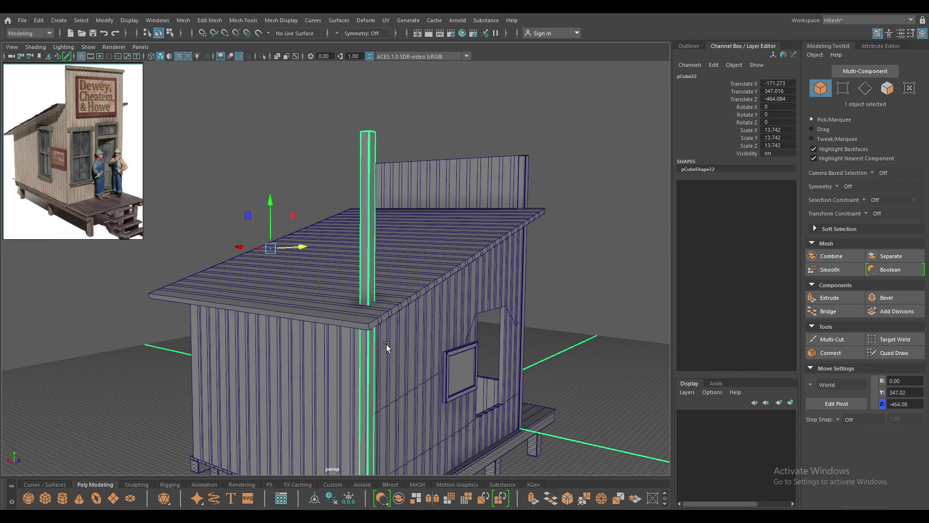
scroll(398, 320, down, 3)
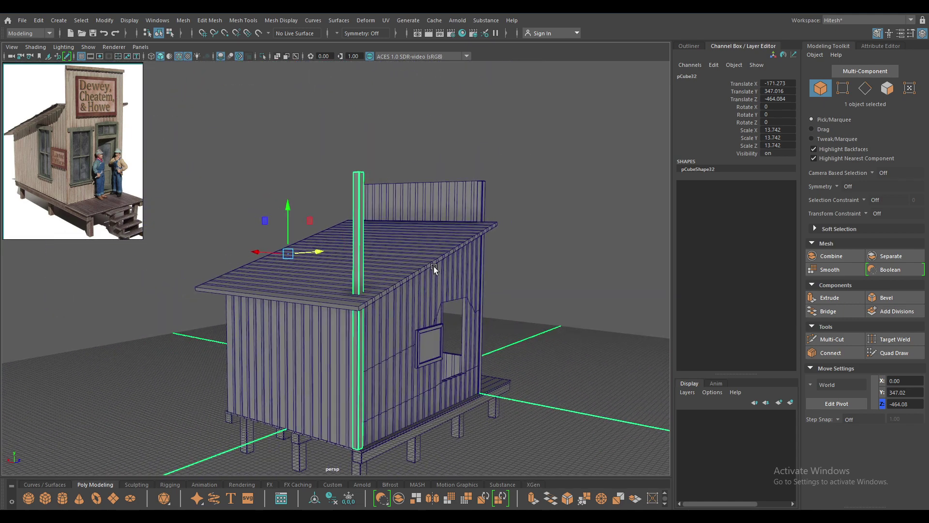
alt+drag(434, 266, 364, 257)
scroll(364, 256, up, 3)
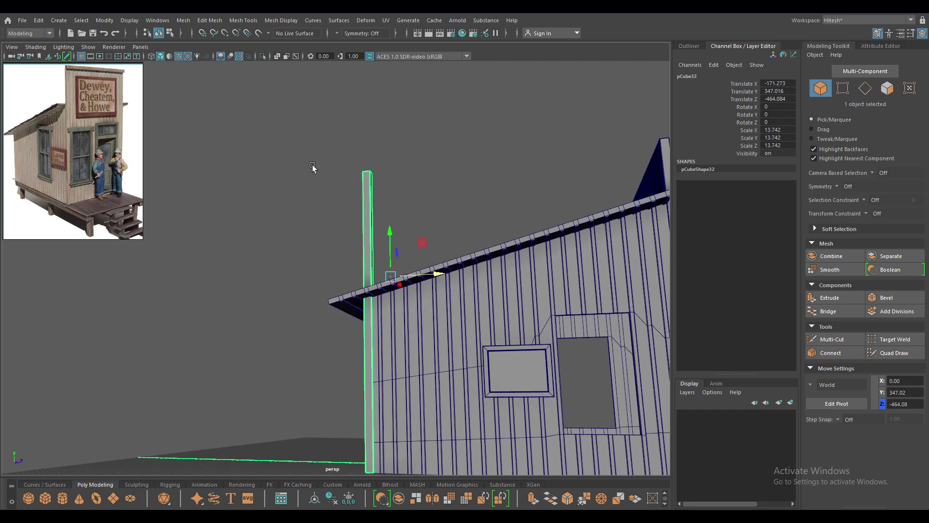
Step: In vertex mode, lower the post's top vertices so they meet the roof
right_drag(312, 167, 267, 165)
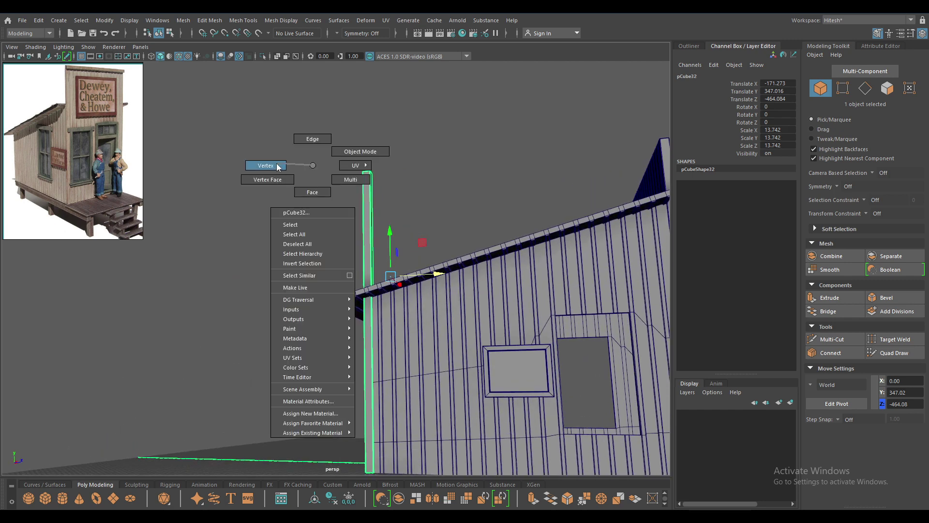
mouse_move(344, 155)
mouse_down()
mouse_move(400, 179)
mouse_move(364, 137)
mouse_up()
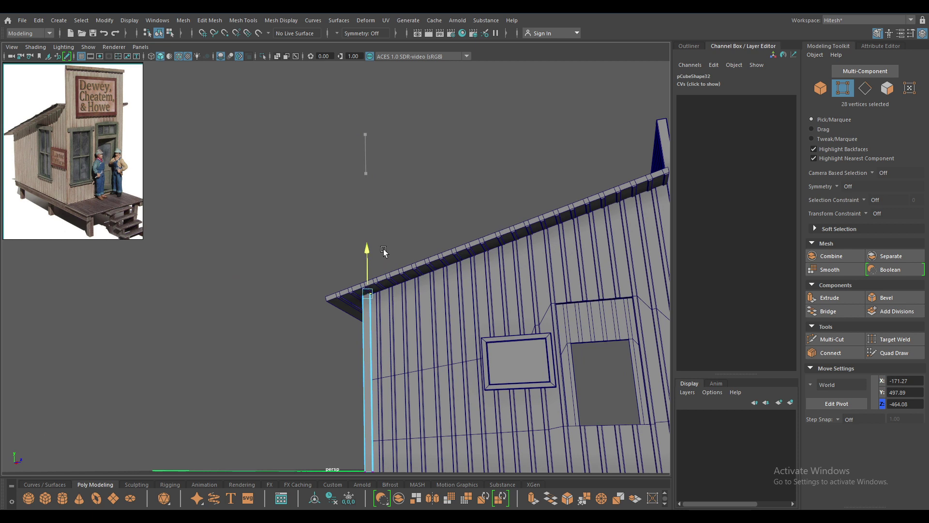
key(f)
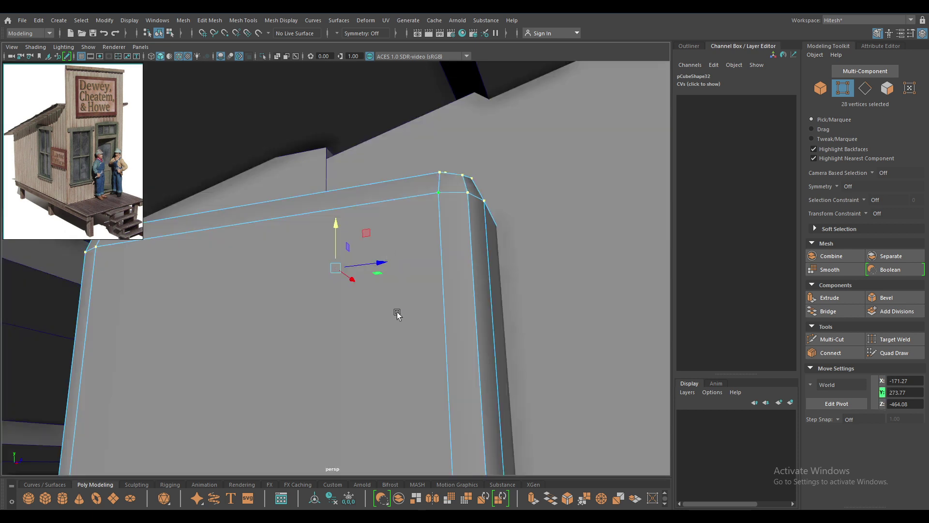
drag(392, 234, 418, 201)
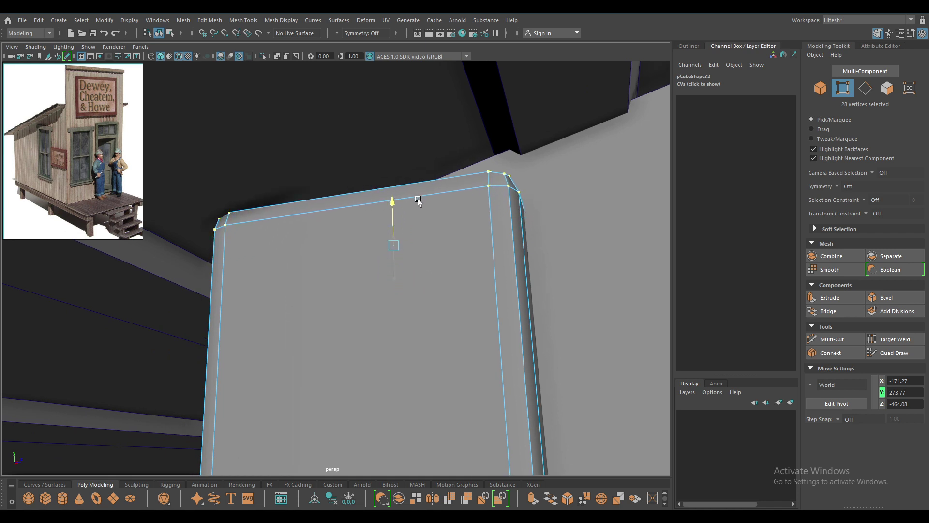
scroll(409, 268, down, 3)
right_click(397, 240)
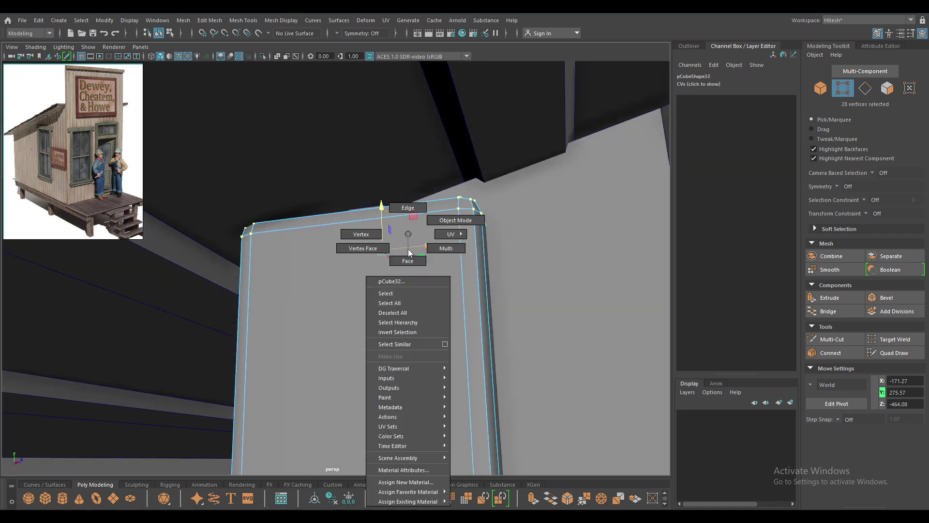
mouse_move(556, 161)
mouse_down()
mouse_move(401, 365)
mouse_move(458, 386)
mouse_up()
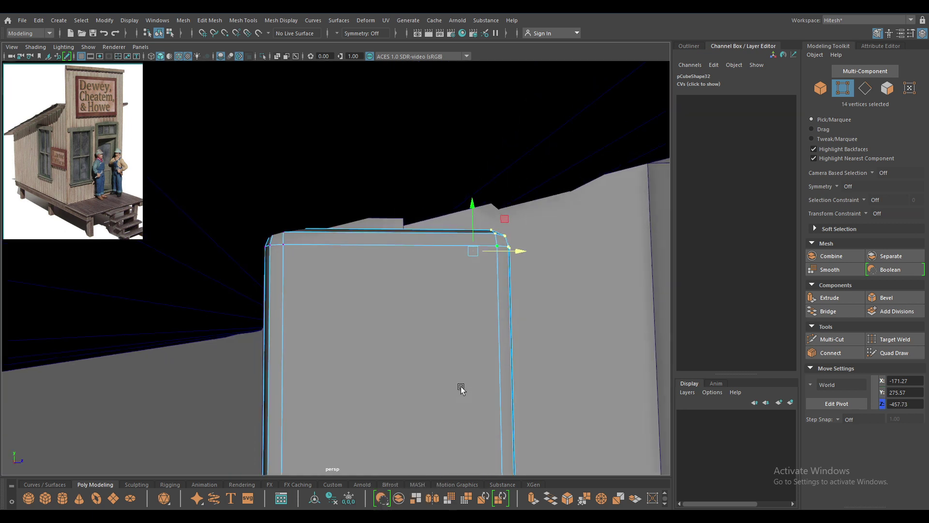
drag(474, 202, 484, 154)
alt+drag(484, 154, 341, 273)
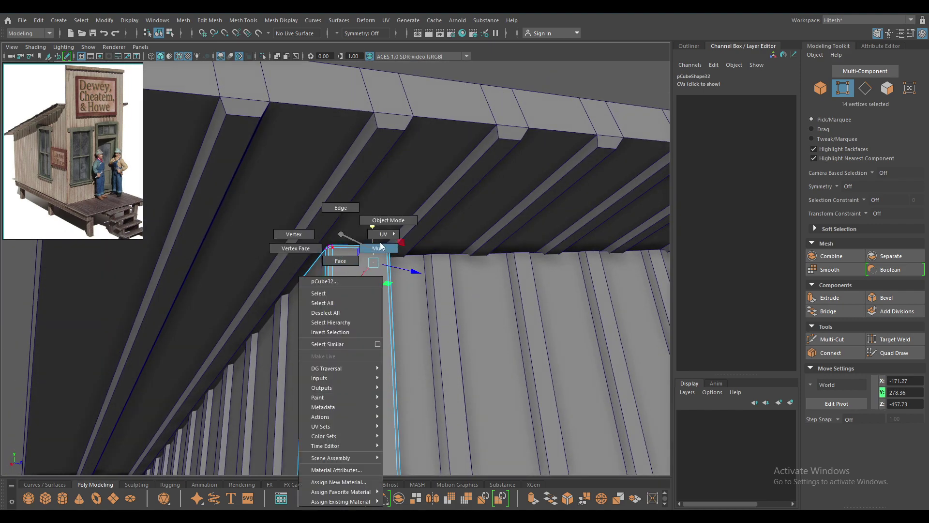
Step: Return to object mode and move the post's pivot down to its base
right_drag(341, 272, 383, 222)
mouse_move(384, 307)
alt+mouse_down()
mouse_move(297, 89)
mouse_move(292, 368)
mouse_move(285, 94)
mouse_move(388, 127)
mouse_move(384, 278)
mouse_move(325, 221)
alt+mouse_up()
key(space)
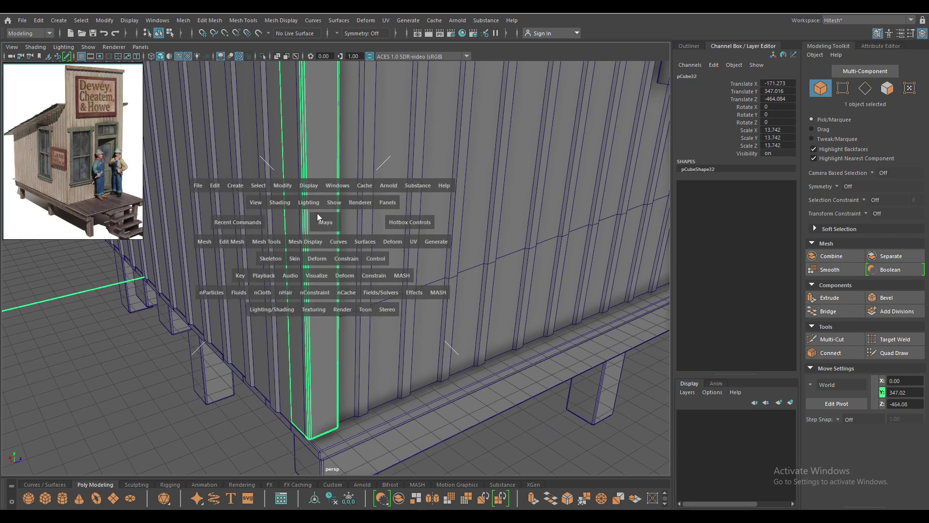
mouse_move(280, 188)
mouse_down()
mouse_move(332, 259)
mouse_move(367, 338)
mouse_up()
scroll(367, 338, down, 5)
scroll(397, 306, up, 4)
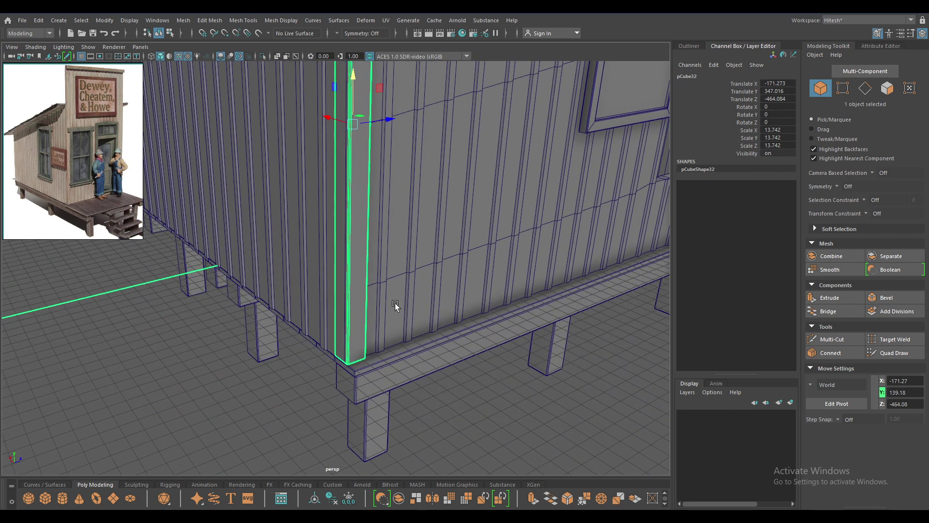
Step: Nudge the post flush with the back corner to Translate Z -464.358
mouse_move(396, 306)
alt+mouse_down()
mouse_move(422, 281)
mouse_move(373, 190)
mouse_move(324, 173)
mouse_move(444, 121)
alt+mouse_up()
mouse_move(435, 206)
alt+mouse_down()
mouse_move(452, 312)
mouse_move(440, 160)
mouse_move(471, 377)
alt+mouse_up()
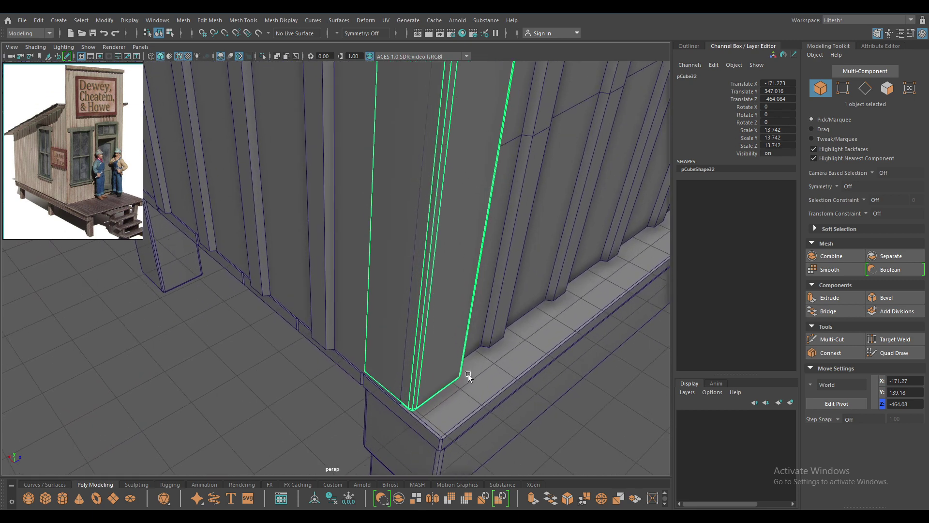
middle_drag(467, 376, 463, 379)
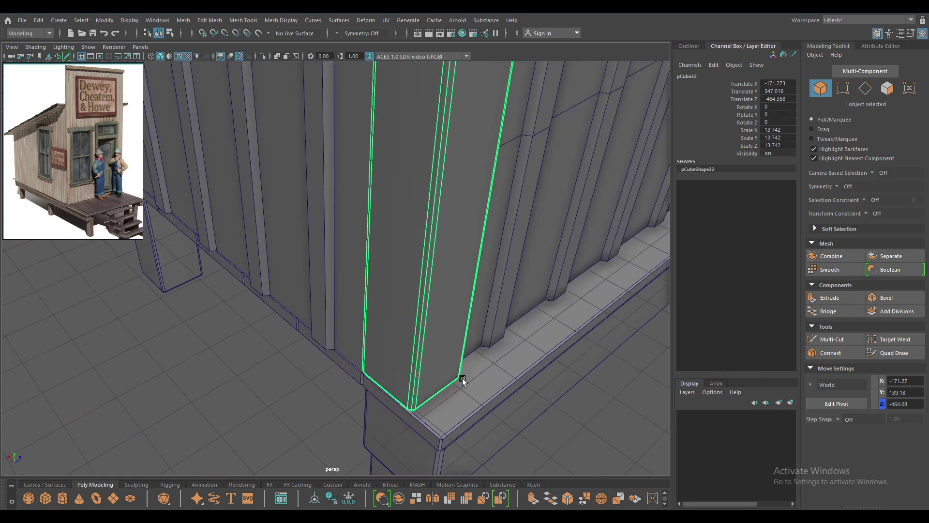
alt+right_drag(463, 379, 318, 179)
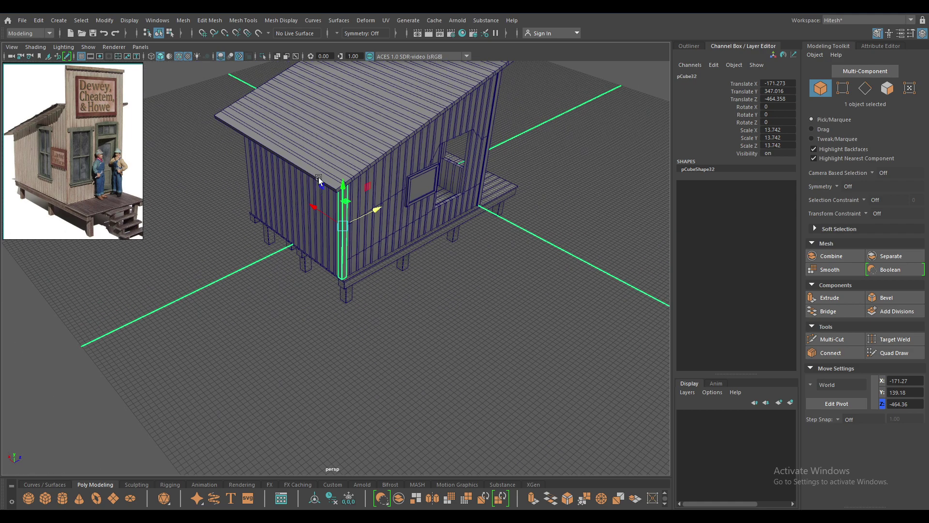
mouse_move(318, 179)
alt+mouse_down()
mouse_move(438, 193)
mouse_move(431, 233)
mouse_move(430, 205)
mouse_move(353, 219)
mouse_move(315, 199)
alt+mouse_up()
key(space)
Step: In top wireframe view, move the post's pivot to the building's centre line
scroll(403, 321, down, 3)
scroll(403, 320, down, 3)
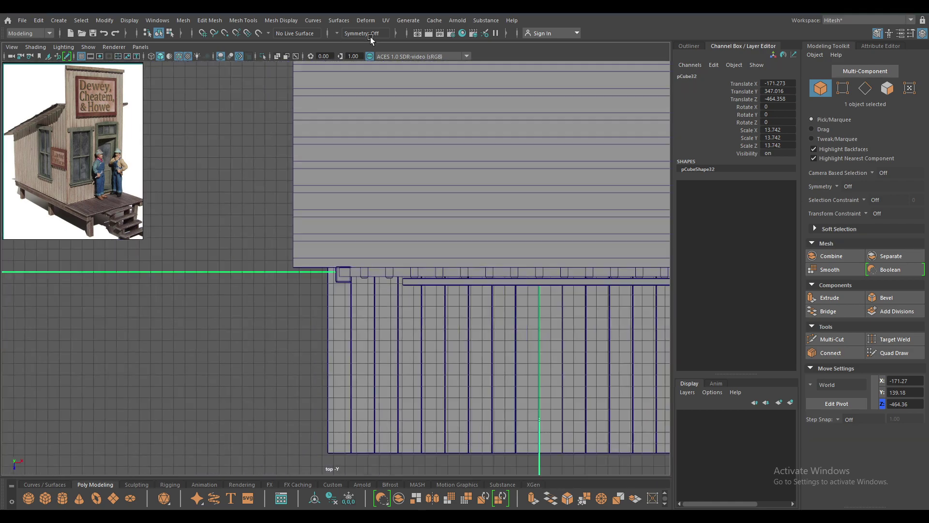
scroll(431, 208, down, 3)
scroll(390, 342, down, 2)
key(4)
scroll(377, 319, down, 1)
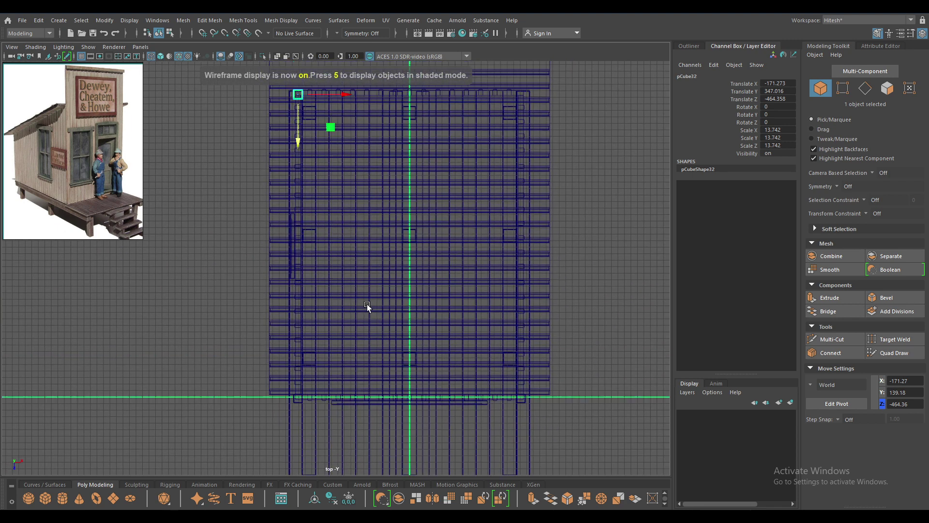
alt+middle_drag(367, 304, 346, 297)
scroll(336, 382, up, 2)
scroll(327, 383, up, 1)
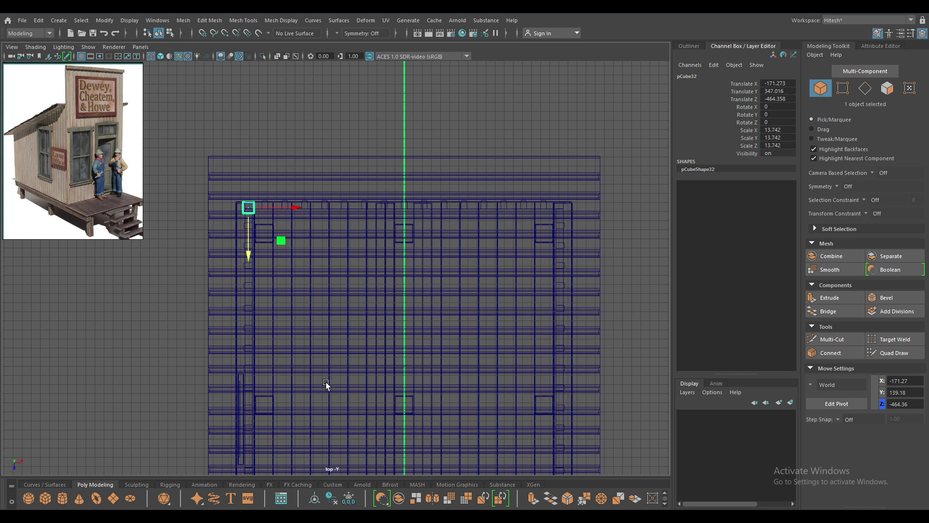
key(d)
mouse_move(296, 206)
mouse_down()
mouse_move(416, 209)
mouse_move(407, 212)
mouse_up()
key(d)
text(-13.742)
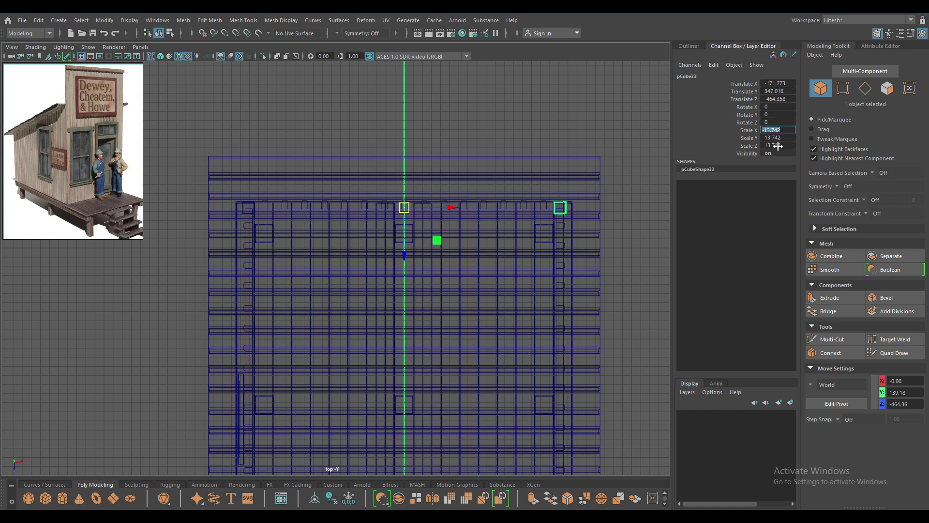
Step: Check the mirrored post pCube33 (Scale X -13.742) at the other back corner in shaded perspective
drag(476, 161, 382, 208)
key(6)
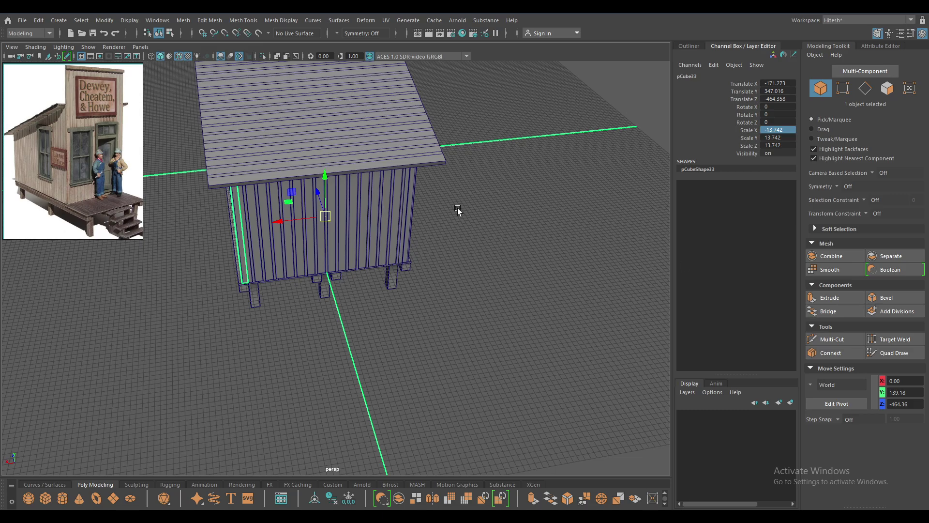
alt+right_drag(458, 210, 578, 402)
mouse_move(579, 402)
alt+mouse_down()
mouse_move(506, 309)
mouse_move(428, 239)
mouse_move(264, 245)
mouse_move(420, 239)
mouse_move(441, 425)
mouse_move(496, 425)
mouse_move(468, 429)
mouse_move(338, 399)
mouse_move(429, 375)
mouse_move(341, 225)
mouse_move(397, 289)
mouse_move(370, 297)
mouse_move(235, 274)
mouse_move(281, 268)
mouse_move(480, 205)
mouse_move(400, 91)
mouse_move(467, 248)
mouse_move(514, 272)
mouse_move(570, 247)
mouse_move(475, 245)
mouse_move(376, 368)
mouse_move(325, 370)
alt+mouse_up()
click(405, 125)
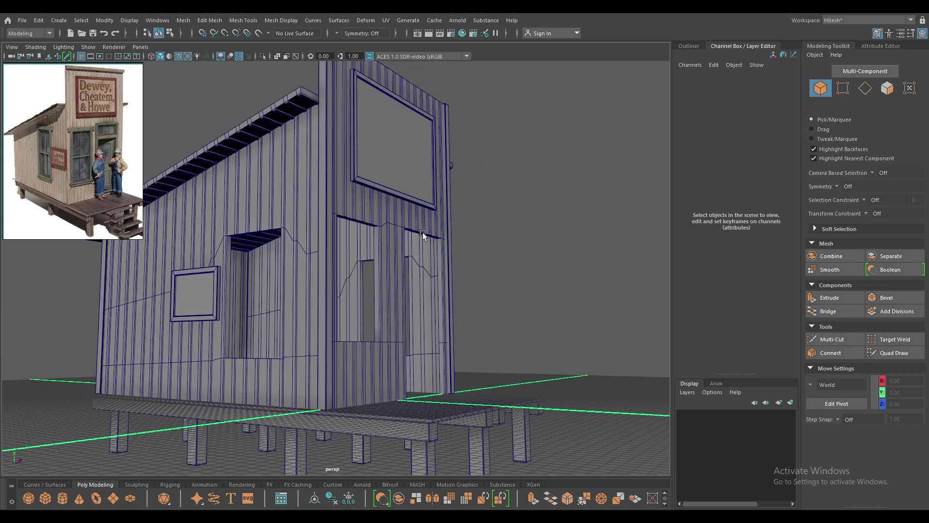
Step: Create a new cube above the house and scale it up uniformly
alt+right_drag(423, 234, 356, 260)
alt+drag(356, 260, 500, 174)
shift+right_click(502, 174)
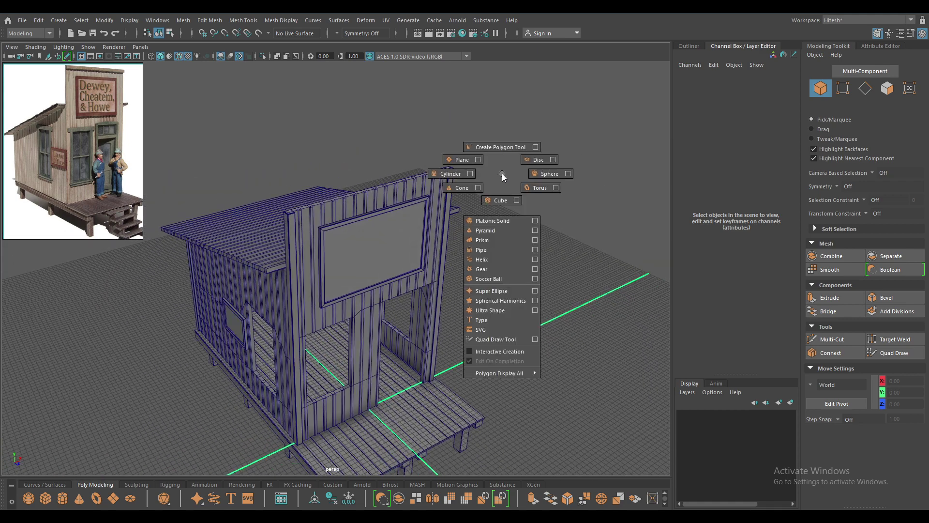
shift+right_drag(496, 202, 496, 201)
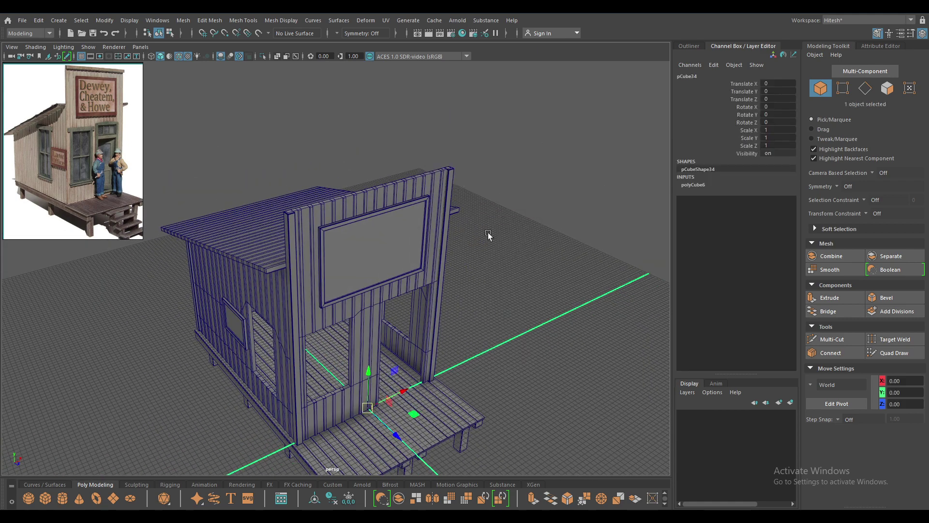
mouse_move(474, 290)
alt+mouse_down()
mouse_move(408, 372)
mouse_move(373, 151)
alt+mouse_up()
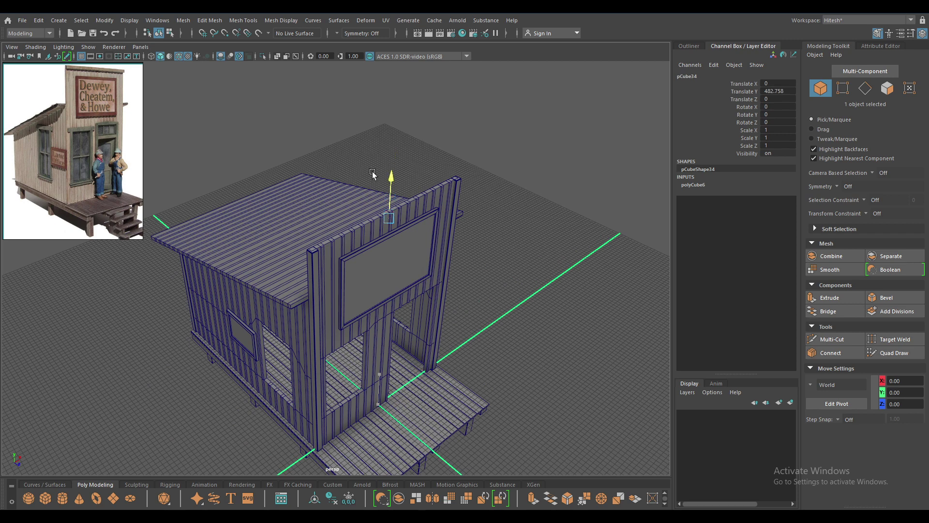
key(r)
mouse_move(394, 199)
mouse_down()
mouse_move(438, 186)
mouse_move(441, 195)
mouse_up()
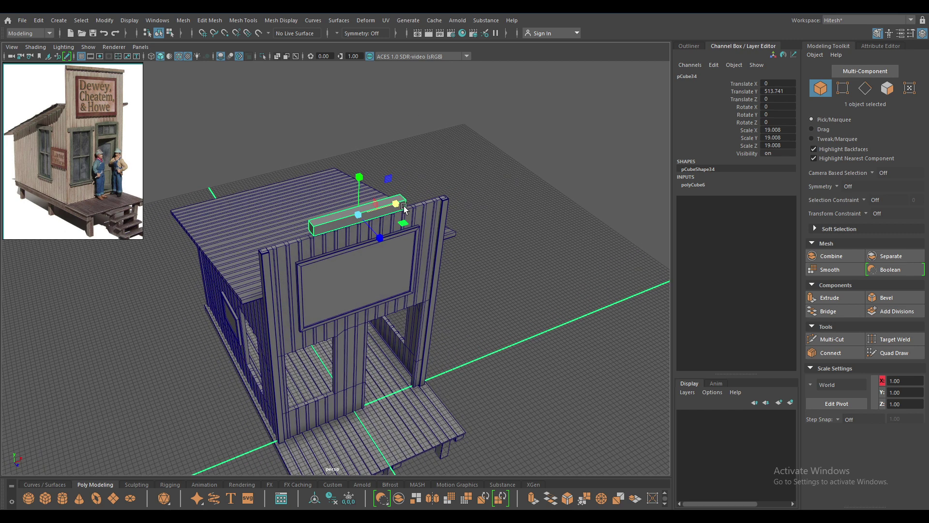
Step: Stretch the cube into a beam spanning the facade width and make it taller
click(440, 195)
click(407, 201)
click(433, 201)
click(402, 204)
drag(416, 201, 426, 192)
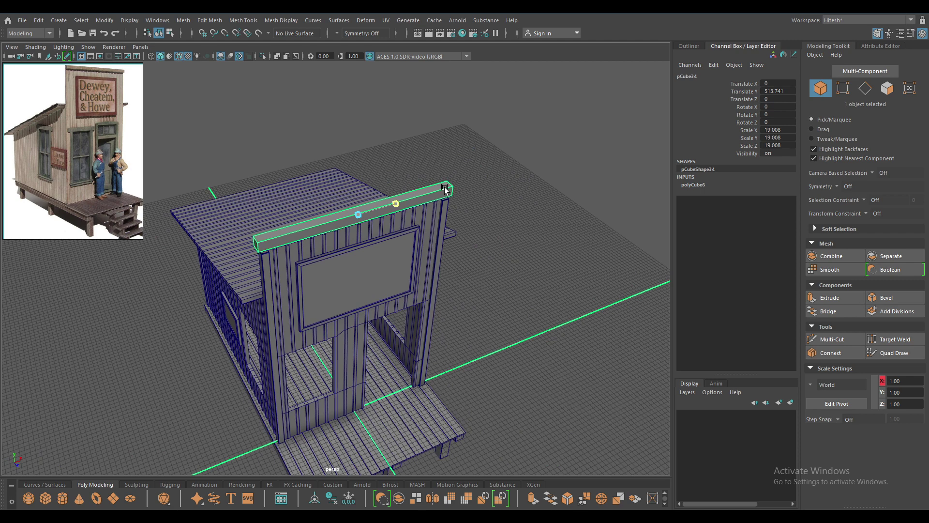
mouse_move(446, 189)
alt+mouse_down()
mouse_move(353, 234)
mouse_move(446, 204)
mouse_move(405, 224)
alt+mouse_up()
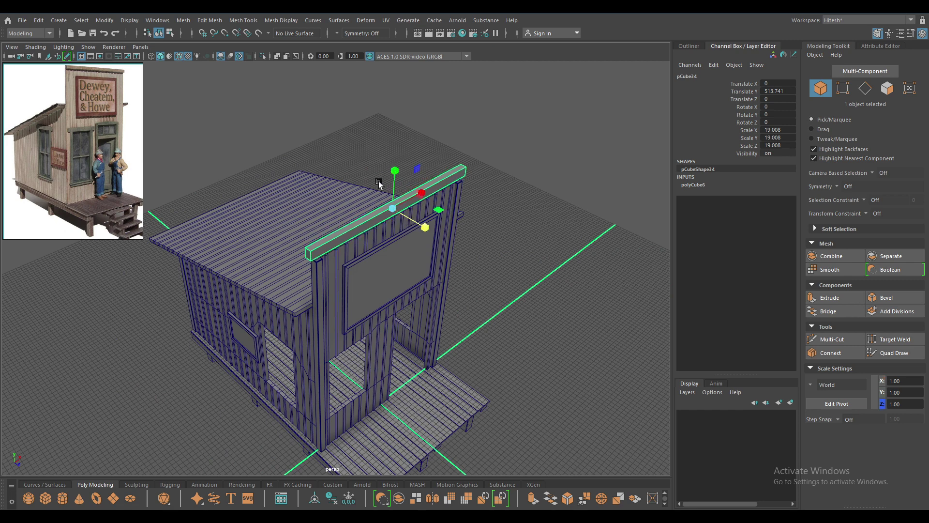
drag(391, 167, 388, 155)
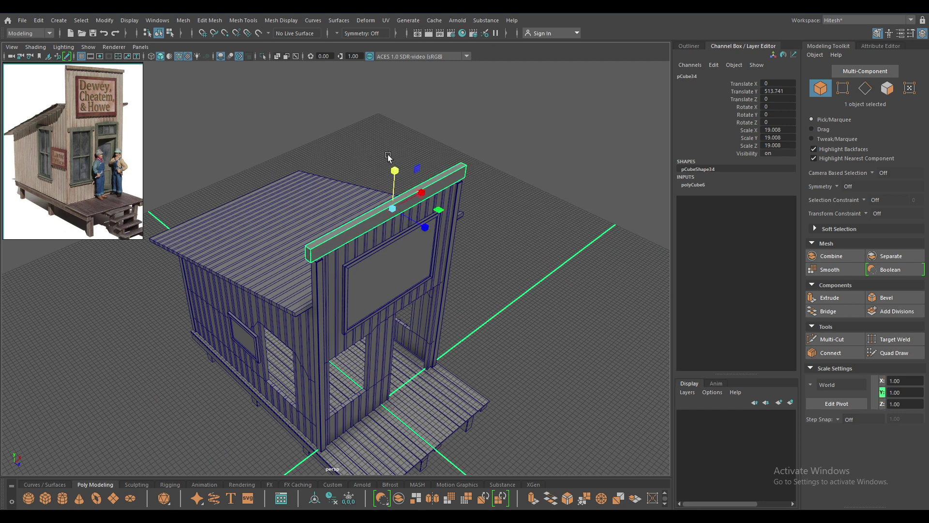
Step: Bevel the cap beam's edges with polyBevel6 at Fraction 0.3 and 2 segments
key(ctrl+b)
scroll(461, 380, up, 3)
scroll(557, 222, up, 3)
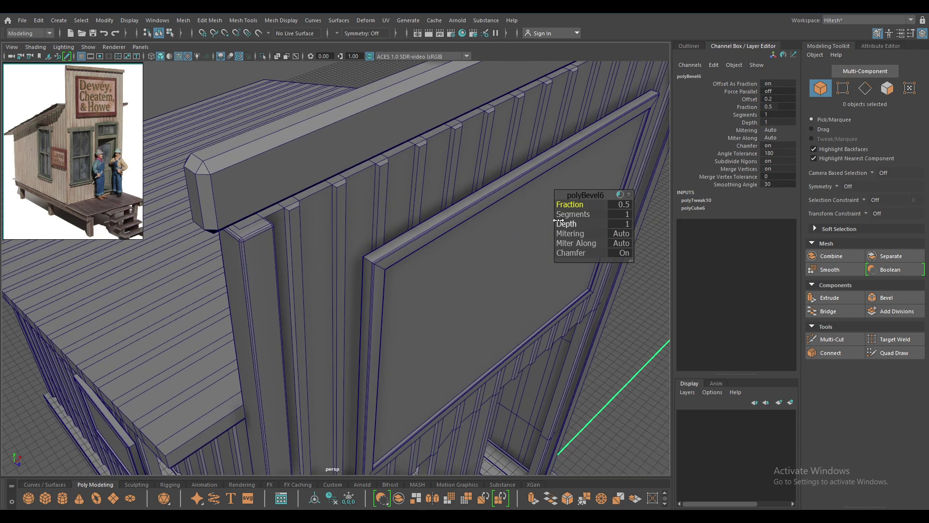
mouse_move(561, 216)
mouse_down()
mouse_move(608, 220)
mouse_move(560, 204)
mouse_up()
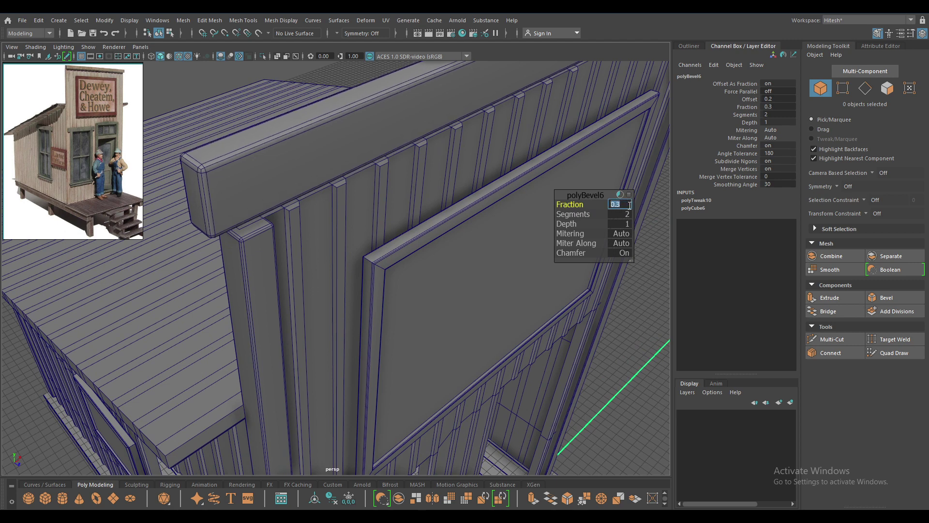
key(w)
right_drag(387, 129, 412, 120)
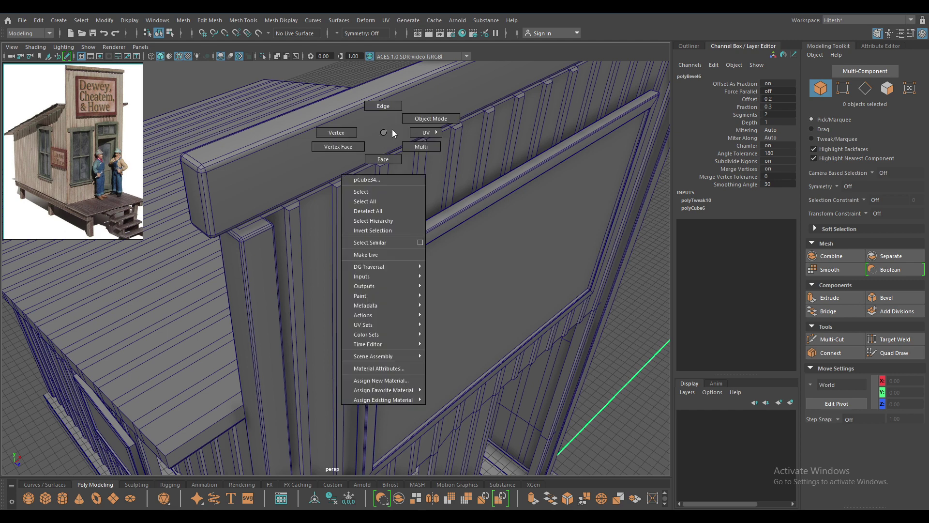
mouse_move(411, 120)
alt+mouse_down()
mouse_move(410, 176)
mouse_move(382, 222)
alt+mouse_up()
key(space)
Step: In top wireframe view, move the cap beam forward along Z to 11.926
scroll(364, 226, up, 5)
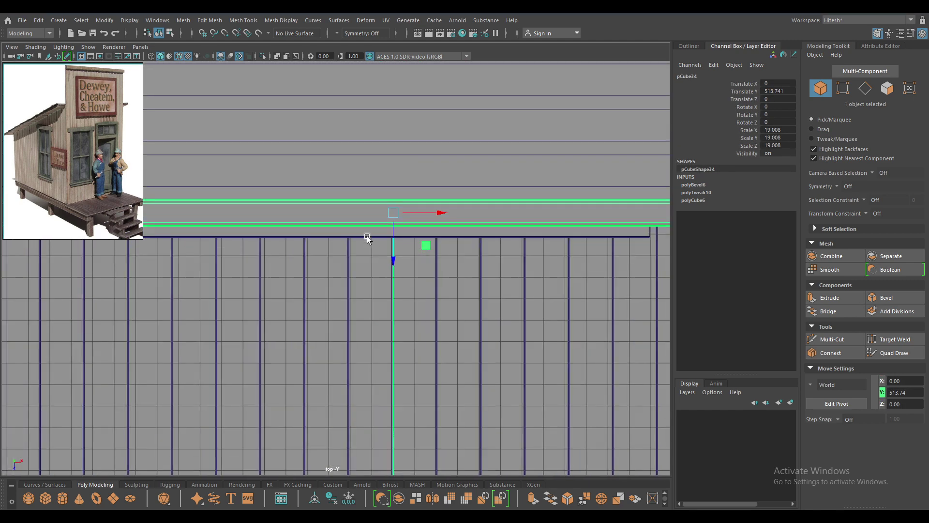
scroll(397, 271, up, 2)
scroll(431, 322, up, 2)
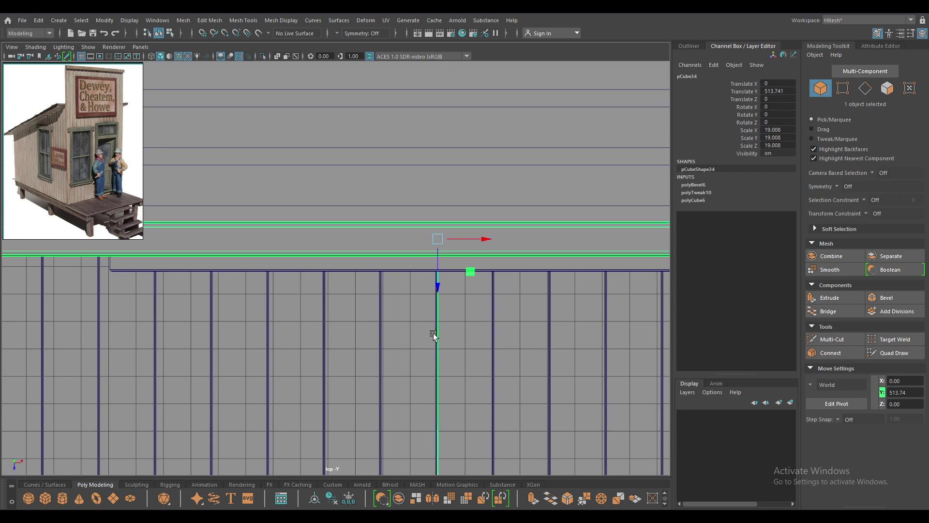
key(4)
mouse_move(426, 334)
alt+middle_down()
mouse_move(456, 338)
mouse_move(432, 380)
alt+middle_up()
drag(436, 308, 447, 384)
Step: In front view, lower the cap beam to Translate Y 485.352 onto the facade top
key(space)
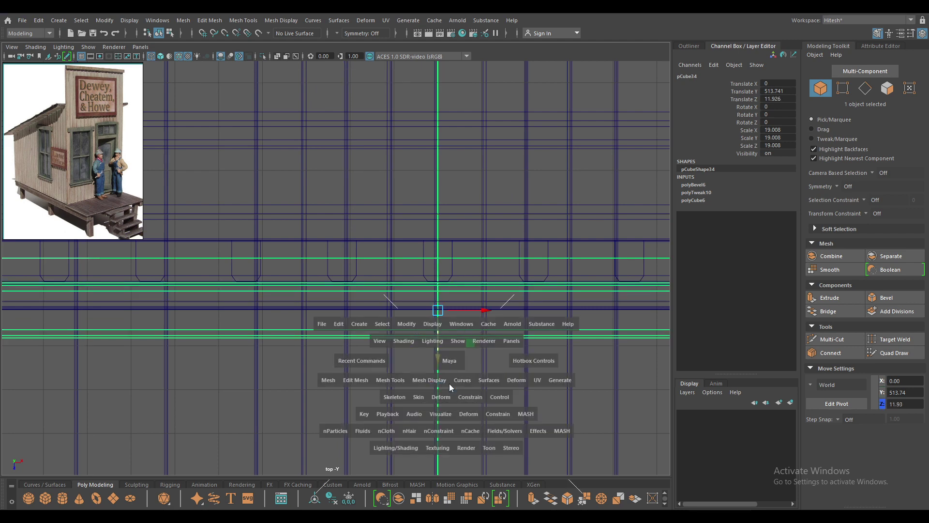
key(6)
mouse_move(350, 159)
alt+right_down()
mouse_move(352, 208)
mouse_move(423, 255)
mouse_move(421, 359)
alt+right_up()
mouse_move(445, 190)
mouse_down()
mouse_move(444, 248)
mouse_move(463, 246)
mouse_up()
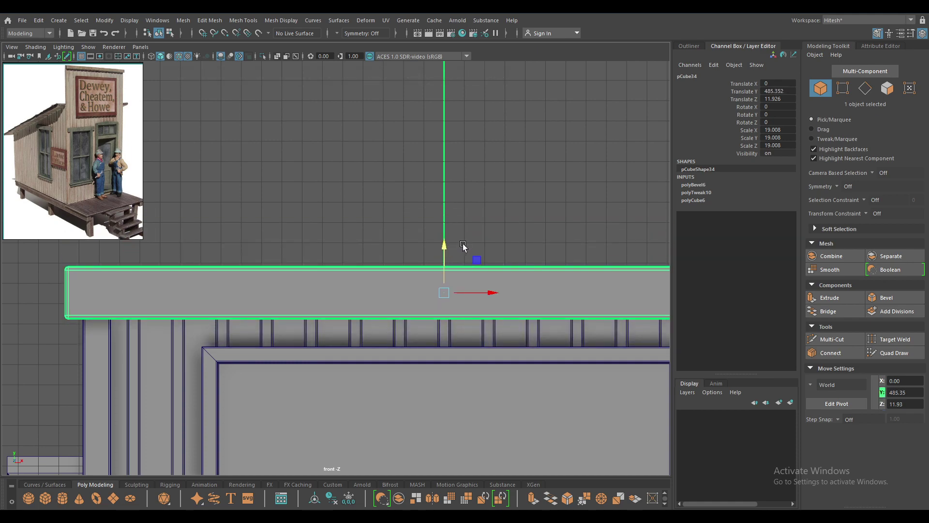
key(space)
mouse_move(453, 214)
mouse_down()
mouse_move(468, 205)
mouse_move(227, 261)
mouse_move(324, 281)
mouse_move(262, 312)
mouse_move(272, 298)
mouse_move(351, 292)
mouse_up()
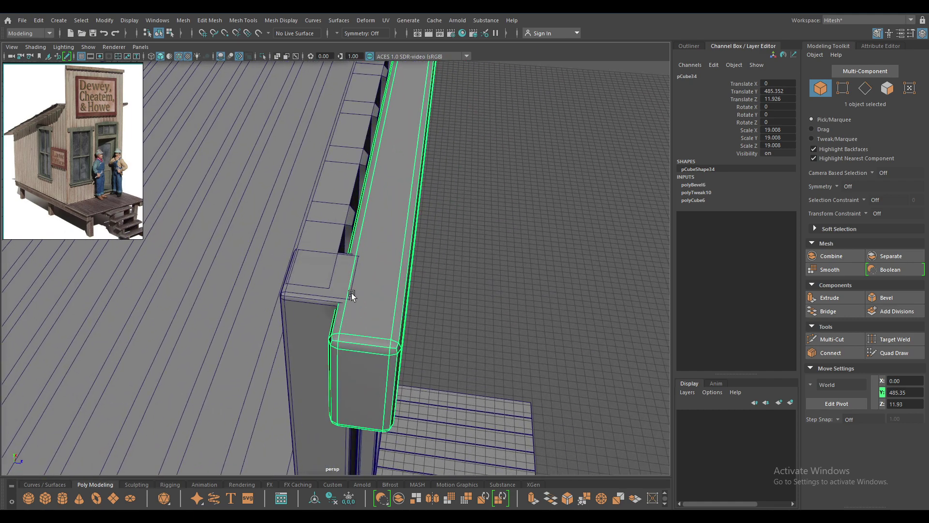
mouse_move(444, 258)
alt+mouse_down()
mouse_move(468, 289)
mouse_move(440, 202)
mouse_move(451, 251)
mouse_move(414, 184)
mouse_move(419, 219)
alt+mouse_up()
key(space)
click(415, 185)
Step: Show textured shading without wireframe and move the reference image off the 3476-vert poly count
key(6)
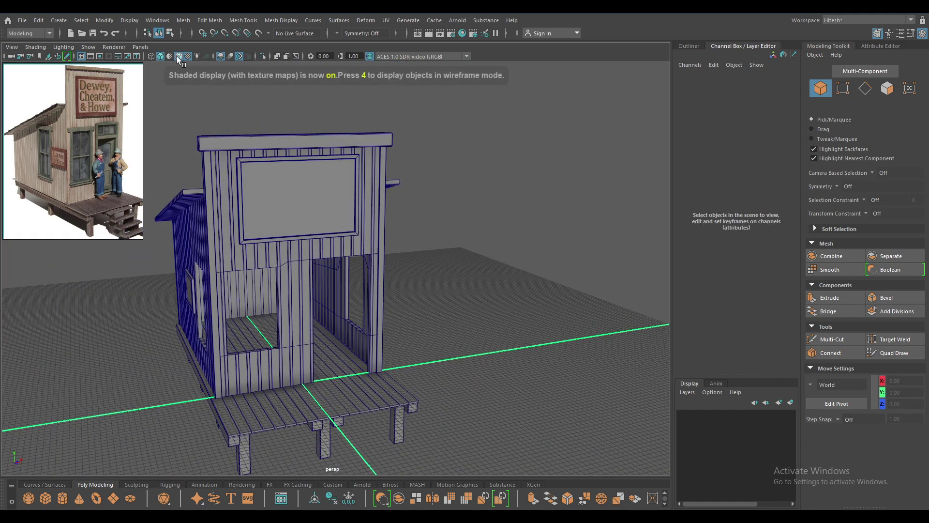
click(177, 57)
mouse_move(306, 211)
alt+mouse_down()
mouse_move(385, 299)
mouse_move(367, 293)
mouse_move(382, 295)
alt+mouse_up()
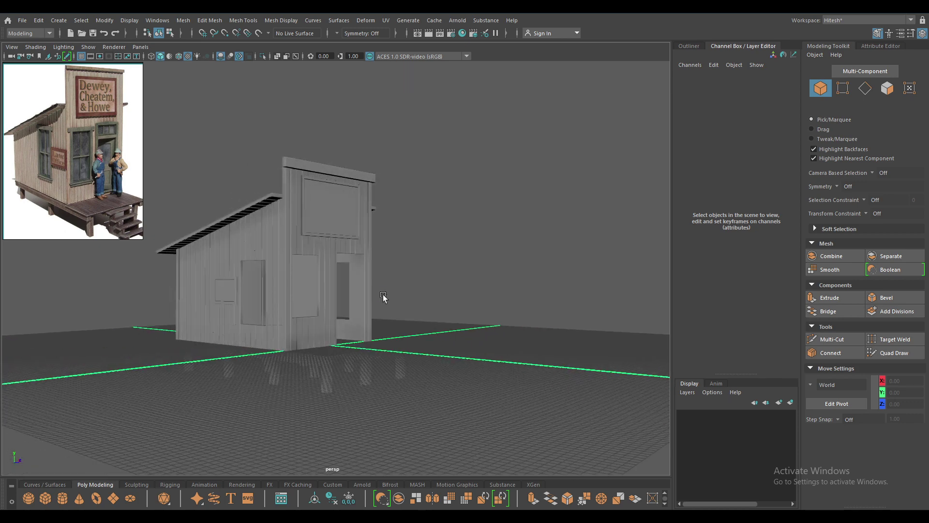
mouse_move(407, 294)
alt+mouse_down()
mouse_move(548, 288)
mouse_move(492, 285)
mouse_move(293, 199)
alt+mouse_up()
drag(88, 167, 83, 199)
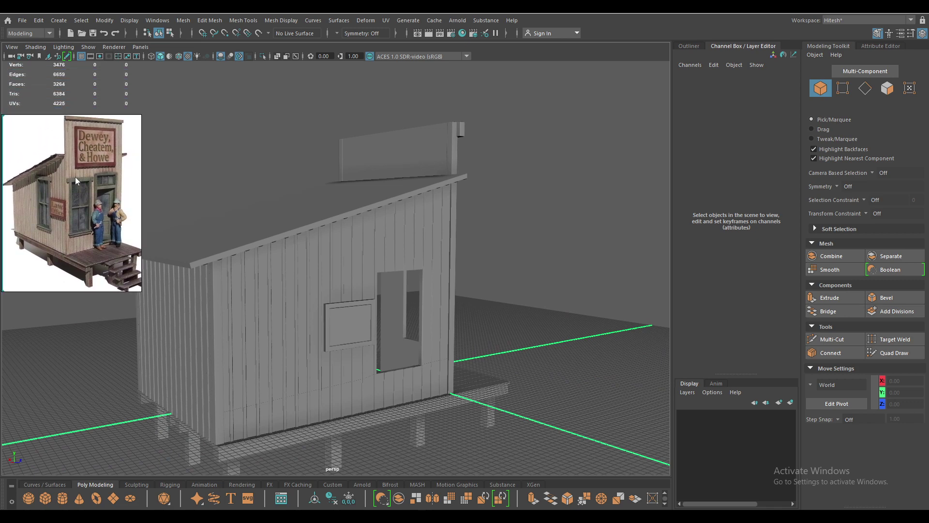
Step: Orbit around the storefront to inspect the corner, floor planks and side wall
mouse_move(412, 289)
alt+mouse_down()
mouse_move(367, 292)
mouse_move(374, 308)
mouse_move(429, 279)
mouse_move(410, 254)
mouse_move(470, 231)
mouse_move(516, 252)
mouse_move(521, 272)
mouse_move(315, 284)
mouse_move(372, 282)
alt+mouse_up()
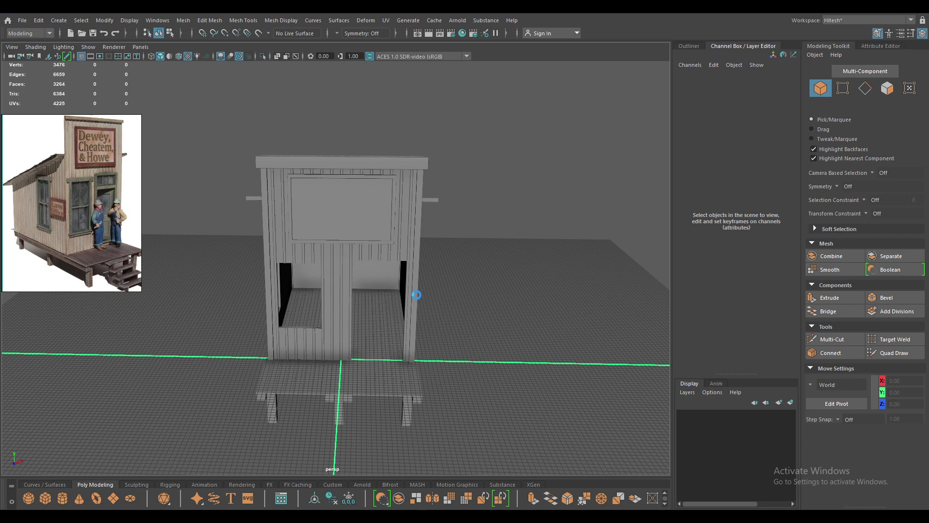
mouse_move(394, 266)
alt+mouse_down()
mouse_move(504, 367)
mouse_move(475, 357)
mouse_move(481, 304)
mouse_move(427, 368)
mouse_move(378, 373)
mouse_move(427, 399)
mouse_move(403, 226)
mouse_move(376, 242)
mouse_move(375, 214)
mouse_move(419, 213)
alt+mouse_up()
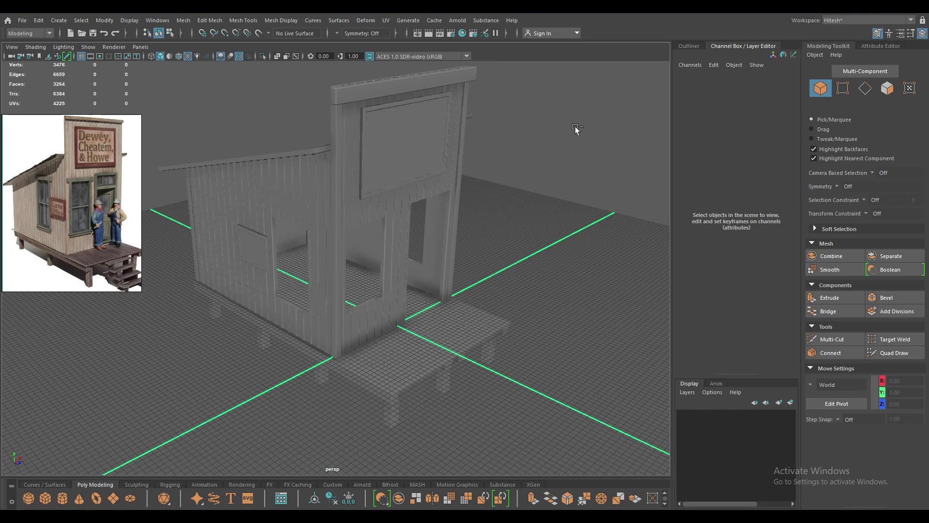
mouse_move(550, 197)
alt+mouse_down()
mouse_move(514, 276)
mouse_move(490, 131)
mouse_move(426, 353)
mouse_move(433, 332)
mouse_move(449, 336)
mouse_move(563, 203)
mouse_move(535, 228)
mouse_move(482, 321)
alt+mouse_up()
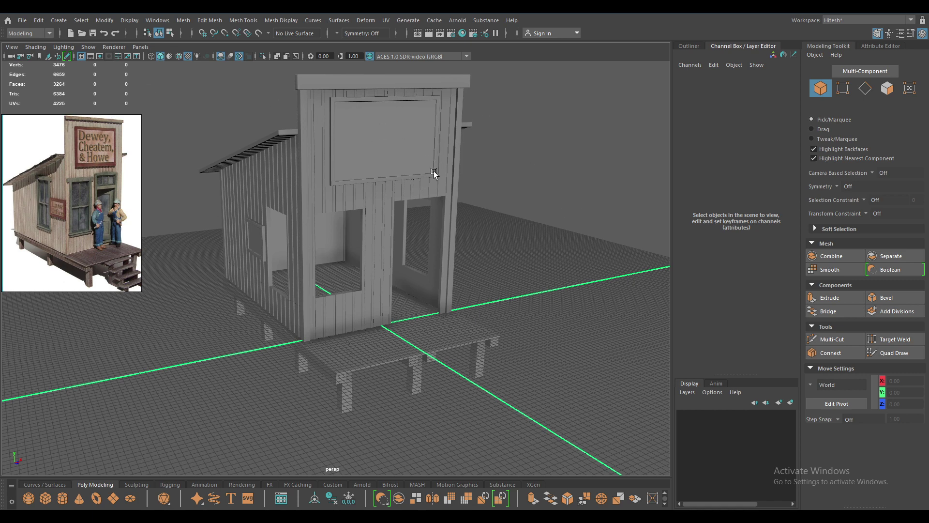
alt+drag(434, 170, 435, 170)
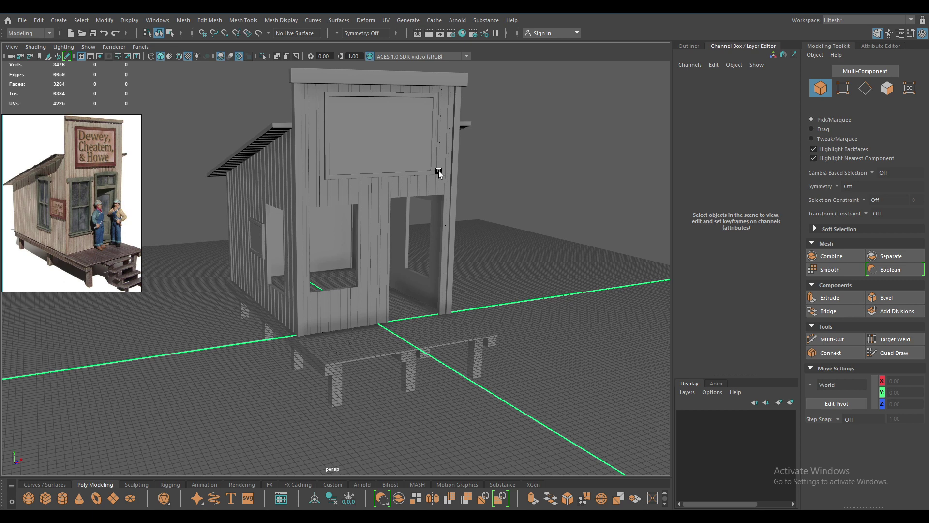
mouse_move(436, 172)
alt+mouse_down()
mouse_move(560, 186)
mouse_move(541, 276)
mouse_move(556, 305)
mouse_move(536, 297)
mouse_move(536, 311)
mouse_move(554, 310)
mouse_move(492, 226)
mouse_move(533, 228)
mouse_move(478, 225)
alt+mouse_up()
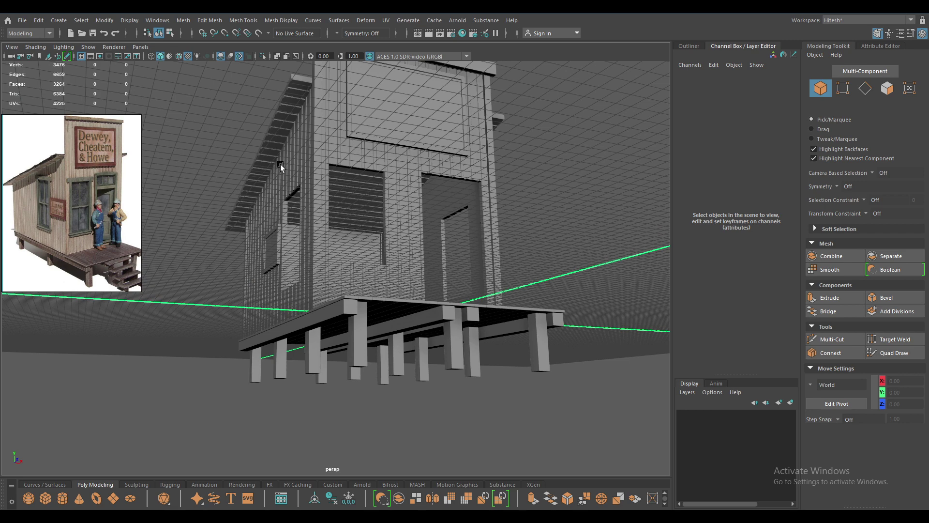
mouse_move(281, 165)
alt+mouse_down()
mouse_move(359, 210)
mouse_move(376, 230)
mouse_move(366, 230)
alt+mouse_up()
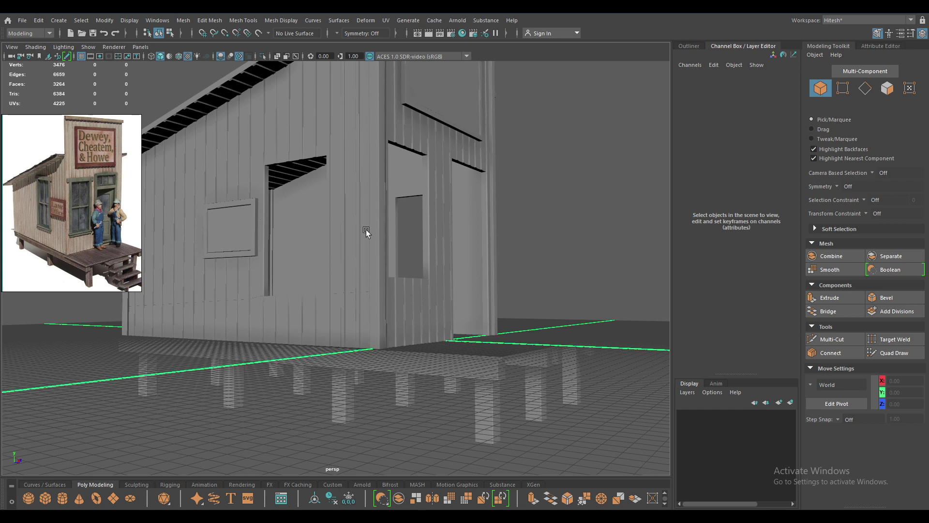
alt+drag(366, 229, 345, 232)
alt+right_drag(341, 234, 421, 424)
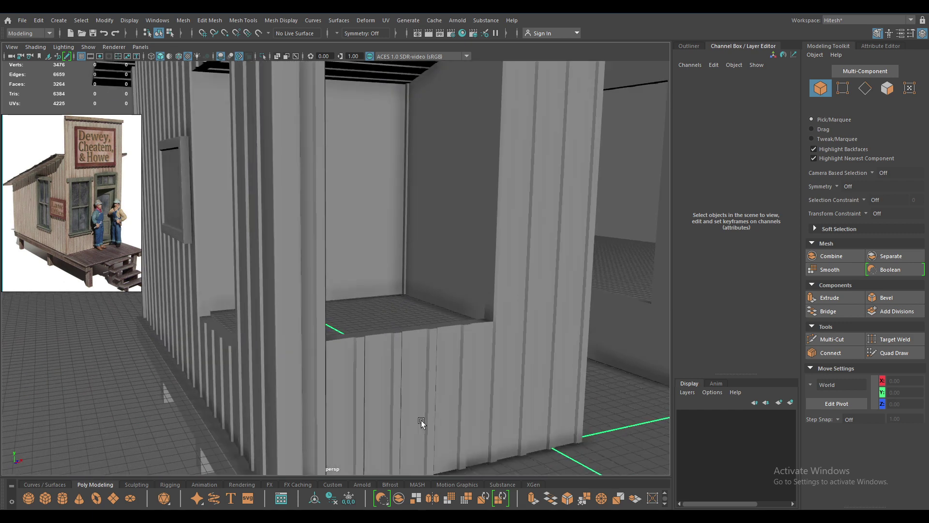
click(524, 330)
alt+right_drag(540, 373, 473, 307)
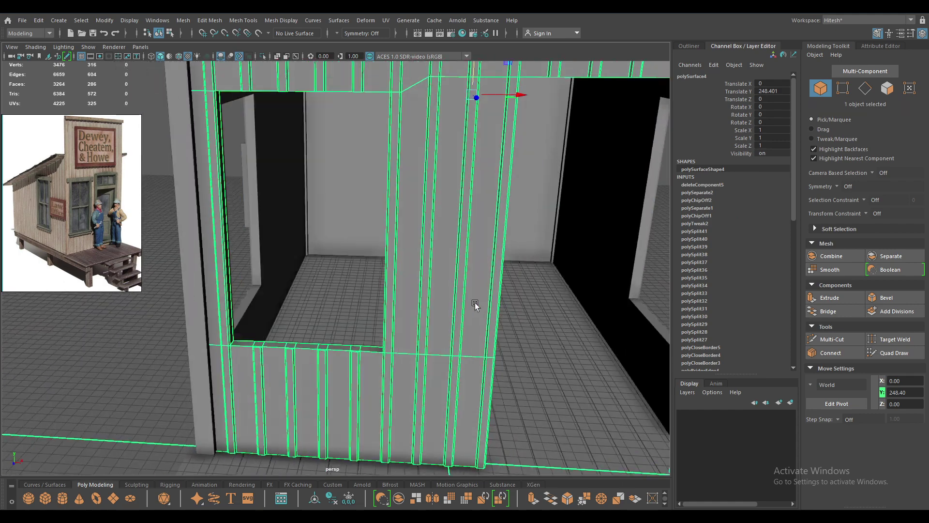
scroll(410, 329, down, 5)
alt+drag(442, 386, 455, 291)
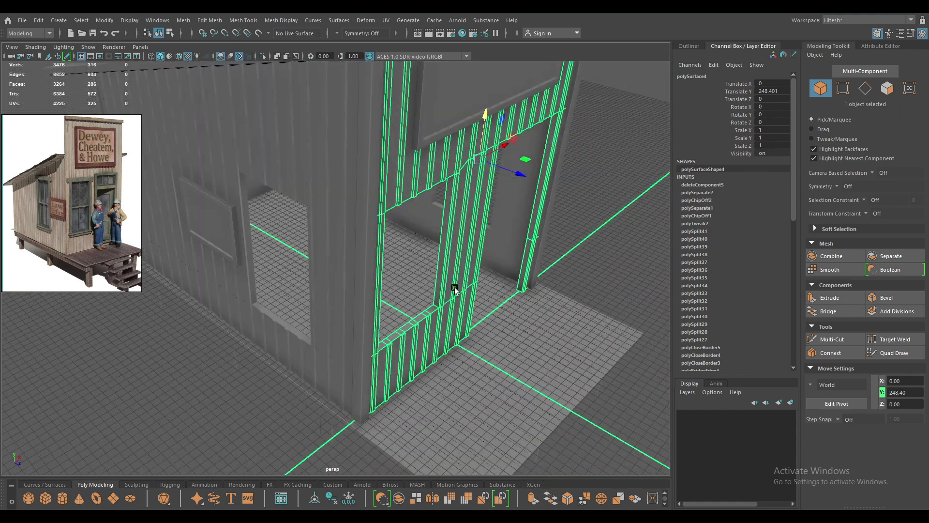
click(588, 278)
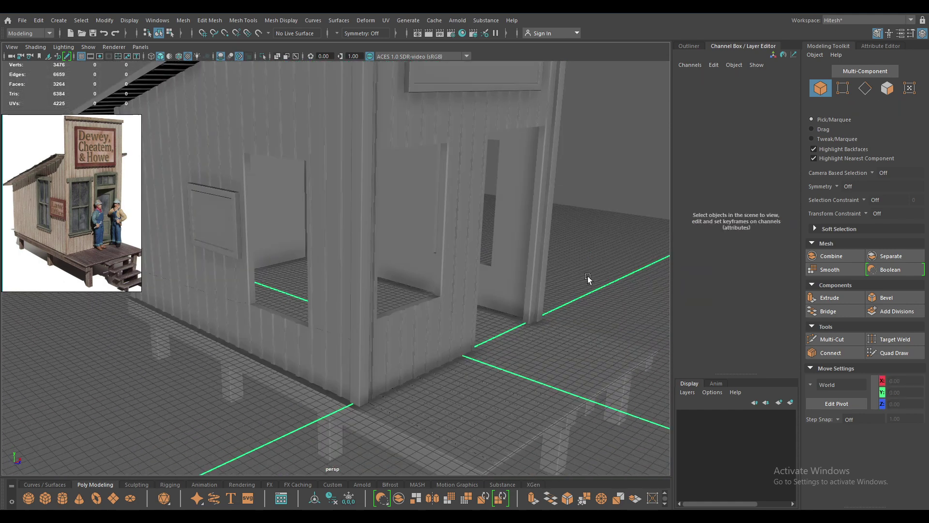
alt+right_drag(587, 279, 514, 170)
alt+drag(514, 170, 510, 235)
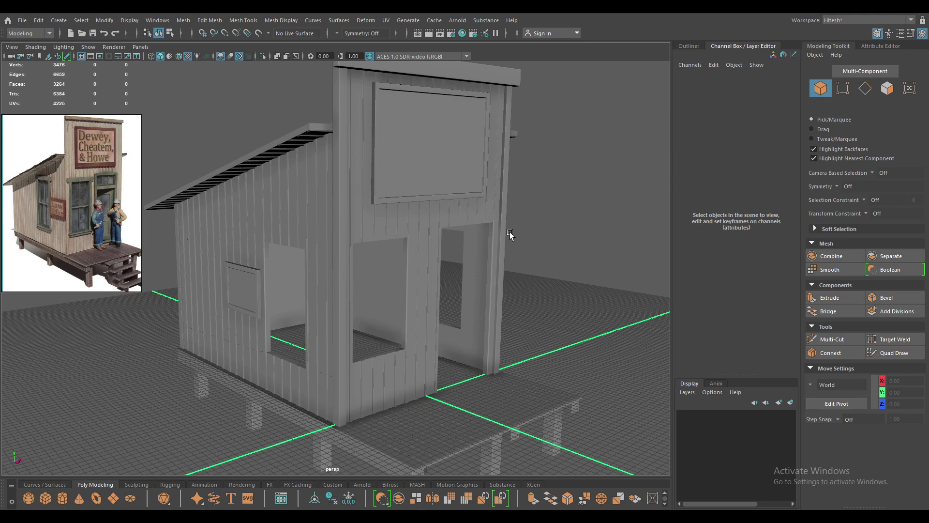
mouse_move(511, 235)
alt+mouse_down()
mouse_move(587, 228)
mouse_move(524, 214)
mouse_move(536, 257)
mouse_move(573, 253)
alt+mouse_up()
alt+right_drag(573, 253, 459, 160)
mouse_move(459, 160)
alt+mouse_down()
mouse_move(465, 178)
mouse_move(531, 210)
mouse_move(459, 189)
mouse_move(460, 170)
mouse_move(448, 166)
mouse_move(452, 221)
alt+mouse_up()
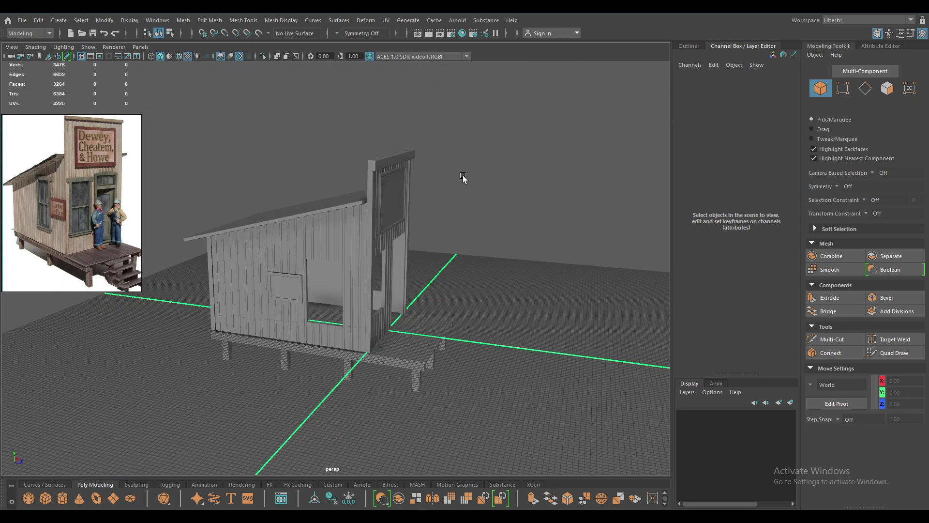
Step: Switch to Discord's general-chat, moving the reference image to the chat centre
key(alt+Tab)
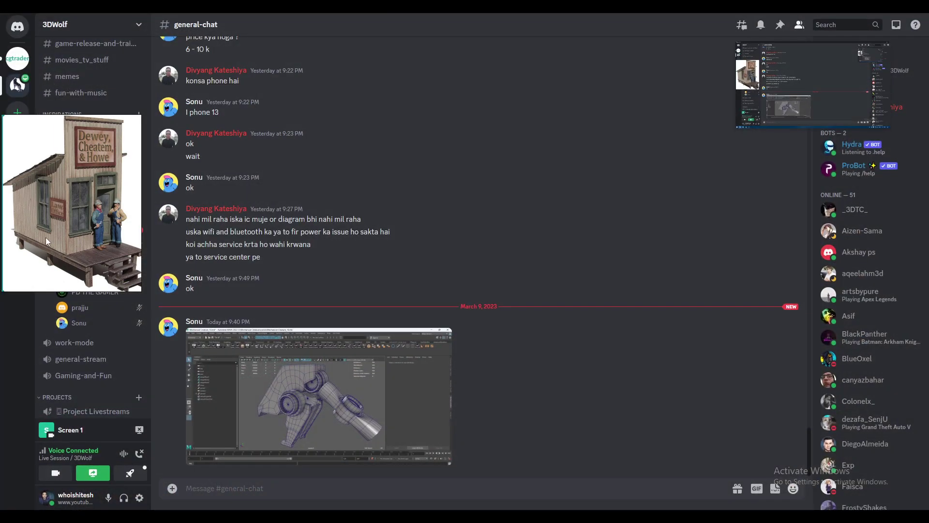
drag(45, 238, 321, 182)
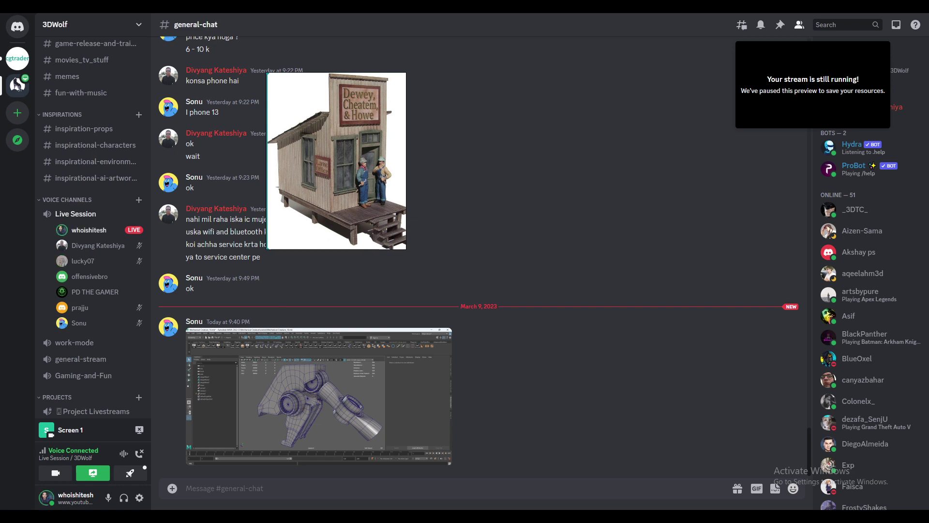
key(alt+Tab)
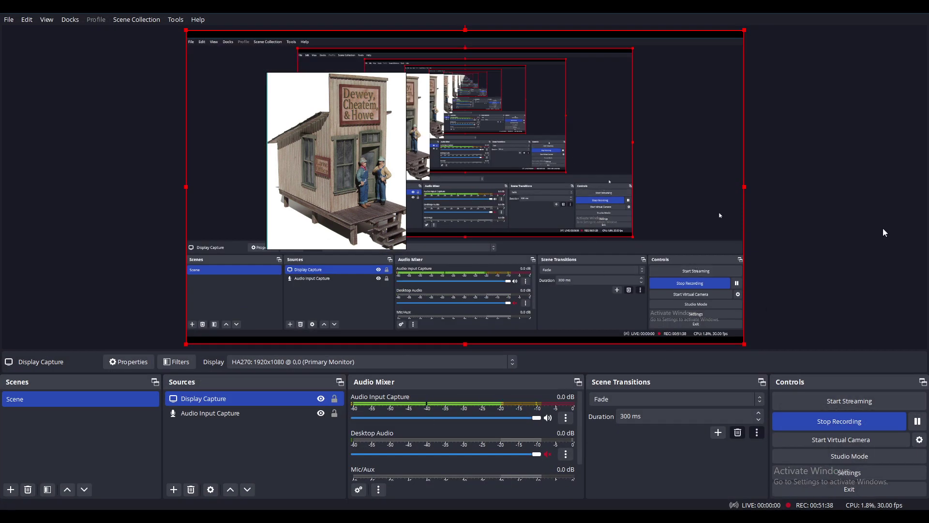
key(alt+Tab)
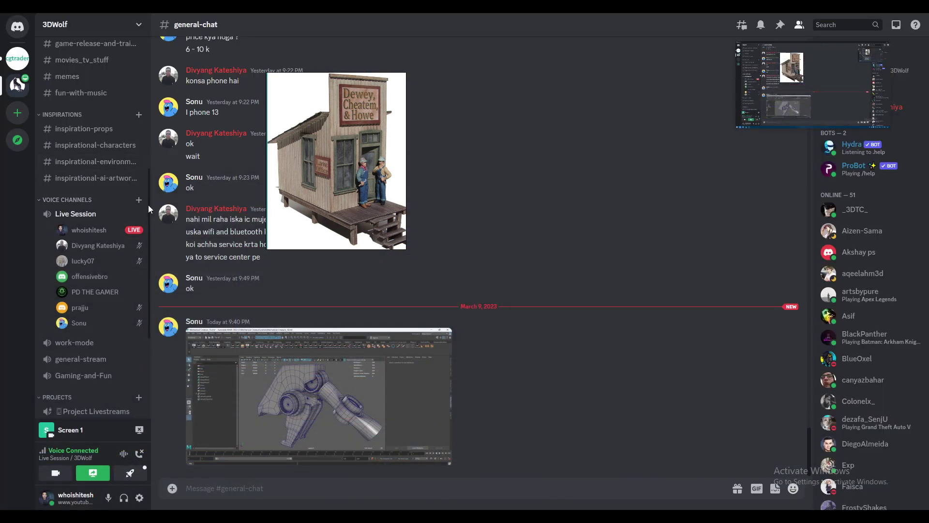
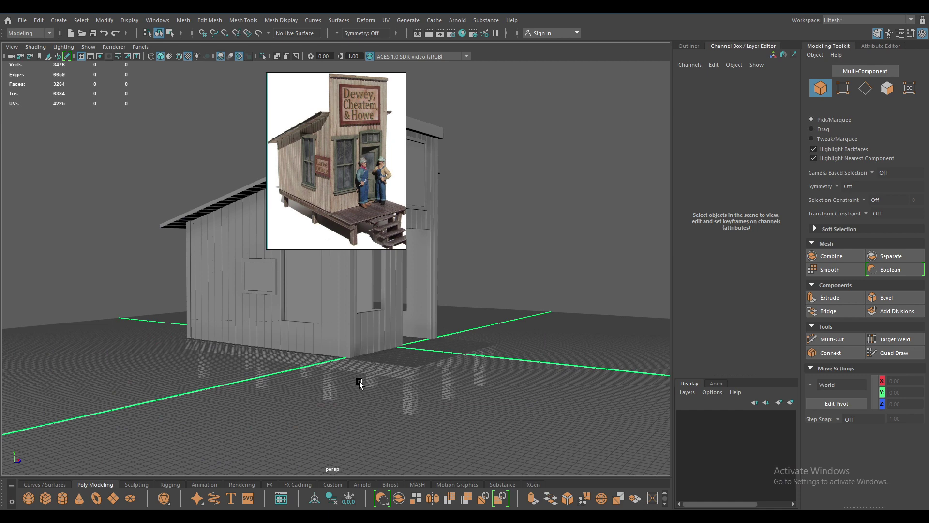
Step: Tumble the camera to view the shack's platform and posts from underneath
mouse_move(360, 384)
alt+mouse_down()
mouse_move(317, 373)
mouse_move(352, 402)
alt+mouse_up()
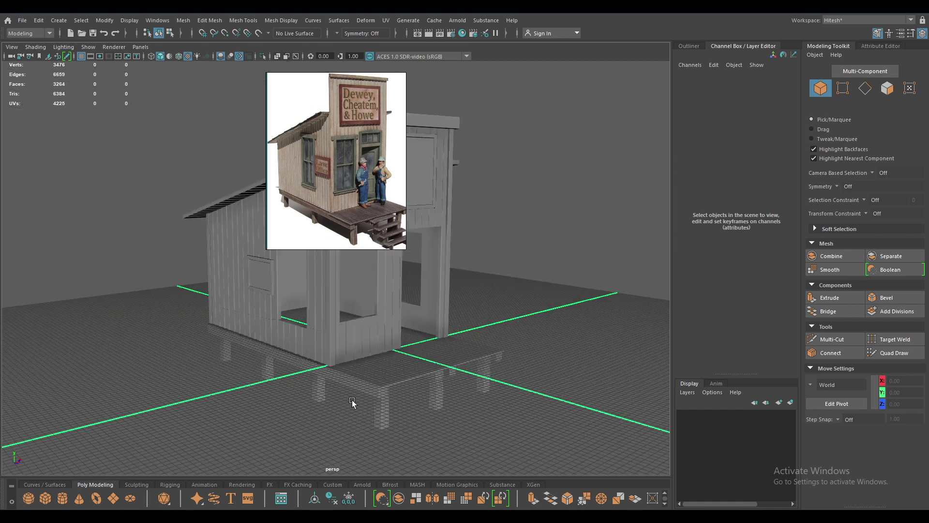
Step: Move the reference photo to the top-left corner, then orbit to a close side view
drag(317, 165, 55, 156)
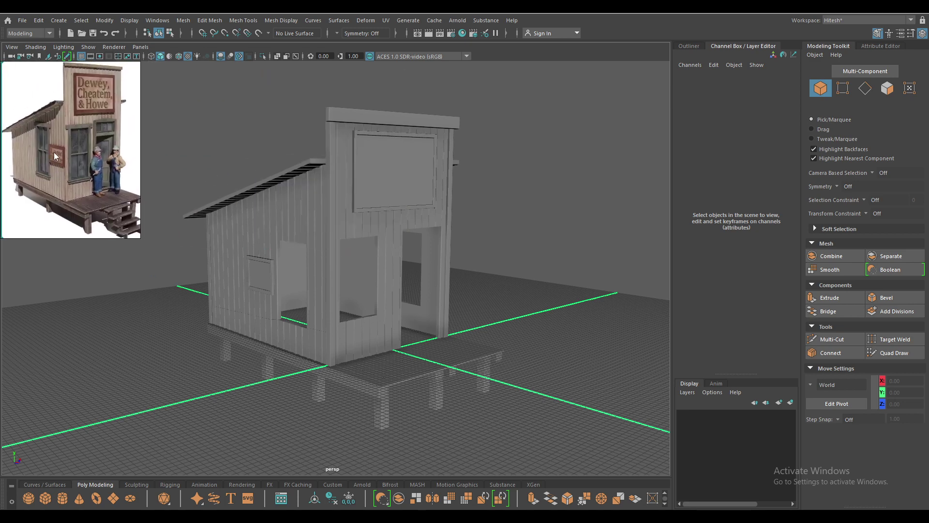
mouse_move(218, 170)
alt+mouse_down()
mouse_move(361, 190)
mouse_move(406, 174)
alt+mouse_up()
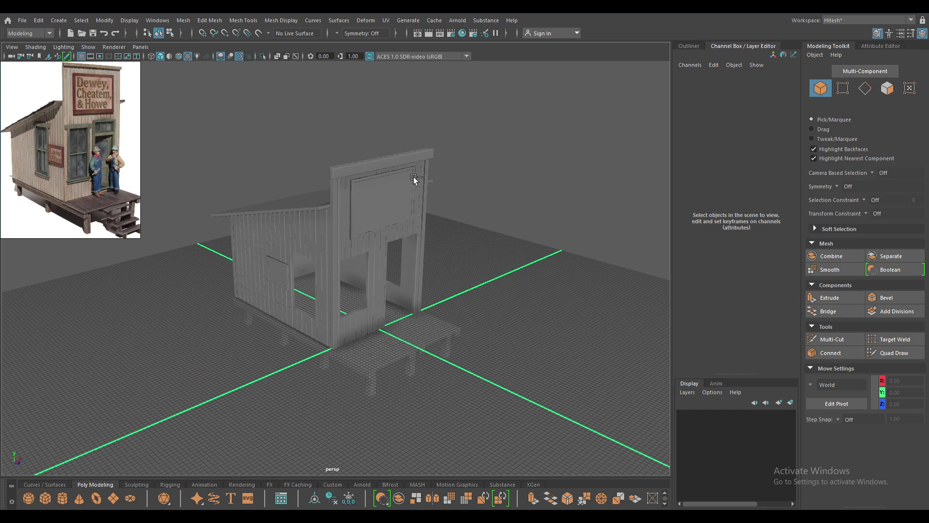
mouse_move(414, 176)
alt+mouse_down()
mouse_move(436, 351)
mouse_move(433, 205)
alt+mouse_up()
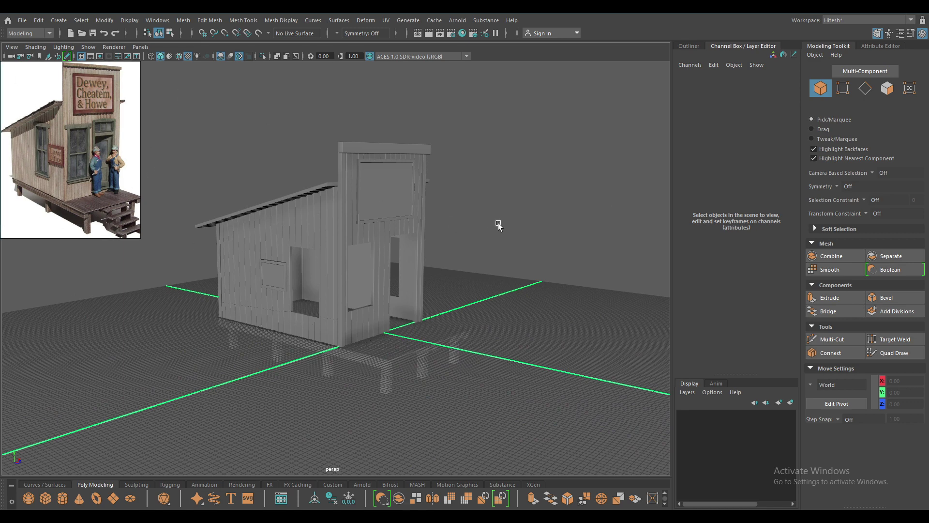
alt+drag(499, 226, 455, 213)
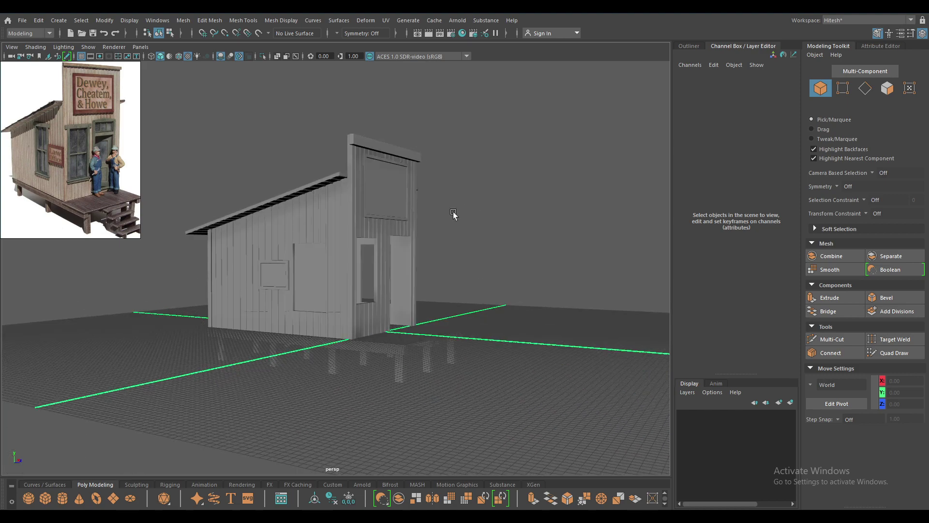
mouse_move(455, 214)
alt+right_down()
mouse_move(443, 416)
mouse_move(439, 328)
alt+right_up()
Step: Zoom in to inspect the plank wall, selecting and deselecting polySurface2
scroll(440, 328, up, 3)
scroll(300, 330, up, 5)
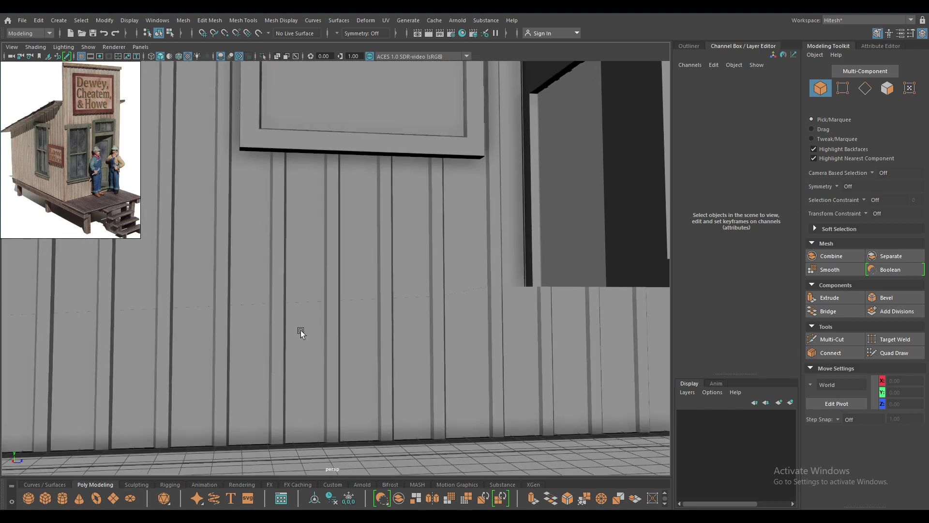
click(391, 330)
scroll(434, 377, up, 3)
scroll(434, 377, down, 2)
scroll(426, 377, down, 6)
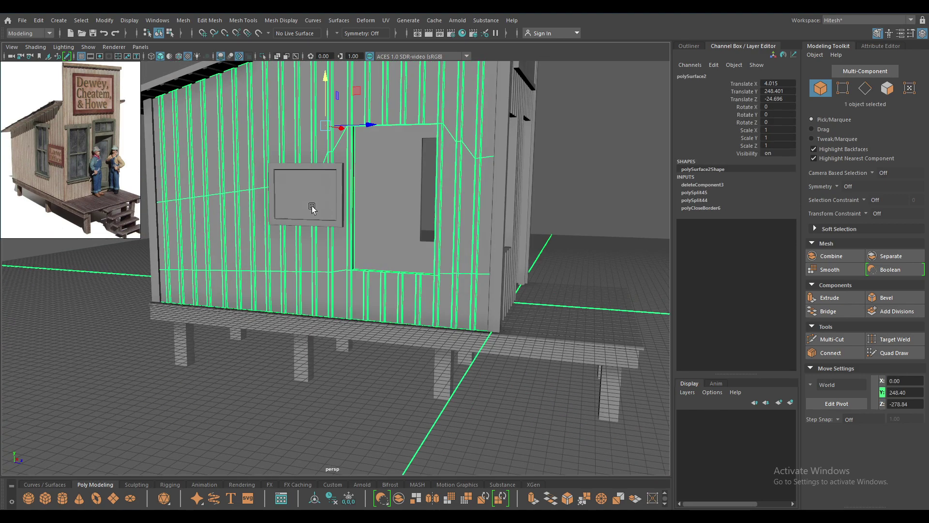
click(94, 290)
scroll(95, 290, up, 2)
scroll(310, 319, up, 5)
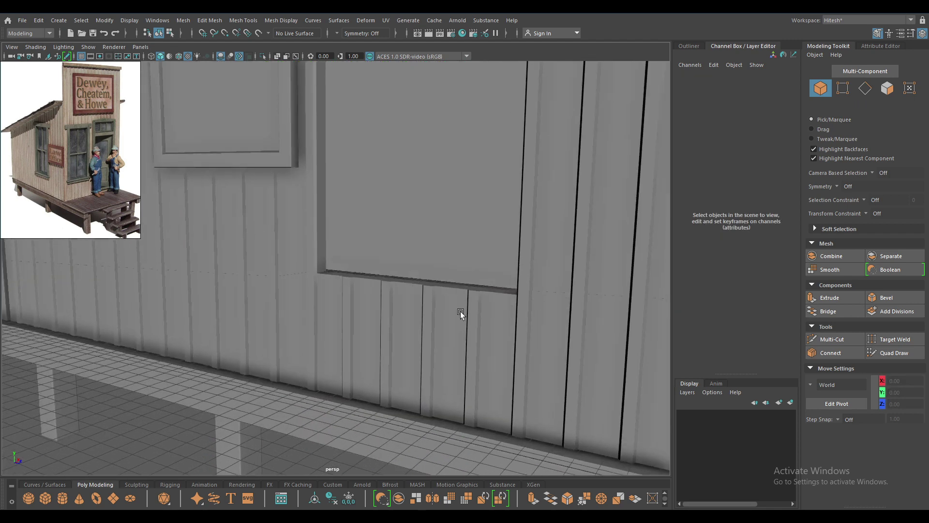
scroll(493, 243, down, 4)
scroll(460, 240, up, 1)
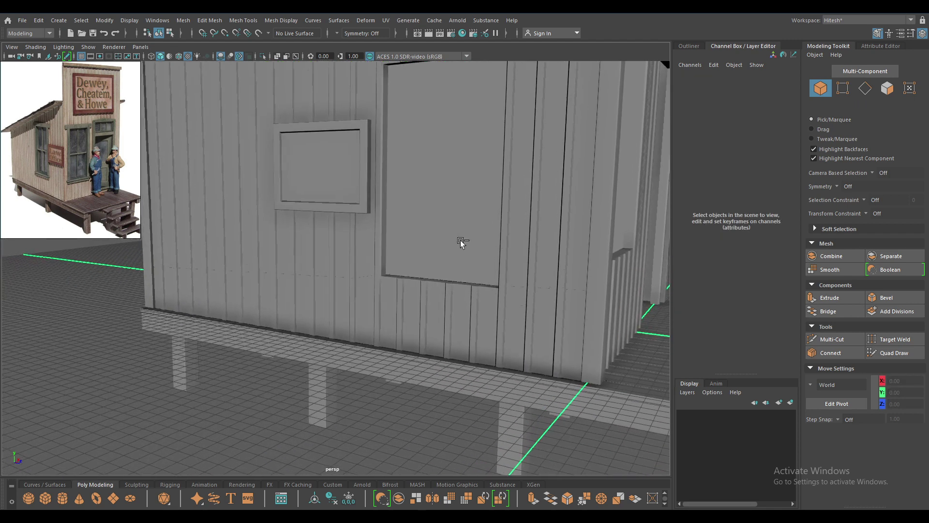
scroll(460, 240, down, 2)
scroll(383, 364, up, 5)
click(379, 370)
scroll(400, 324, up, 2)
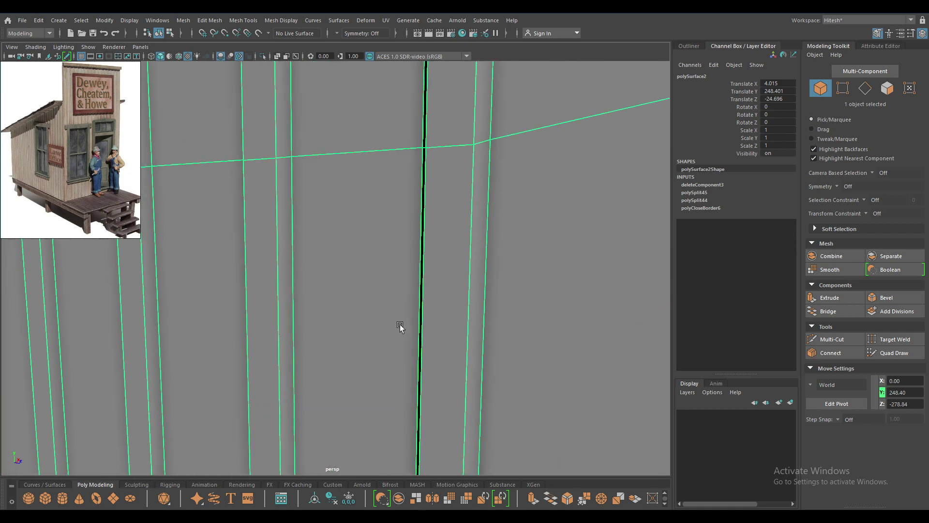
scroll(398, 245, up, 2)
scroll(398, 228, down, 4)
Step: Switch to Edge mode and select one vertical edge of the plank wall
mouse_move(399, 228)
right_down()
mouse_move(394, 202)
mouse_move(353, 182)
right_up()
click(351, 208)
scroll(353, 181, down, 5)
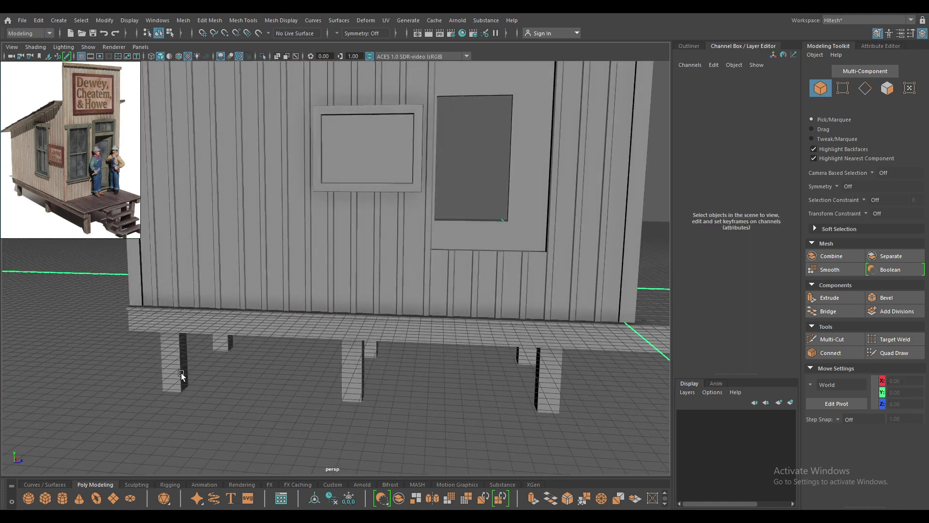
Step: Orbit to a low angle and marquee-select all 38 pieces of the shack
mouse_move(181, 373)
alt+mouse_down()
mouse_move(243, 367)
mouse_move(190, 364)
alt+mouse_up()
mouse_move(190, 364)
alt+right_down()
mouse_move(420, 455)
mouse_move(251, 81)
alt+right_up()
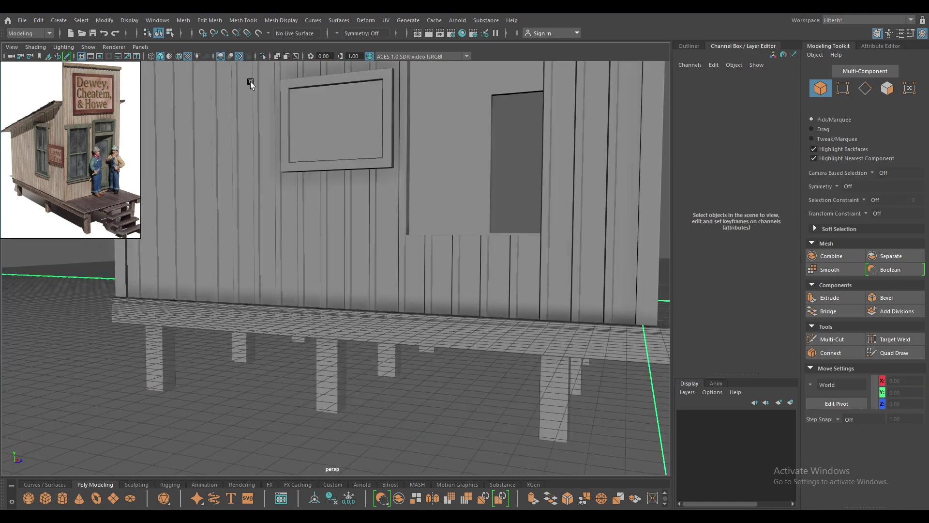
scroll(382, 206, down, 5)
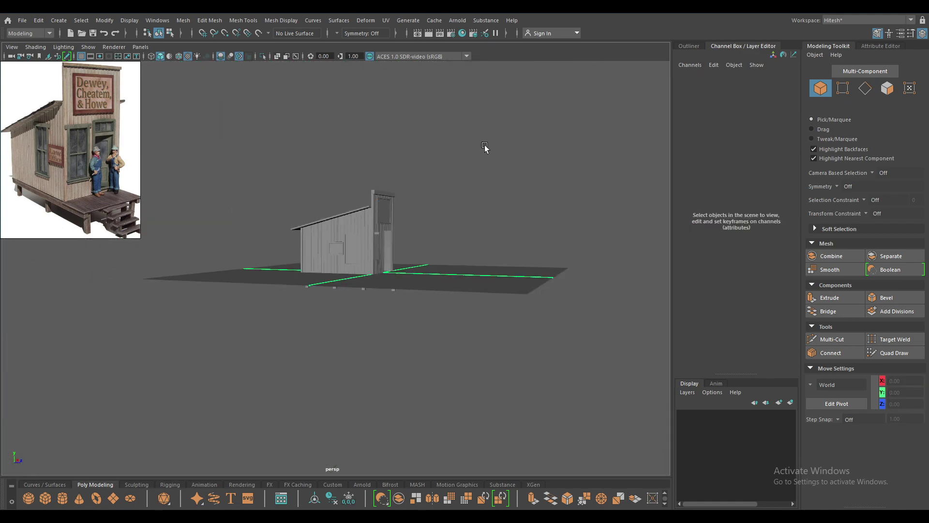
drag(484, 146, 285, 285)
Step: In Front view, move the shack up to about 91.5 so the posts touch the ground
key(space)
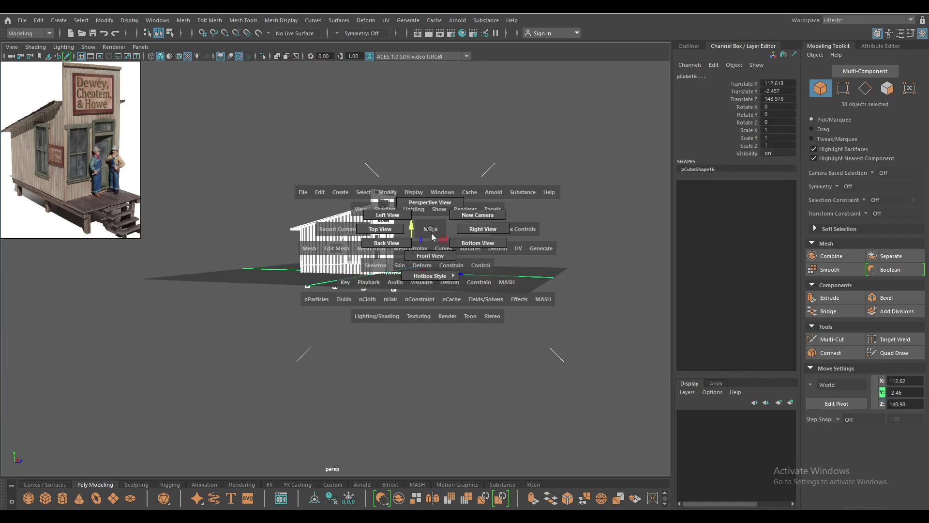
drag(430, 251, 431, 290)
scroll(400, 406, down, 5)
scroll(387, 368, down, 1)
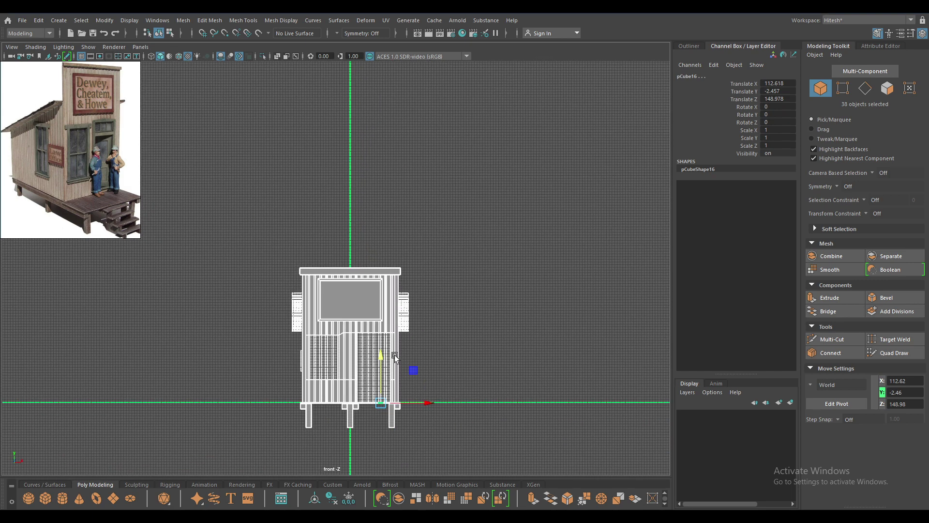
drag(383, 351, 396, 325)
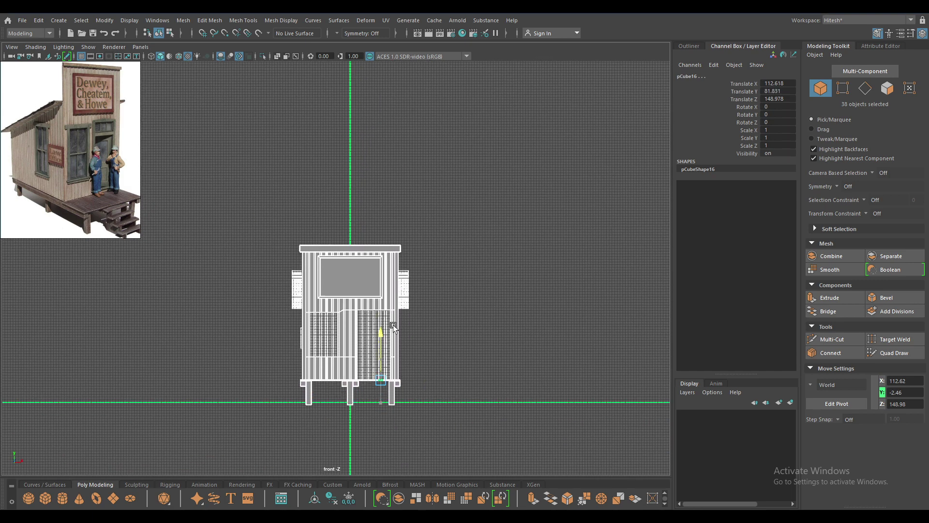
scroll(396, 325, up, 5)
alt+middle_drag(400, 332, 405, 196)
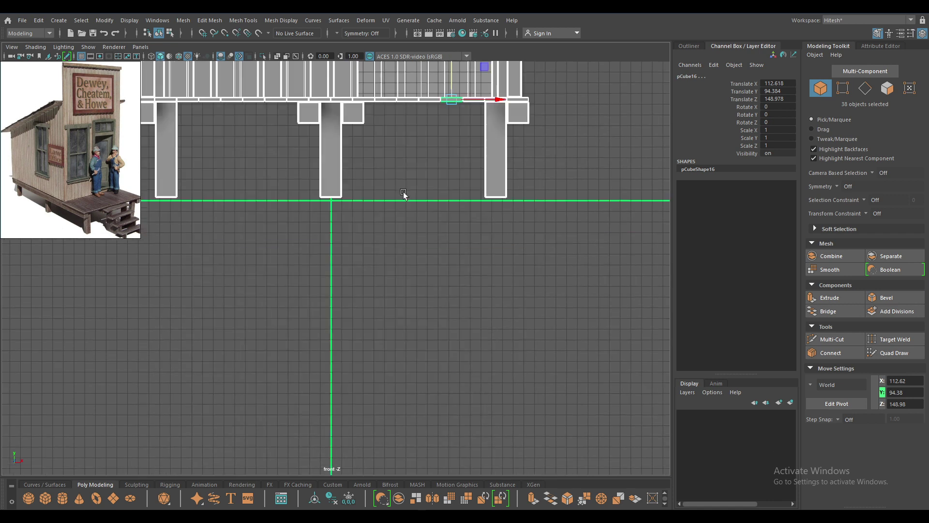
scroll(426, 245, up, 3)
scroll(484, 236, up, 2)
scroll(484, 235, up, 4)
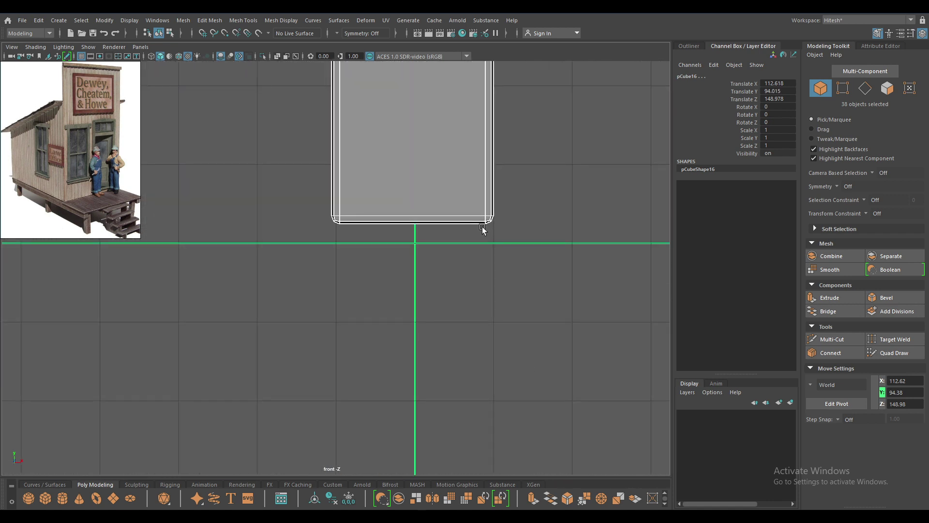
middle_drag(484, 224, 482, 244)
key(space)
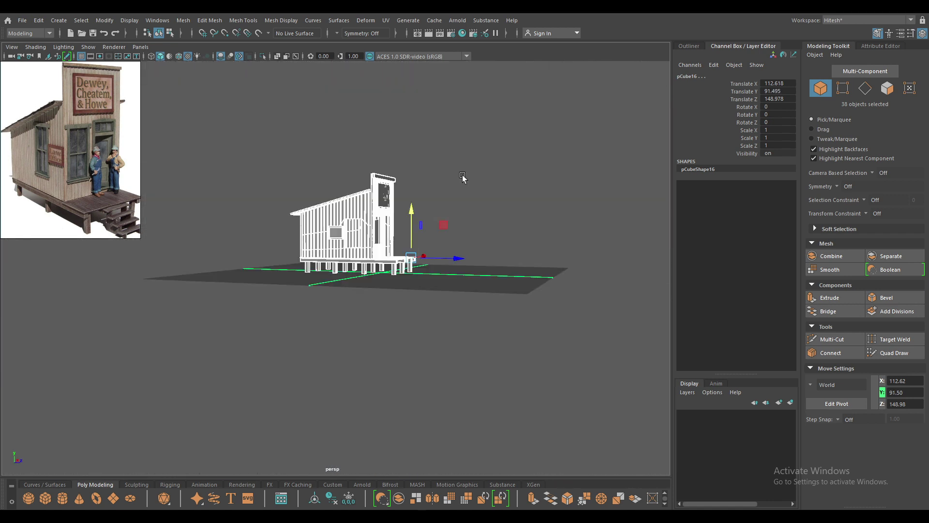
click(499, 266)
Step: Frame the shack in textured display, collapse the Channel Box, and orbit to the doorway side
key(f)
key(6)
mouse_move(436, 257)
alt+mouse_down()
mouse_move(409, 253)
mouse_move(435, 296)
mouse_move(308, 266)
mouse_move(421, 304)
mouse_move(405, 240)
mouse_move(442, 266)
mouse_move(429, 266)
mouse_move(504, 271)
mouse_move(533, 246)
mouse_move(523, 248)
alt+mouse_up()
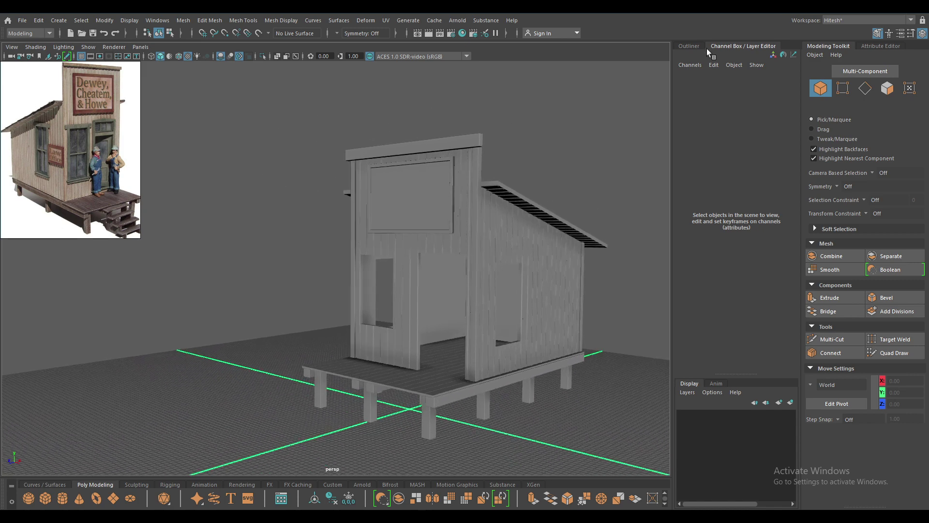
click(739, 45)
mouse_move(610, 223)
alt+mouse_down()
mouse_move(595, 240)
mouse_move(504, 247)
mouse_move(405, 187)
alt+mouse_up()
mouse_move(325, 155)
alt+mouse_down()
mouse_move(374, 192)
mouse_move(360, 168)
alt+mouse_up()
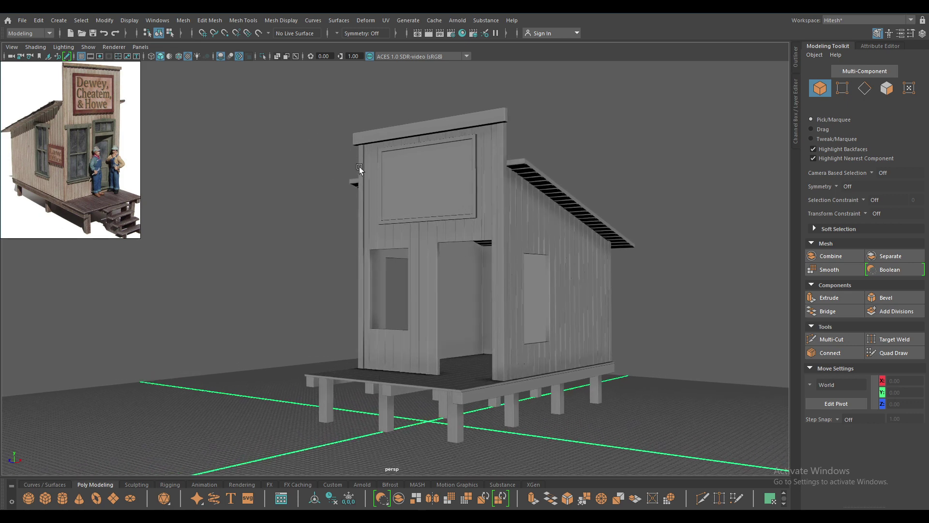
mouse_move(465, 270)
alt+mouse_down()
mouse_move(481, 270)
mouse_move(448, 272)
alt+mouse_up()
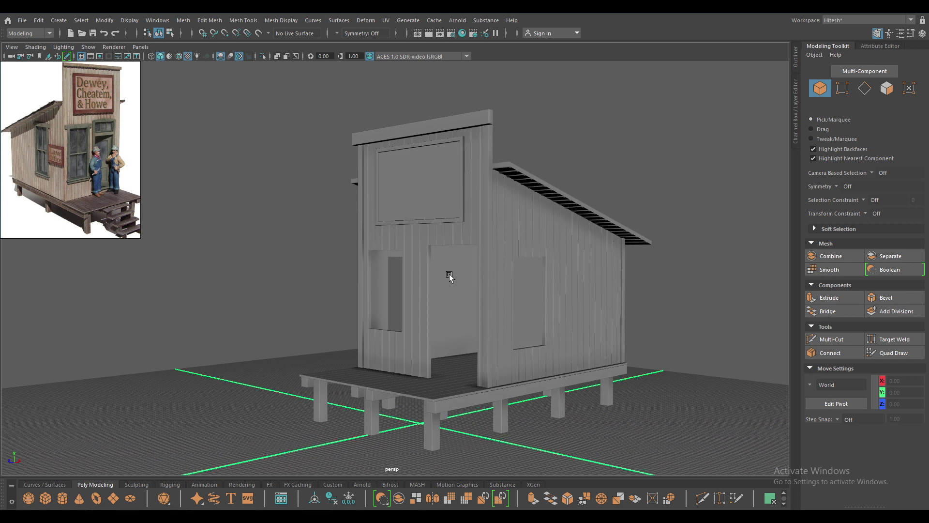
Step: Hide the grid, settle on a close frontal view, and switch to OBS
click(86, 57)
scroll(423, 238, up, 2)
mouse_move(423, 238)
alt+mouse_down()
mouse_move(449, 234)
mouse_move(464, 261)
mouse_move(465, 253)
mouse_move(502, 285)
alt+mouse_up()
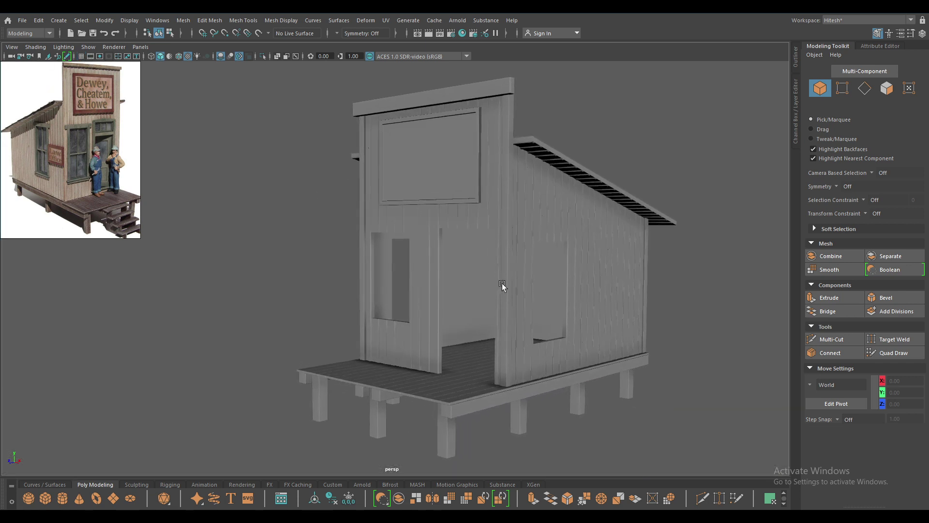
mouse_move(502, 283)
alt+middle_down()
mouse_move(550, 283)
mouse_move(534, 273)
mouse_move(548, 281)
mouse_move(536, 284)
alt+middle_up()
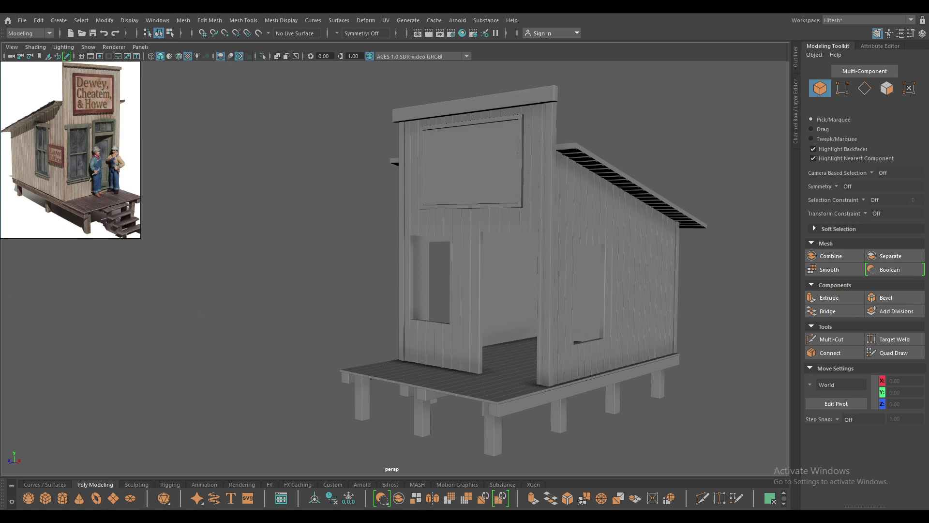
key(alt+Tab)
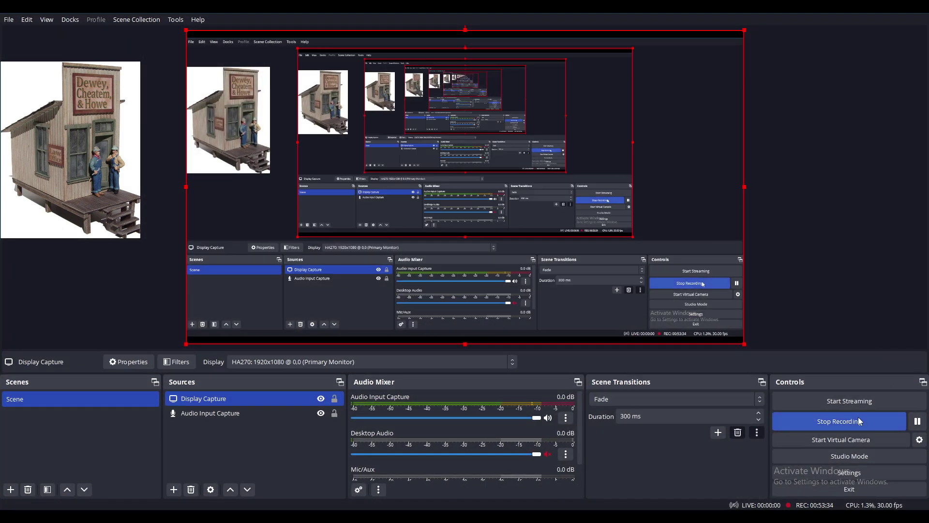